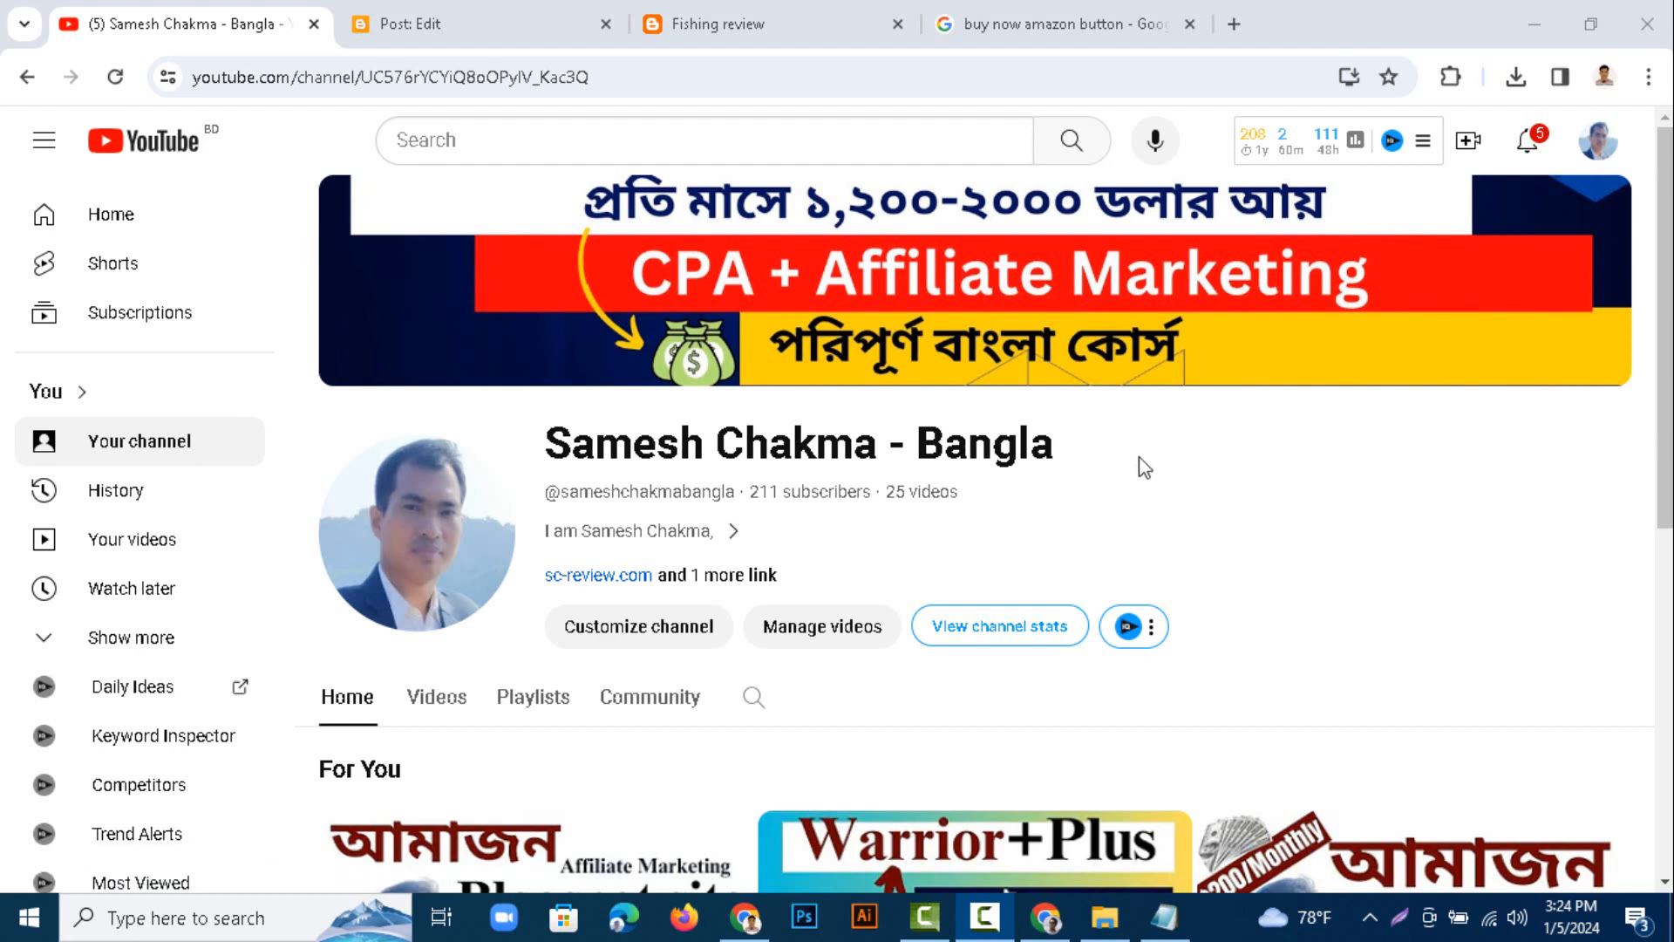
# - Look over the YouTube channel's header, recommended videos and latest uploads
pyautogui.moveTo(1118, 452); pyautogui.dragTo(549, 449)
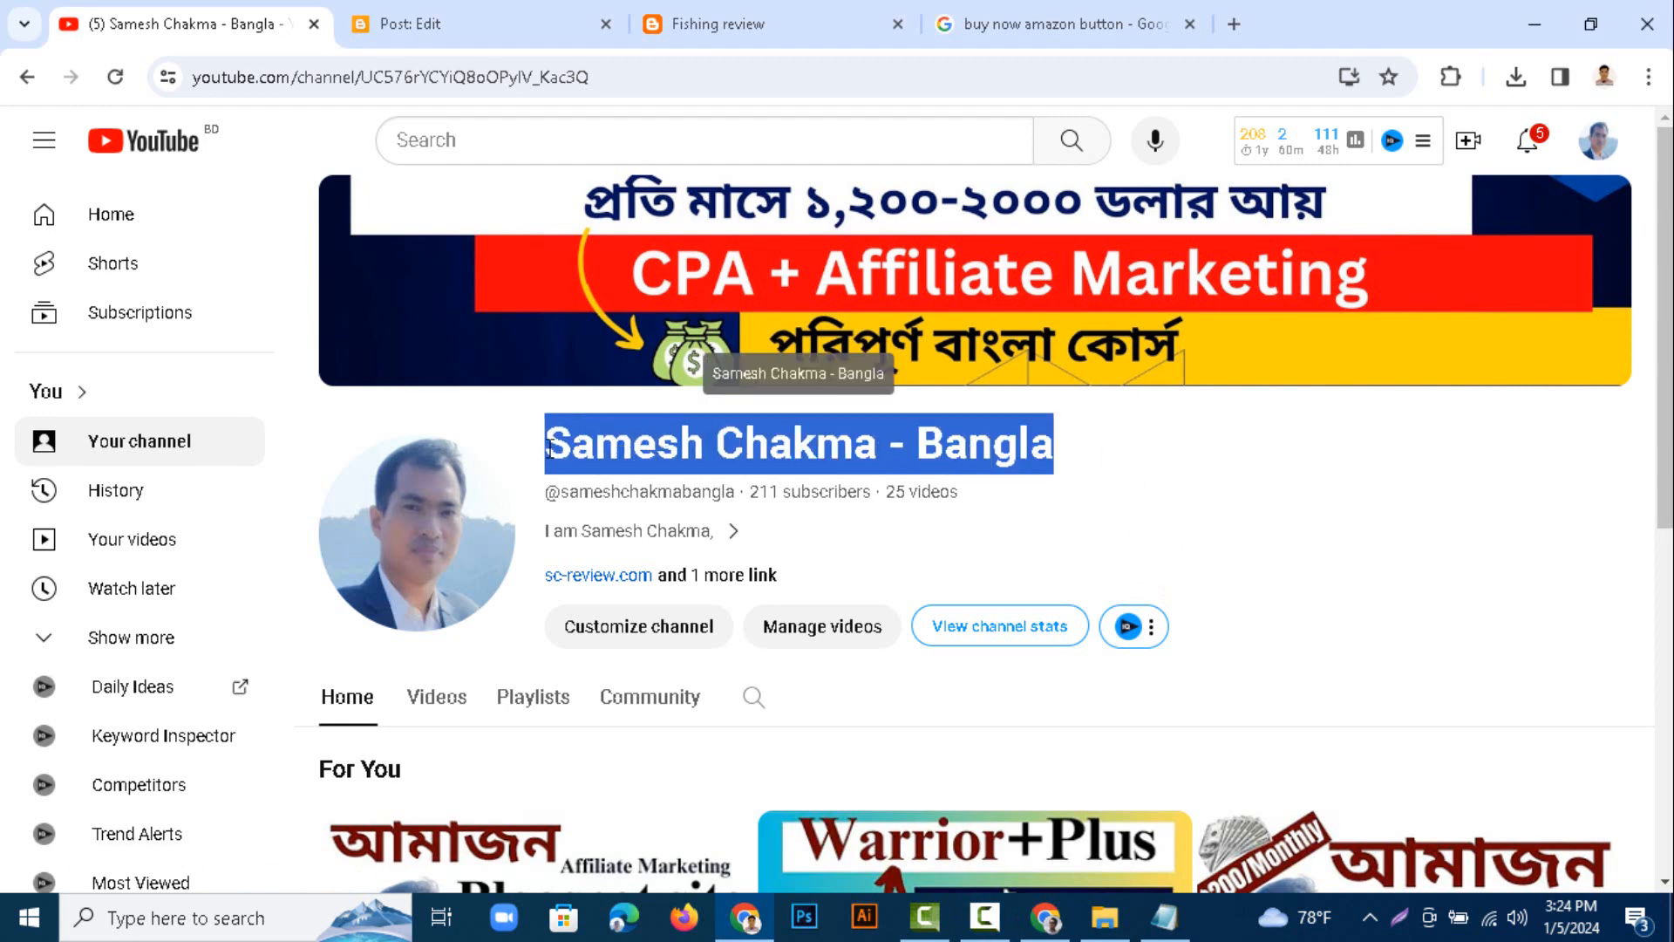
pyautogui.click(1150, 492)
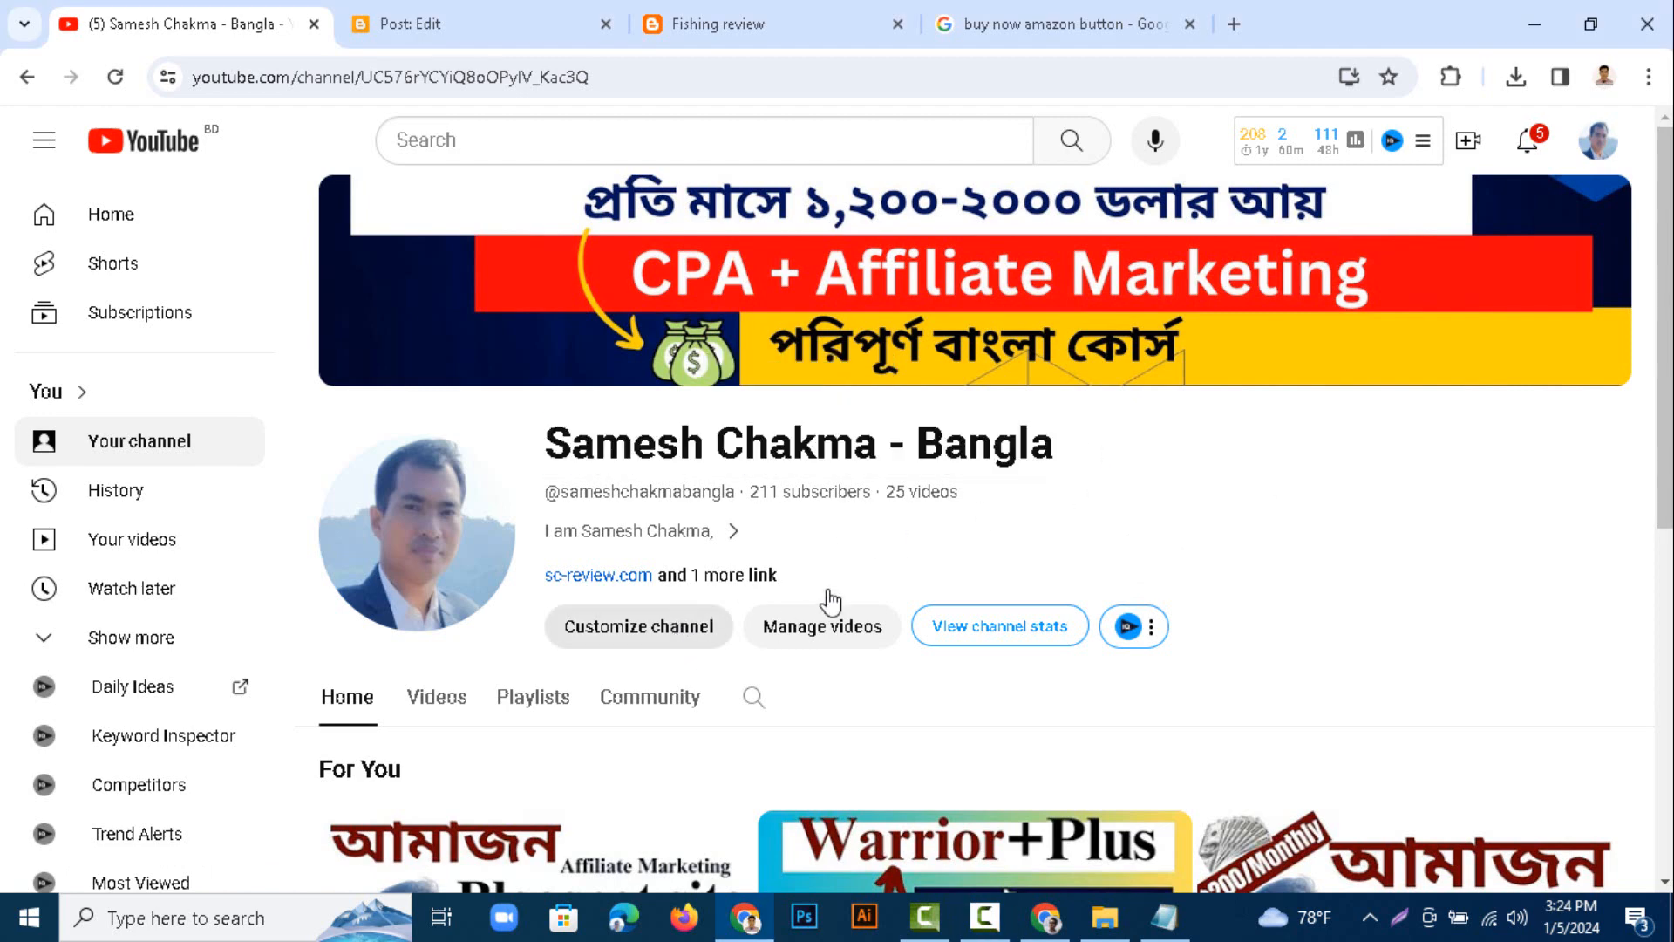
pyautogui.scroll(-3, 995, 733)
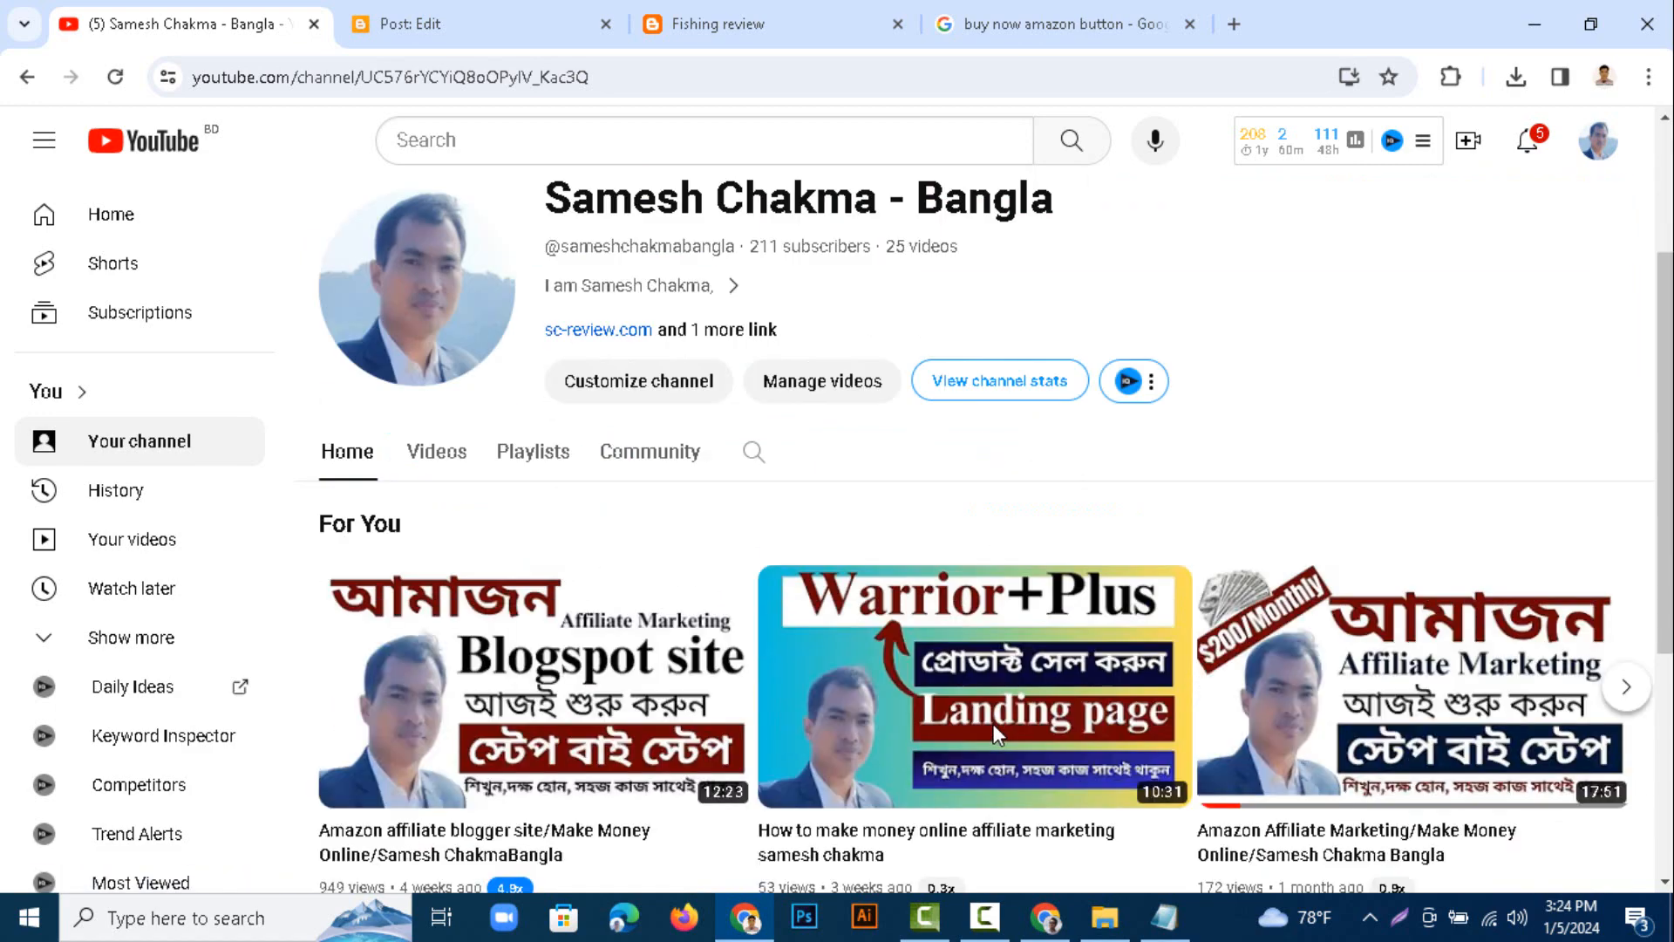
pyautogui.scroll(-4, 995, 733)
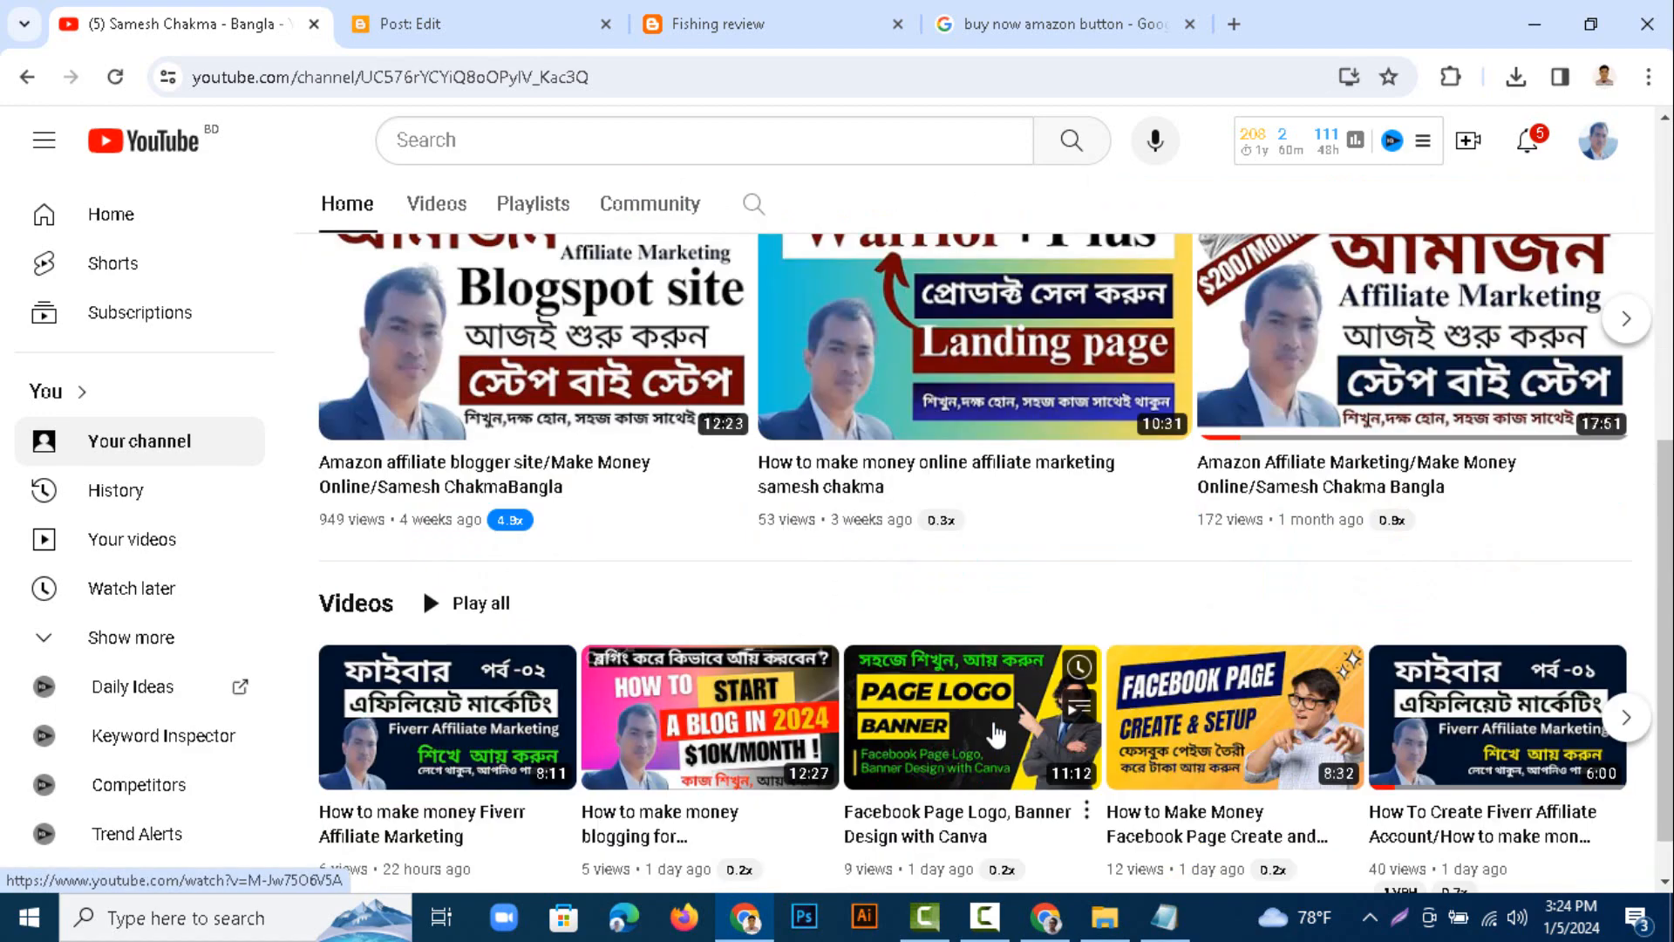
pyautogui.scroll(3, 995, 735)
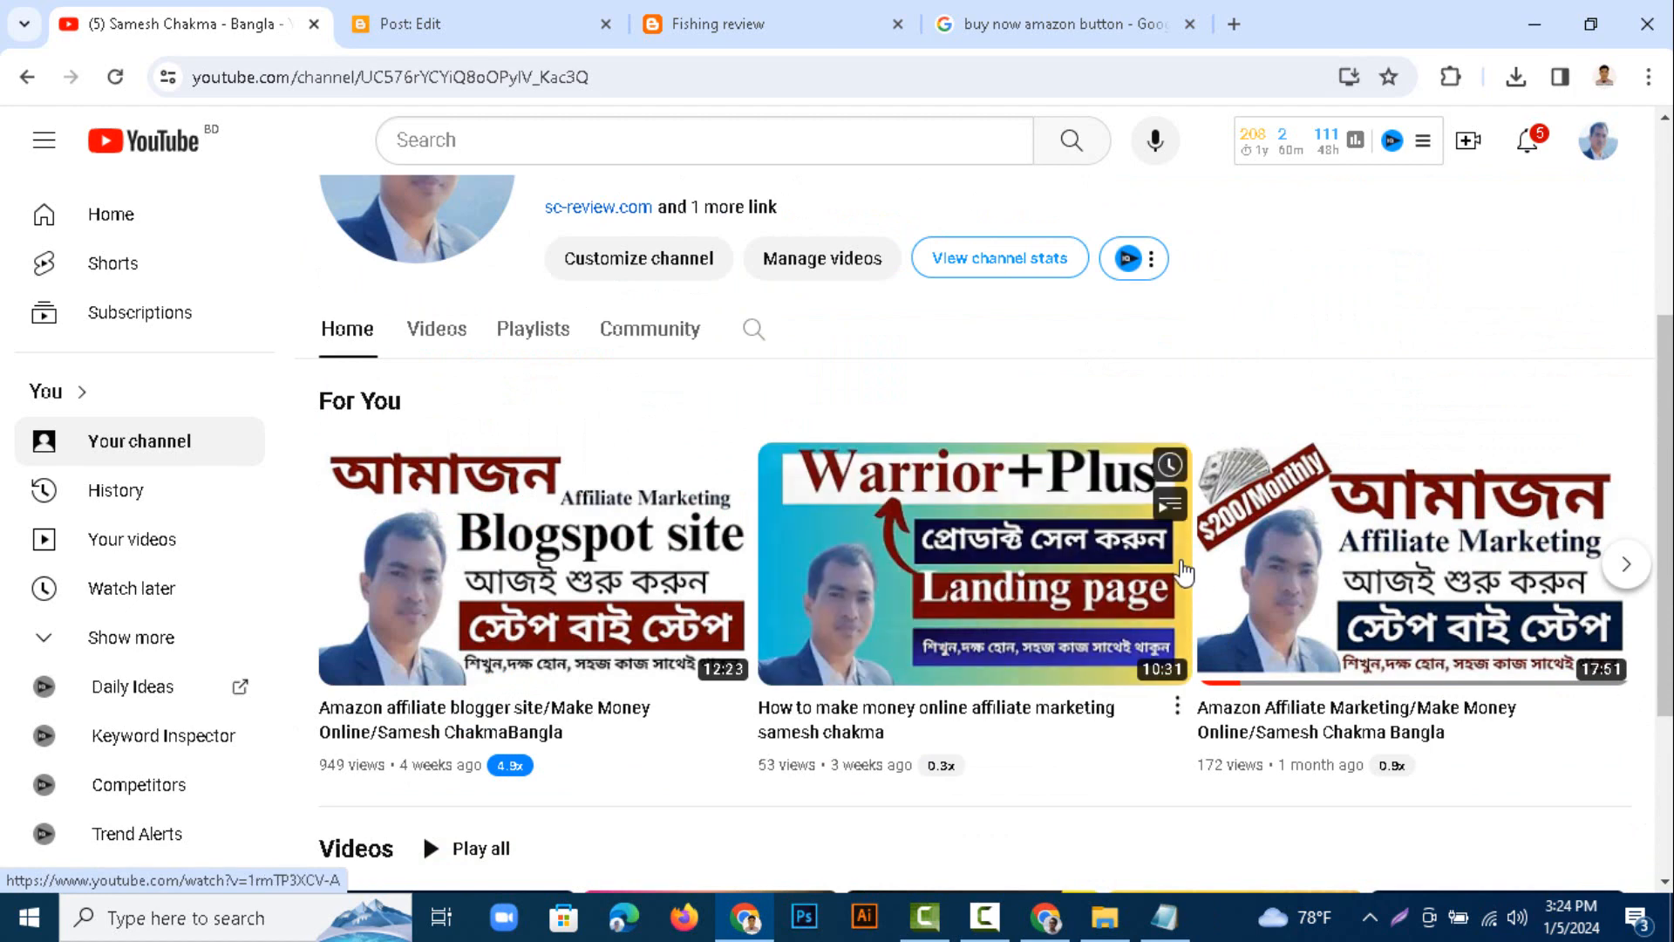
pyautogui.scroll(-2, 912, 740)
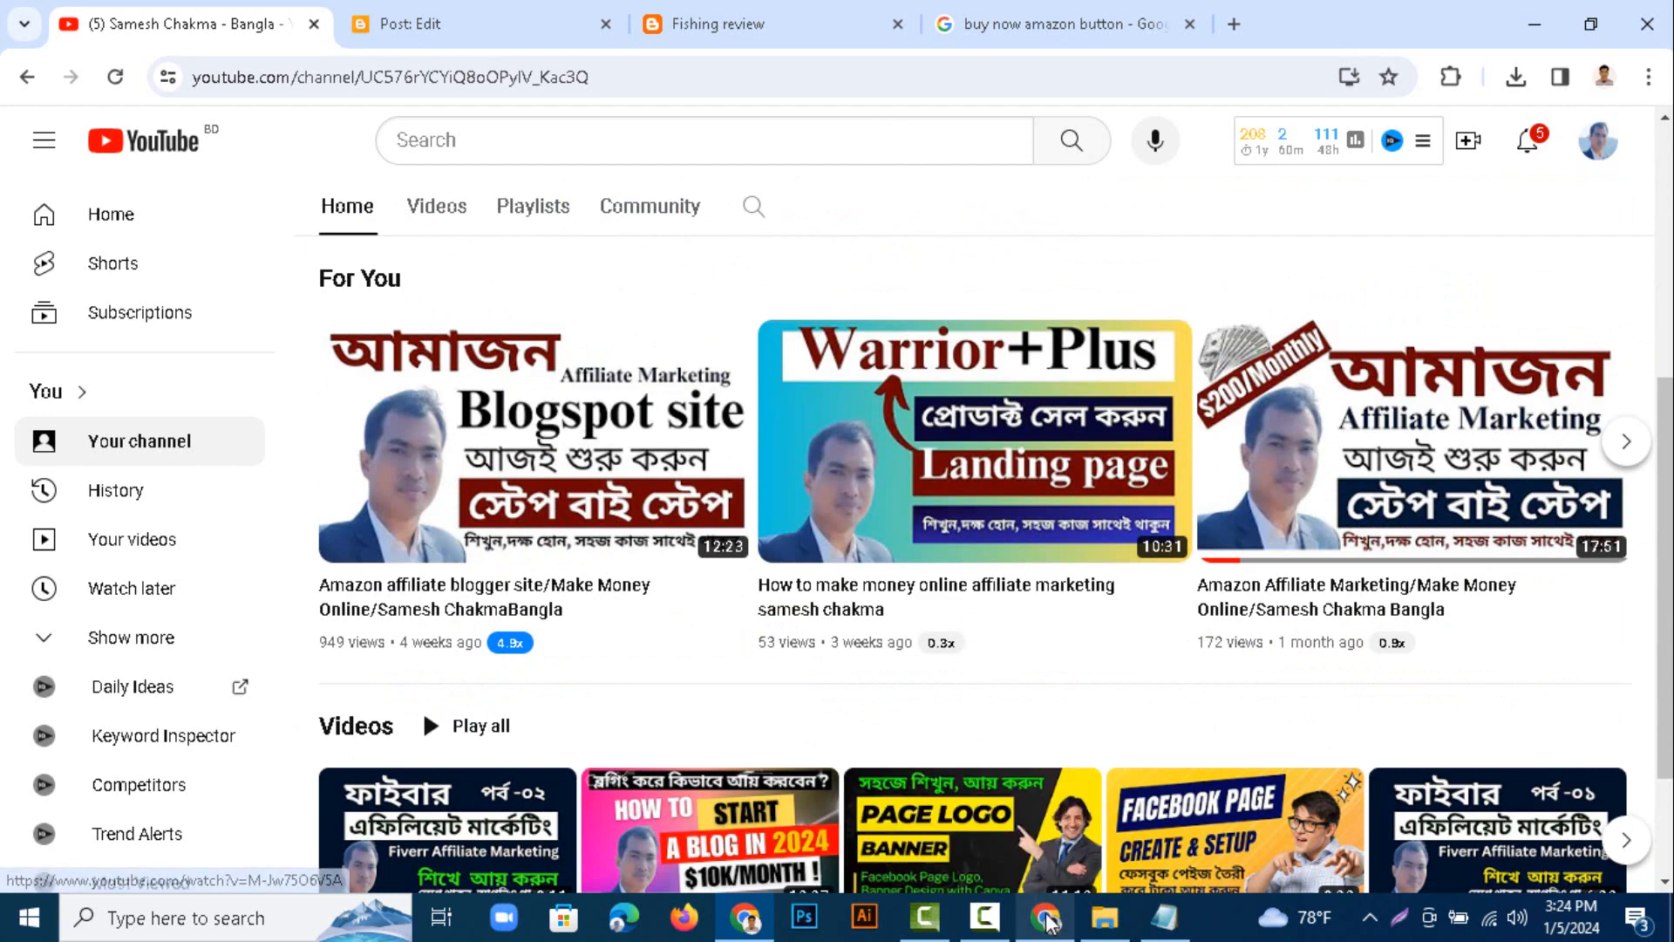
# - Switch to the browser window with Amazon and view the Best Sellers list for Fishing Topwater Lures
pyautogui.moveTo(1049, 922)
pyautogui.click(1042, 811)
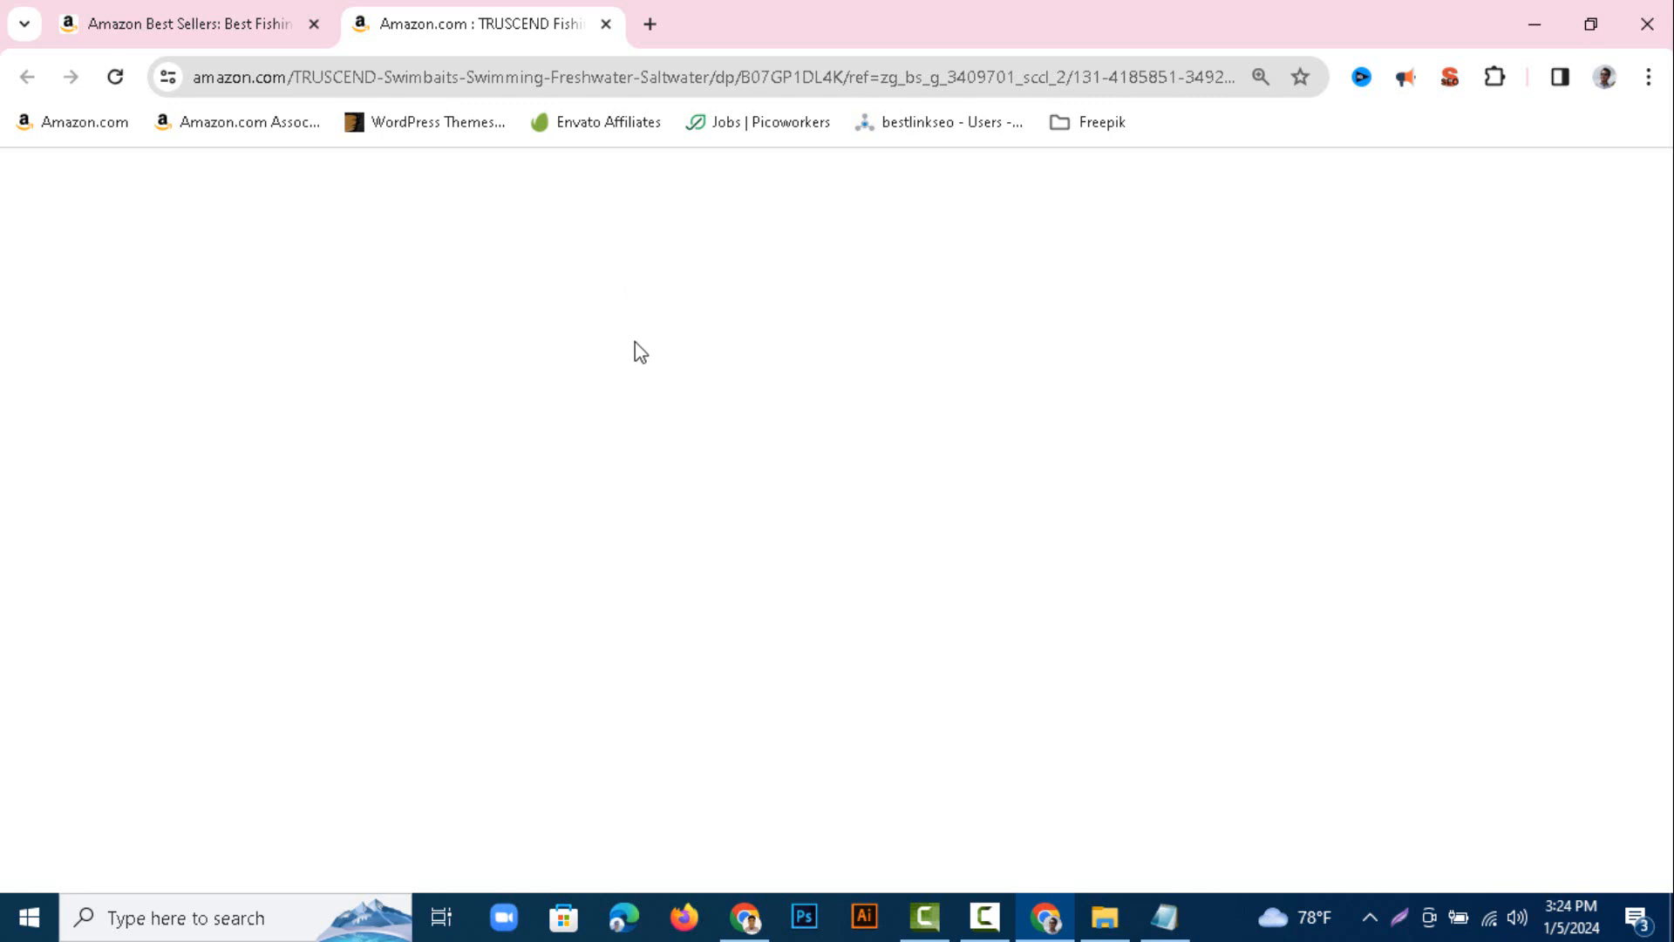
pyautogui.click(217, 26)
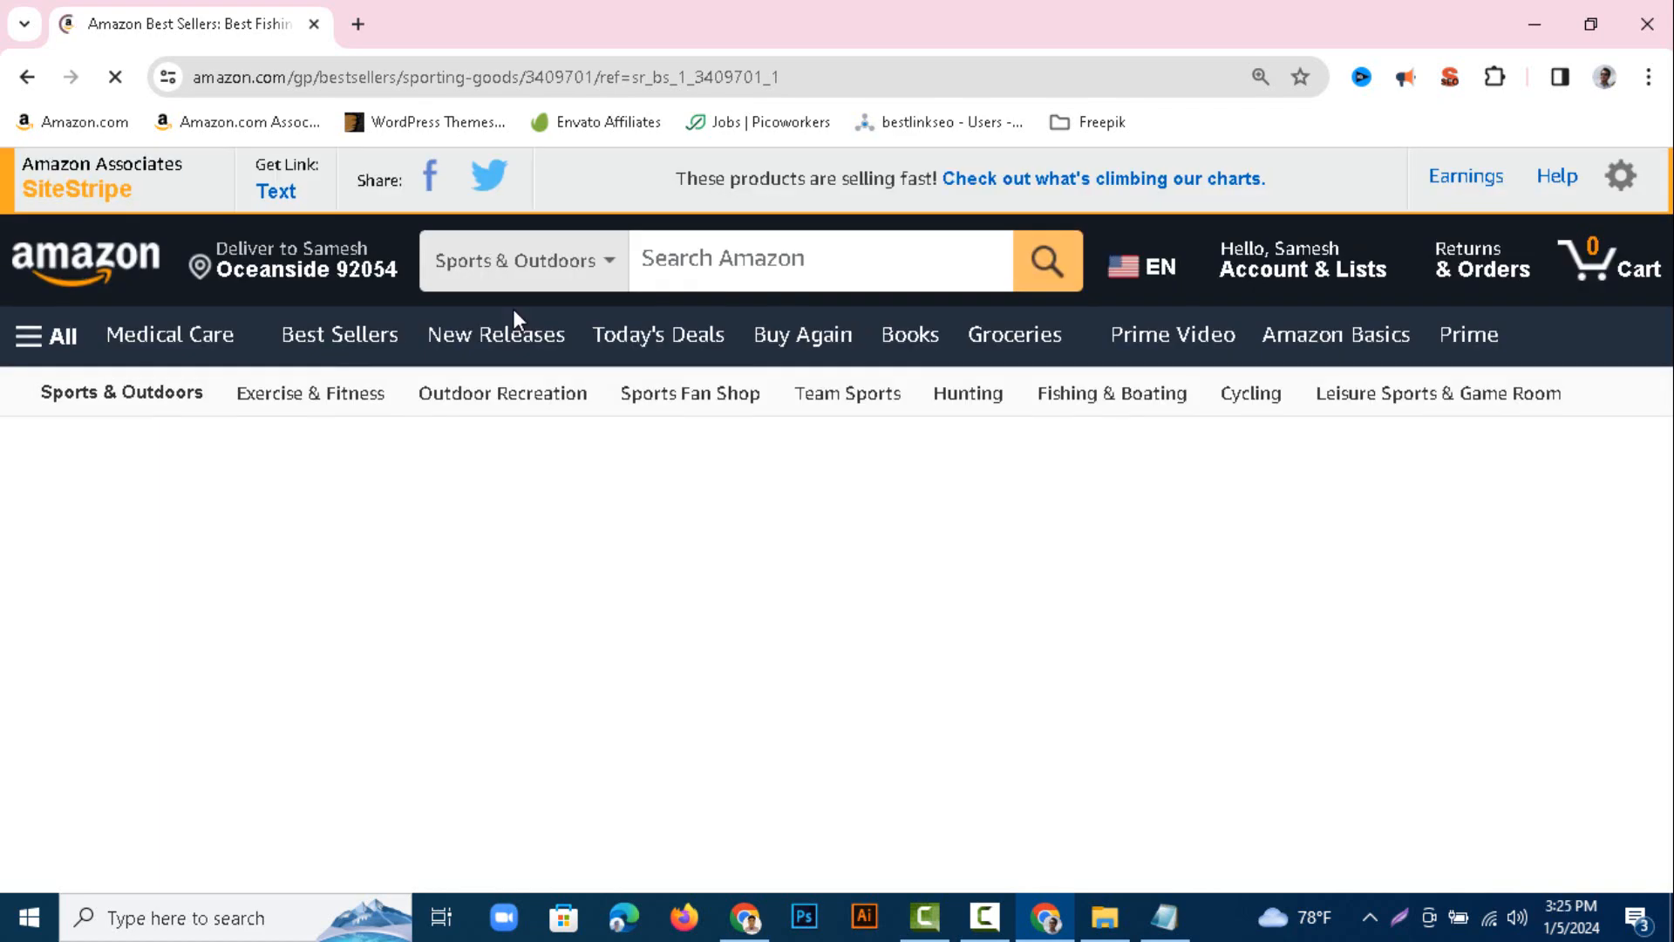
pyautogui.scroll(-5, 513, 309)
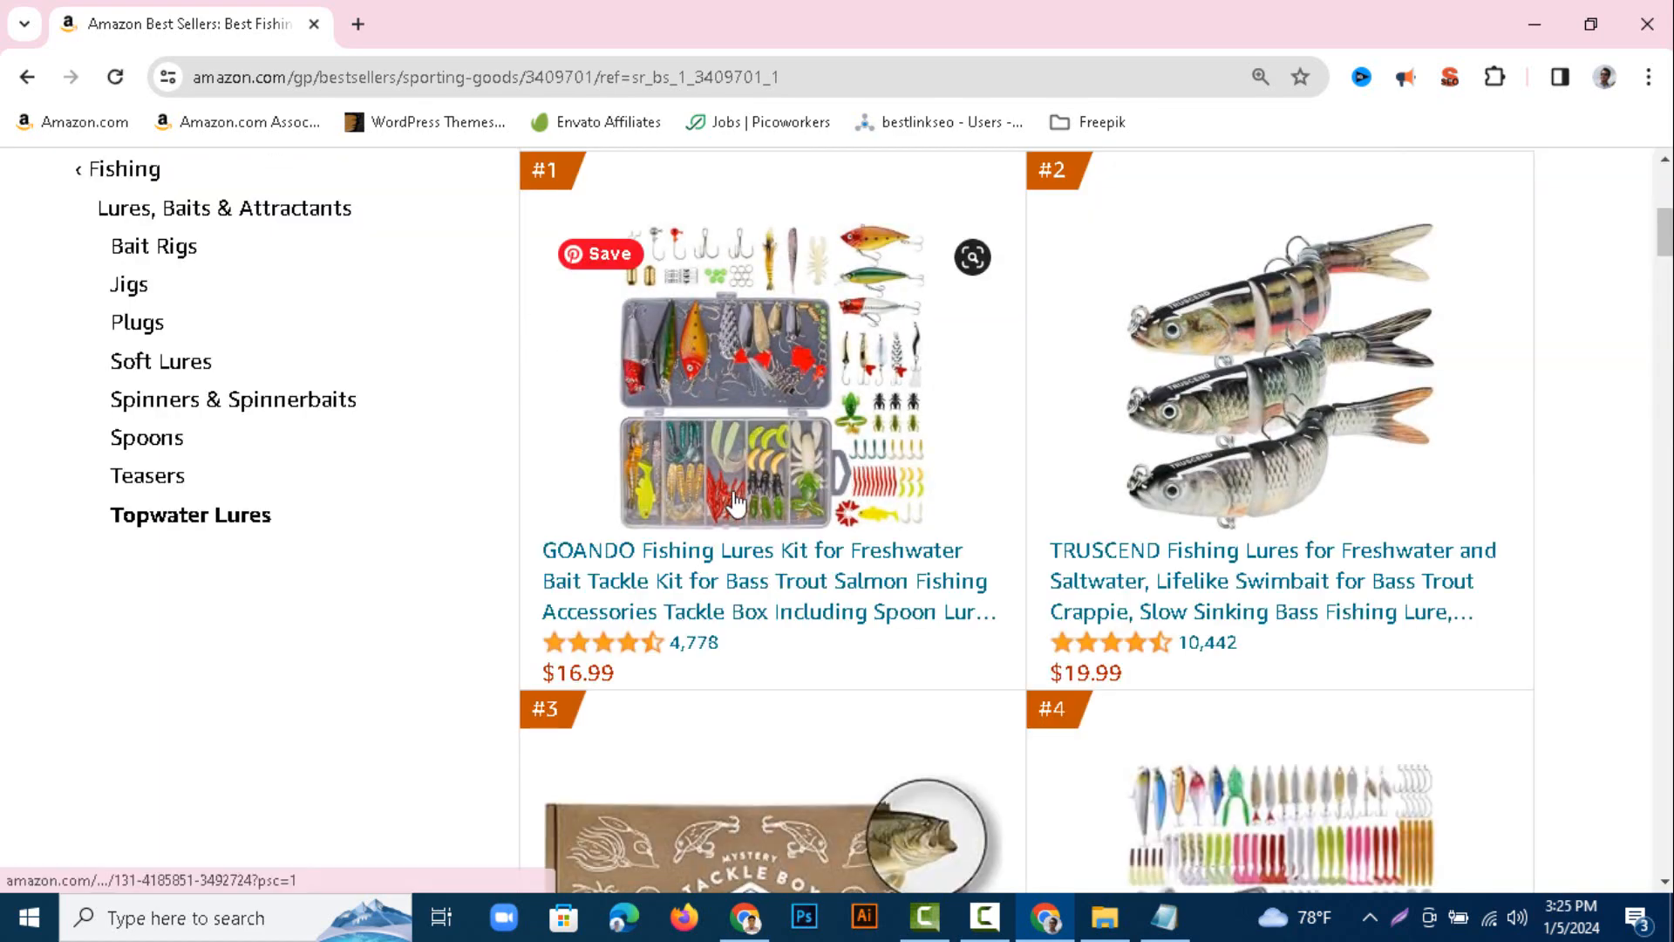
pyautogui.scroll(7, 729, 494)
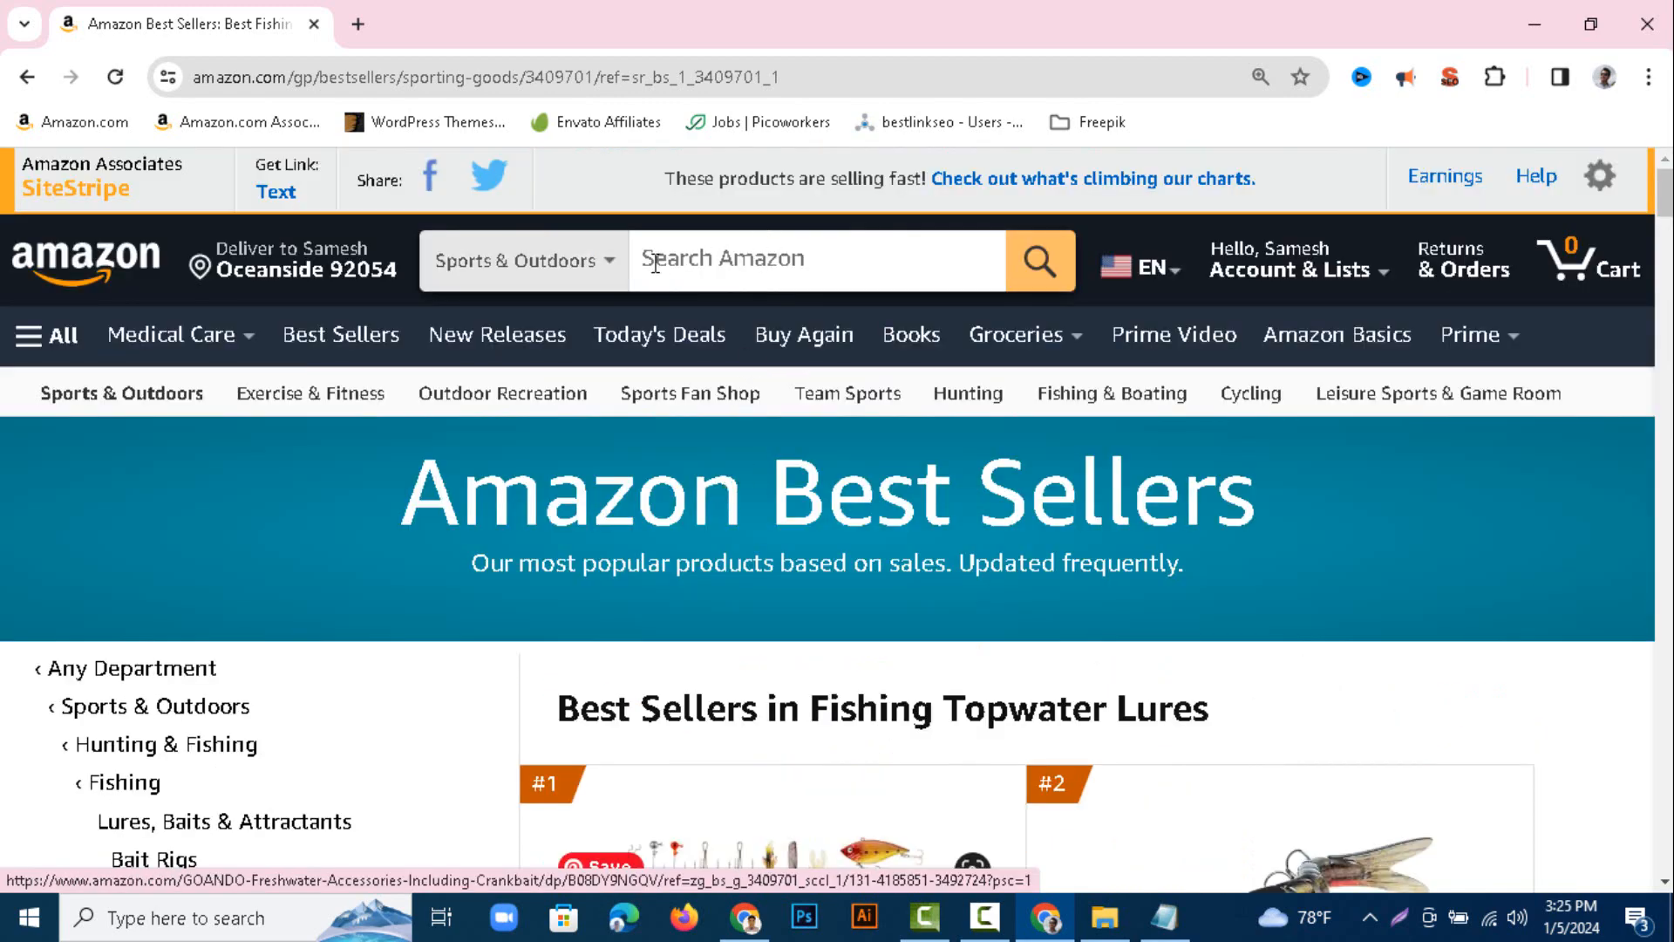
# - Search Amazon's Sports & Outdoors department for the suggested phrase "fishing gear for men"
pyautogui.click(681, 262)
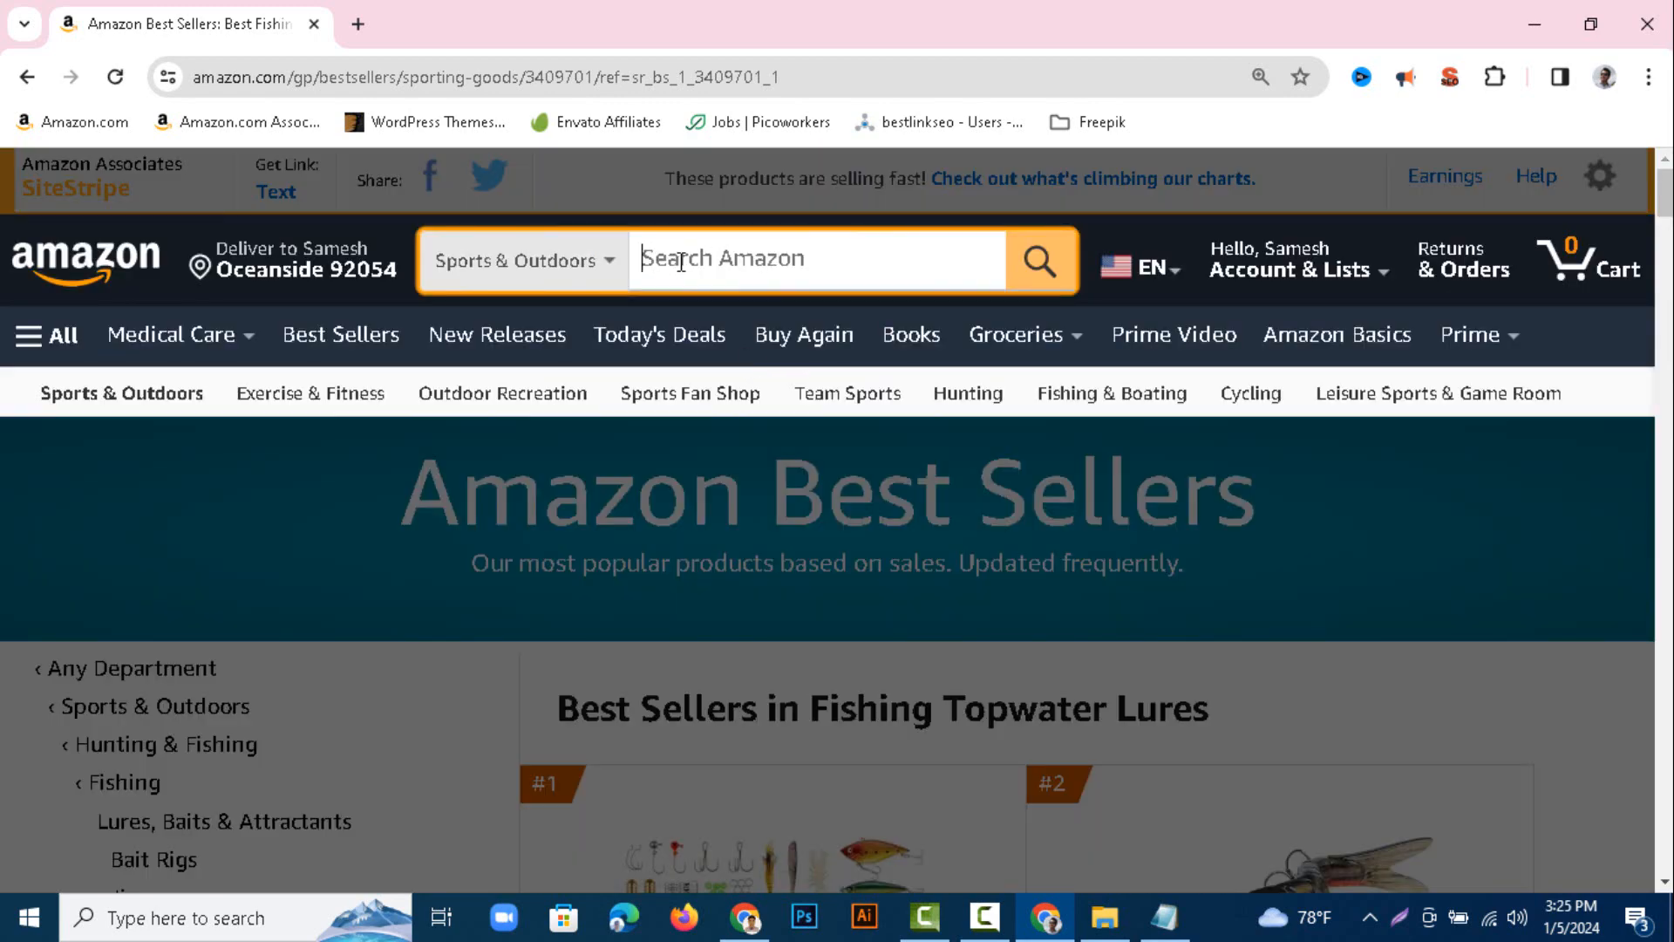
pyautogui.write('Fis')
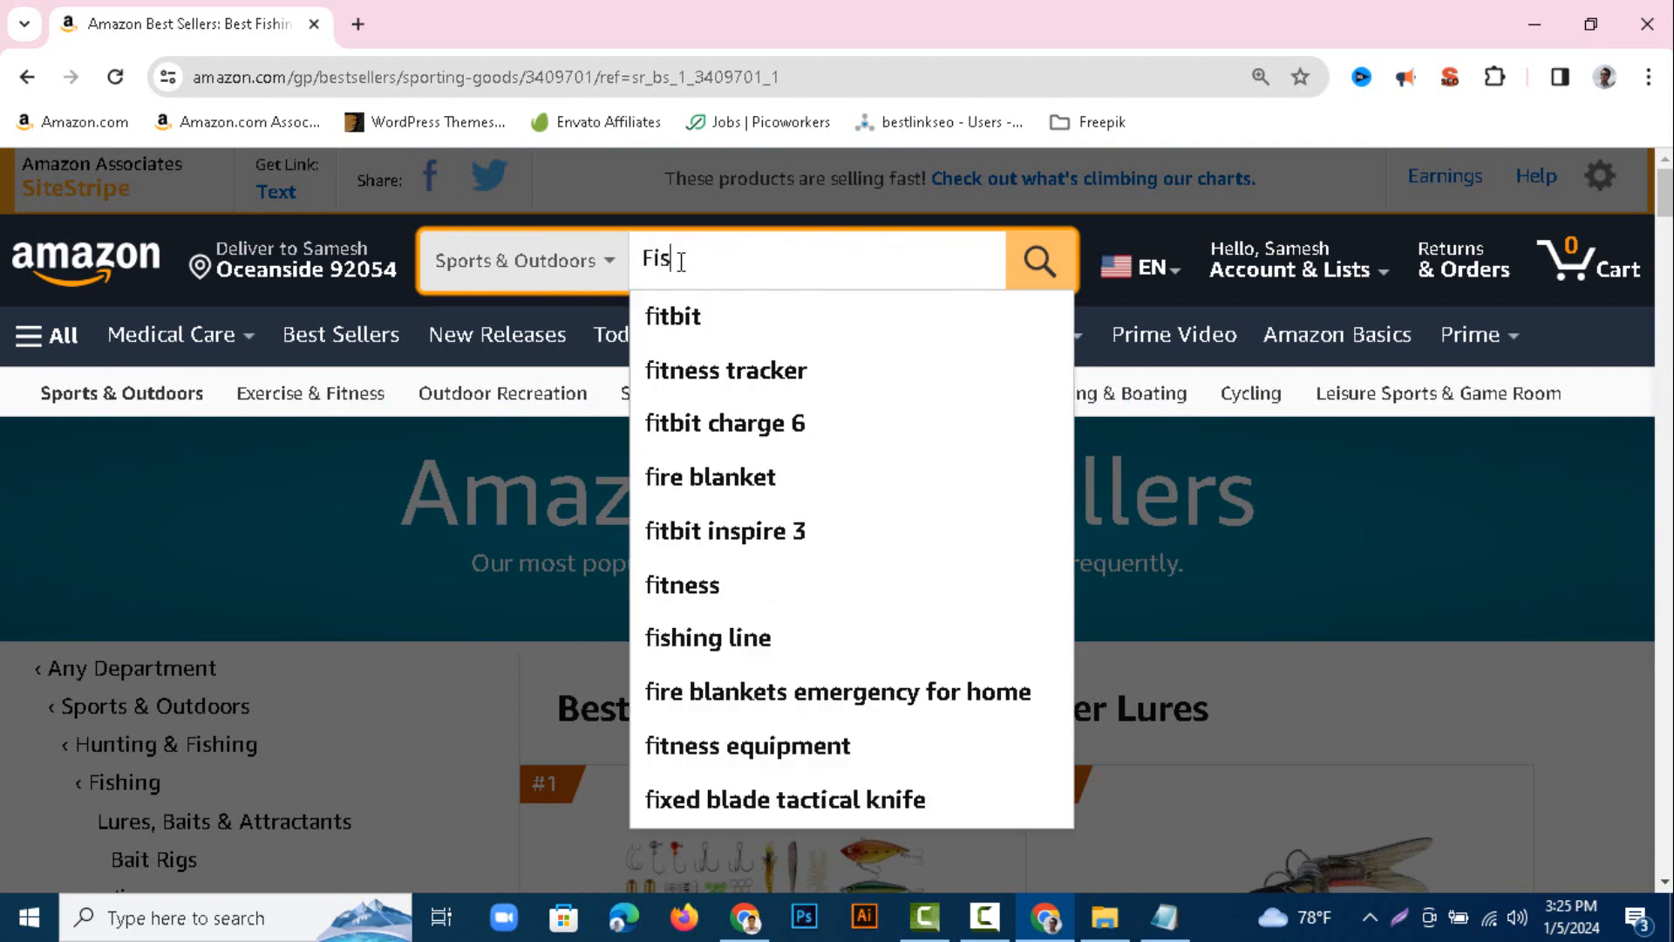
pyautogui.write('hing')
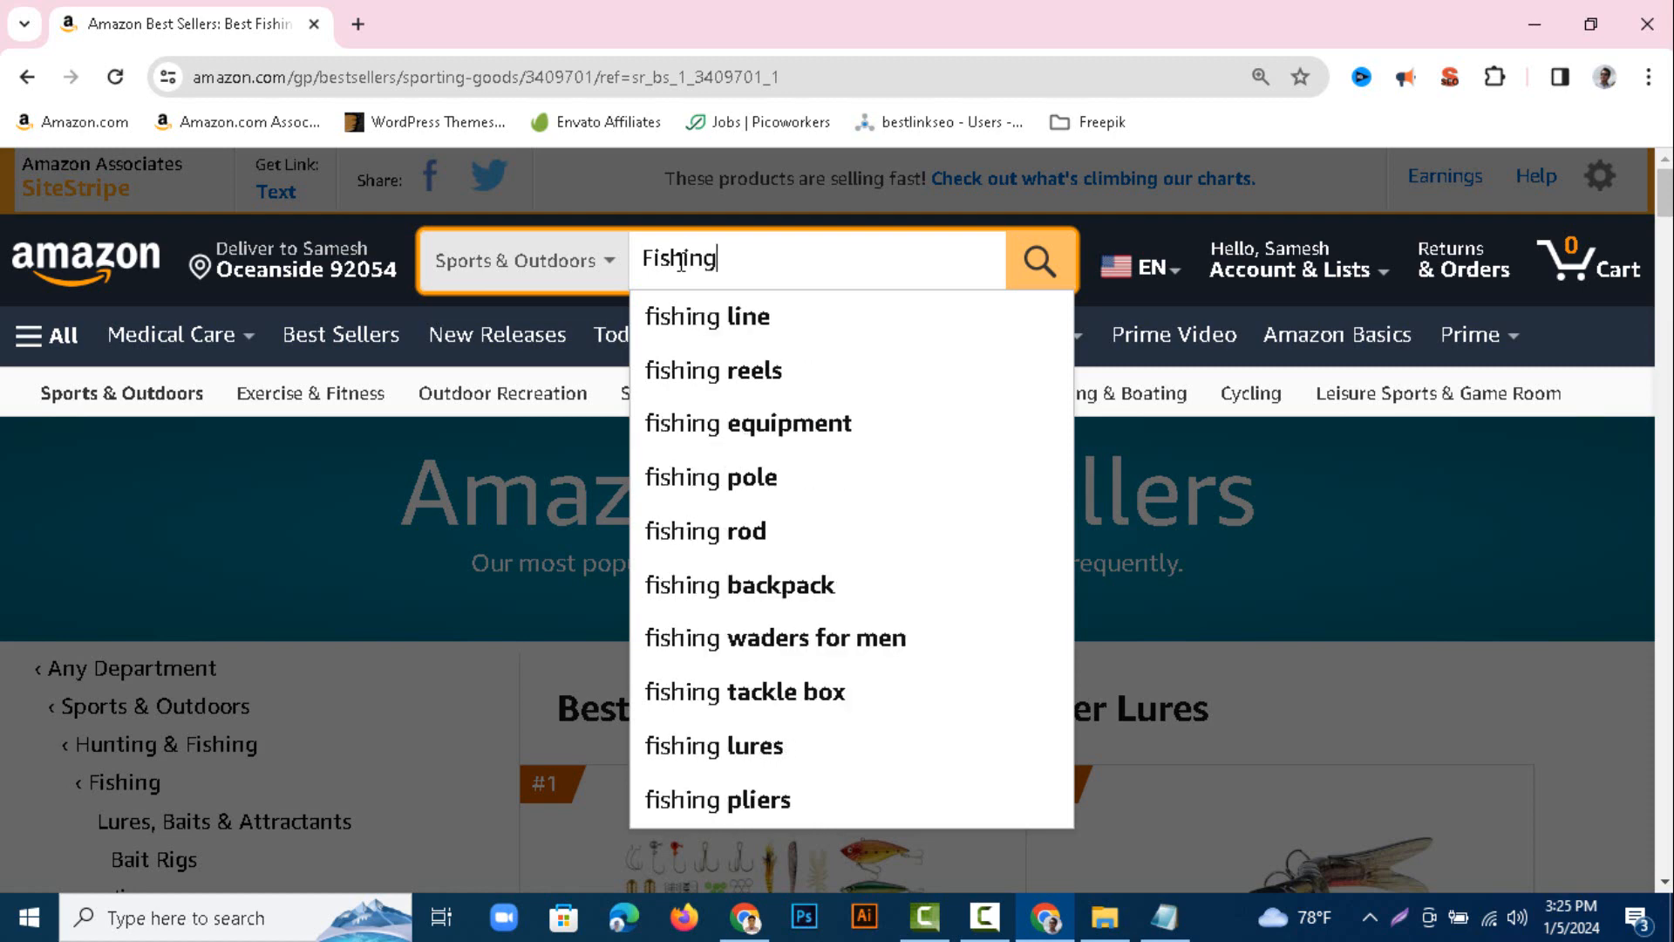
pyautogui.write(' gea')
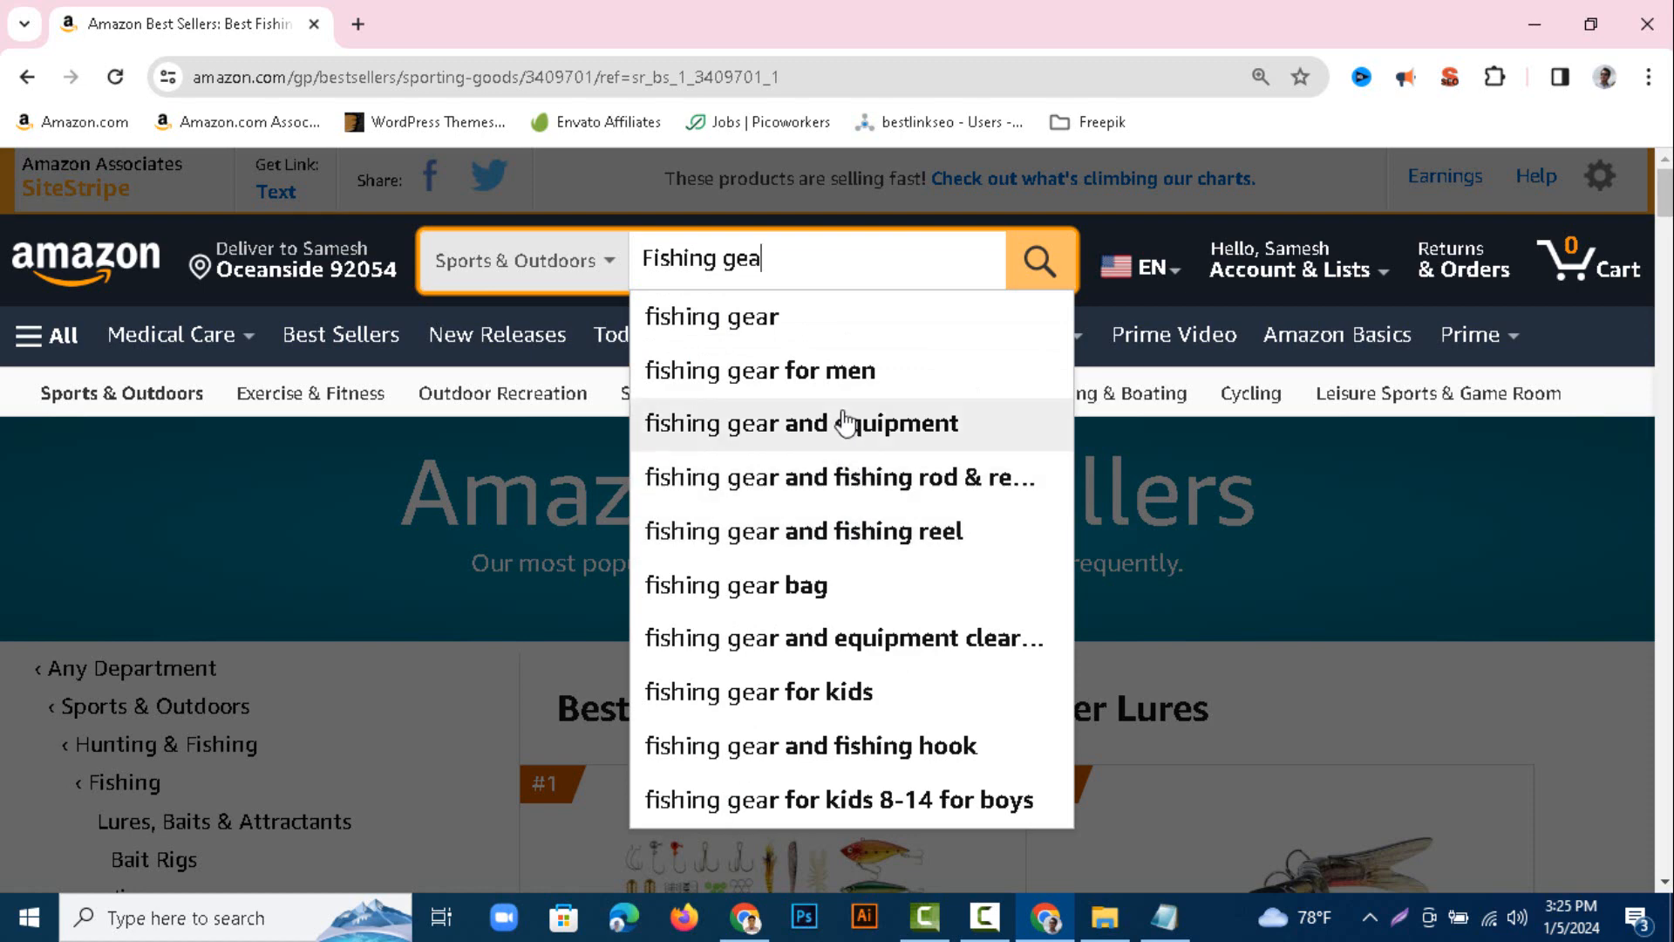
pyautogui.click(837, 383)
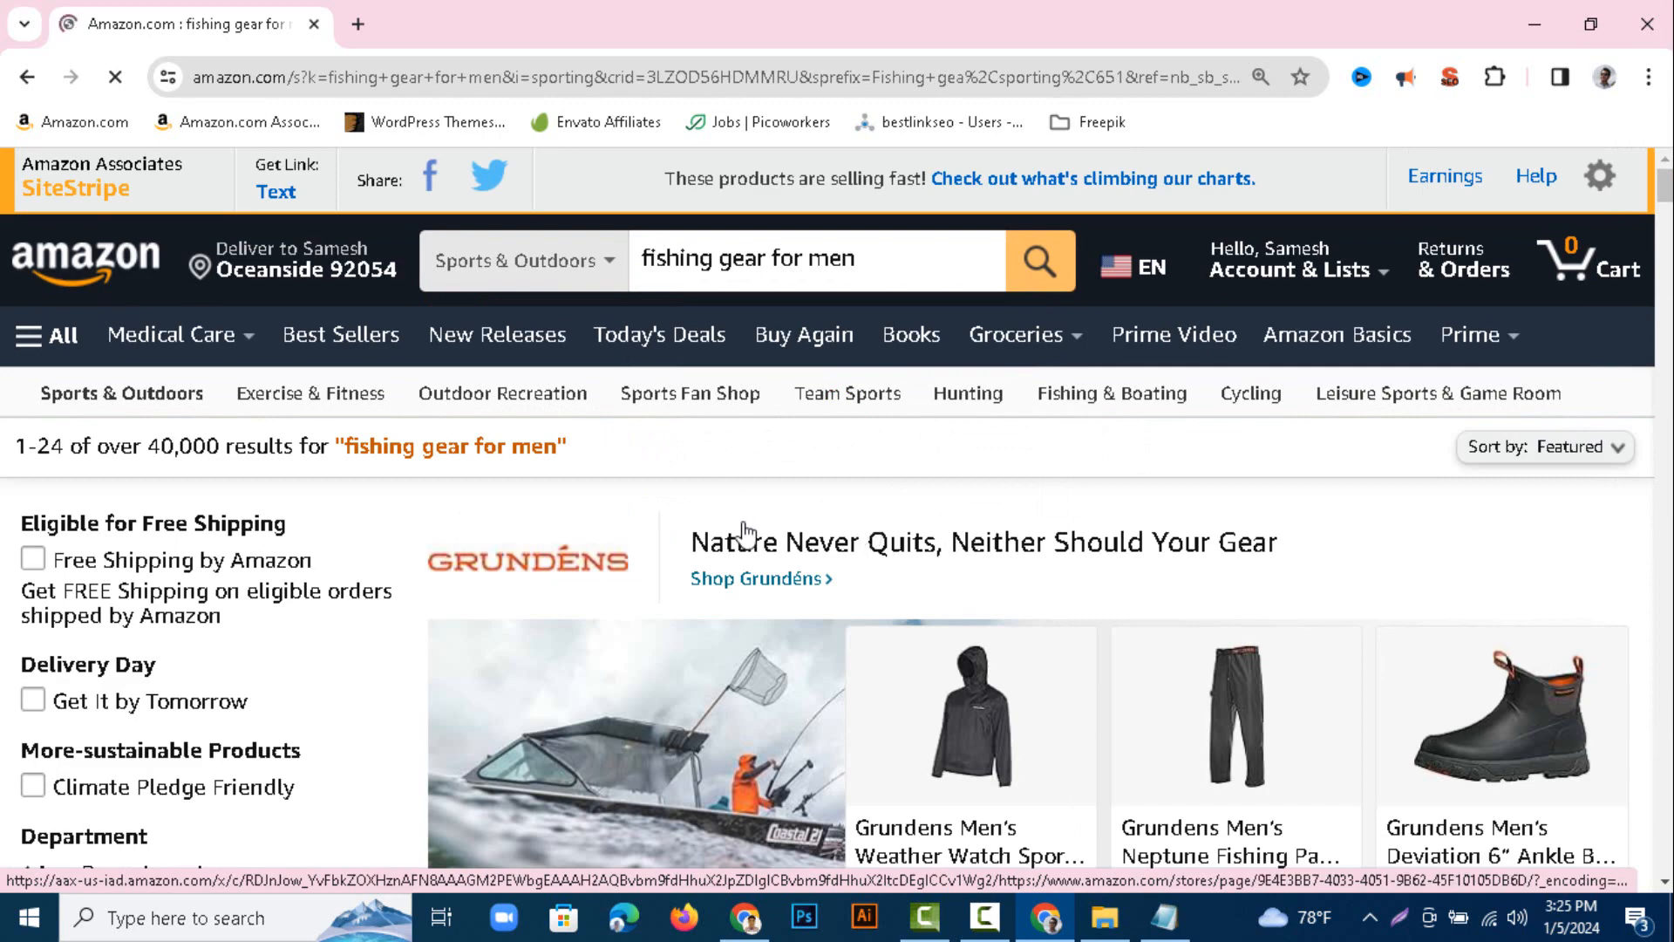
# - Filter the fishing gear results to customer reviews of 4 stars & up
pyautogui.scroll(-1, 746, 534)
pyautogui.scroll(-2, 746, 534)
pyautogui.scroll(3, 745, 534)
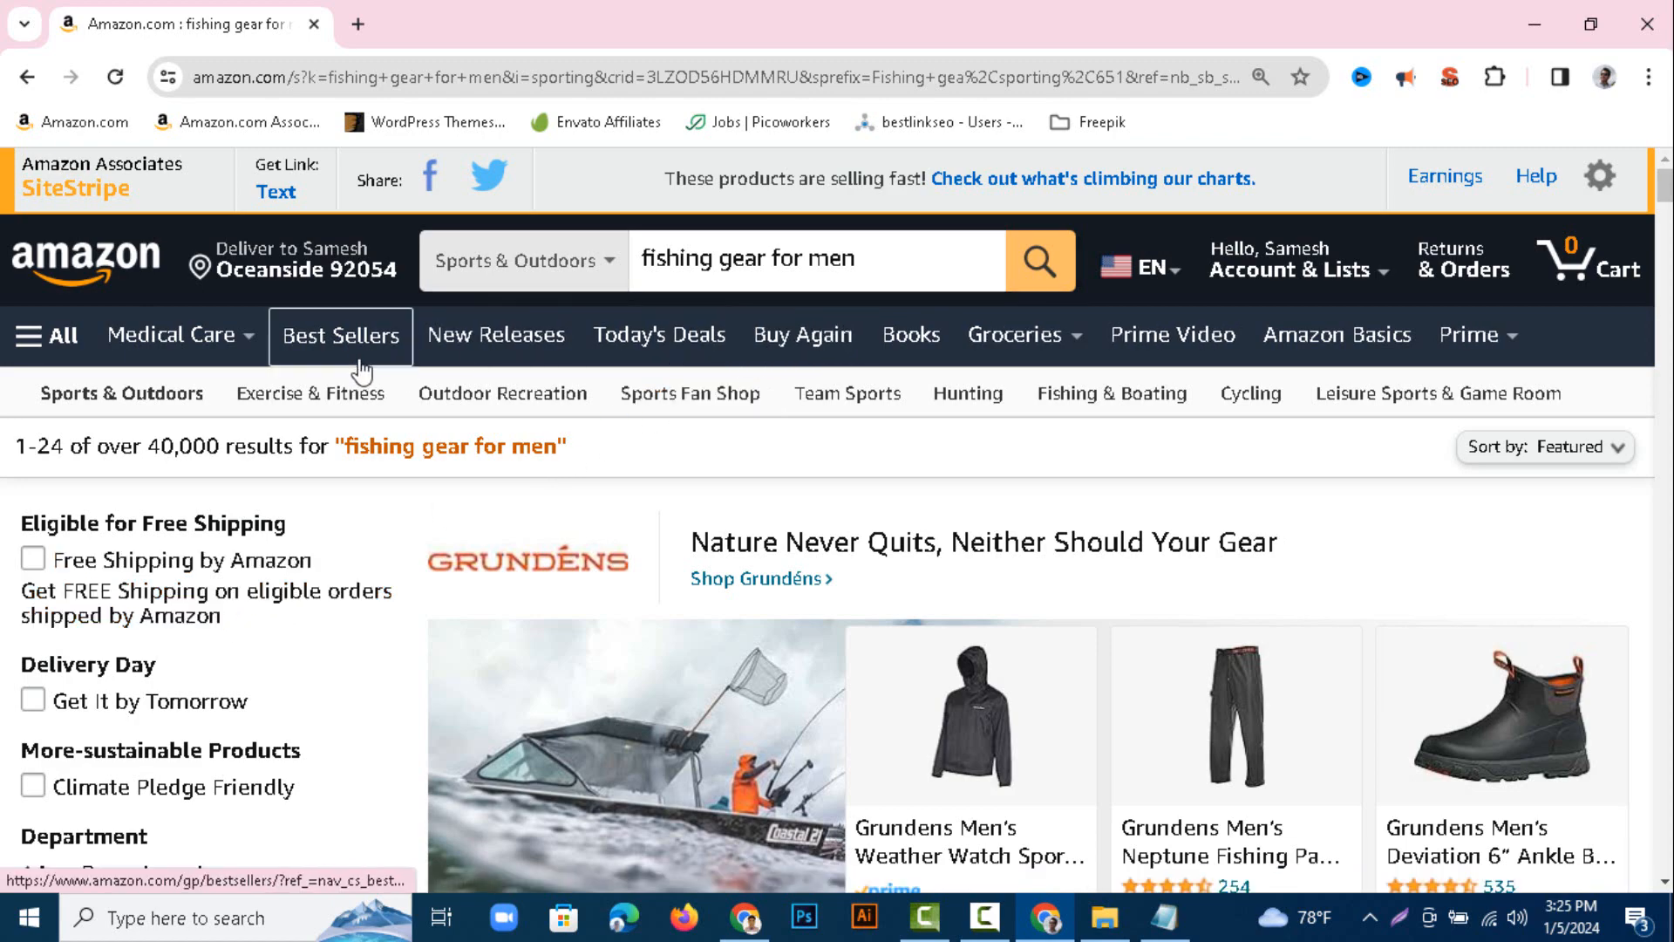
pyautogui.scroll(-9, 206, 698)
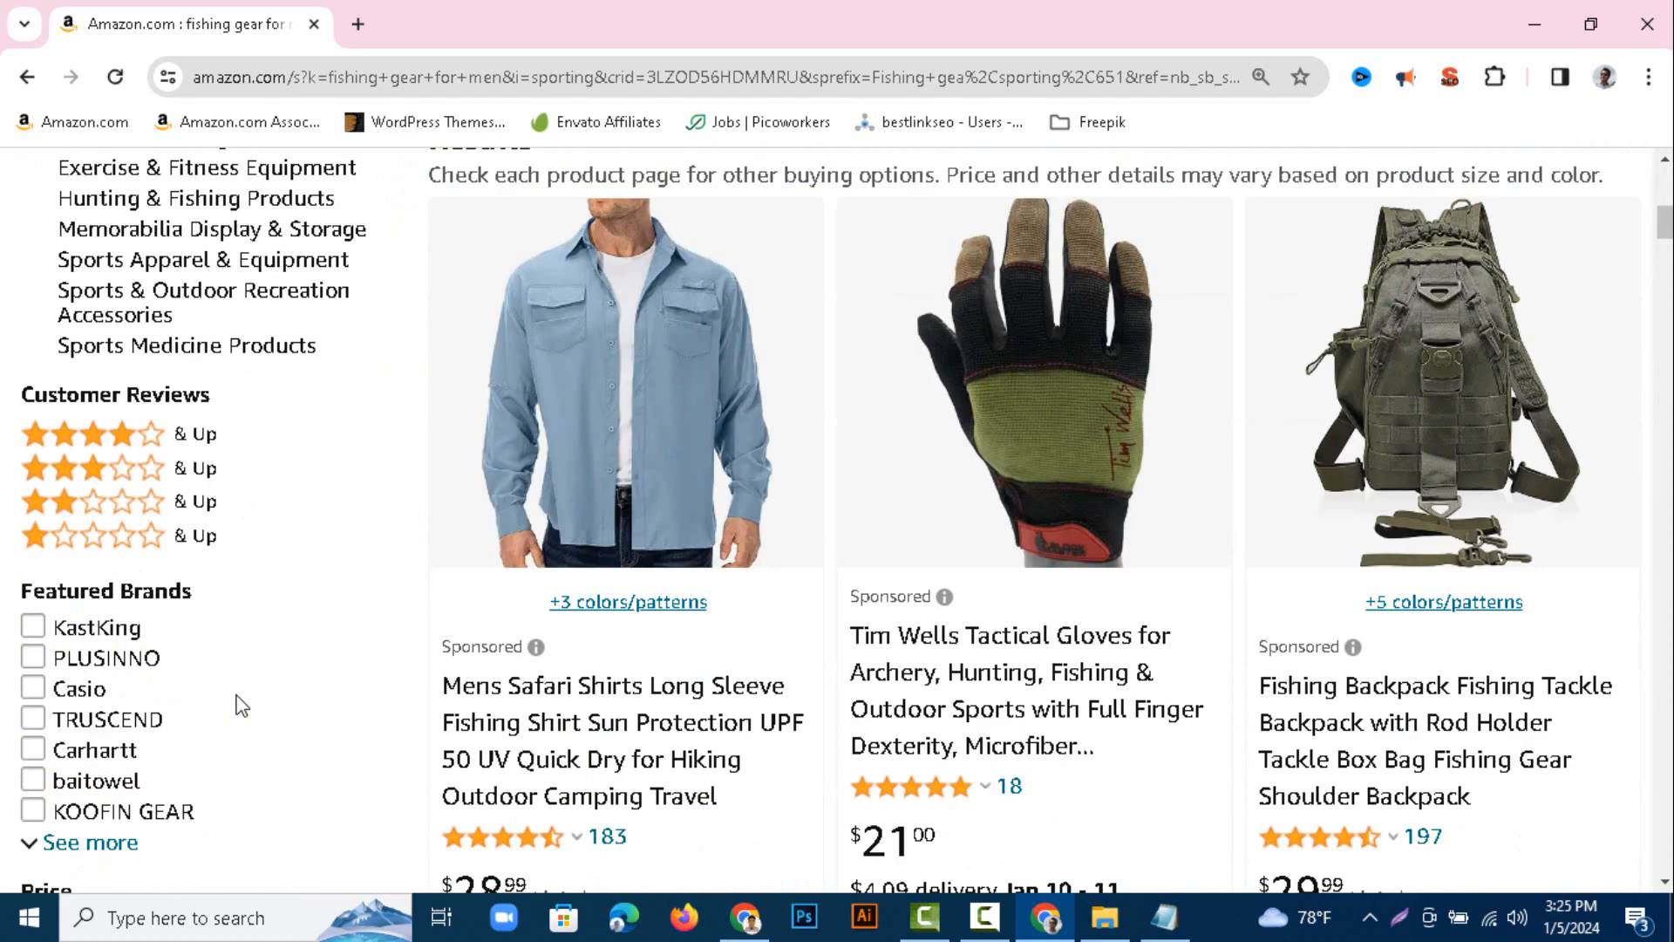
pyautogui.click(156, 440)
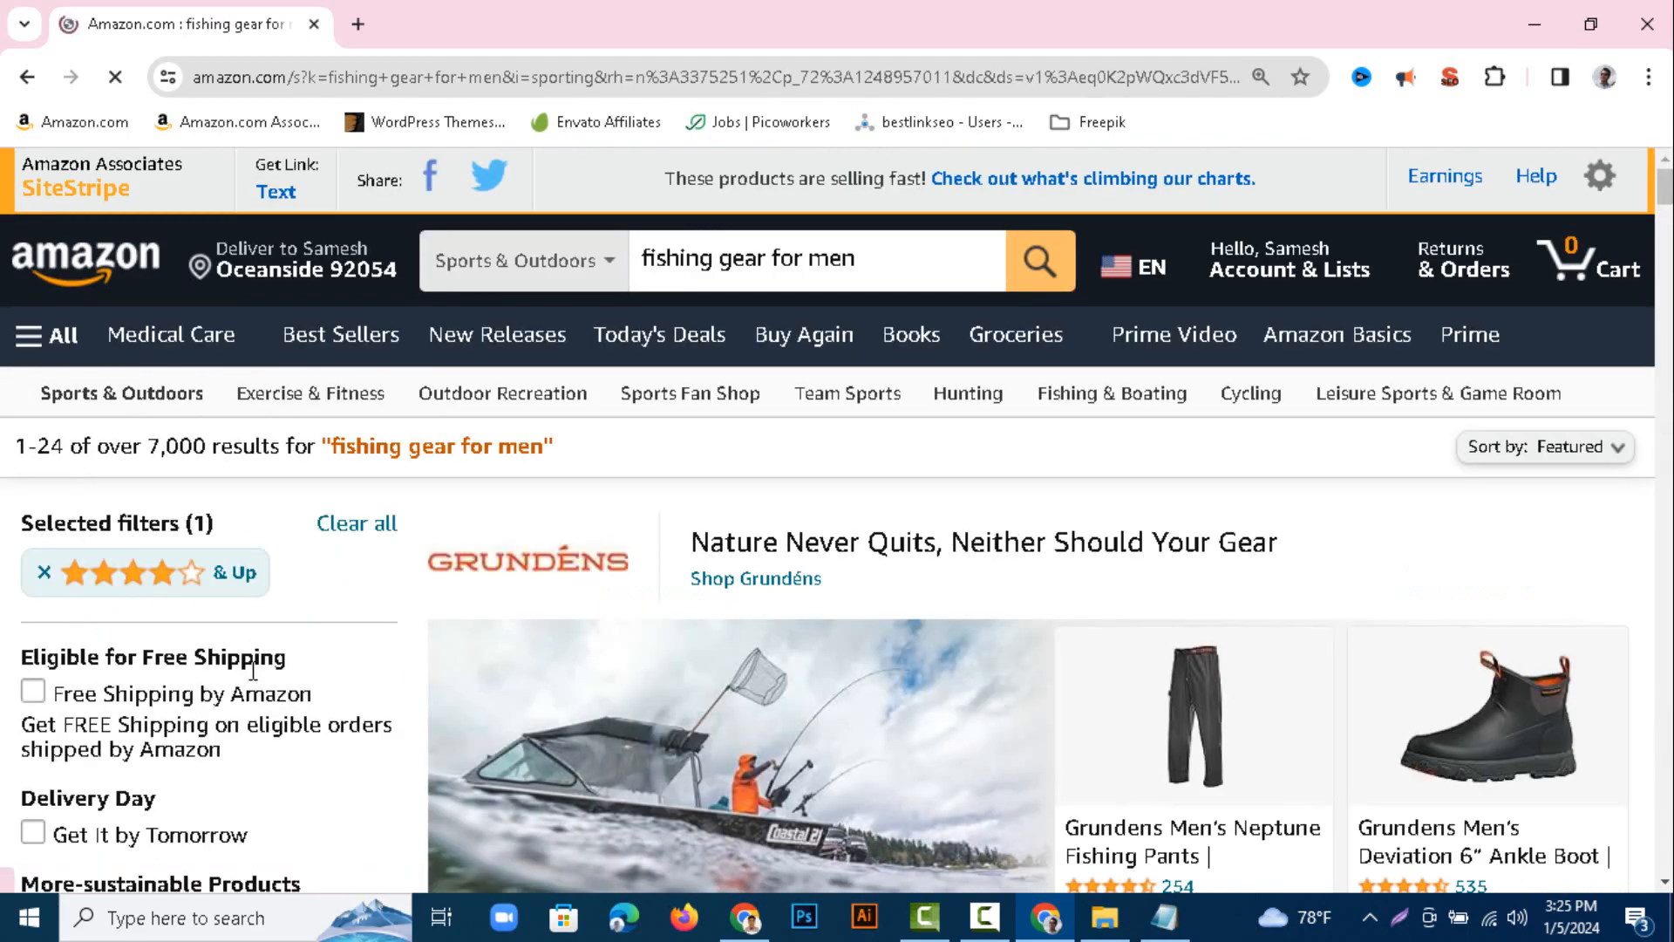
# - Examine the filtered fishing gear listings, comparing their ratings, review counts, recent purchases and prices
pyautogui.scroll(-3, 259, 685)
pyautogui.scroll(-9, 259, 684)
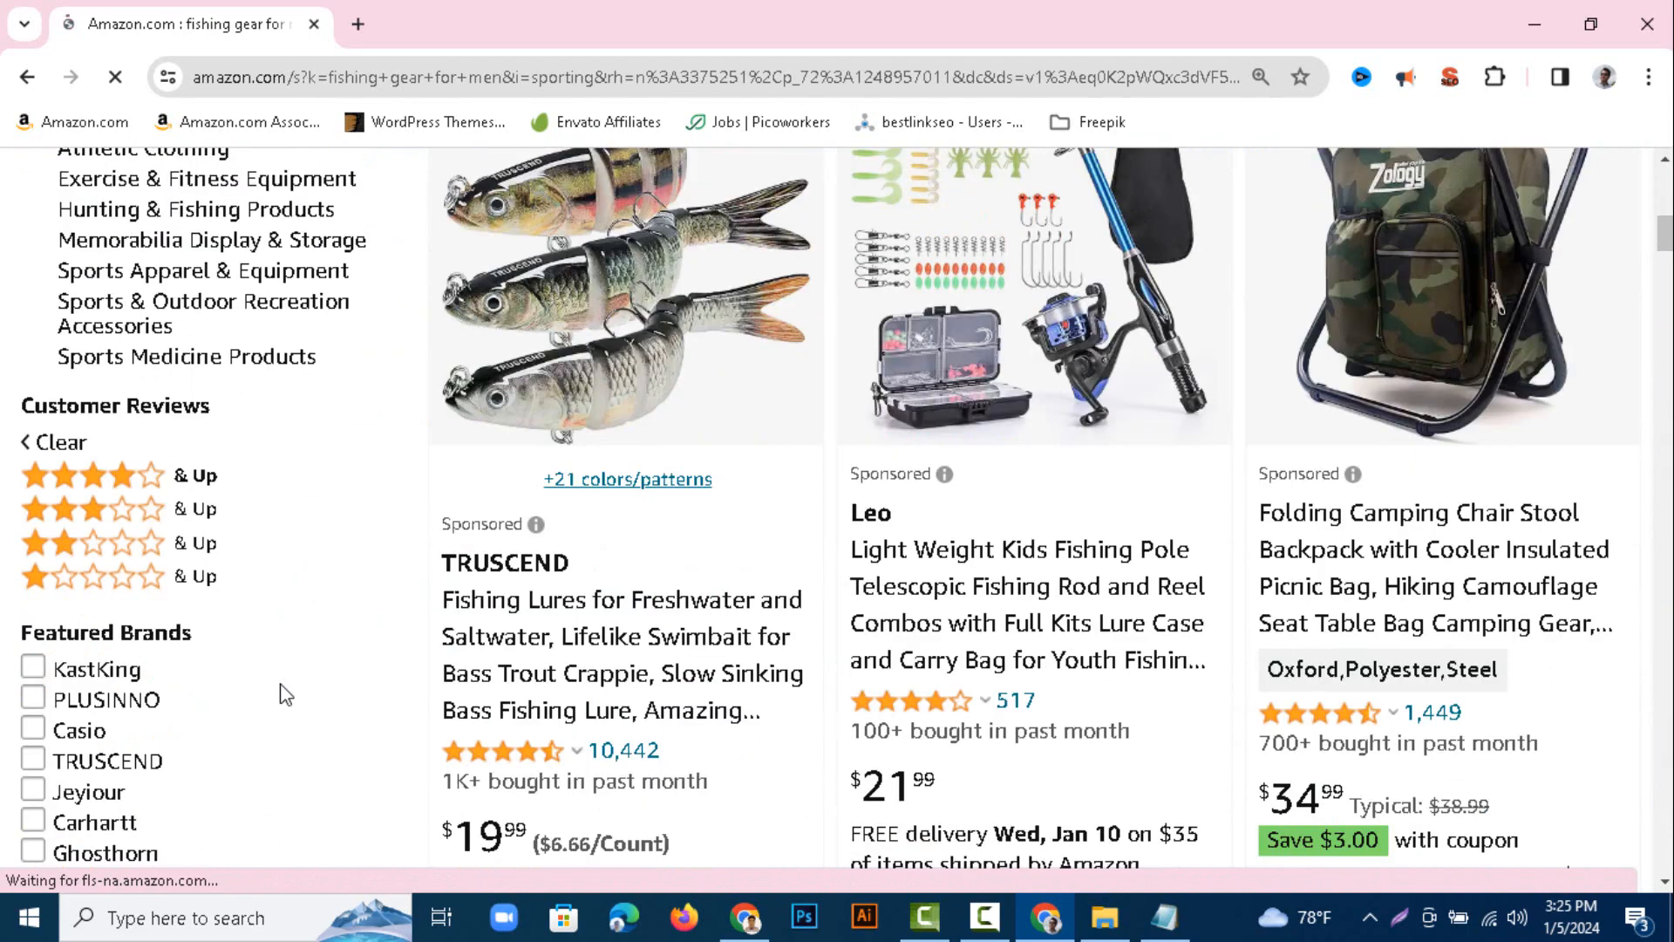
pyautogui.scroll(-3, 285, 695)
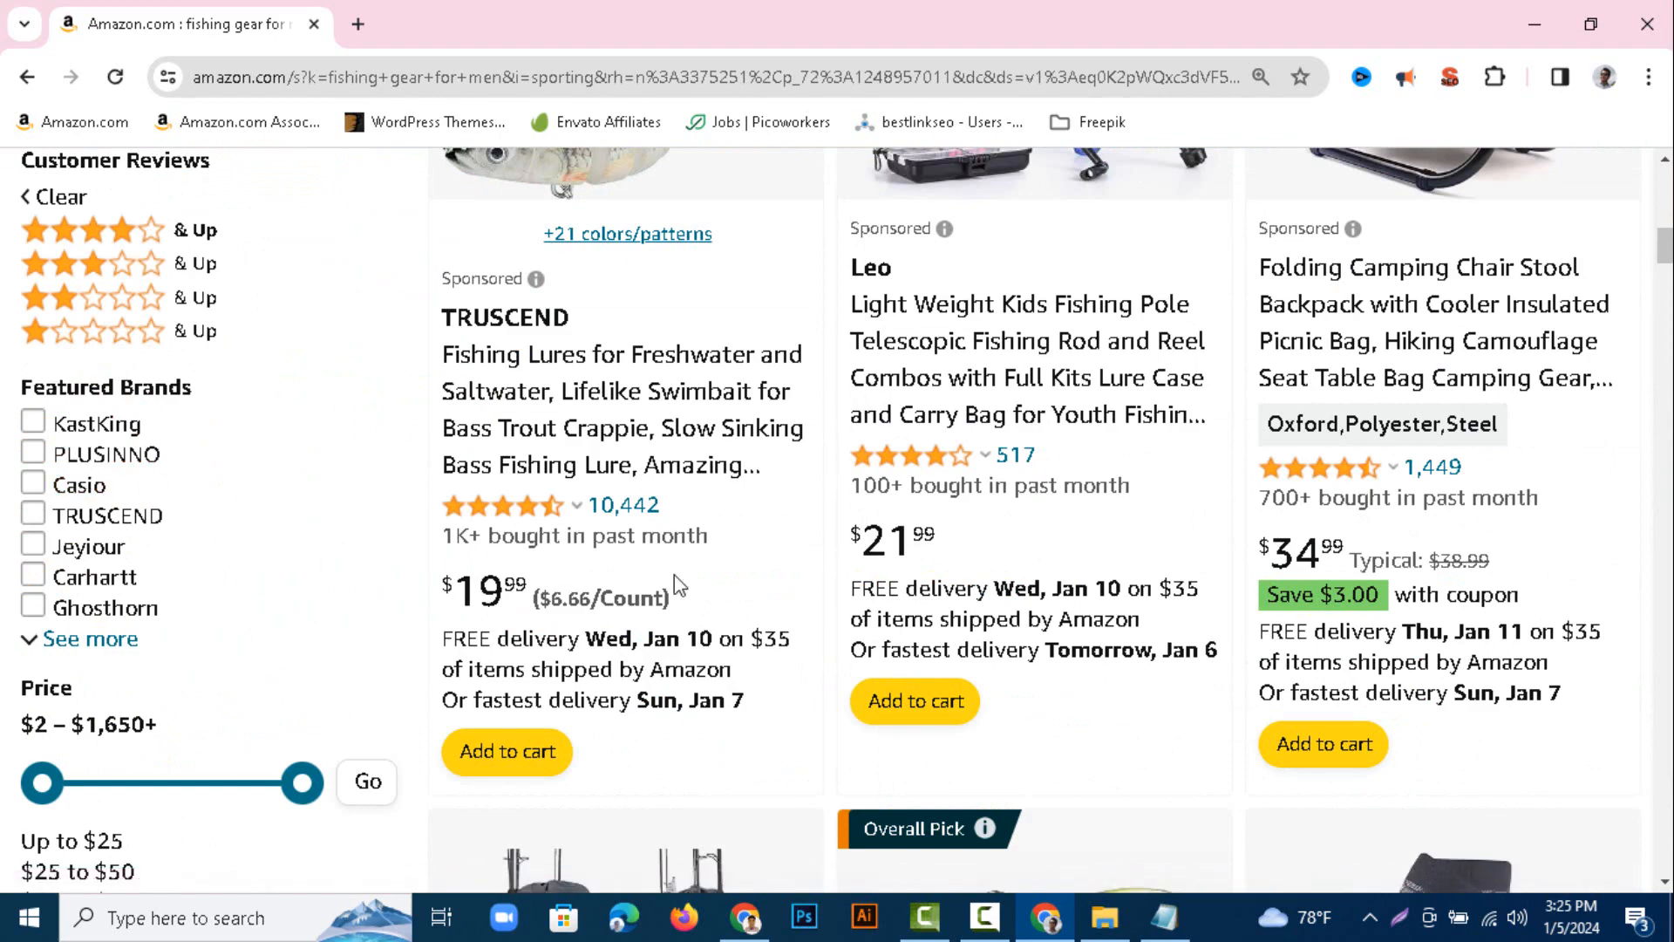
pyautogui.scroll(5, 796, 609)
pyautogui.scroll(-3, 804, 605)
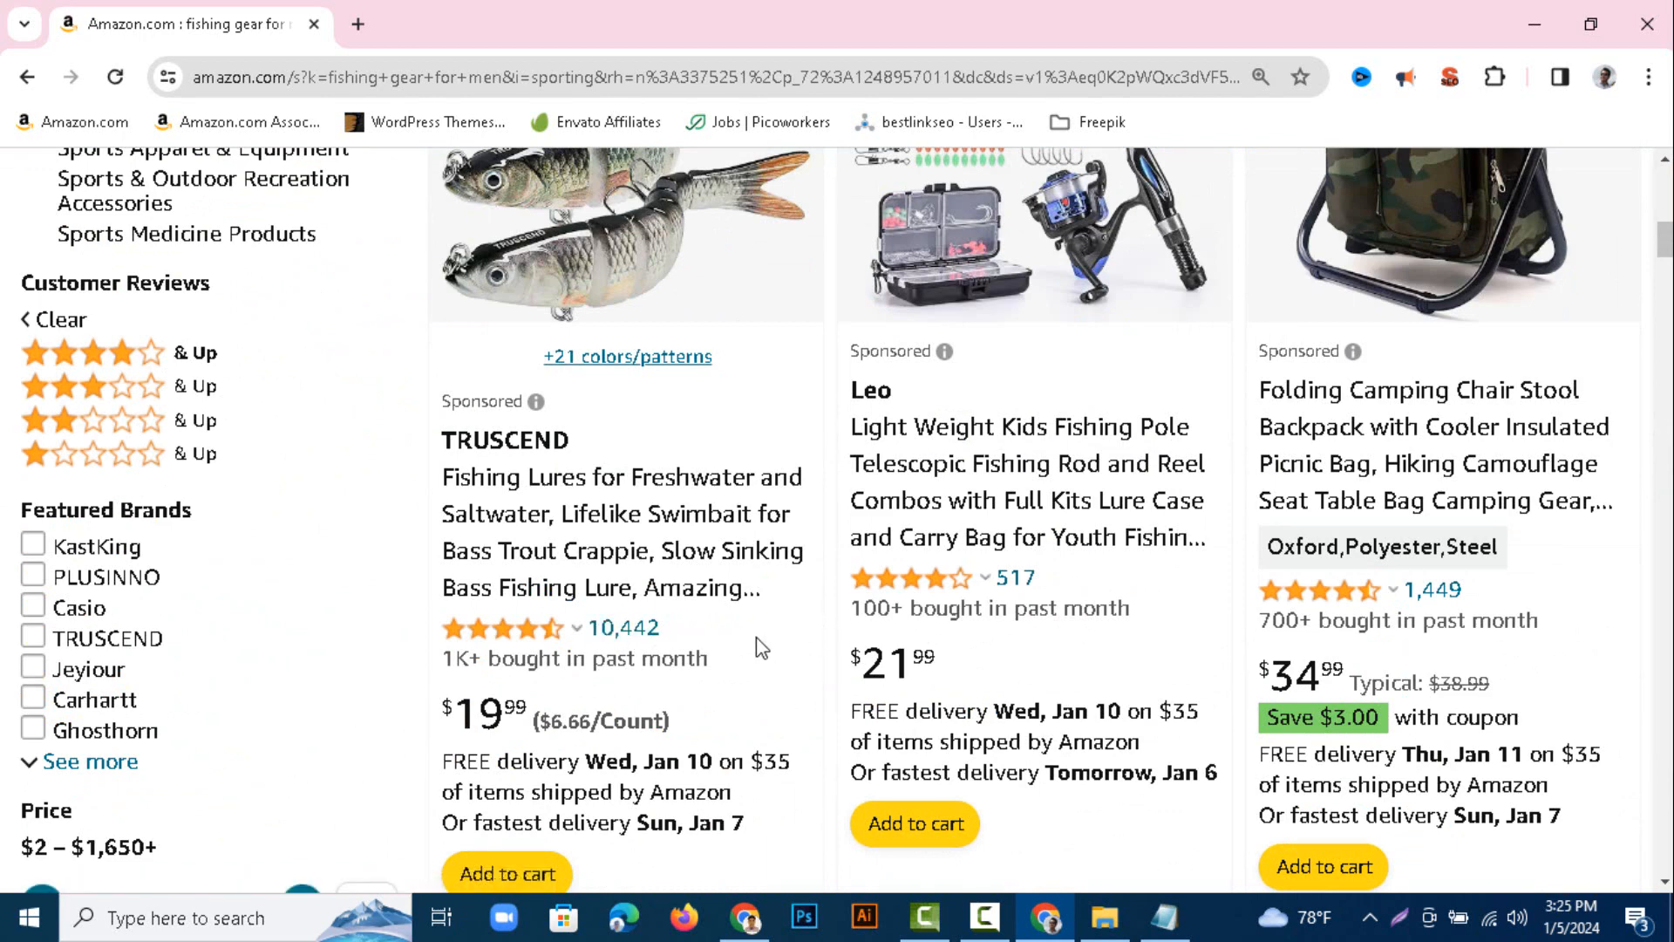
pyautogui.scroll(2, 759, 645)
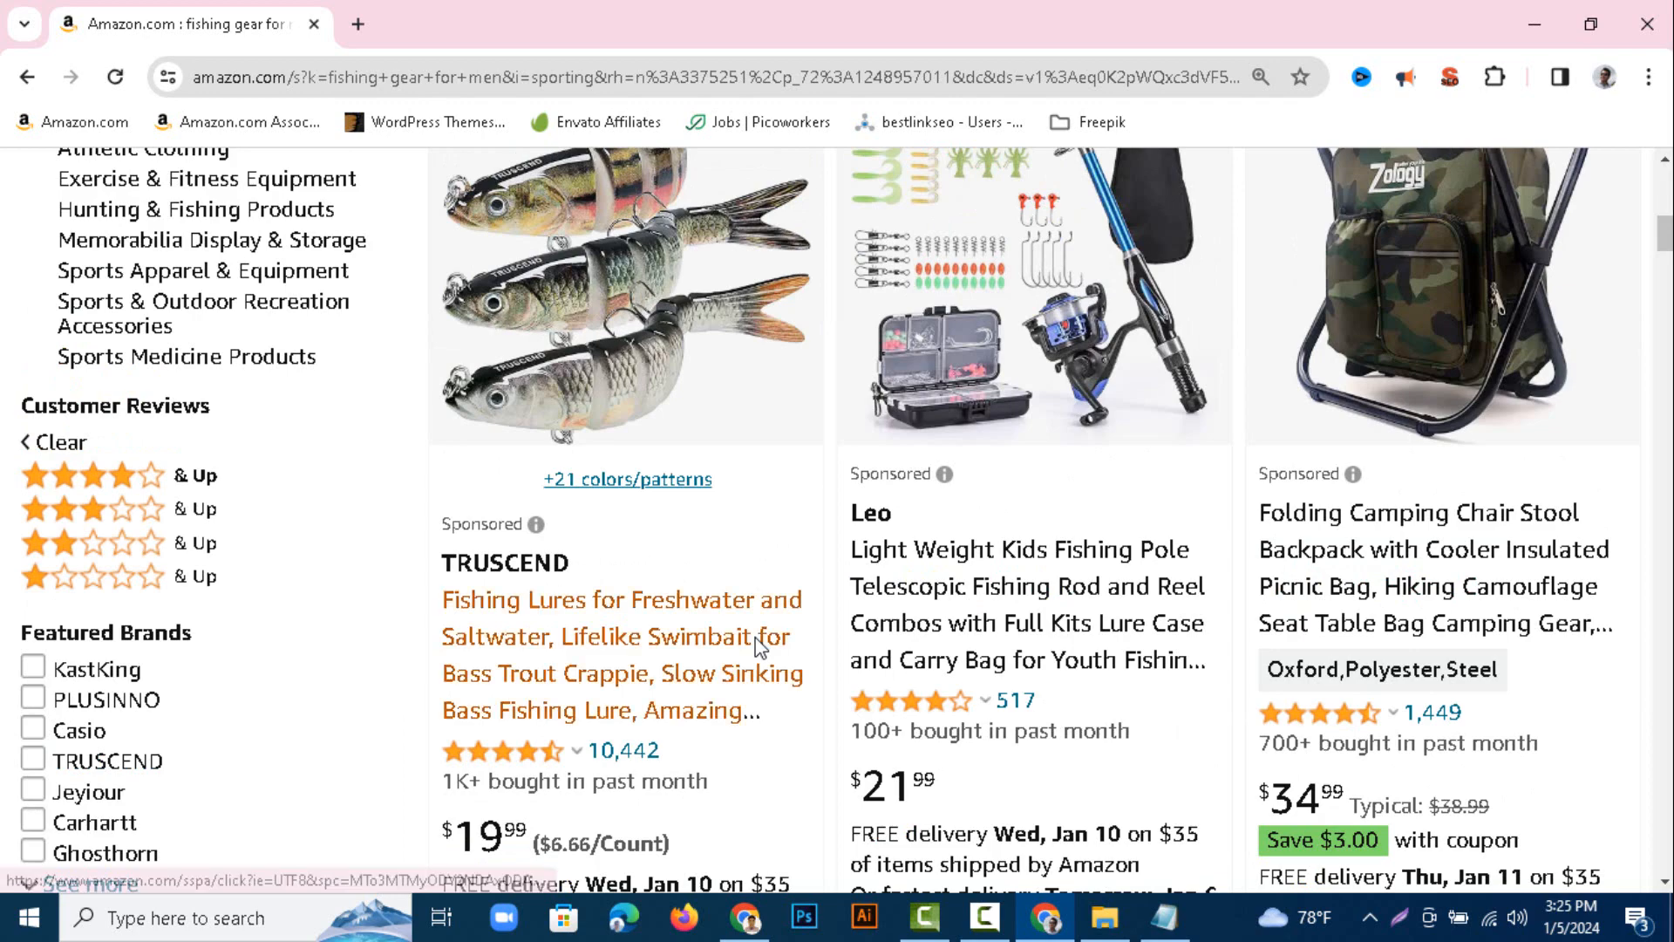
pyautogui.scroll(-8, 755, 641)
pyautogui.scroll(-4, 758, 638)
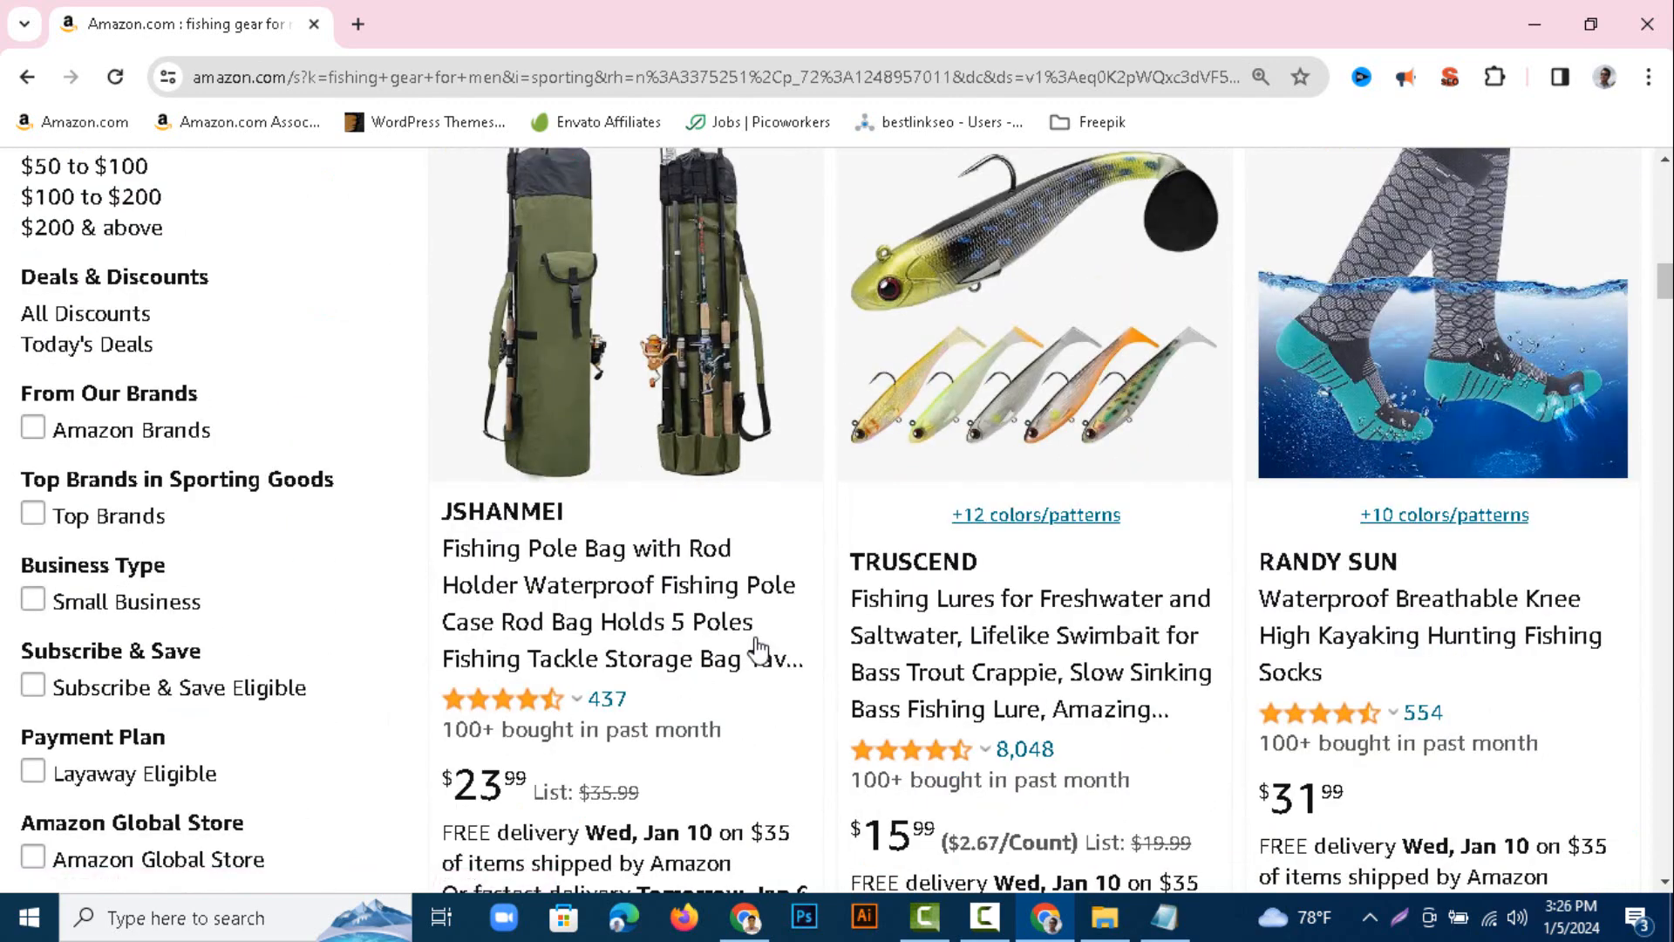
pyautogui.scroll(-1, 757, 649)
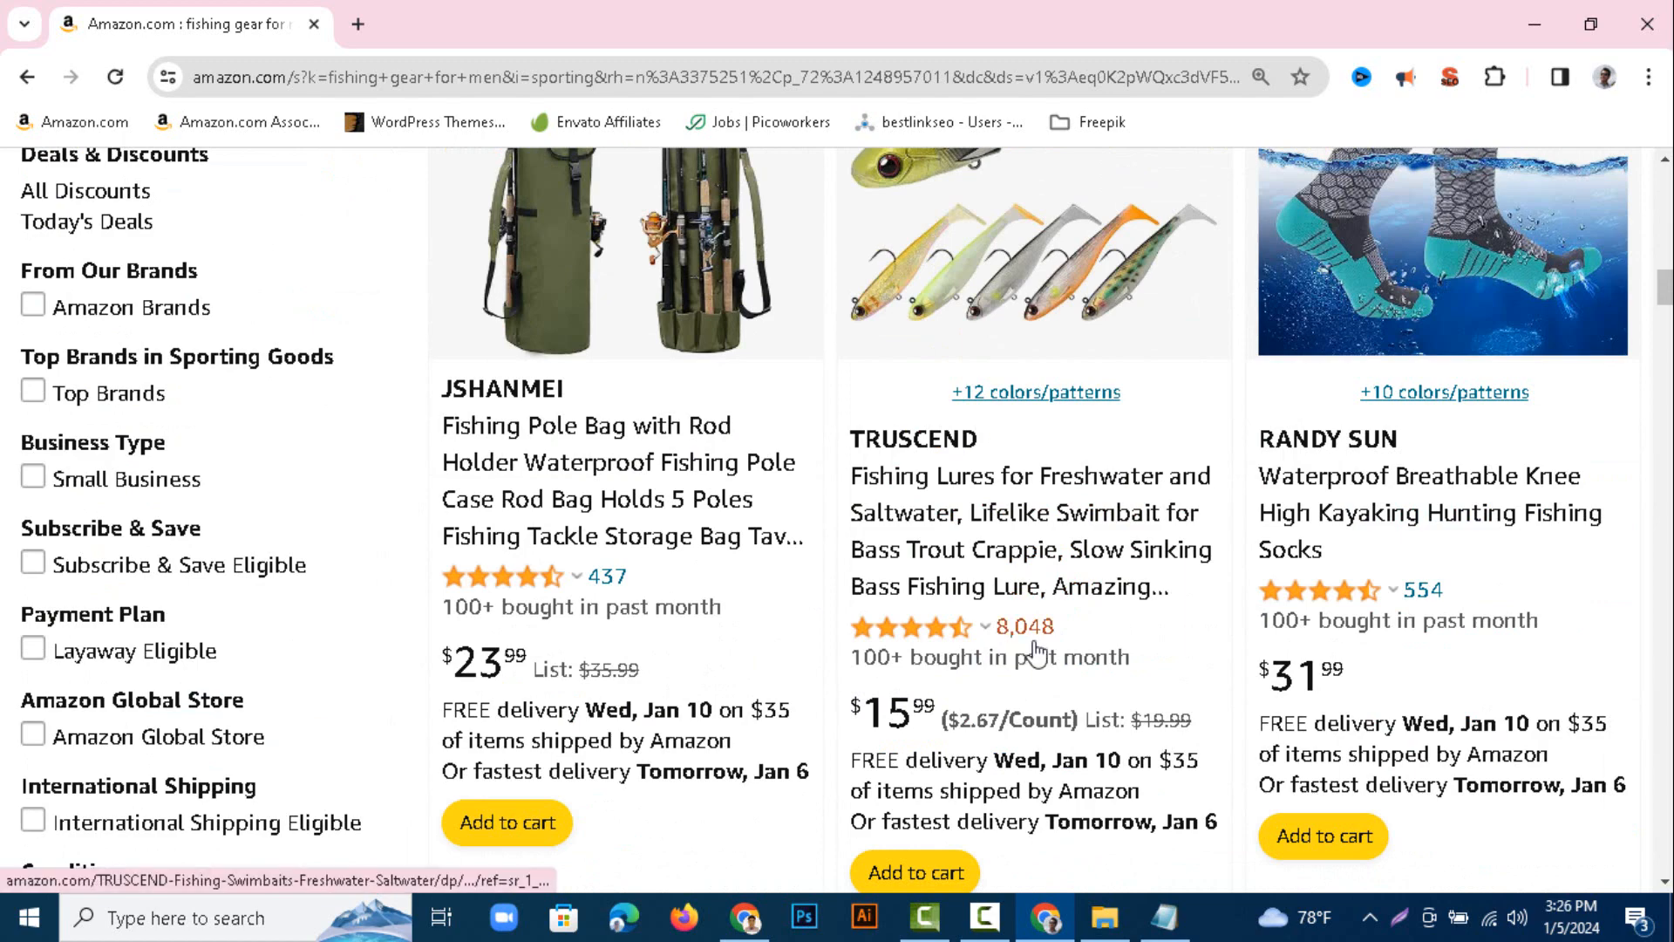
pyautogui.scroll(-3, 1000, 698)
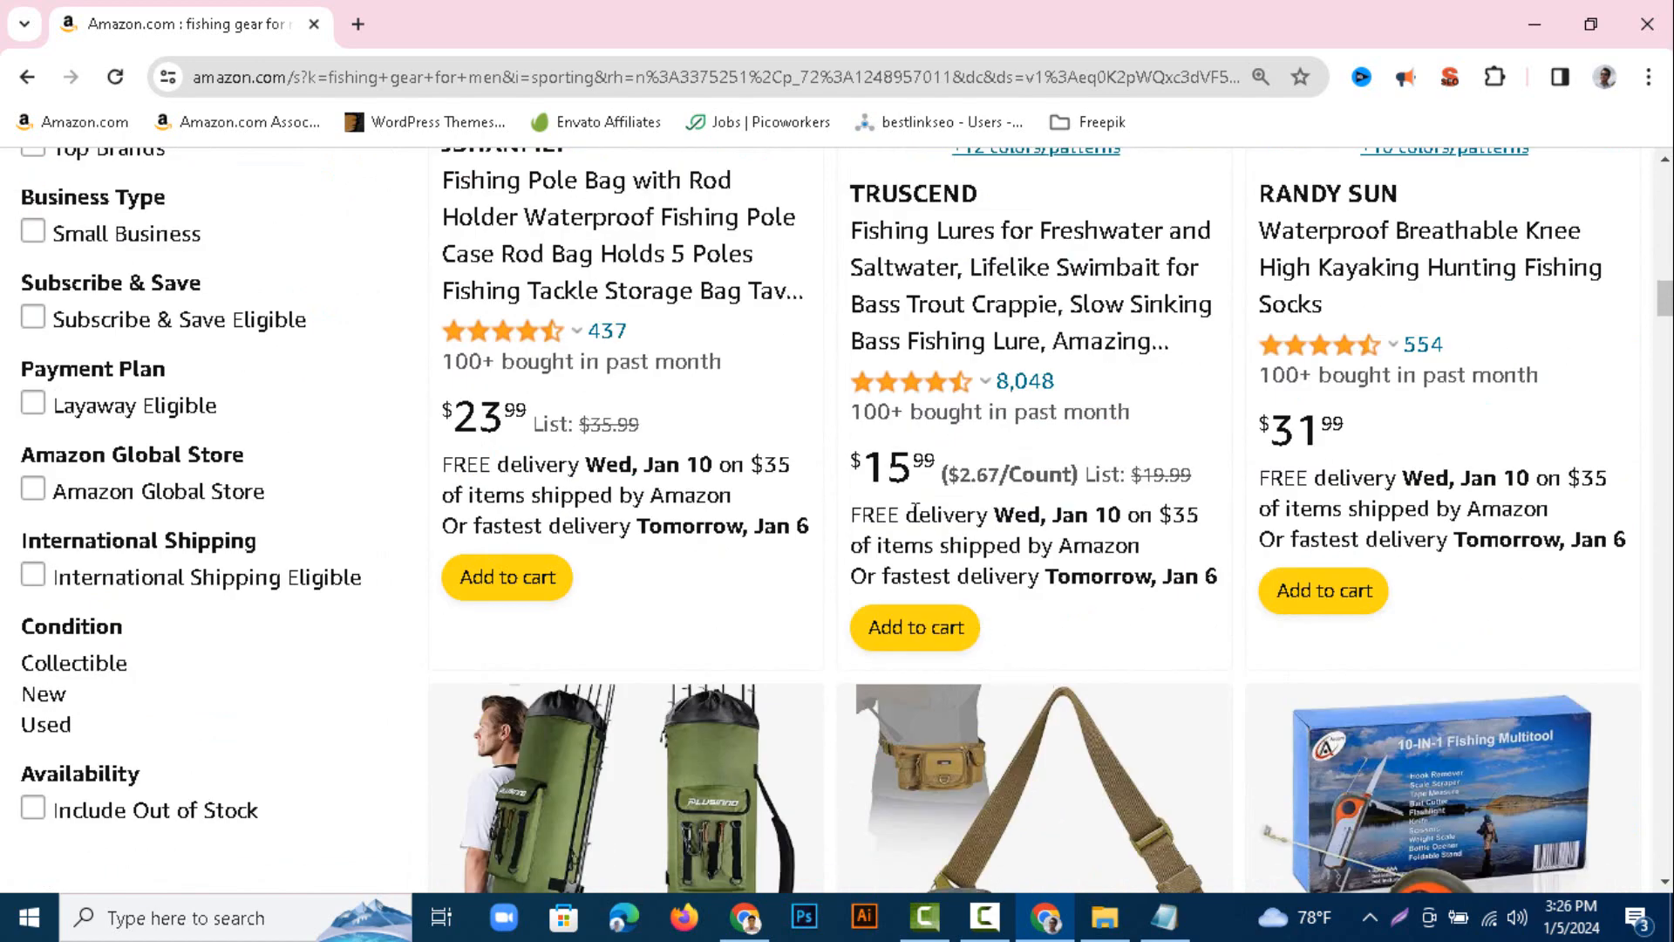
# - Open the TRUSCEND fishing lures product marked Overall Pick in a new browser window
pyautogui.scroll(-3, 914, 510)
pyautogui.scroll(8, 928, 531)
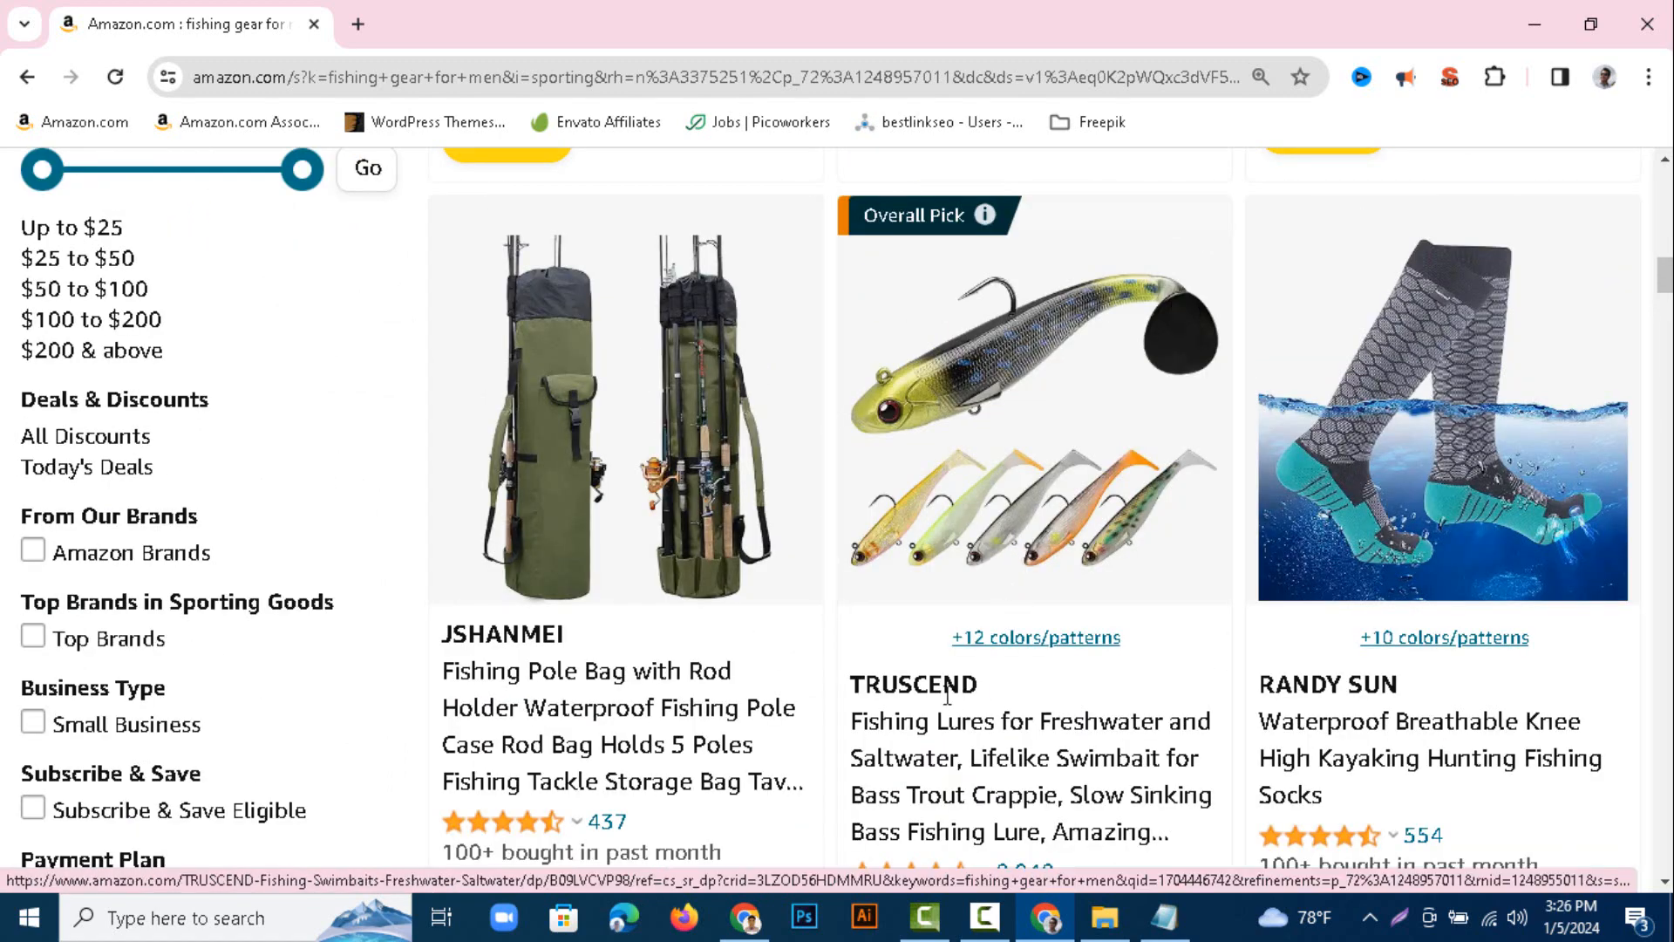
pyautogui.rightClick(1014, 523)
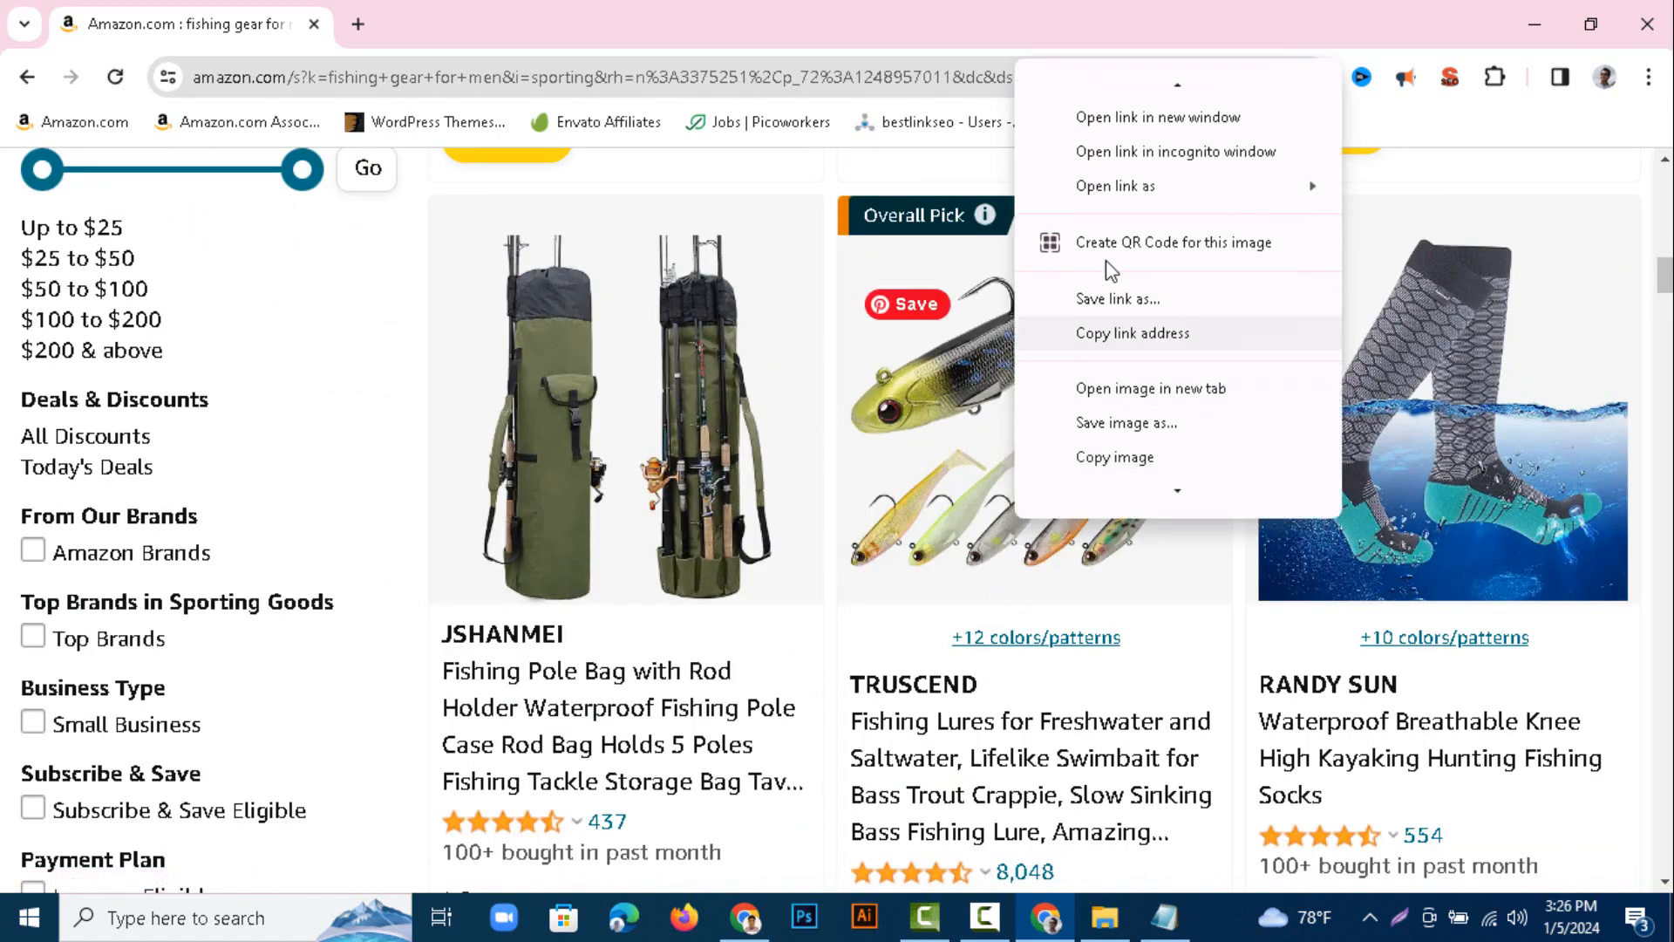
pyautogui.click(1130, 120)
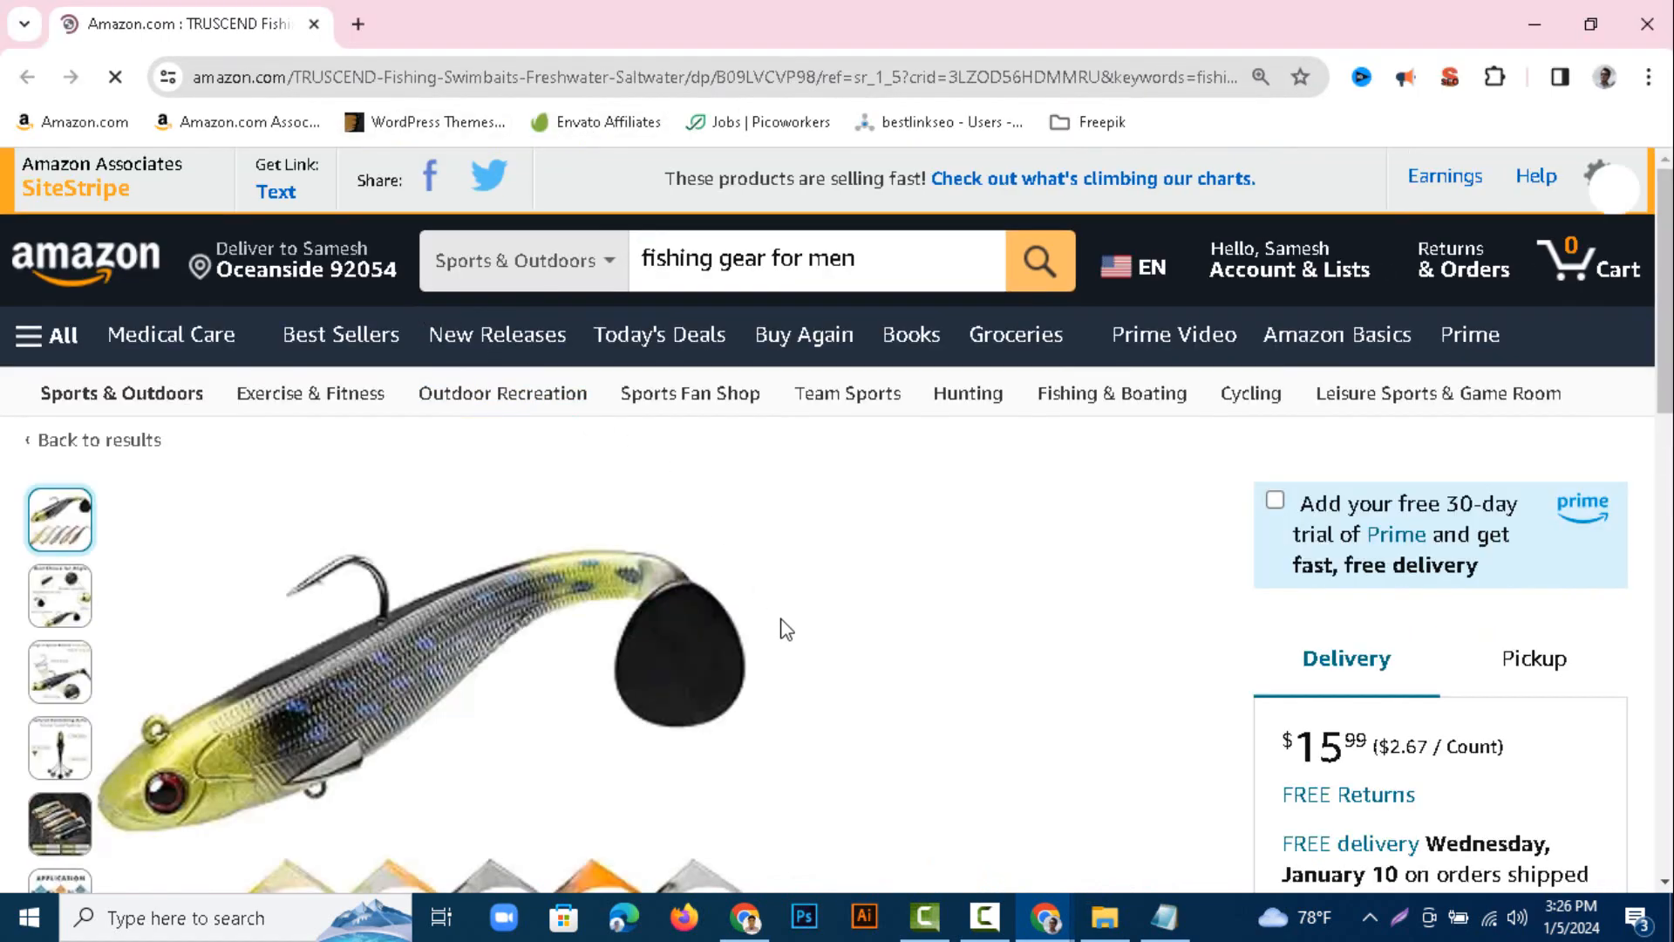
# - Examine the TRUSCEND lure's product page, including its title, ratings, price and each gallery image
pyautogui.scroll(-4, 943, 671)
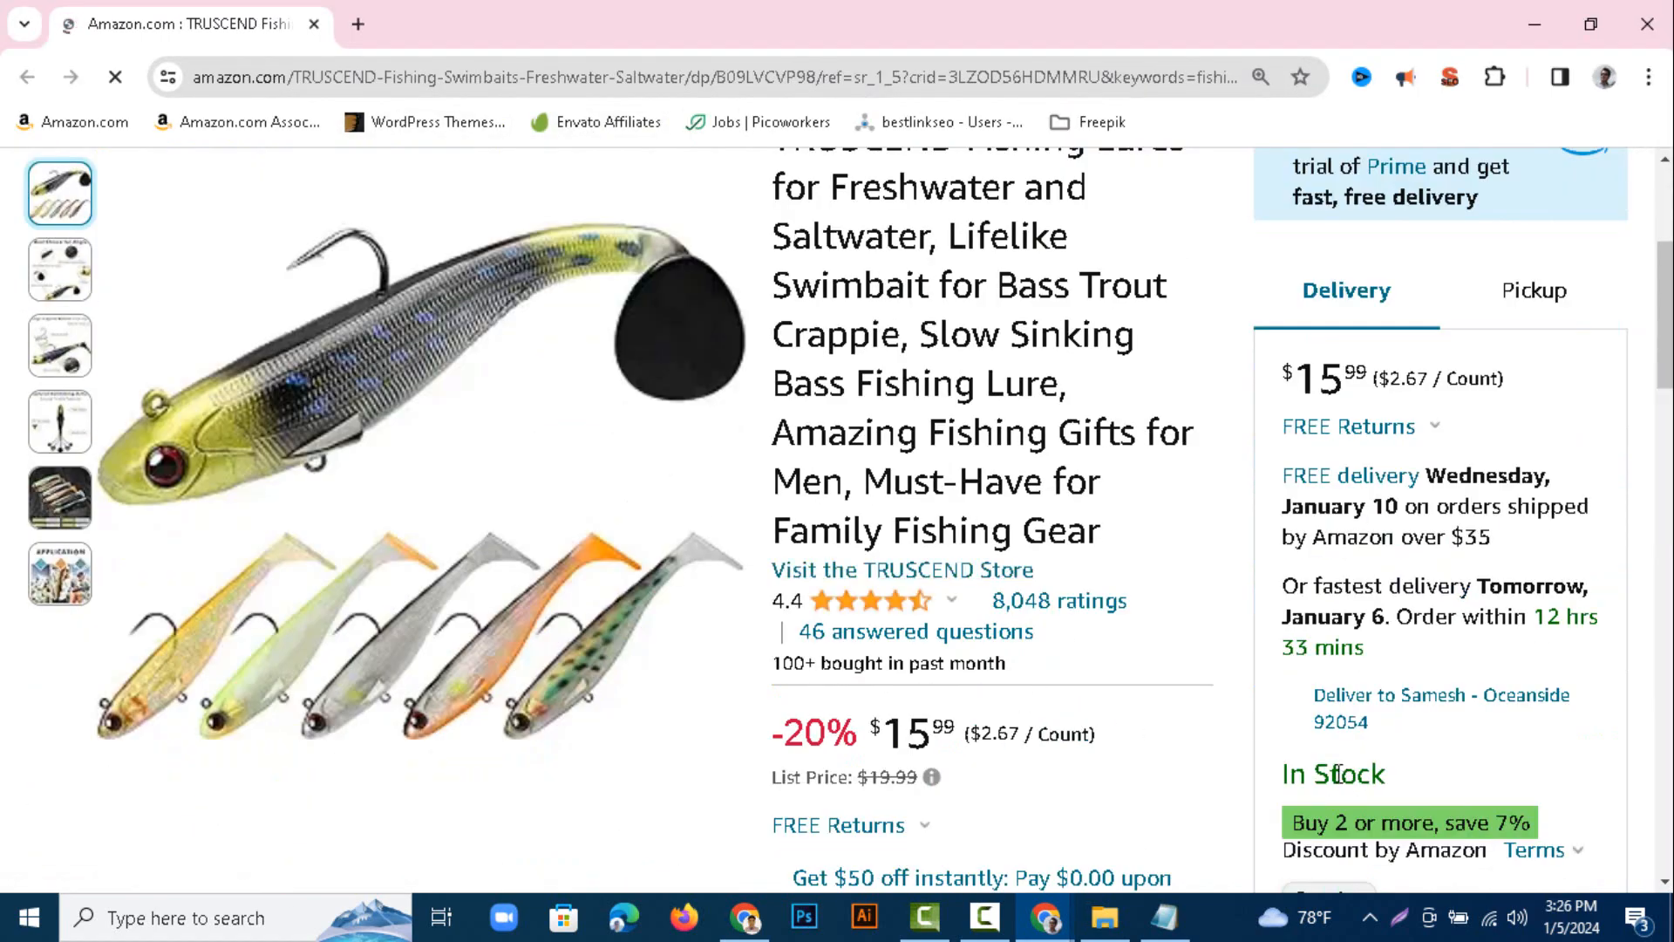
pyautogui.scroll(-5, 634, 610)
pyautogui.scroll(10, 634, 611)
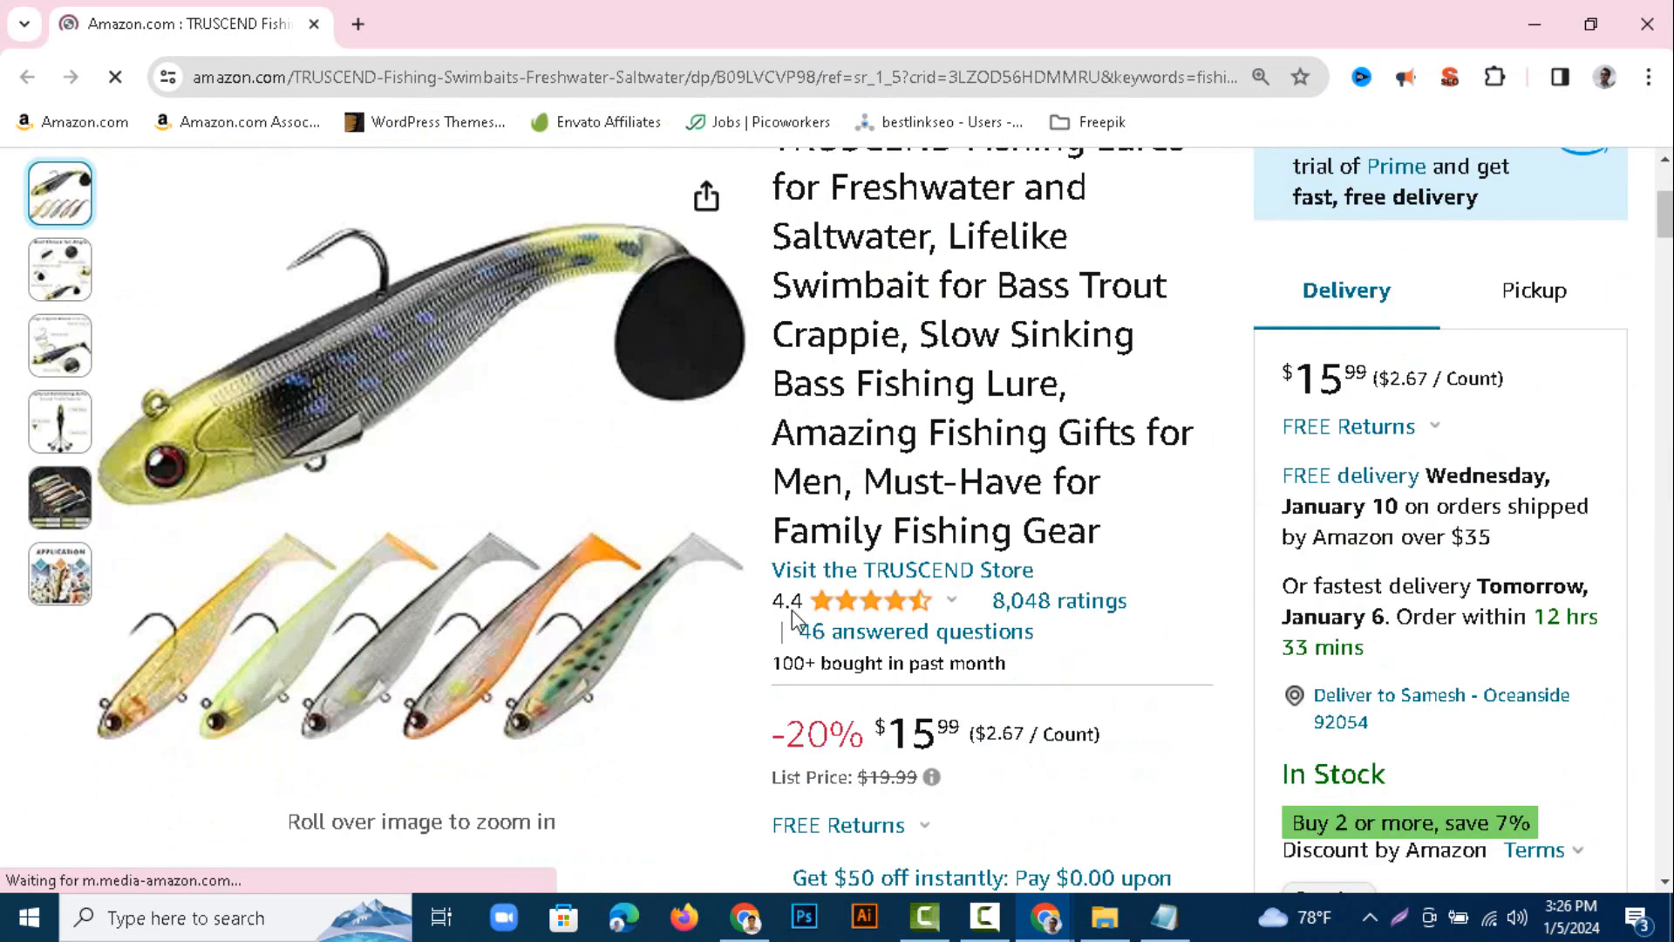
pyautogui.scroll(-3, 180, 665)
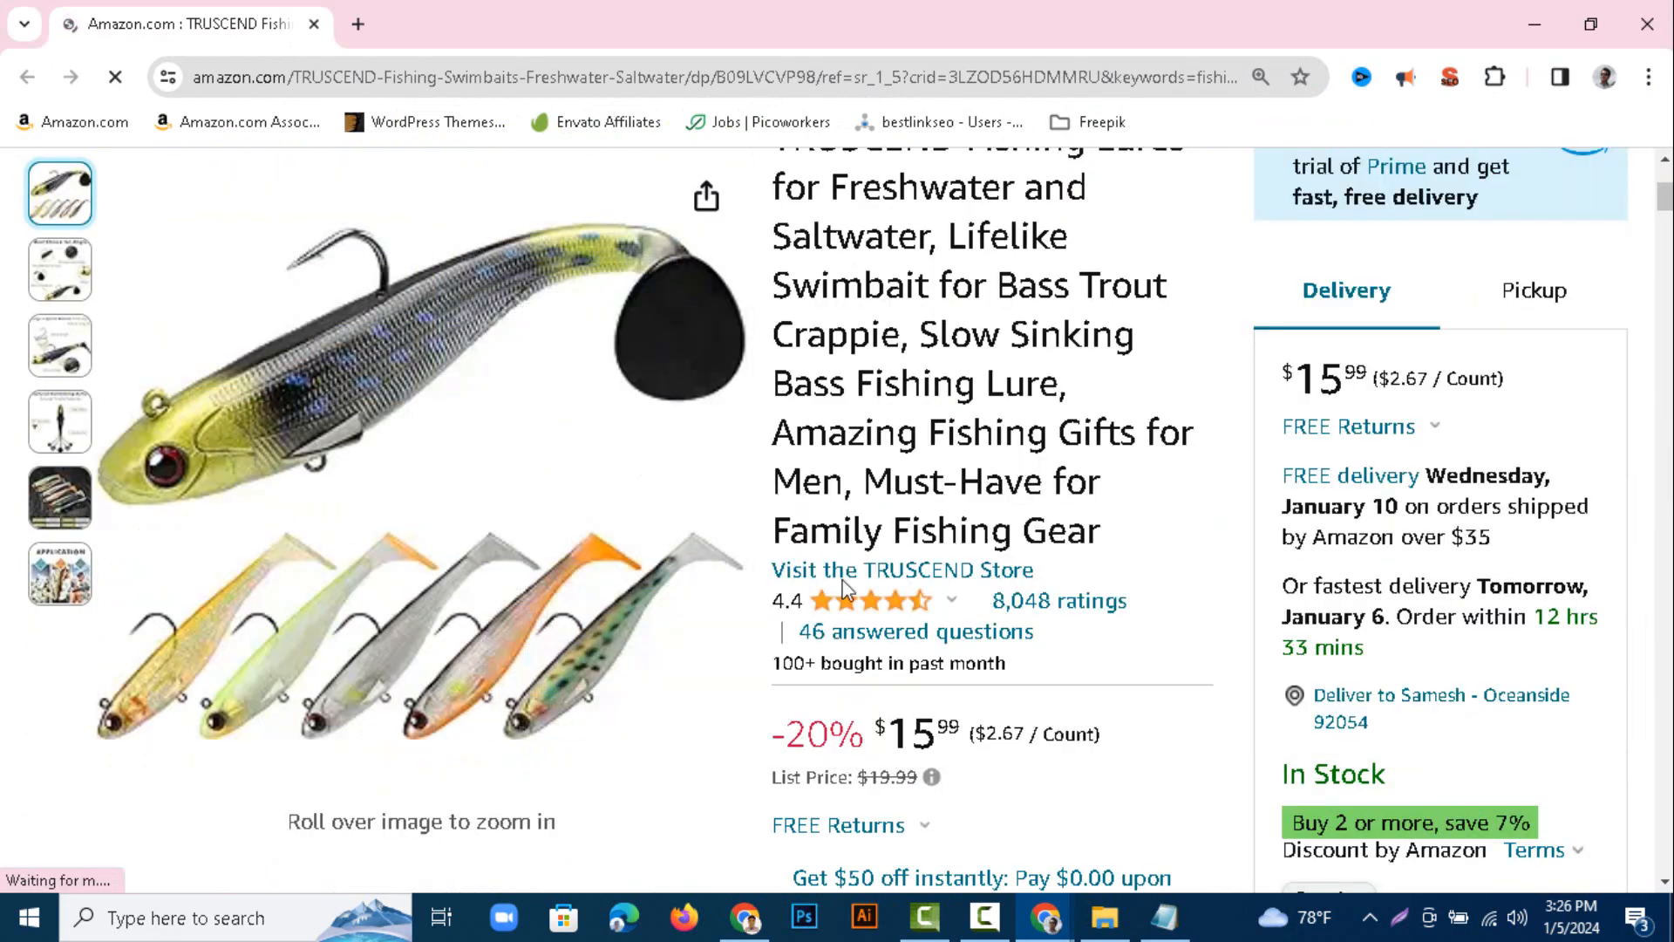
pyautogui.moveTo(52, 348)
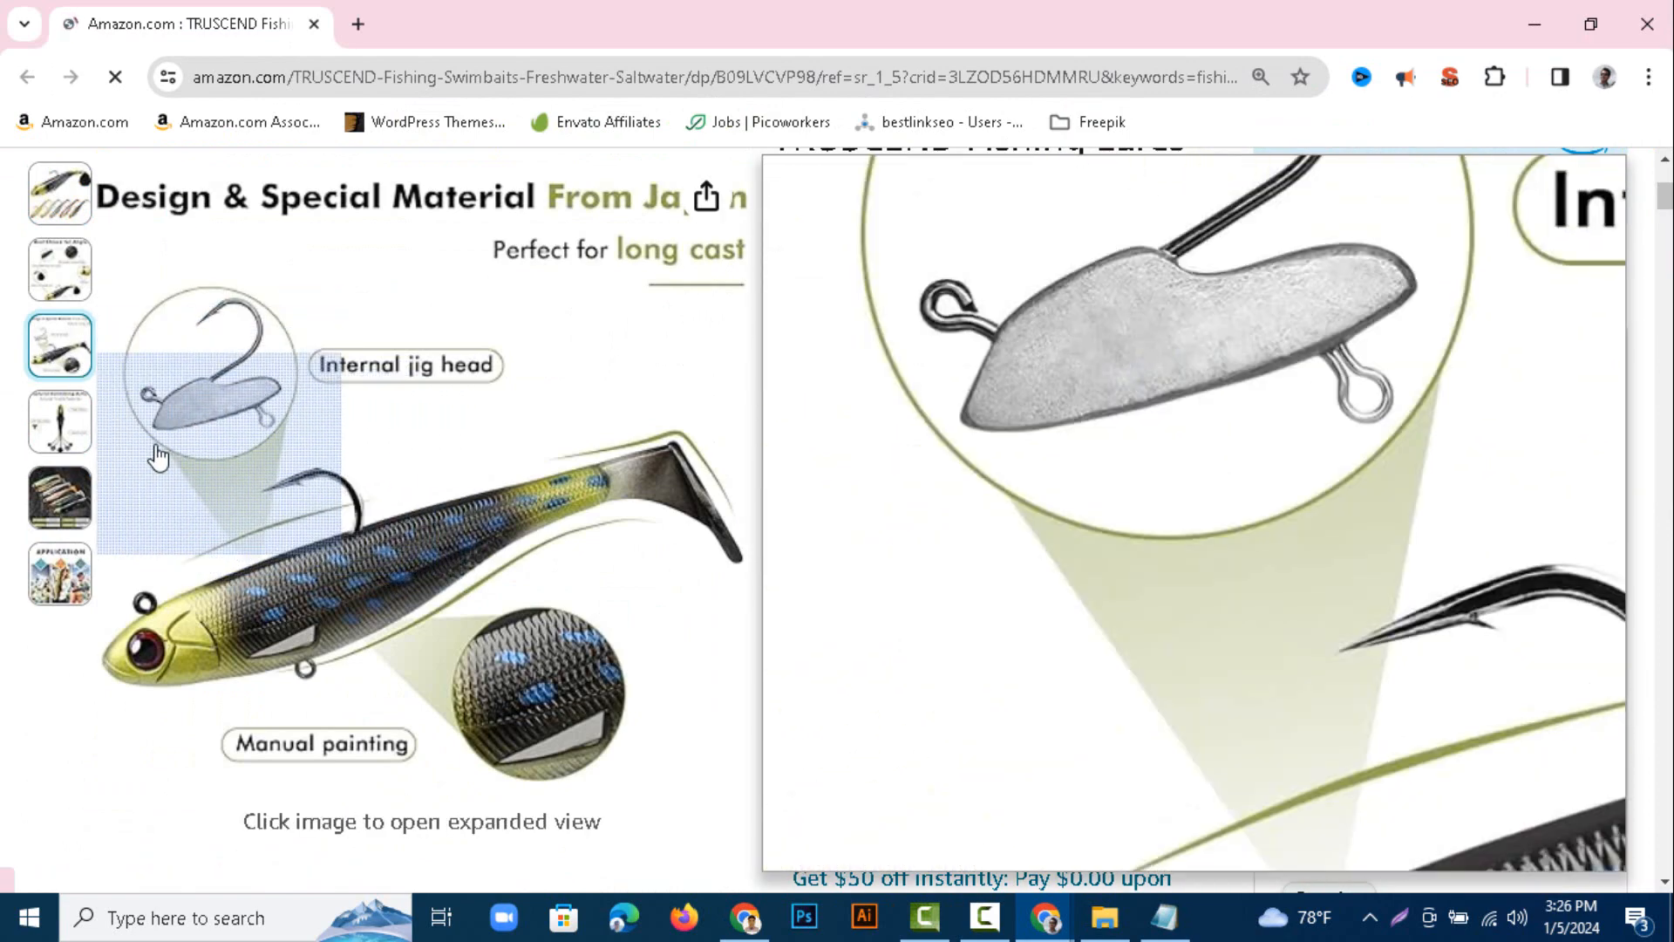
pyautogui.moveTo(43, 446)
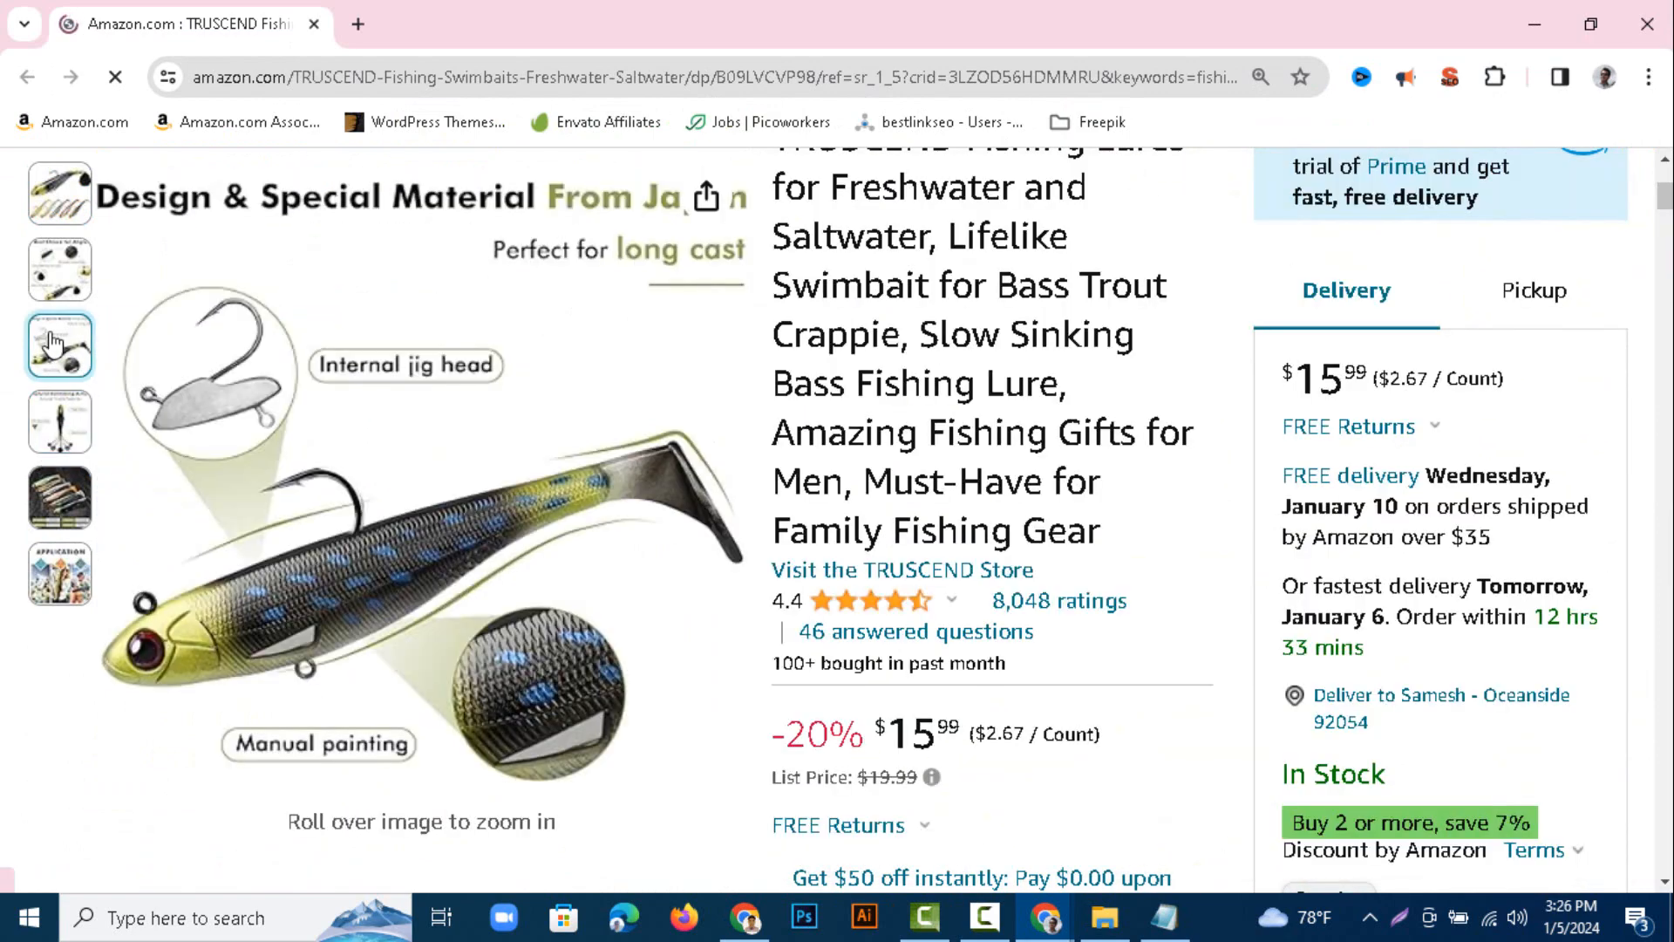
pyautogui.moveTo(54, 504)
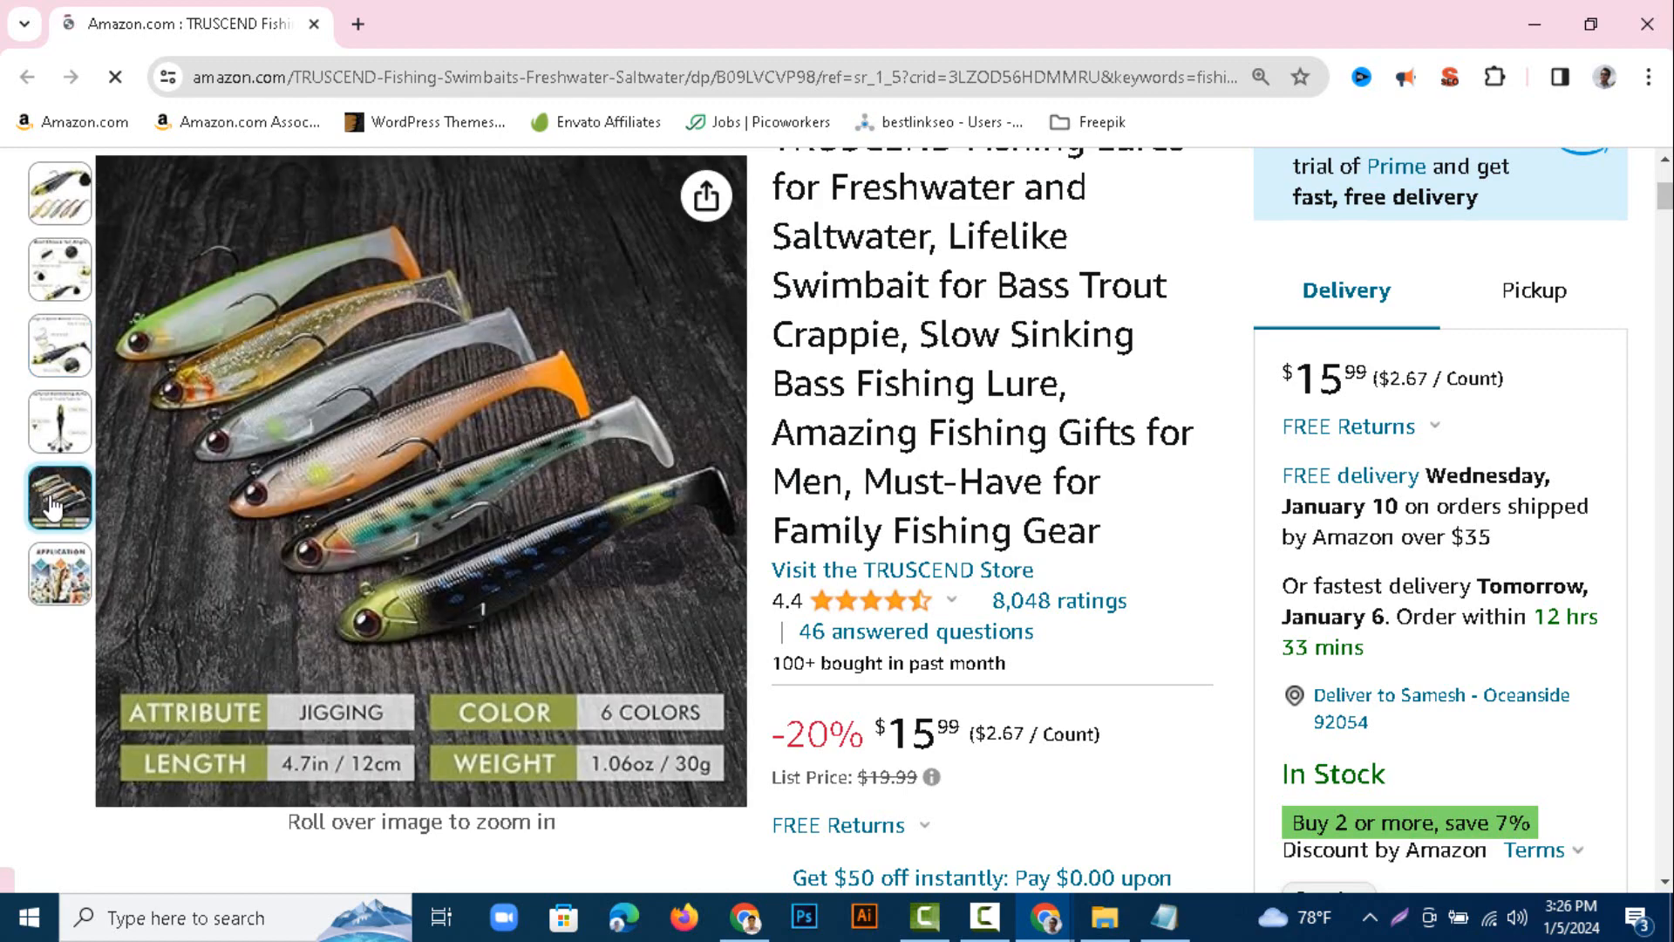
pyautogui.moveTo(68, 262)
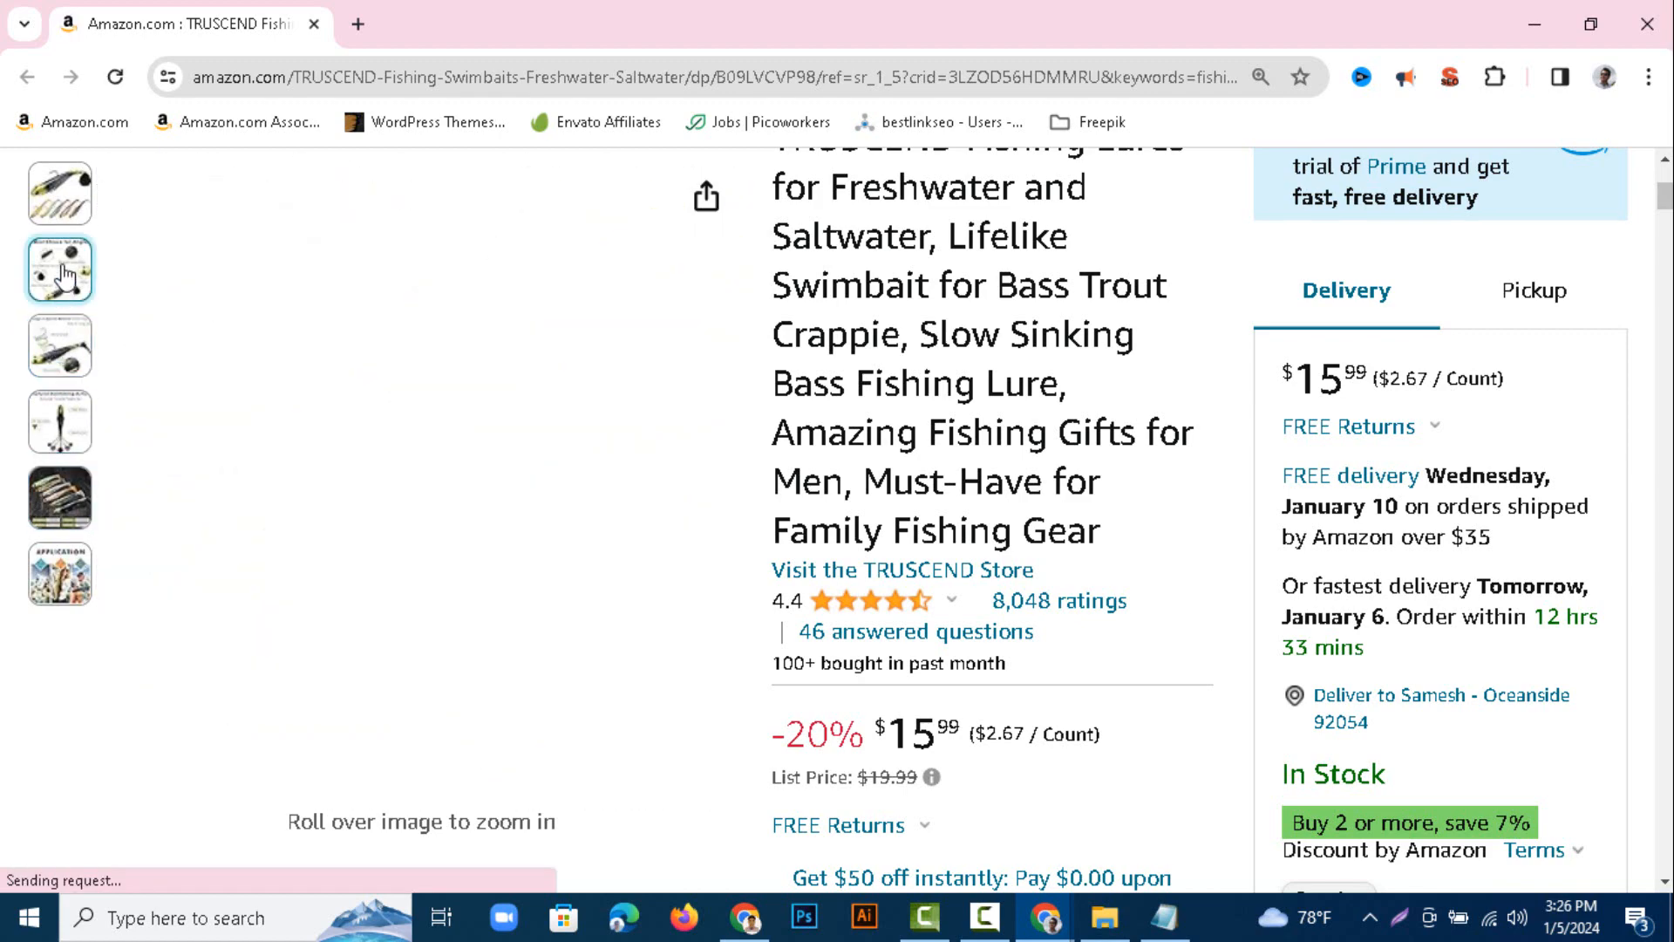
# - Save the expanded main TRUSCEND lure image to the Desktop as the JPEG 71R5IT9SHQL._AC_SL1500_, and close the expanded view
pyautogui.moveTo(72, 214)
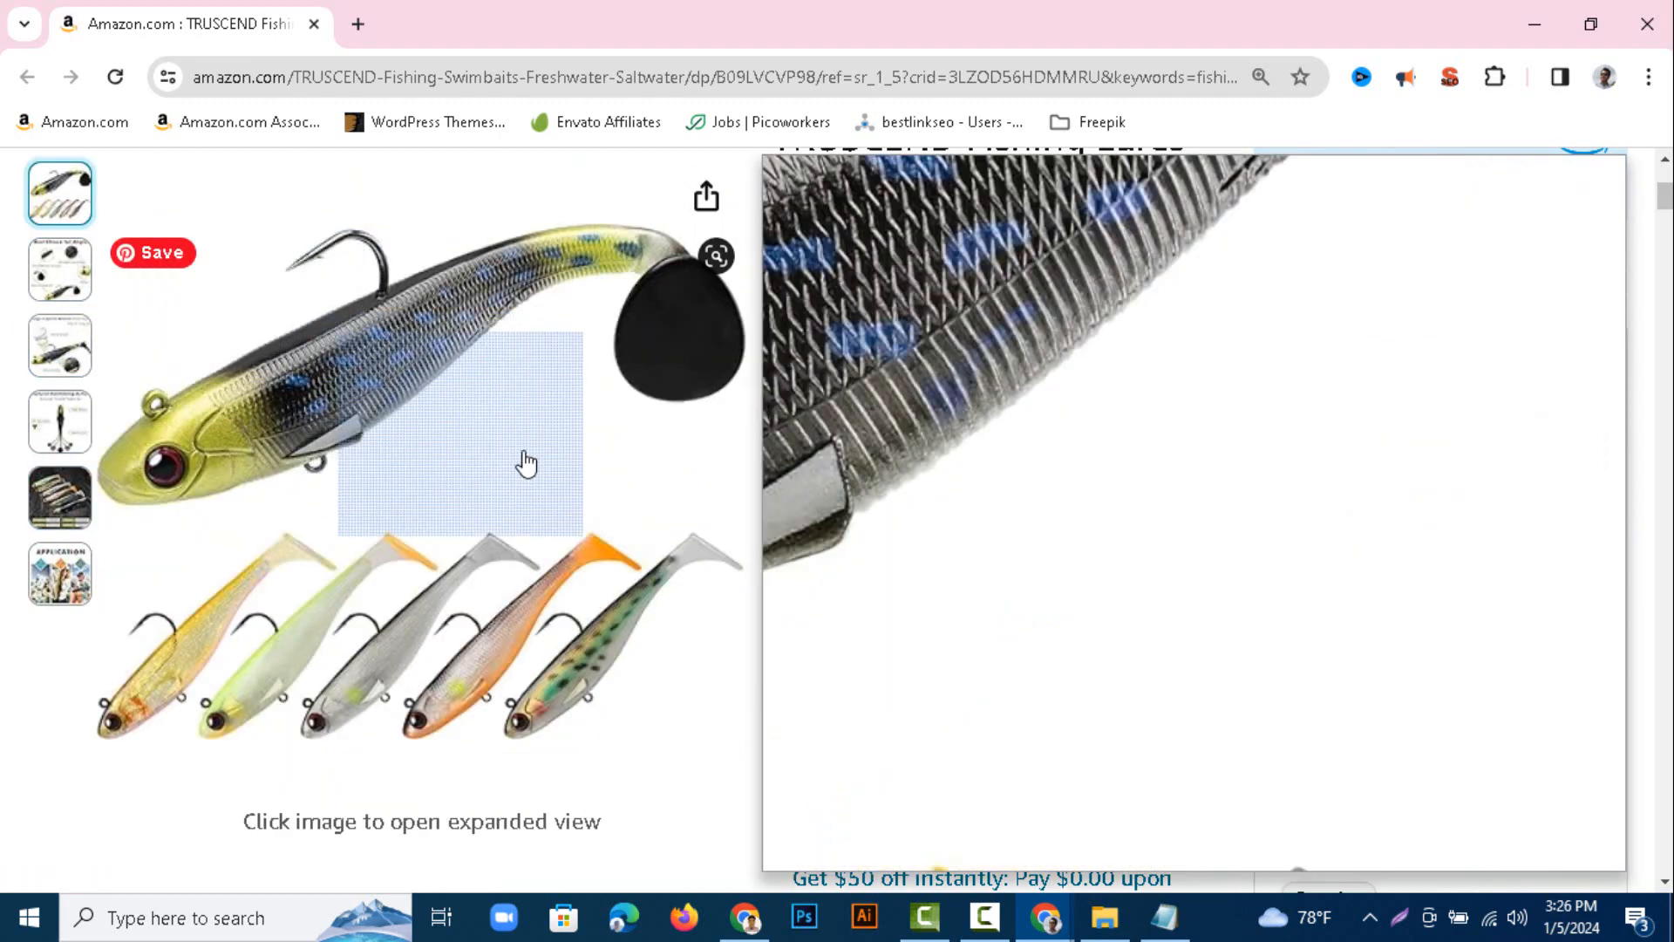
pyautogui.click(538, 464)
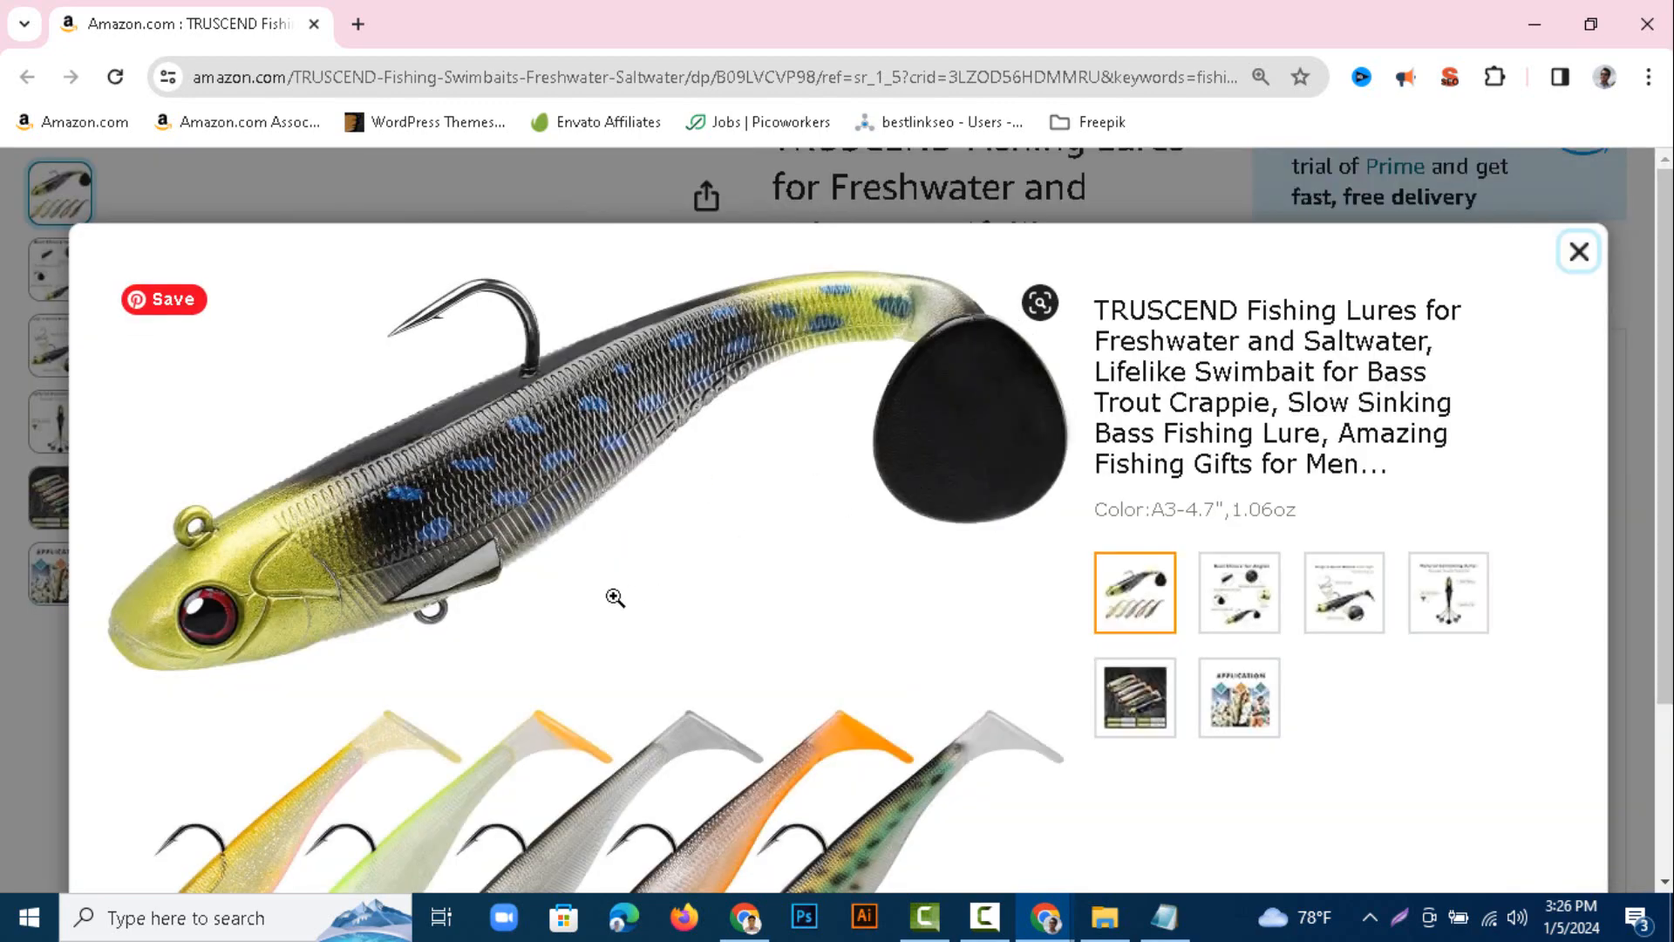
pyautogui.scroll(-3, 520, 504)
pyautogui.rightClick(518, 439)
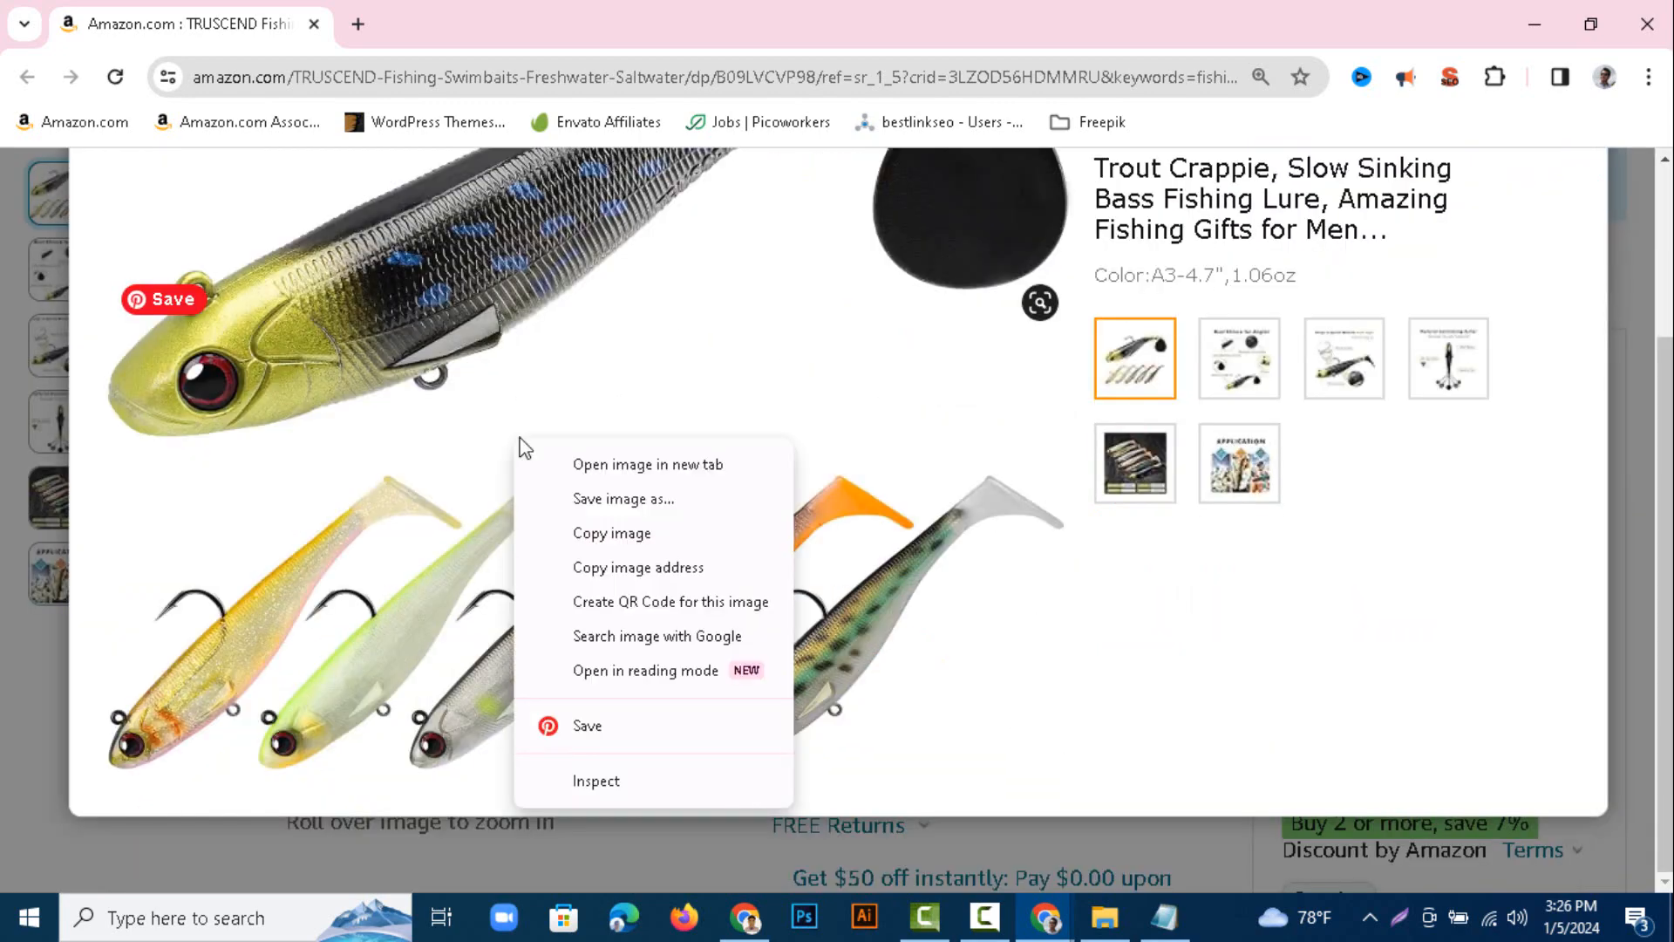
pyautogui.click(603, 499)
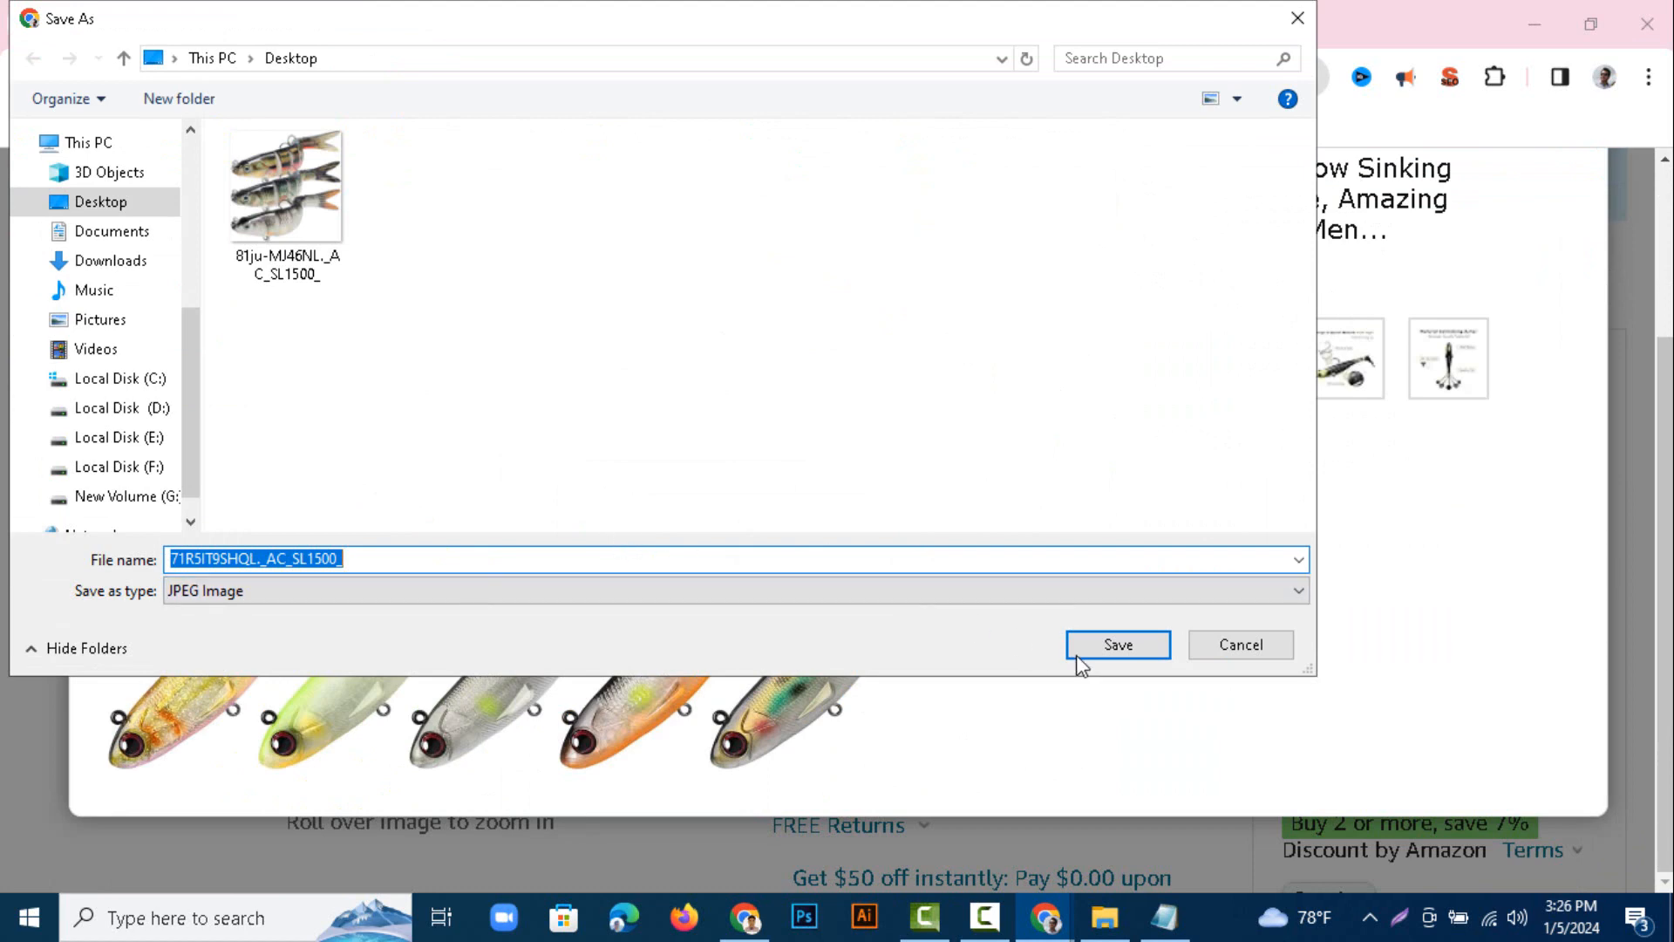
pyautogui.click(1101, 650)
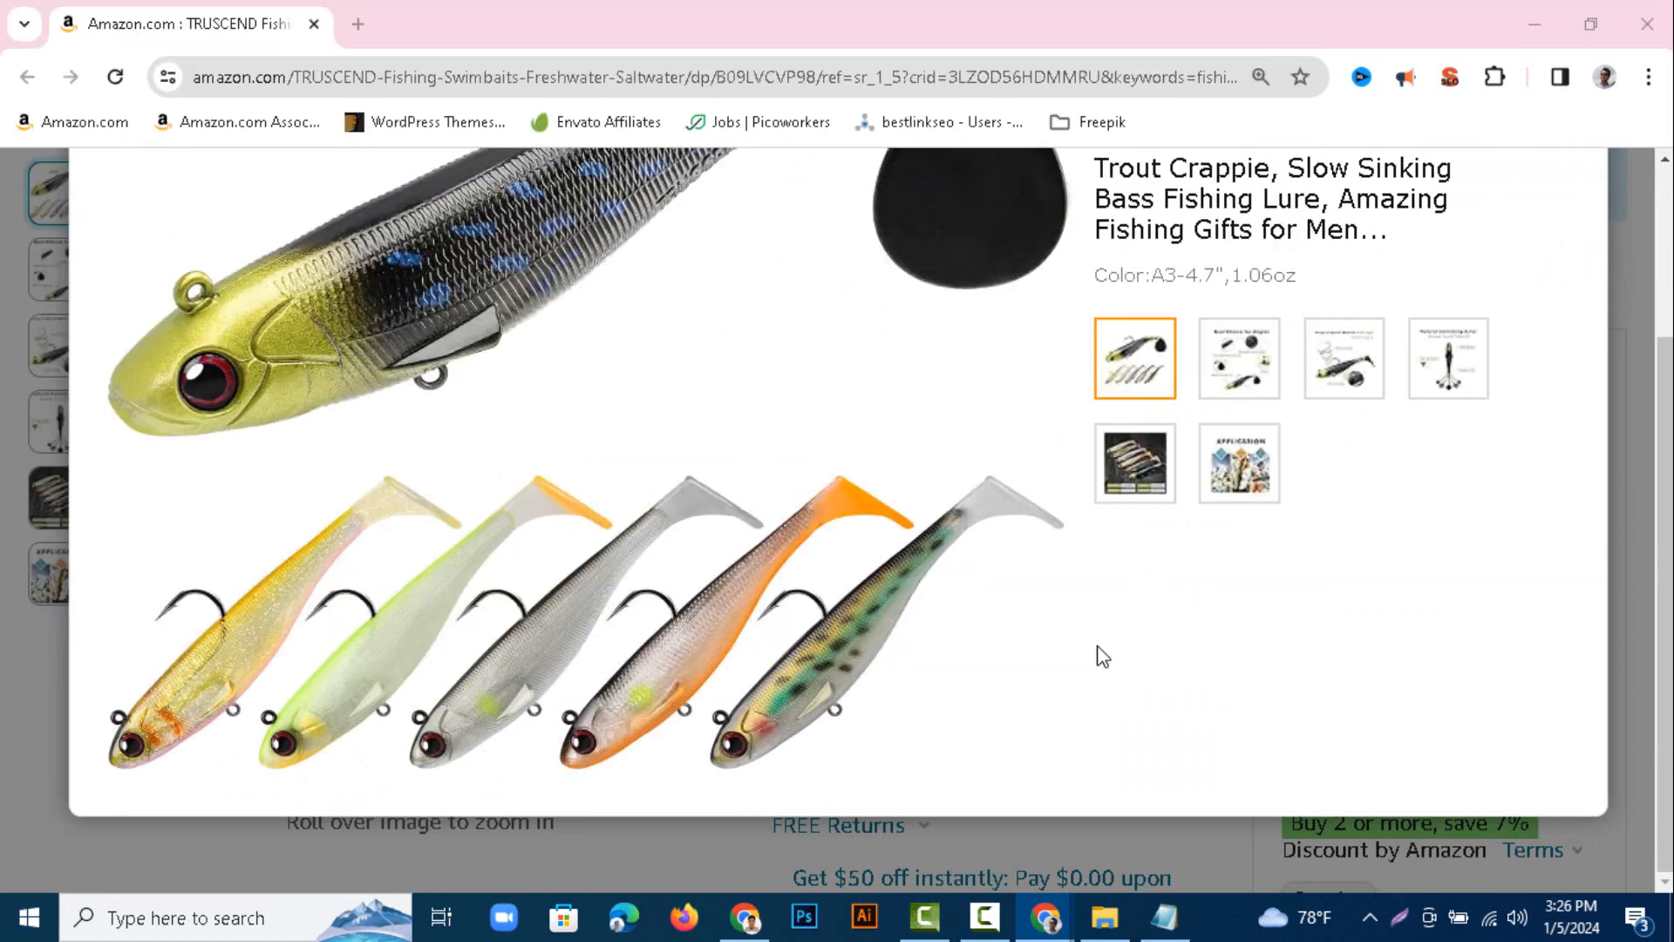
pyautogui.scroll(3, 898, 605)
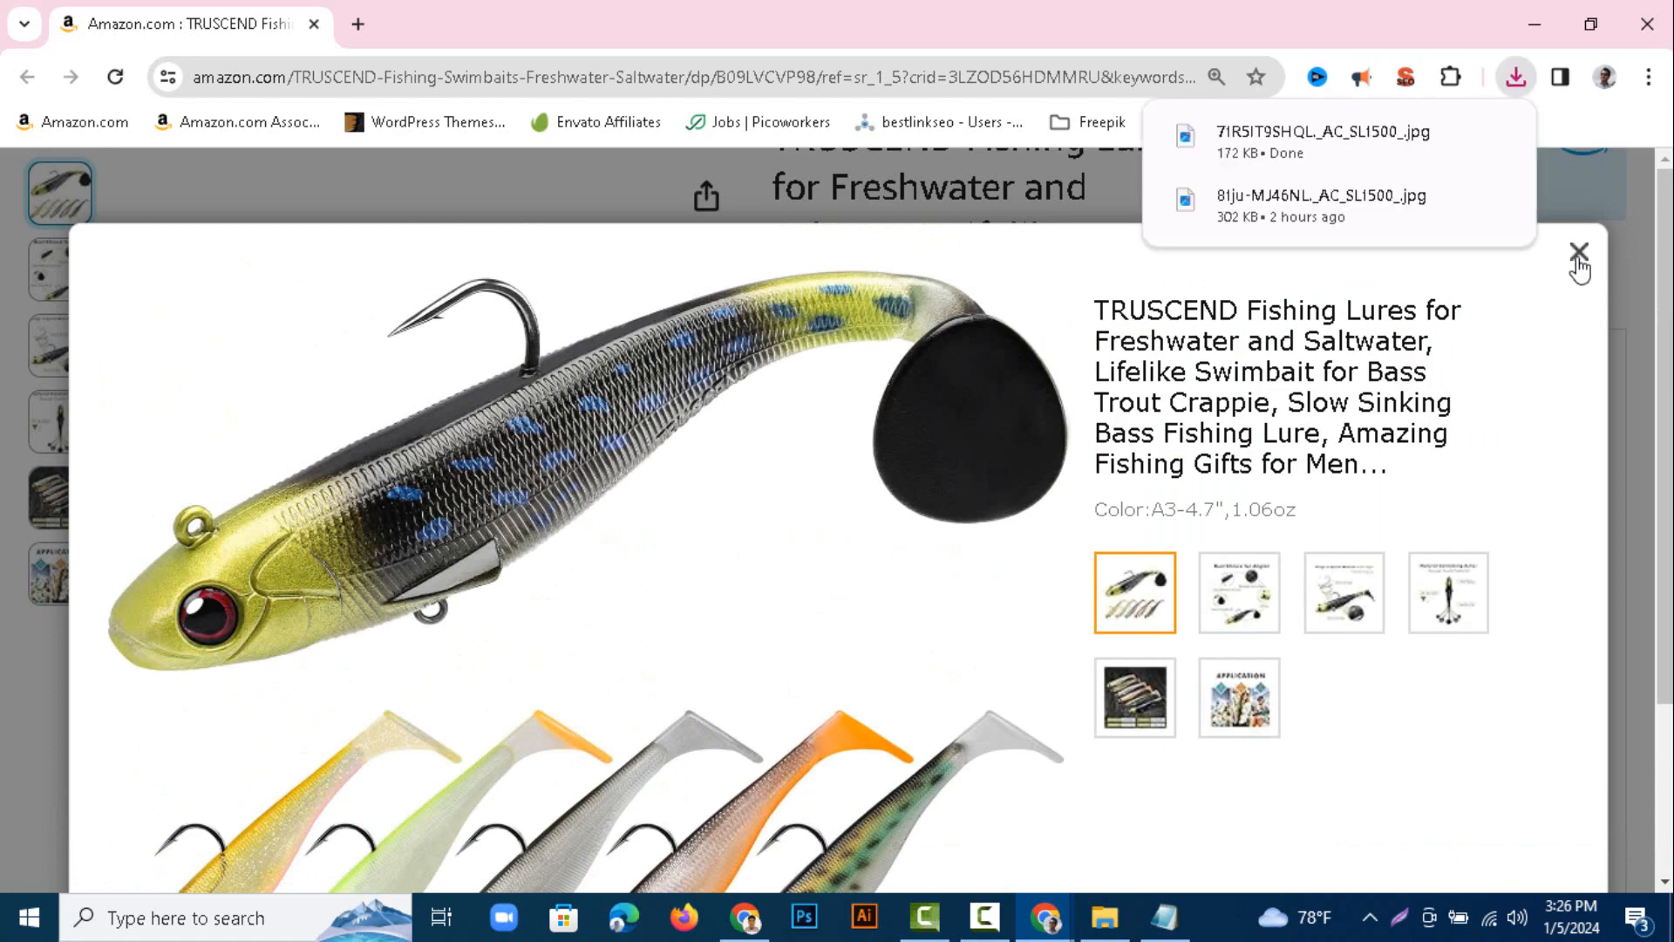
pyautogui.click(1585, 260)
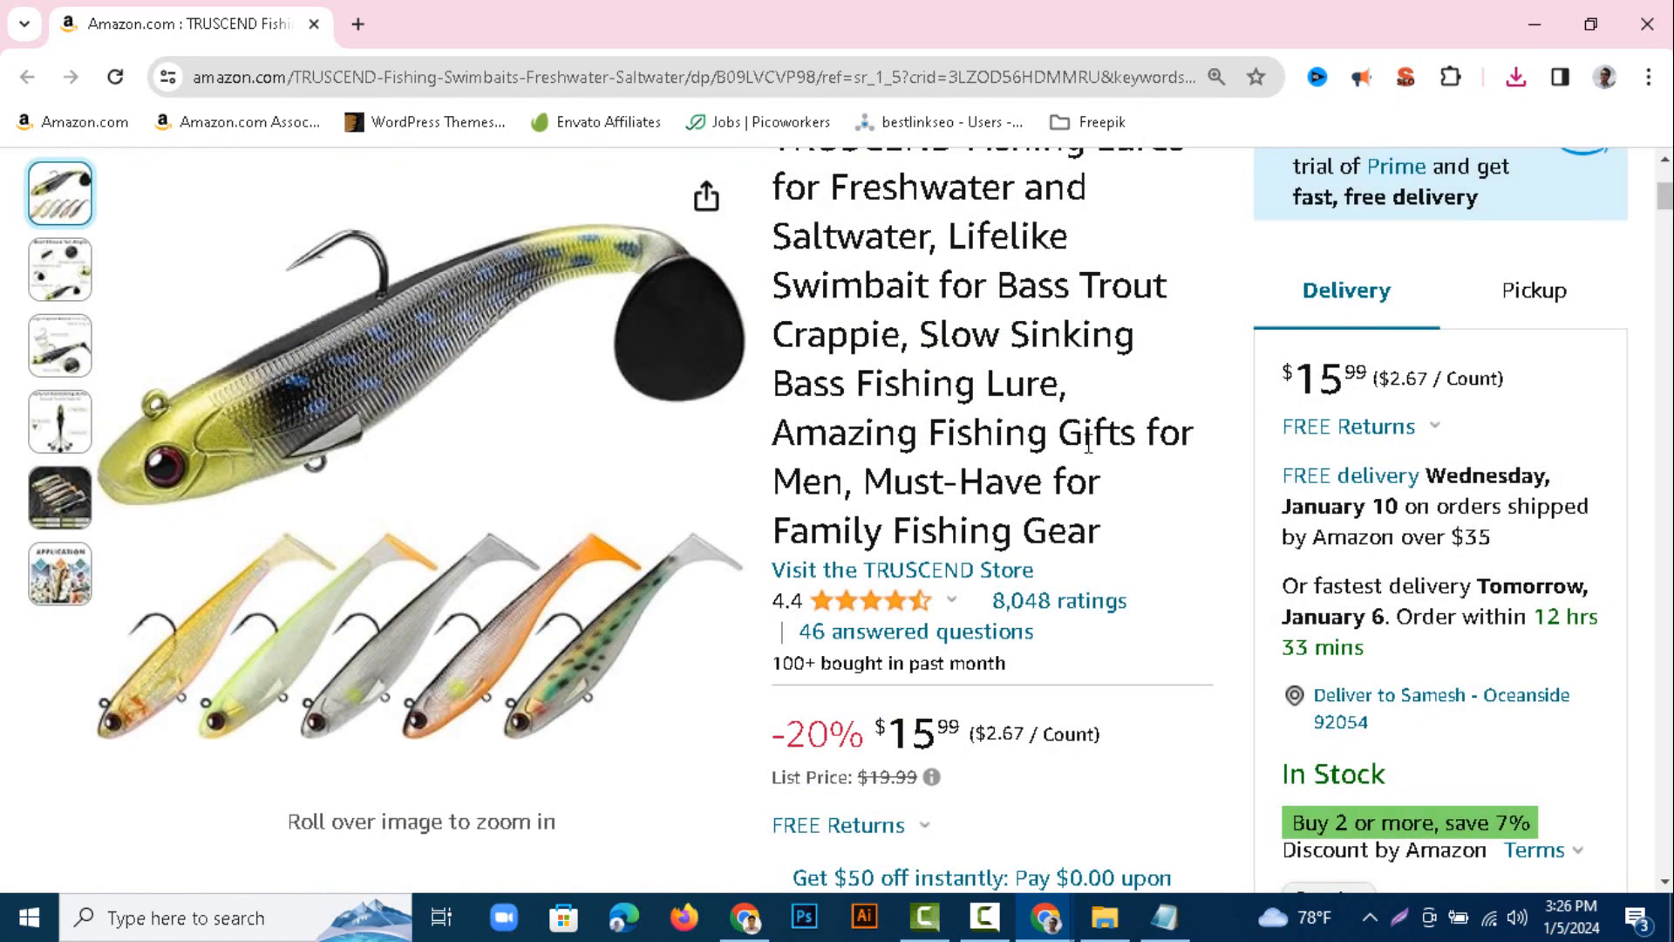
# - Copy the full product title, from "TRUSCEND Fishing Lures" through "Must-Have for Family Fishing Gear"
pyautogui.scroll(4, 943, 512)
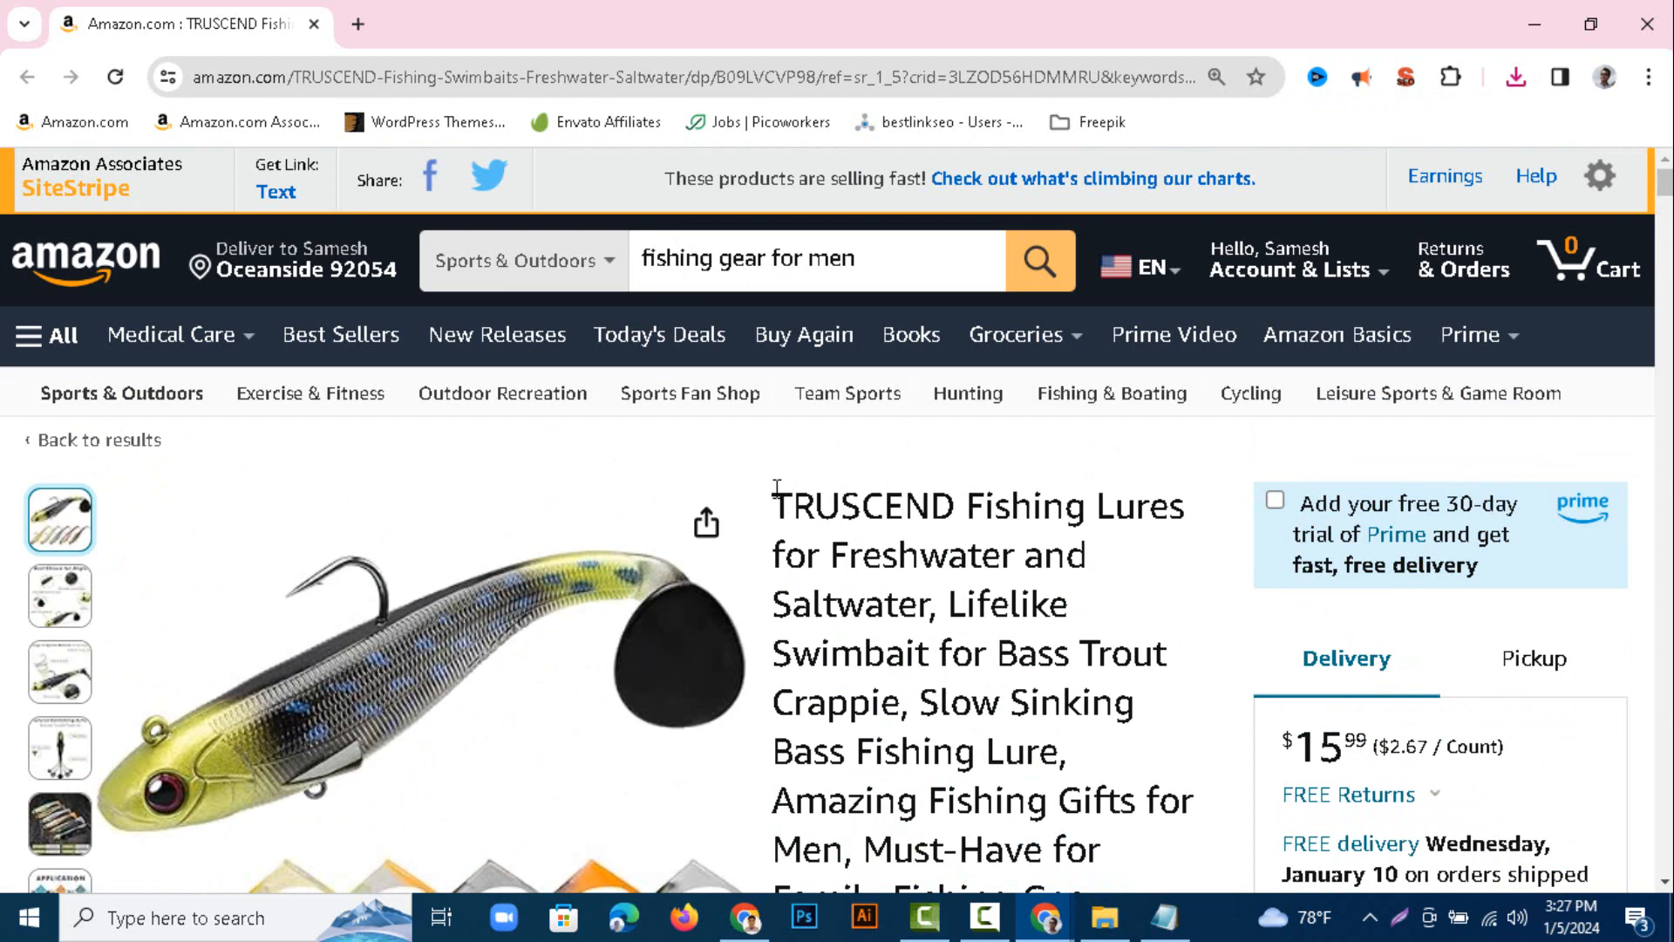
pyautogui.moveTo(777, 489); pyautogui.dragTo(1143, 740)
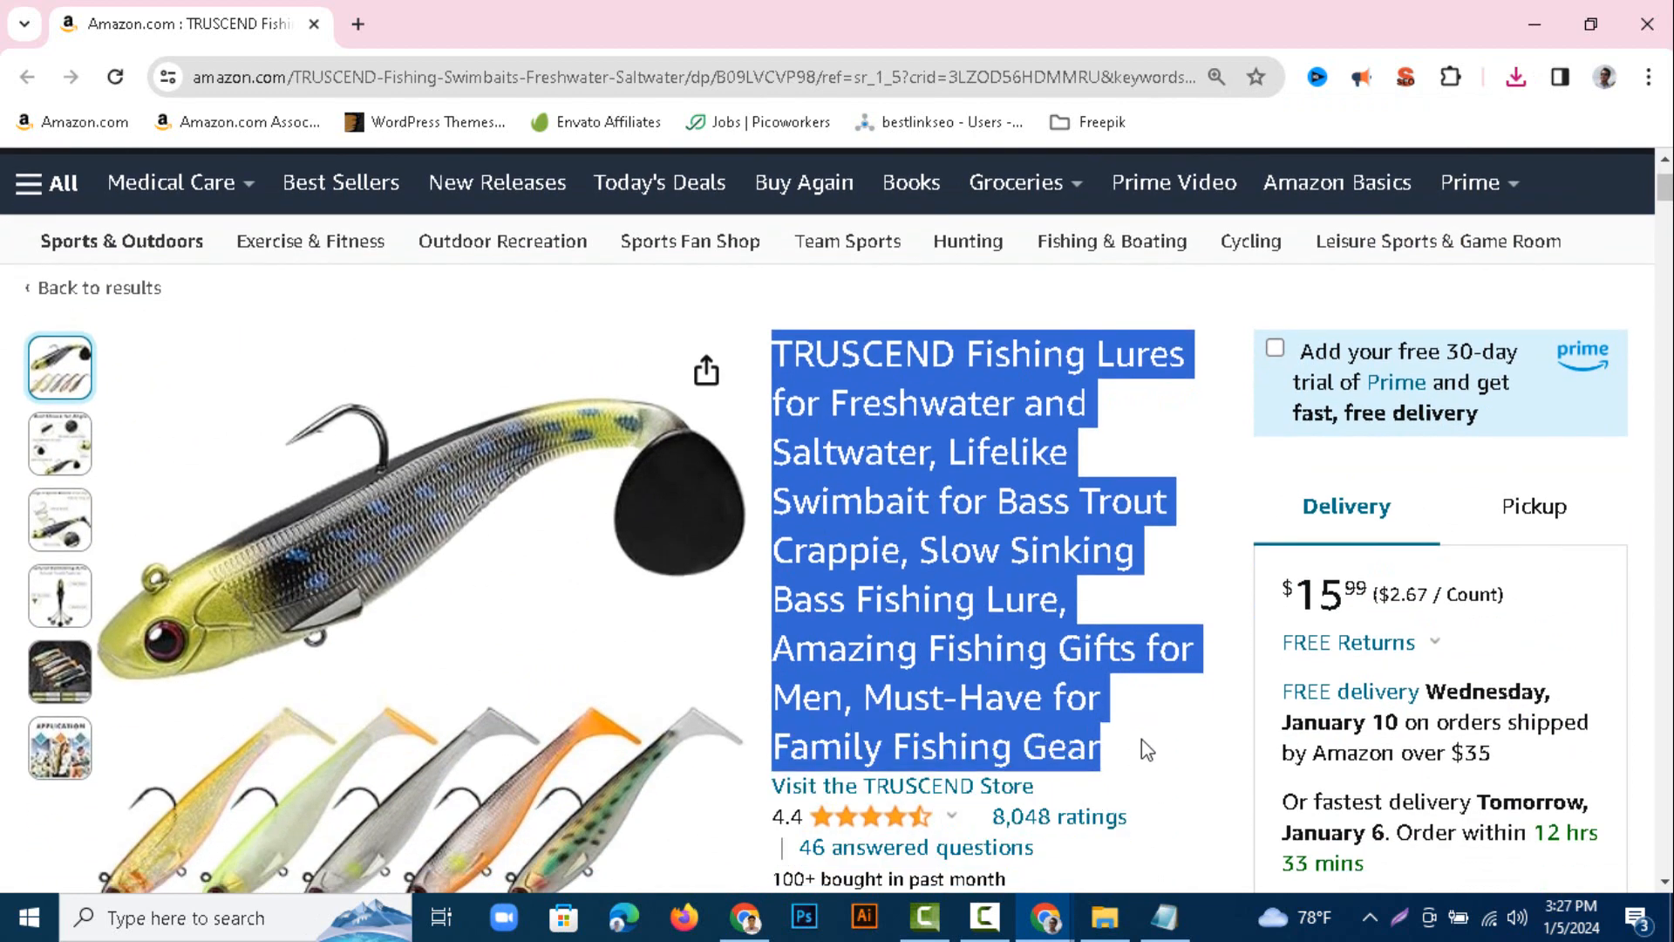
pyautogui.rightClick(996, 499)
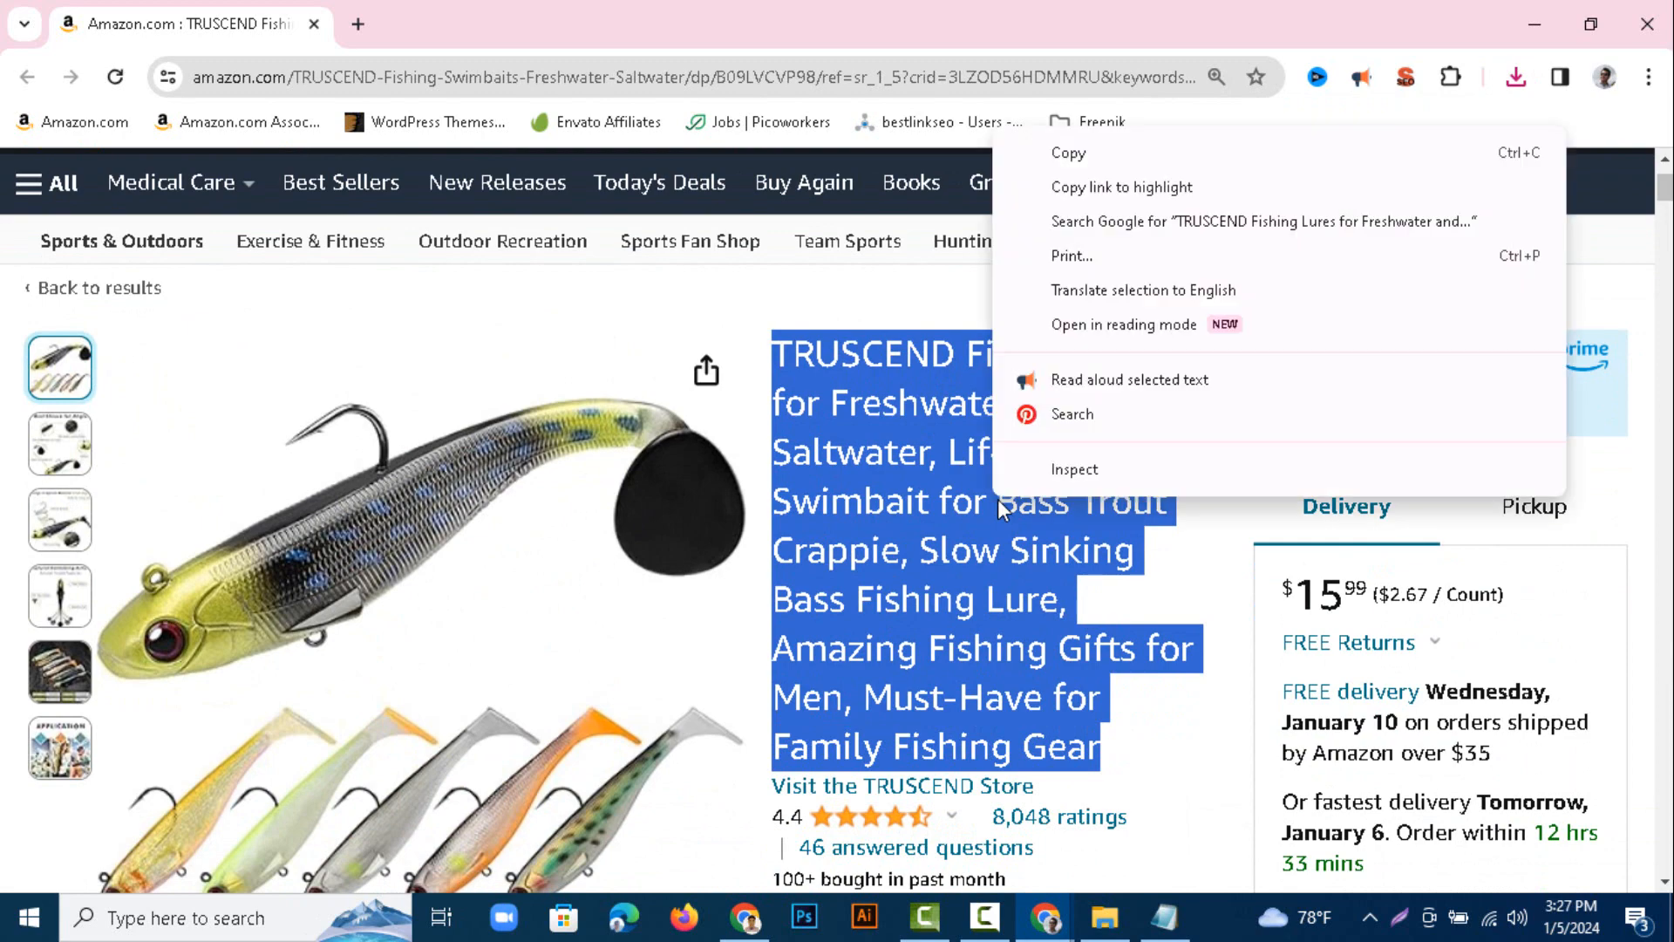
pyautogui.click(1059, 164)
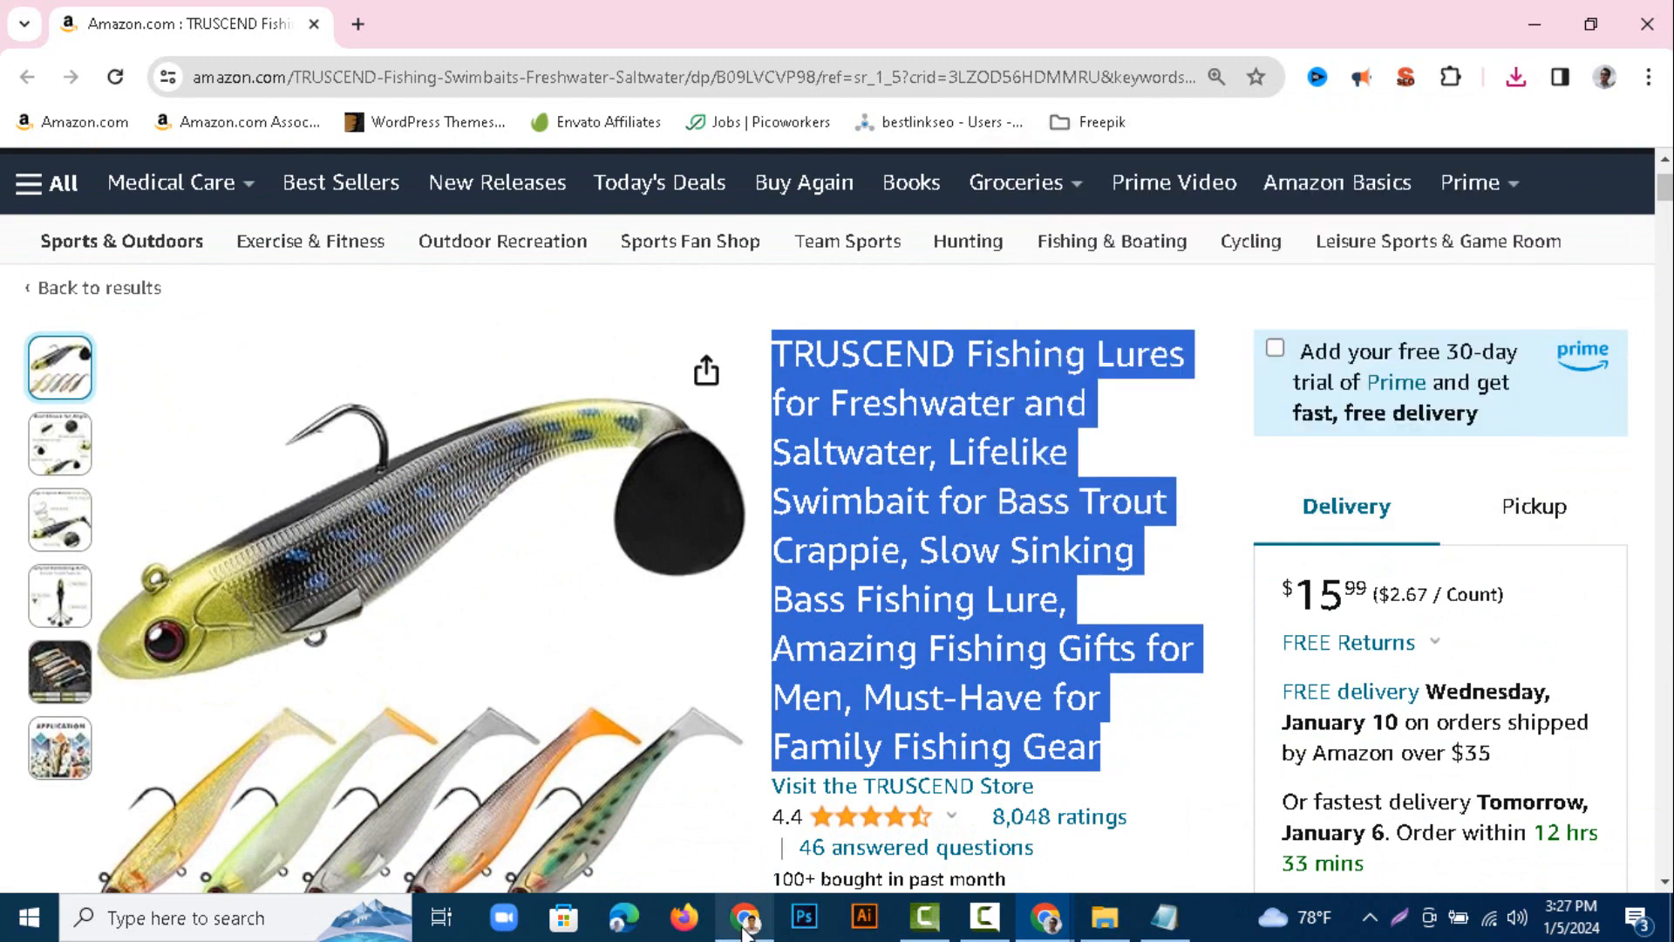
# - Switch to the Blogger post editor, paste the copied product title as the post title, and place the cursor in the post body
pyautogui.moveTo(744, 930)
pyautogui.click(746, 877)
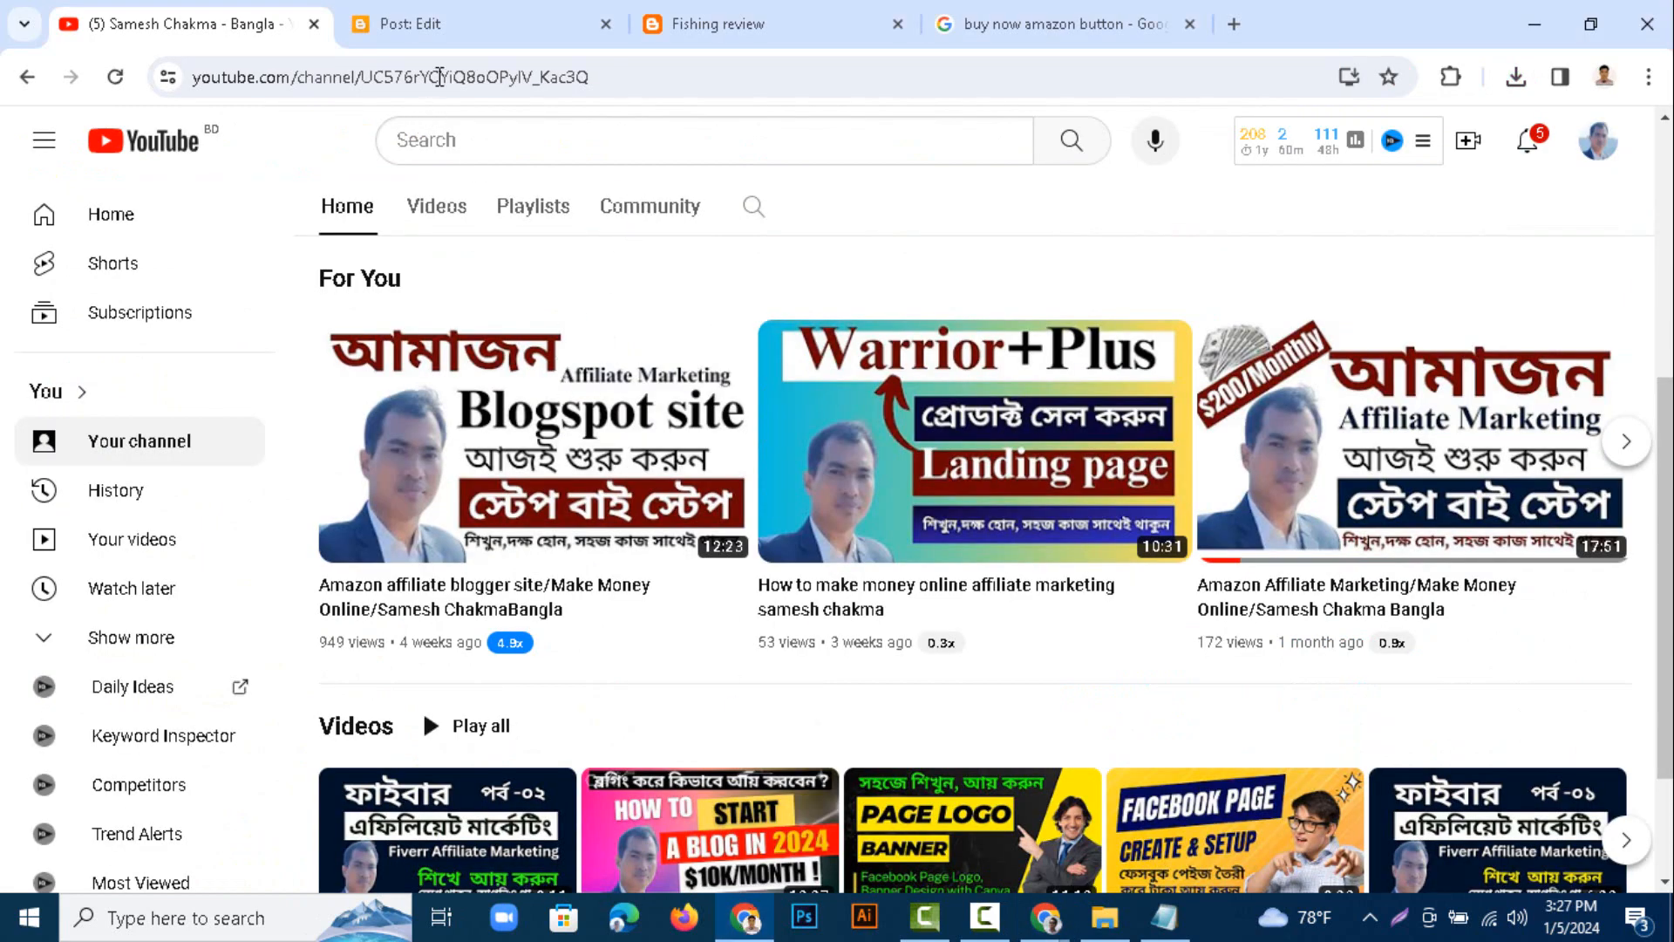
pyautogui.click(483, 19)
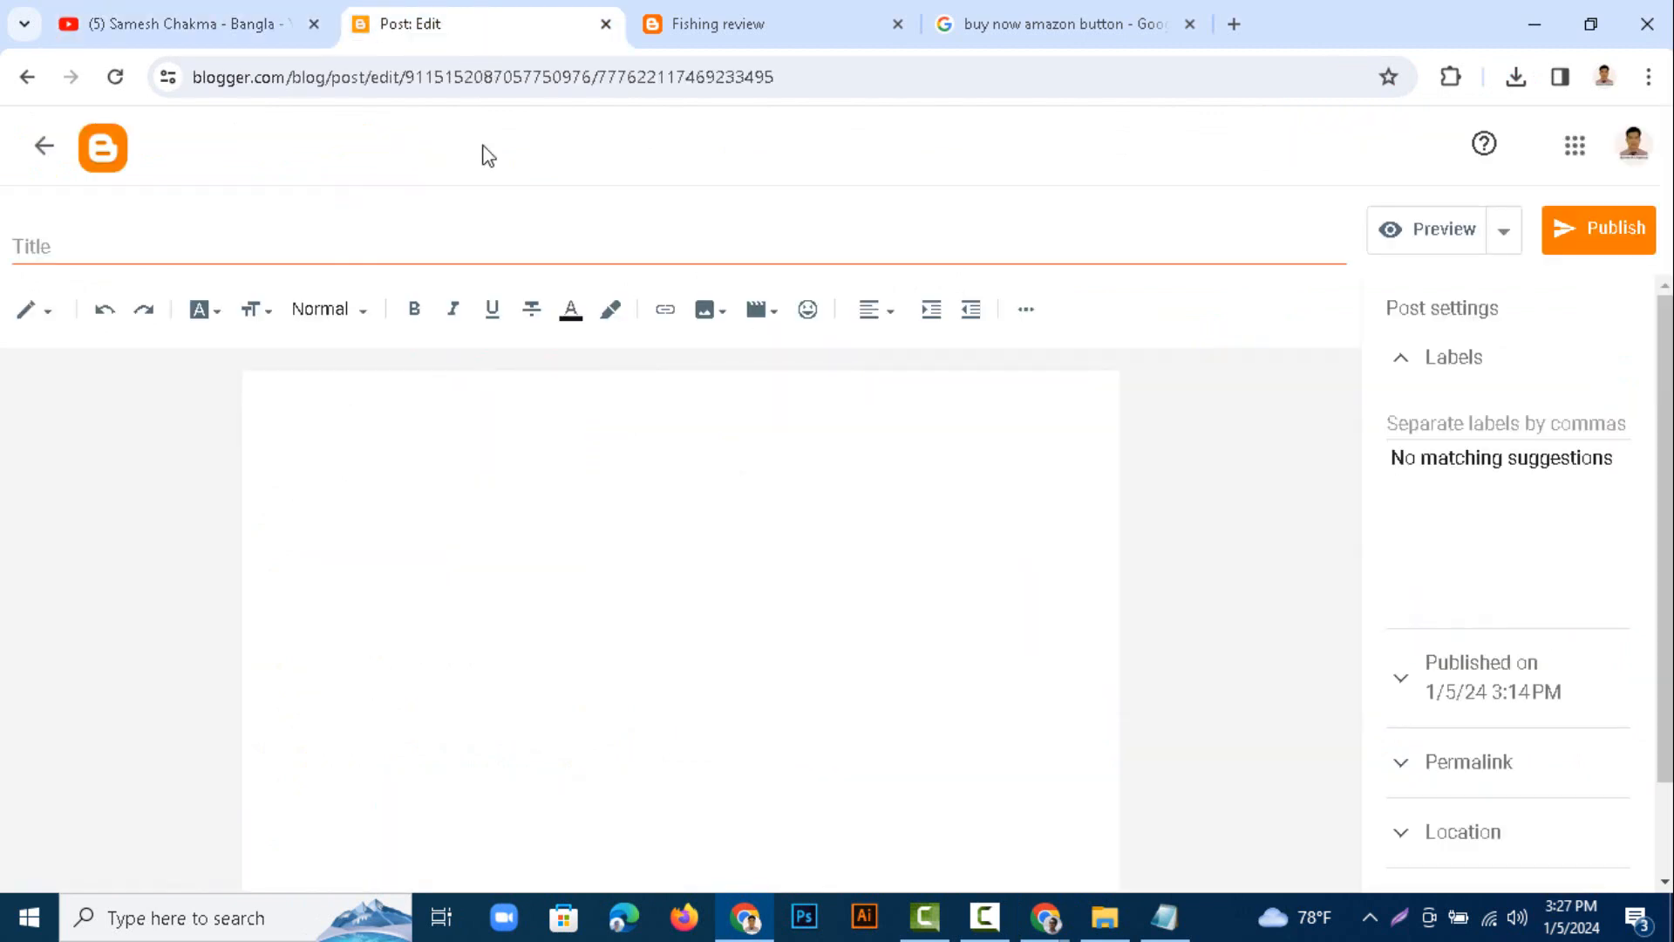
pyautogui.click(327, 248)
pyautogui.rightClick(326, 247)
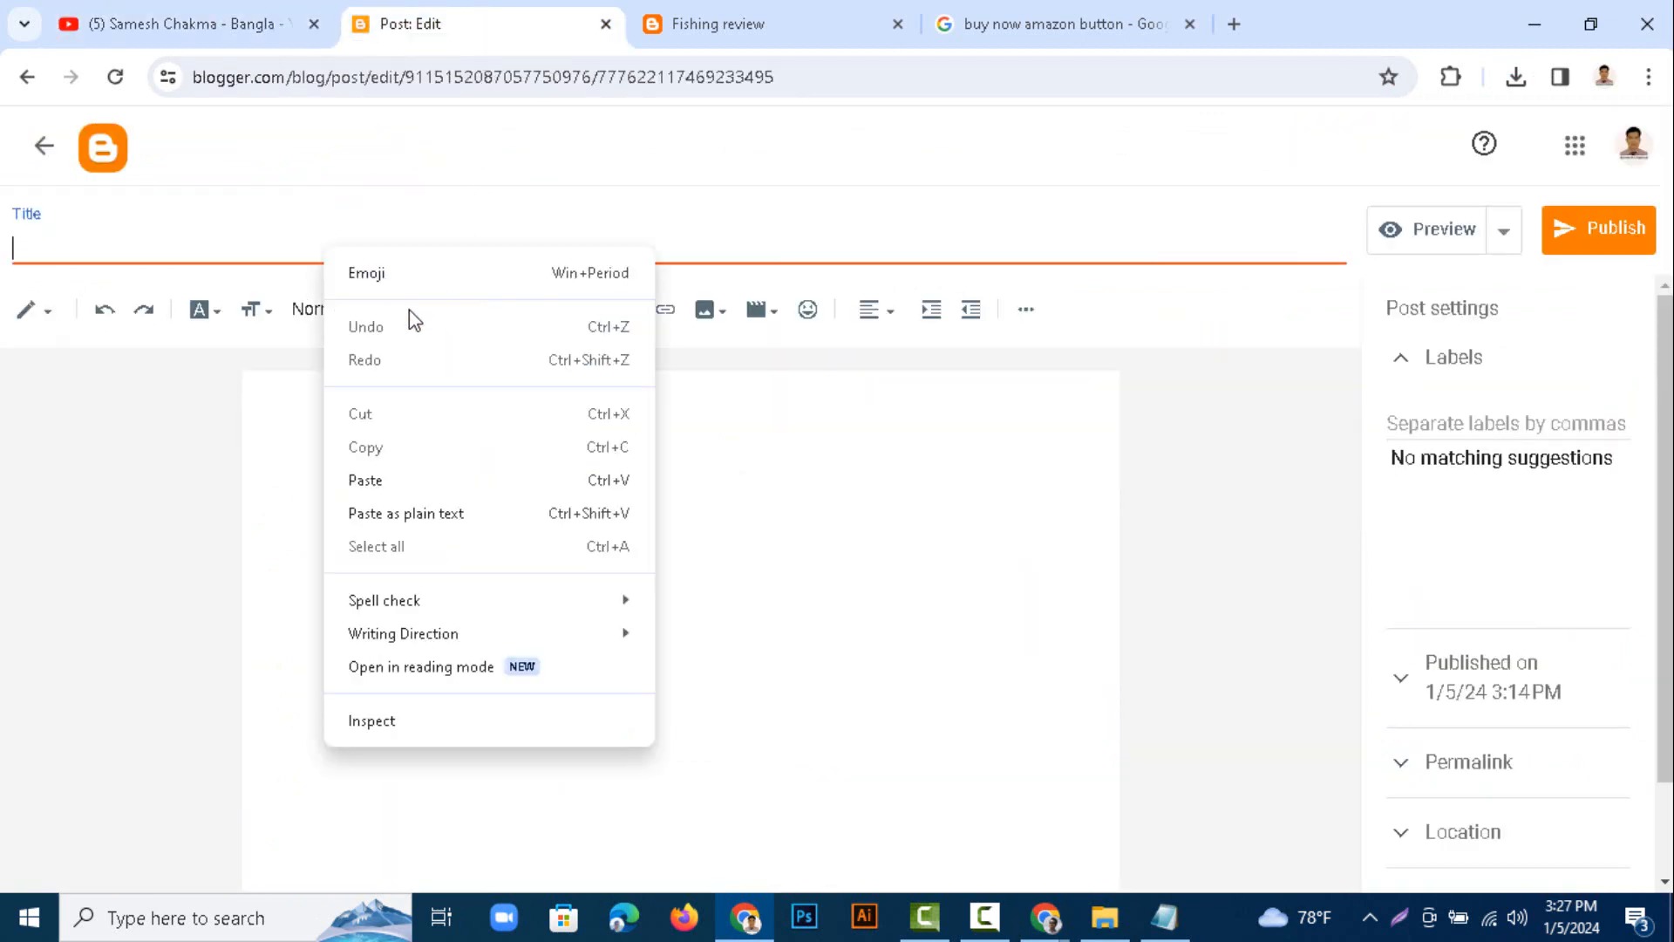
pyautogui.click(366, 481)
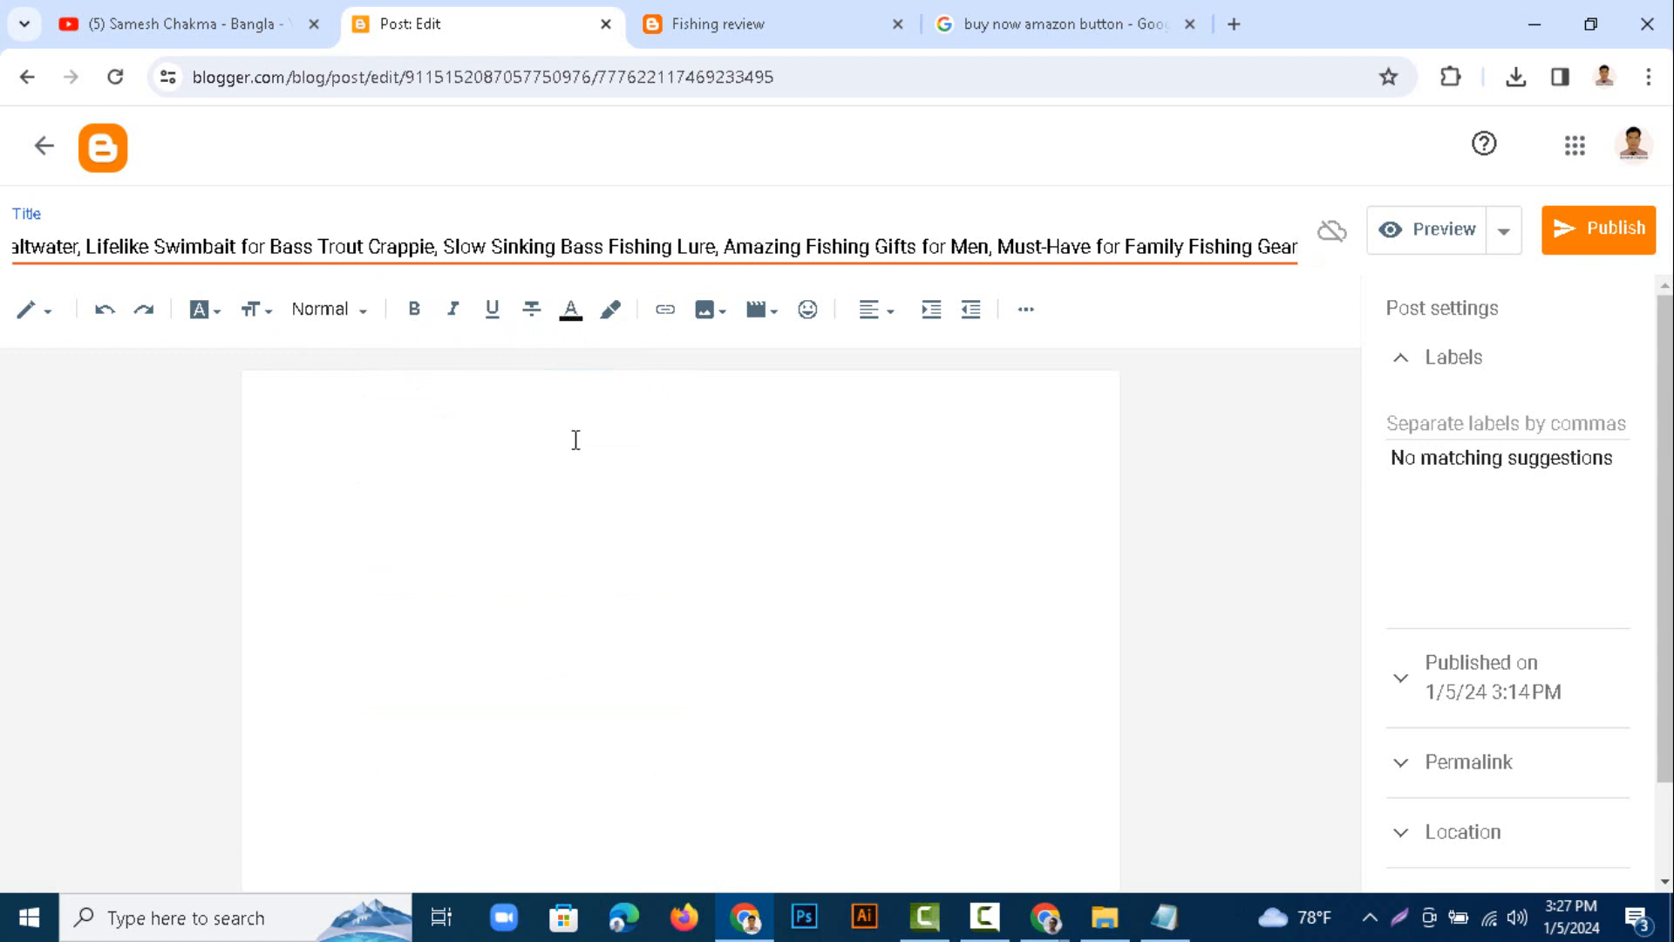
pyautogui.click(481, 395)
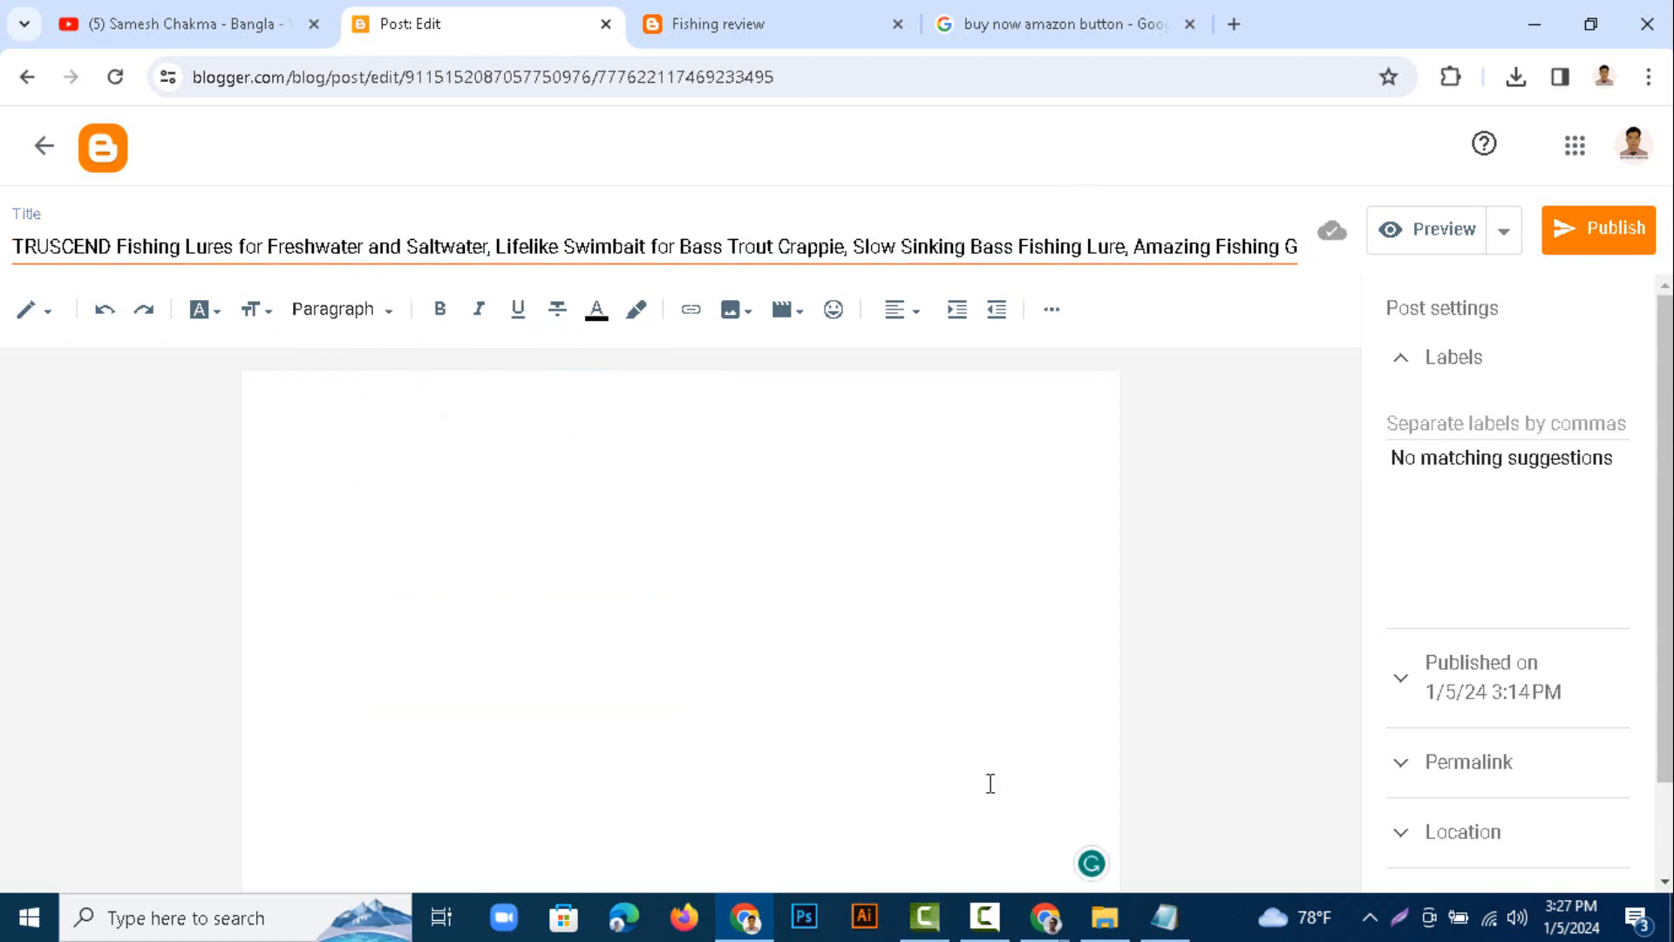
# - Return to the Amazon product page and examine its color options, specifications, About this item section and gallery images
pyautogui.click(1103, 918)
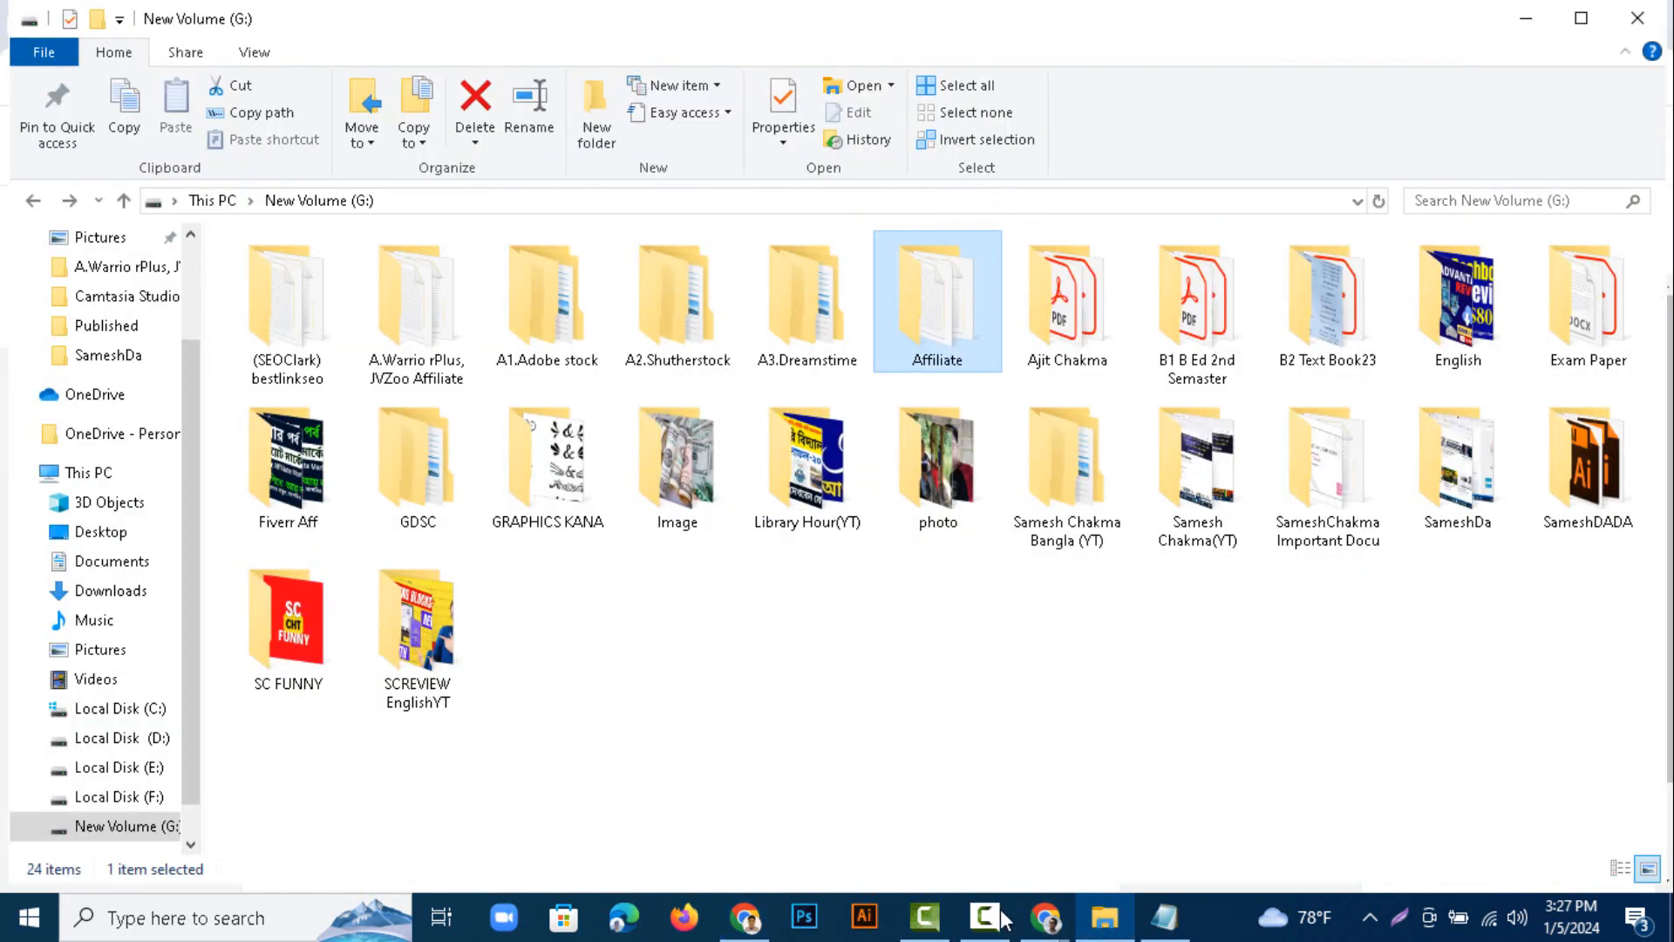
pyautogui.click(1046, 930)
pyautogui.click(1073, 837)
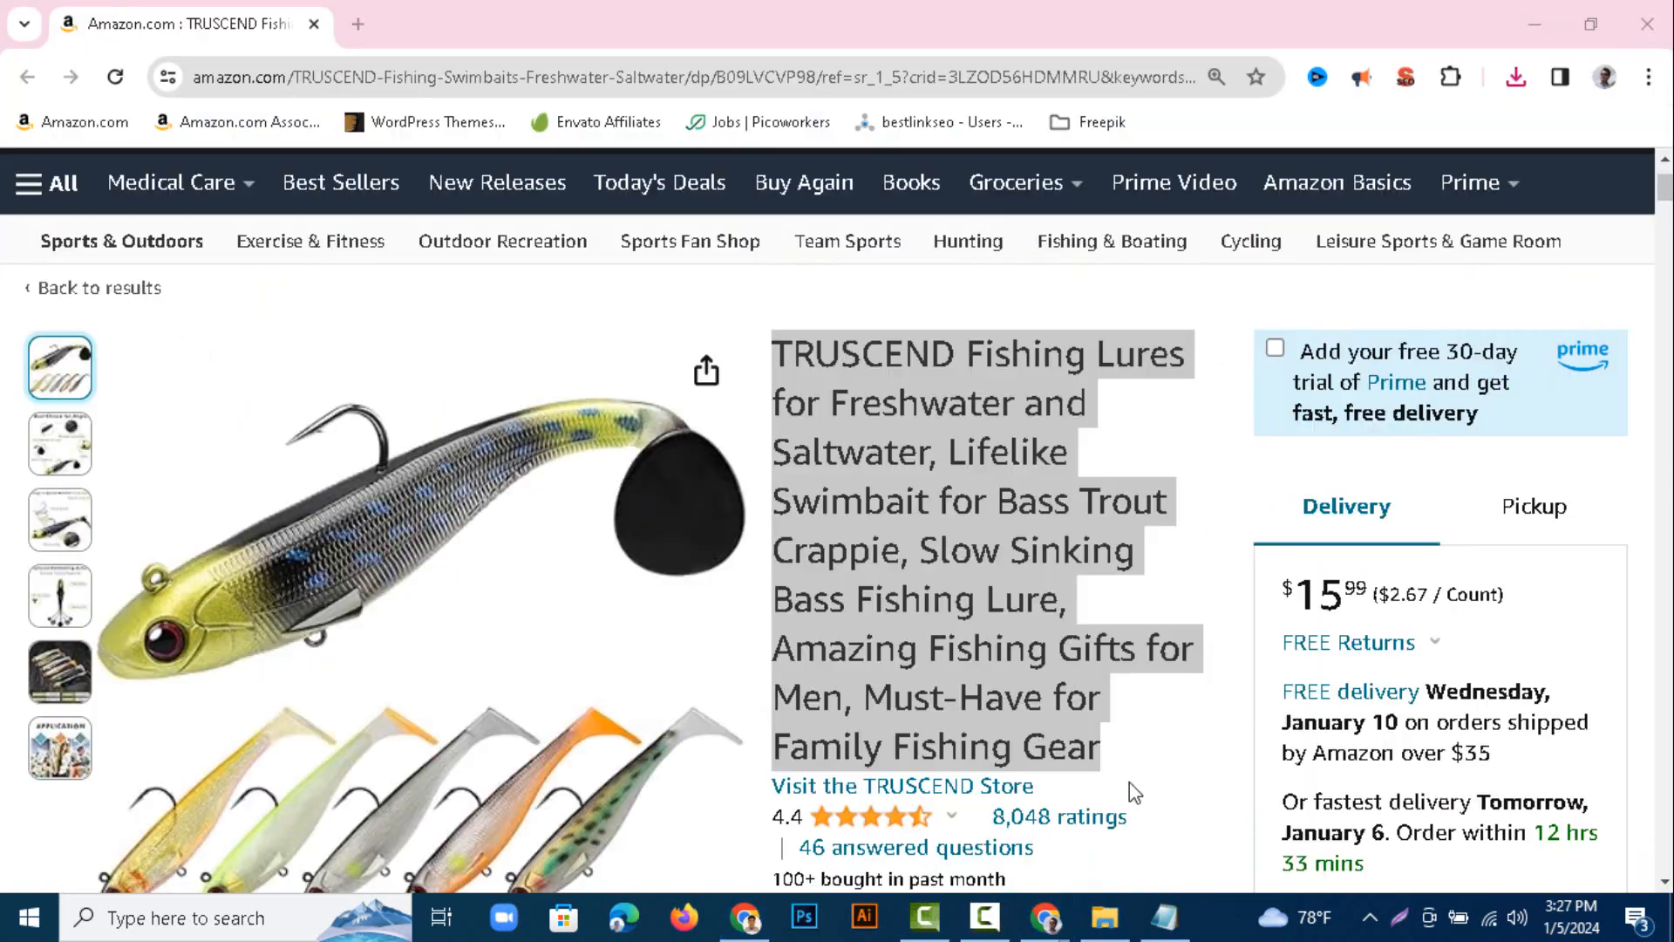
pyautogui.scroll(-8, 641, 472)
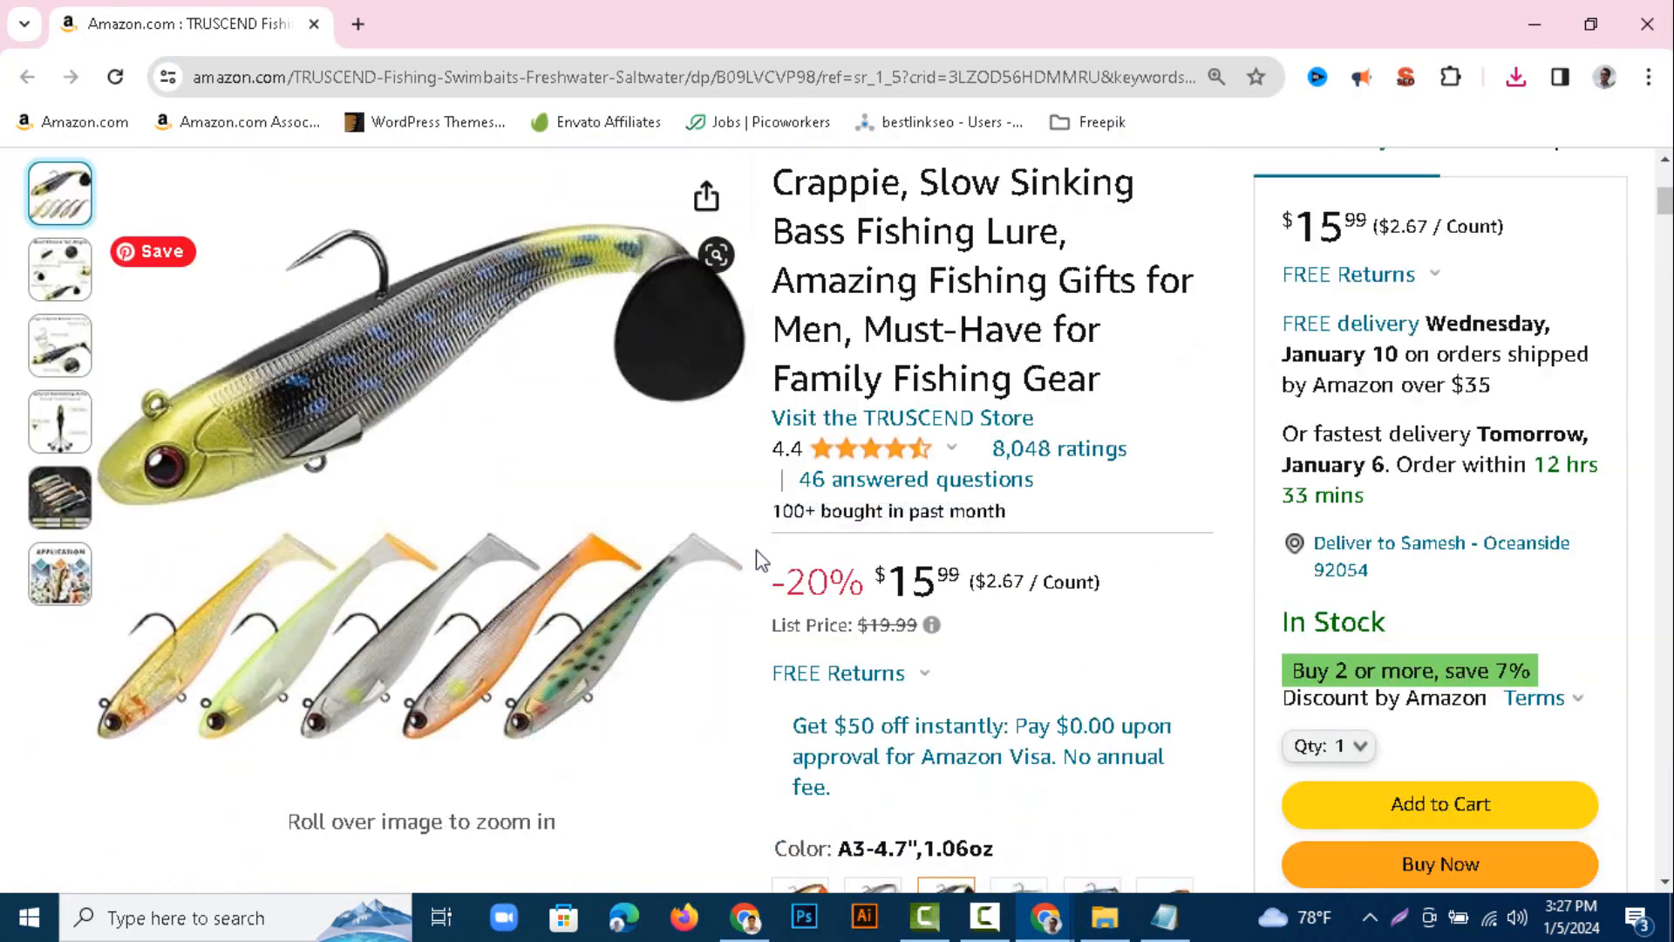
pyautogui.scroll(1, 789, 602)
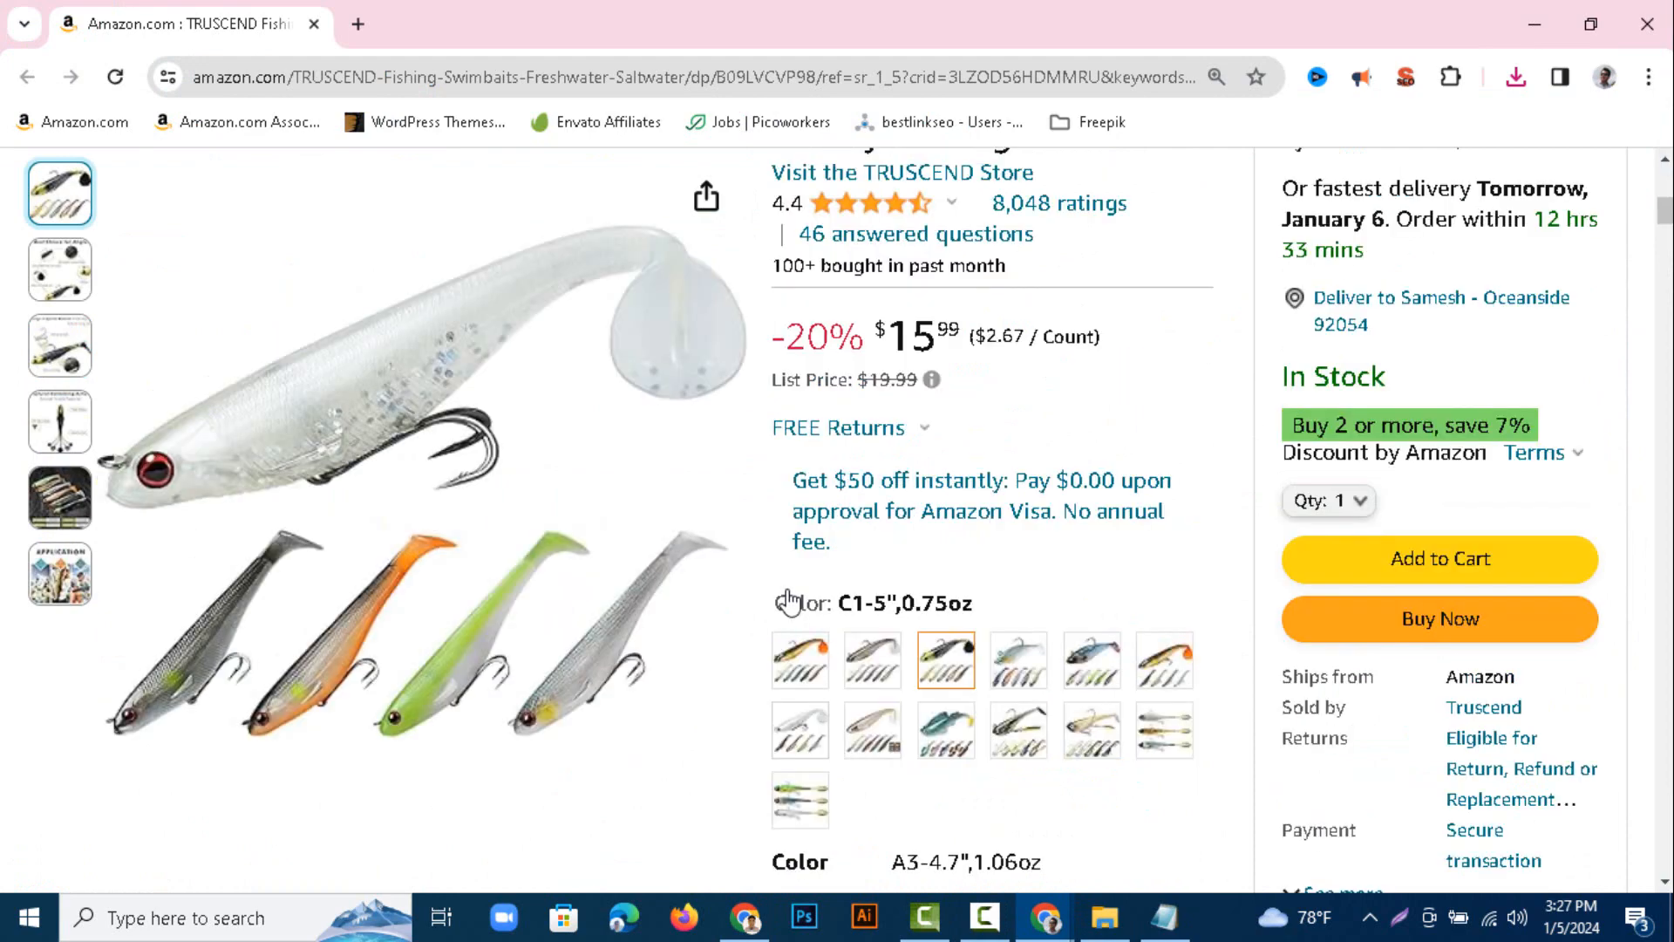
pyautogui.scroll(-6, 798, 593)
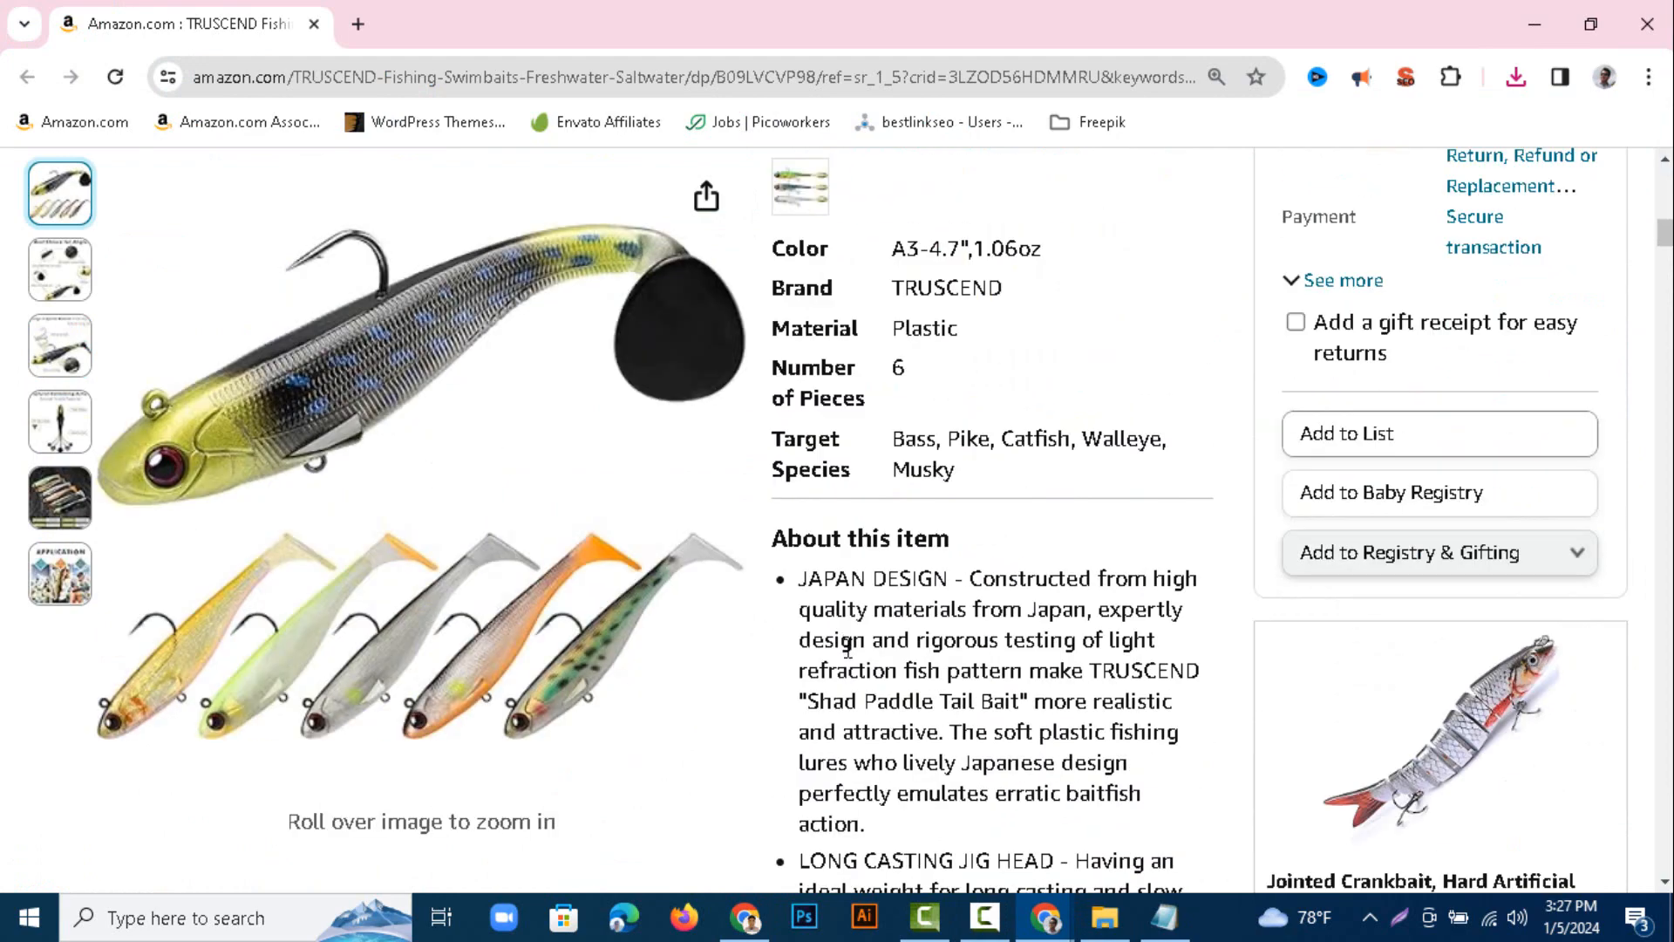
pyautogui.moveTo(777, 532); pyautogui.dragTo(1169, 361)
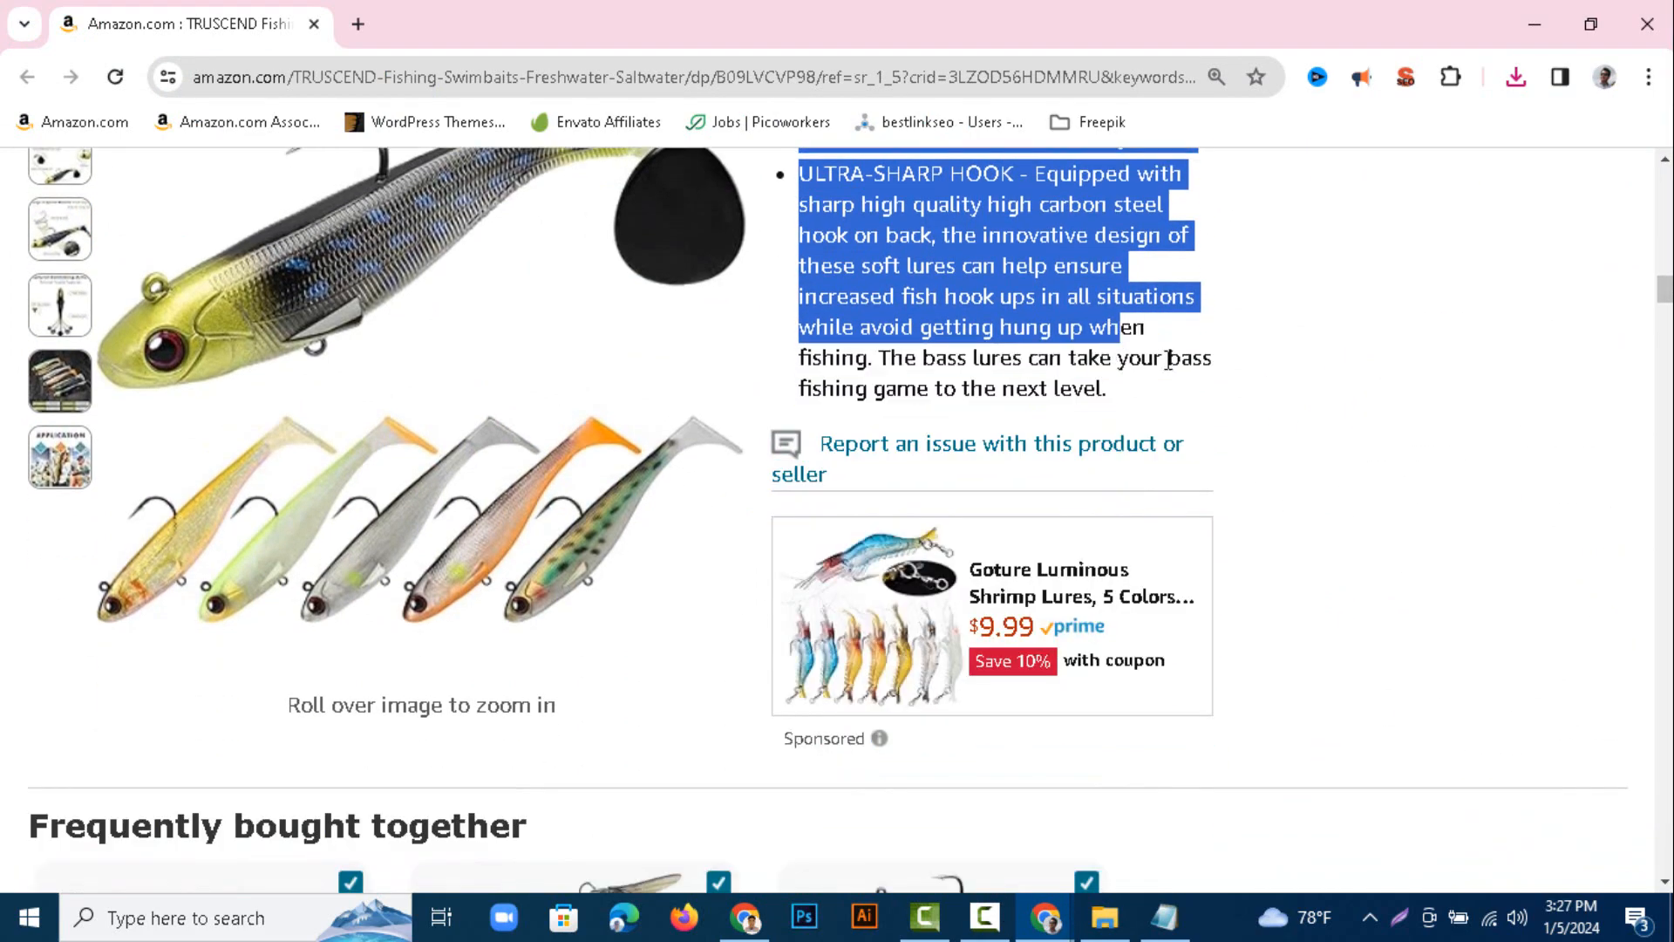
pyautogui.click(974, 388)
pyautogui.scroll(15, 977, 387)
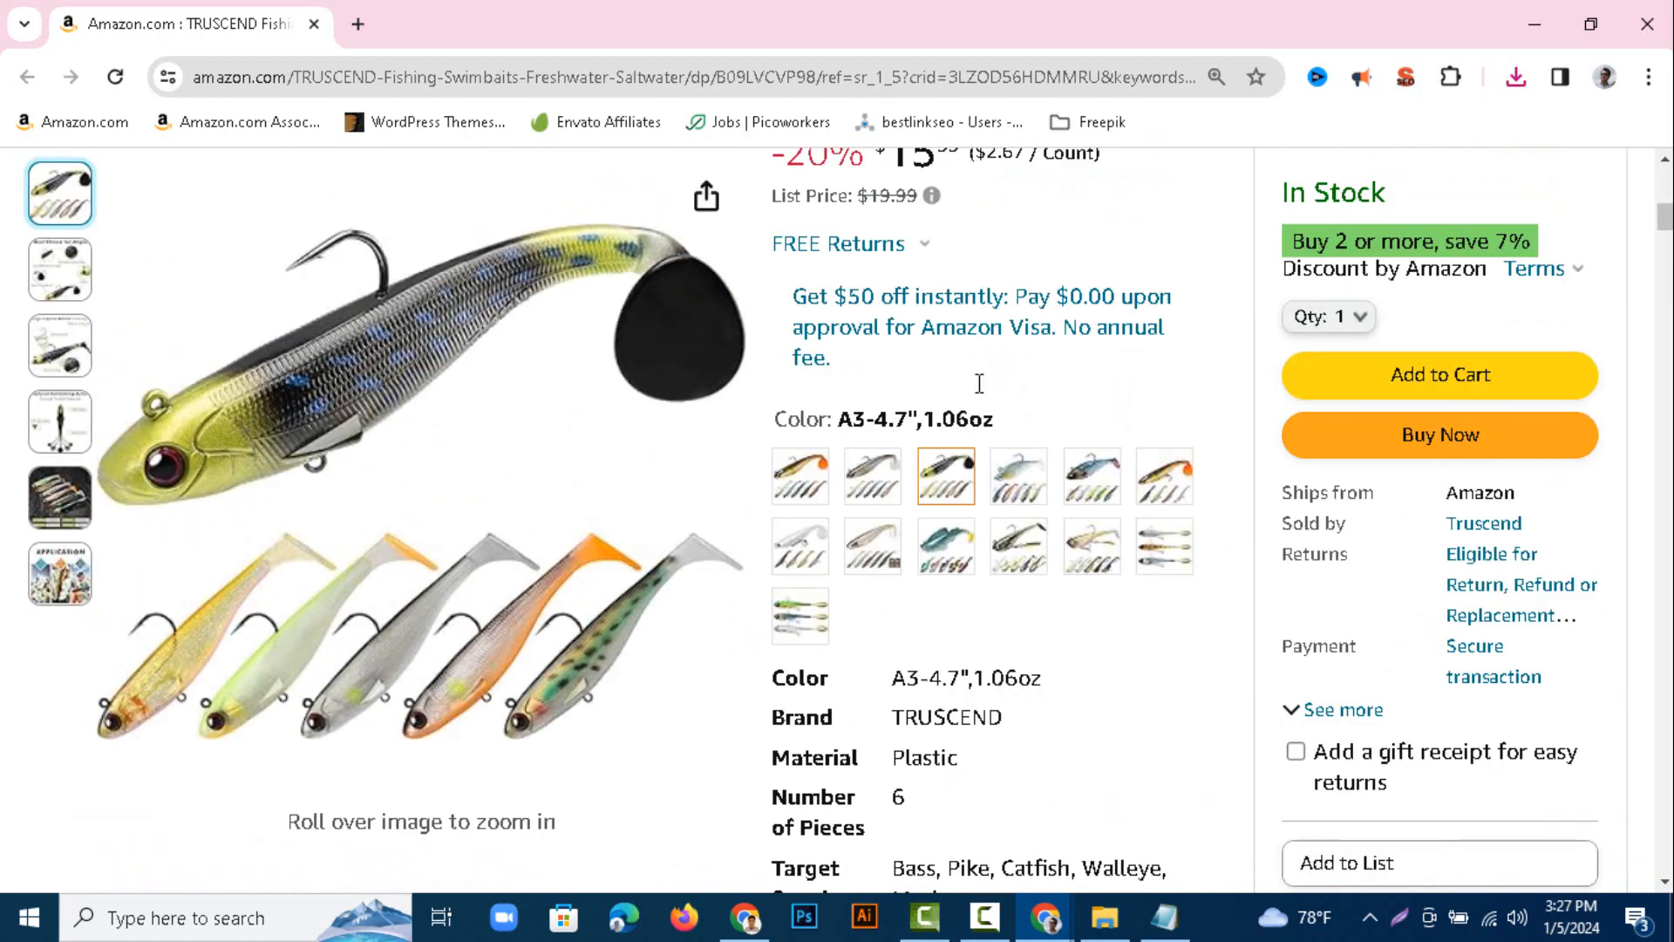
pyautogui.scroll(3, 443, 600)
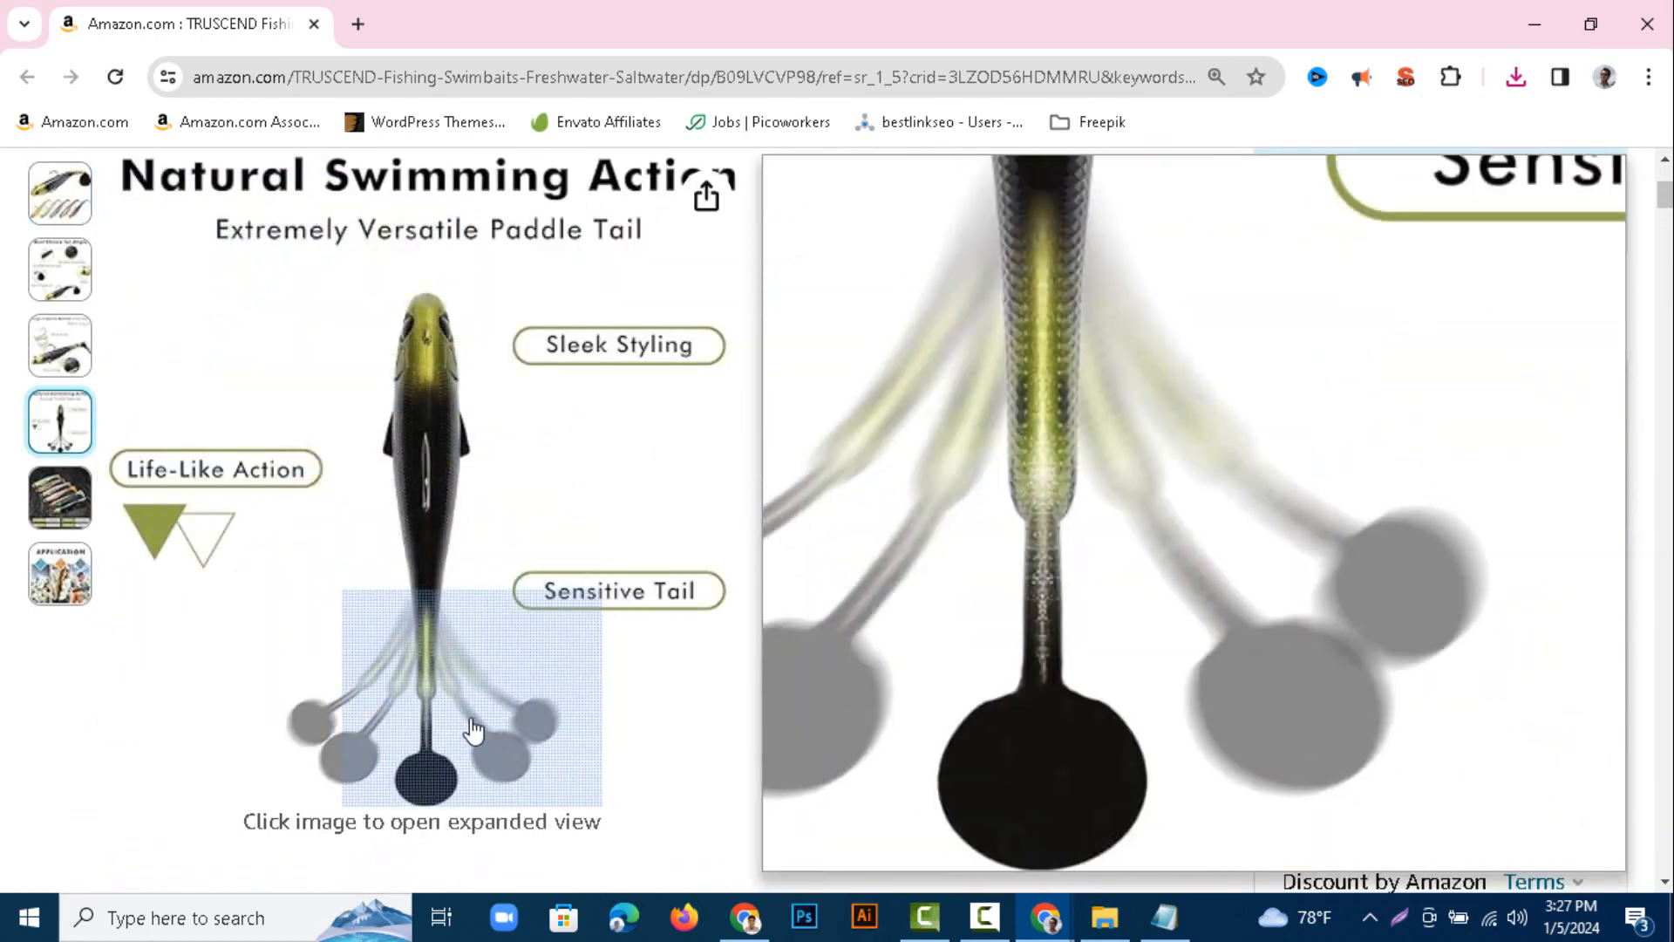
# - Switch back to the Blogger post and insert the image 71R5IT9SHQL._AC_SL1500_ from the Desktop into the body
pyautogui.click(748, 917)
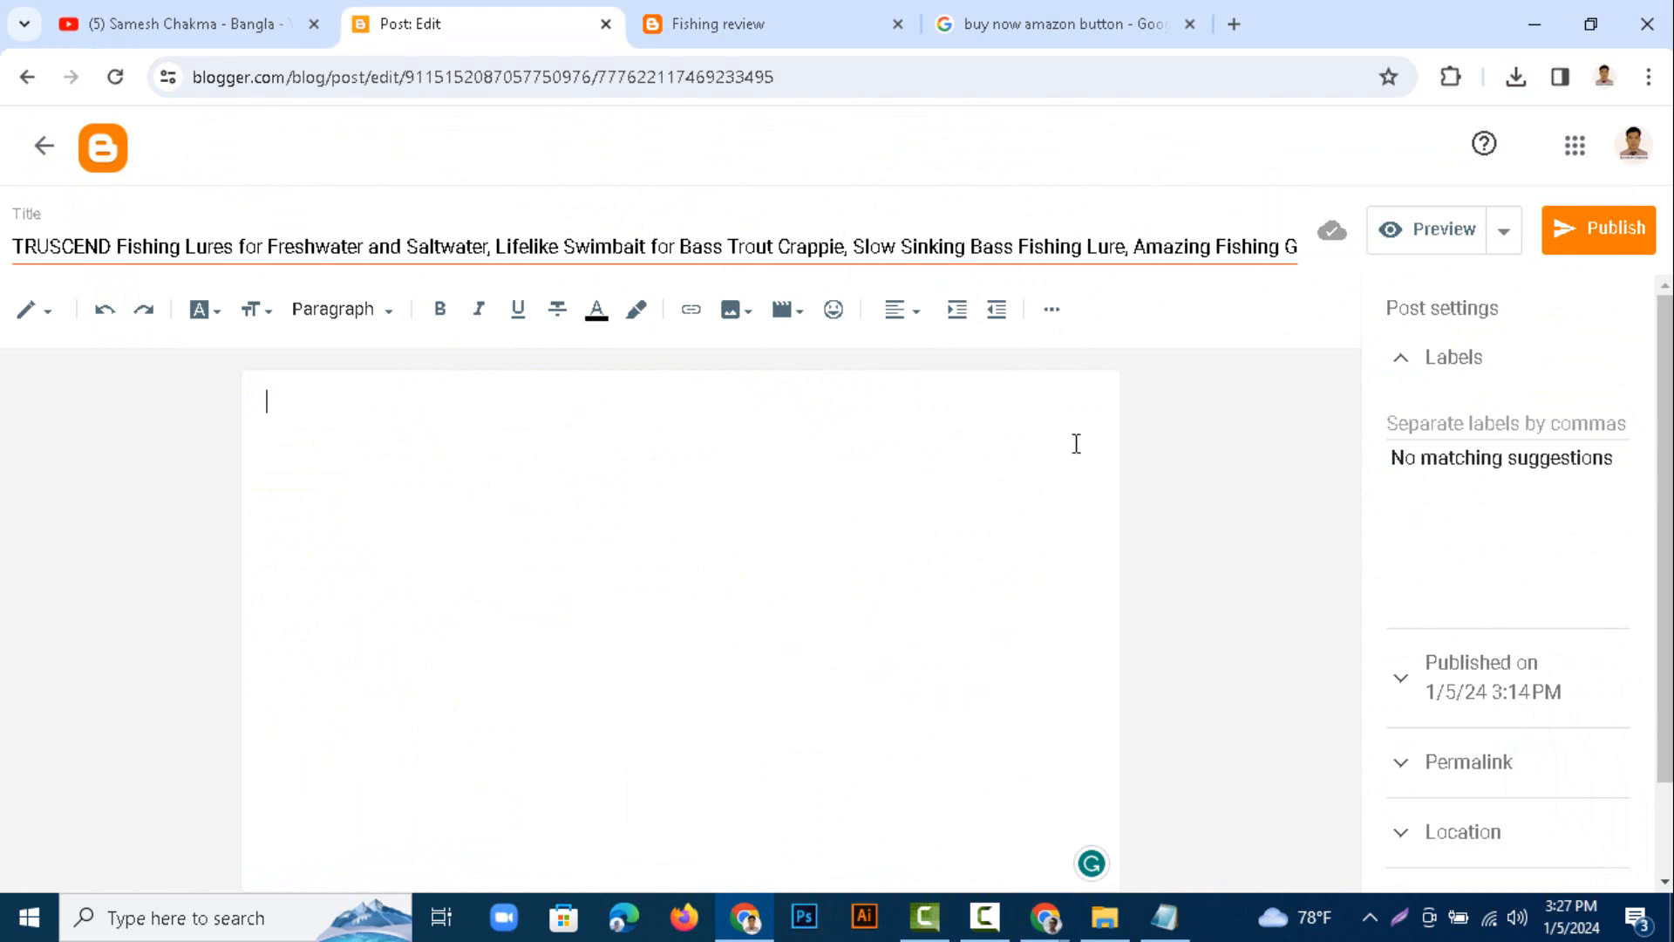
pyautogui.click(730, 310)
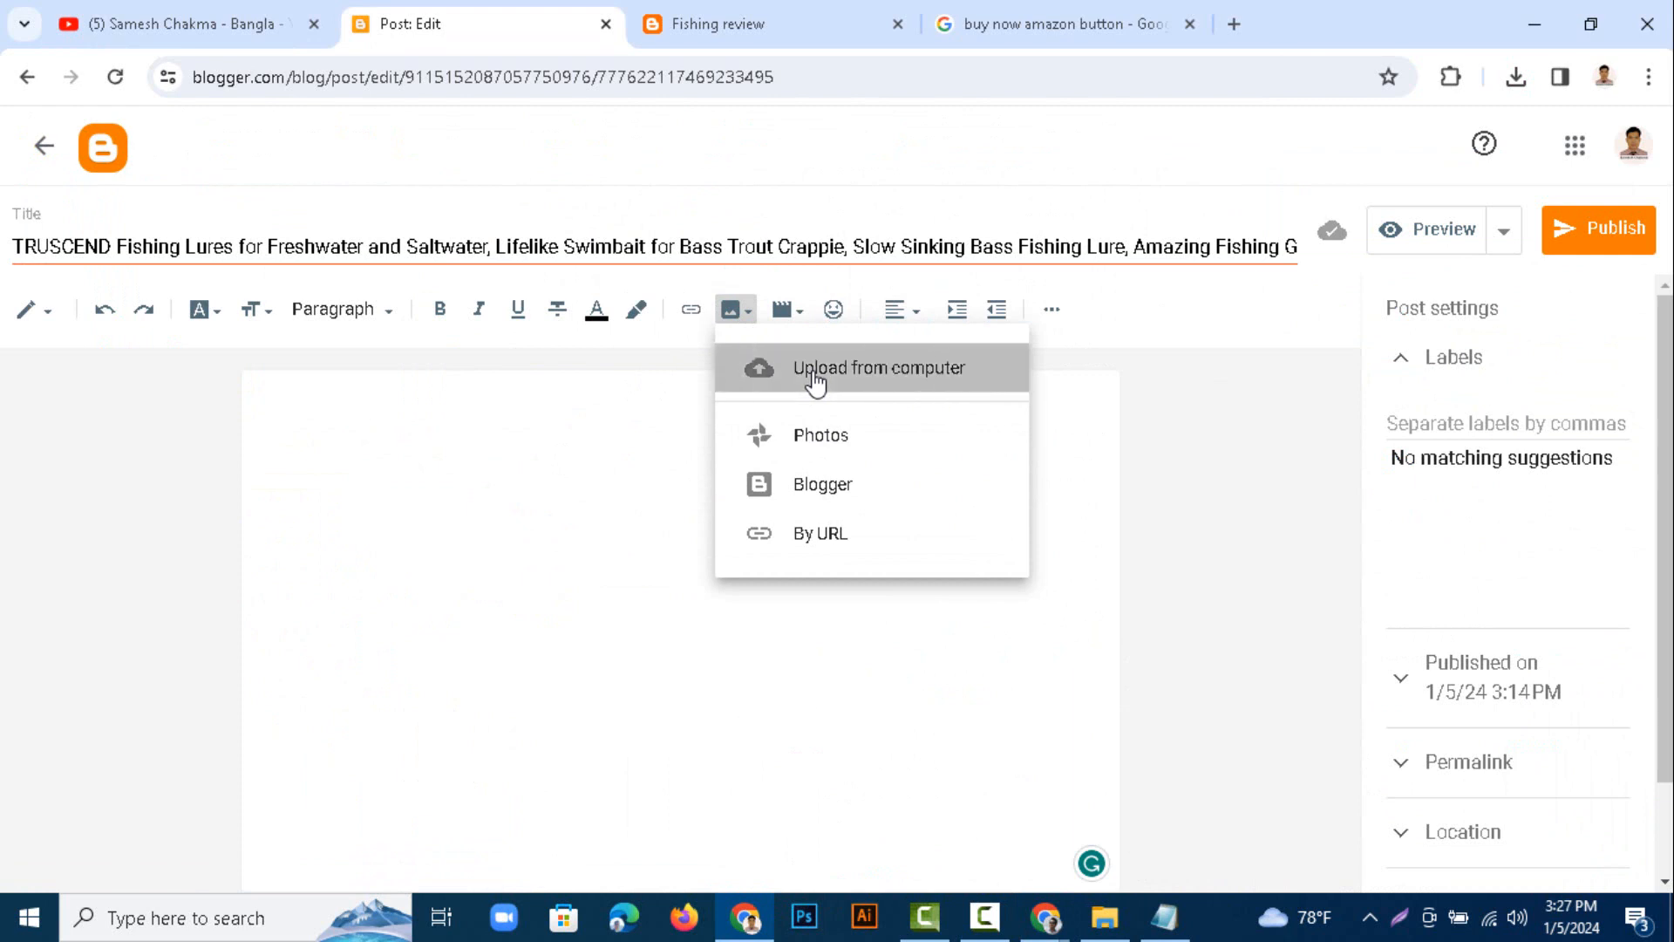
pyautogui.click(815, 370)
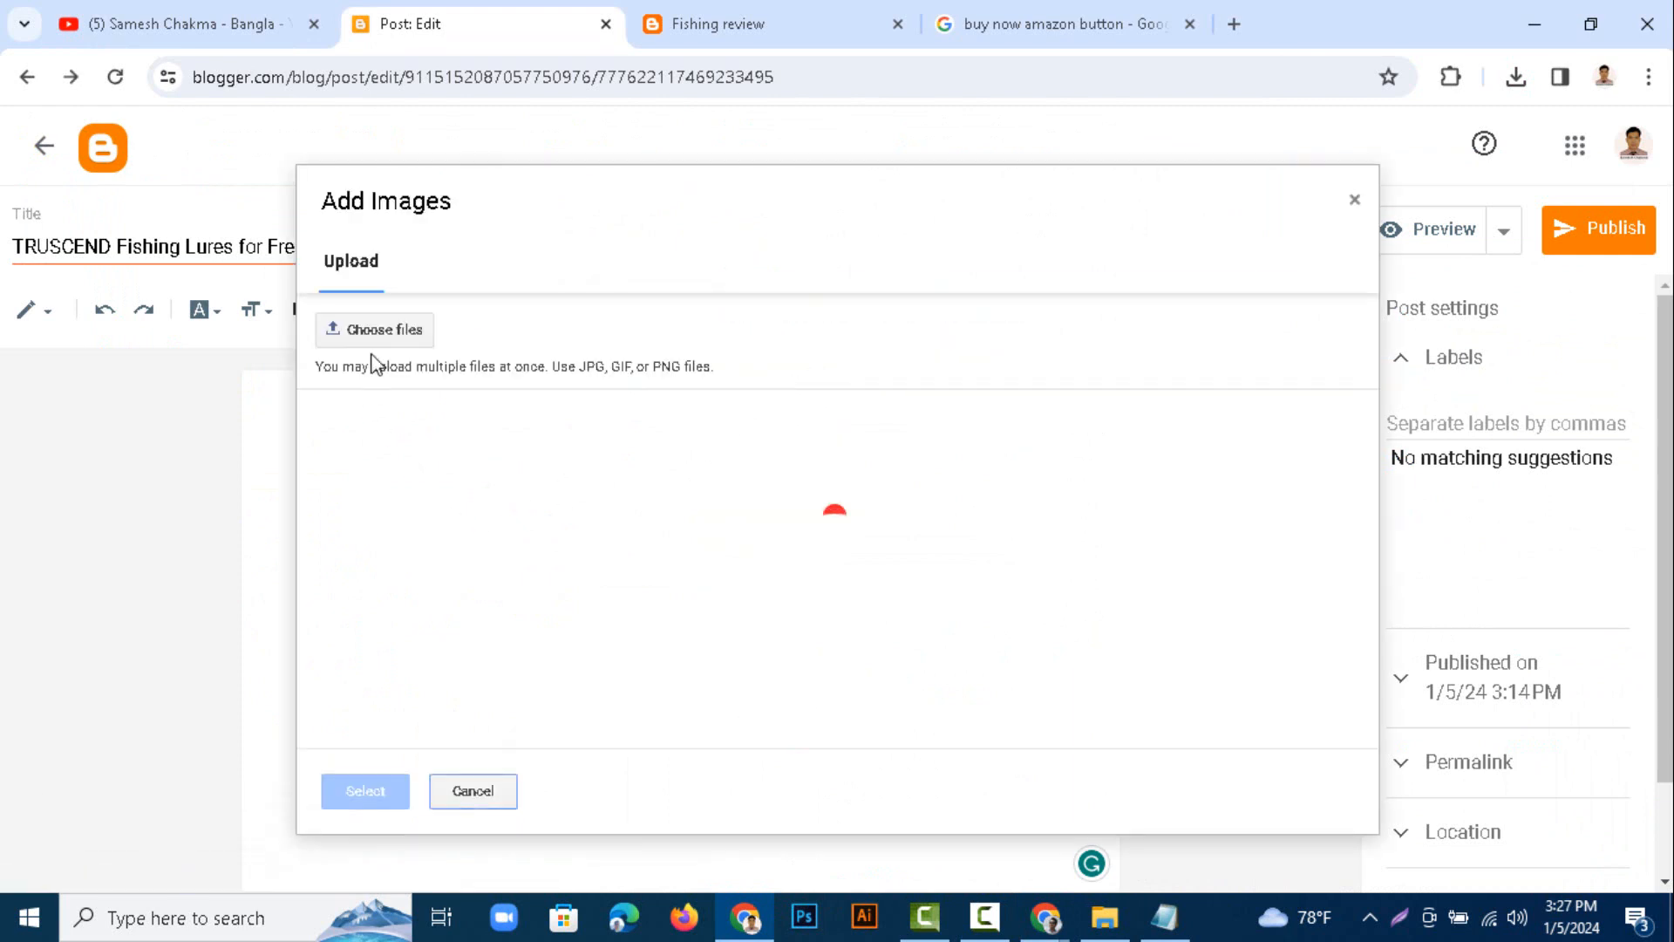
pyautogui.click(375, 336)
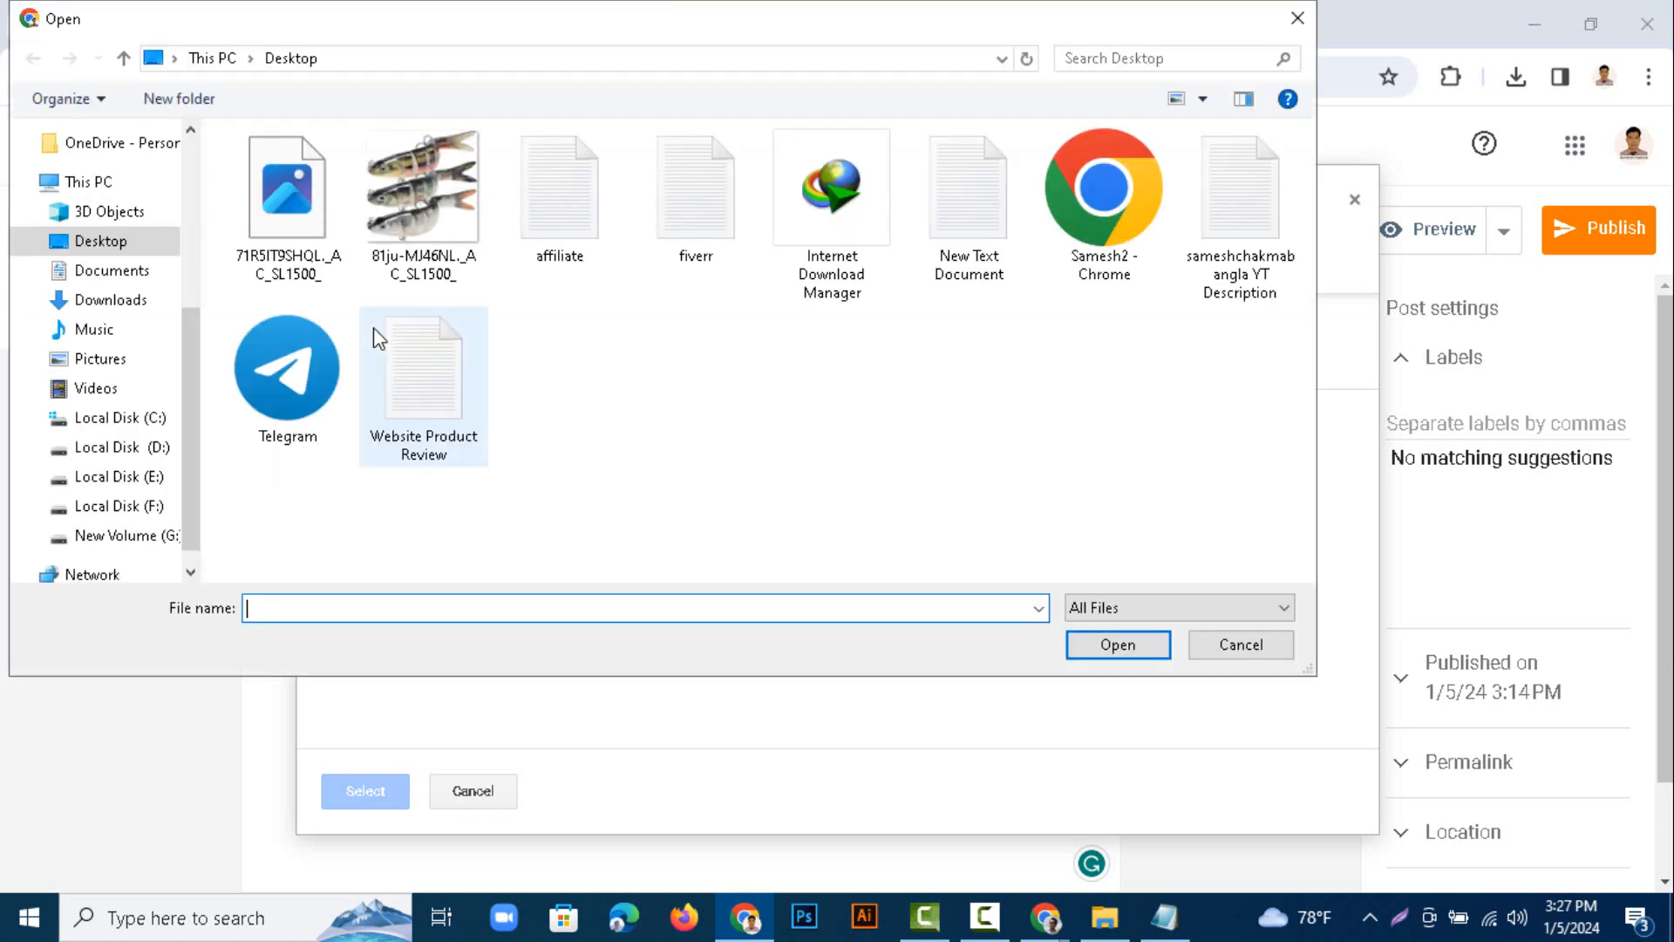
pyautogui.click(294, 236)
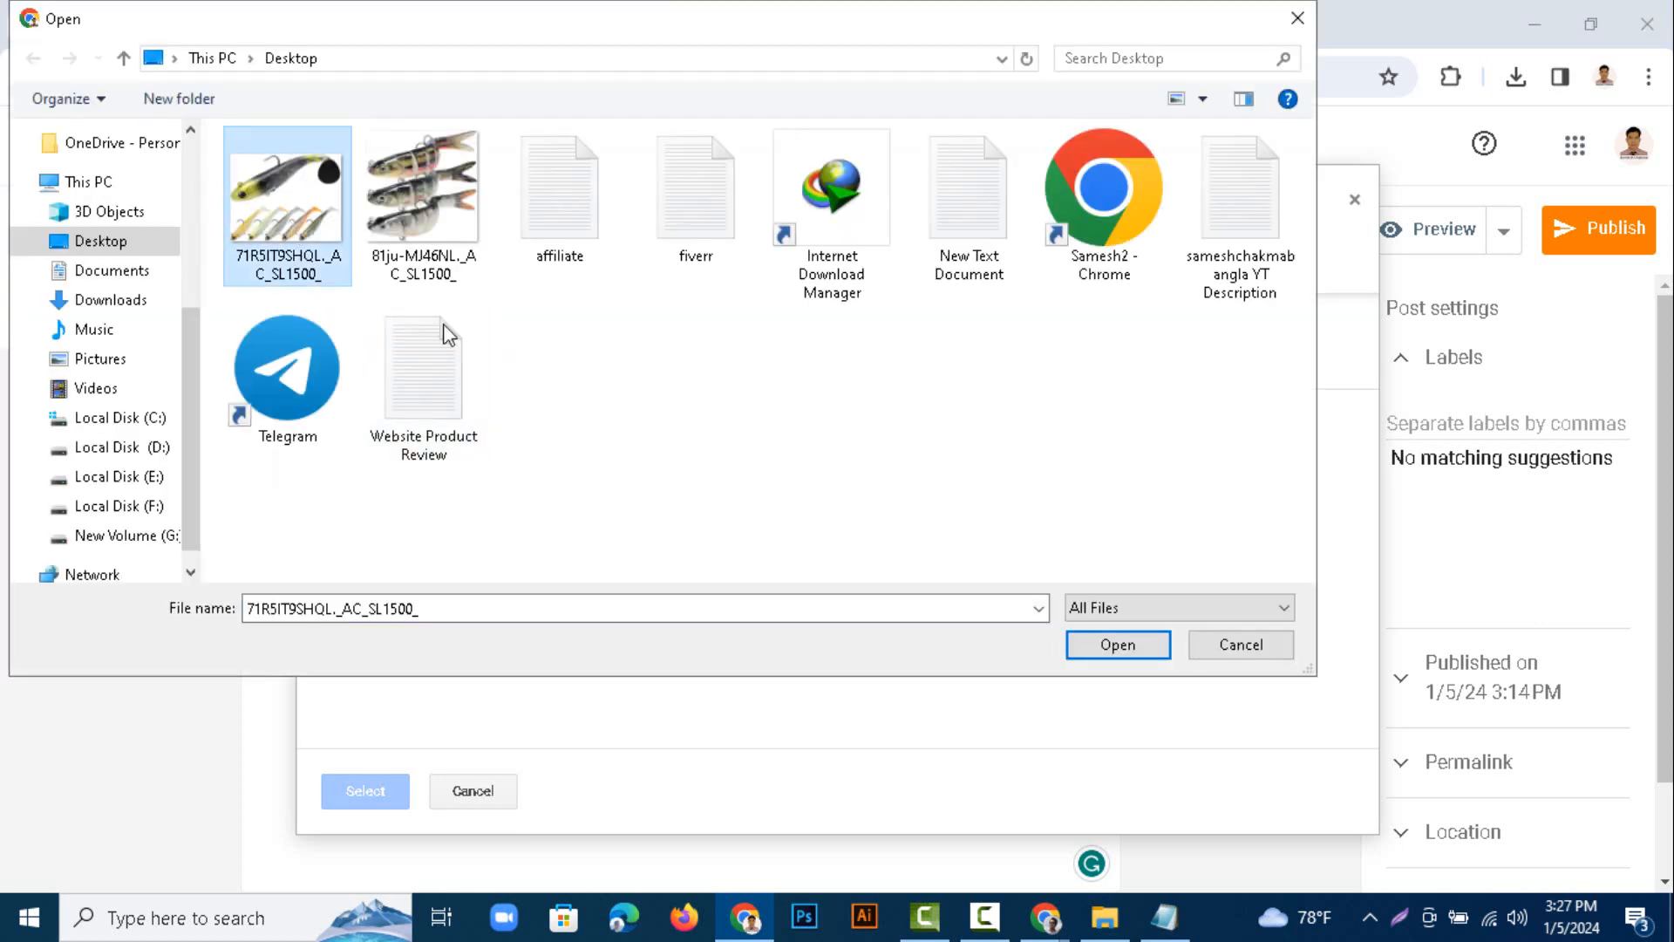
pyautogui.click(1122, 649)
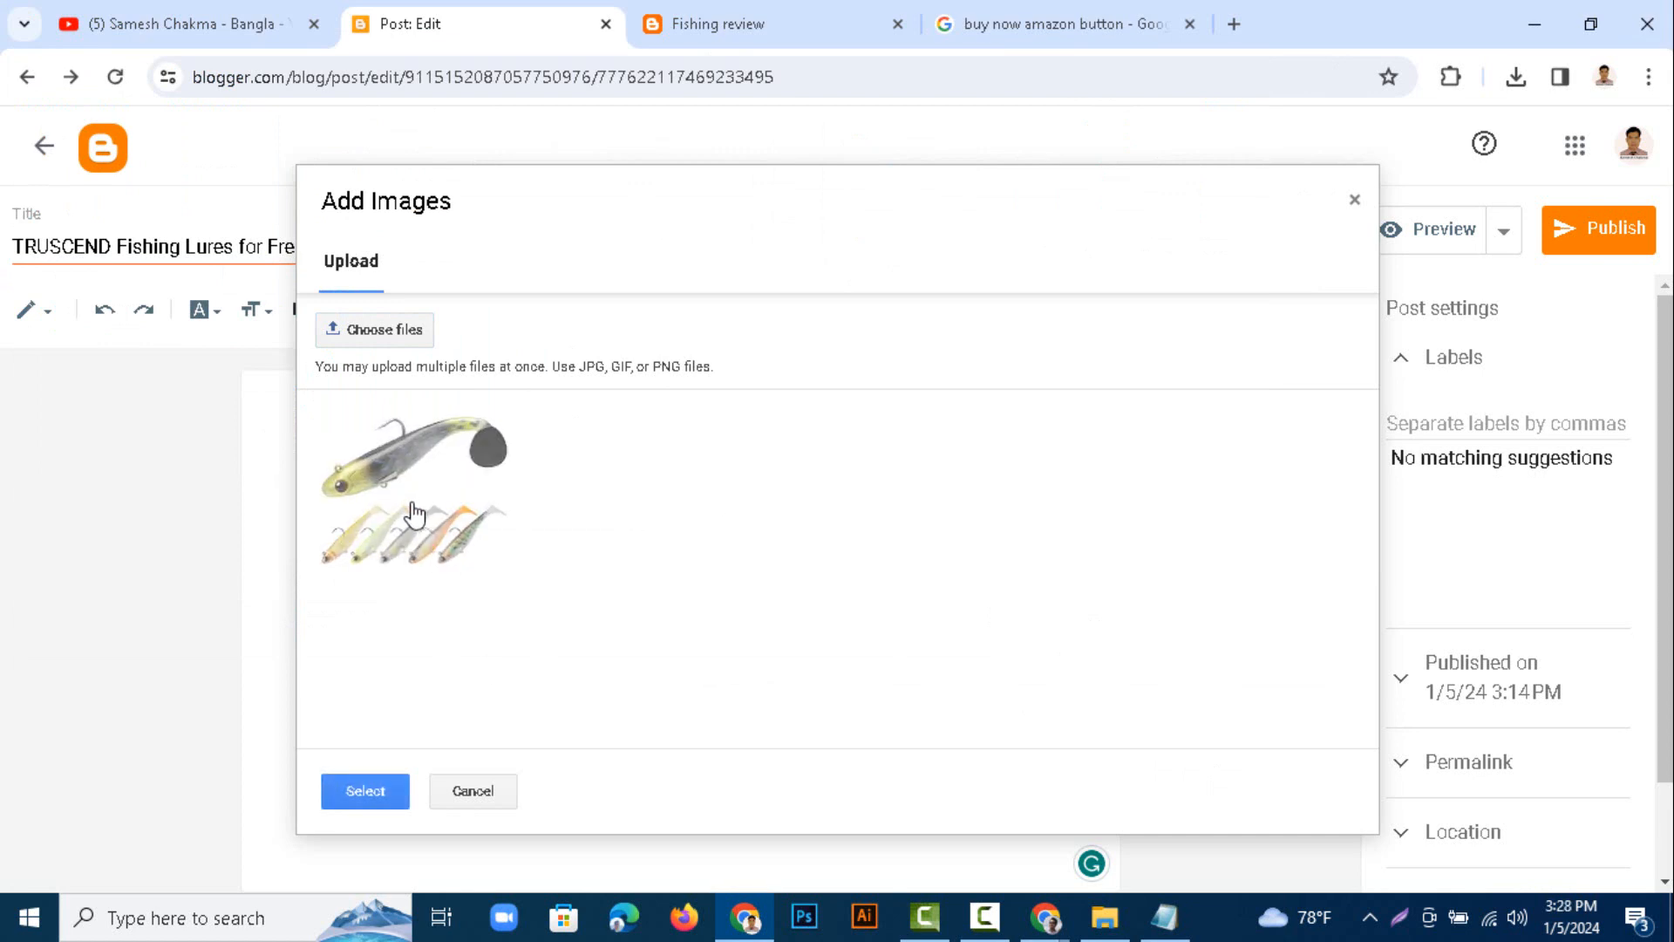
pyautogui.click(378, 791)
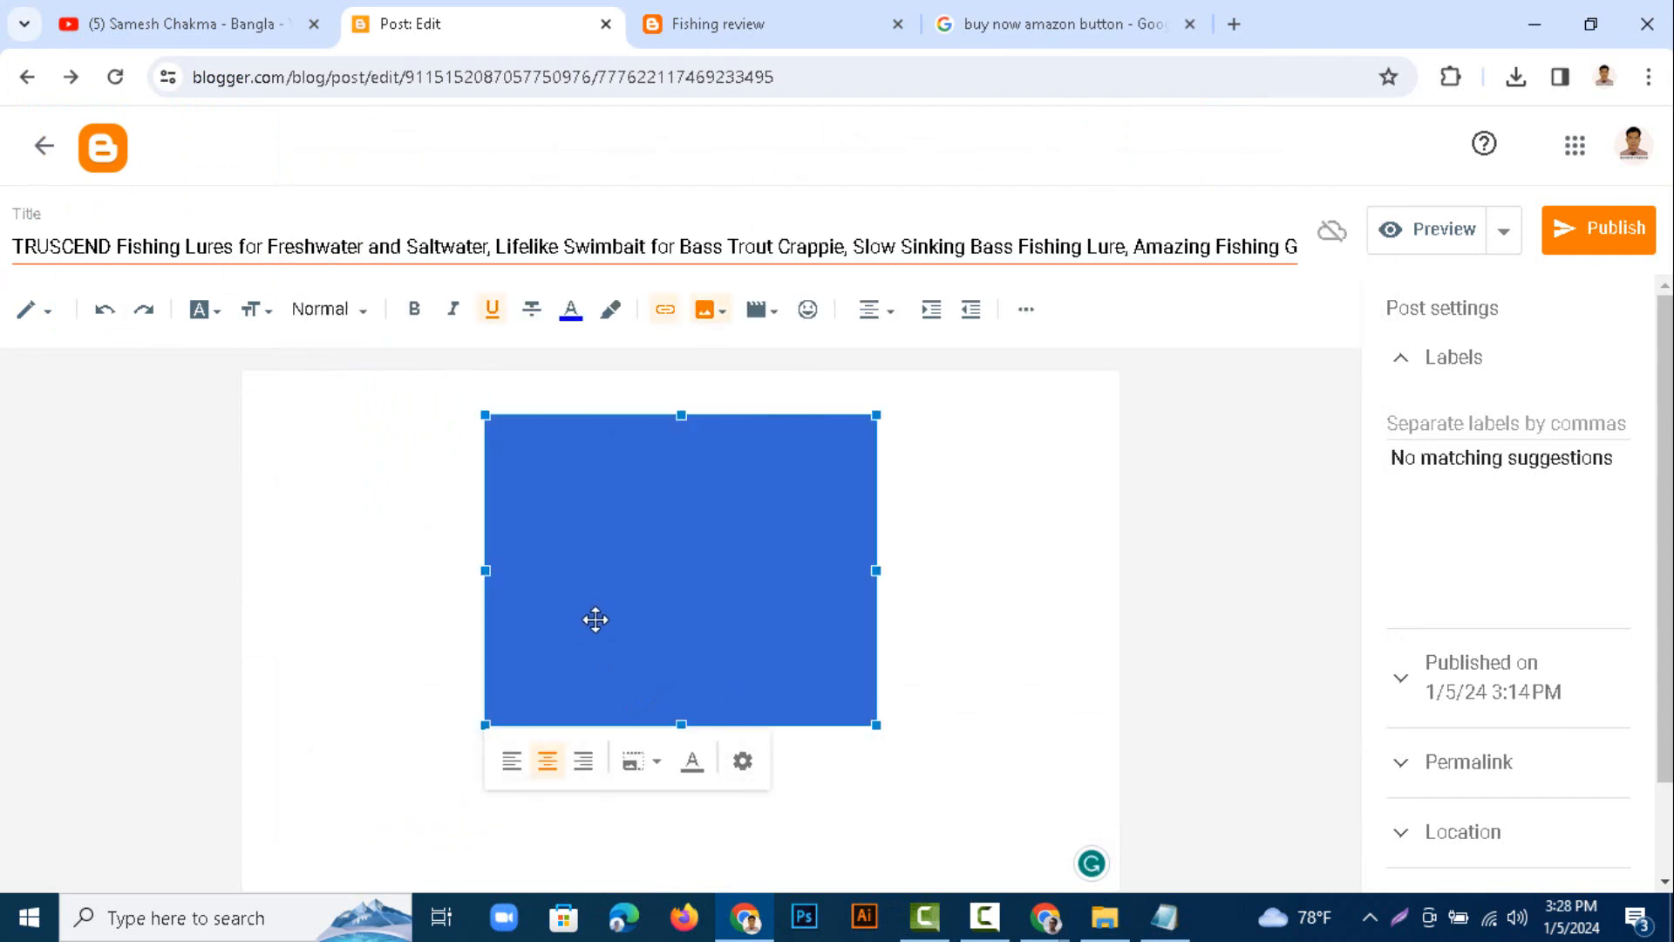
# - Apply the Large text size to the selected lure image in the post body and deselect the image
pyautogui.click(367, 313)
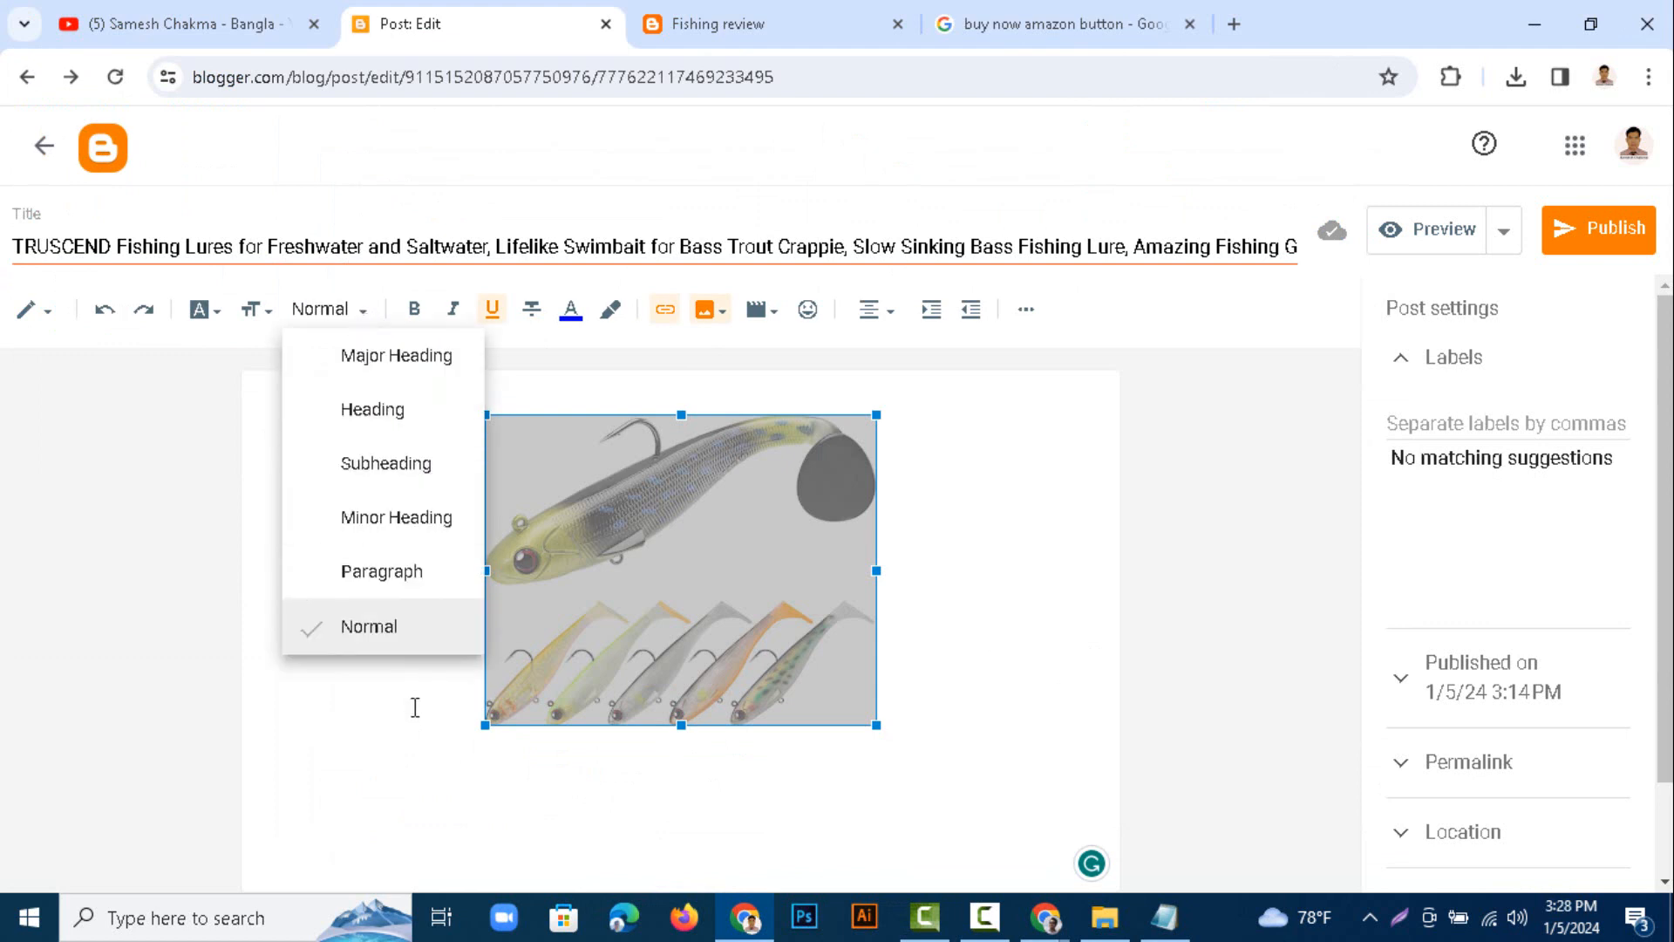
pyautogui.click(1149, 582)
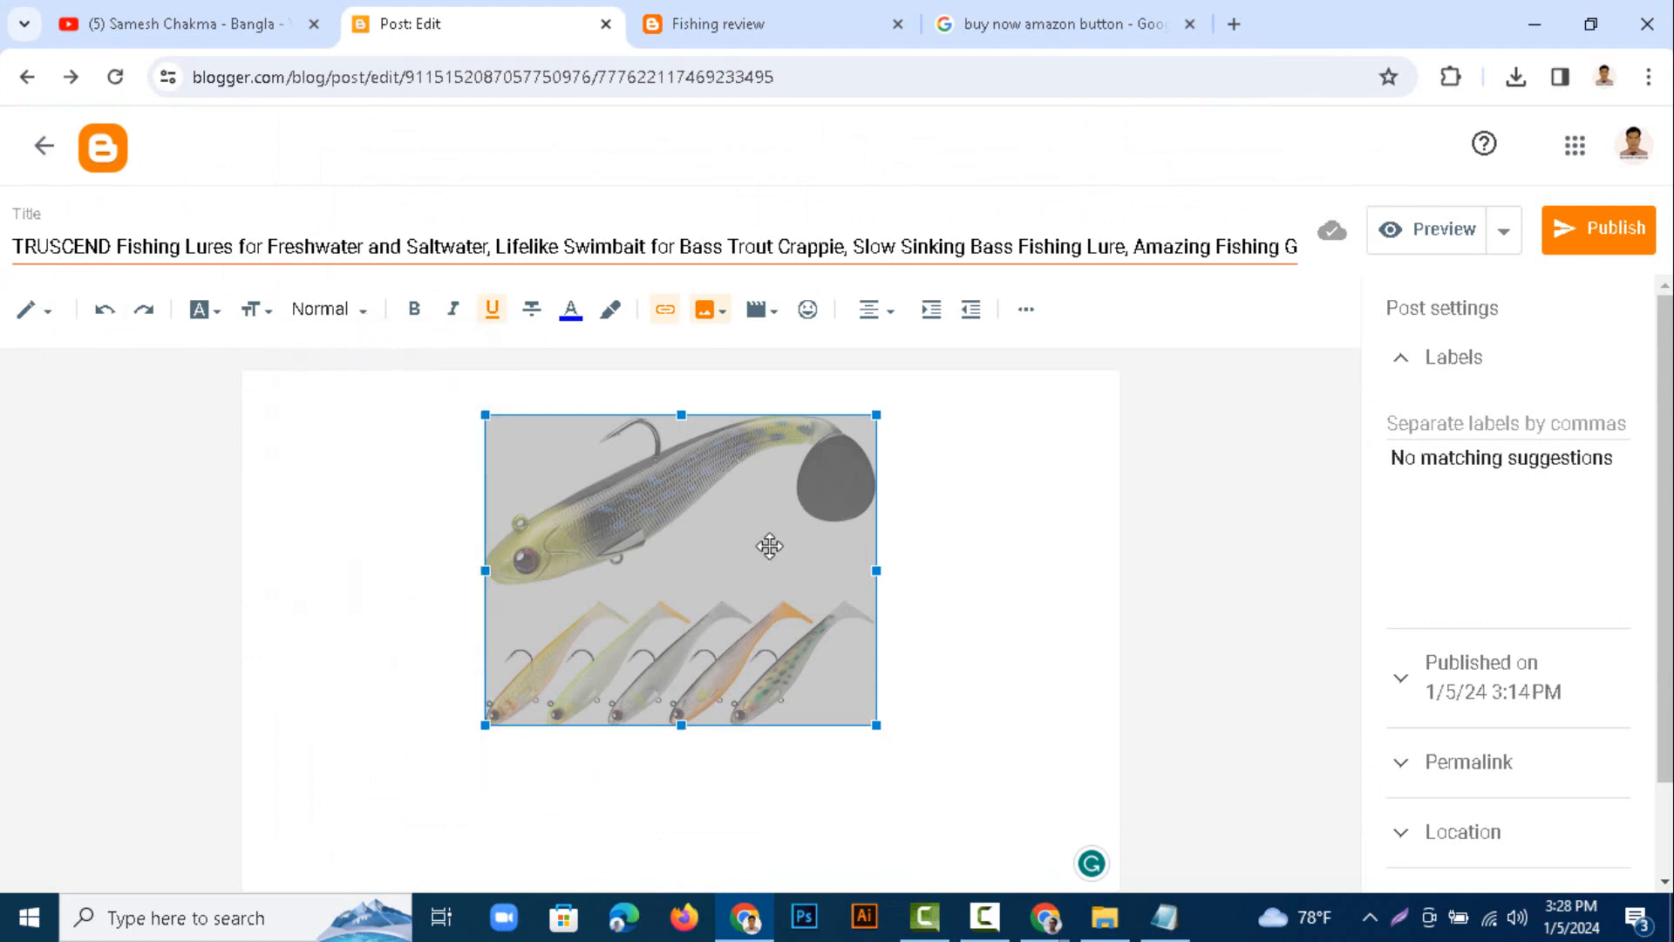
pyautogui.click(253, 310)
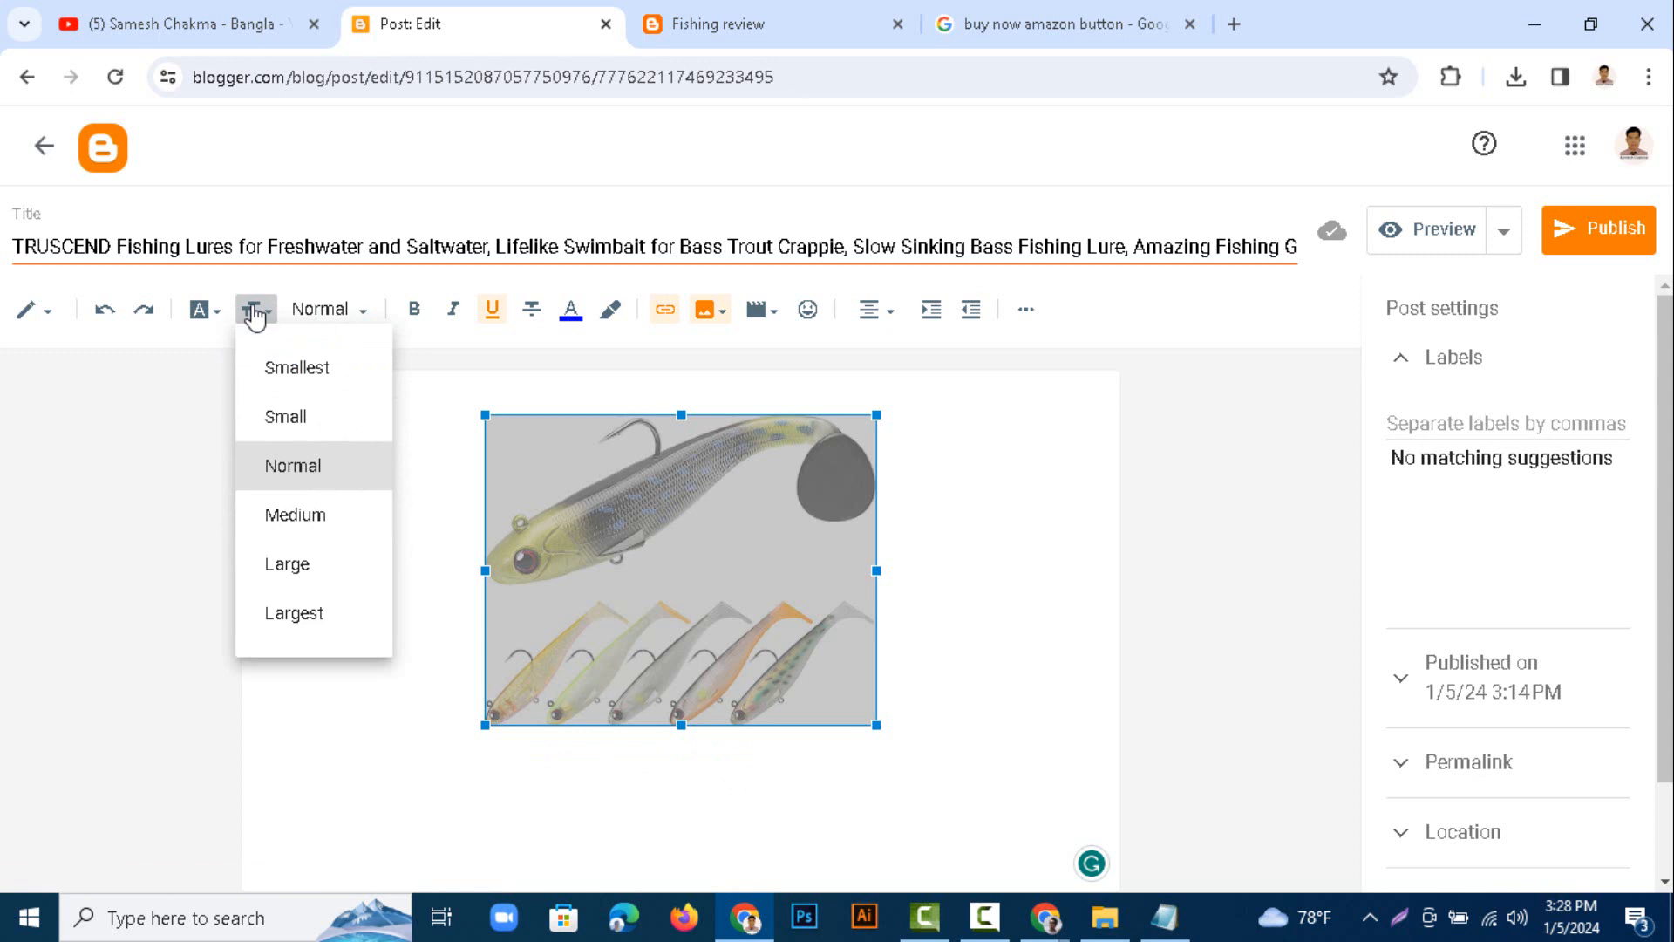
pyautogui.click(292, 572)
pyautogui.click(1000, 646)
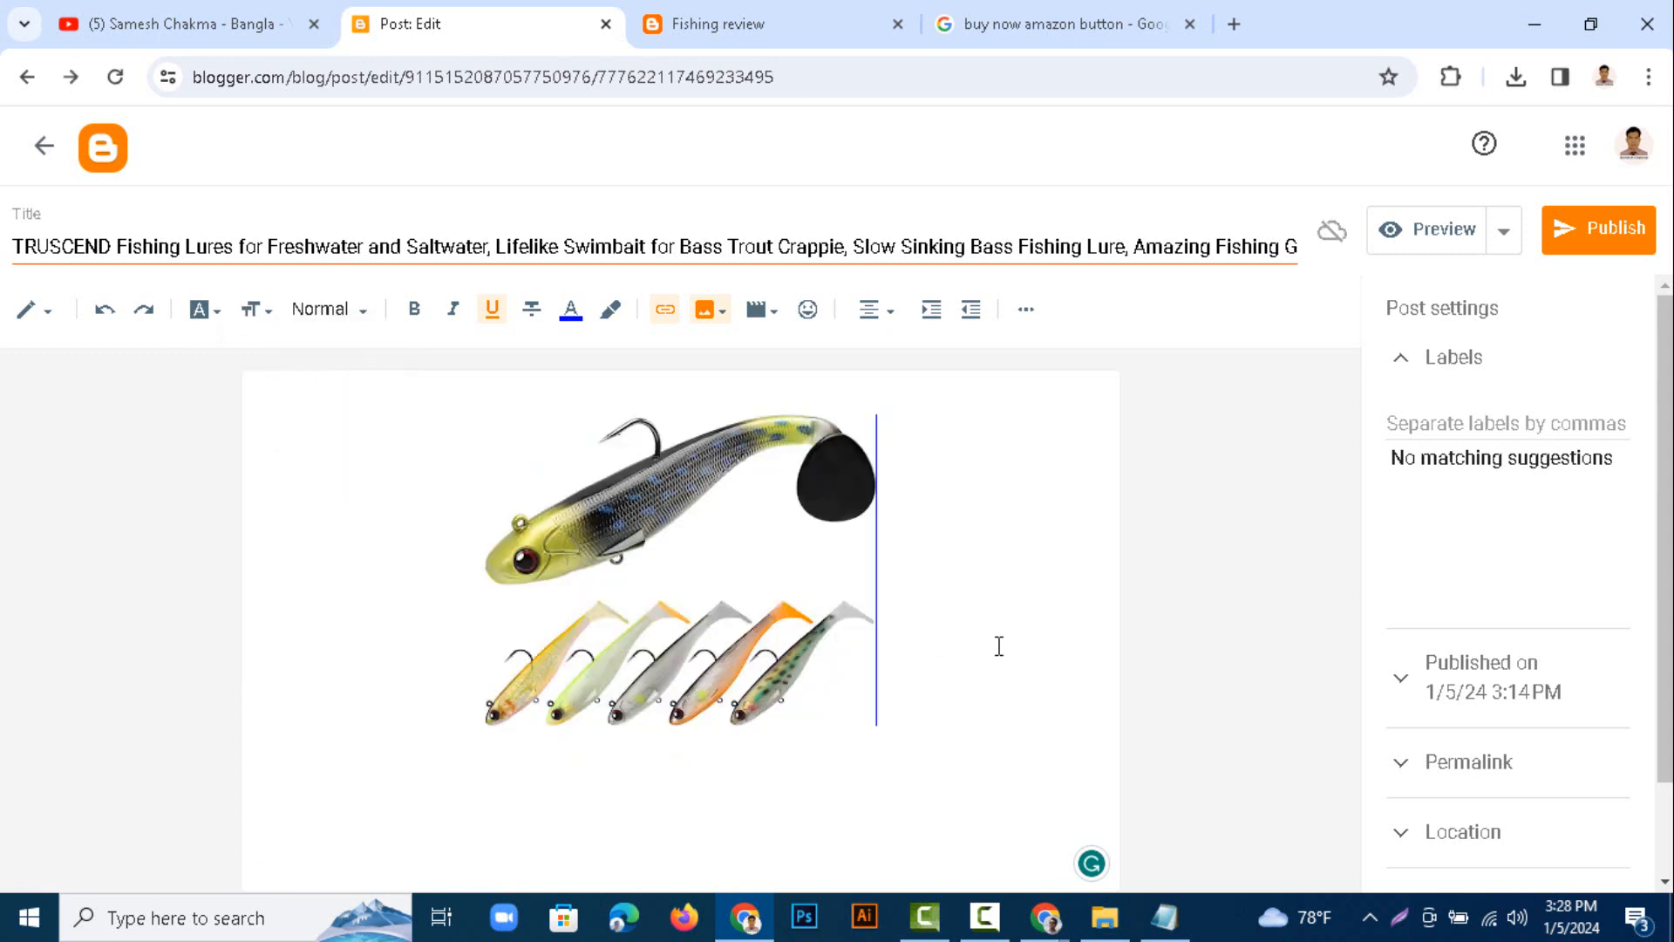
# - Add blank lines below the lure image in the post body and left-align the new line
pyautogui.click(778, 654)
pyautogui.click(967, 647)
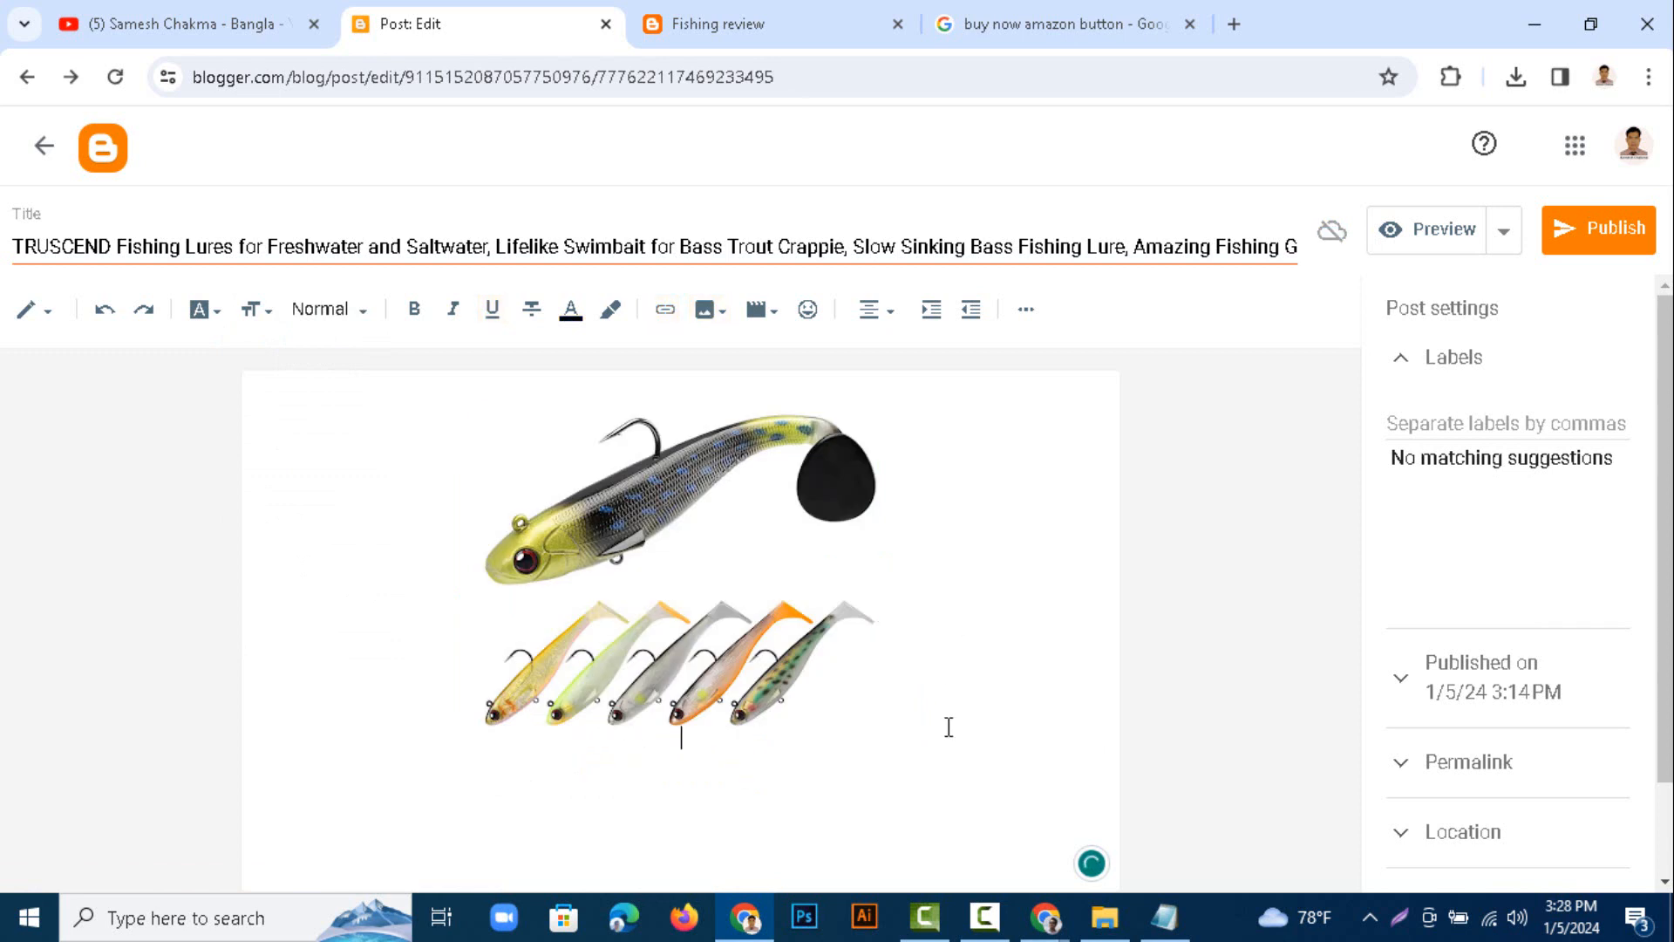
pyautogui.press('Return')
pyautogui.press('Return')
pyautogui.click(870, 323)
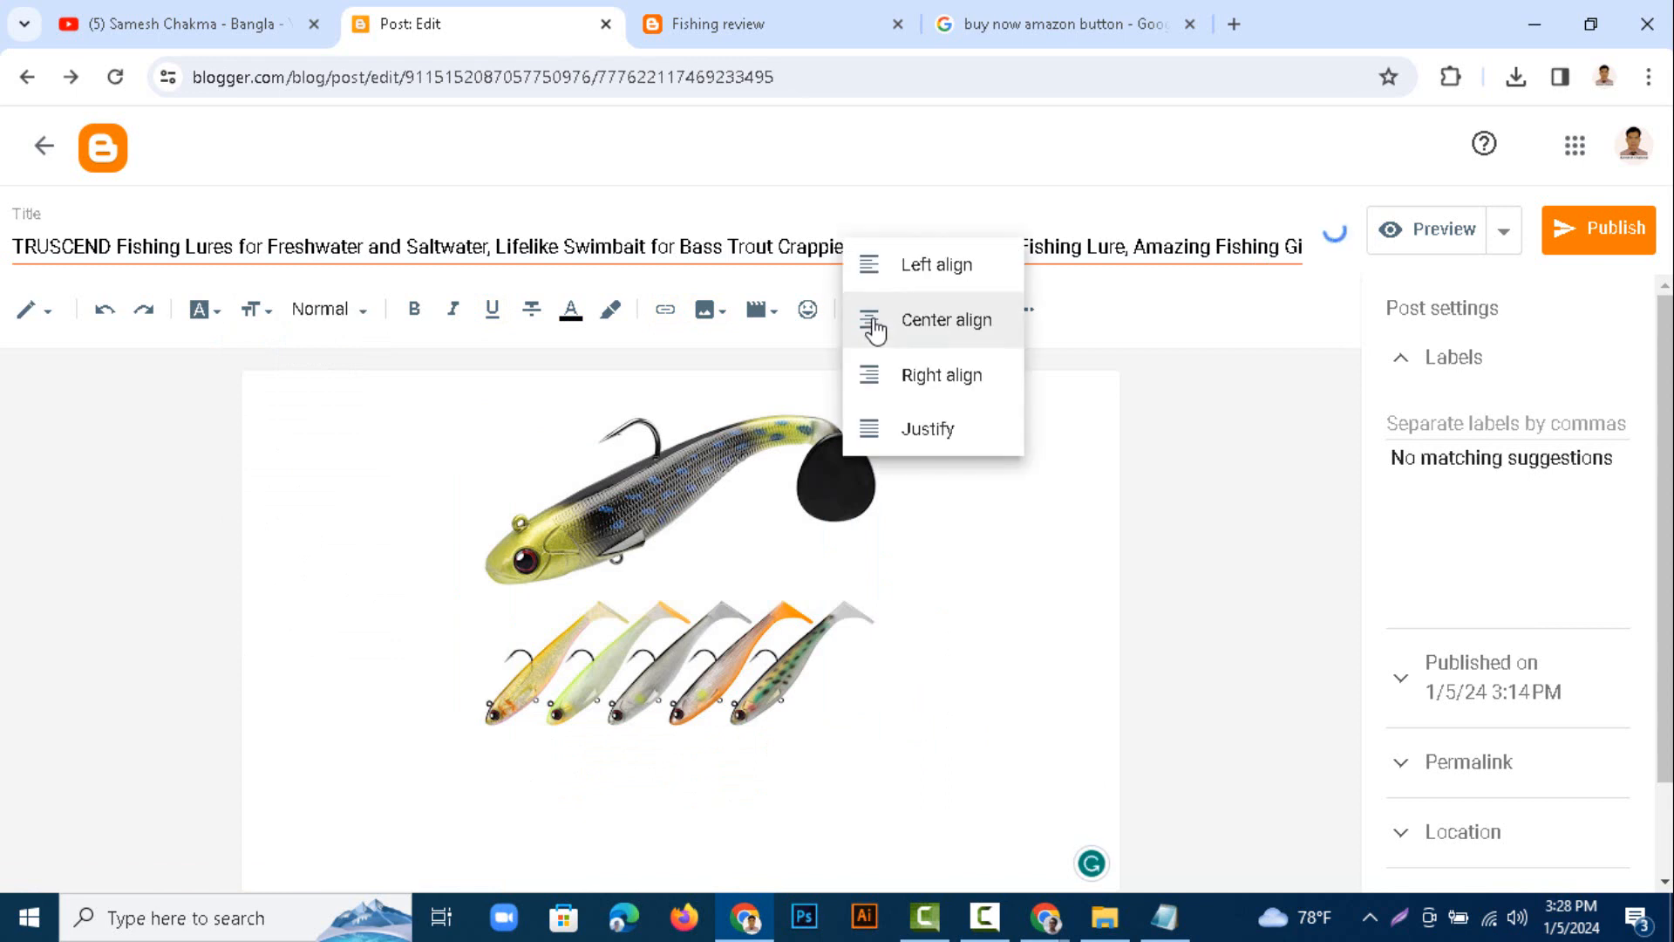
pyautogui.click(879, 272)
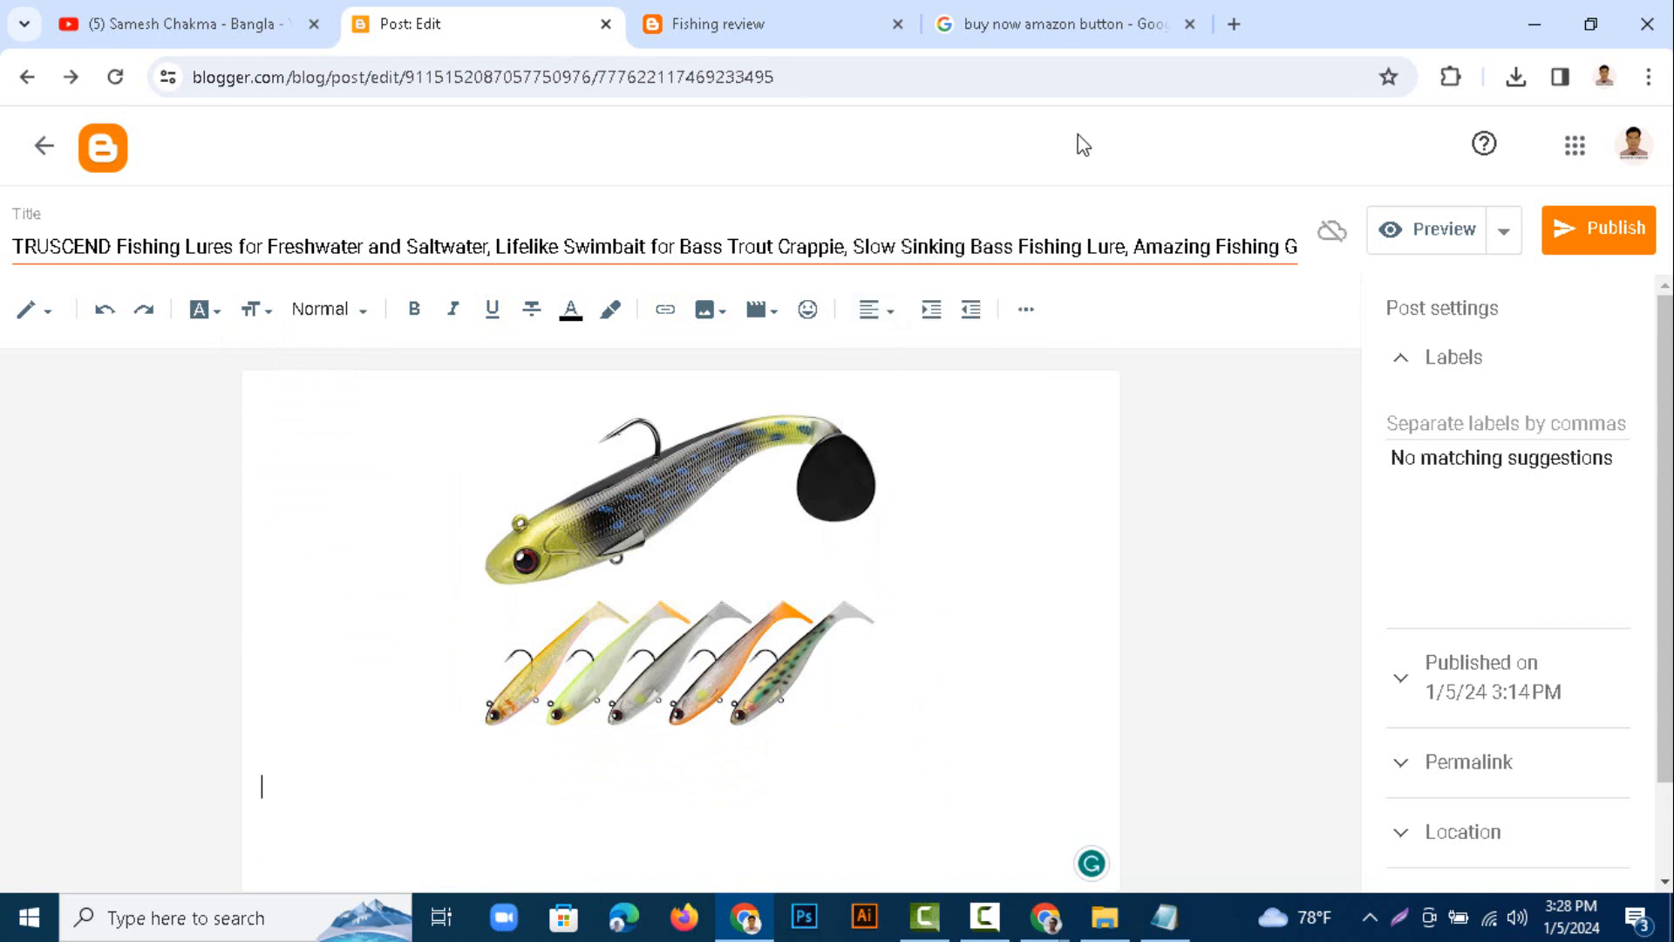
# - Switch to the Amazon product page and copy the specification table from Color through Target Species
pyautogui.click(1045, 916)
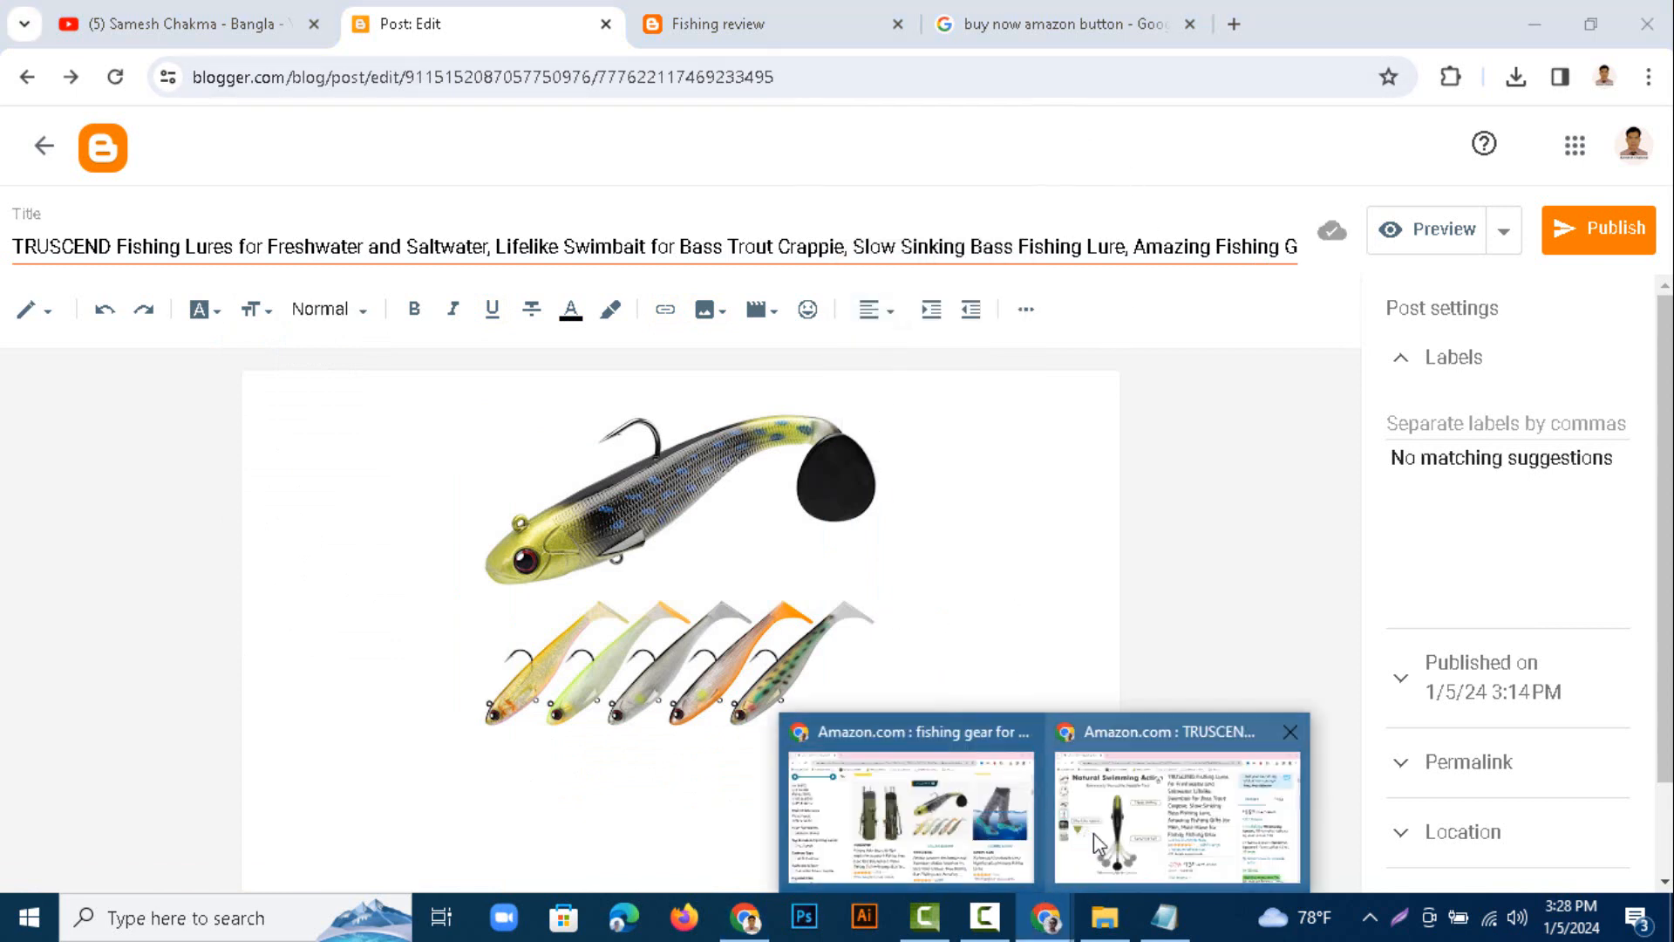
pyautogui.click(1153, 836)
pyautogui.scroll(3, 941, 479)
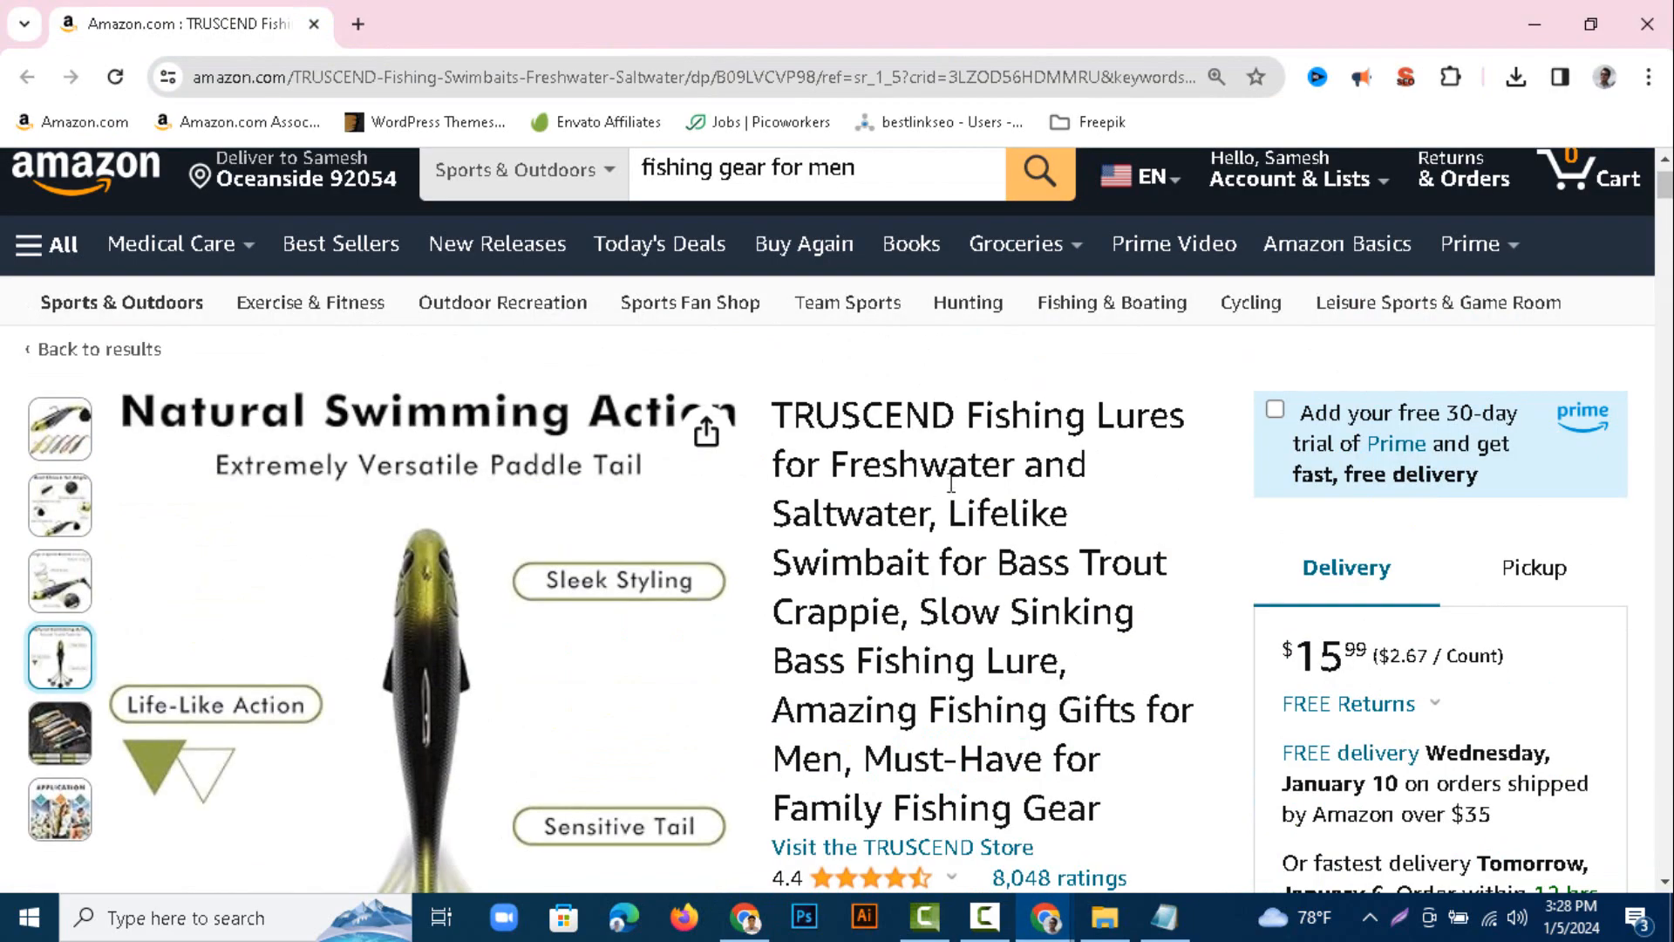
pyautogui.scroll(-6, 959, 515)
pyautogui.scroll(1, 950, 524)
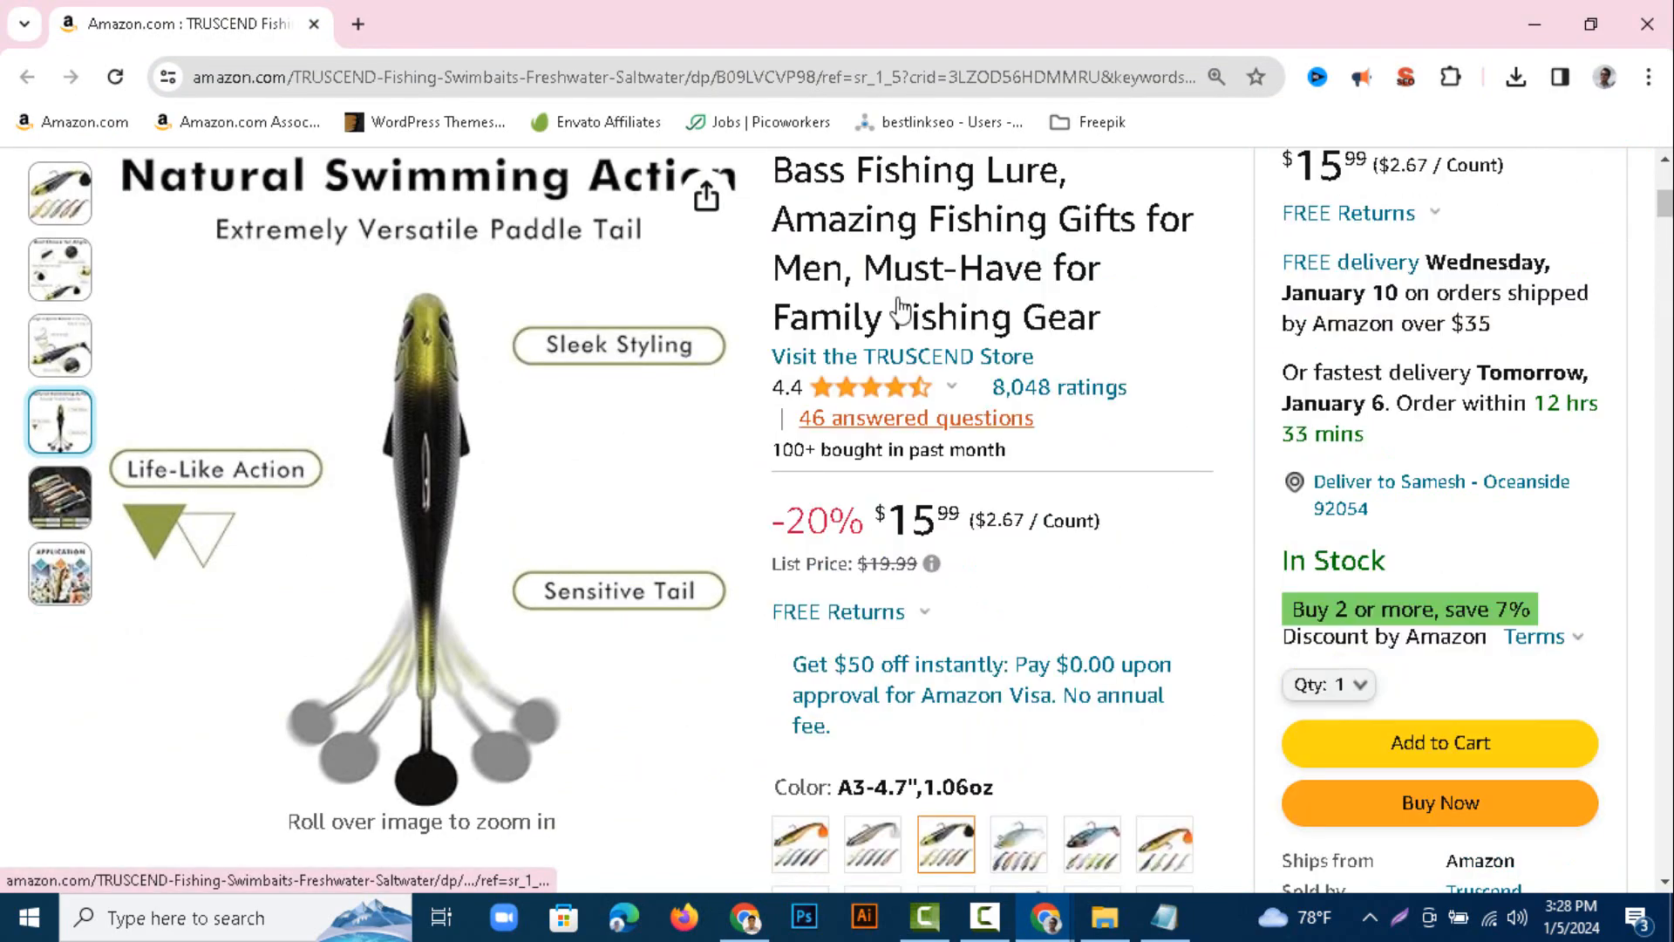
pyautogui.scroll(-2, 1016, 497)
pyautogui.scroll(-3, 1016, 497)
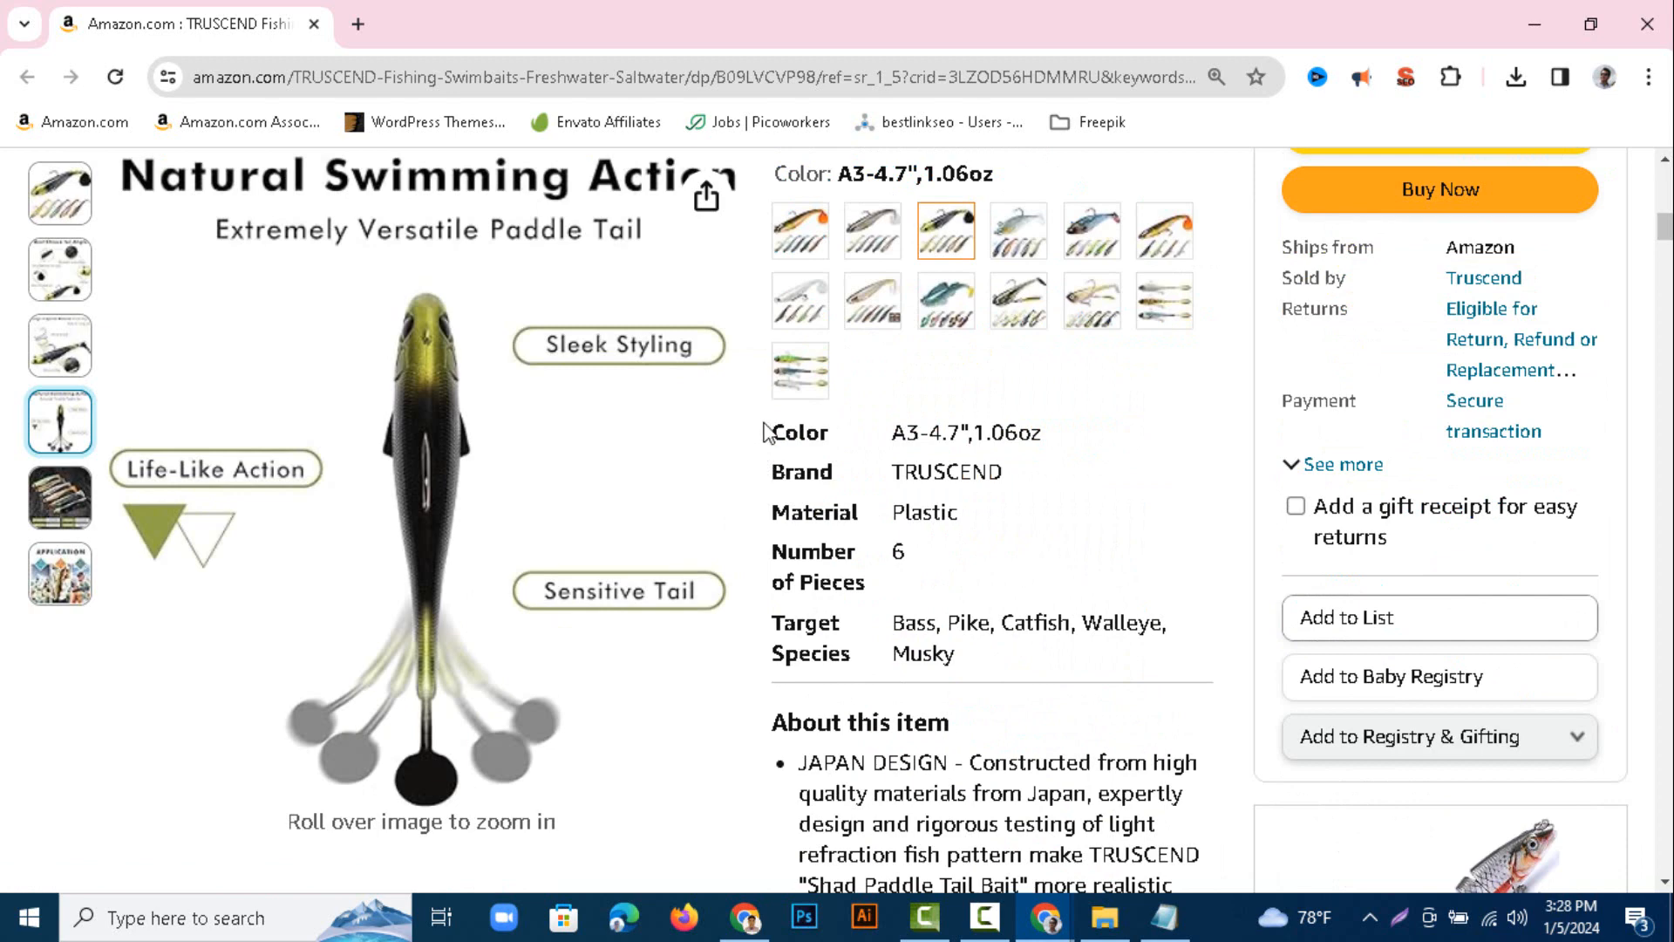
pyautogui.moveTo(764, 430); pyautogui.dragTo(994, 660)
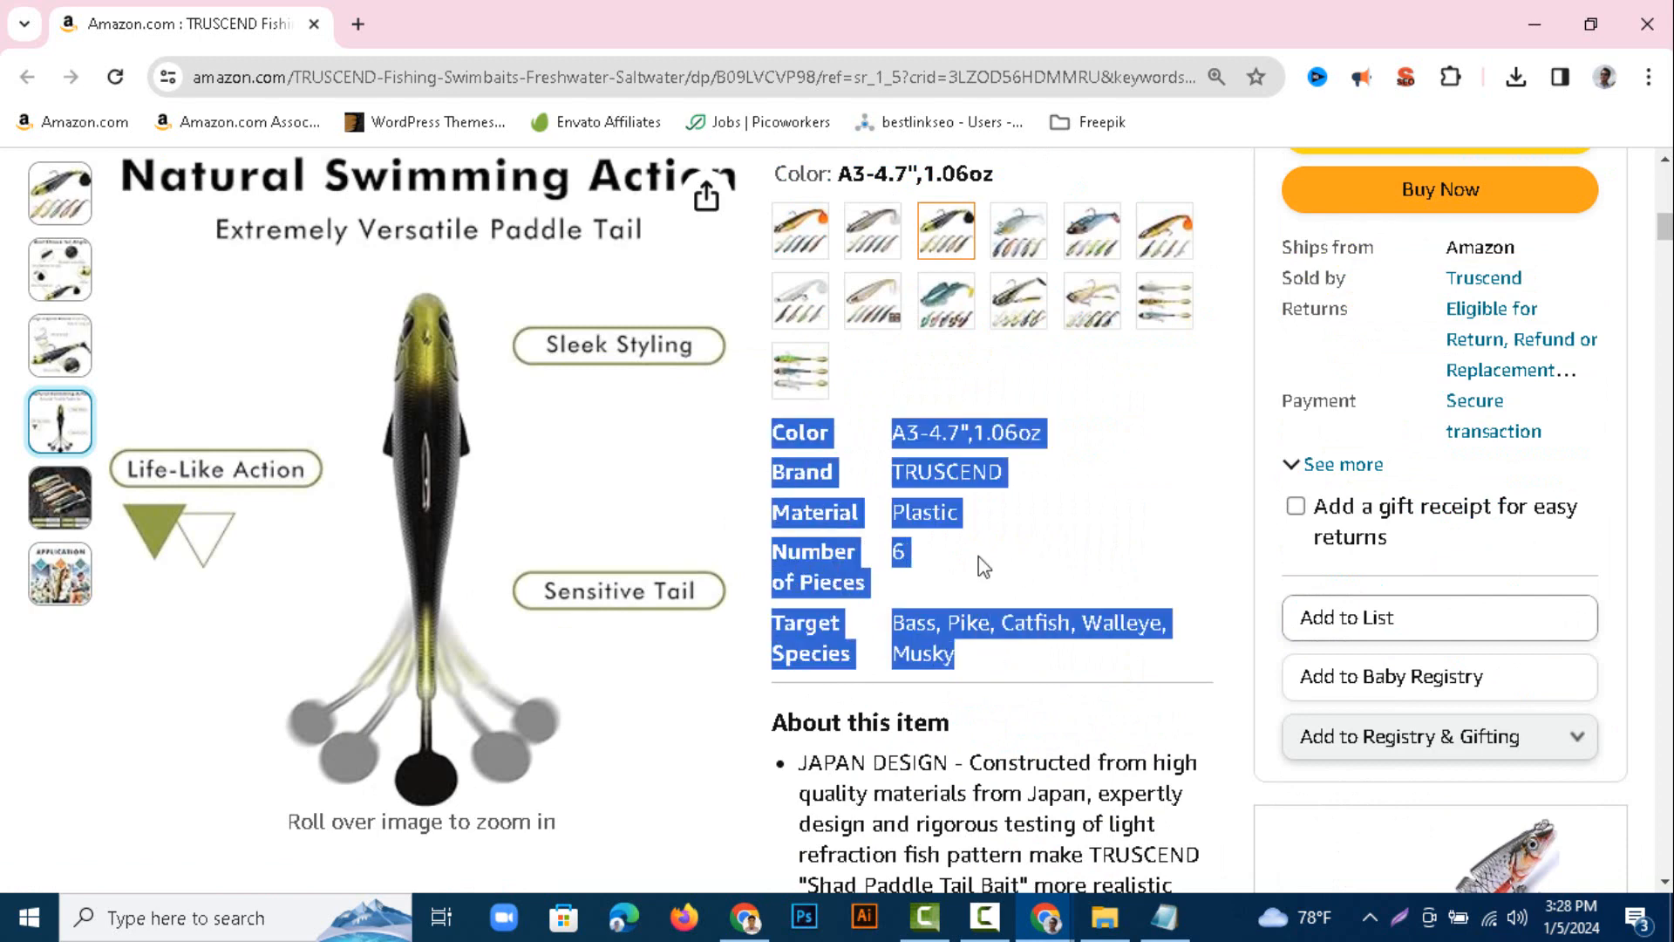
pyautogui.rightClick(977, 462)
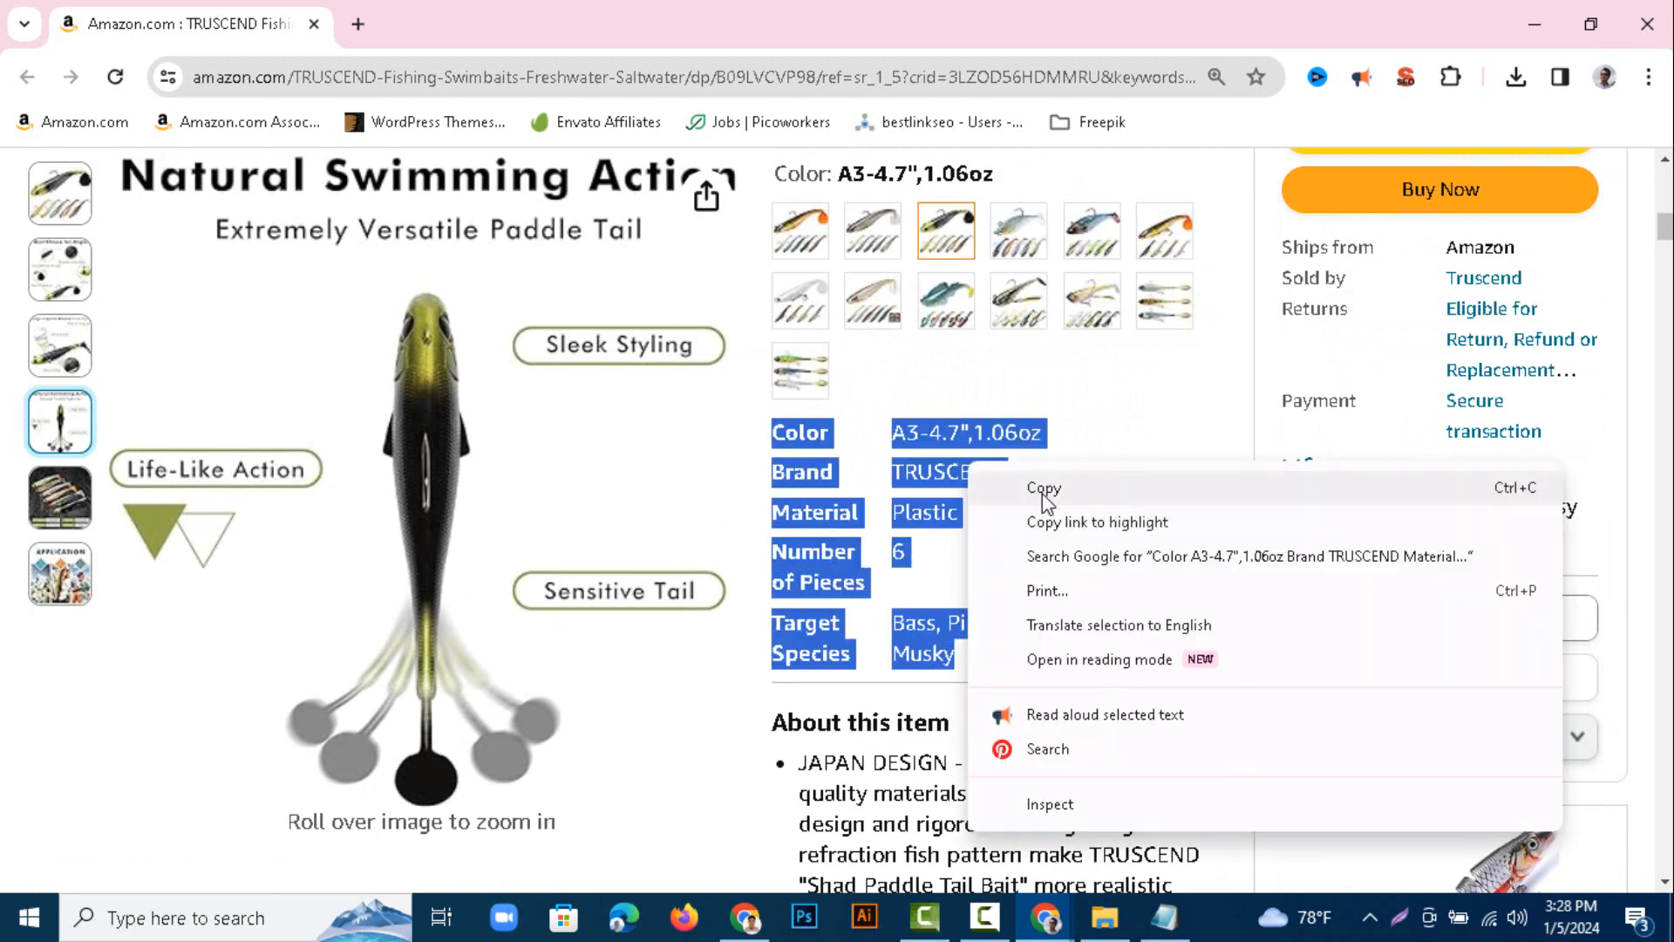
pyautogui.click(1038, 487)
# - Return to the Blogger post, add the heading "Feature:" below the image, and paste the copied specification table under it
pyautogui.click(745, 917)
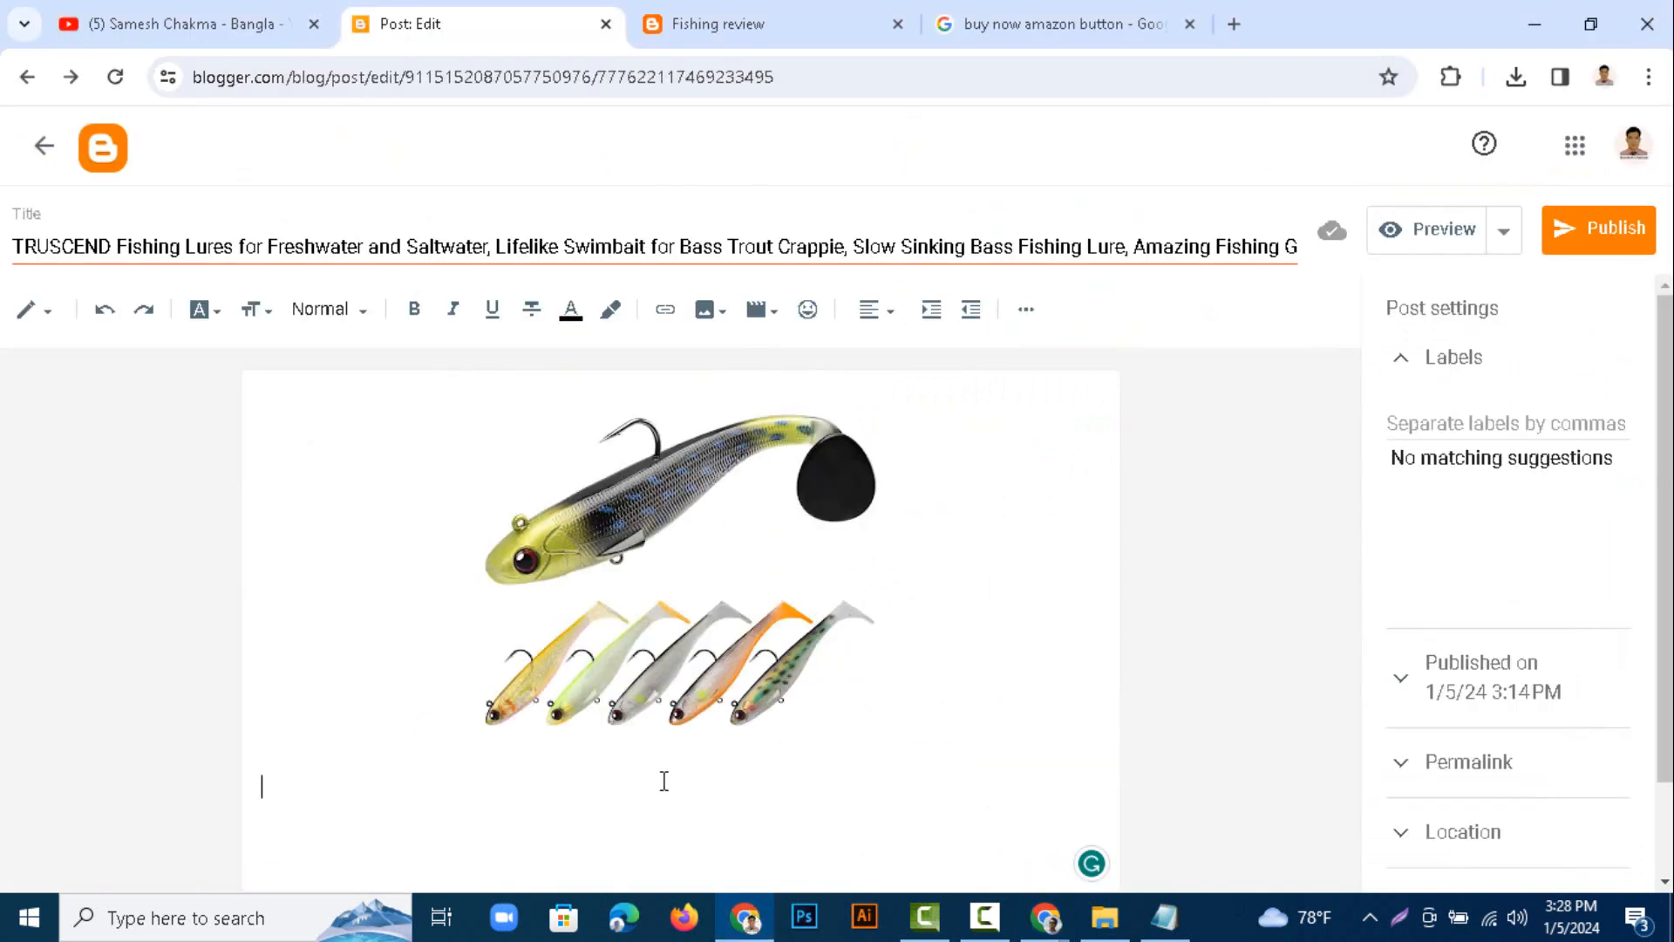
pyautogui.rightClick(606, 787)
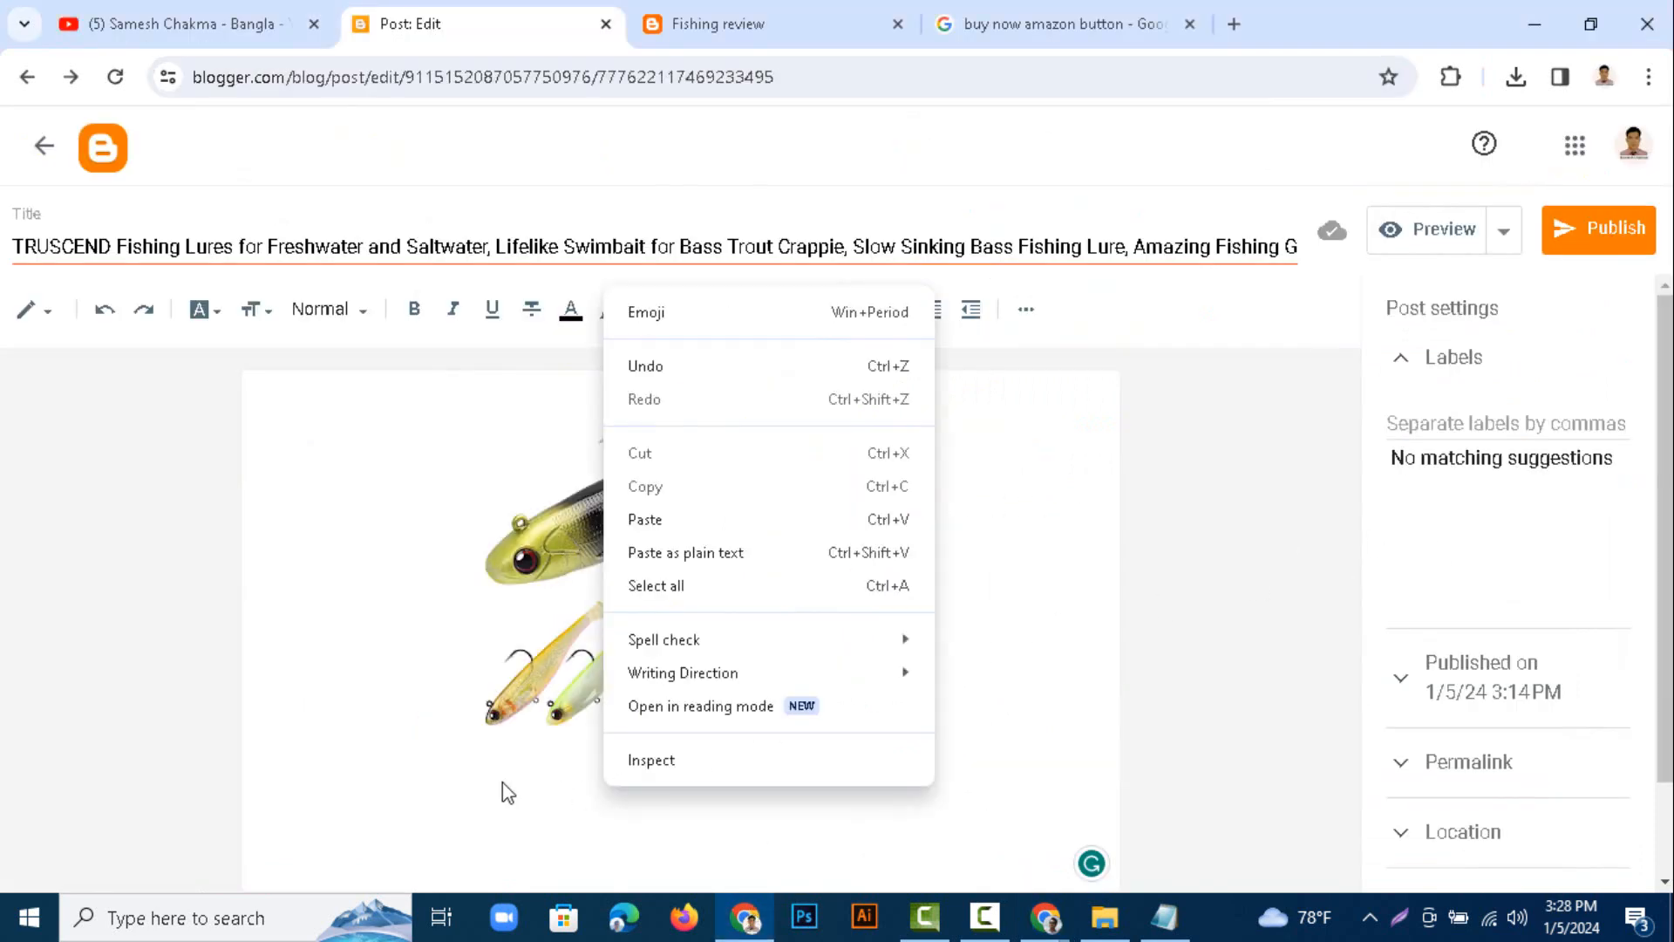
pyautogui.click(496, 782)
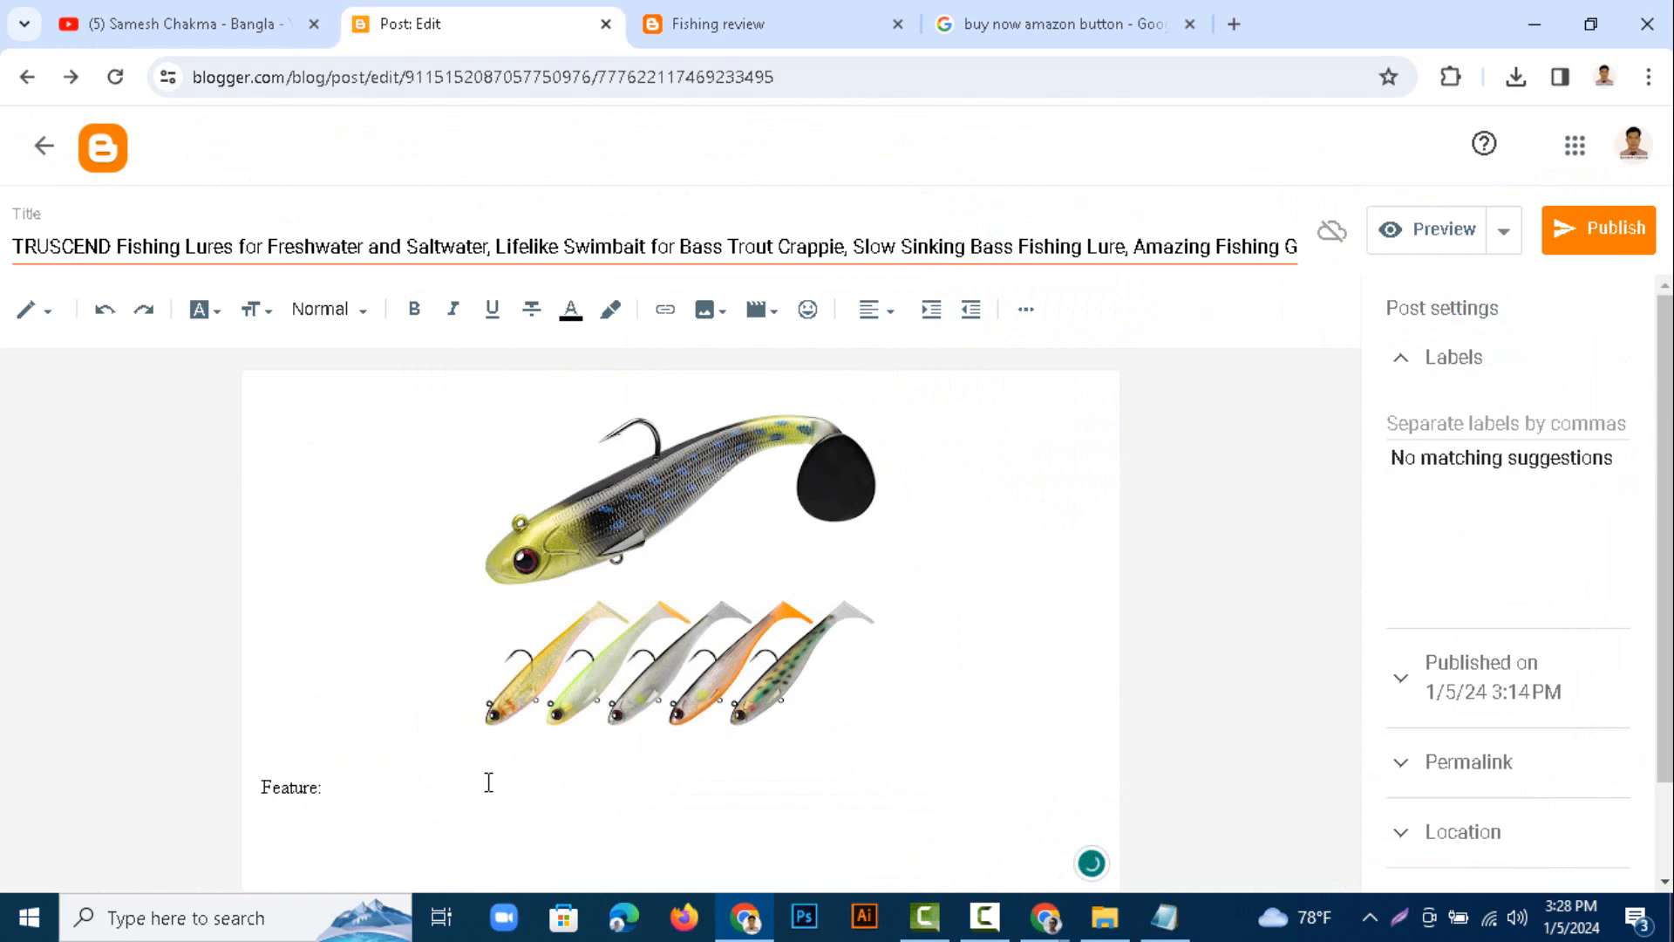
pyautogui.rightClick(352, 812)
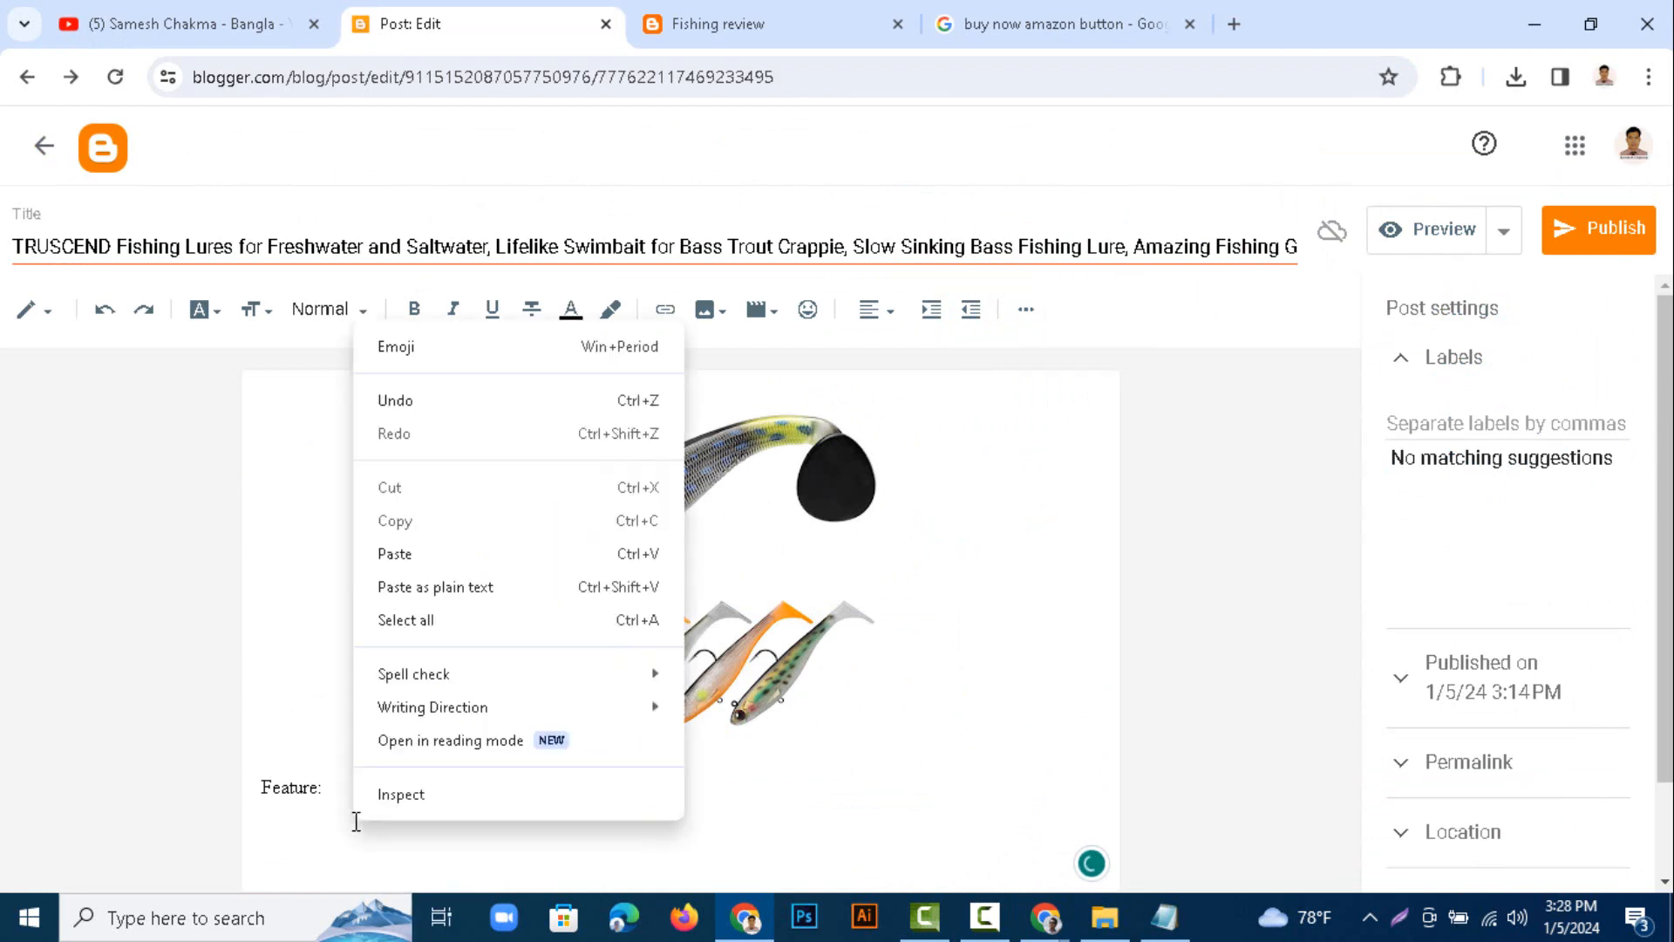
pyautogui.click(407, 583)
pyautogui.hotkey('ctrl', 'v')
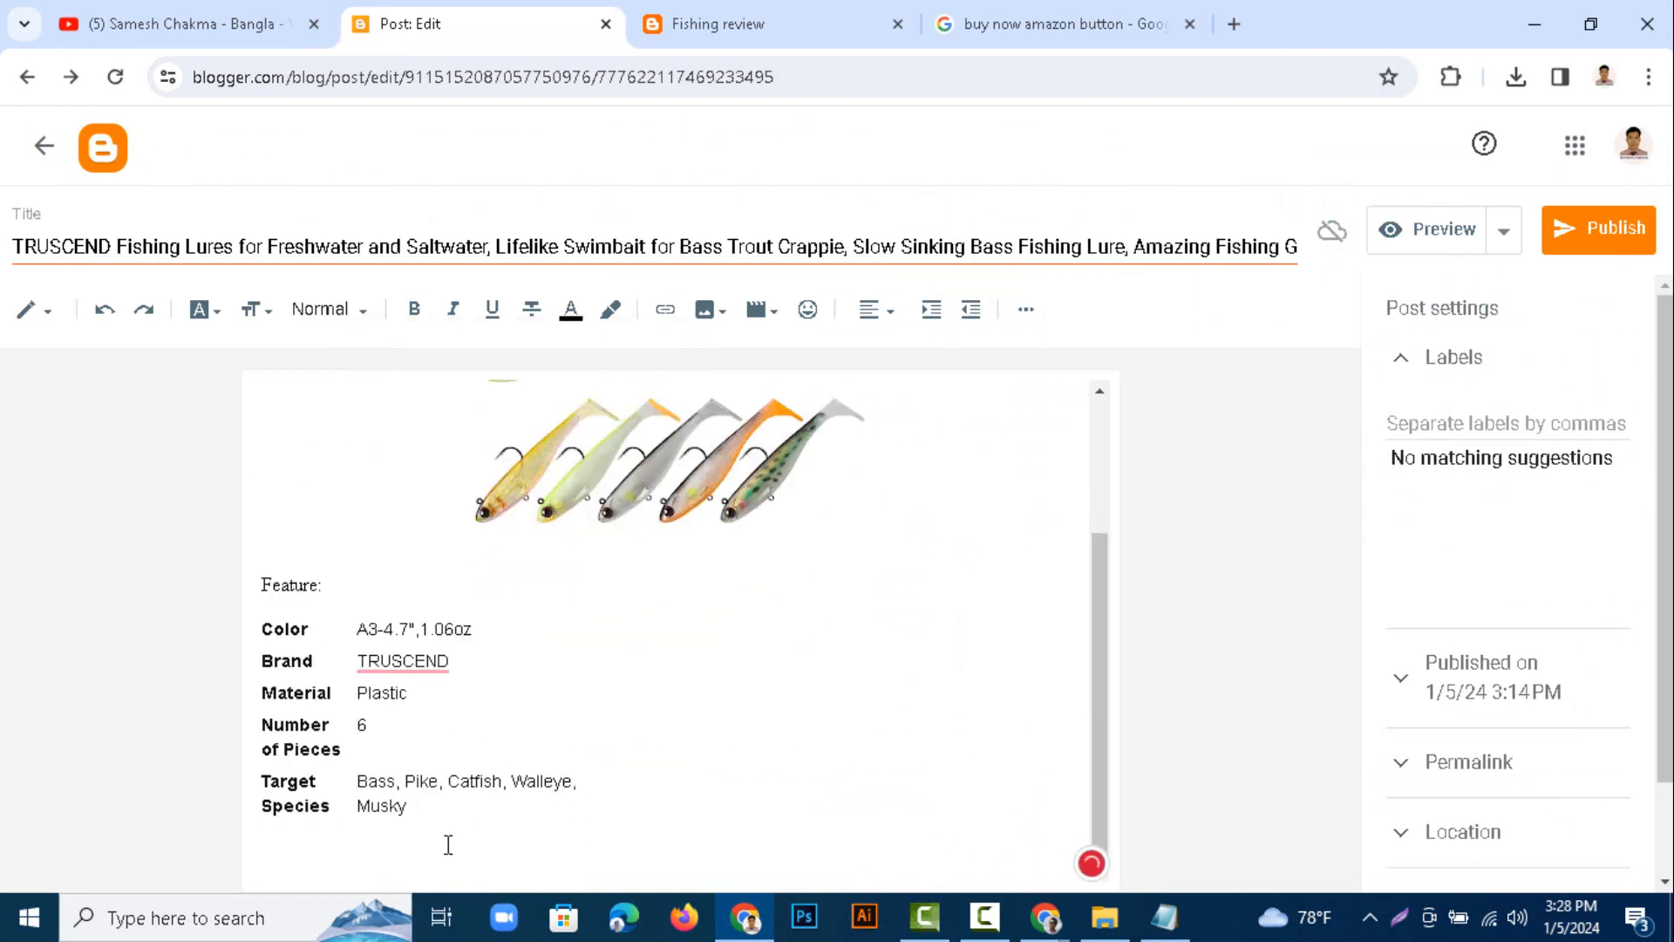
# - Try center alignment on the Feature heading and specification table, and undo it
pyautogui.moveTo(427, 833); pyautogui.dragTo(254, 587)
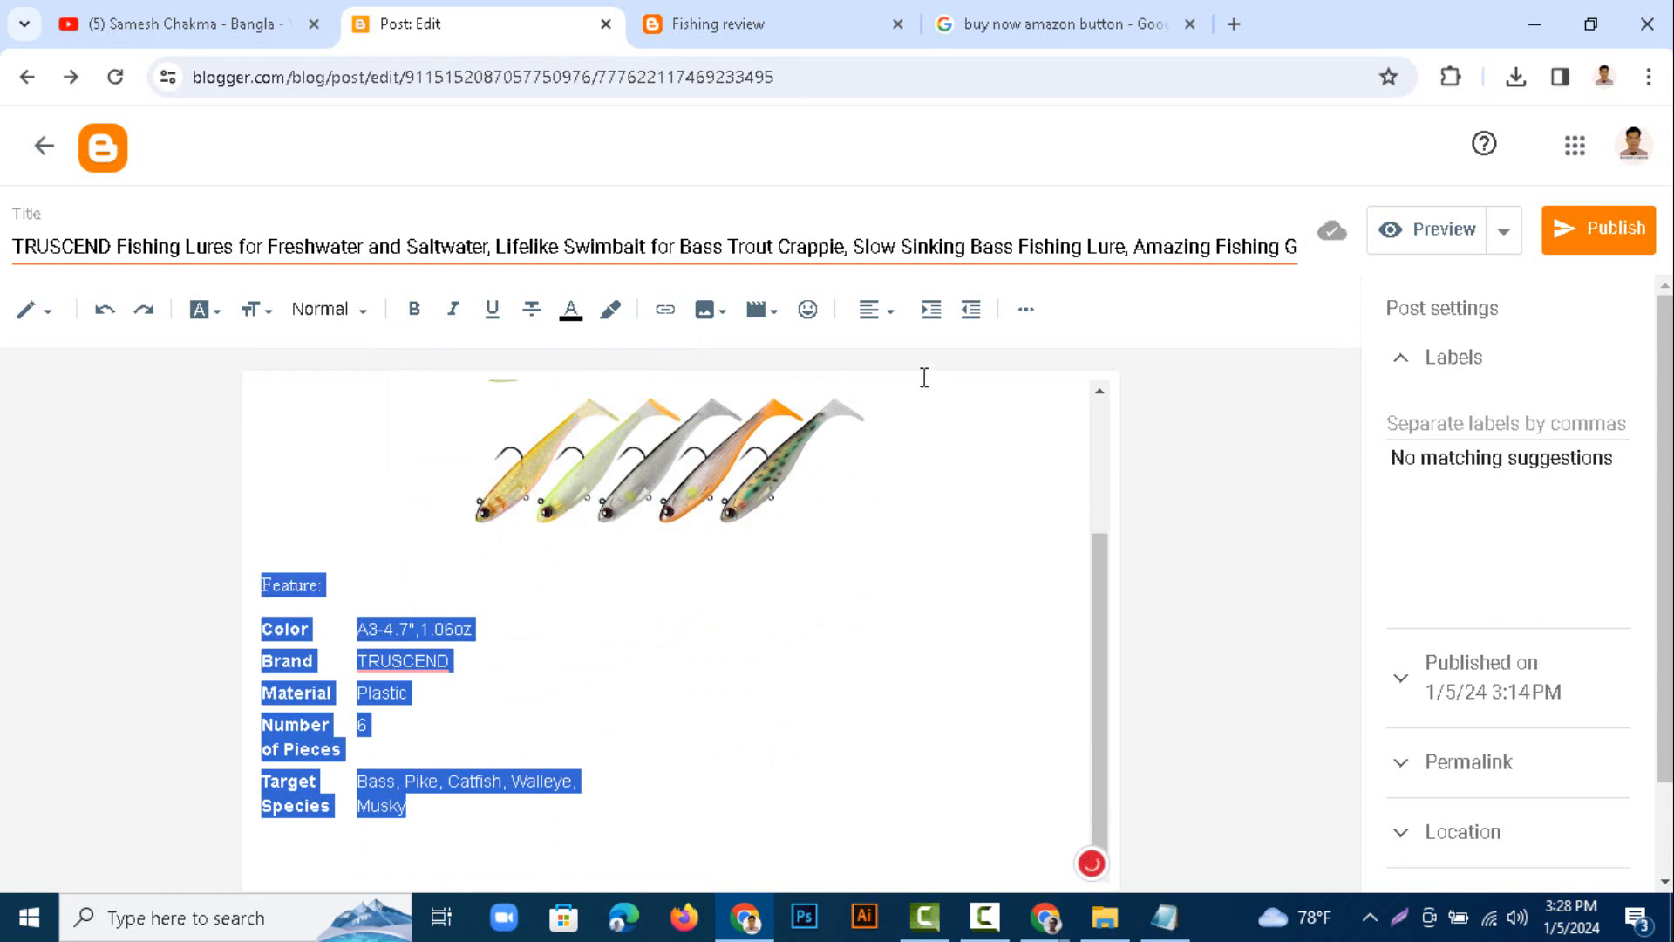
pyautogui.click(881, 316)
pyautogui.click(882, 389)
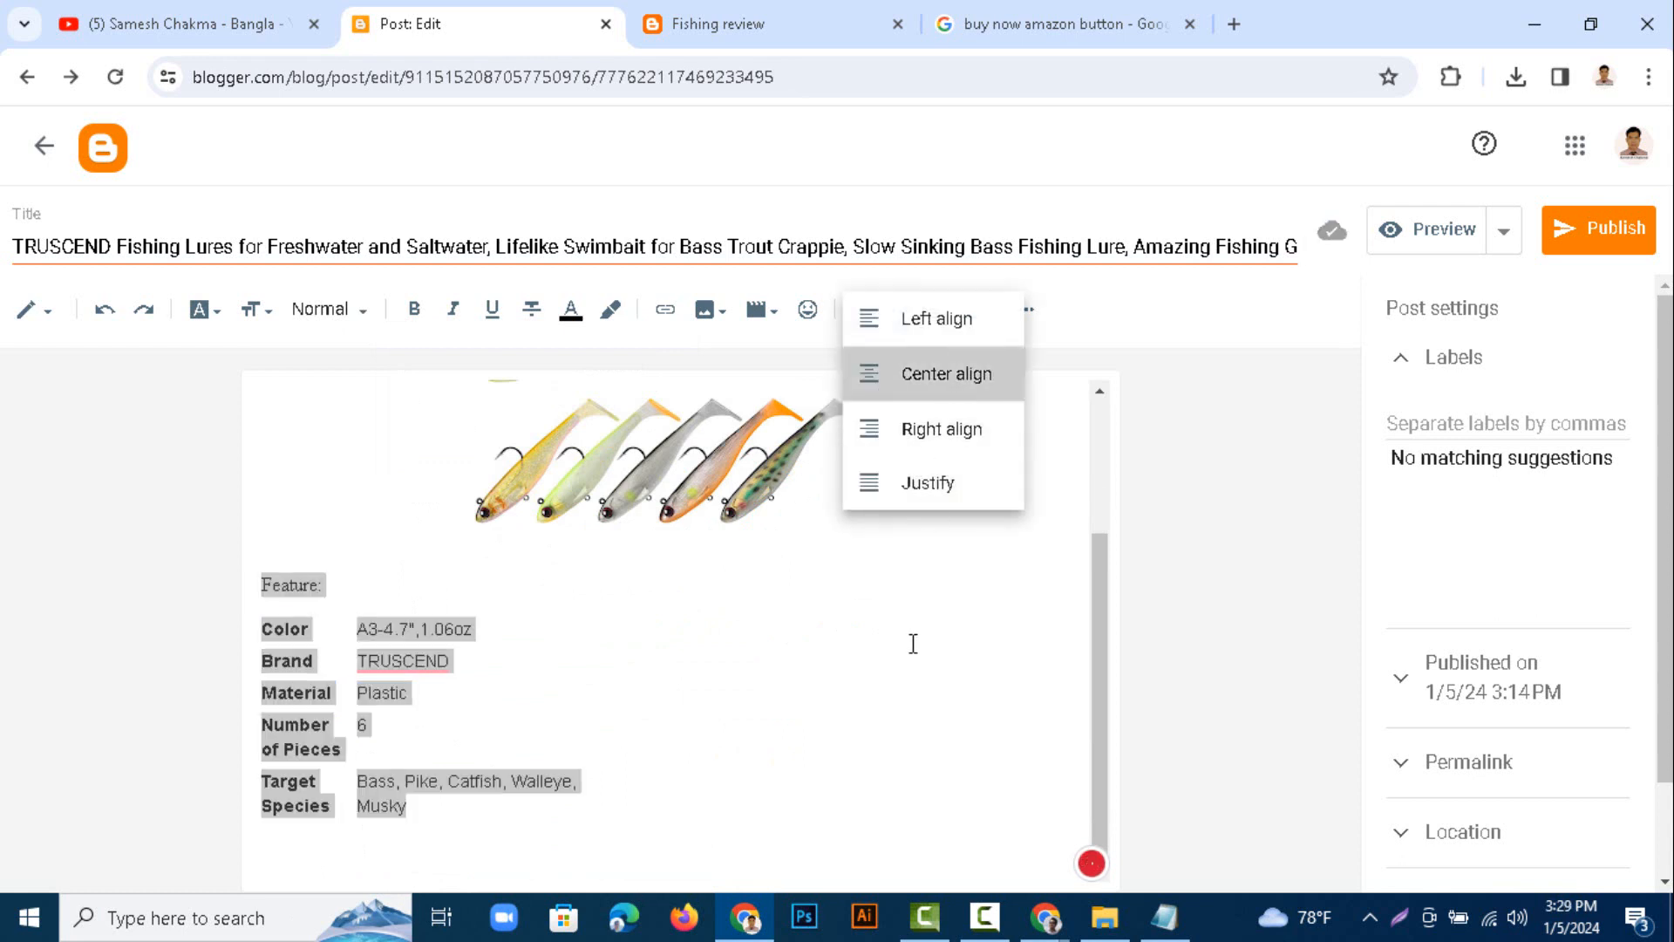
pyautogui.click(847, 780)
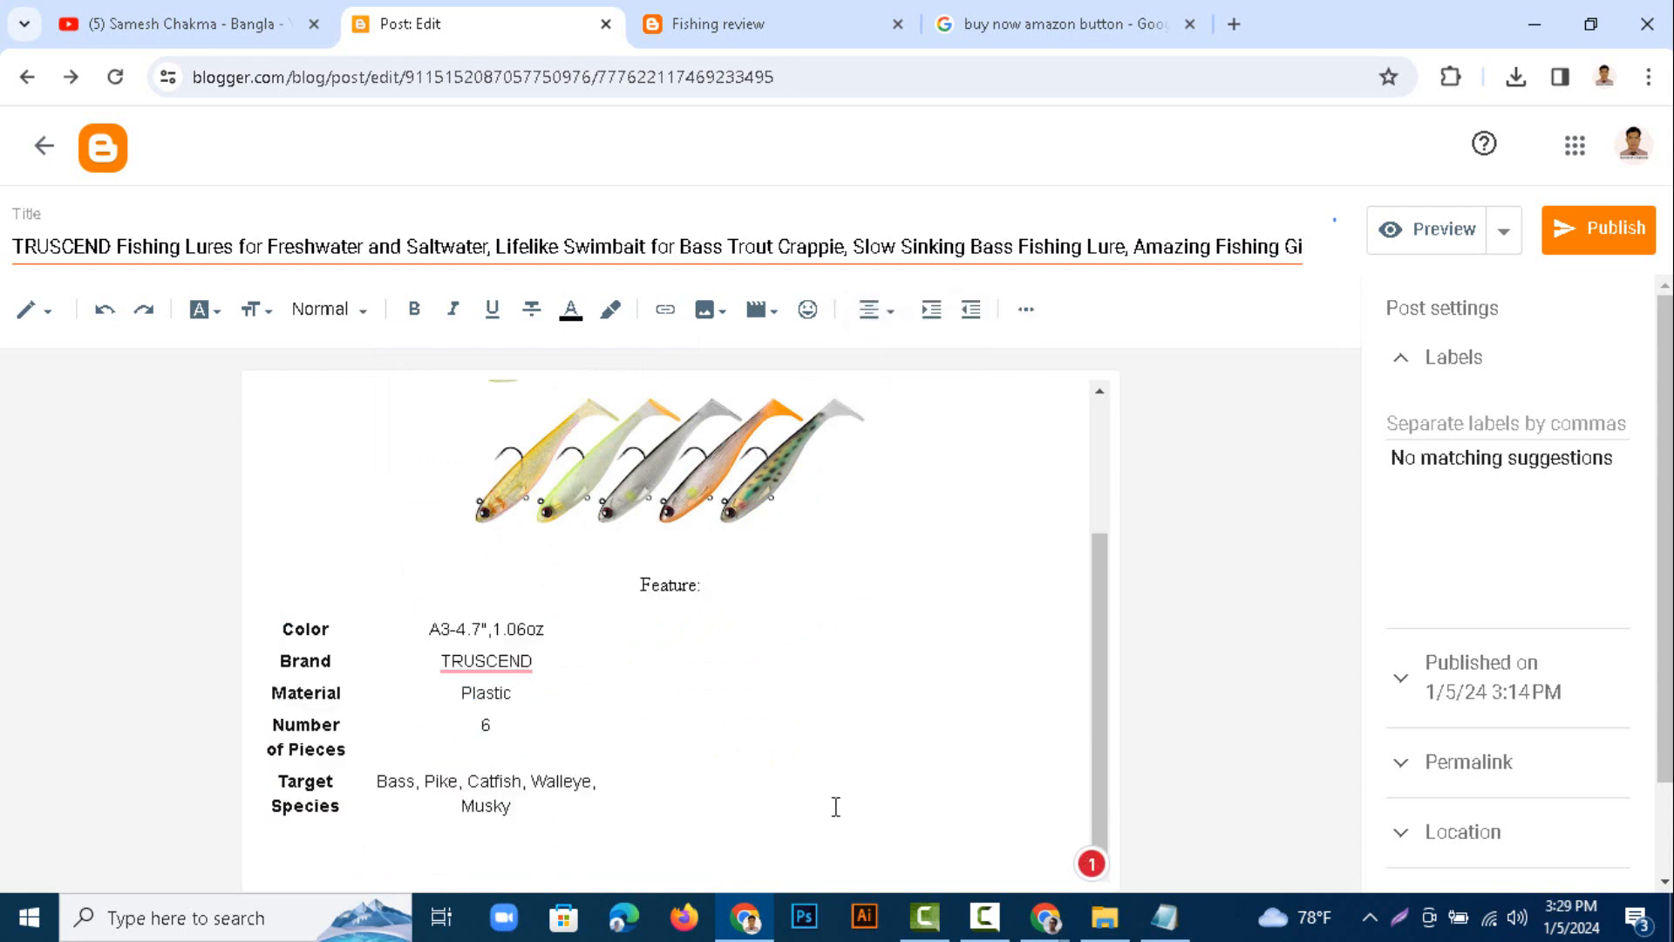
pyautogui.hotkey('ctrl', 'z')
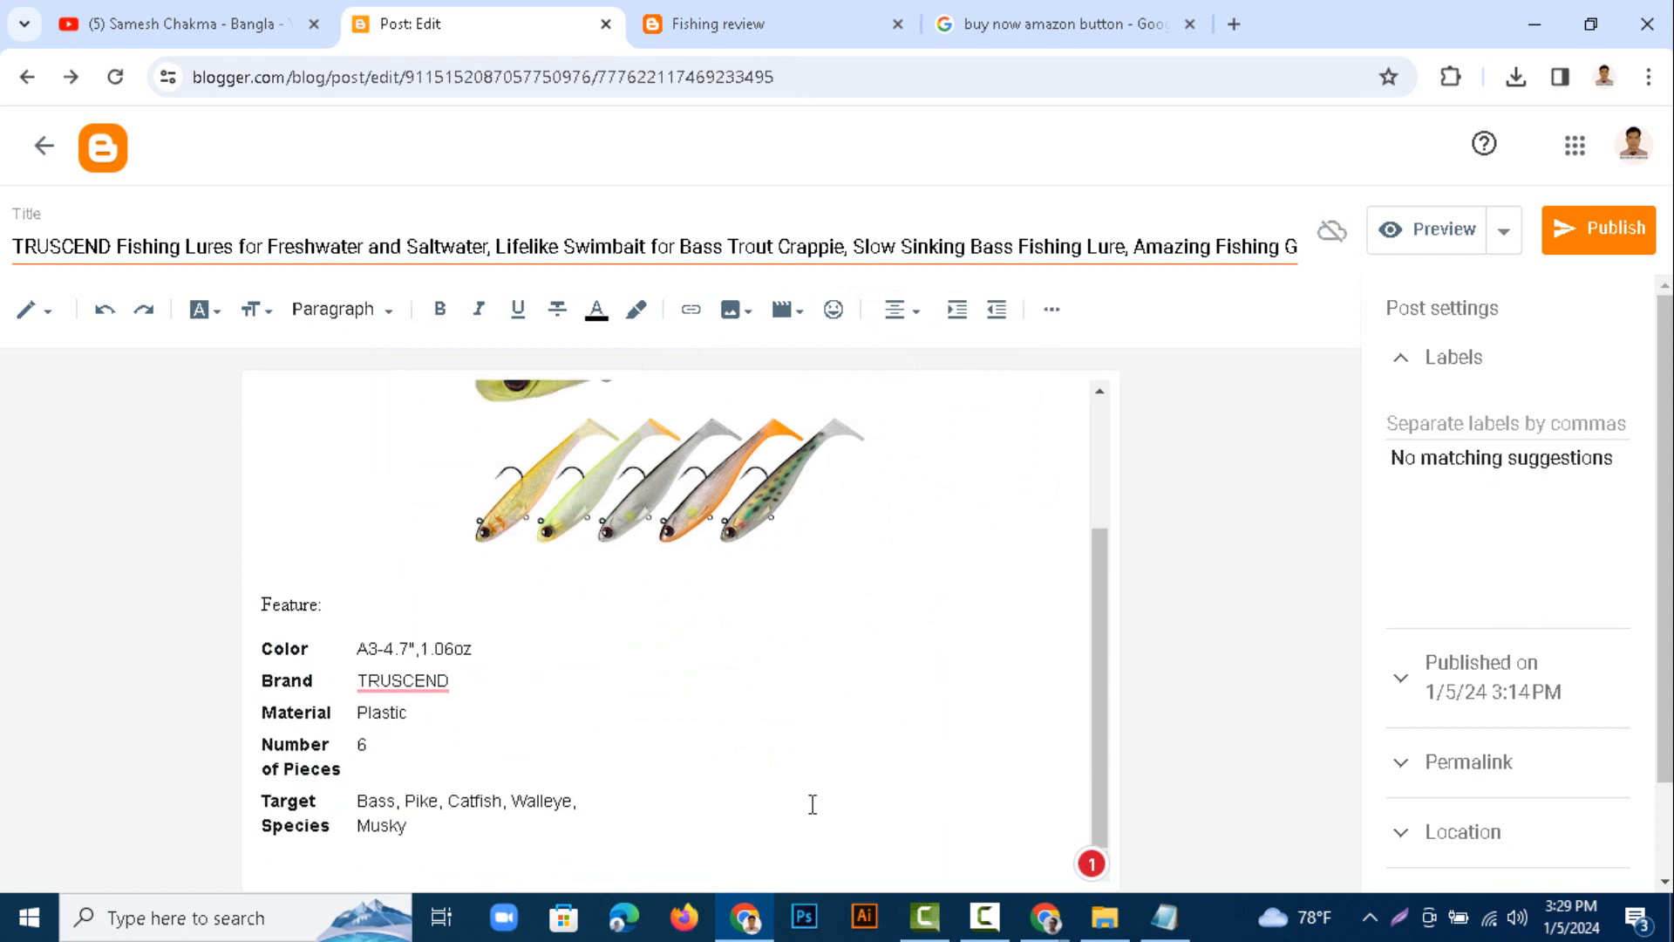
# - Add blank lines below the specification table in the post body
pyautogui.scroll(-1, 723, 810)
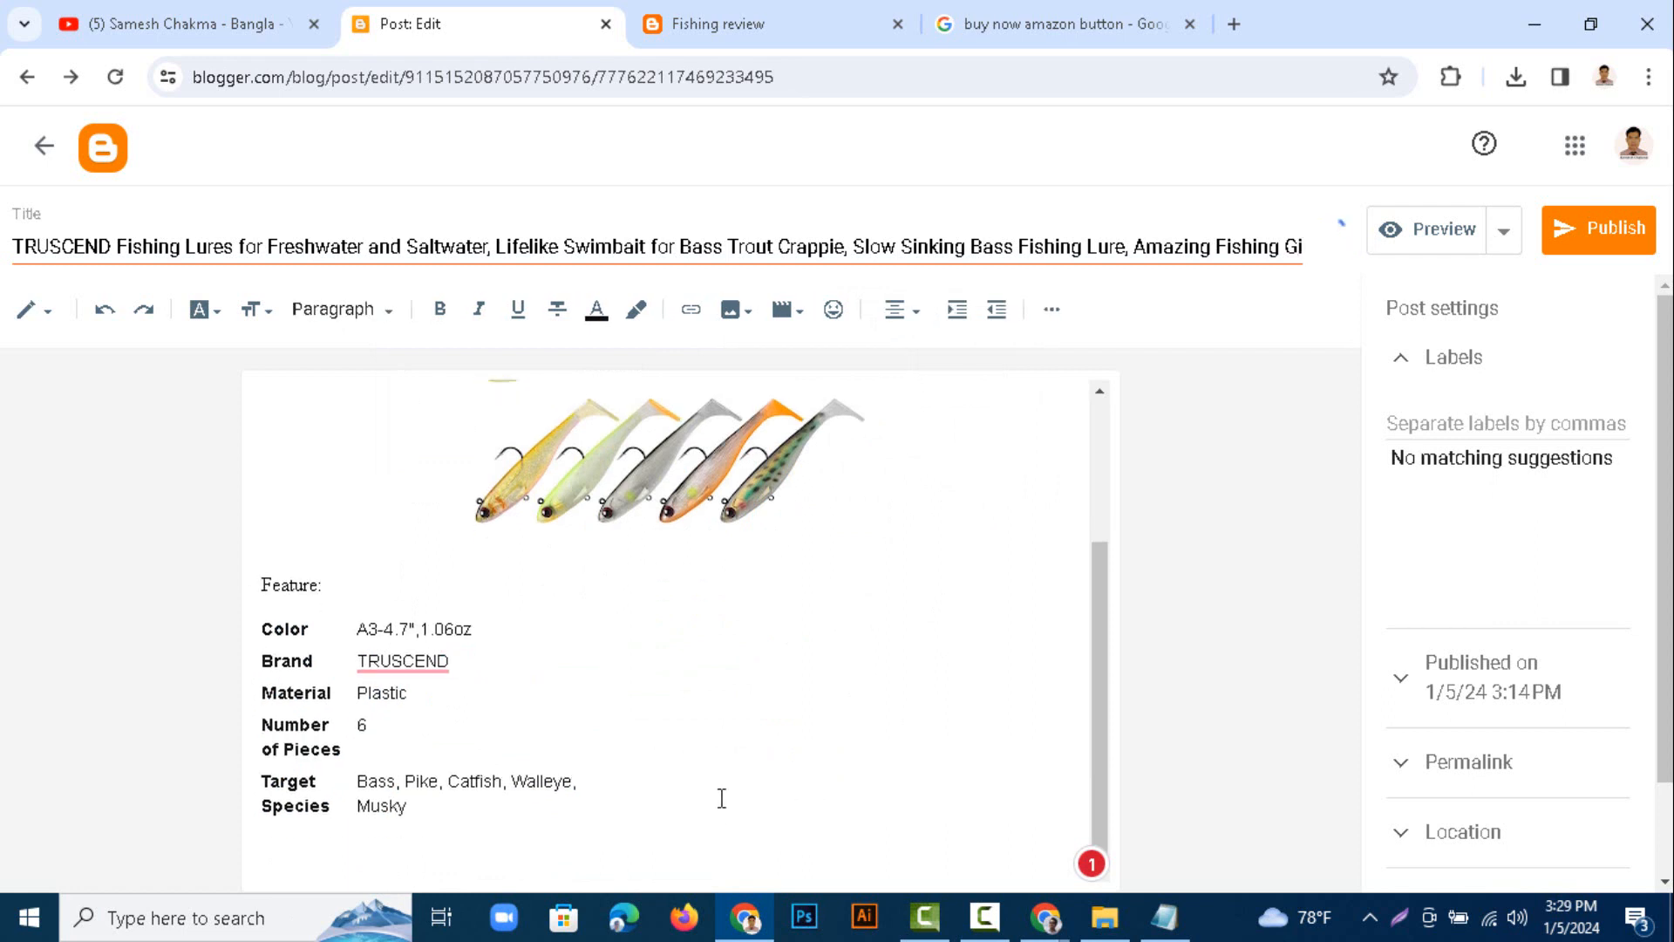
pyautogui.press('Return')
pyautogui.press('Return')
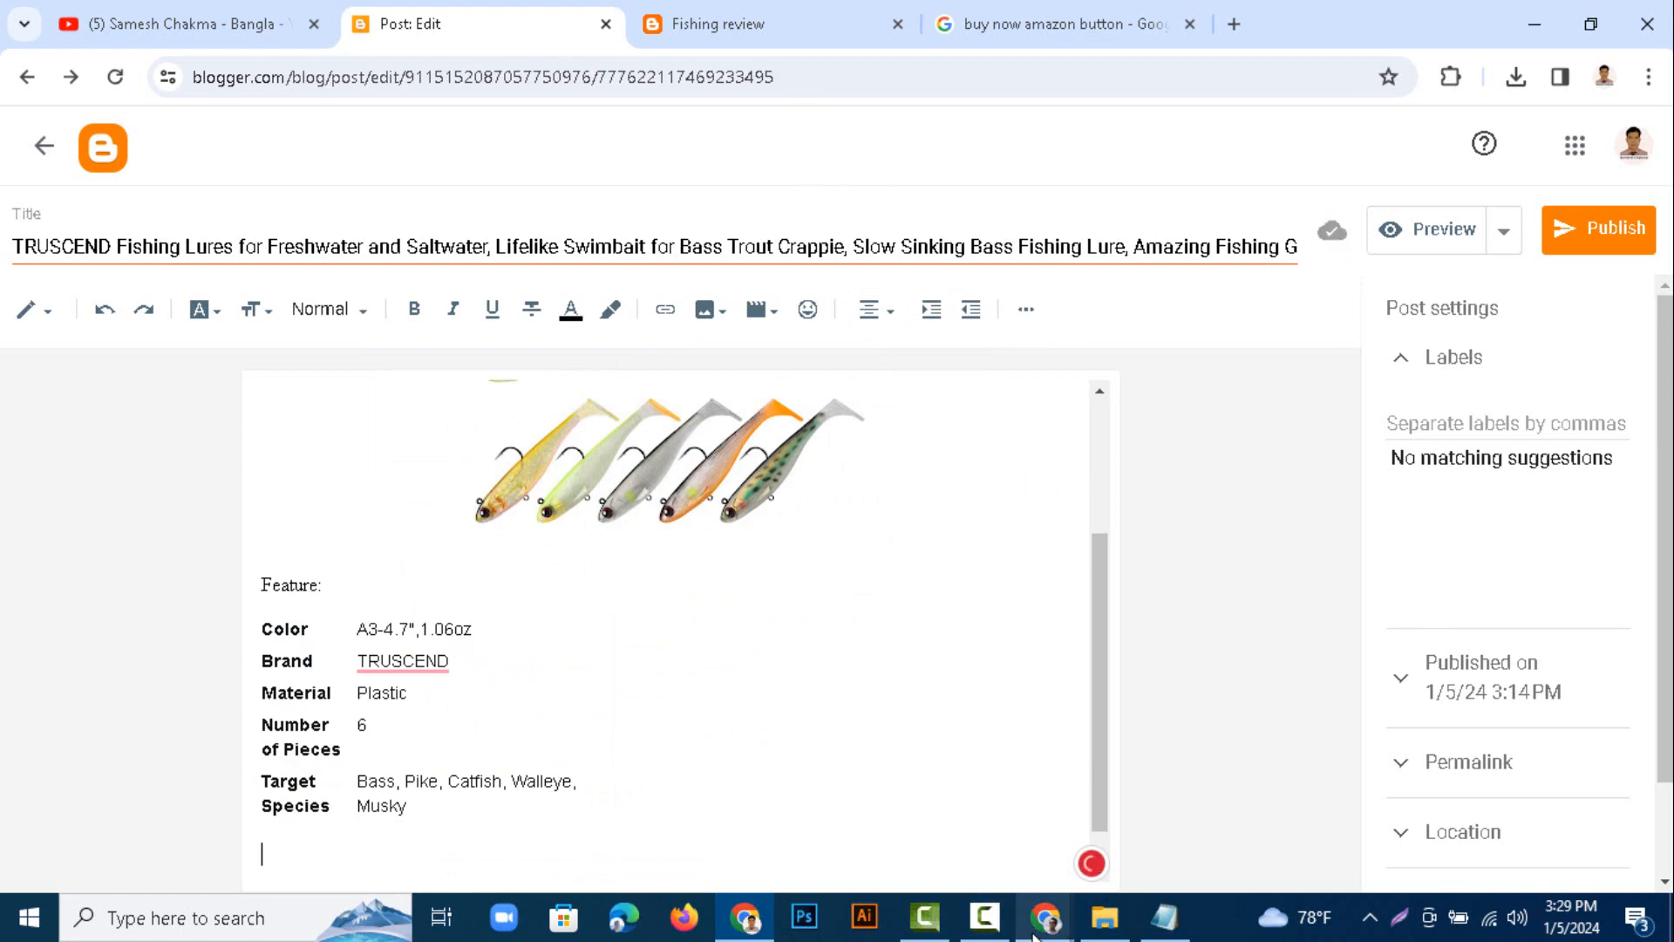
# - Switch to the Amazon product page and copy the whole About this item section with its bullet points
pyautogui.moveTo(1047, 933)
pyautogui.click(1170, 819)
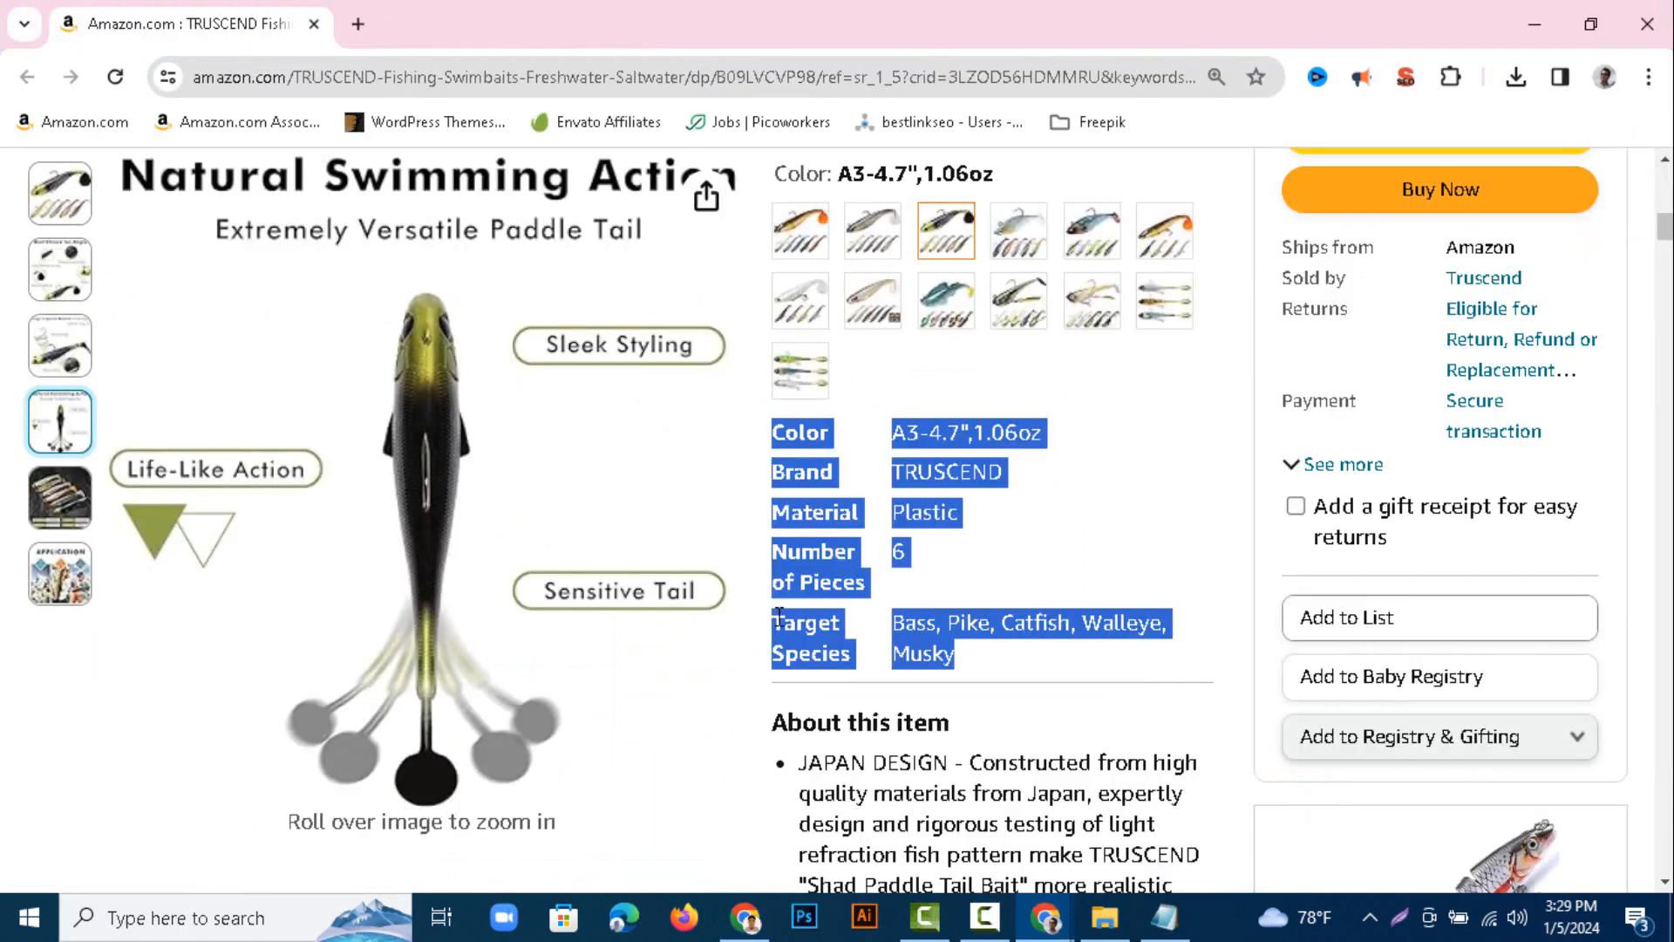
pyautogui.moveTo(778, 360); pyautogui.dragTo(1188, 369)
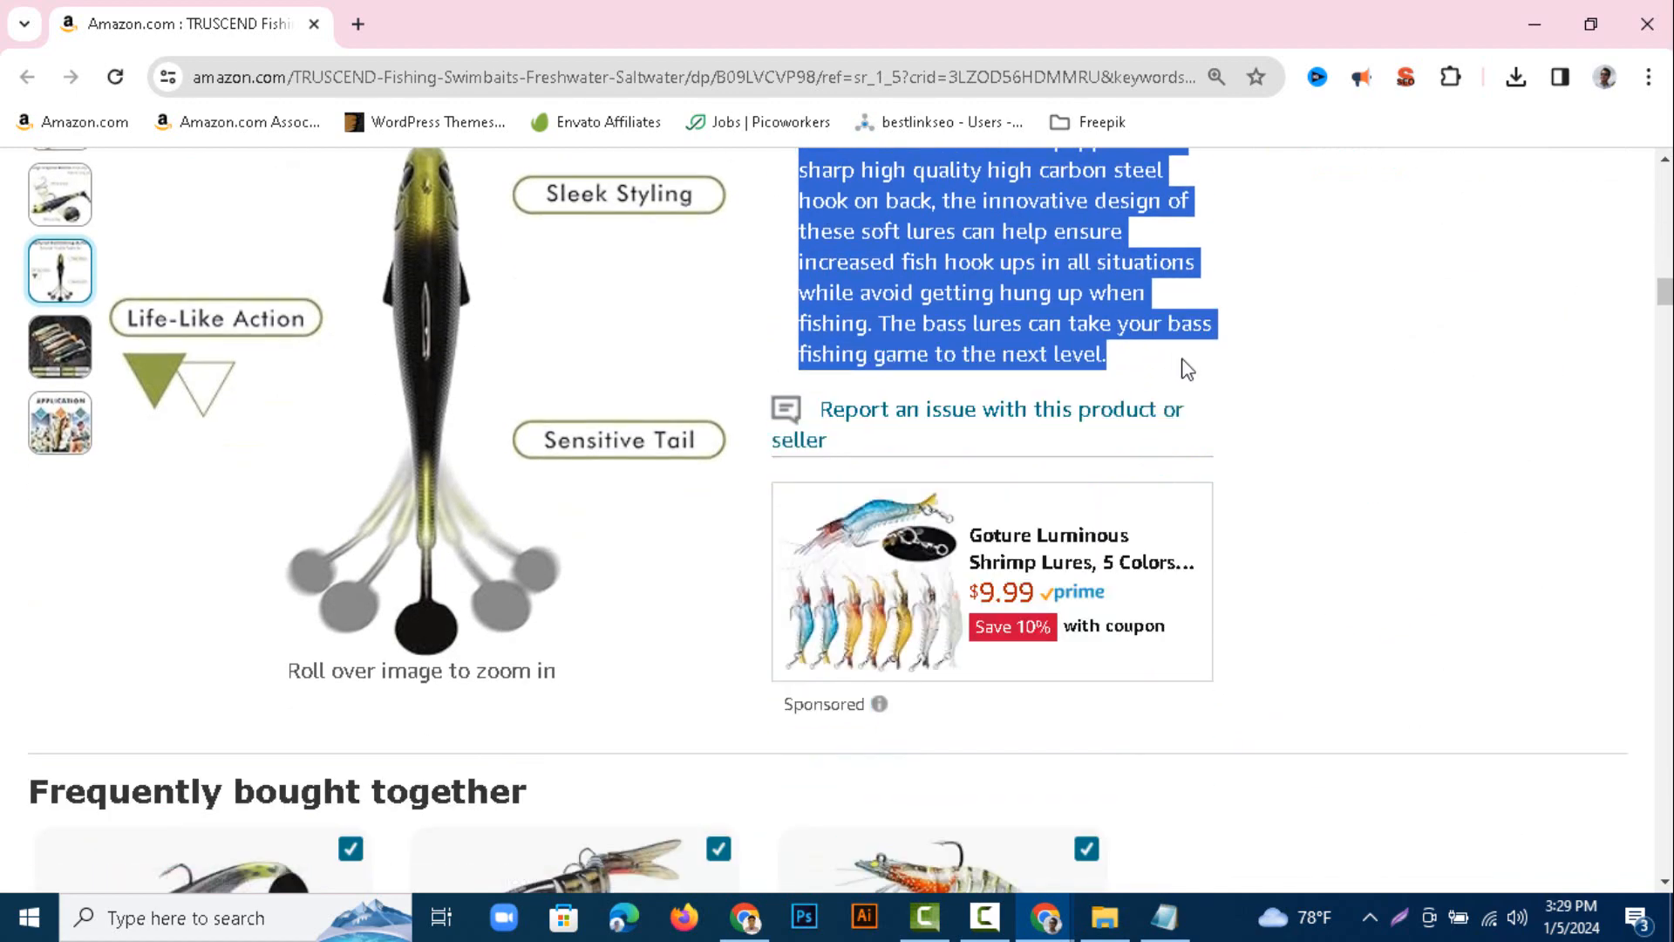
pyautogui.rightClick(1016, 253)
pyautogui.click(1086, 280)
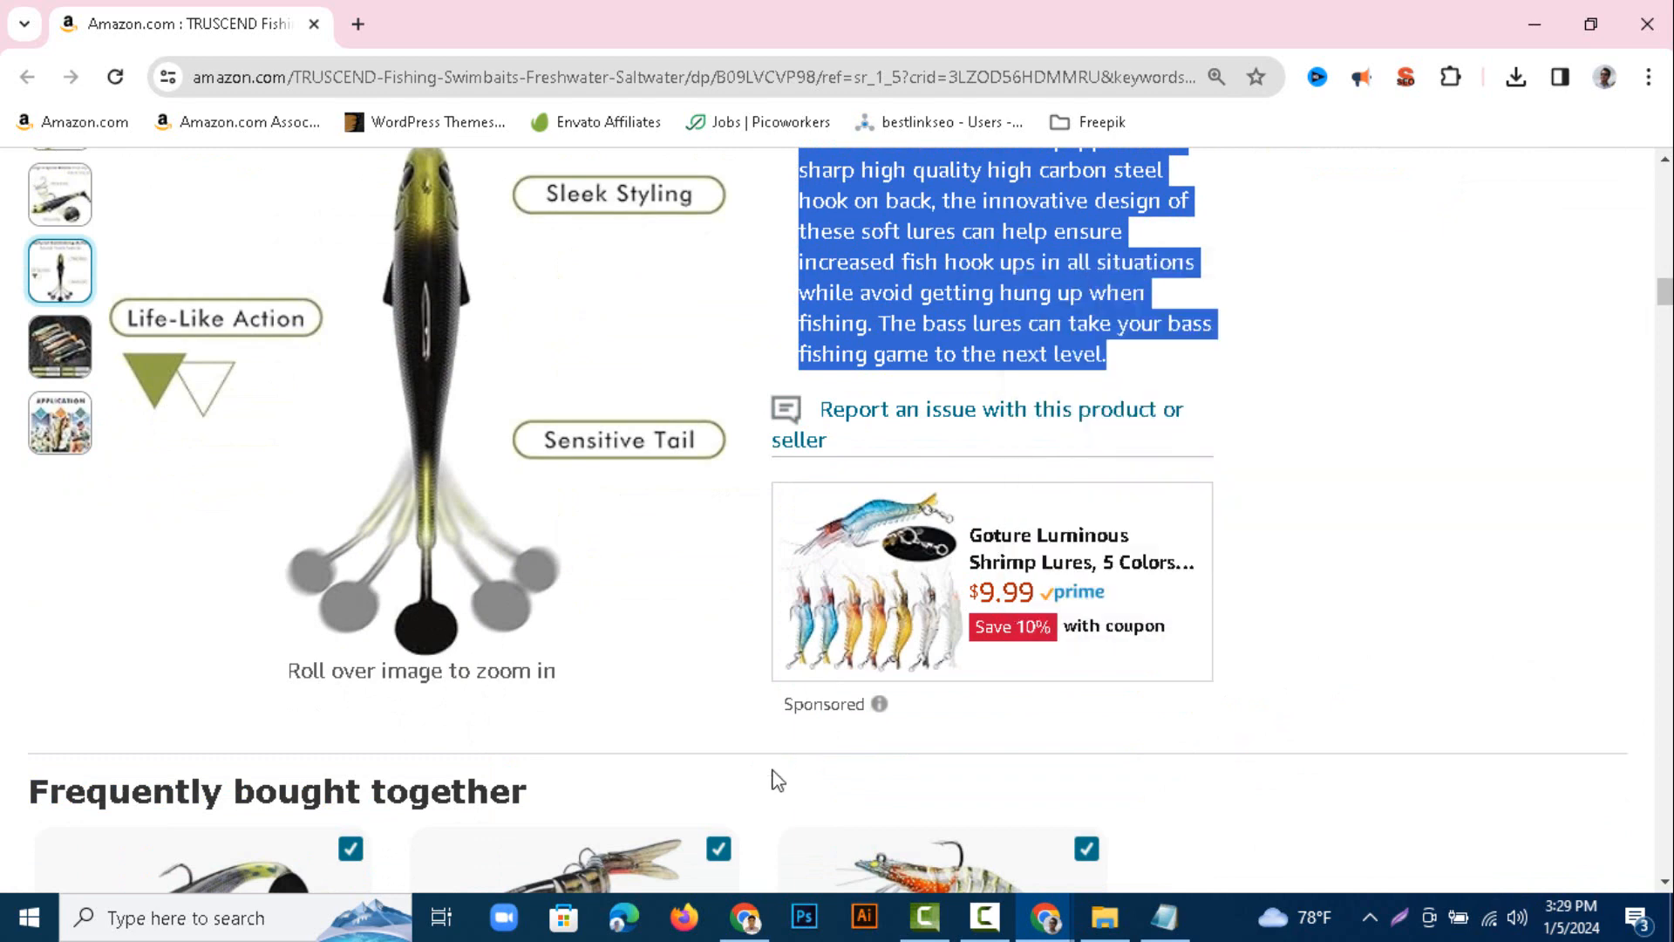
# - Return to the Blogger post and paste the copied About this item section below the specification table
pyautogui.click(745, 920)
pyautogui.click(571, 813)
pyautogui.rightClick(366, 822)
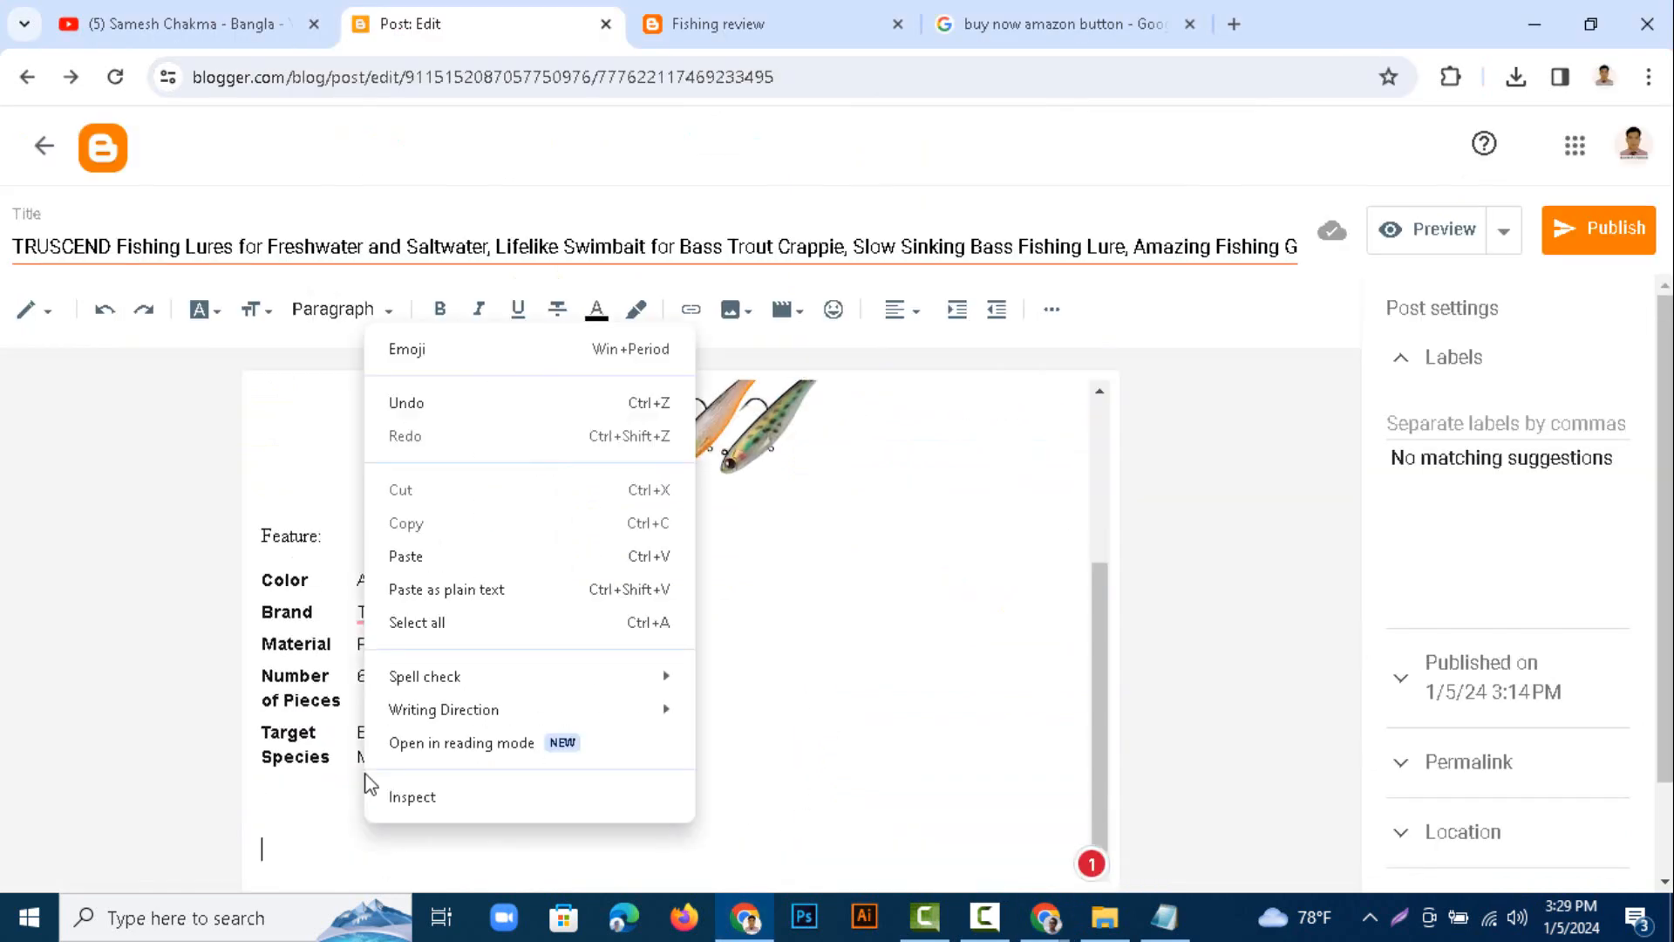
pyautogui.click(418, 558)
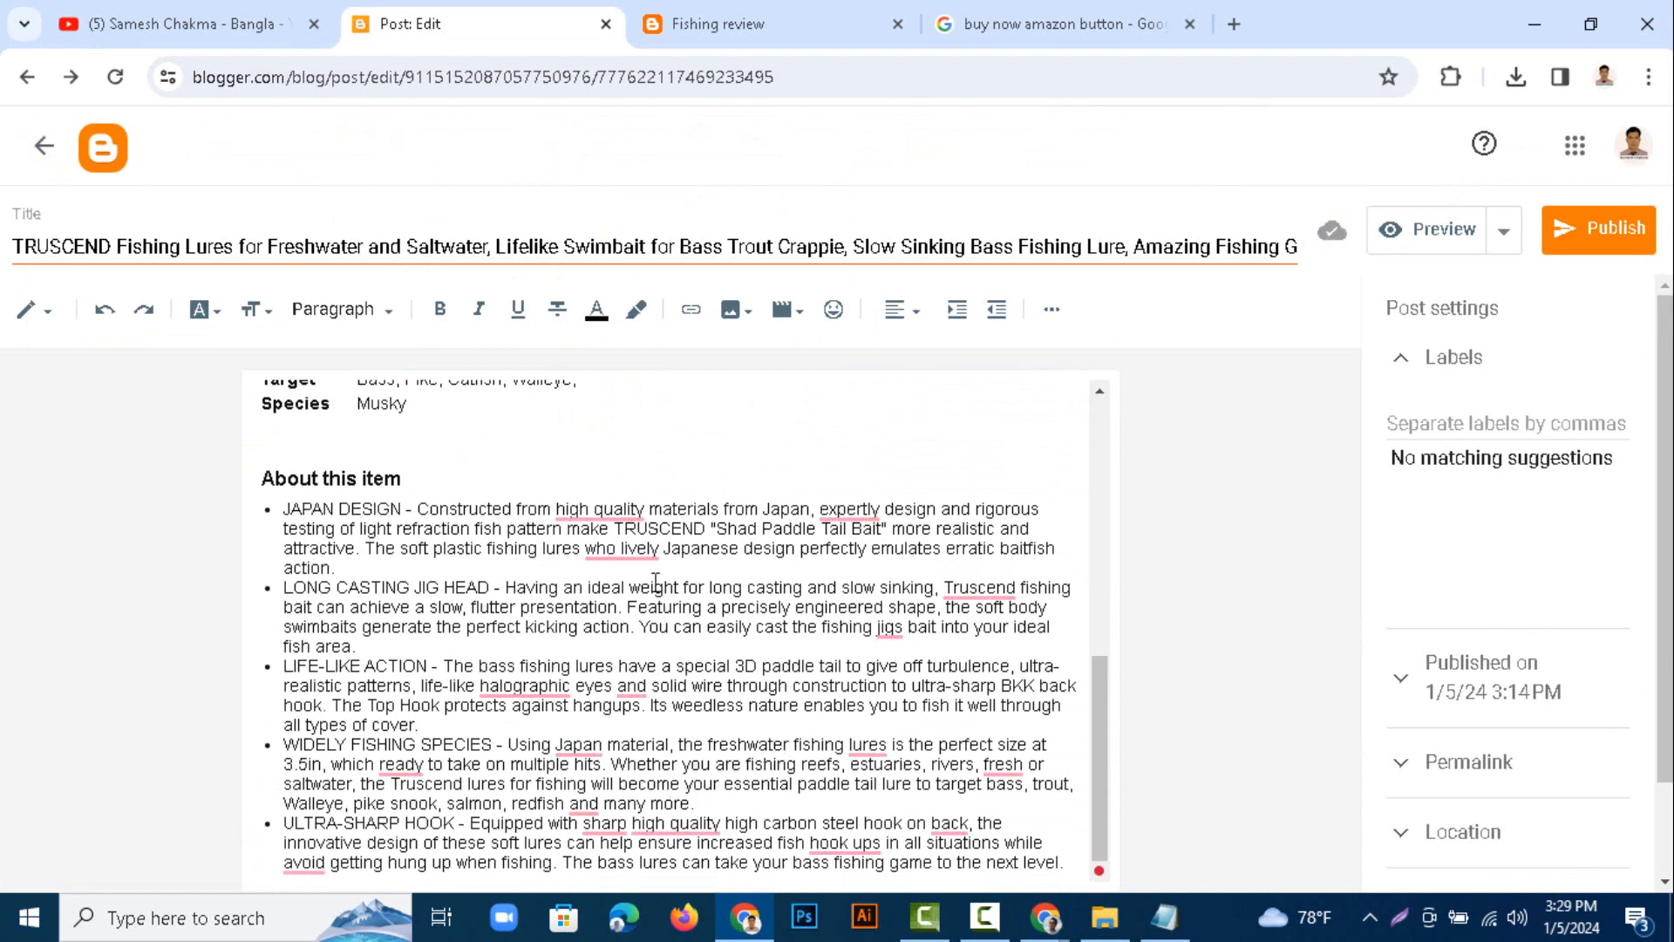
# - Accept the Grammarly corrections "high-quality", "expert" and "that lively" in the JAPAN DESIGN bullet
pyautogui.click(614, 517)
pyautogui.click(606, 583)
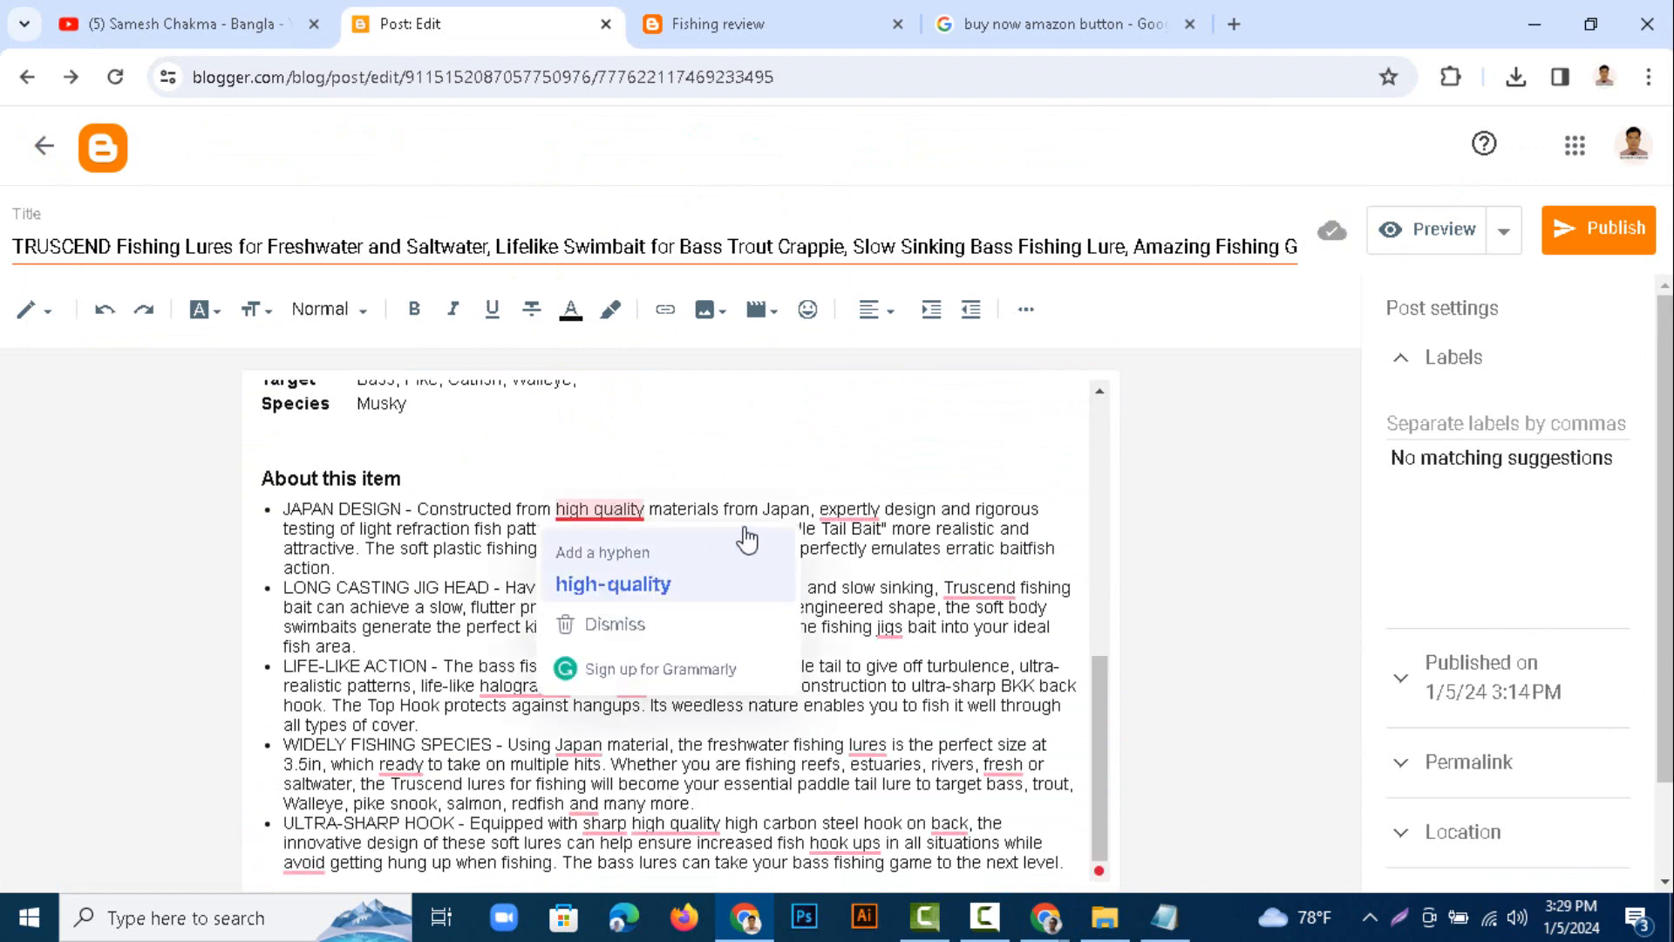
pyautogui.click(851, 512)
pyautogui.click(852, 582)
pyautogui.click(622, 548)
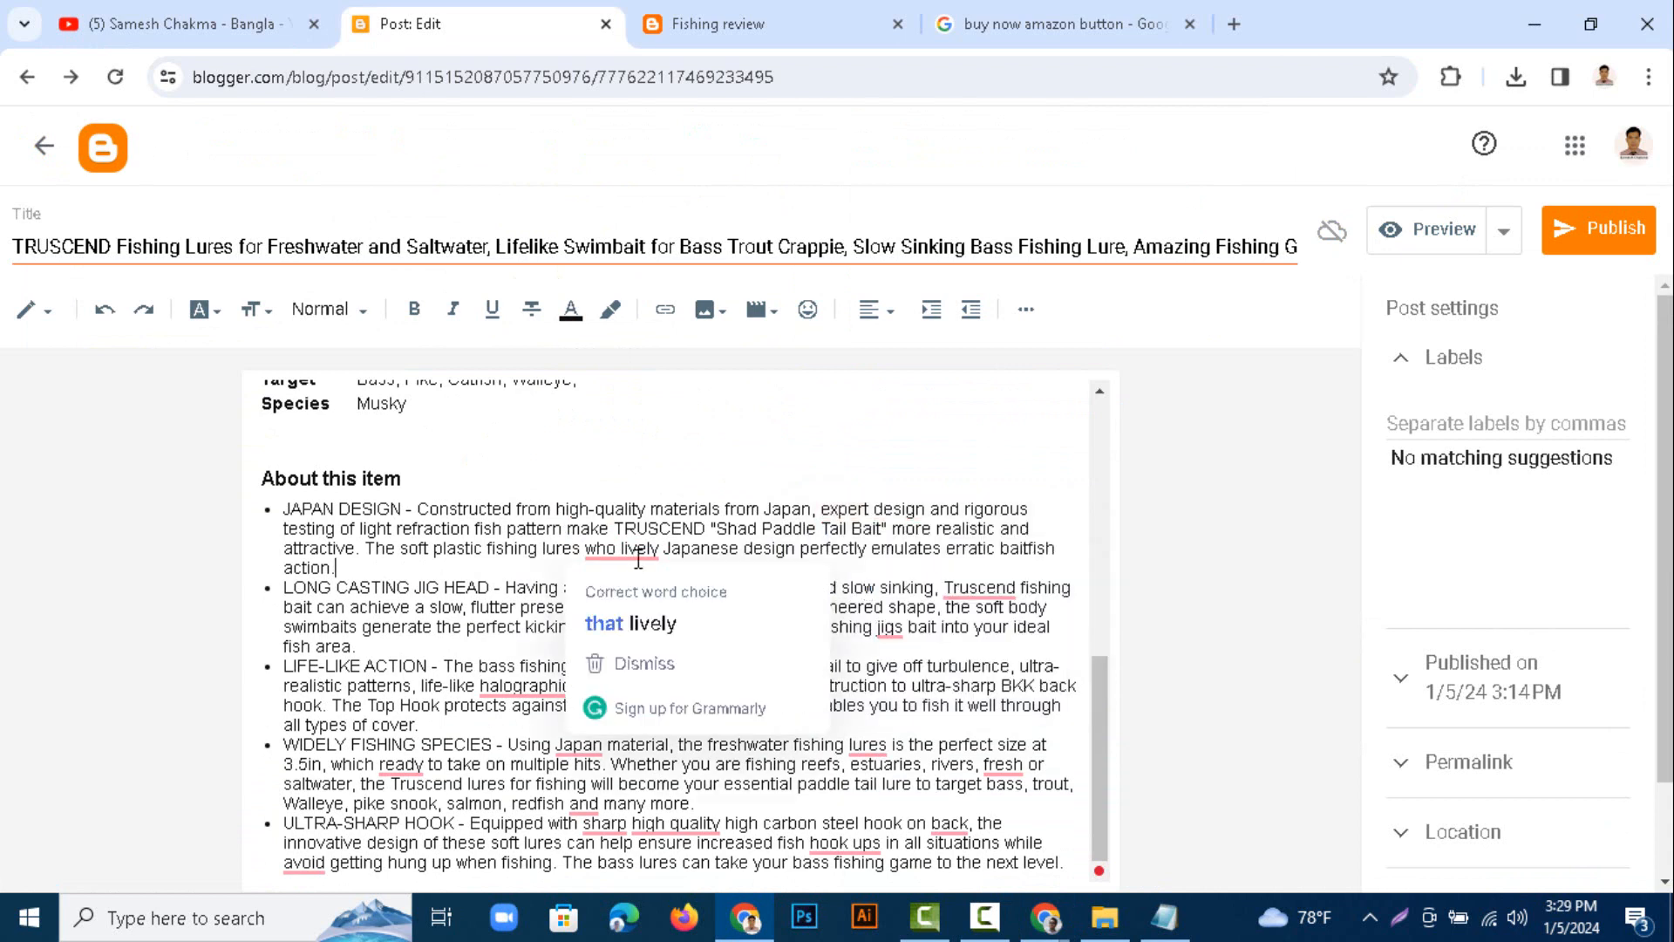
pyautogui.click(643, 623)
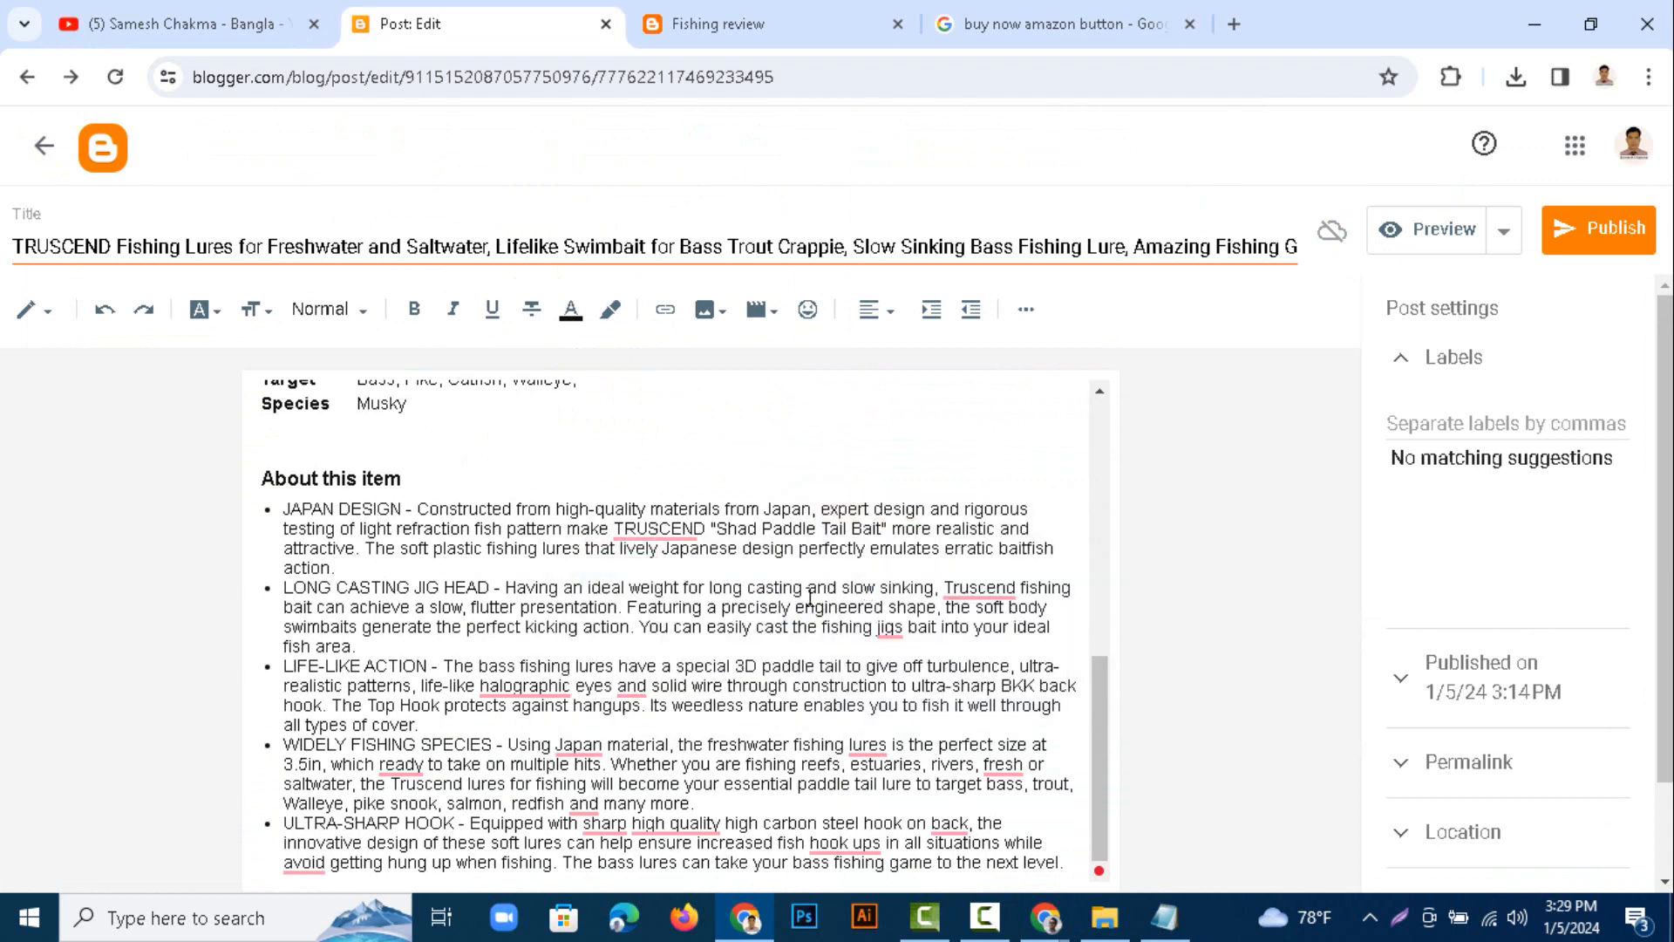
# - Accept the Grammarly corrections "Transcend" in the LONG CASTING JIG HEAD bullet and "emulate" and "TRANSCEND" in the JAPAN DESIGN bullet
pyautogui.click(980, 600)
pyautogui.click(990, 660)
pyautogui.click(915, 548)
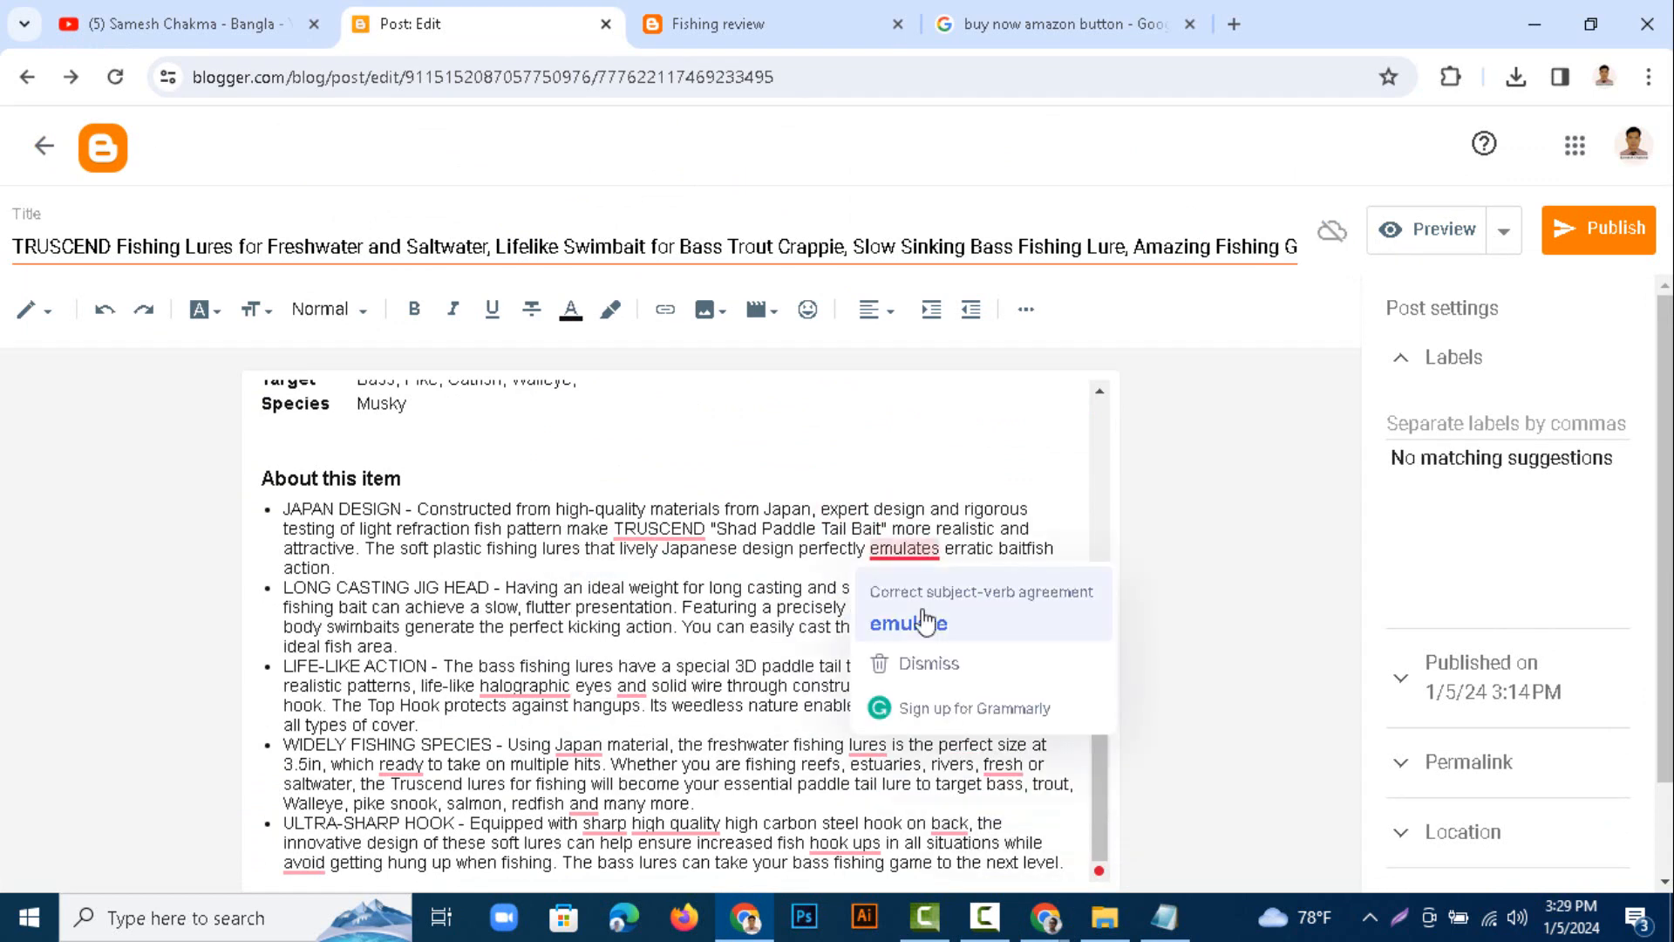
pyautogui.click(926, 623)
pyautogui.click(659, 526)
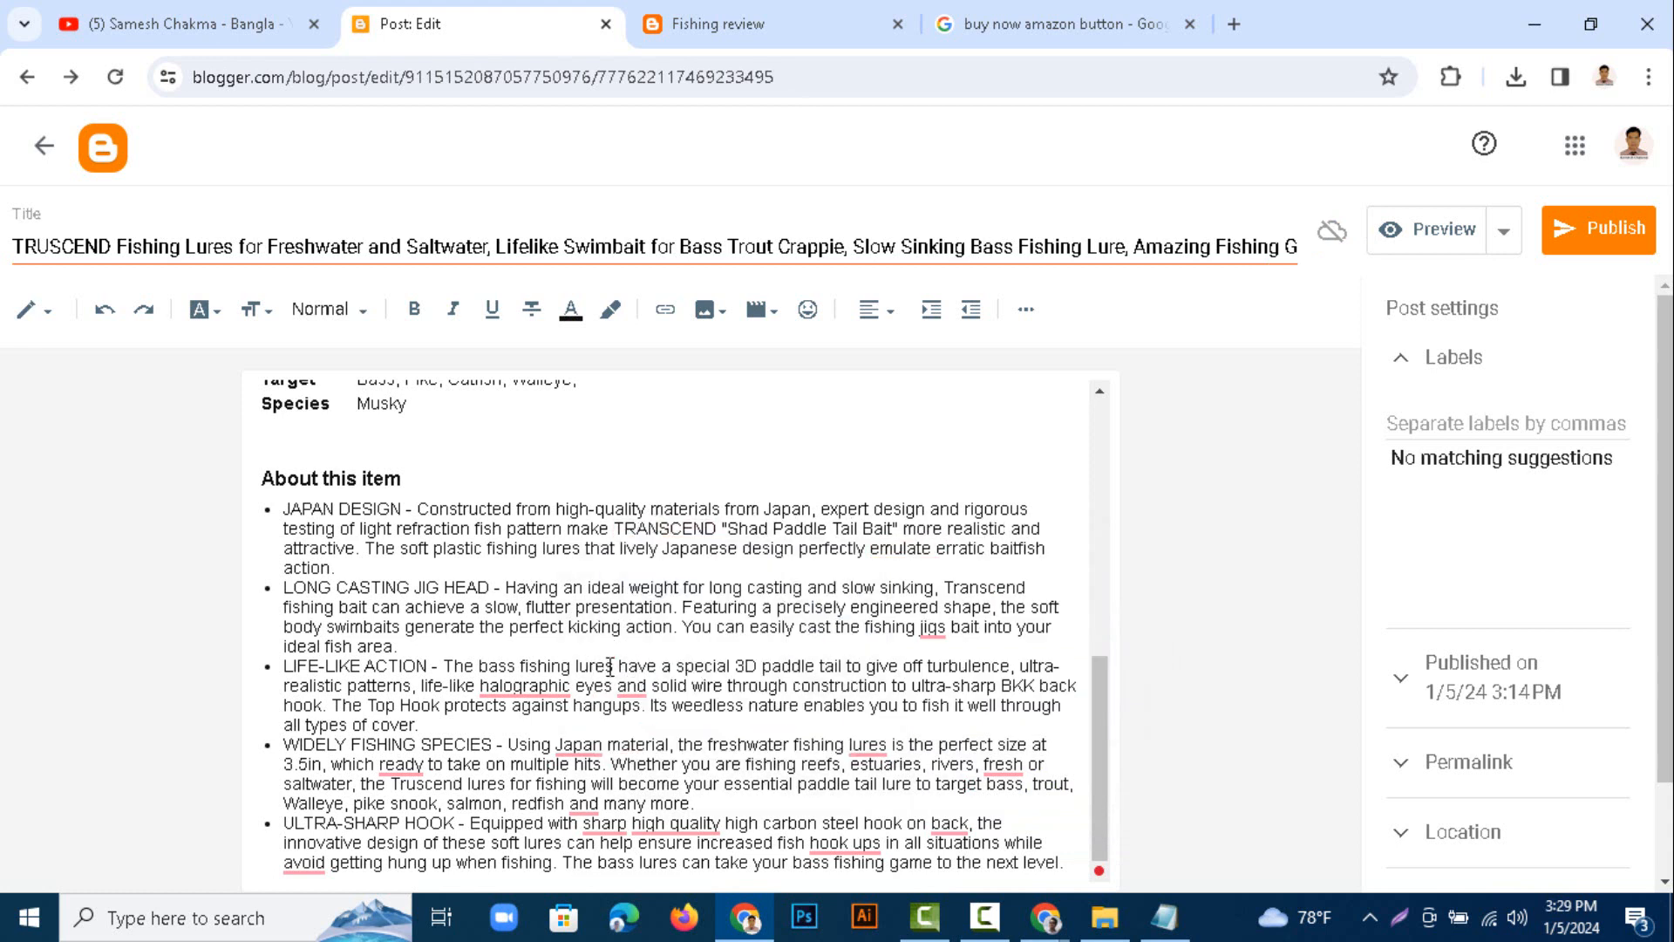
# - Accept the Grammarly corrections "holographic" and the comma before "and" in the LIFE-LIKE ACTION bullet
pyautogui.click(541, 687)
pyautogui.click(537, 521)
pyautogui.click(640, 689)
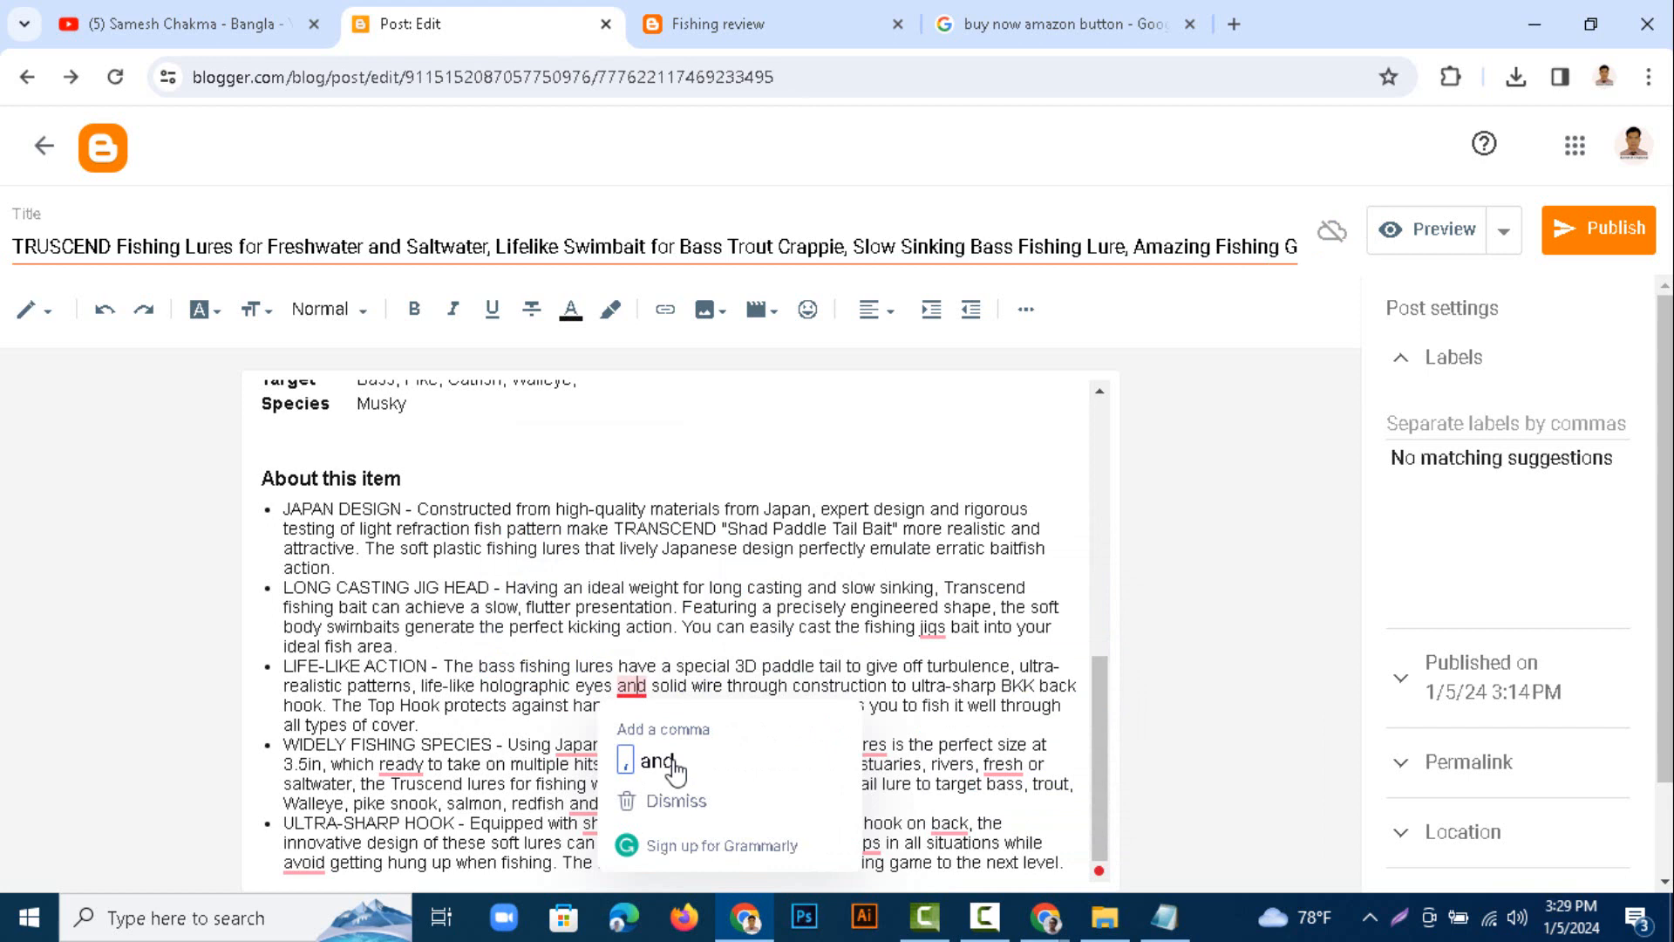
pyautogui.click(776, 766)
# - Accept the Grammarly corrections "Japanese", "lure", "or fresh" and the comma before "and" in the WIDELY FISHING SPECIES bullet
pyautogui.click(583, 747)
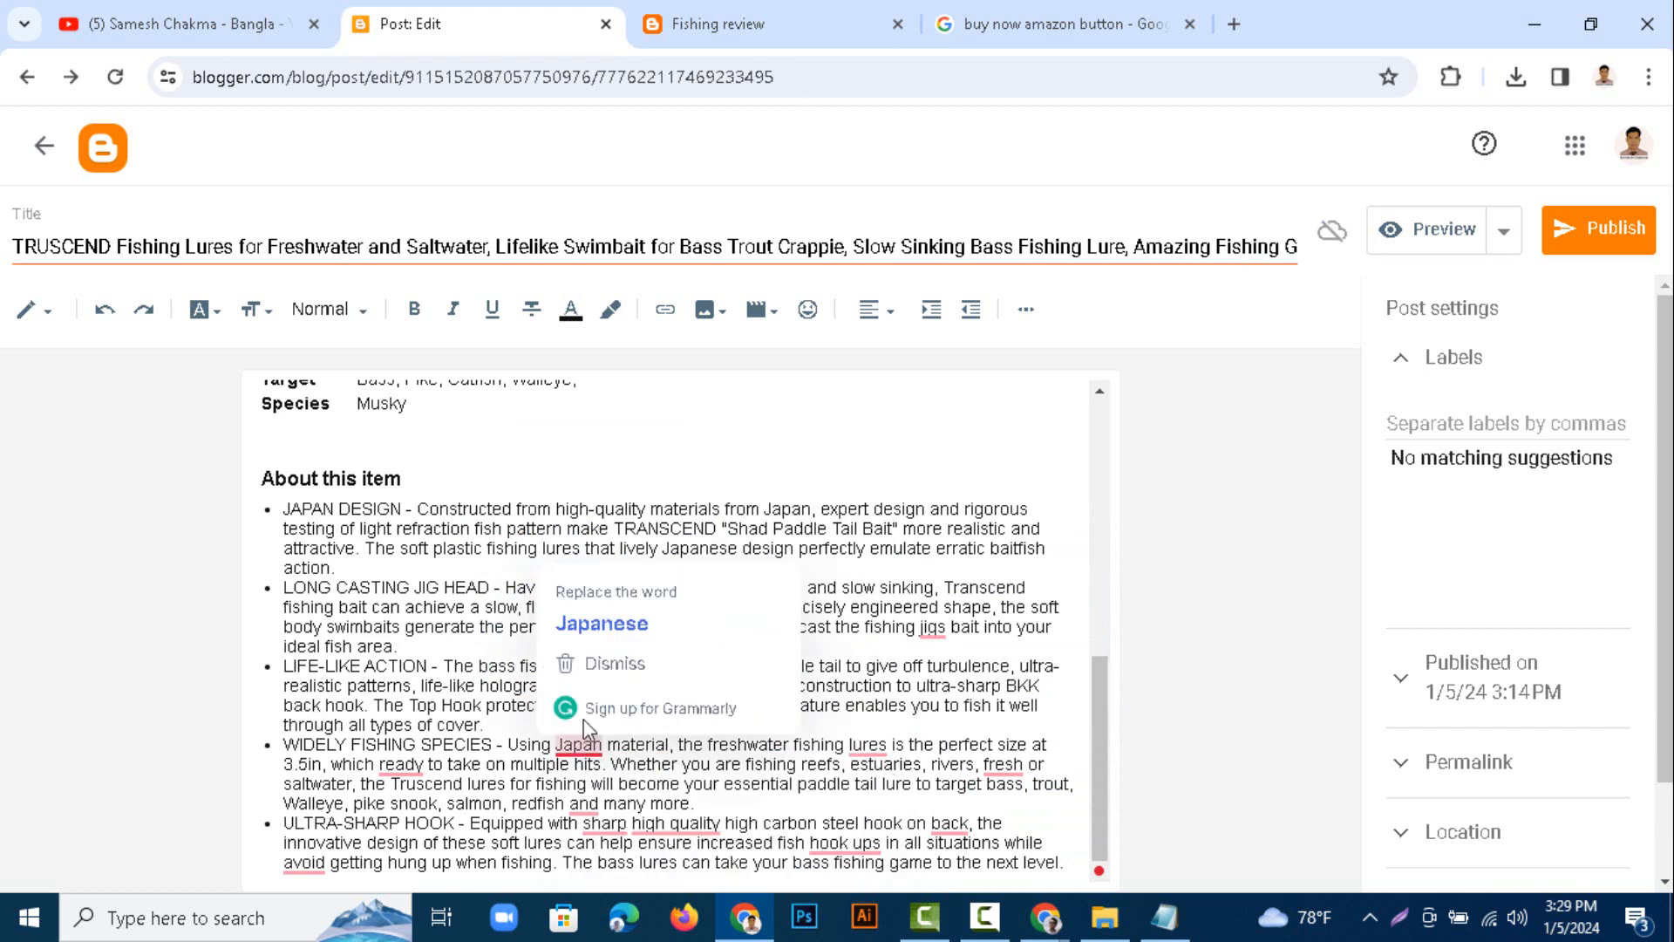
pyautogui.click(641, 625)
pyautogui.click(893, 751)
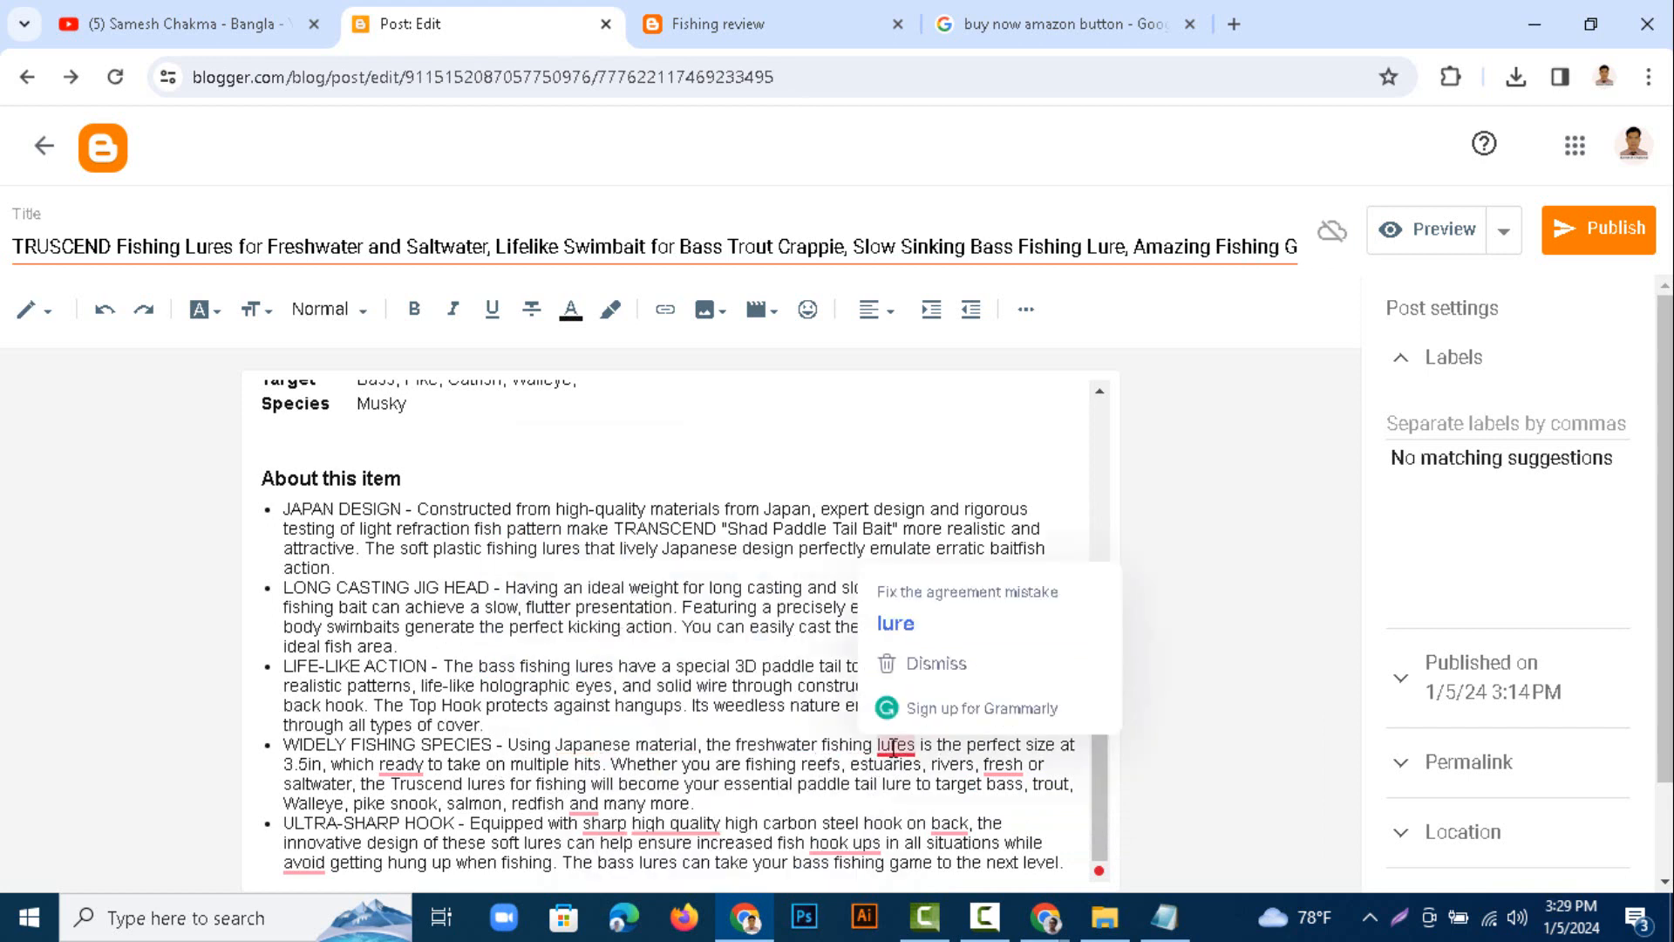
pyautogui.click(946, 626)
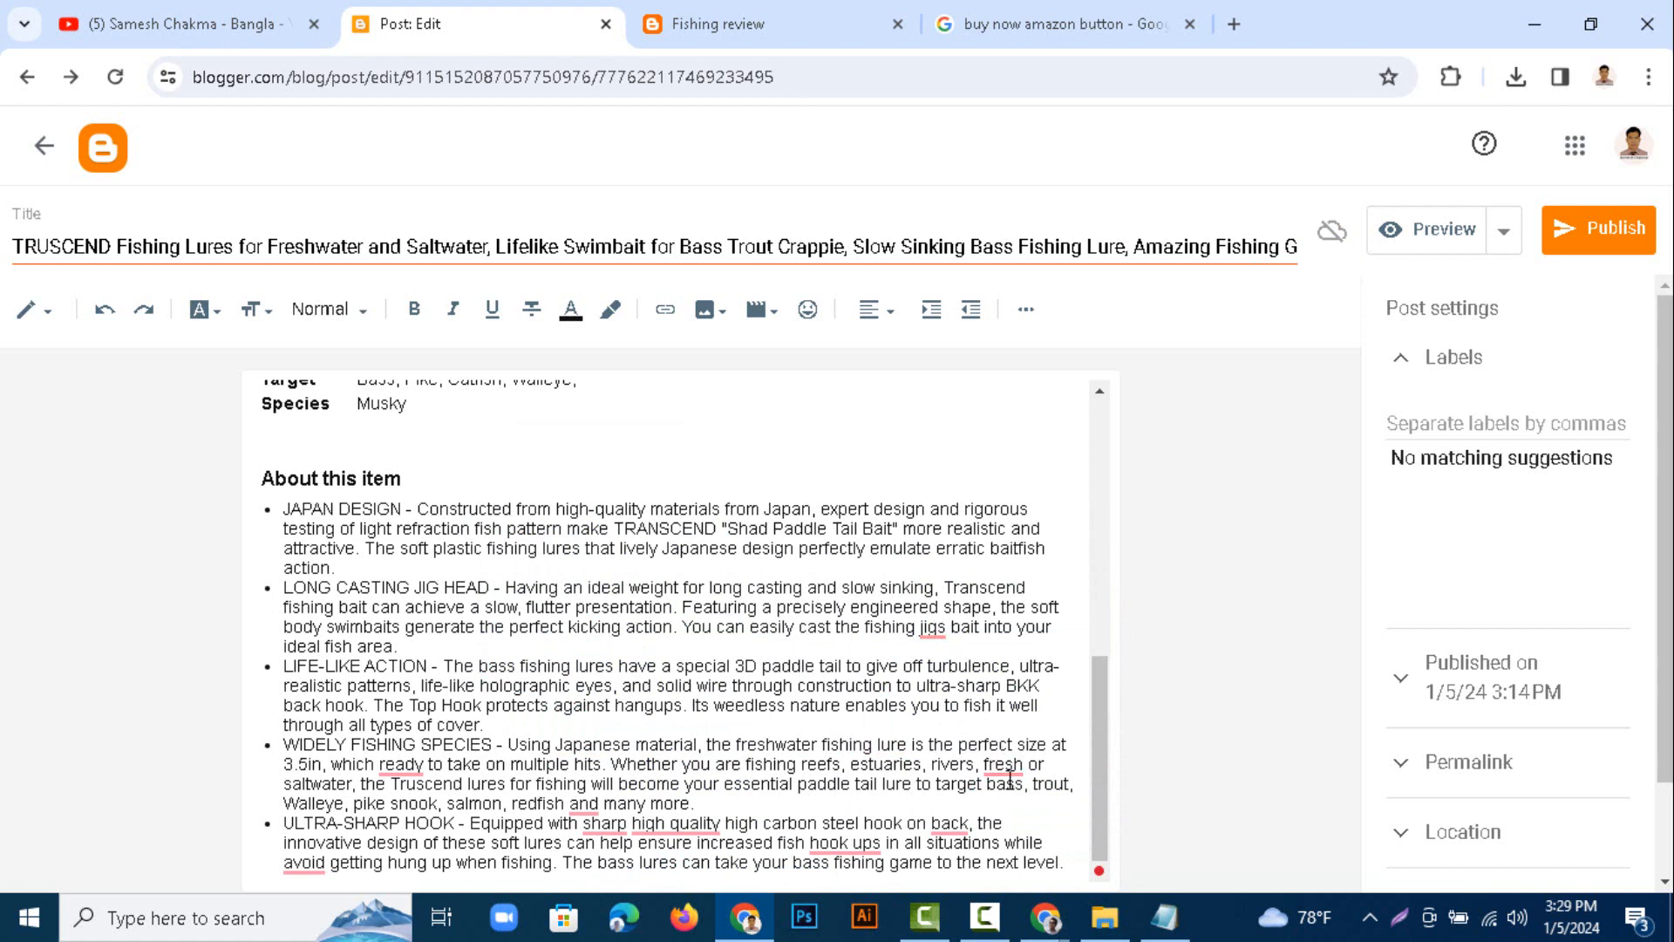
pyautogui.click(1002, 776)
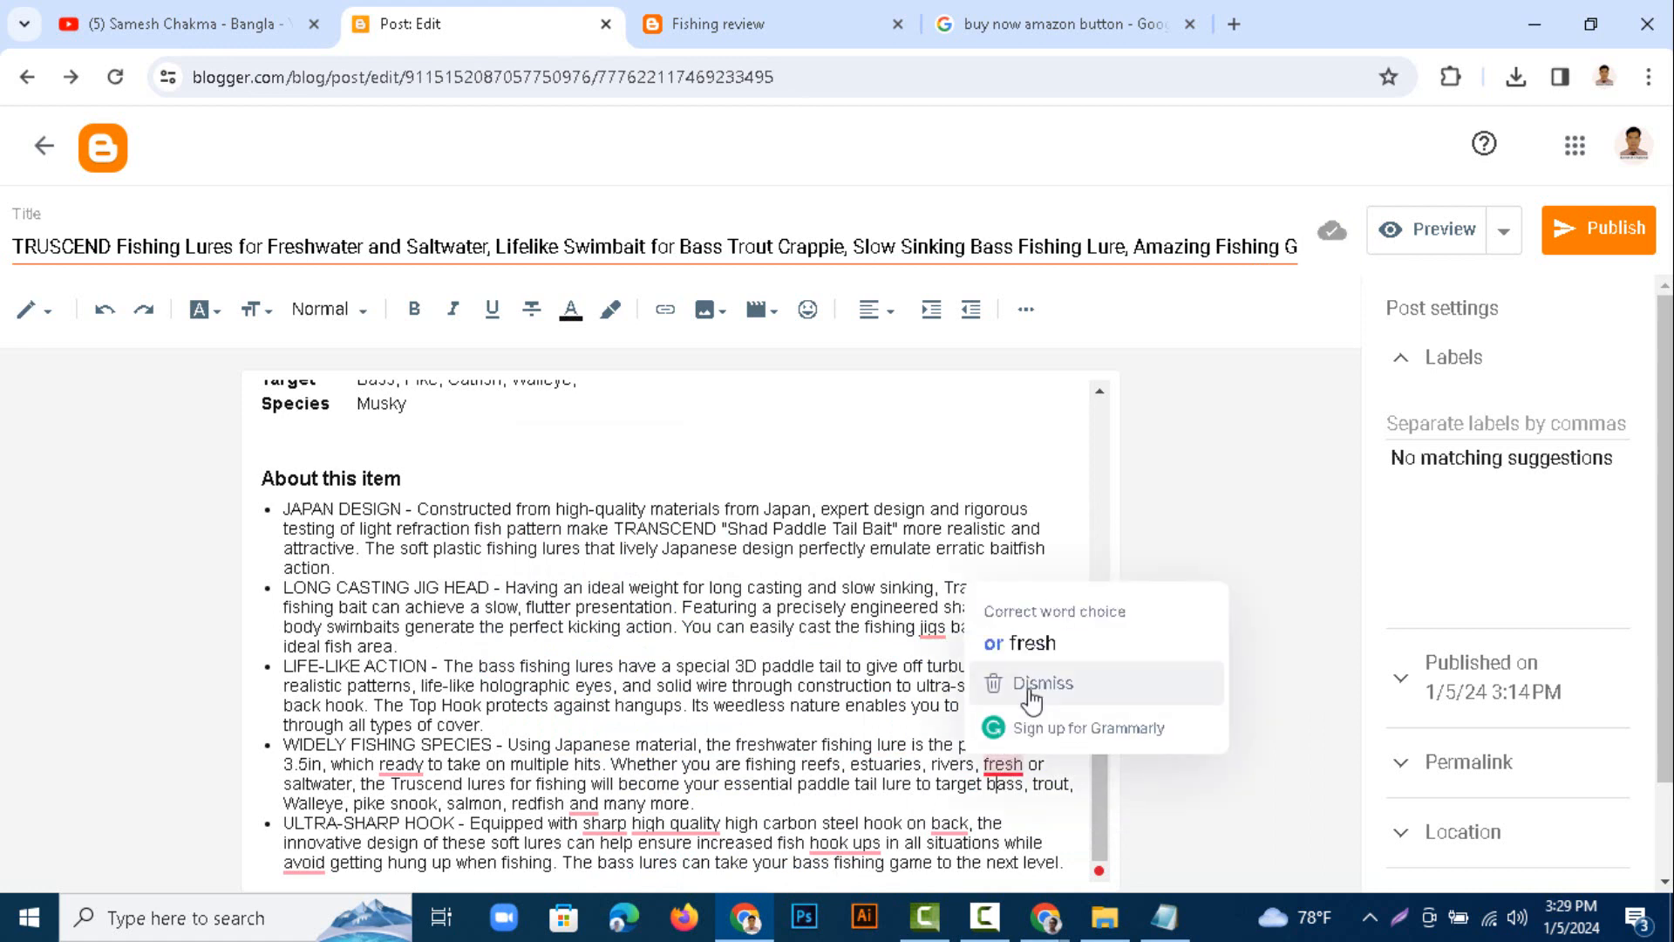
pyautogui.click(1029, 643)
pyautogui.click(582, 804)
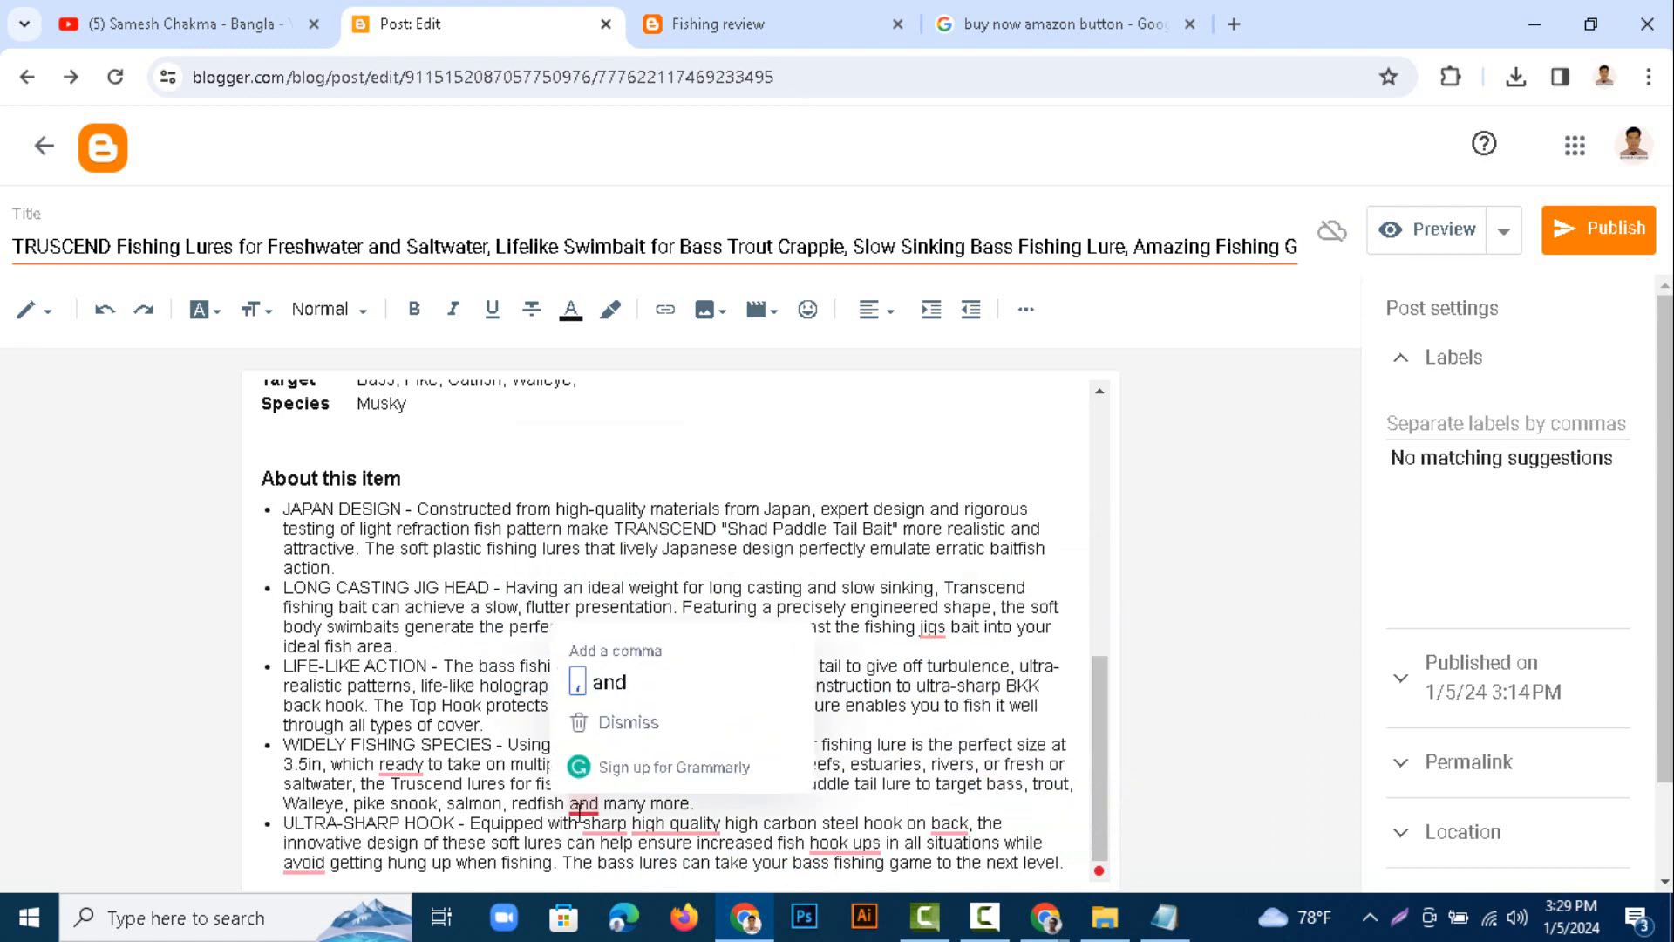
pyautogui.click(600, 683)
# - Accept the Grammarly corrections "high-quality", "hookups" and "the back" in the ULTRA-SHARP HOOK bullet
pyautogui.click(656, 824)
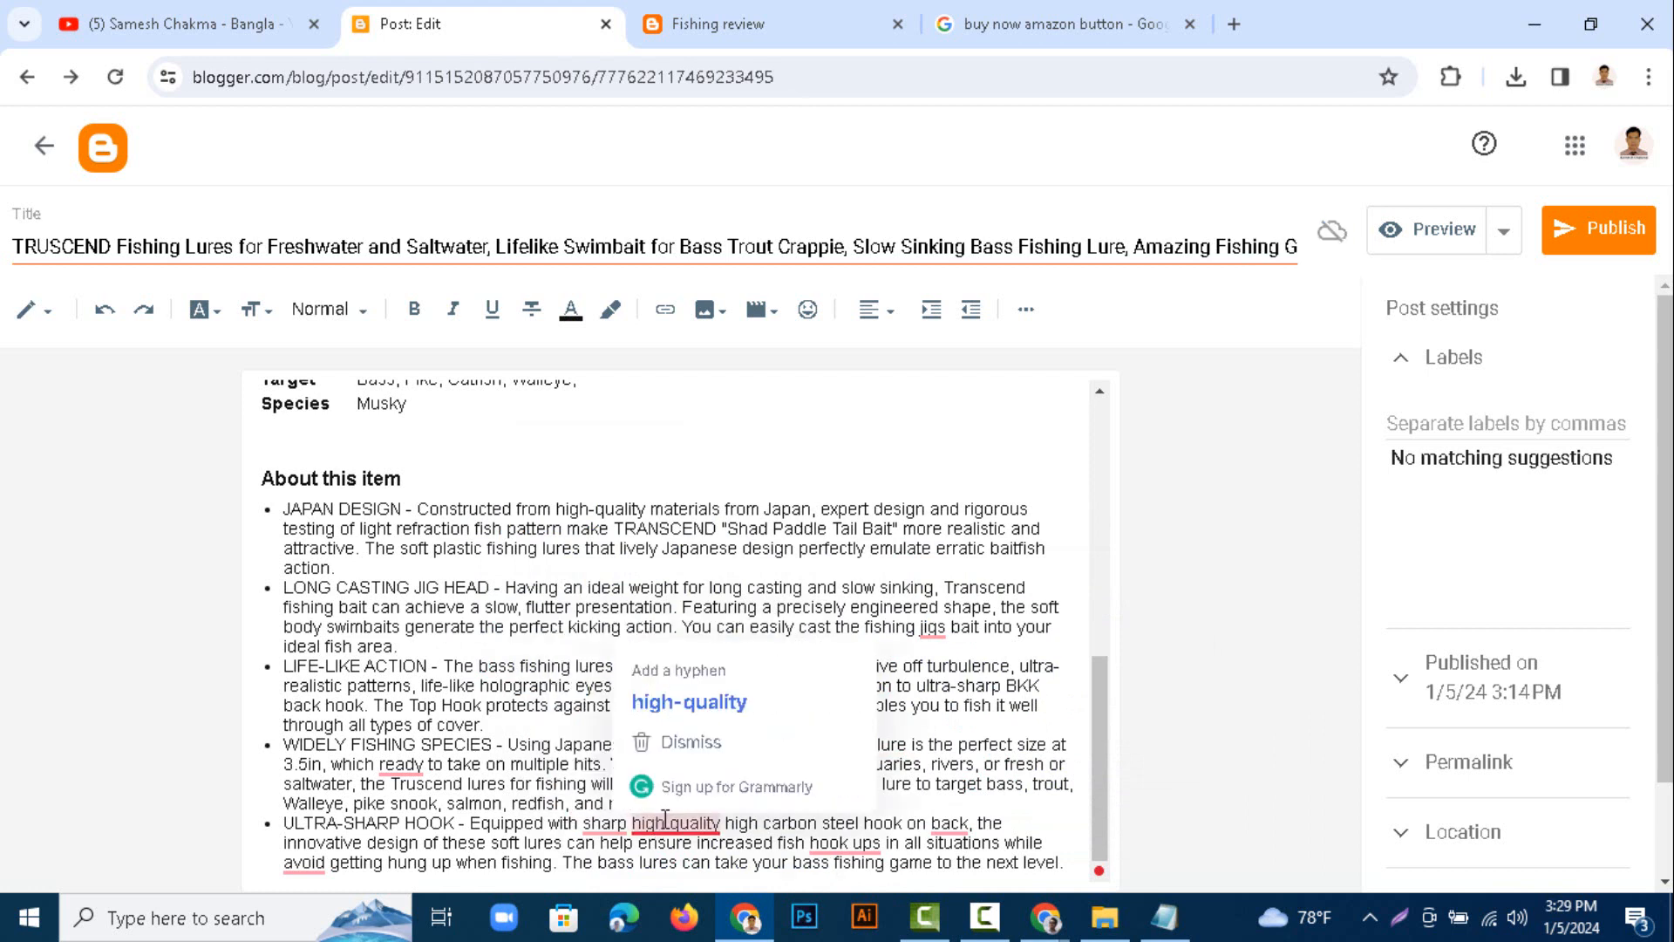
pyautogui.click(628, 698)
pyautogui.click(827, 842)
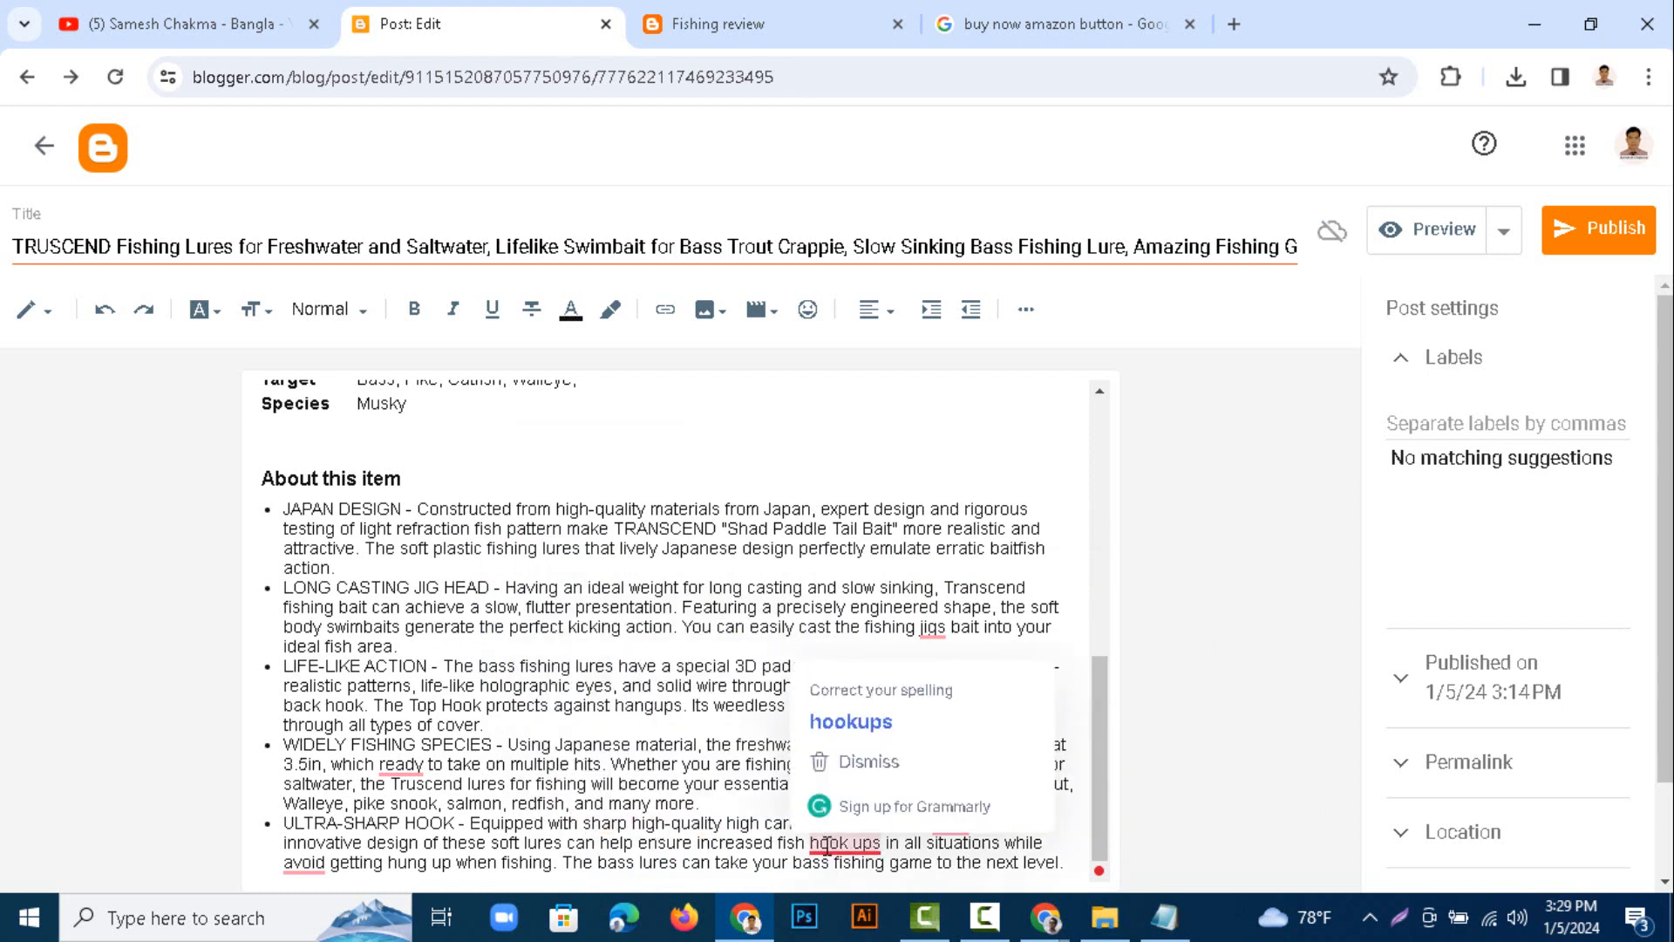
pyautogui.click(851, 724)
pyautogui.click(957, 829)
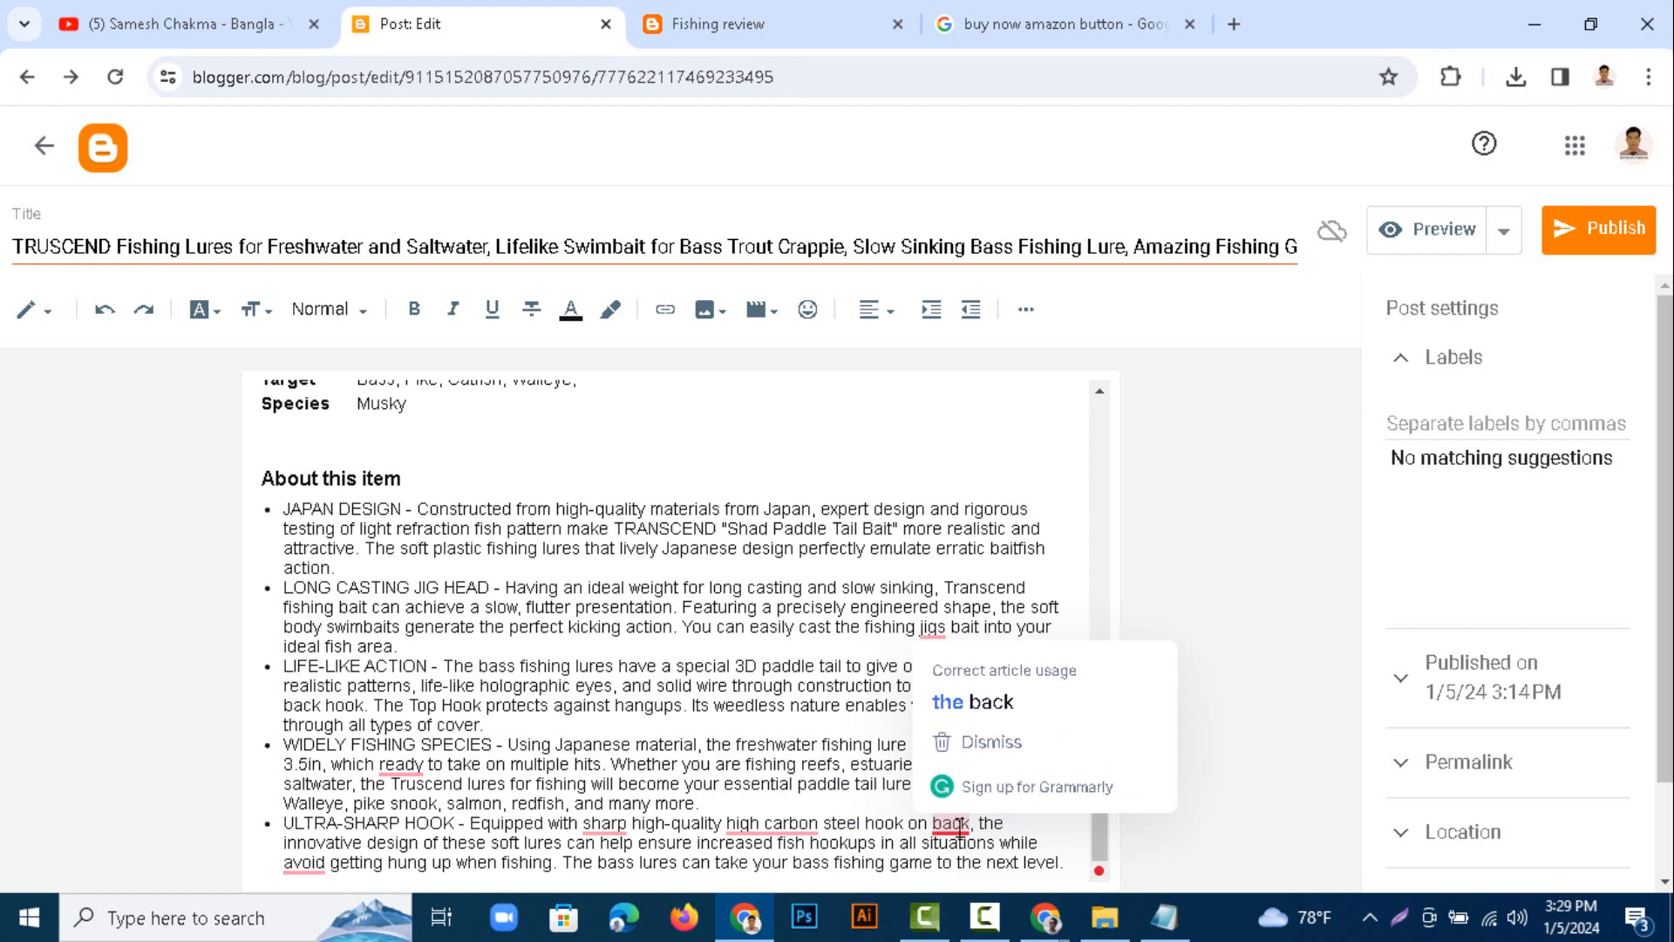
pyautogui.click(973, 737)
# - Accept the Grammarly corrections "high-carbon", "a sharp" and "avoiding" in the ULTRA-SHARP HOOK bullet
pyautogui.click(765, 819)
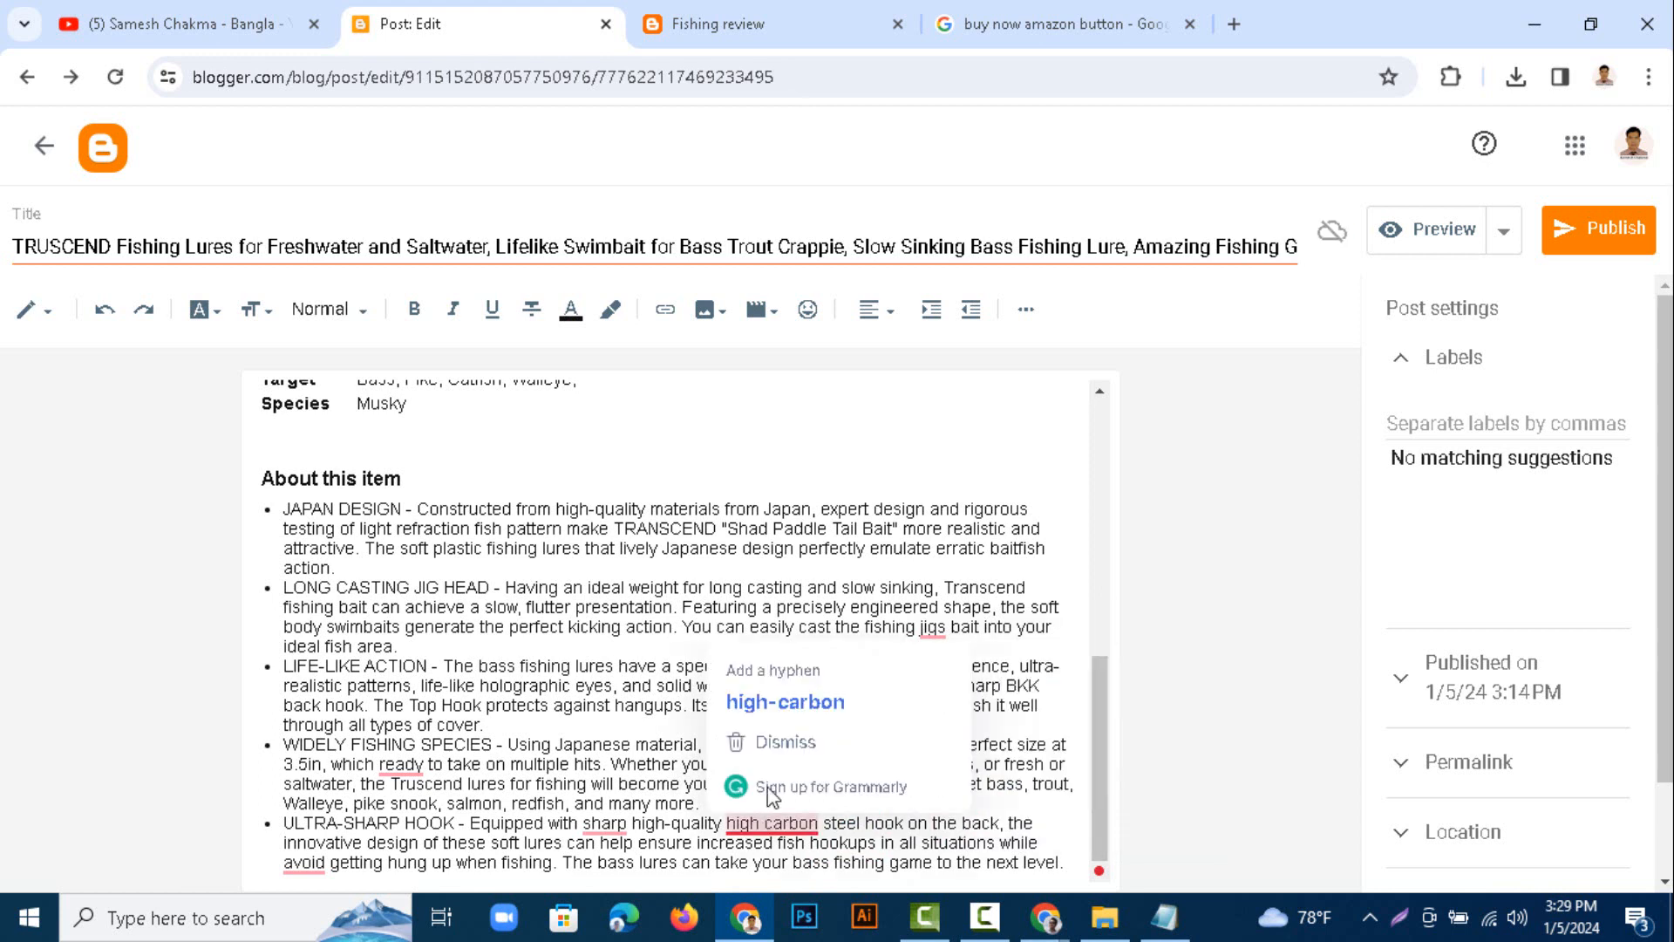
pyautogui.click(776, 702)
pyautogui.click(602, 820)
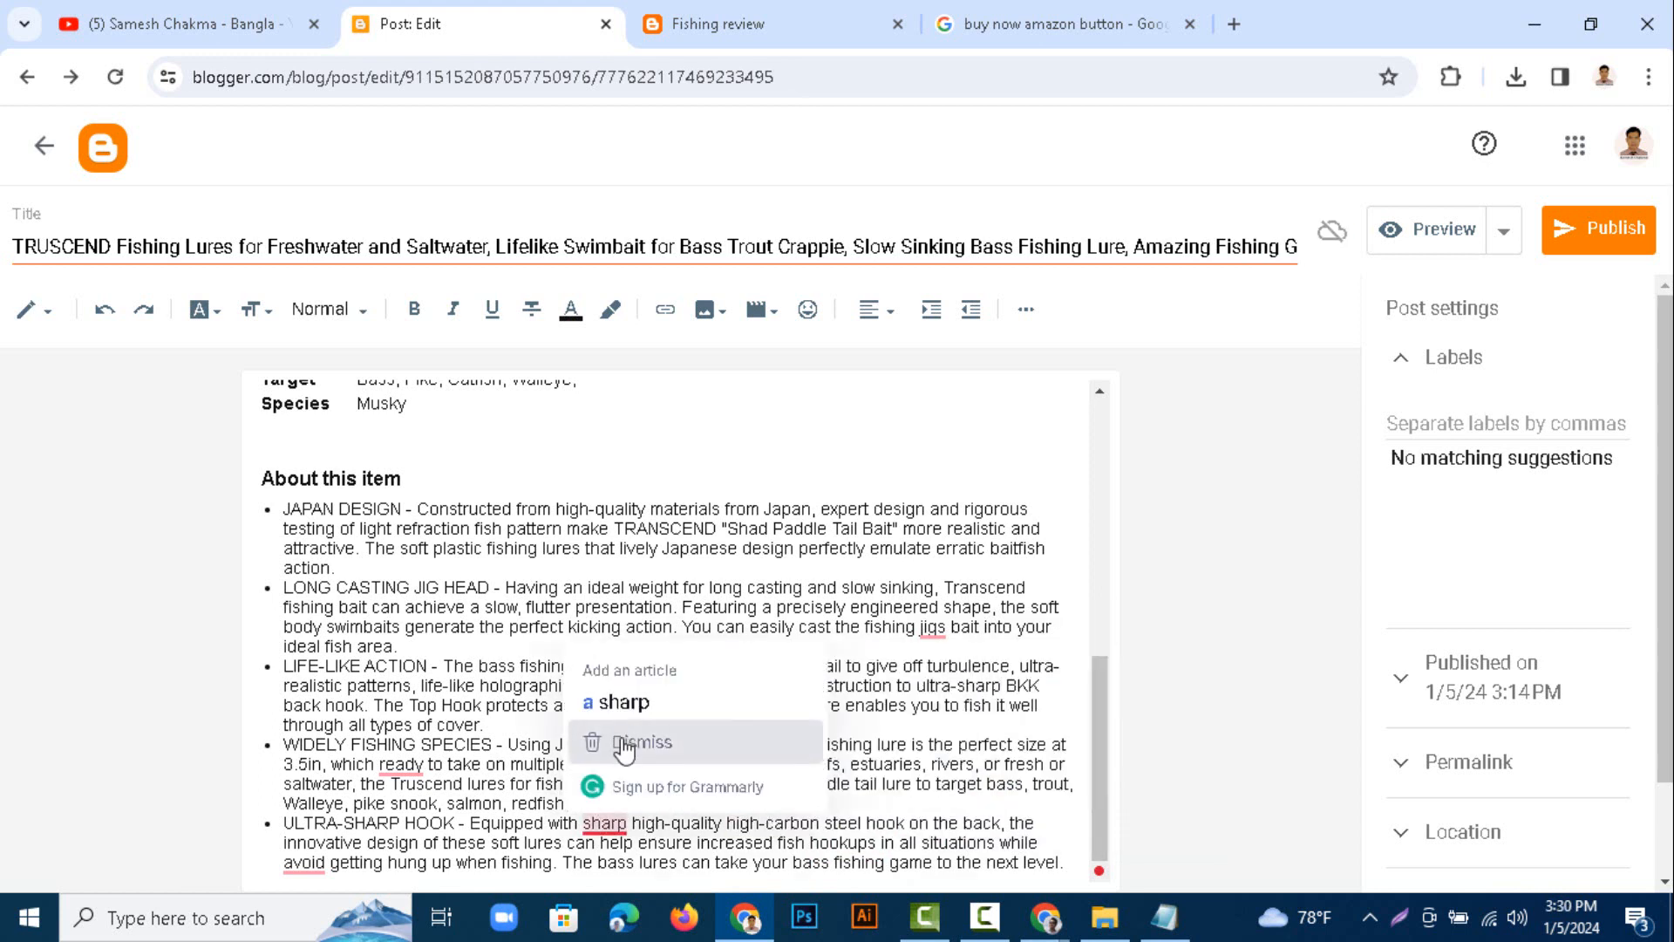
pyautogui.click(623, 698)
pyautogui.scroll(6, 705, 789)
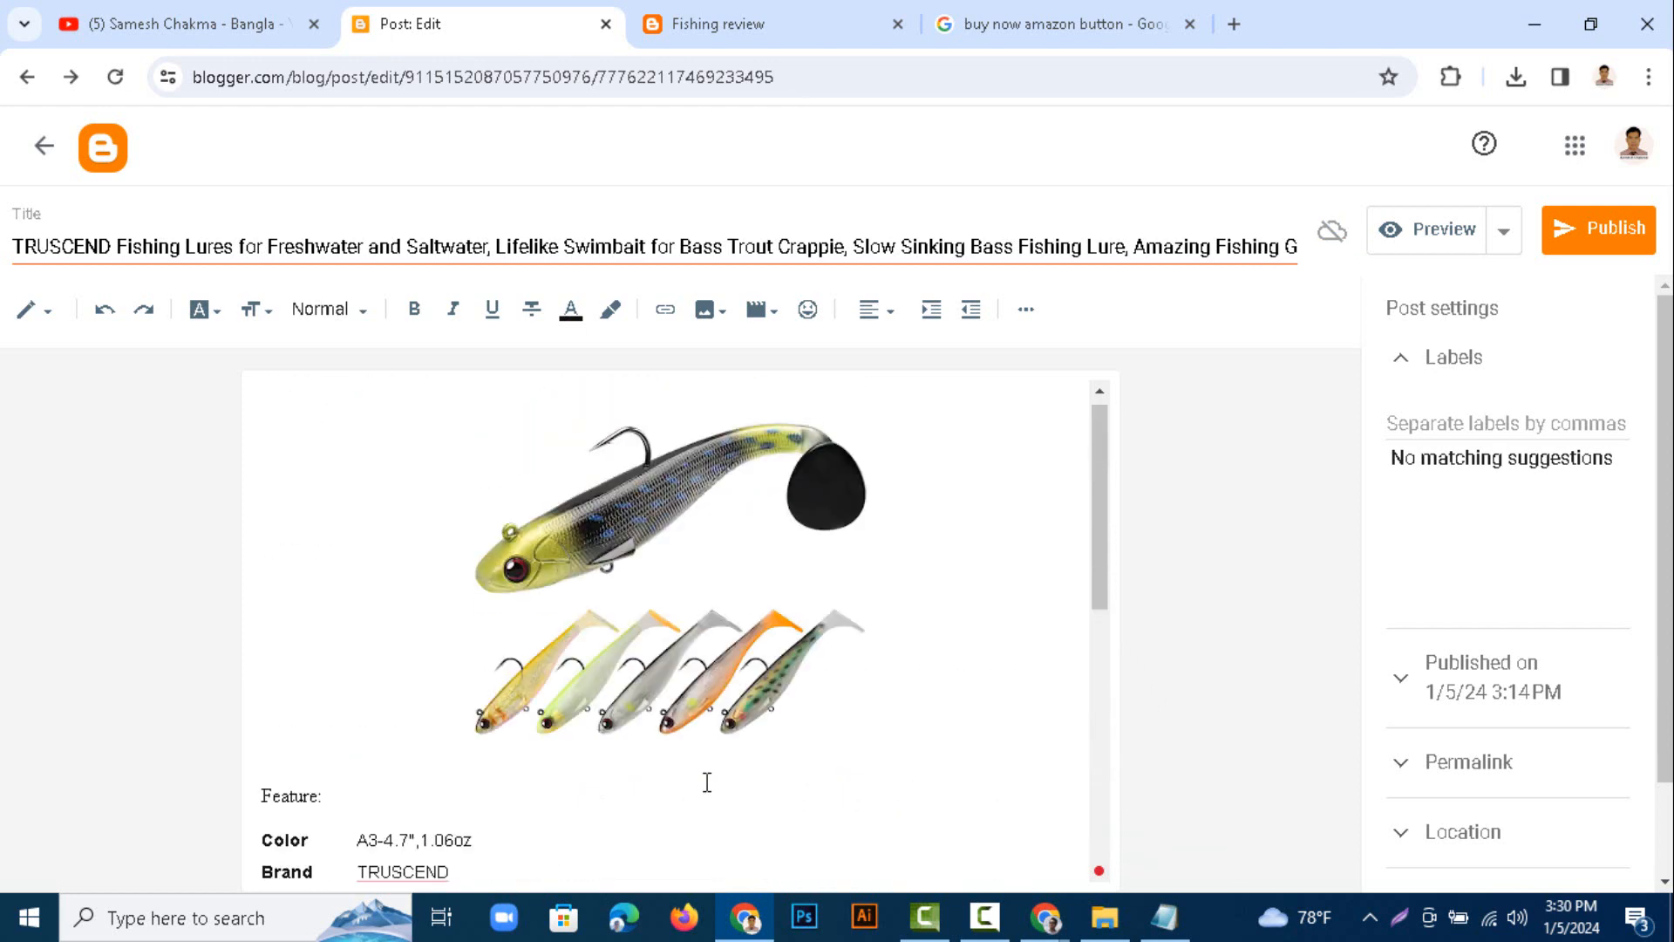
pyautogui.scroll(1, 707, 782)
pyautogui.scroll(-6, 707, 782)
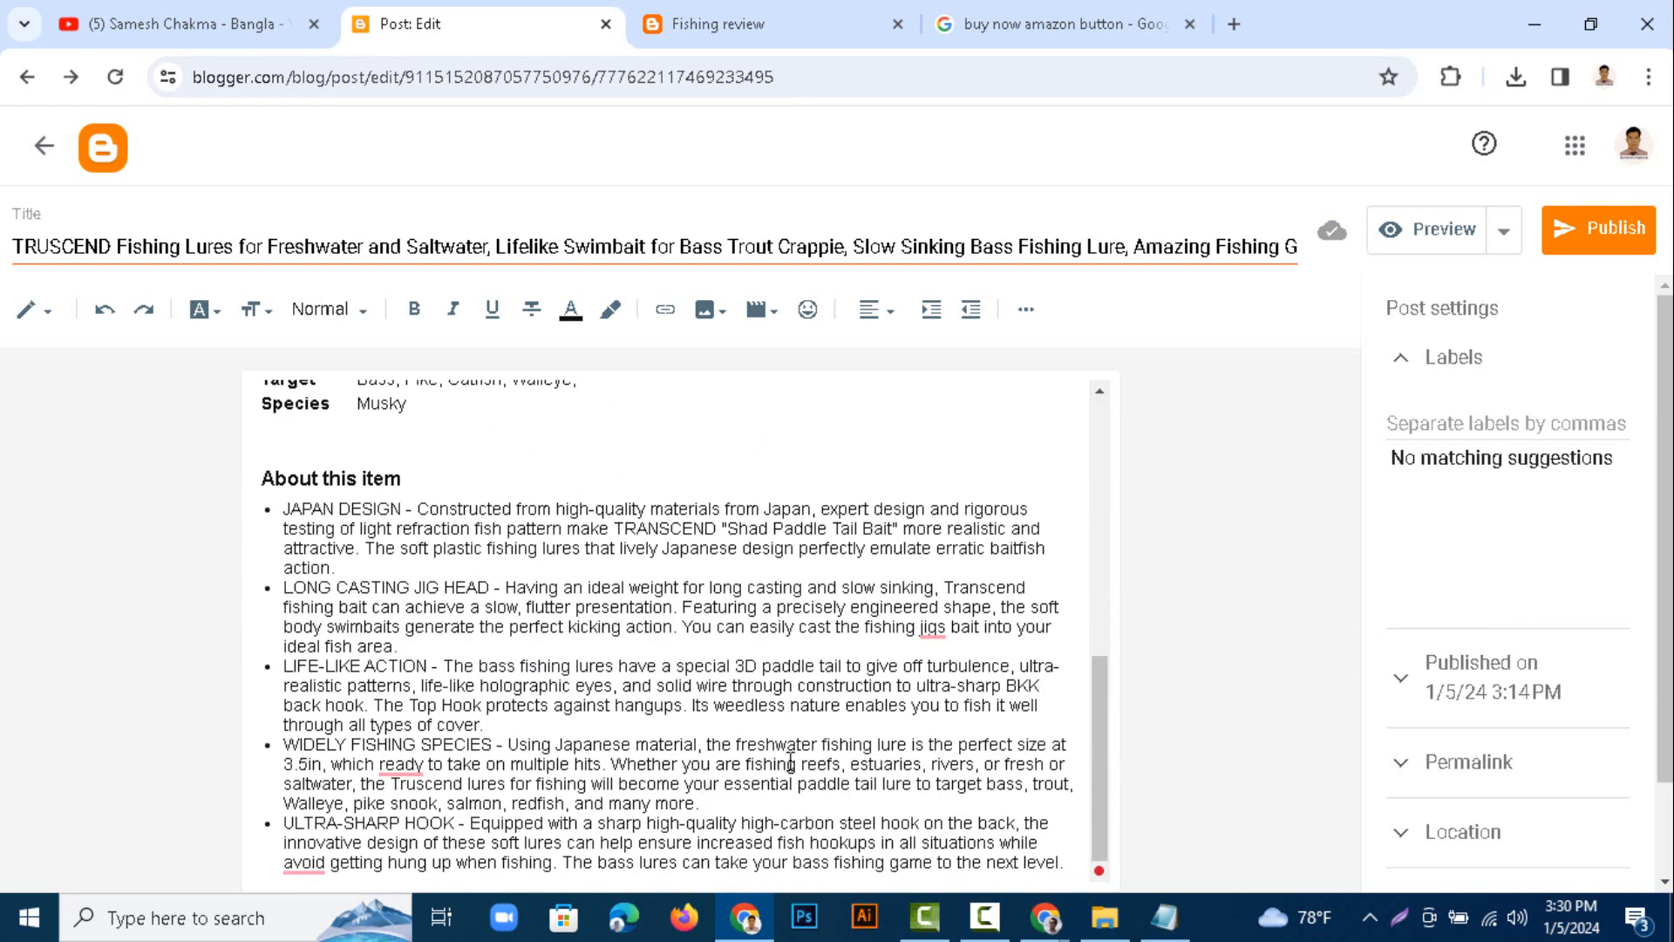
pyautogui.moveTo(320, 852)
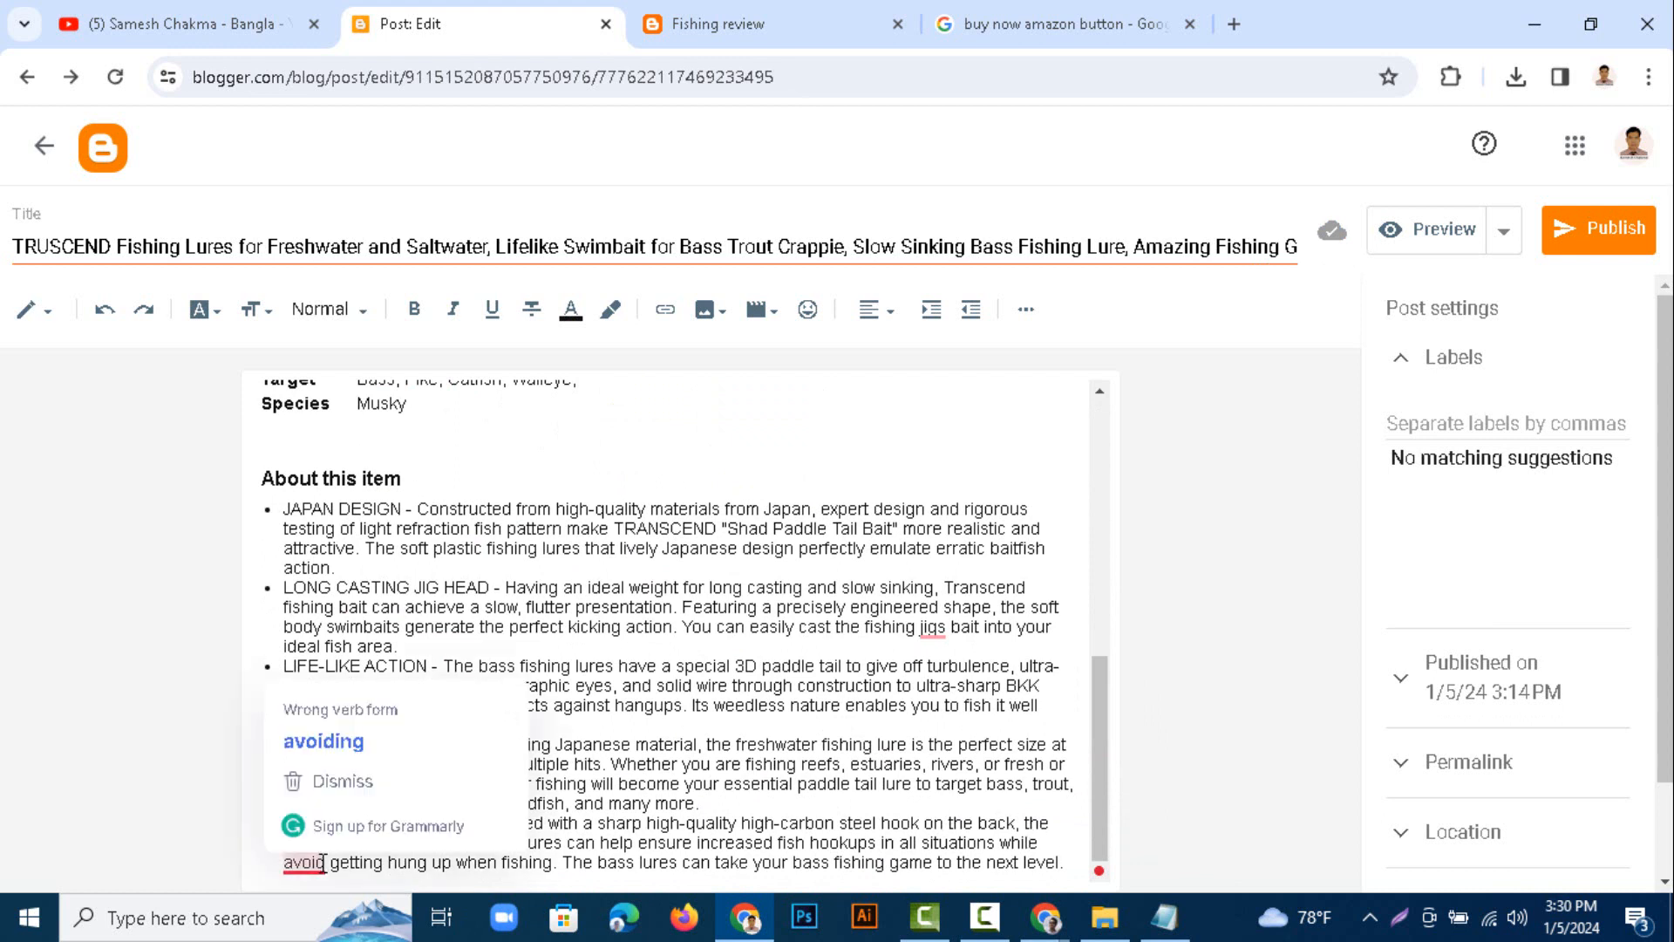
pyautogui.click(357, 758)
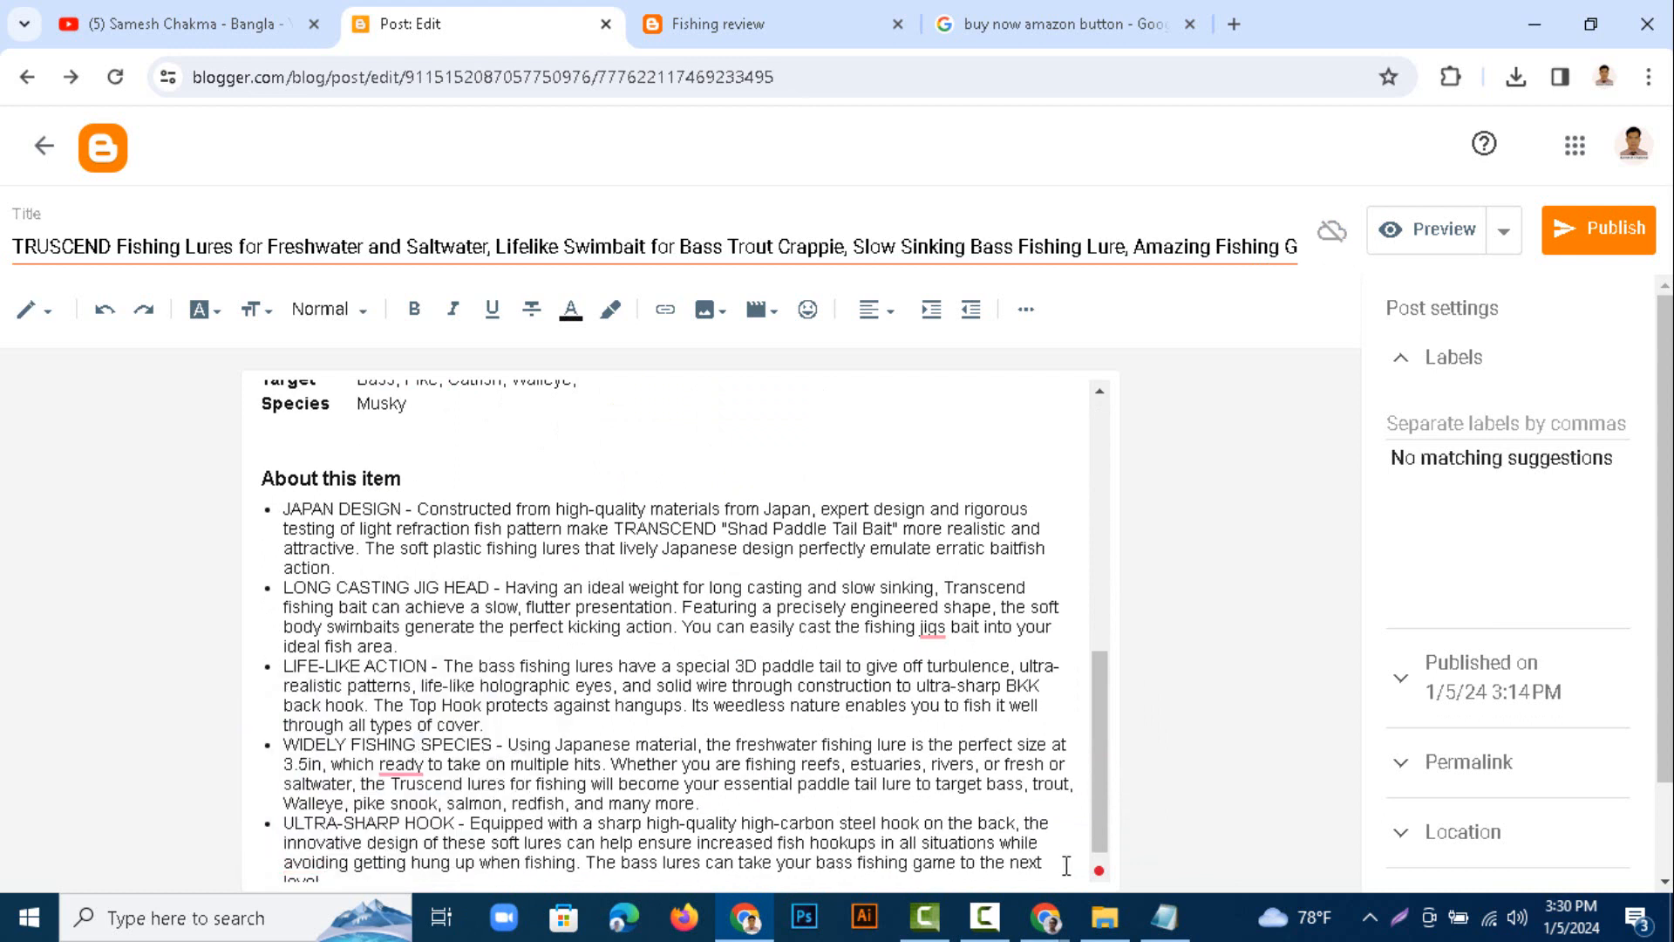
# - Add blank lines after the About this item list and insert the BUY NOW image named images from the Downloads folder there
pyautogui.scroll(-1, 1074, 852)
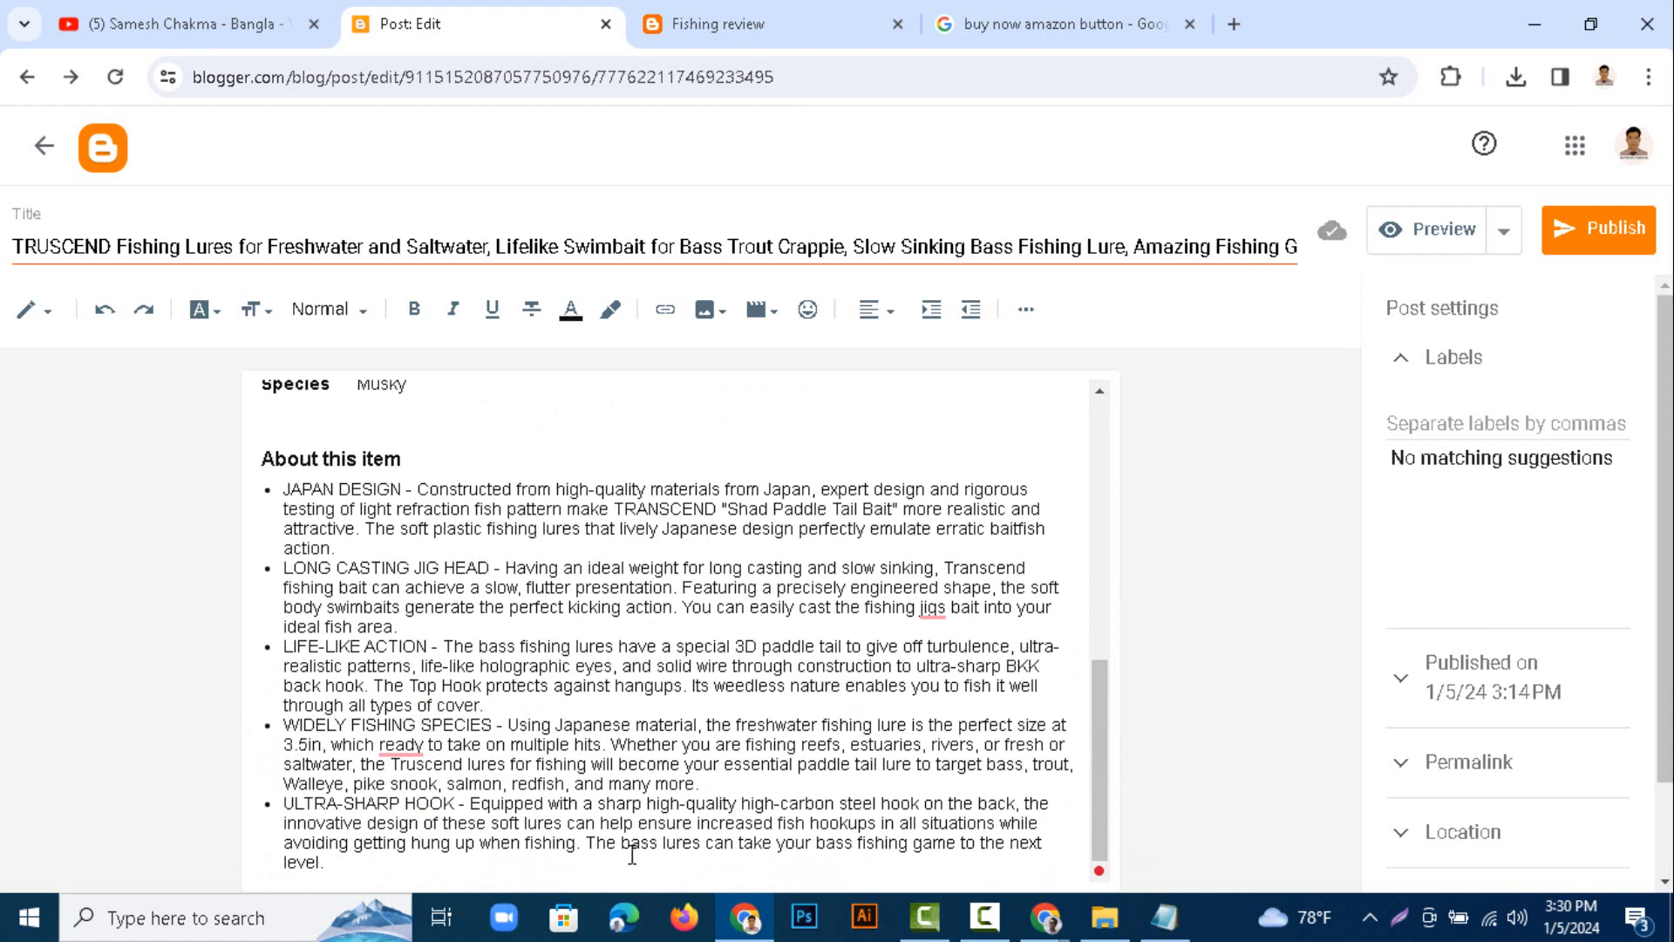
pyautogui.press('Return')
pyautogui.press('Return')
pyautogui.press('Return')
pyautogui.press('Return')
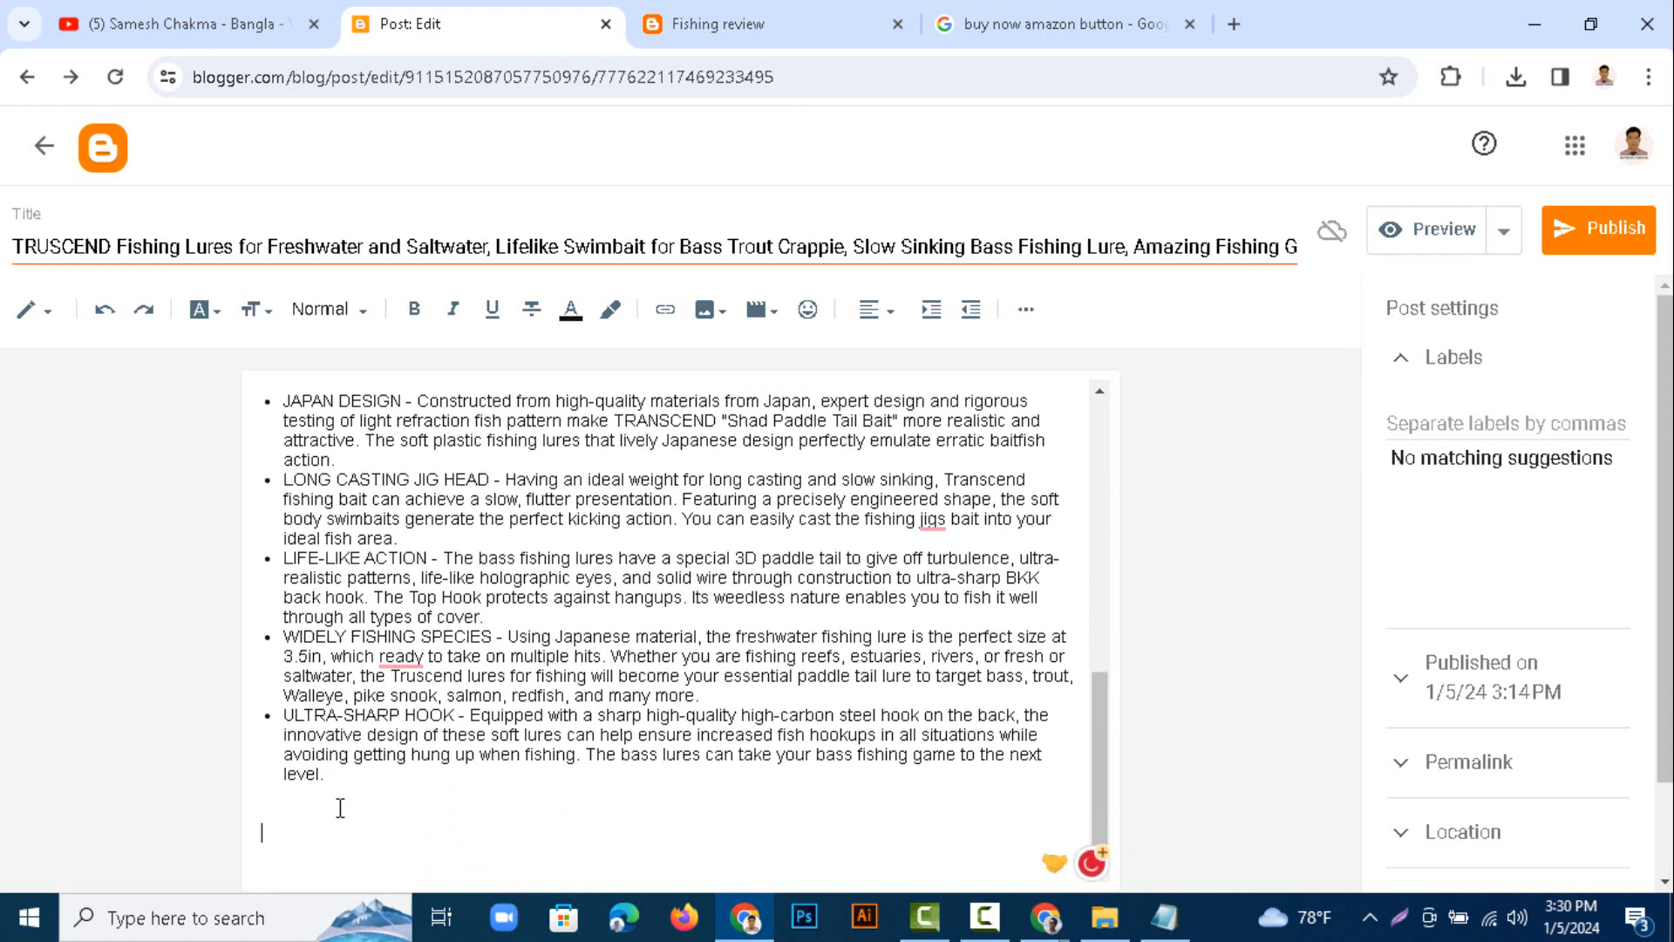
pyautogui.click(708, 312)
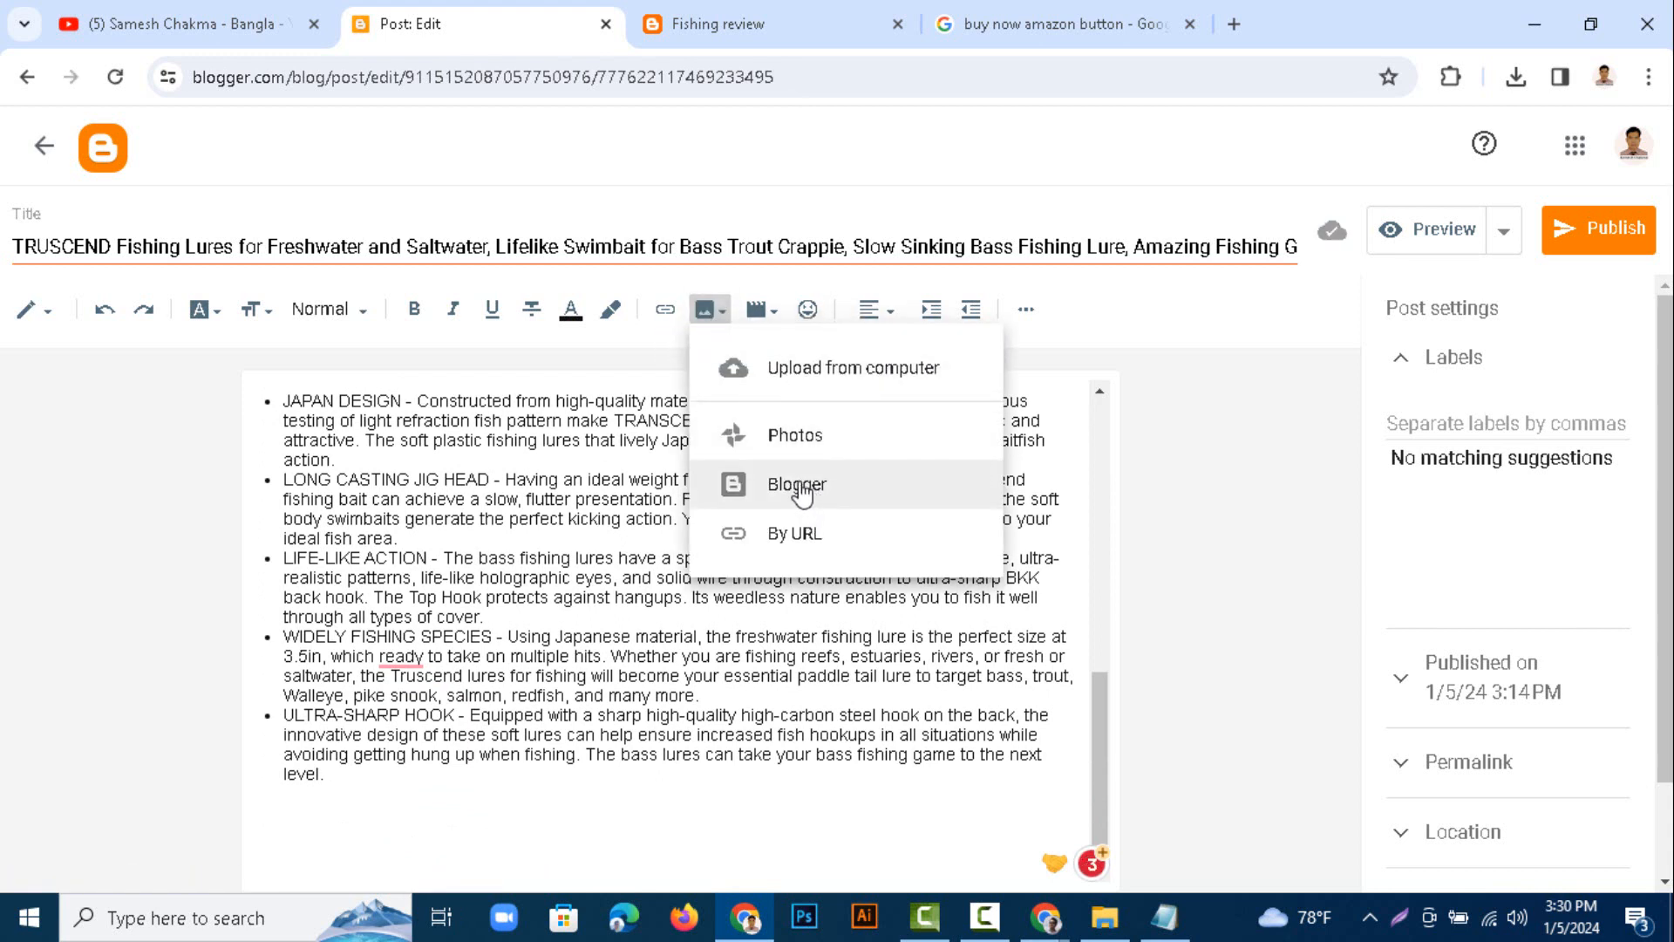
pyautogui.click(776, 373)
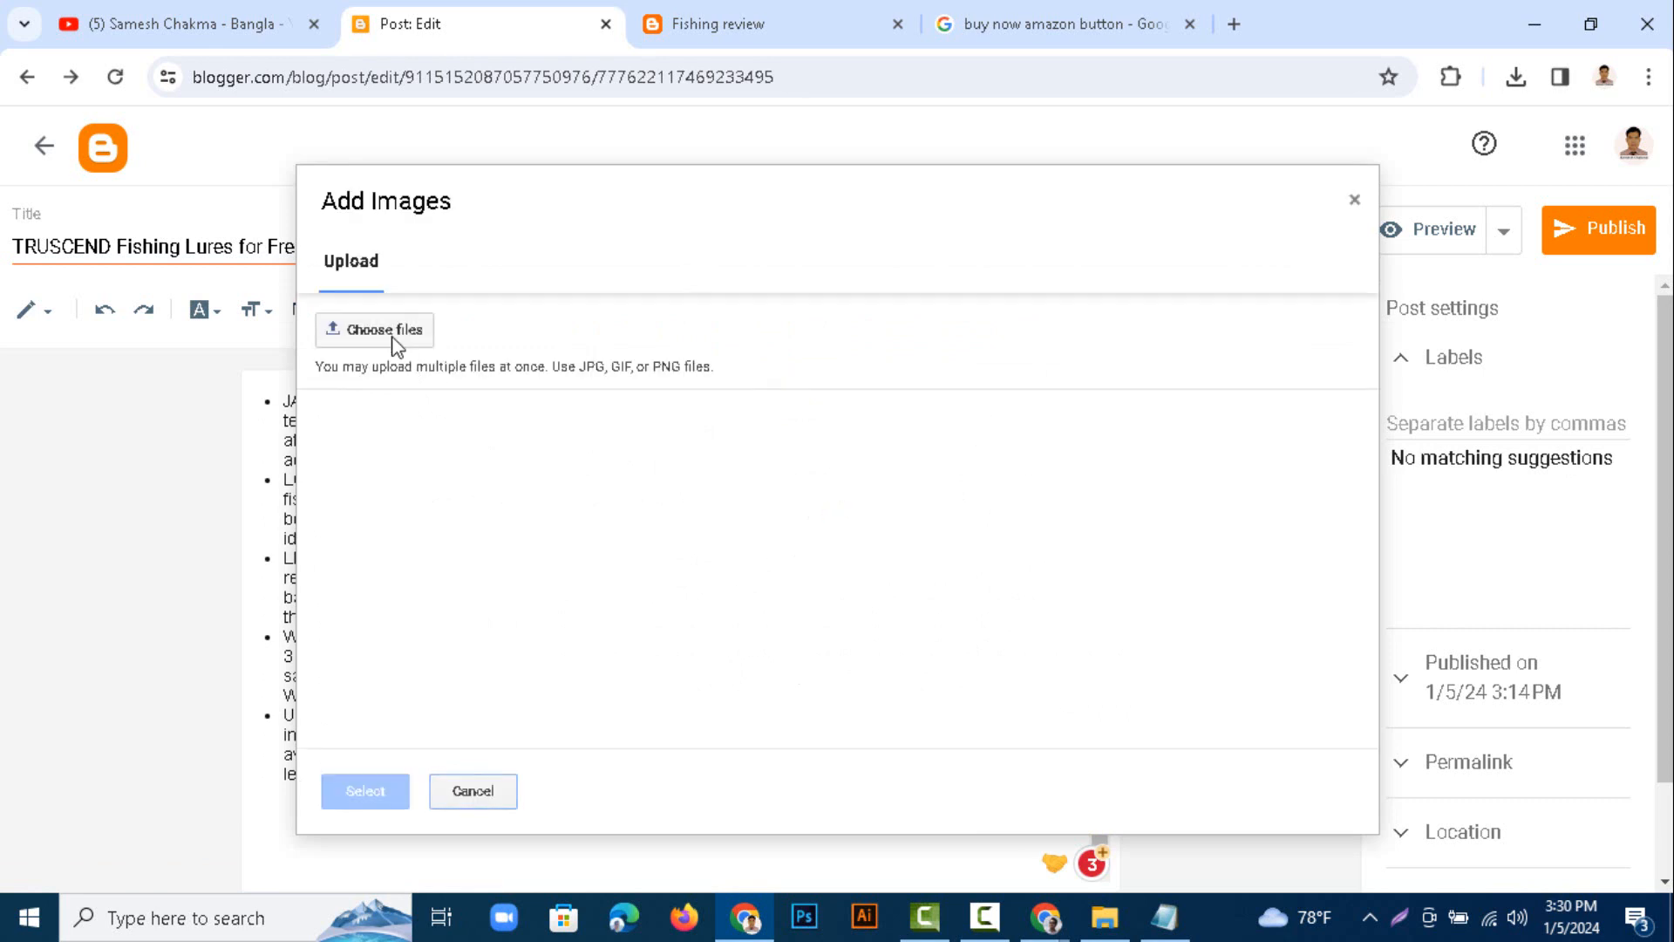
pyautogui.click(393, 340)
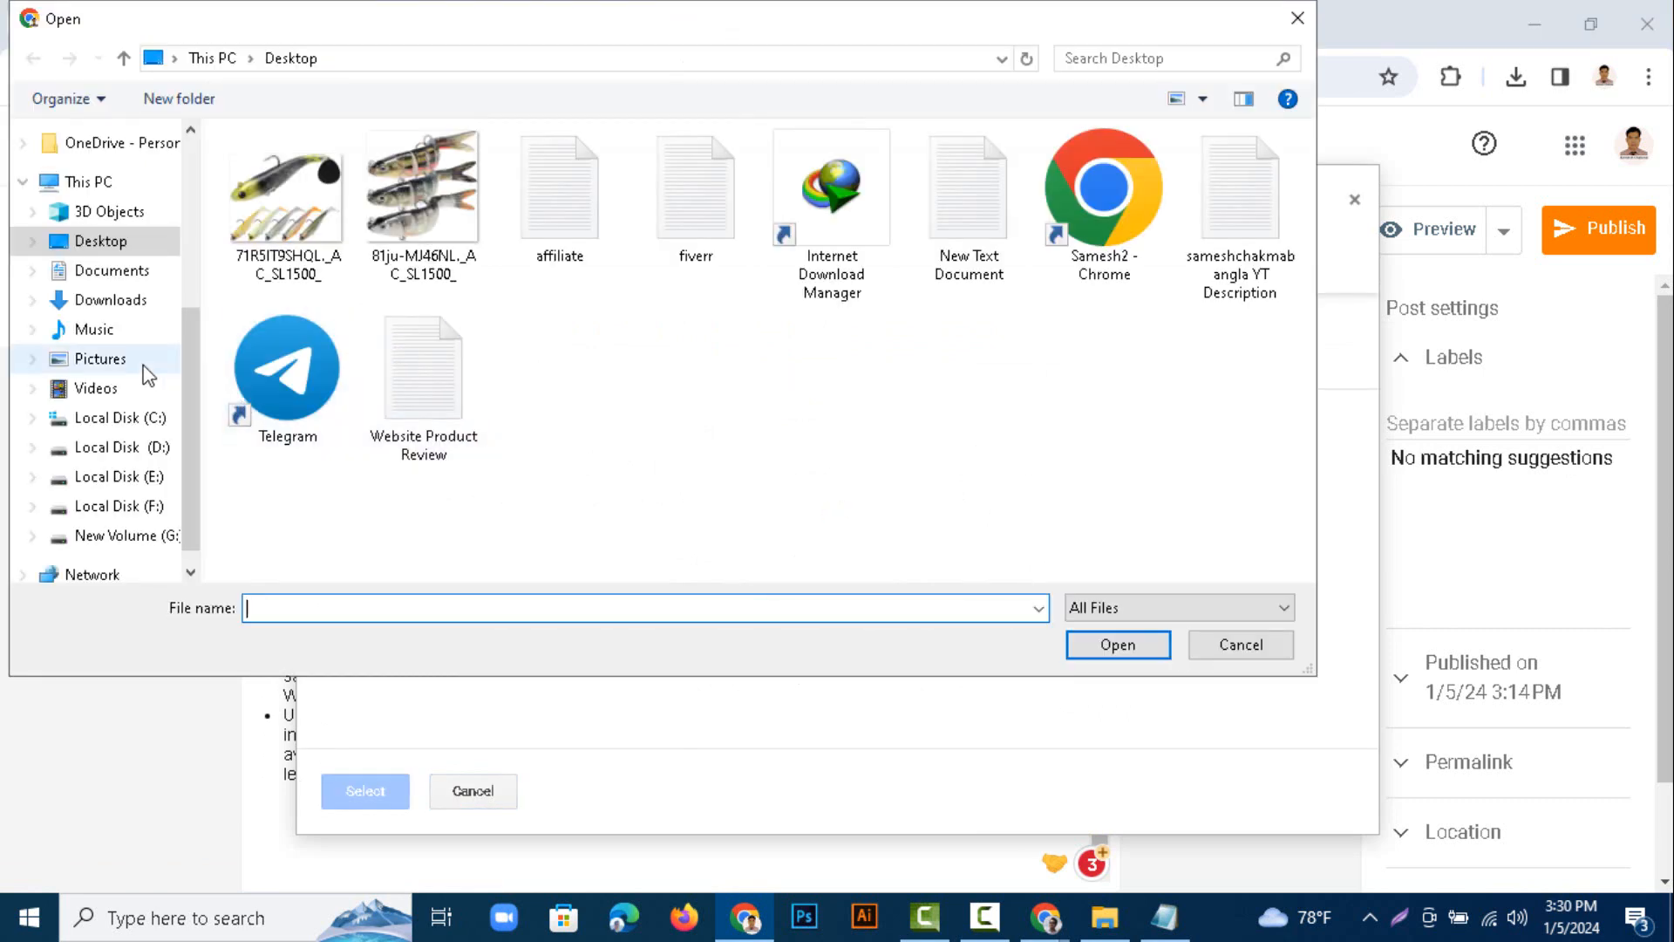
pyautogui.click(106, 301)
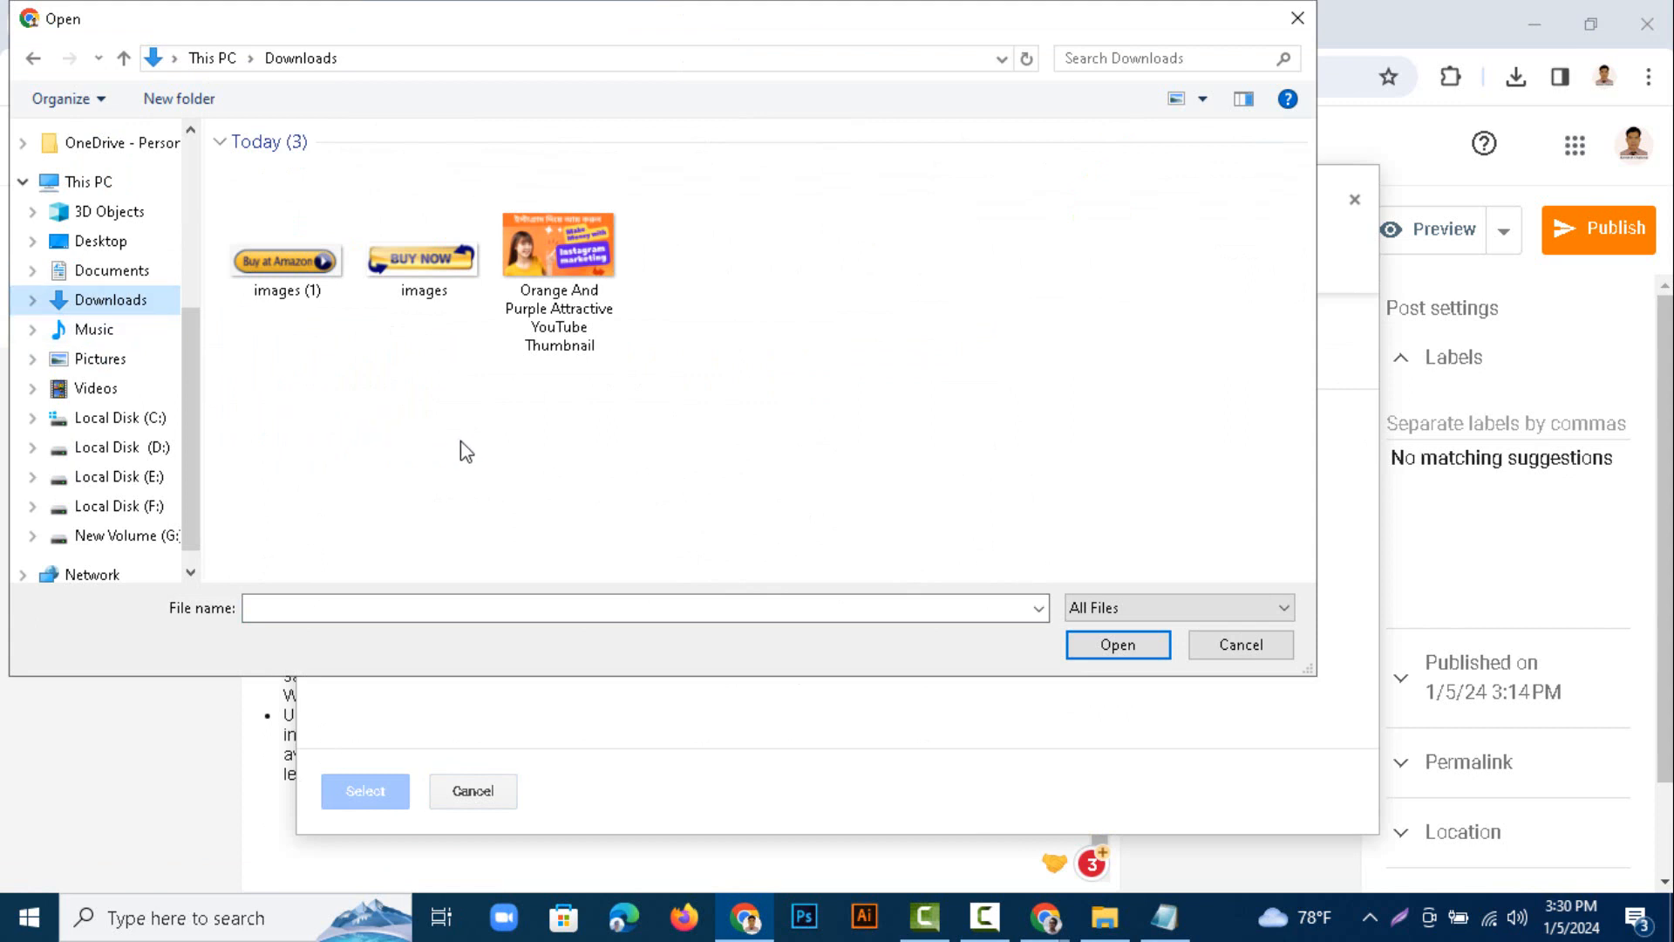
pyautogui.click(403, 278)
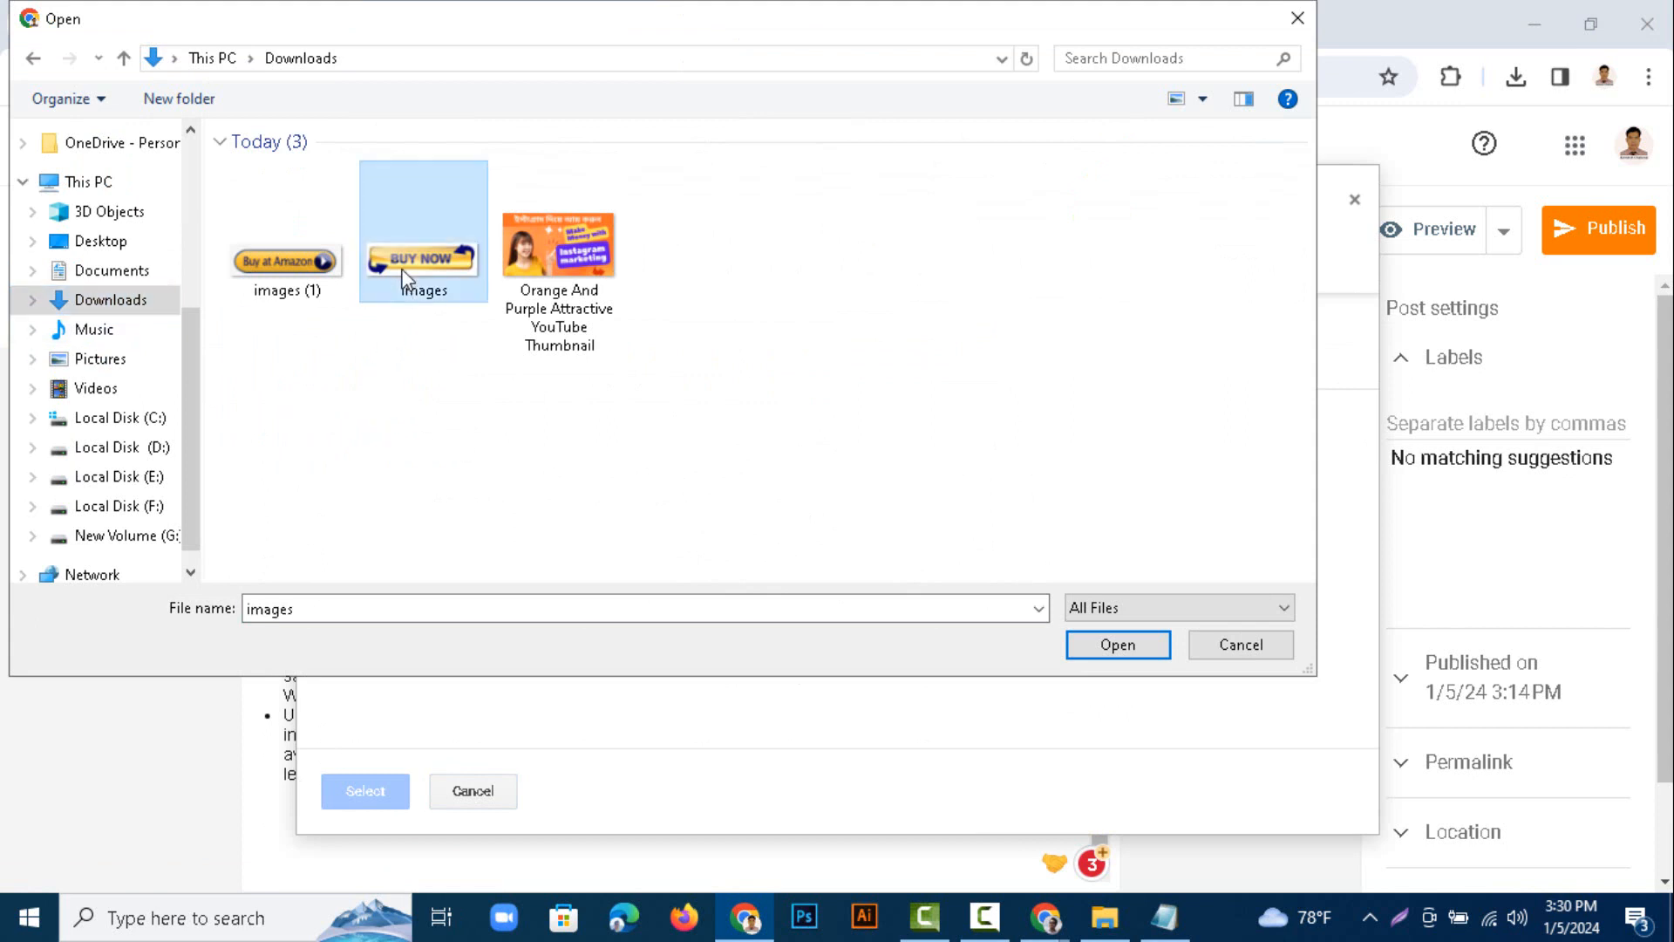
pyautogui.click(1088, 643)
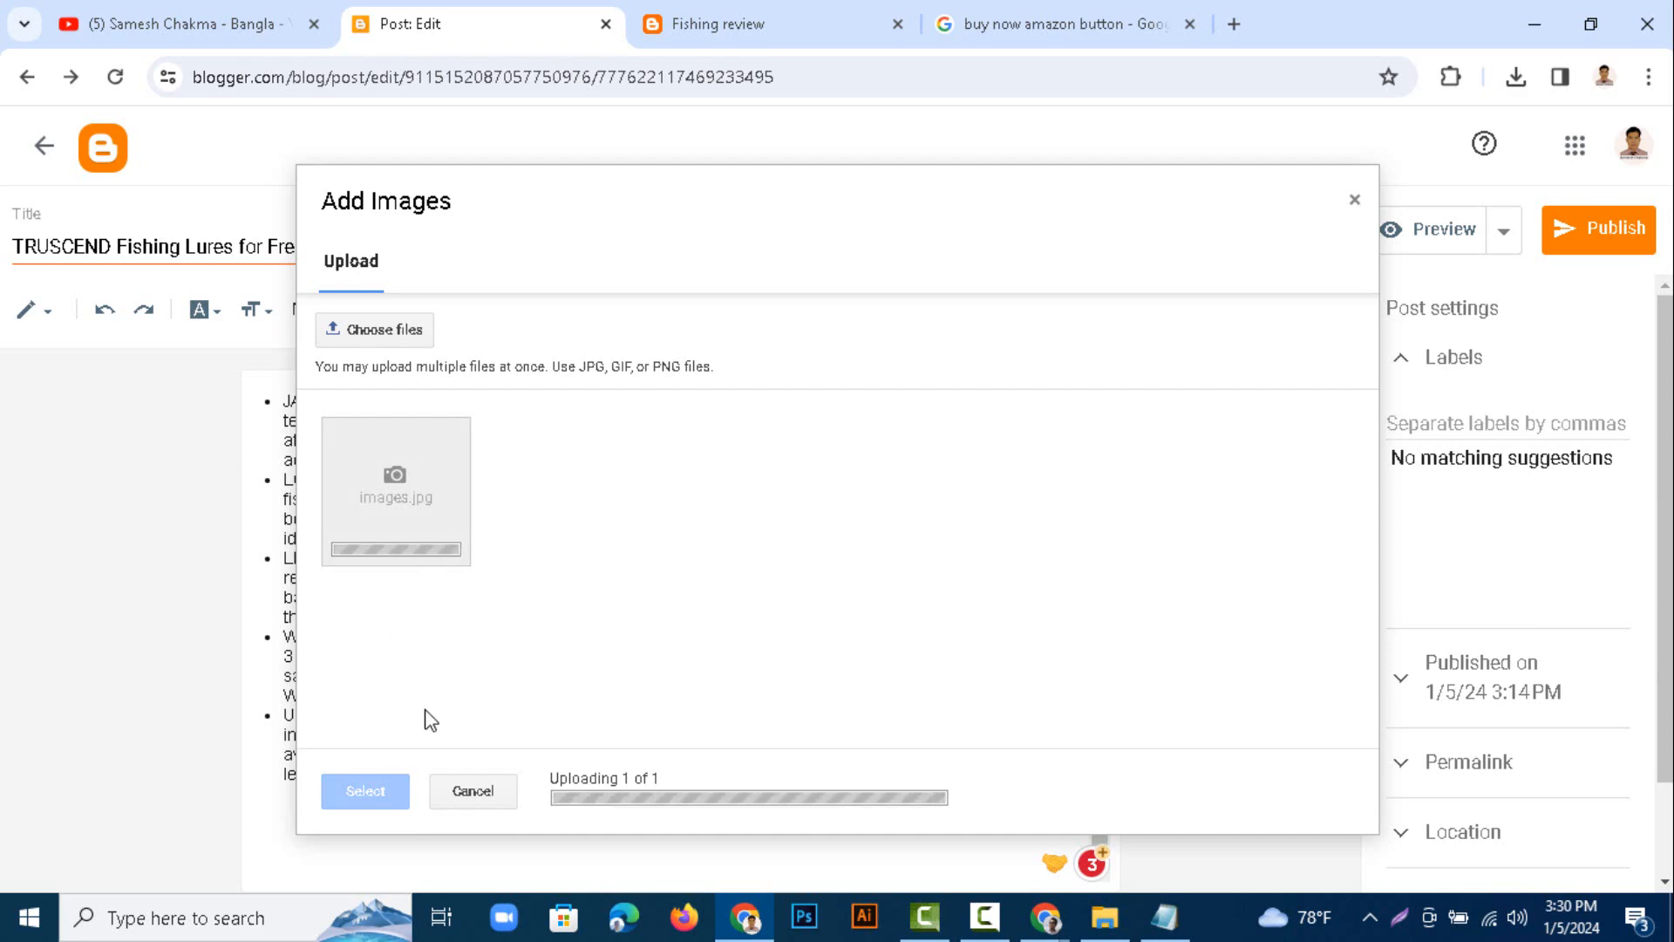
pyautogui.click(462, 547)
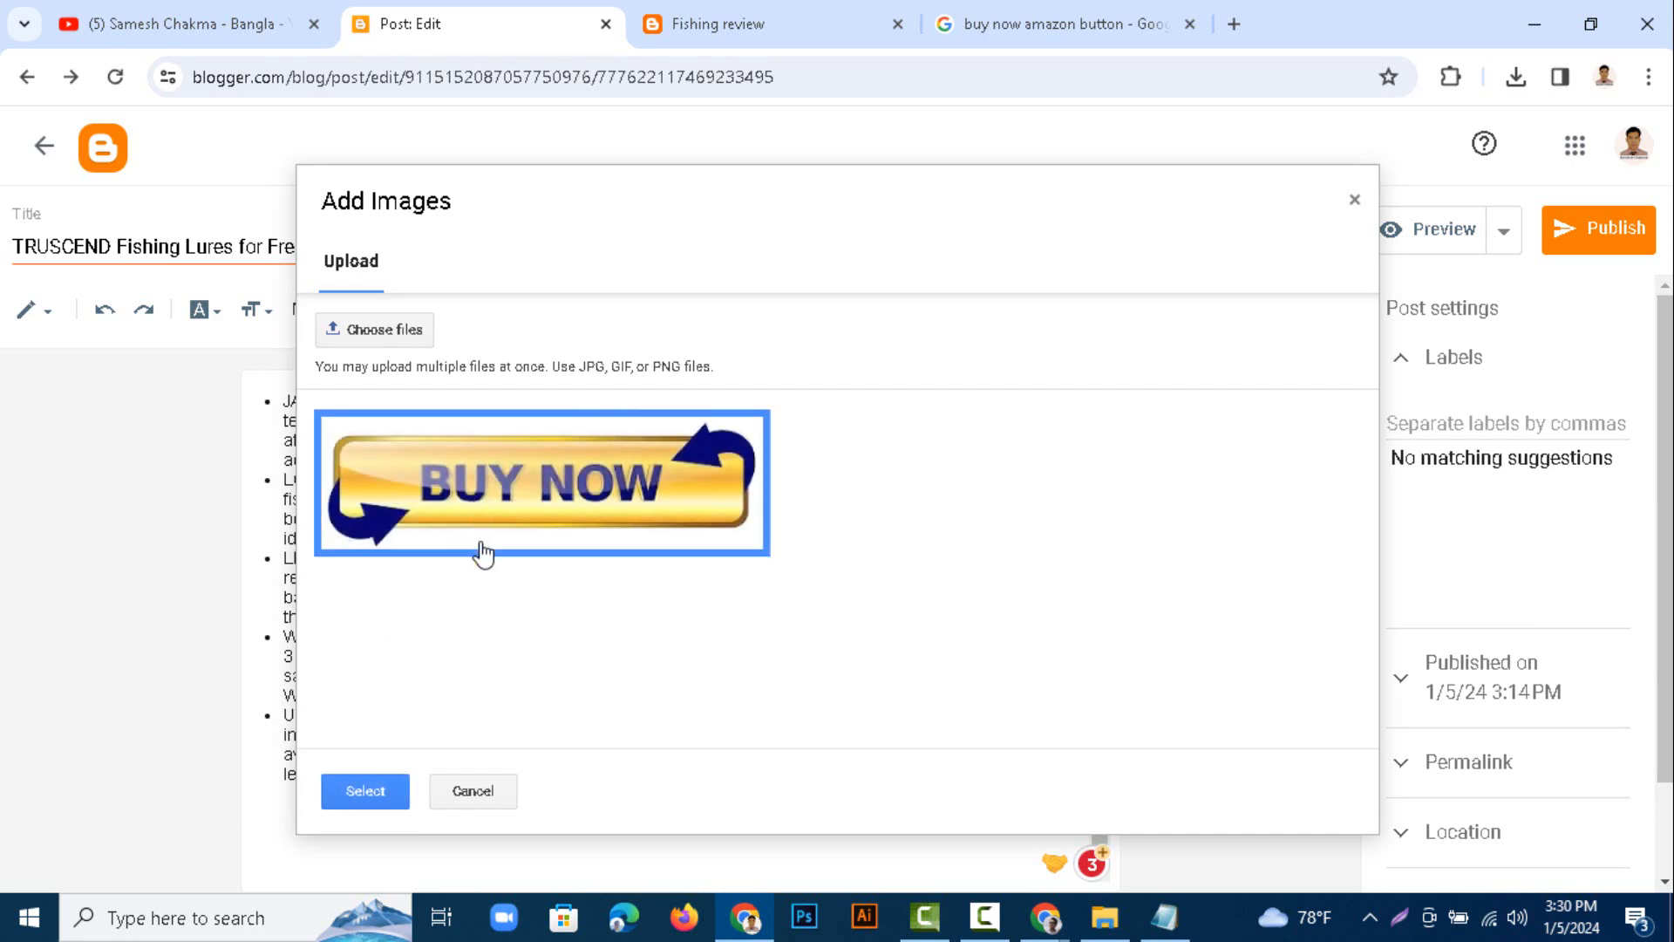
pyautogui.click(382, 780)
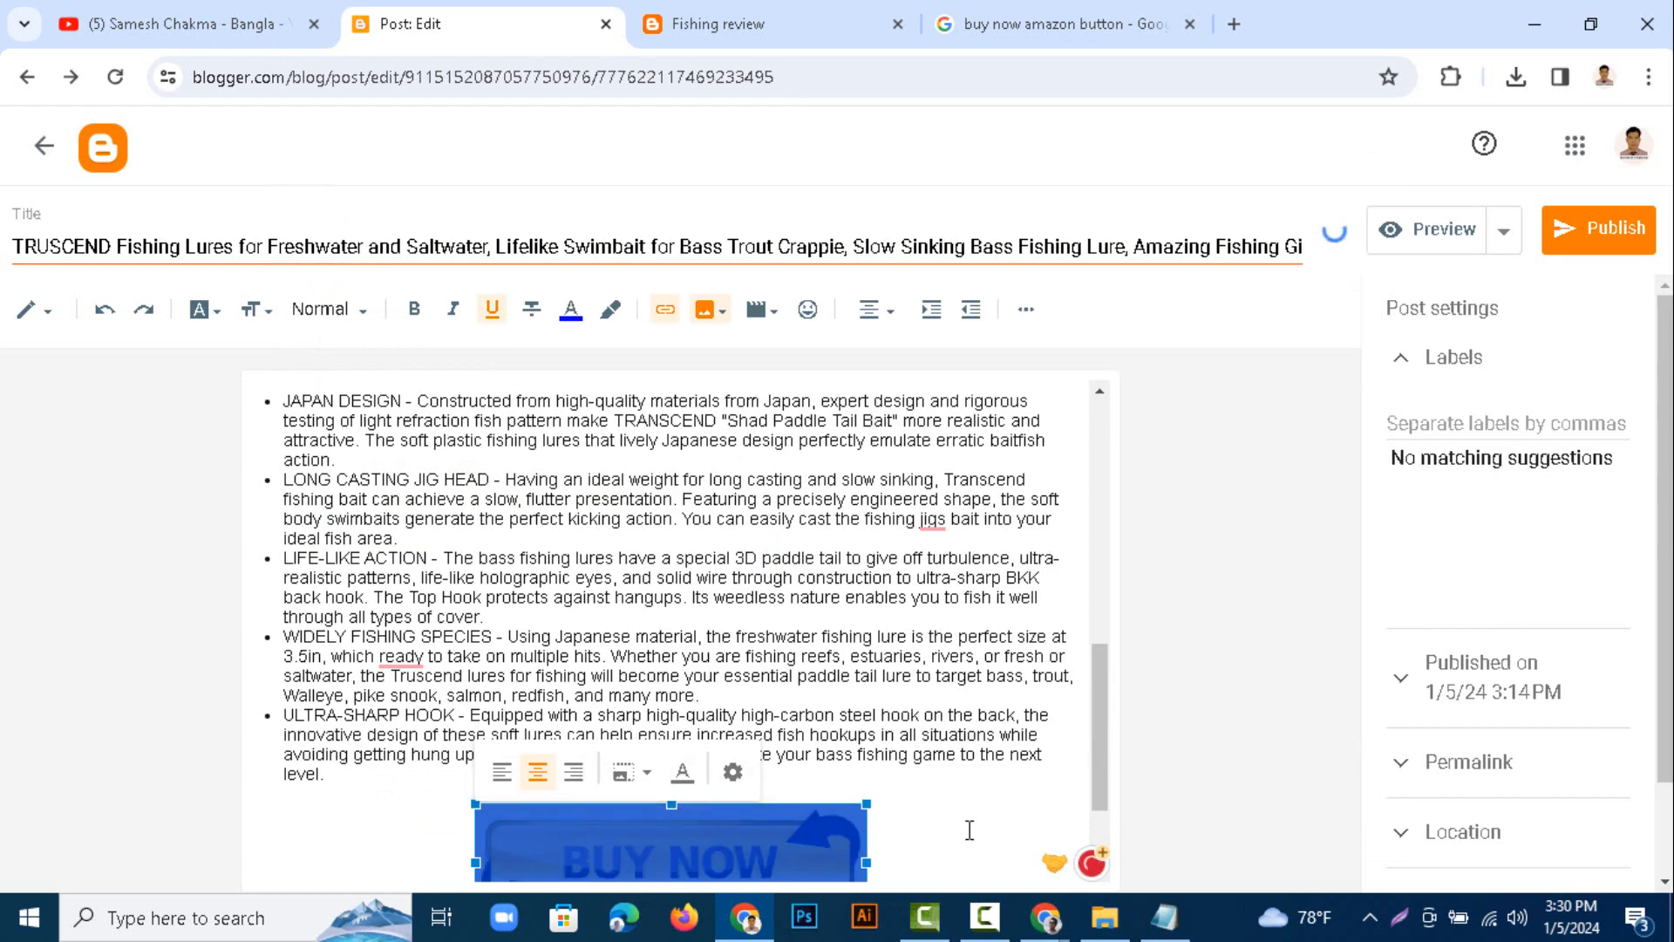
pyautogui.click(899, 837)
# - Accept the spelling correction "TRANSCEND" for the Brand value in the specification table
pyautogui.scroll(-2, 879, 815)
pyautogui.scroll(10, 881, 802)
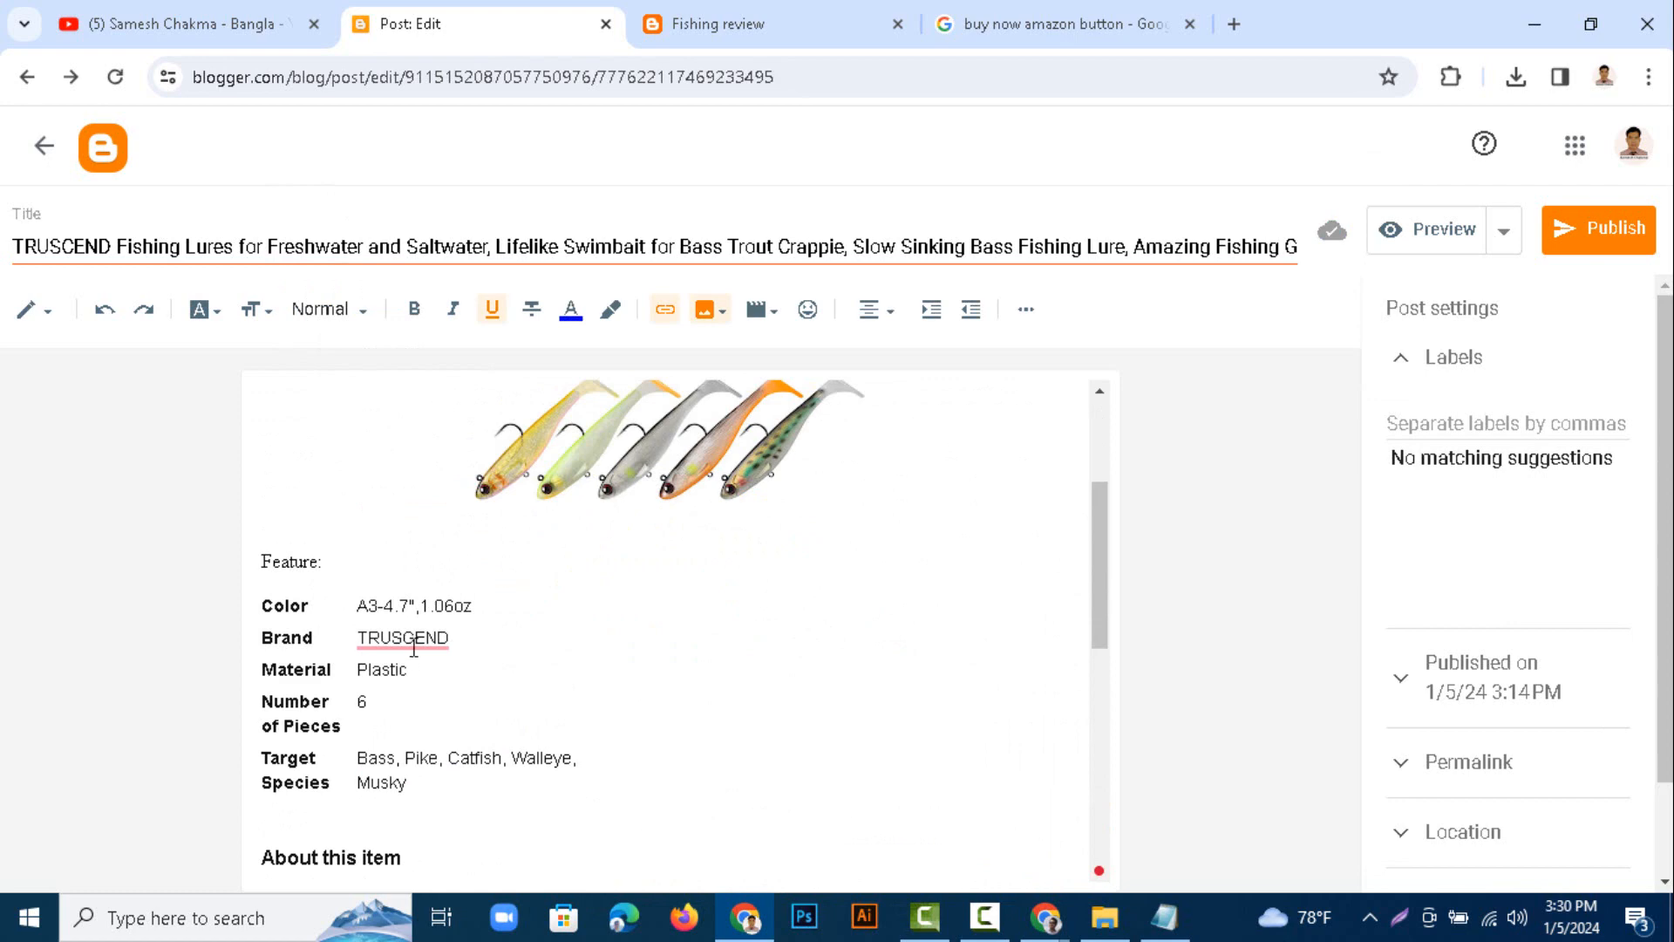
pyautogui.rightClick(413, 645)
pyautogui.click(424, 710)
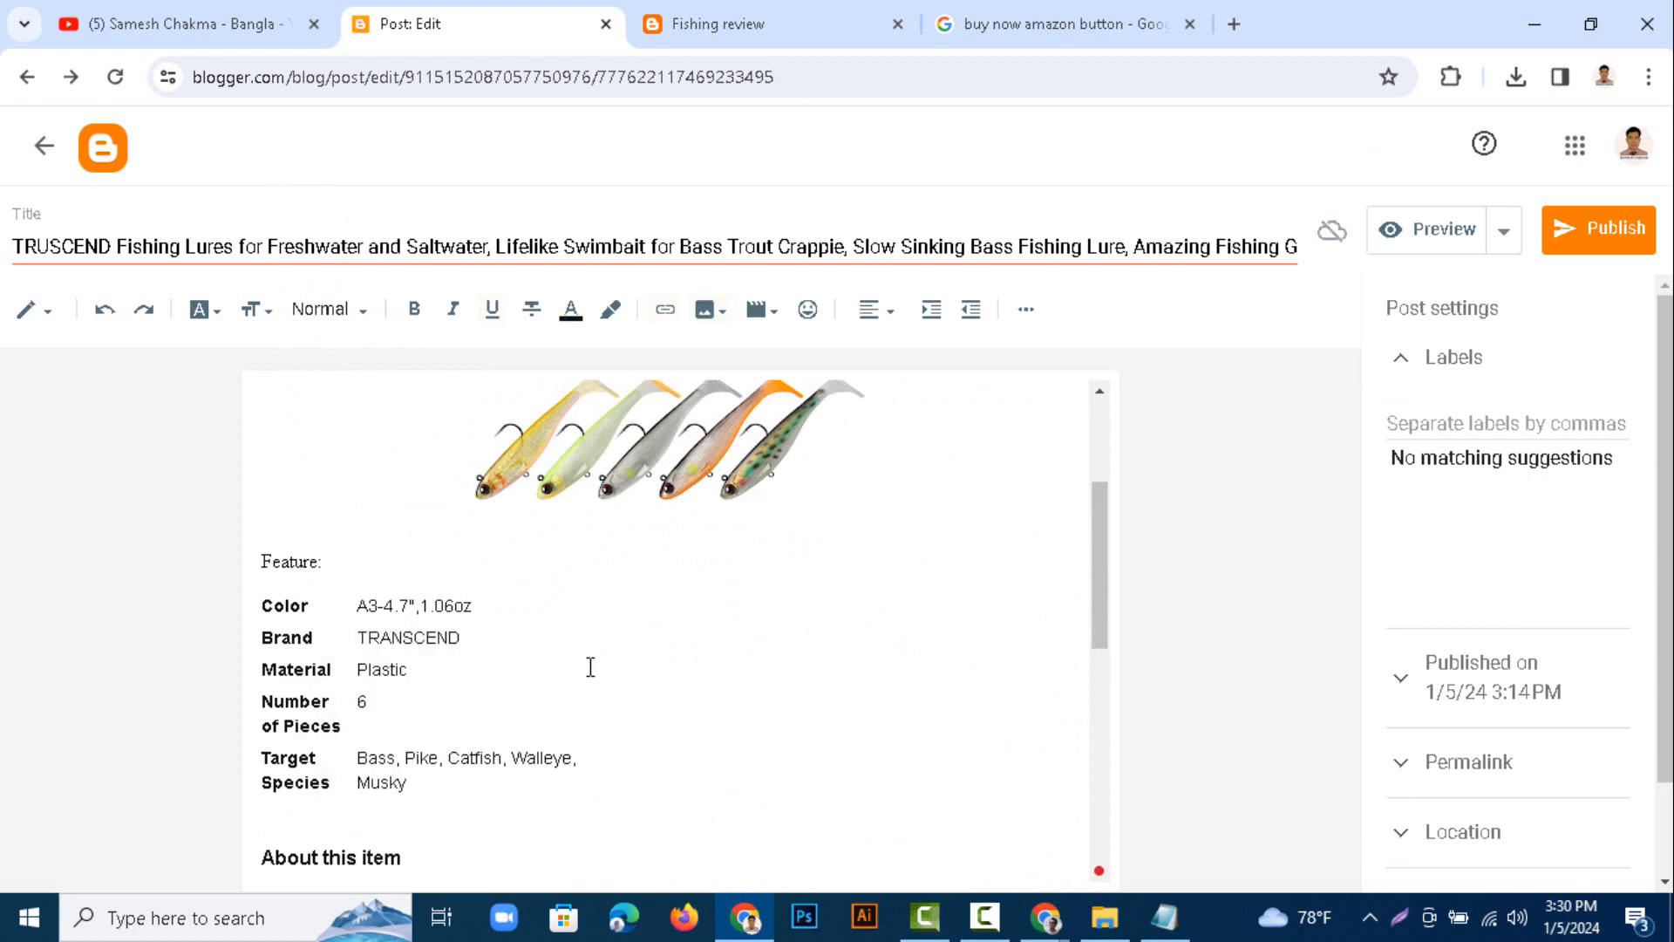
# - Add a blank line above Feature and insert the Buy at Amazon image named images (1) from the Downloads folder there
pyautogui.scroll(3, 523, 628)
pyautogui.scroll(-15, 637, 667)
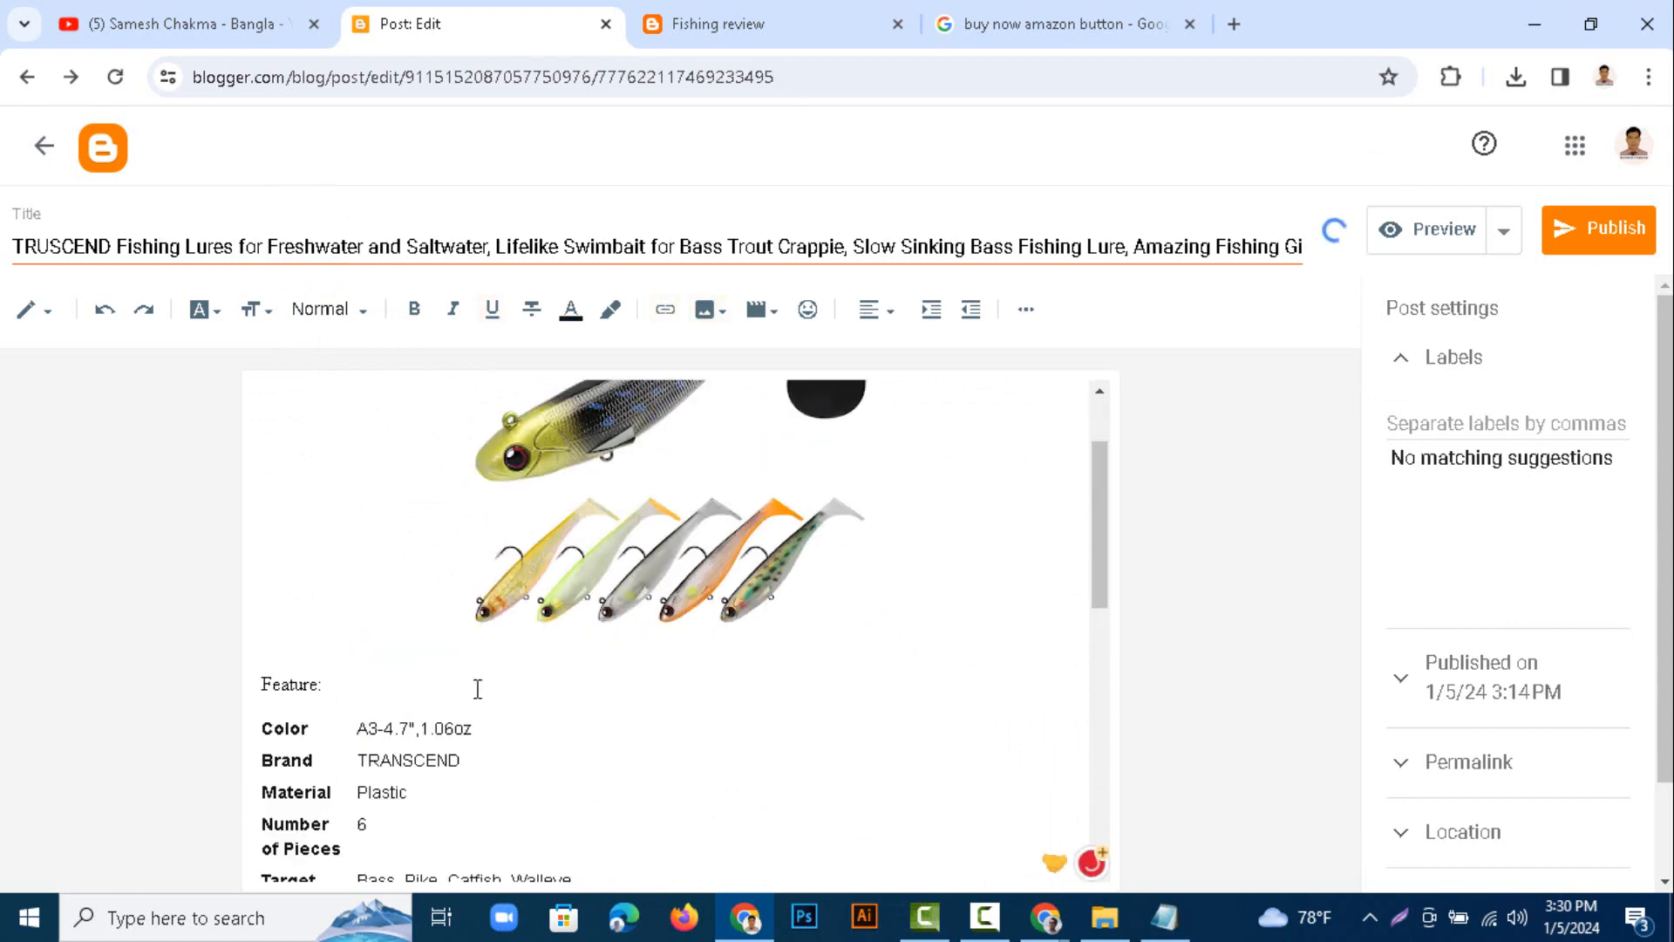
pyautogui.scroll(15, 720, 673)
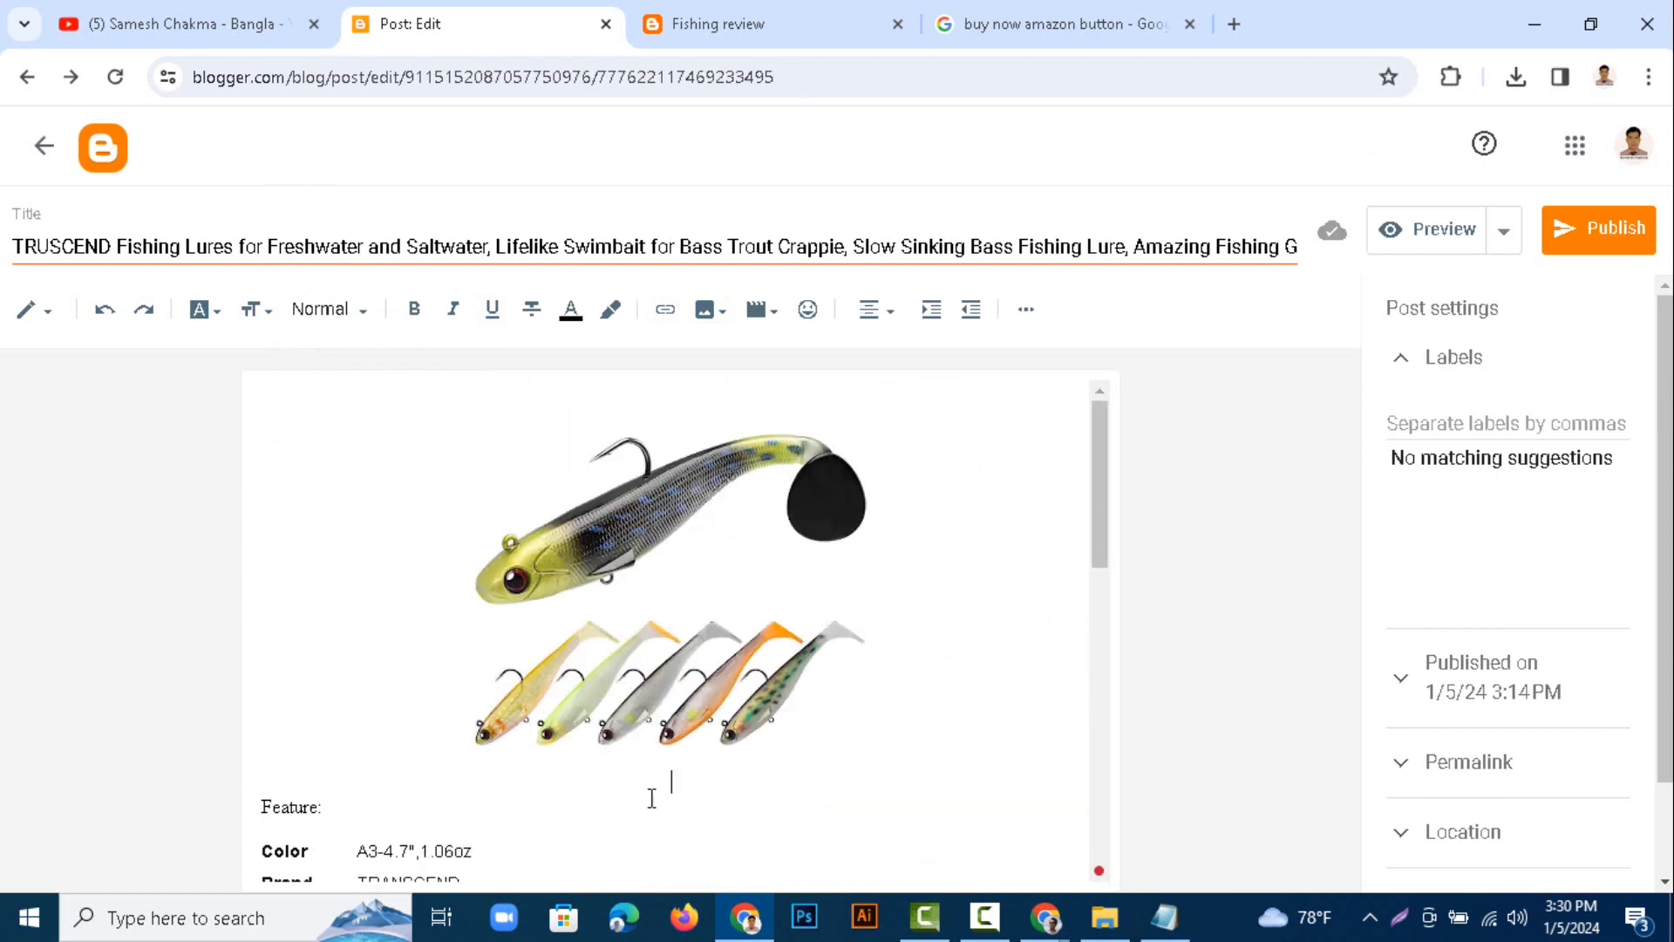
pyautogui.click(261, 814)
pyautogui.press('Return')
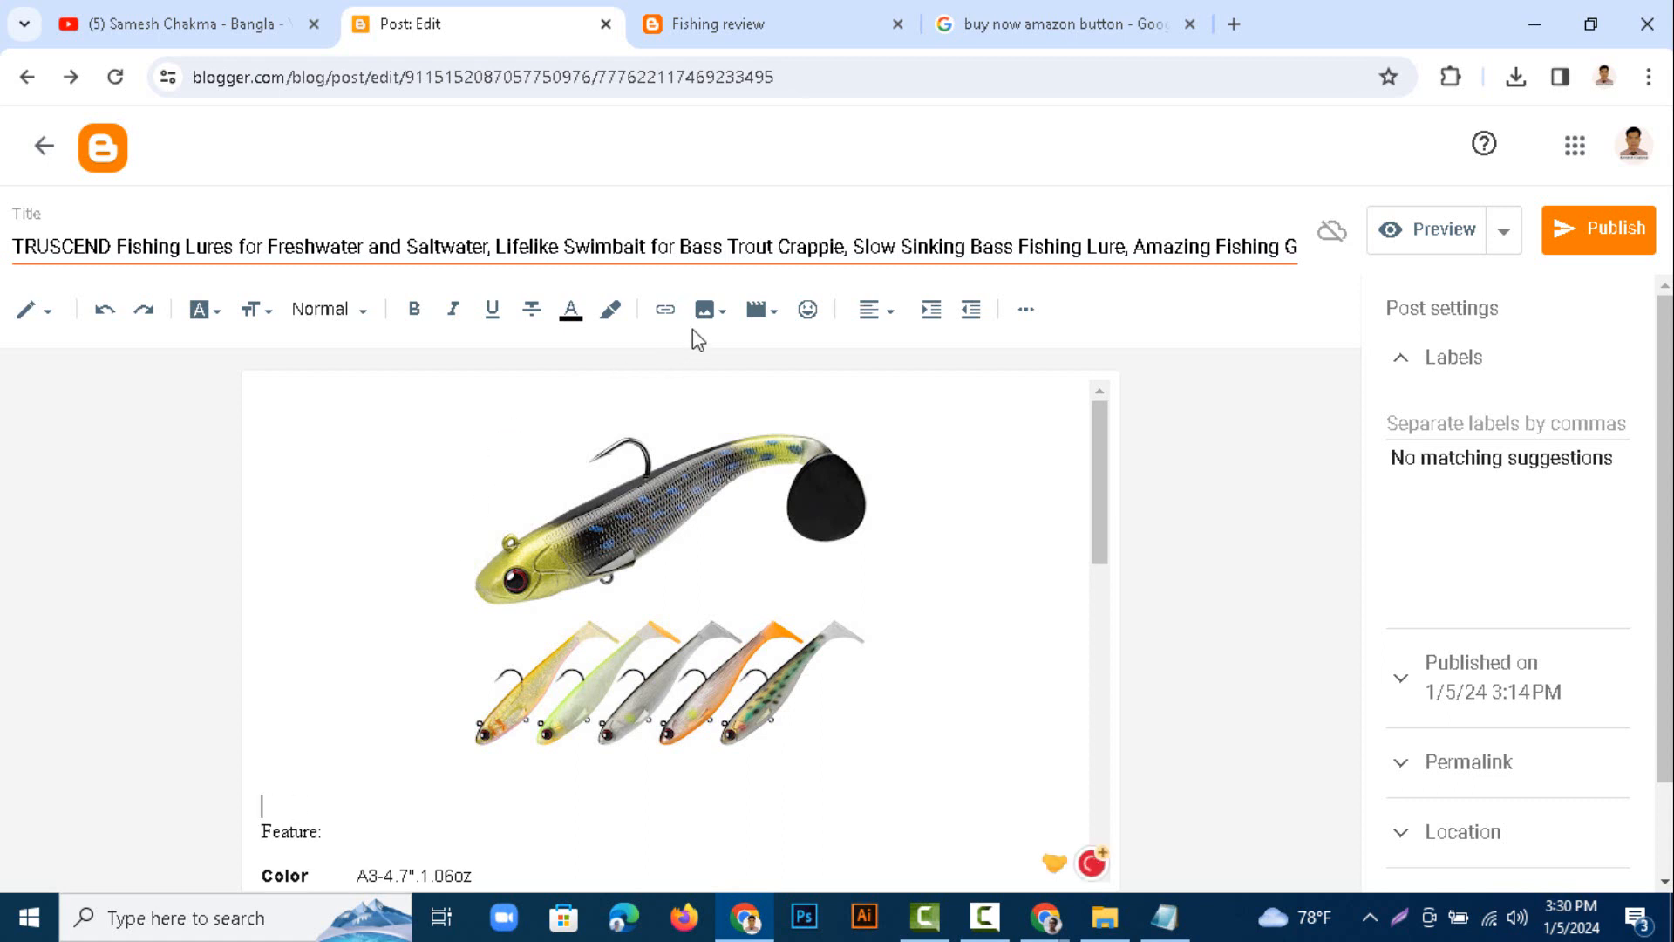
pyautogui.click(704, 314)
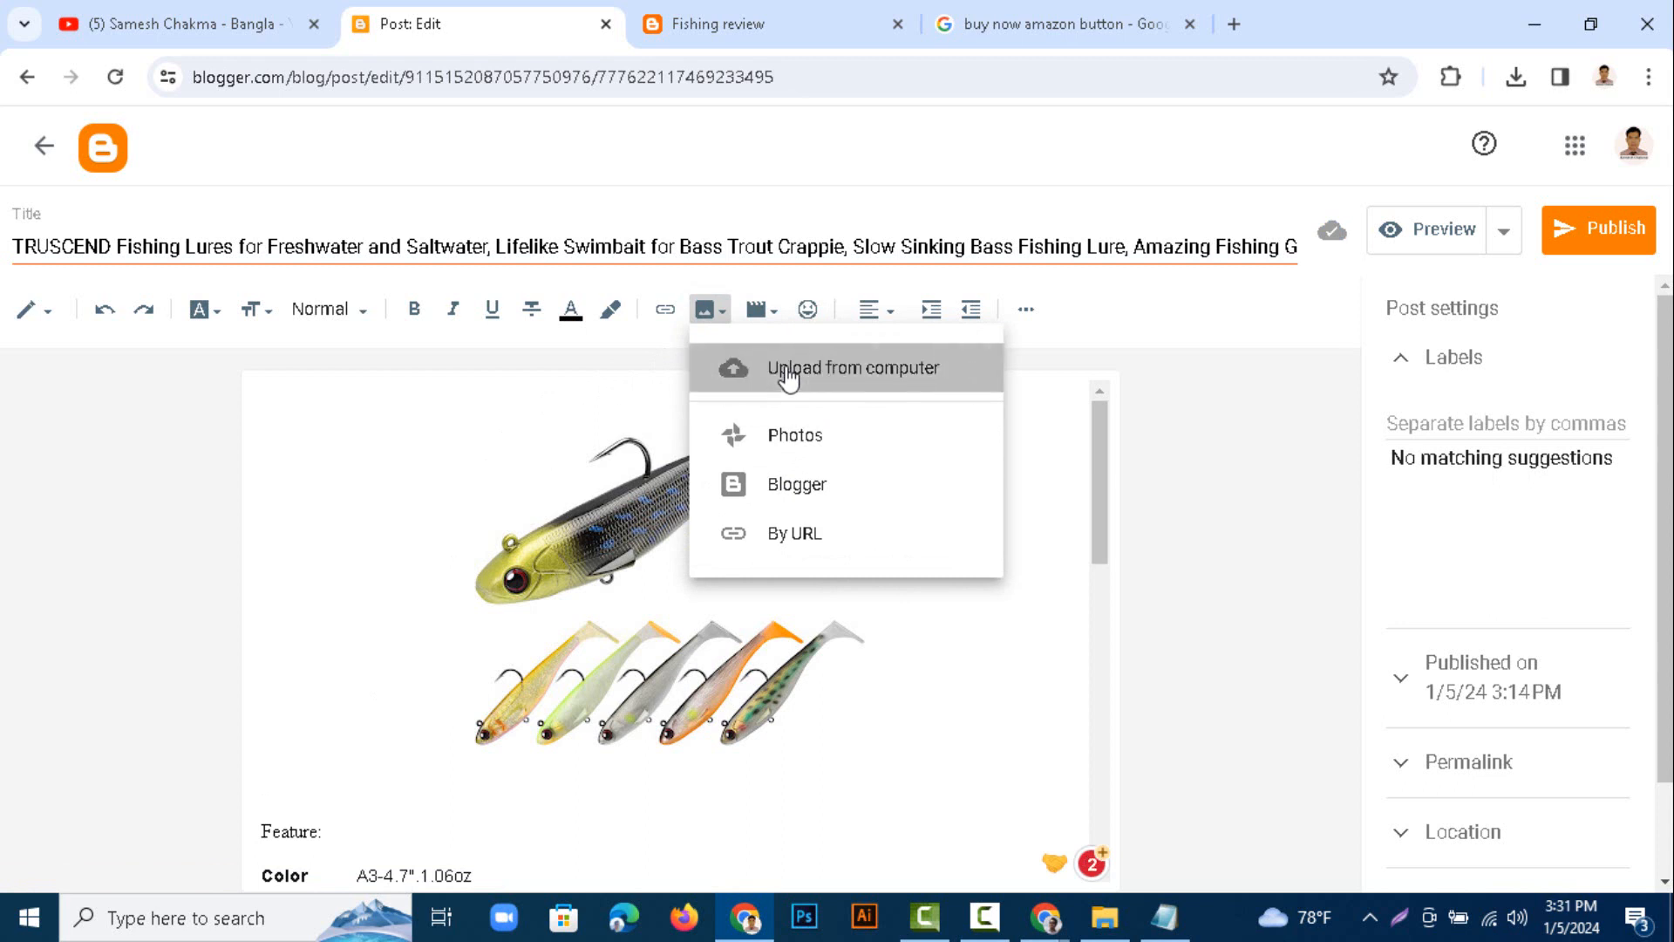
pyautogui.click(789, 375)
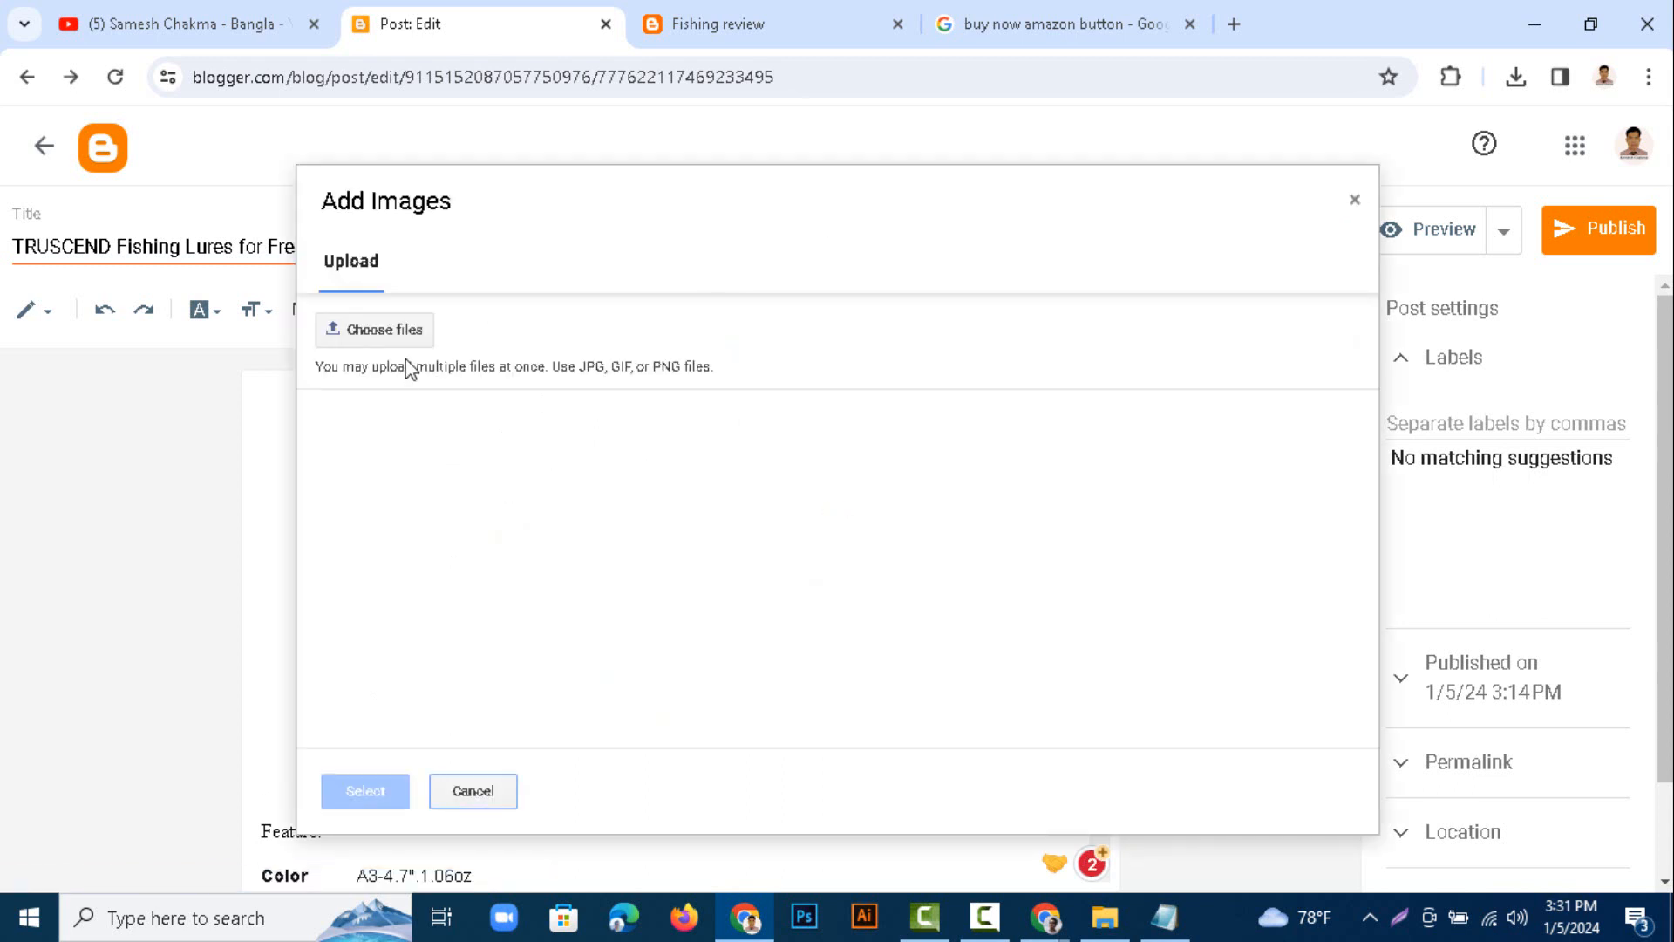
pyautogui.click(385, 333)
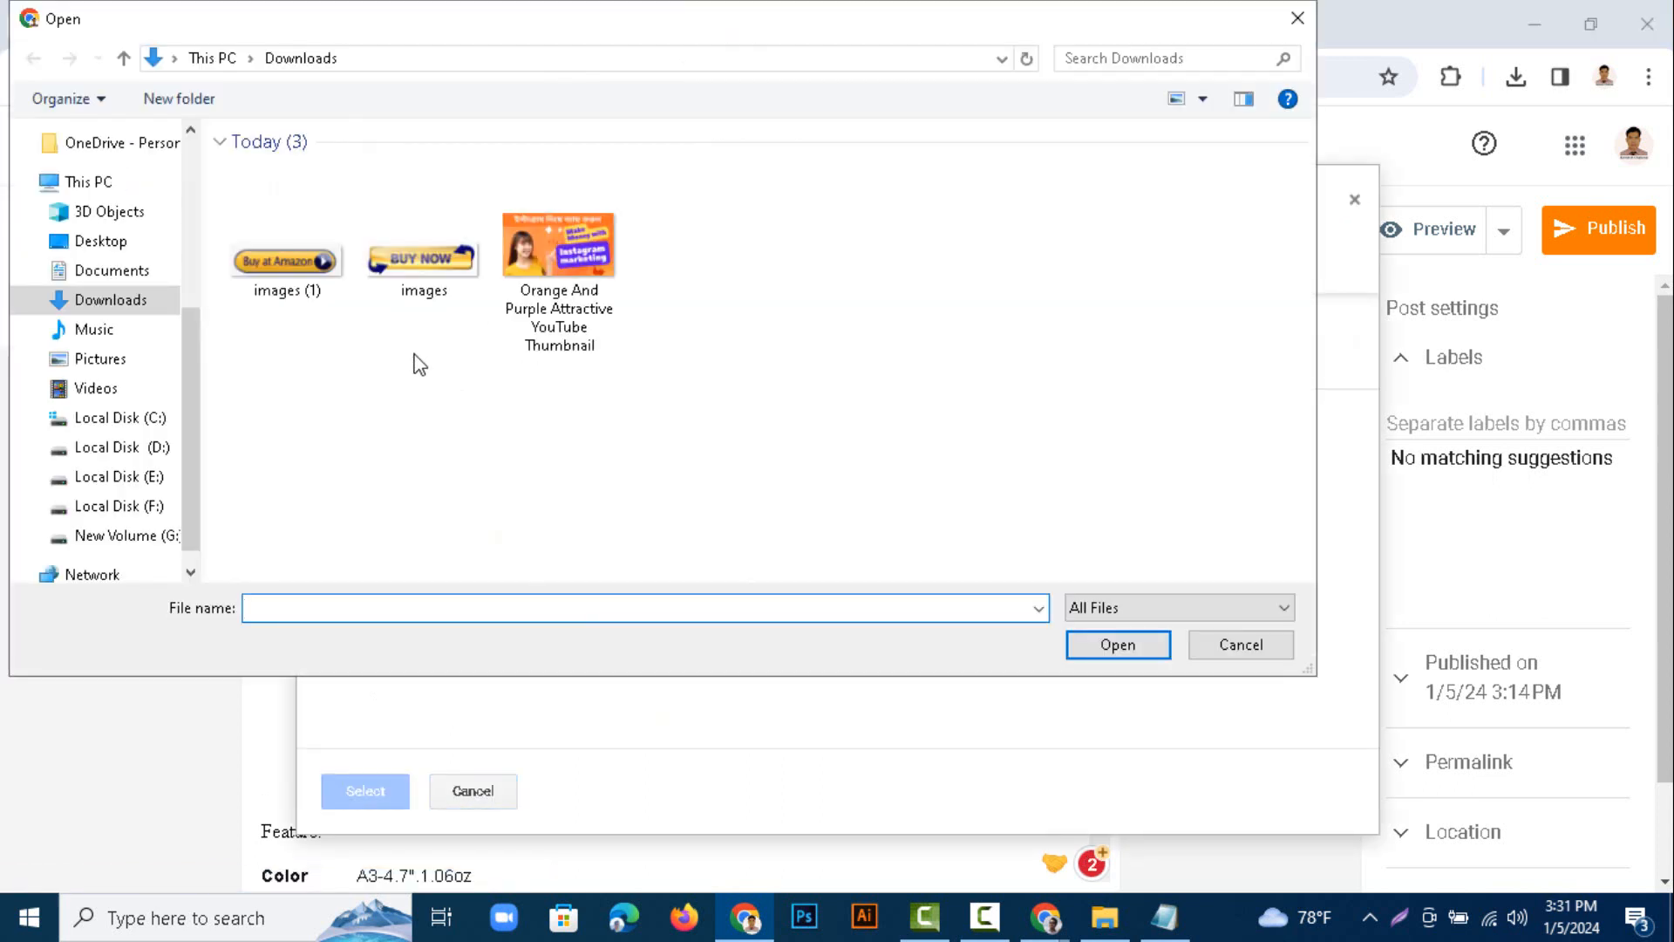
pyautogui.click(290, 266)
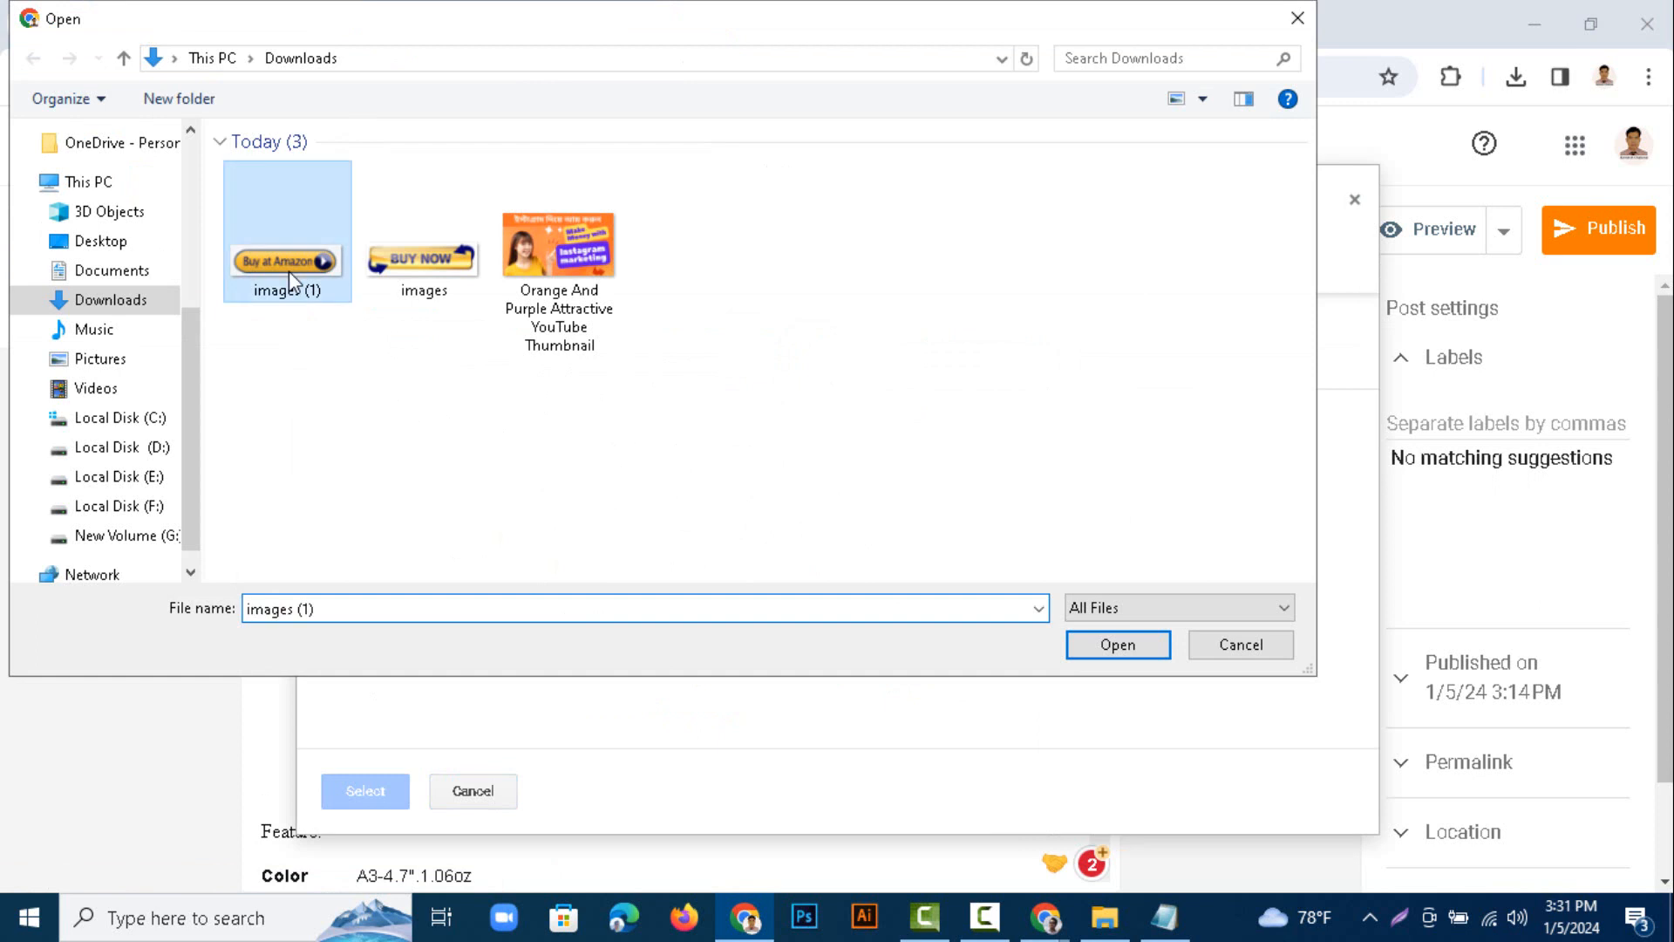
pyautogui.click(1086, 645)
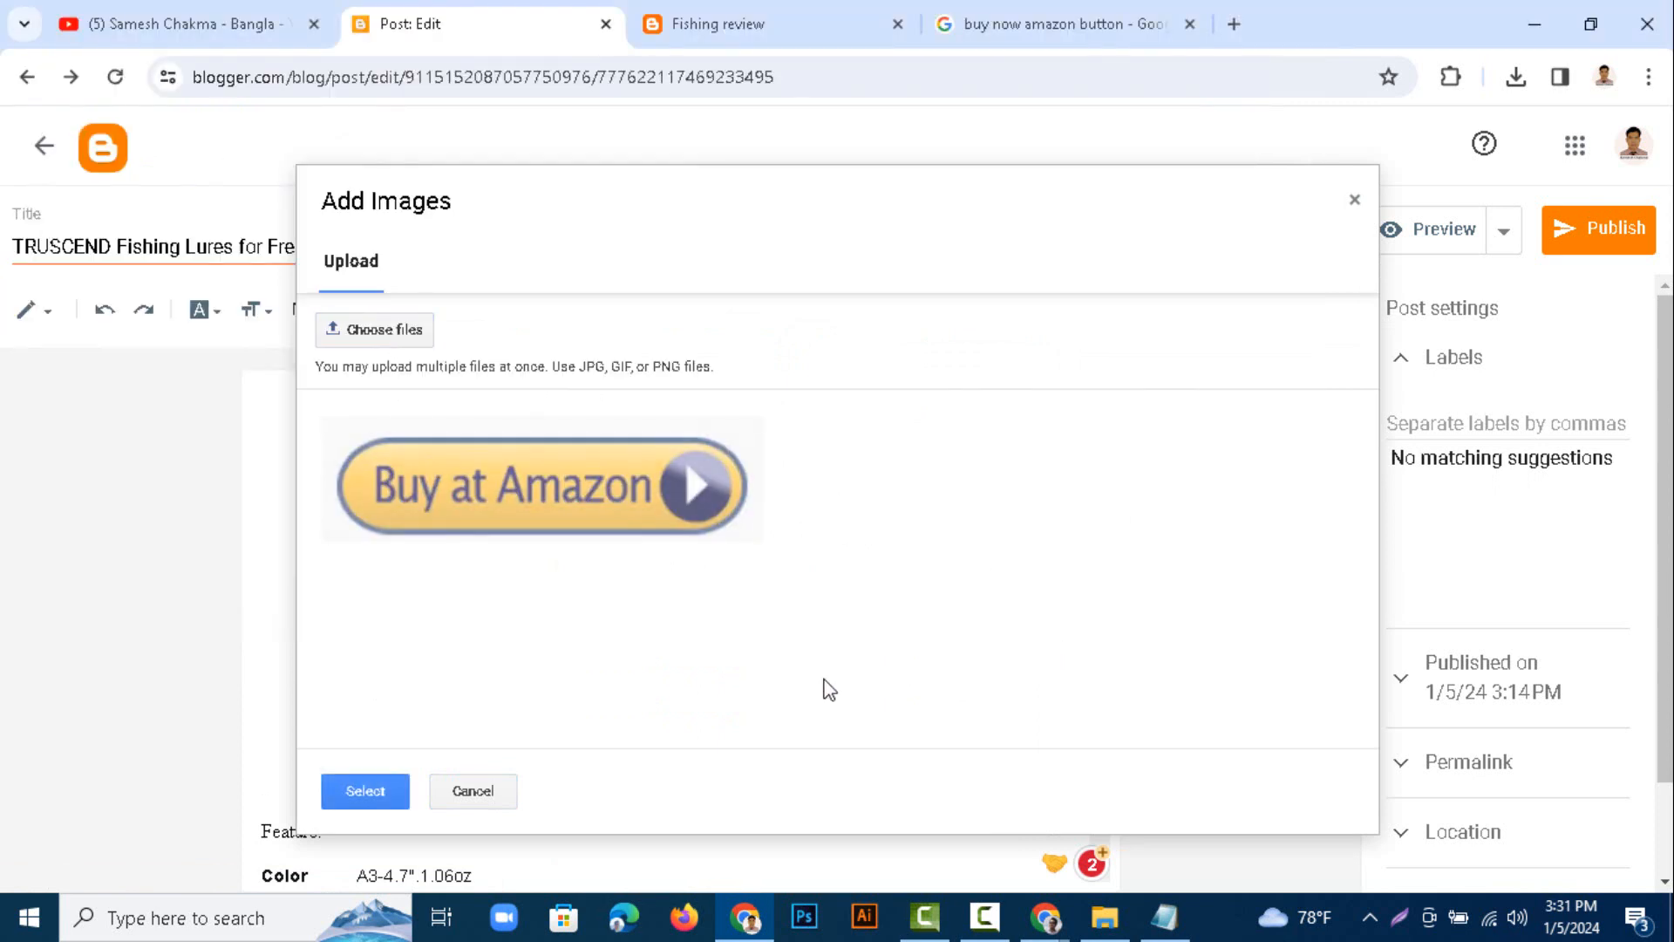
pyautogui.click(366, 791)
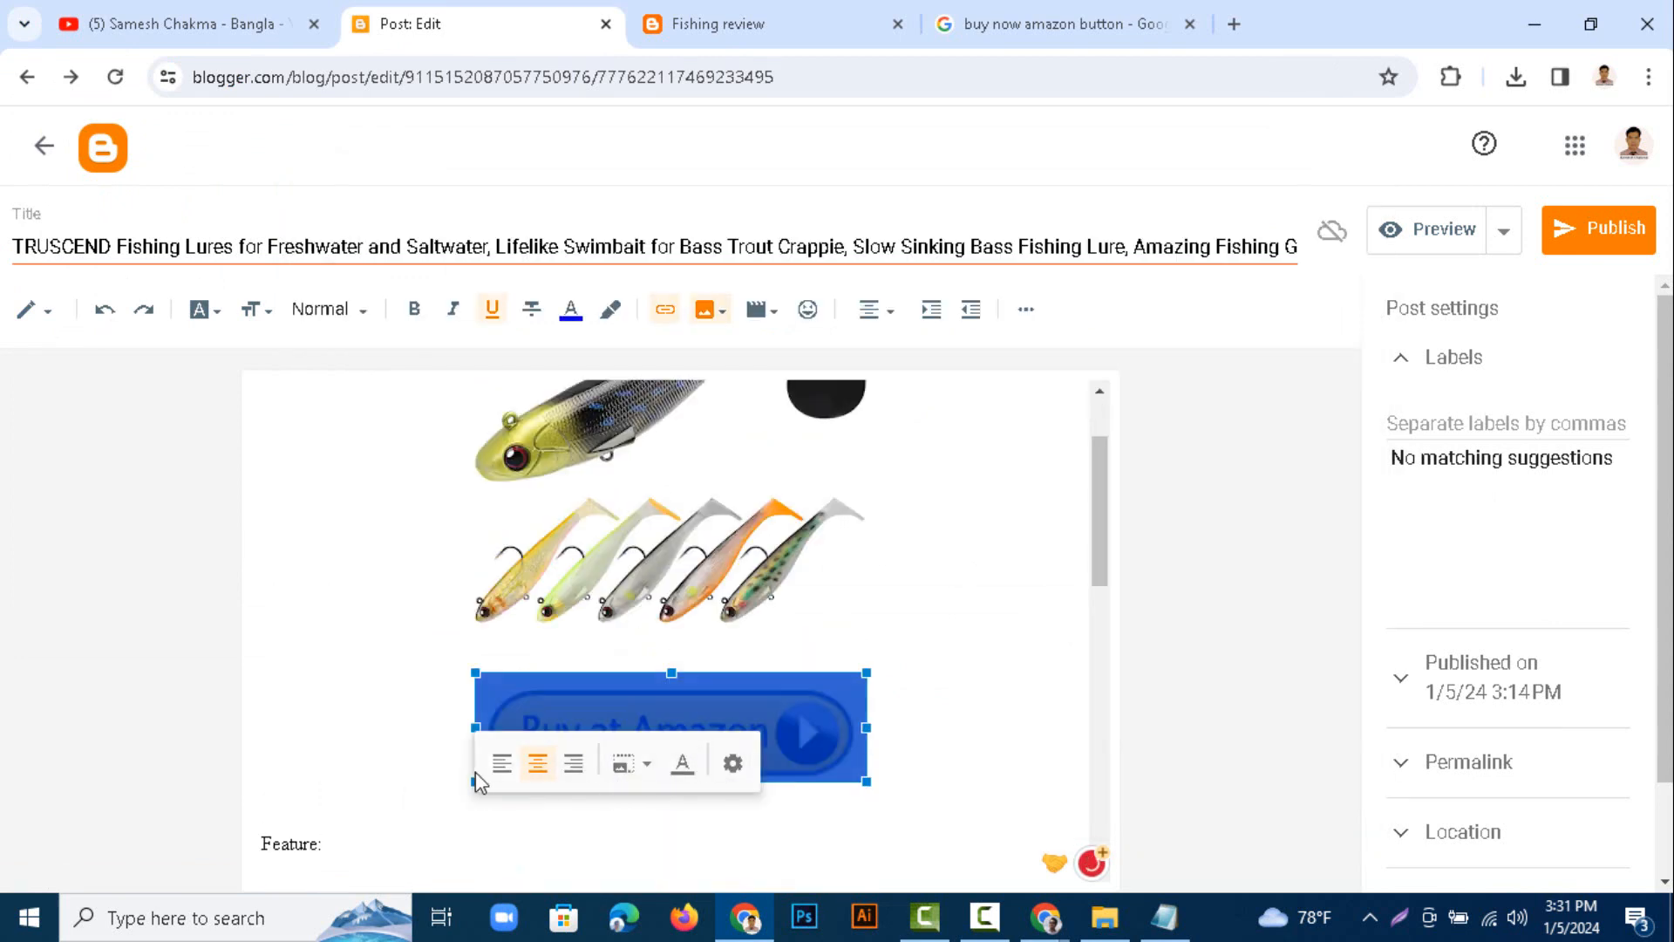
# - Left-align the Buy at Amazon image above the Feature heading
pyautogui.click(502, 762)
pyautogui.scroll(-5, 761, 786)
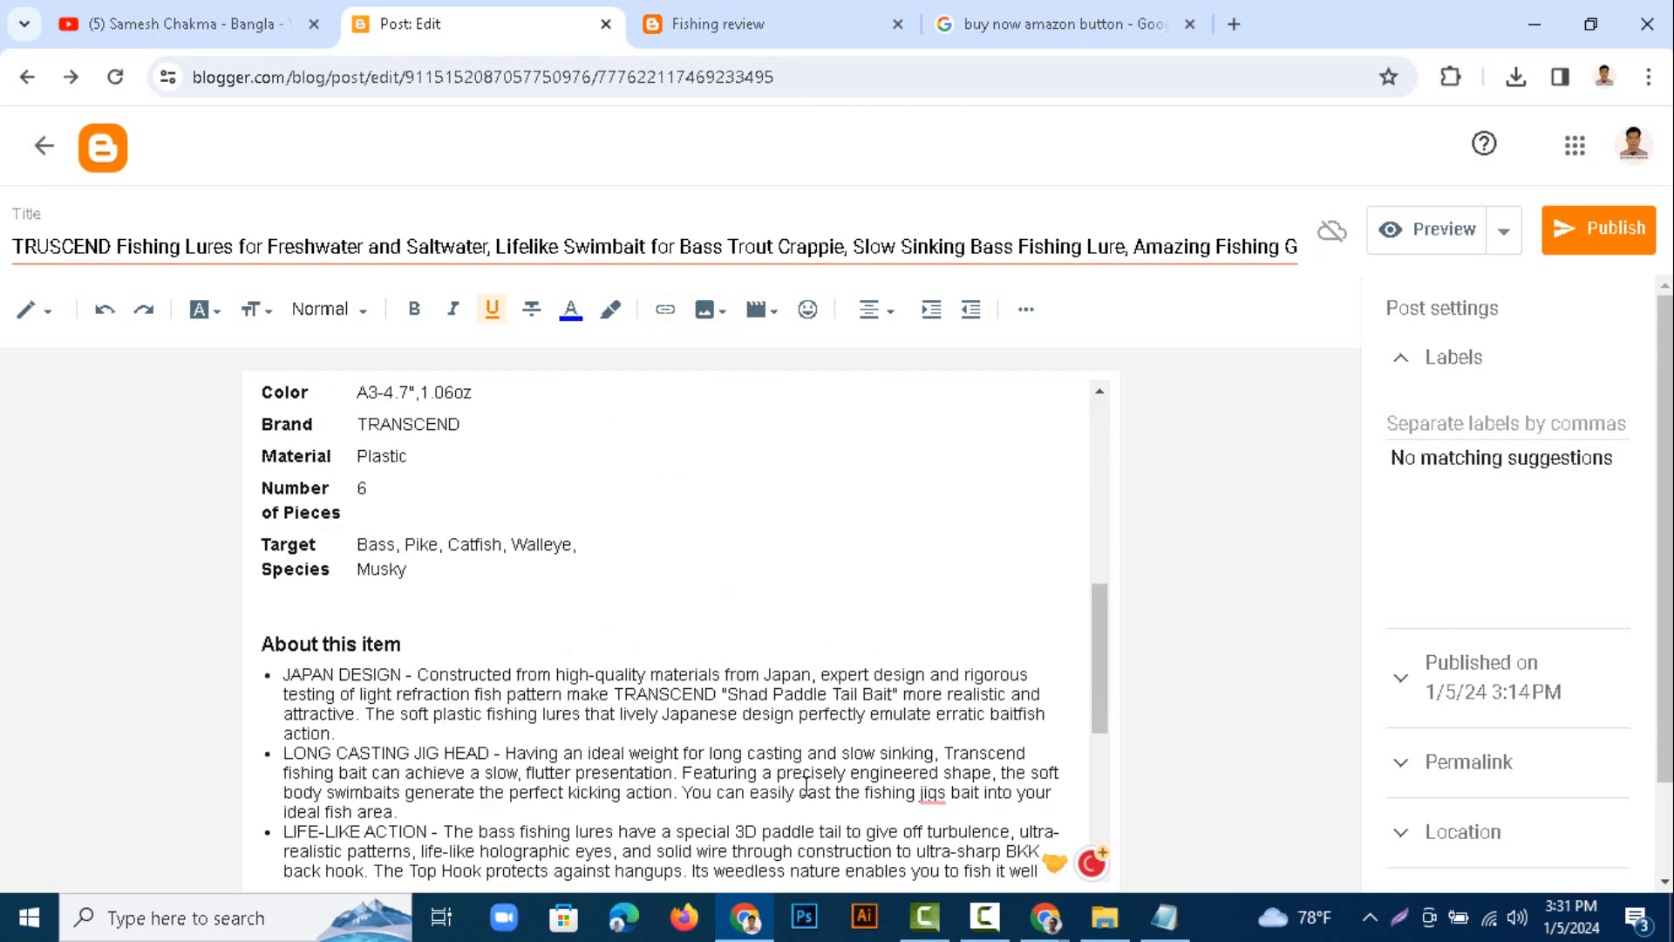
pyautogui.scroll(4, 807, 784)
pyautogui.scroll(-9, 807, 785)
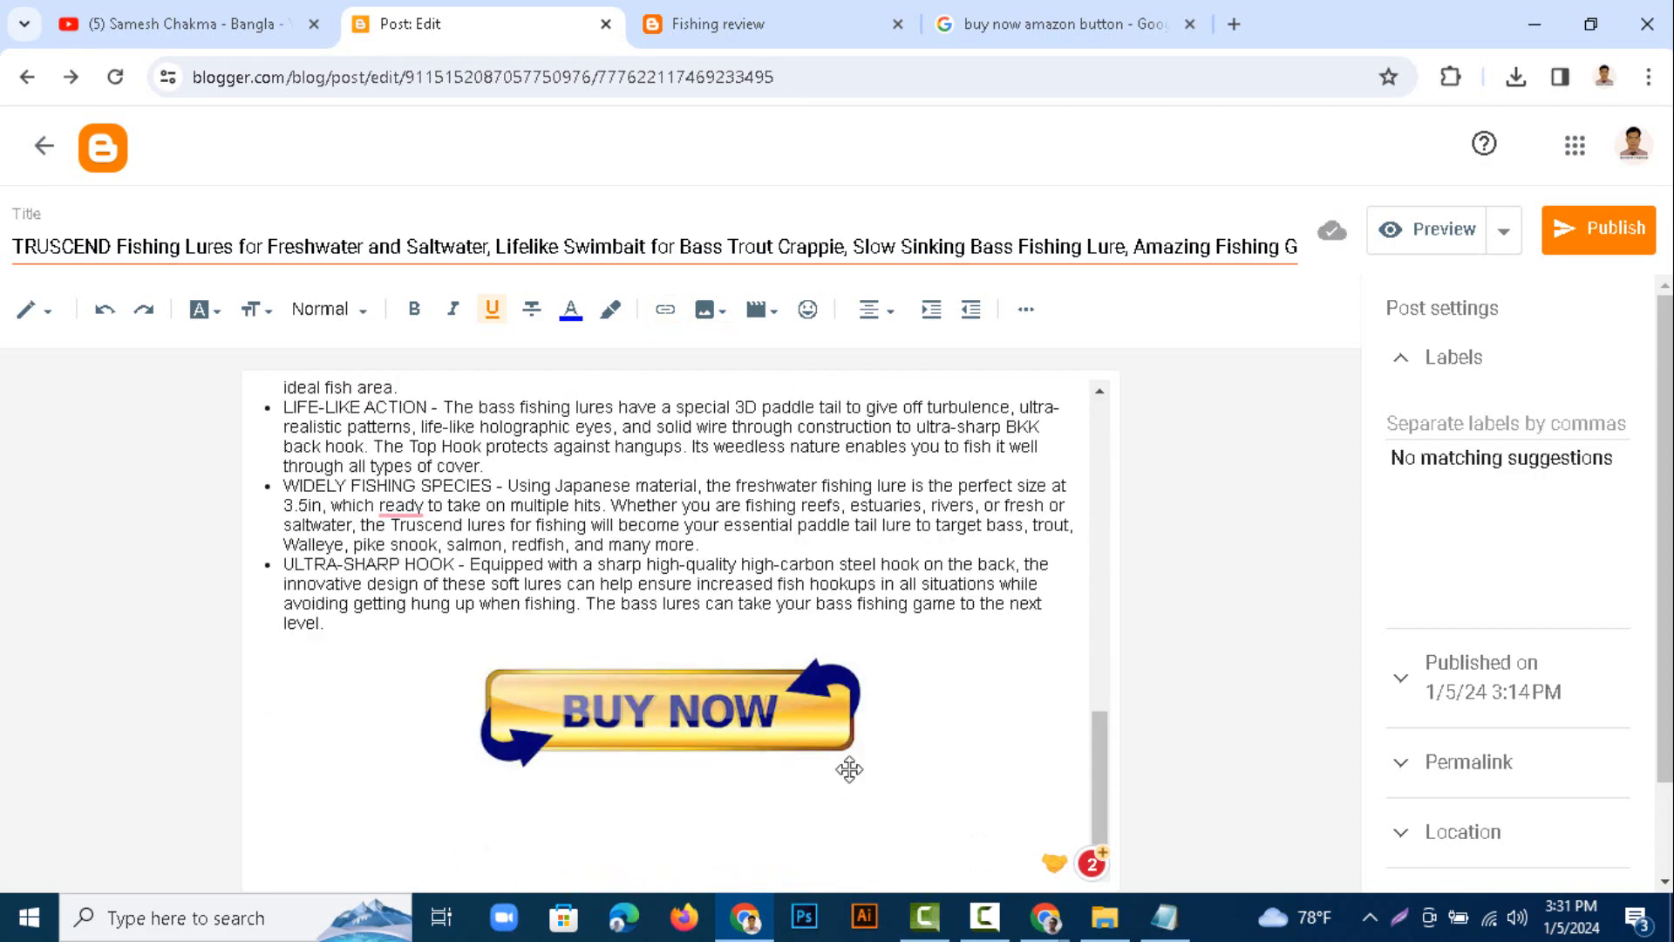
pyautogui.scroll(12, 852, 770)
pyautogui.scroll(-10, 852, 770)
pyautogui.scroll(5, 668, 652)
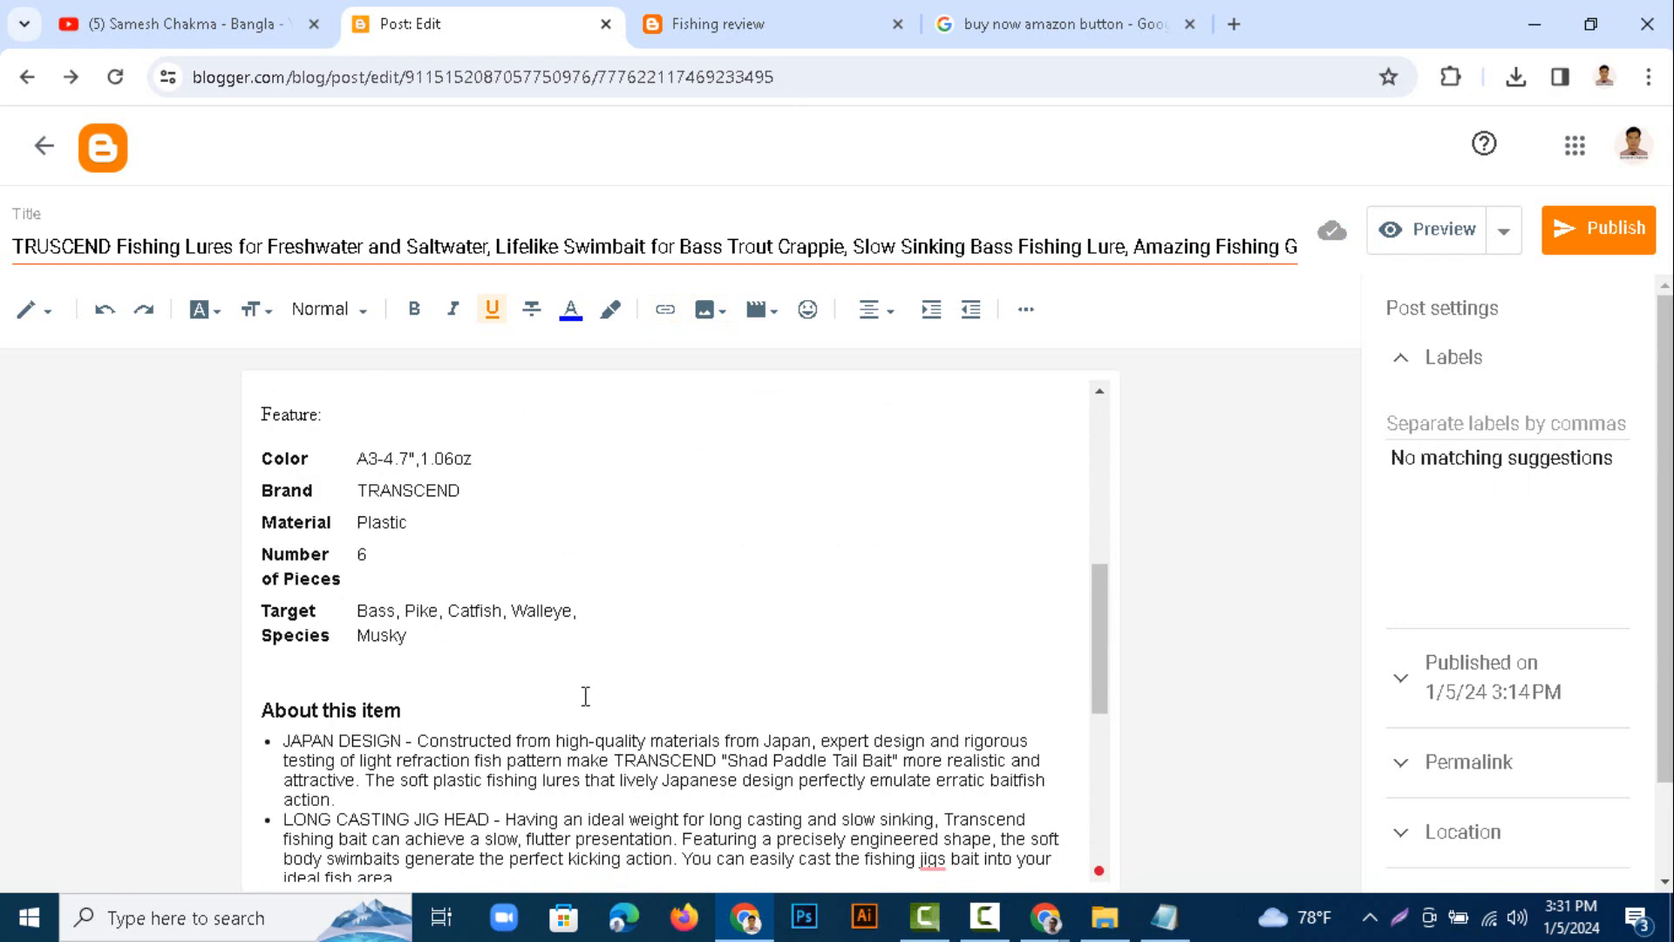
pyautogui.scroll(3, 586, 696)
pyautogui.scroll(-4, 586, 696)
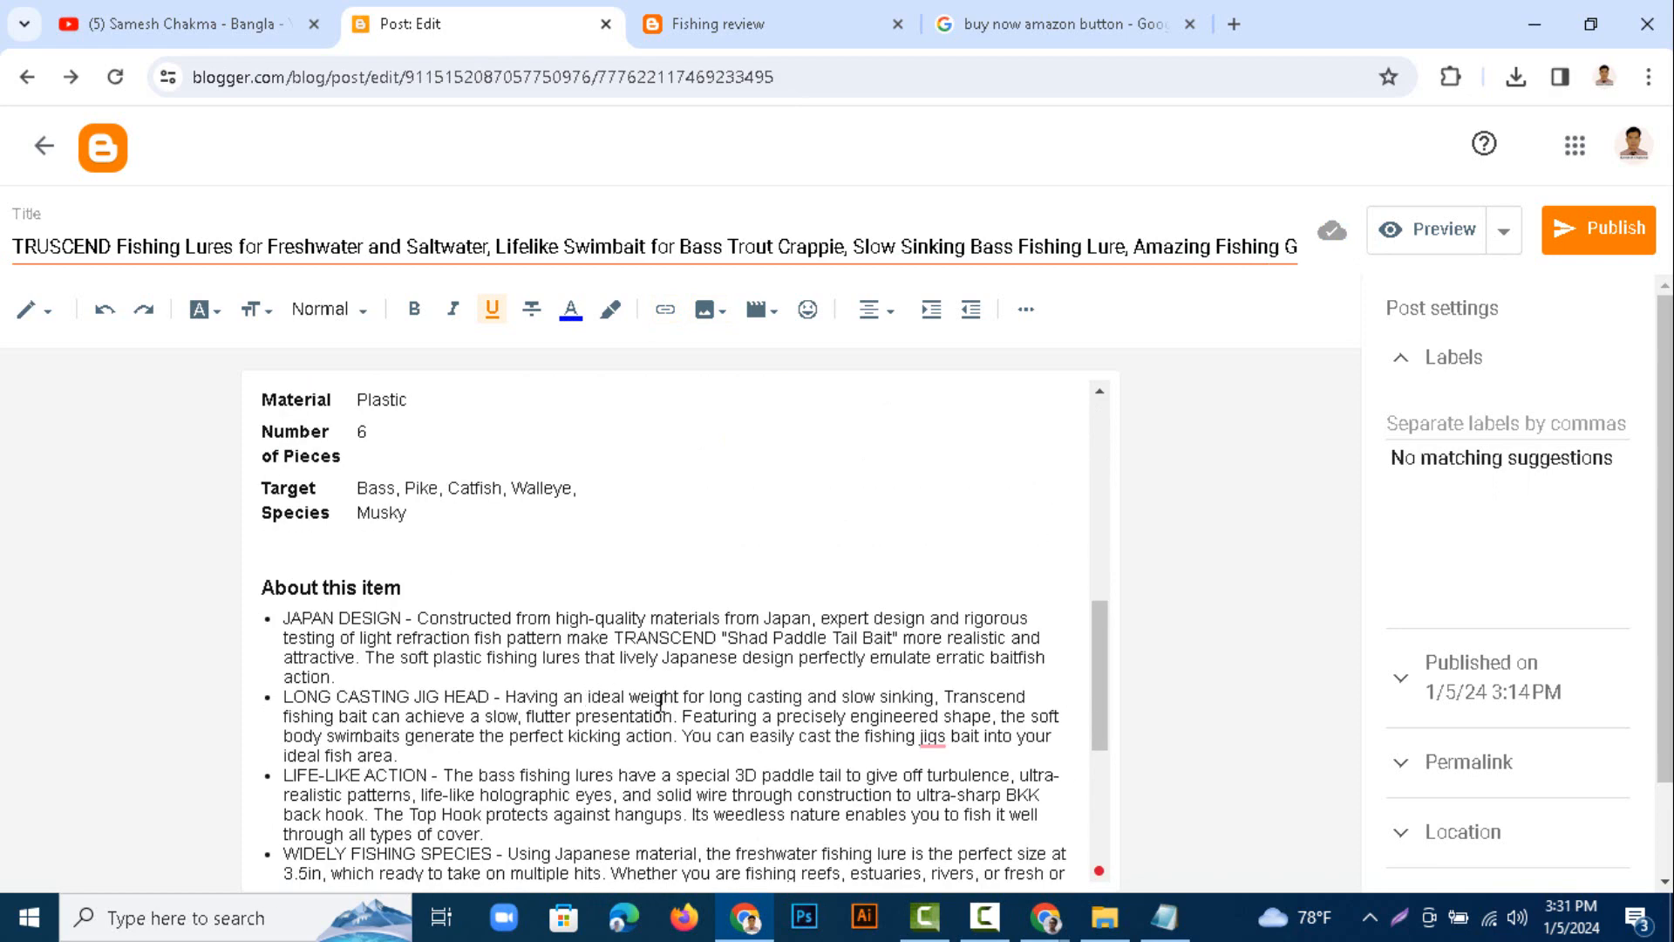
# - Switch to the TRUSCEND product page on Amazon, generate its SiteStripe short text link and copy it
pyautogui.moveTo(1045, 916)
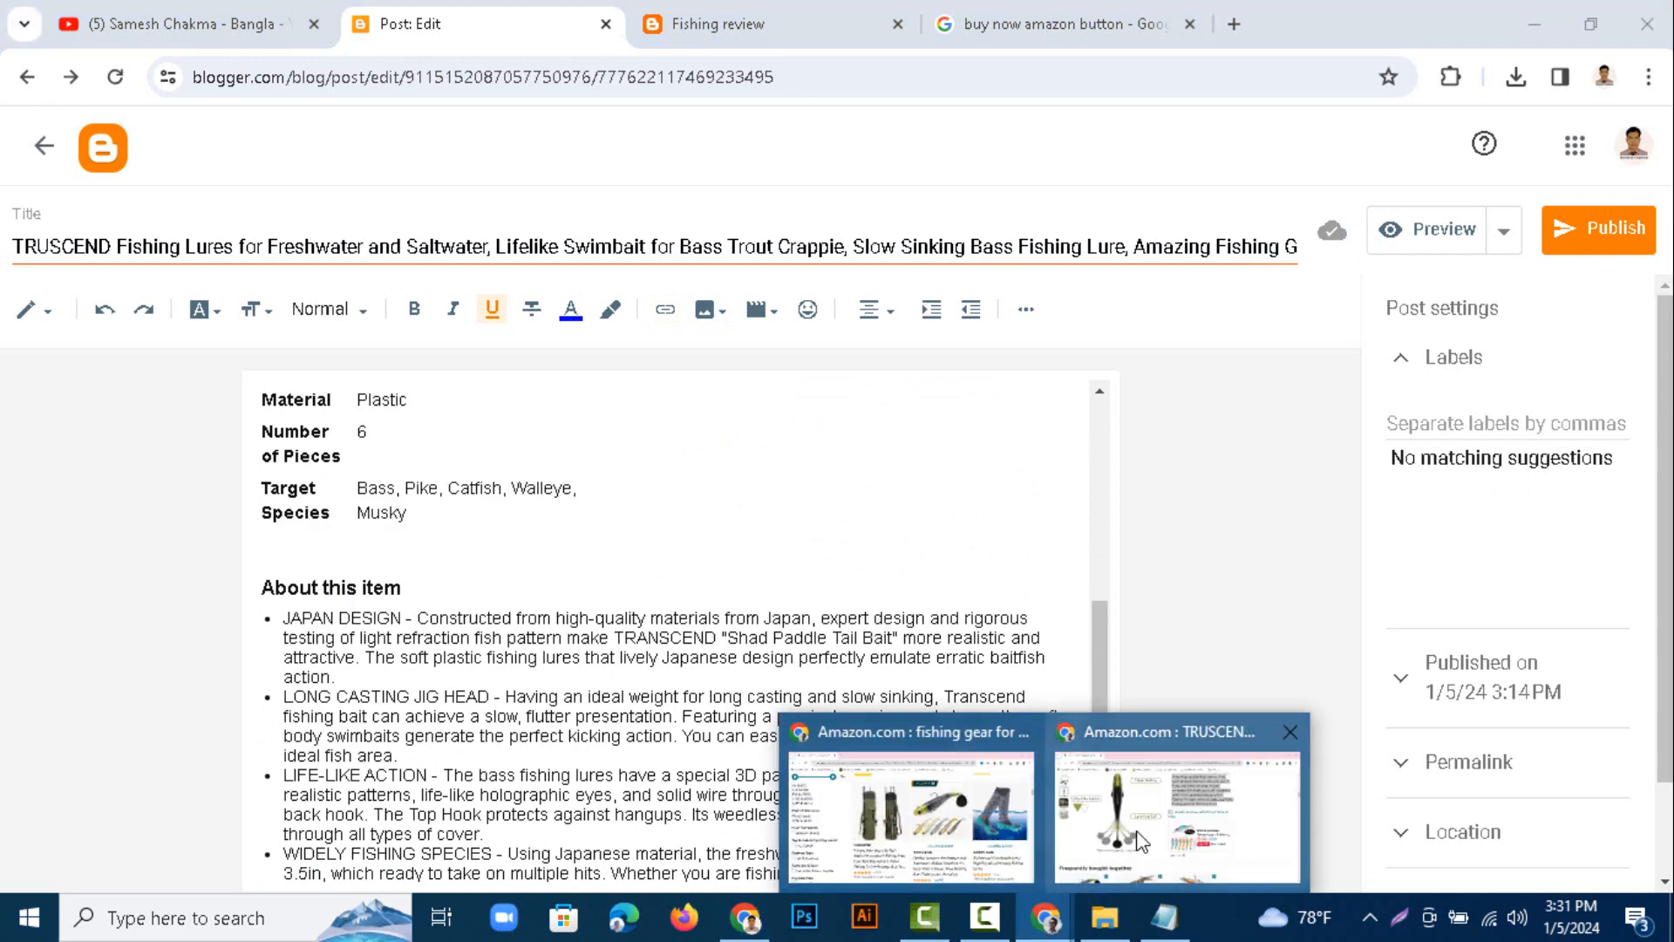
pyautogui.click(1082, 789)
pyautogui.scroll(15, 677, 467)
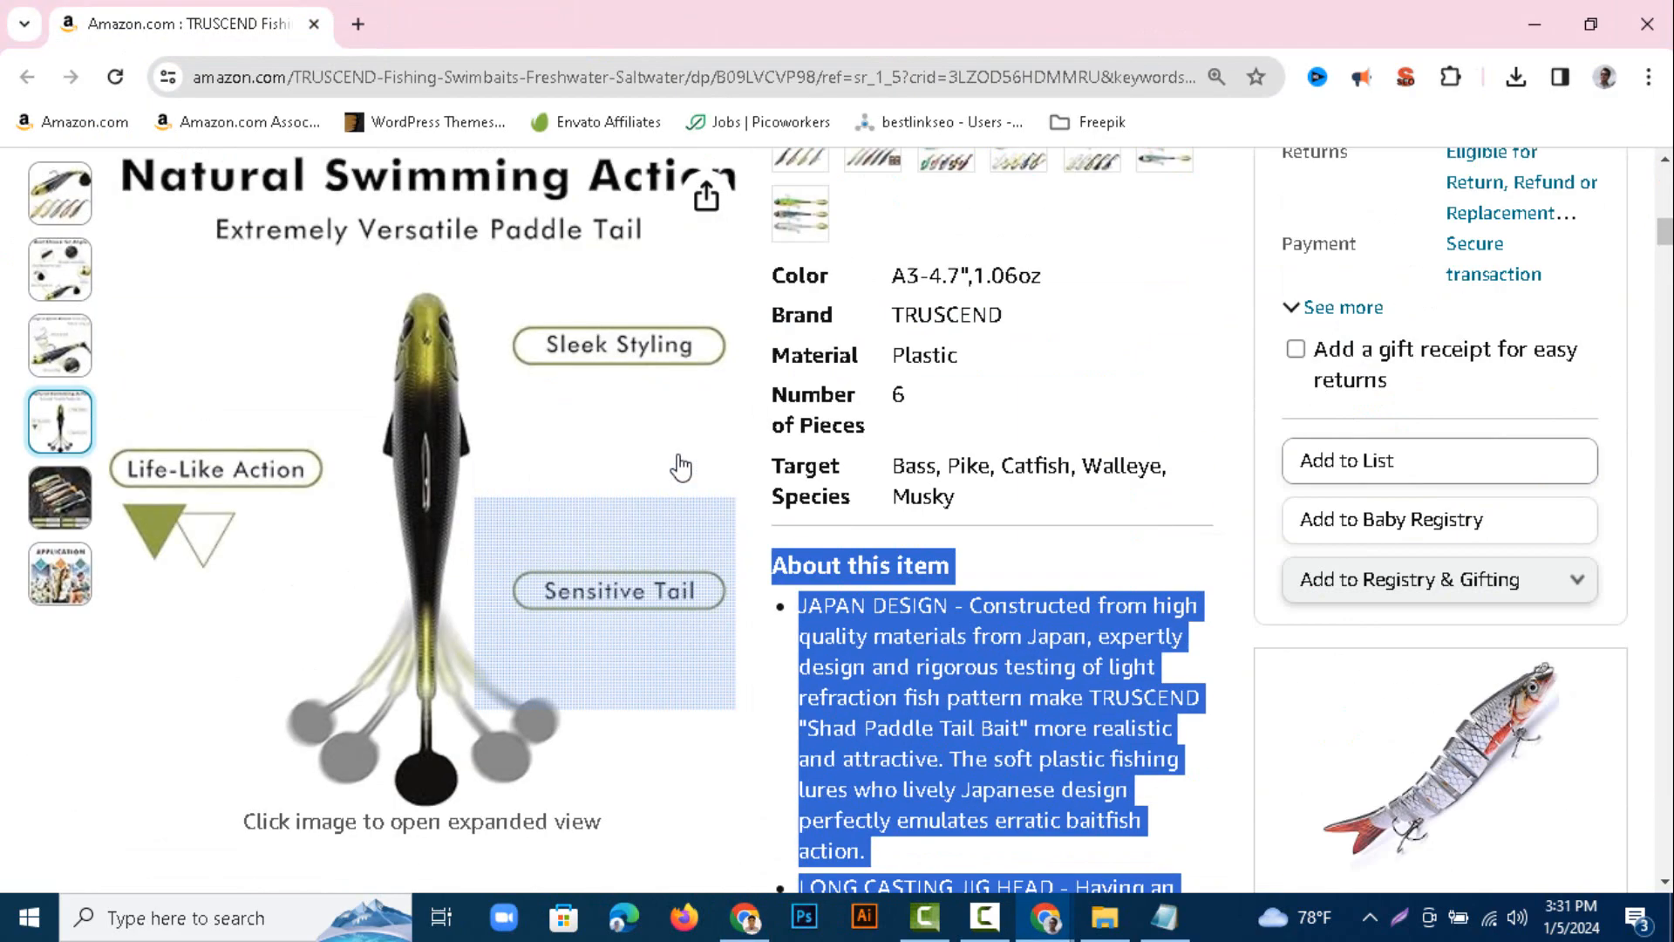
pyautogui.scroll(4, 681, 468)
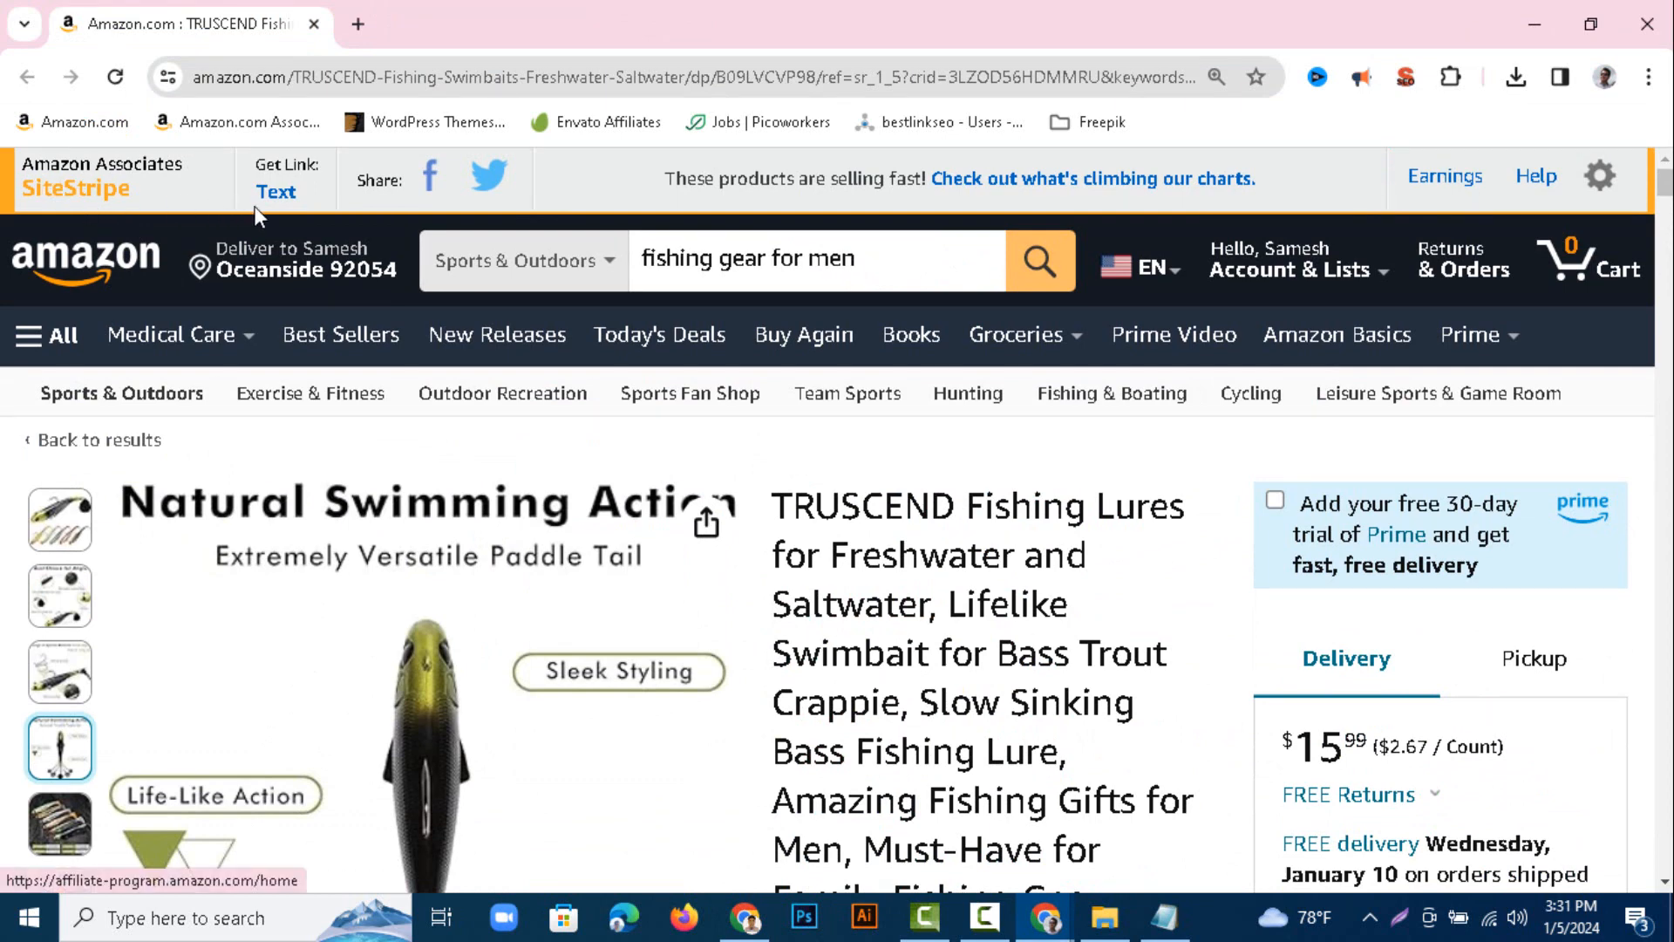
pyautogui.click(286, 207)
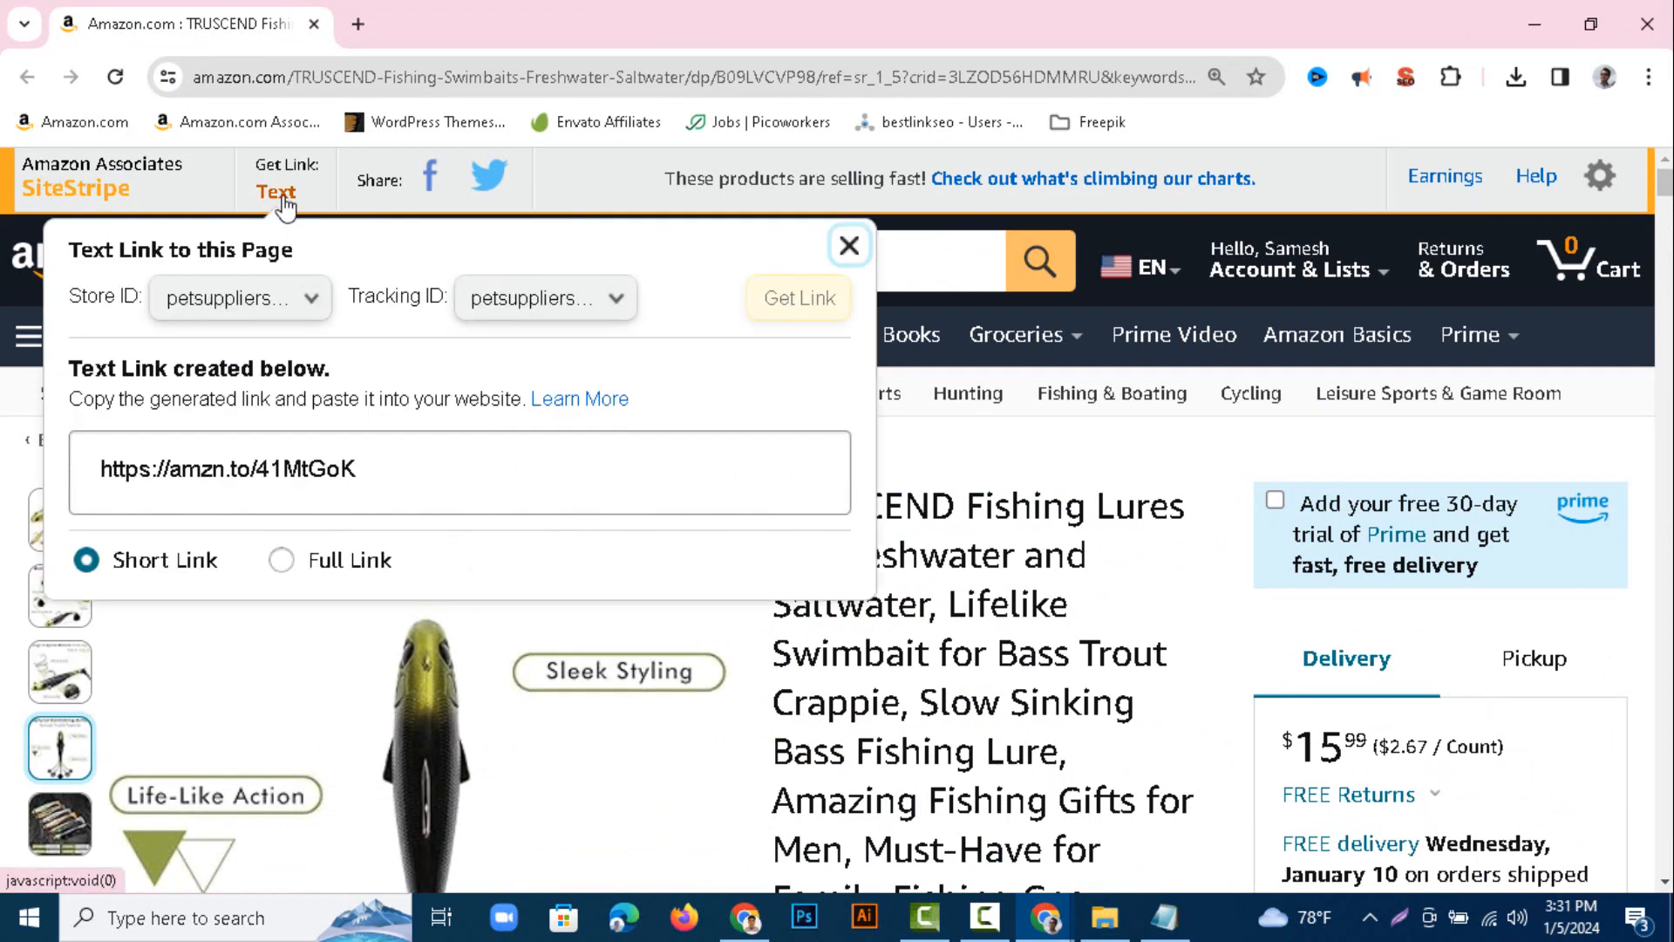
pyautogui.click(375, 479)
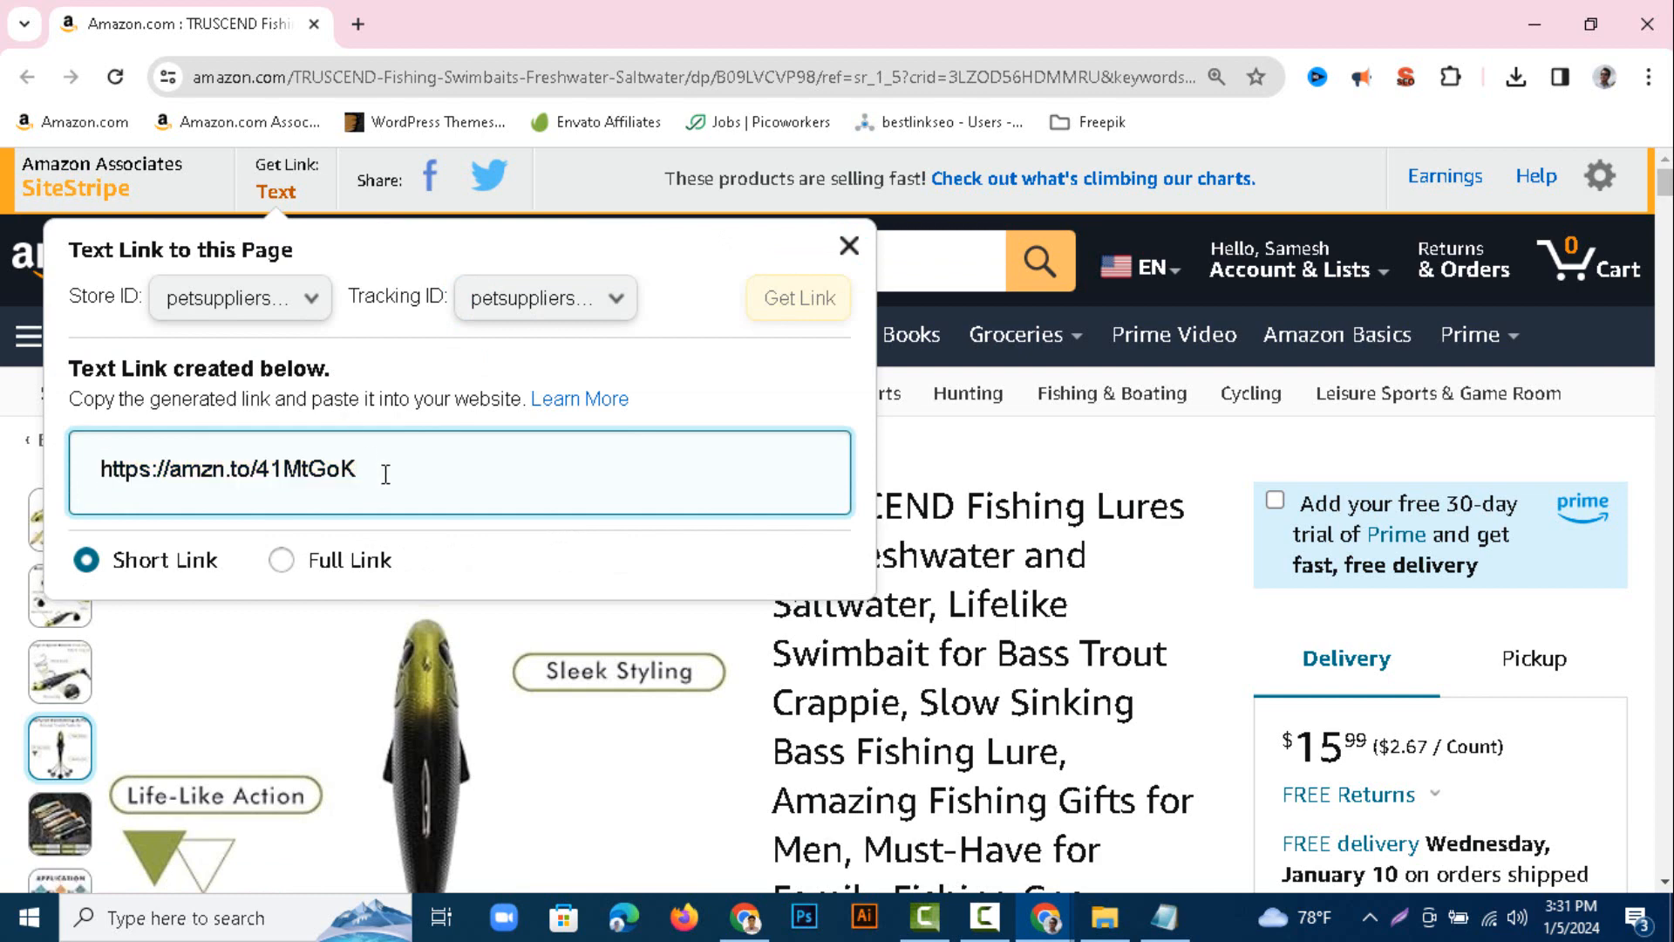
pyautogui.moveTo(385, 475); pyautogui.dragTo(96, 464)
pyautogui.rightClick(214, 467)
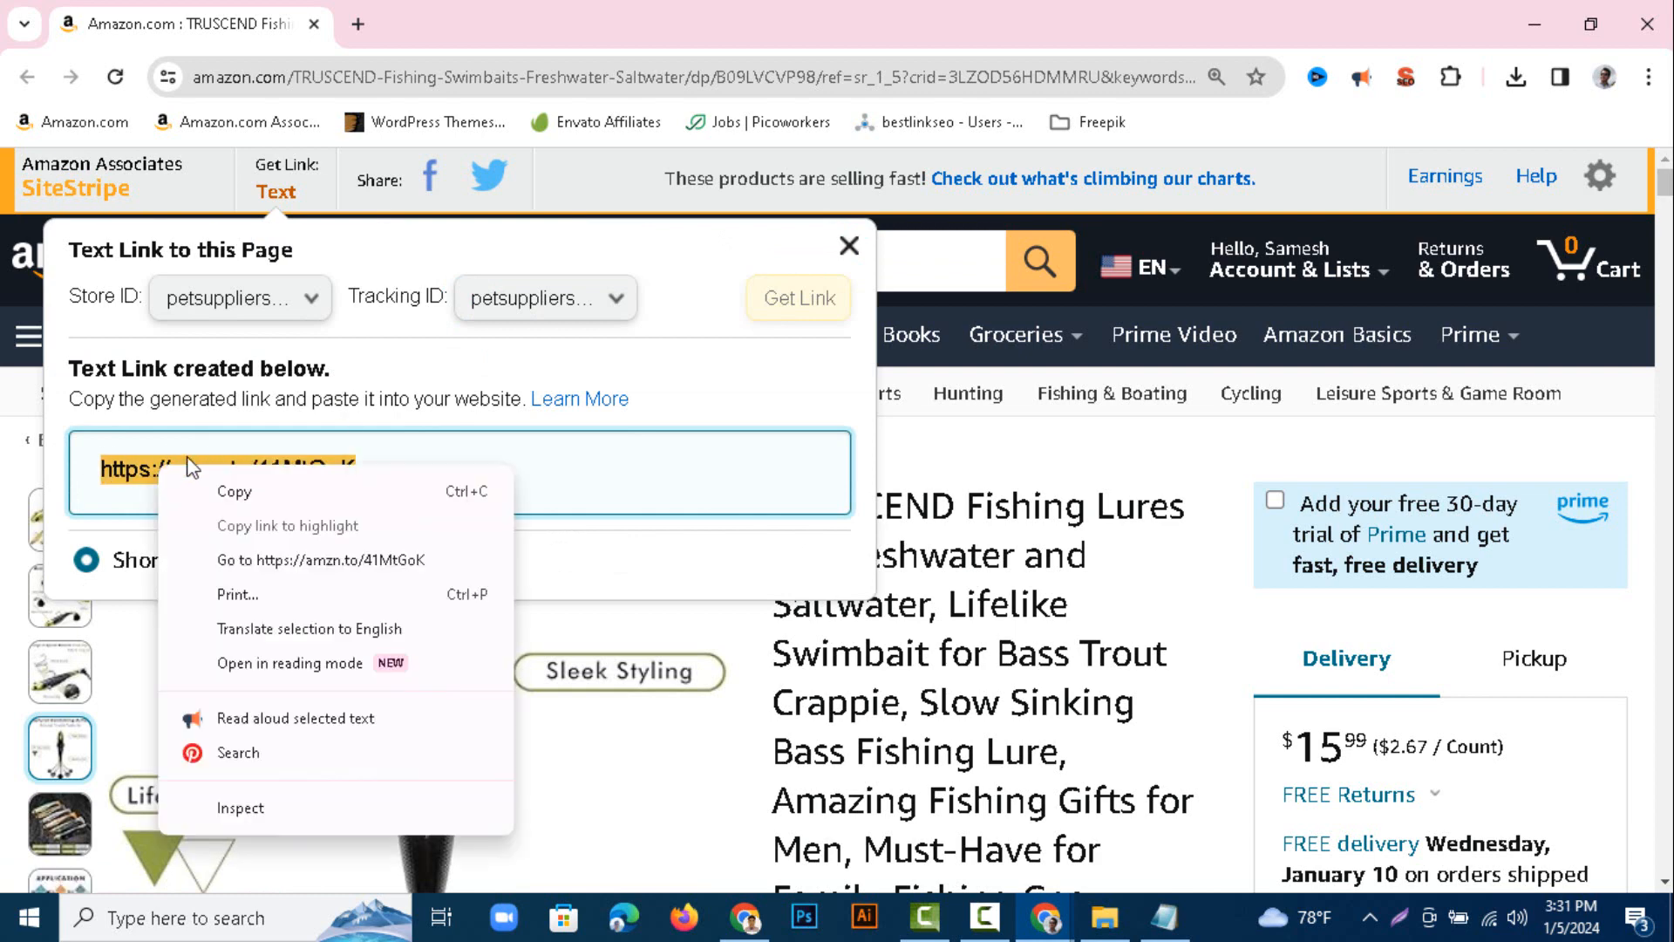
pyautogui.click(233, 486)
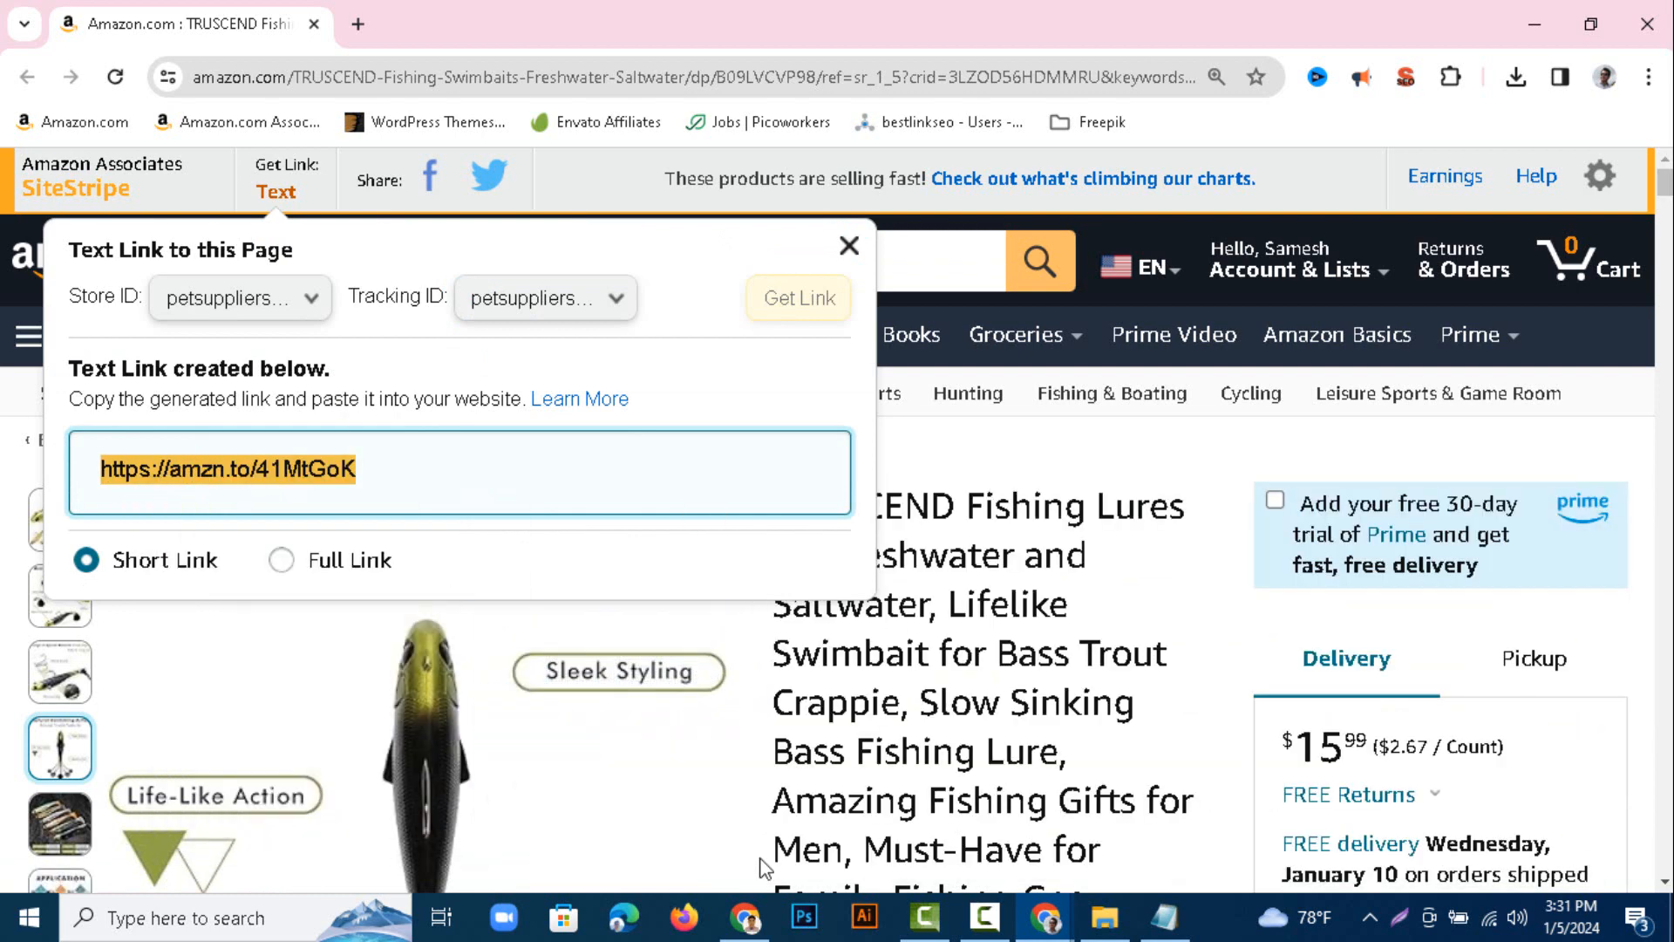
pyautogui.click(746, 916)
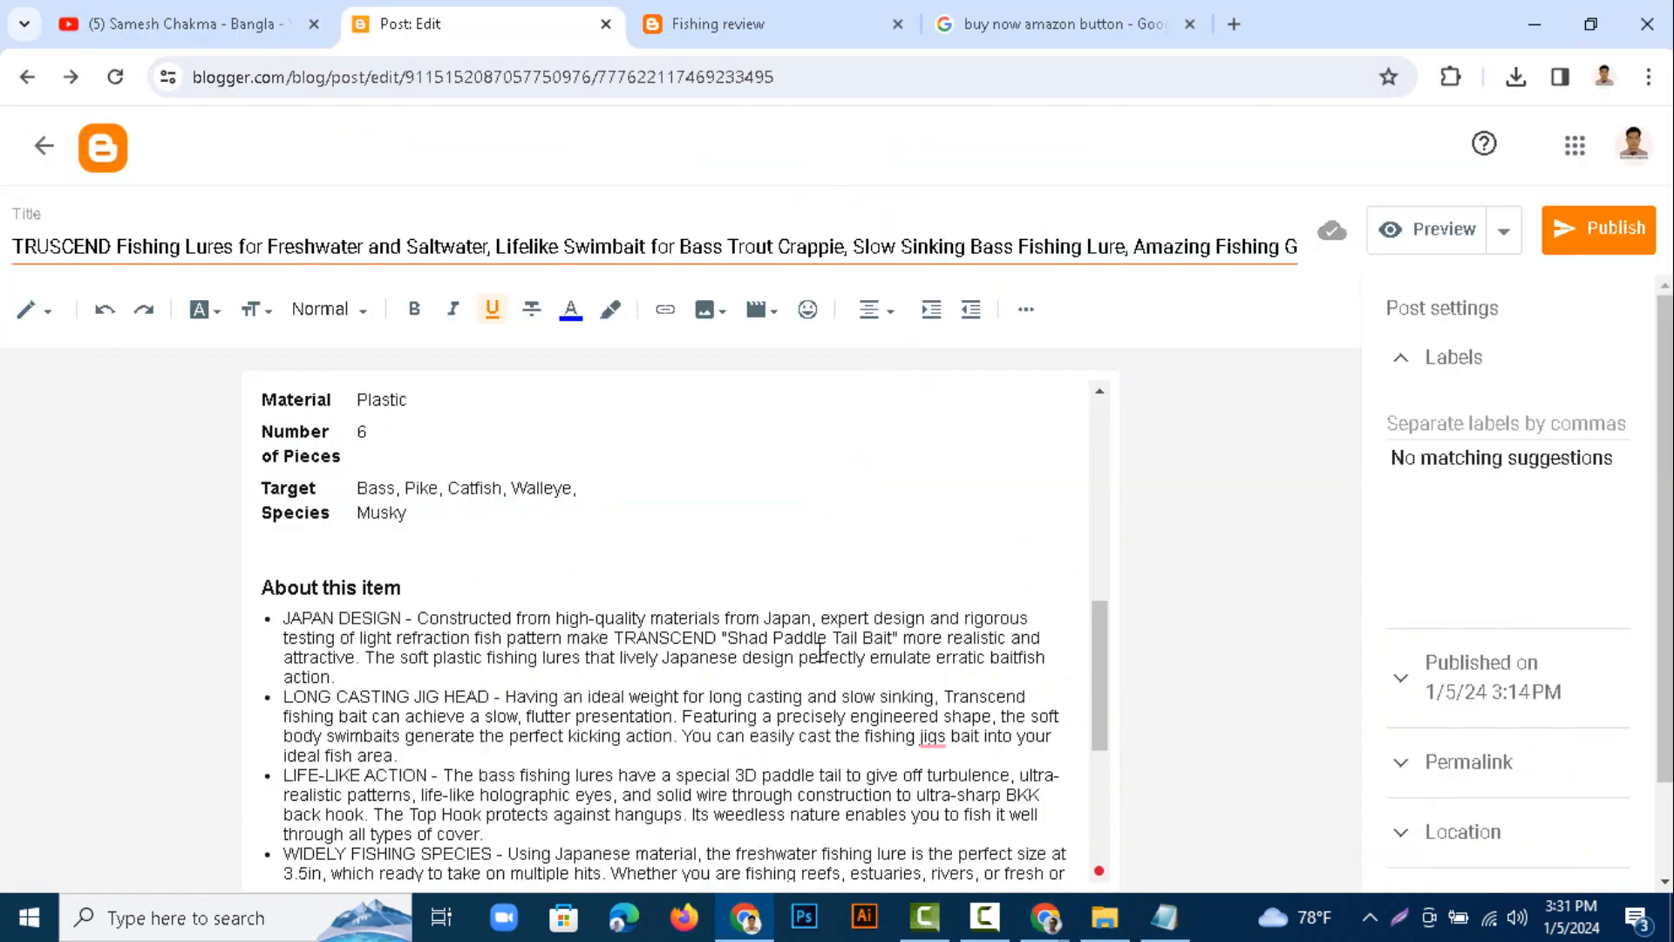
pyautogui.scroll(-4, 820, 652)
pyautogui.click(687, 724)
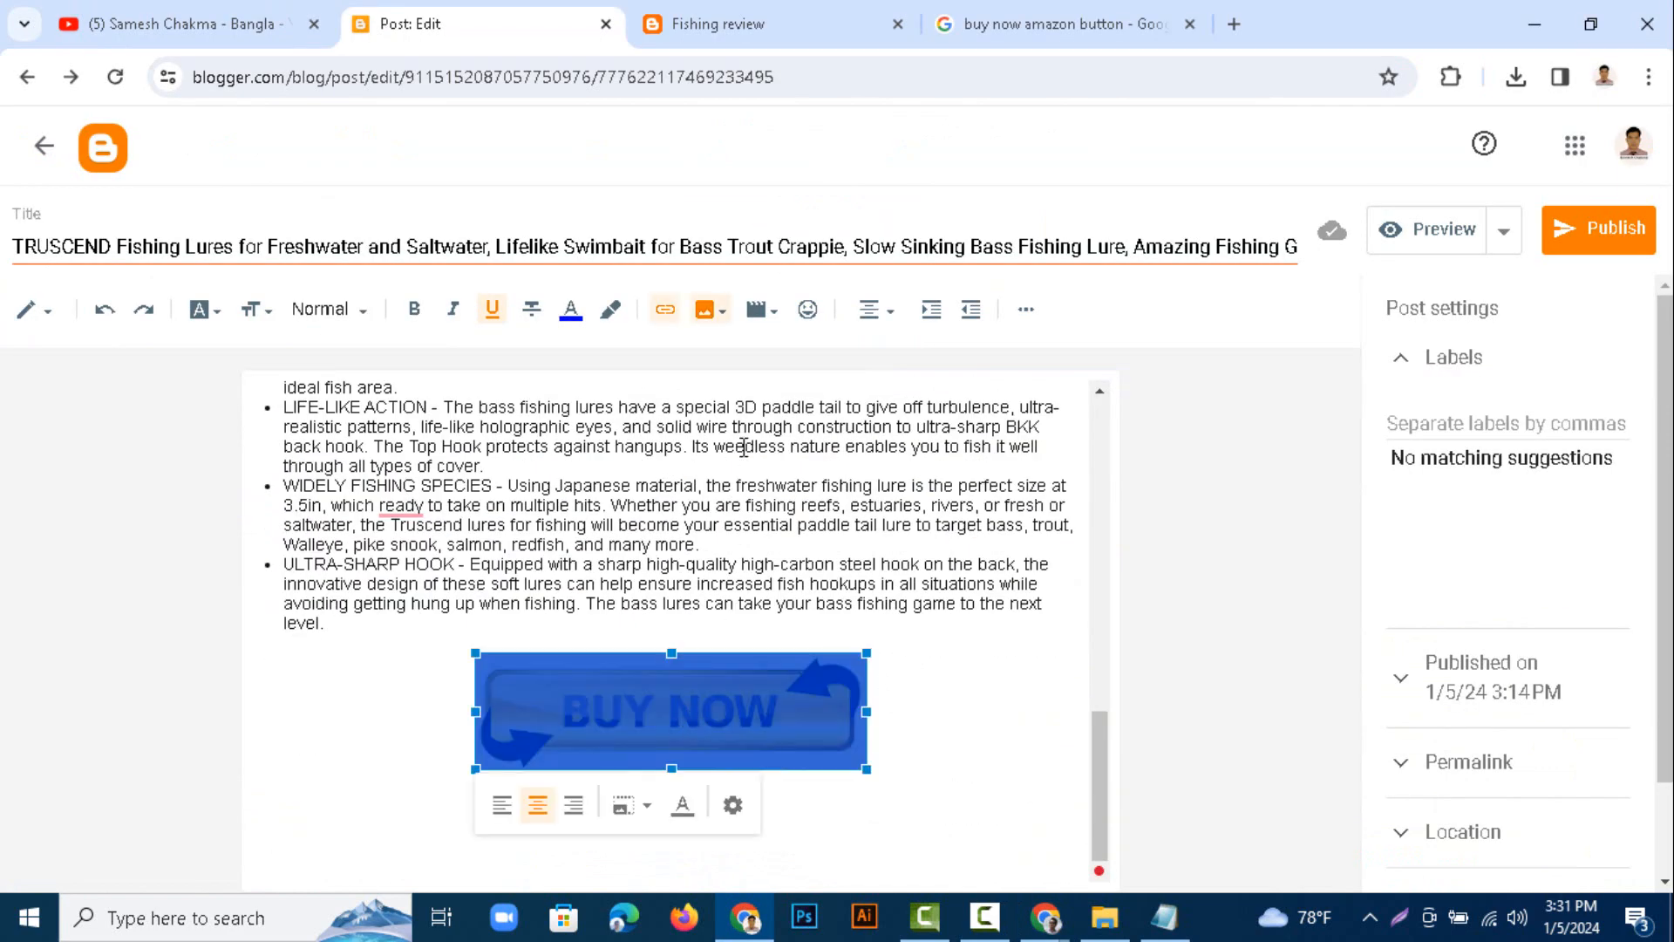
pyautogui.click(665, 315)
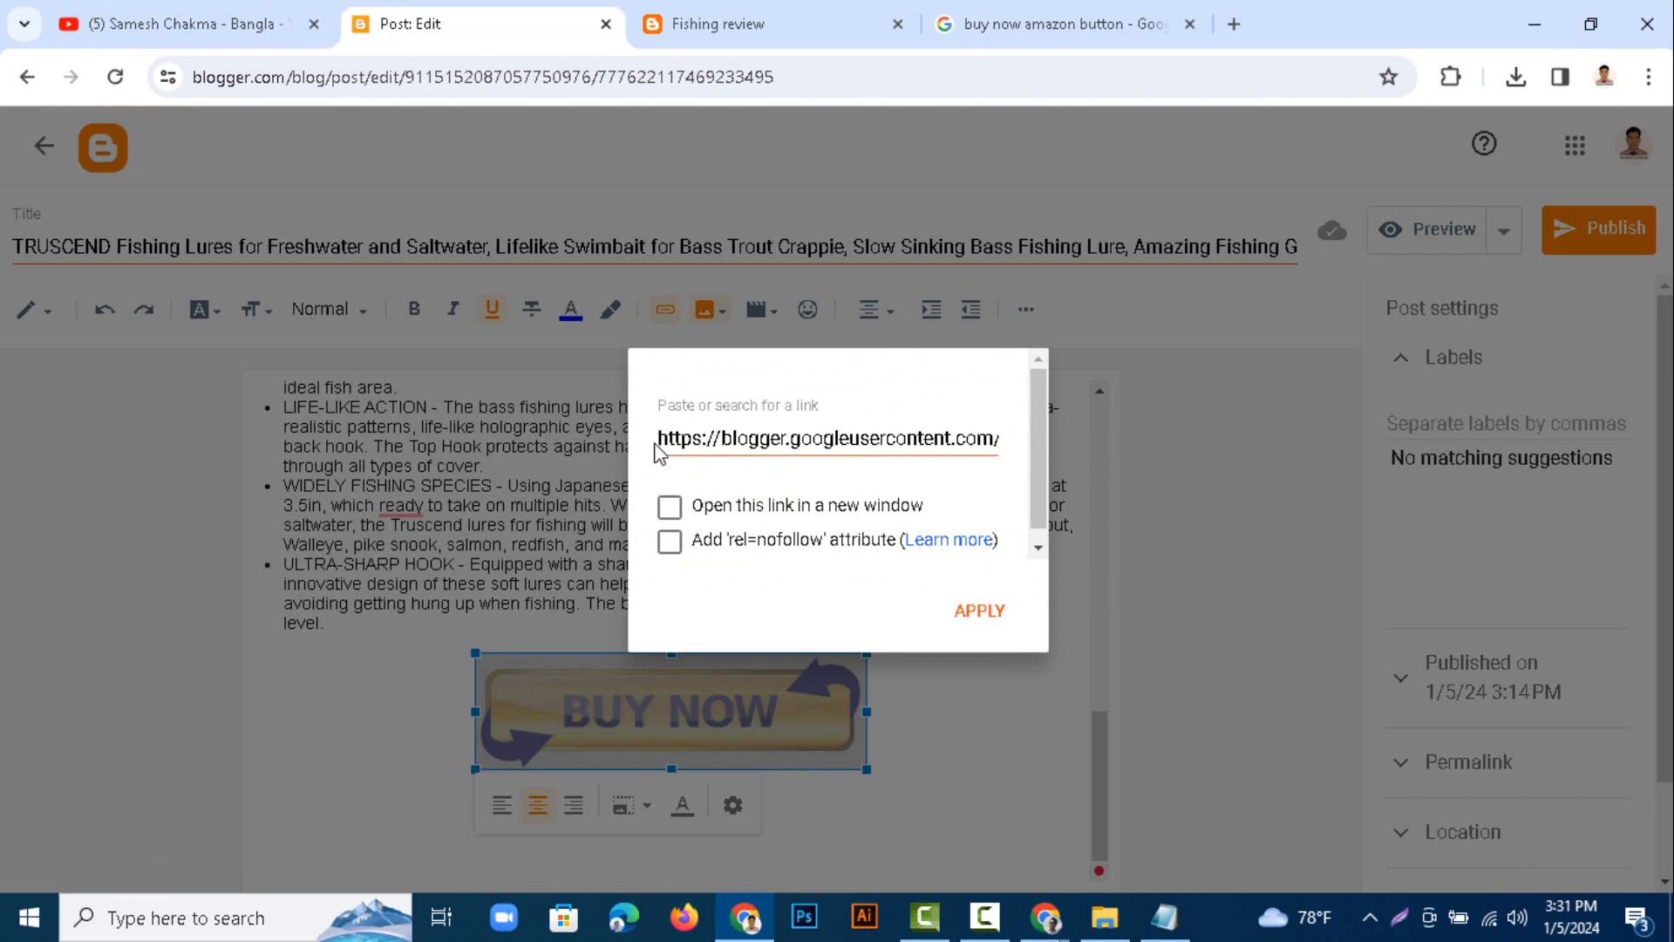
pyautogui.moveTo(659, 438); pyautogui.dragTo(1308, 516)
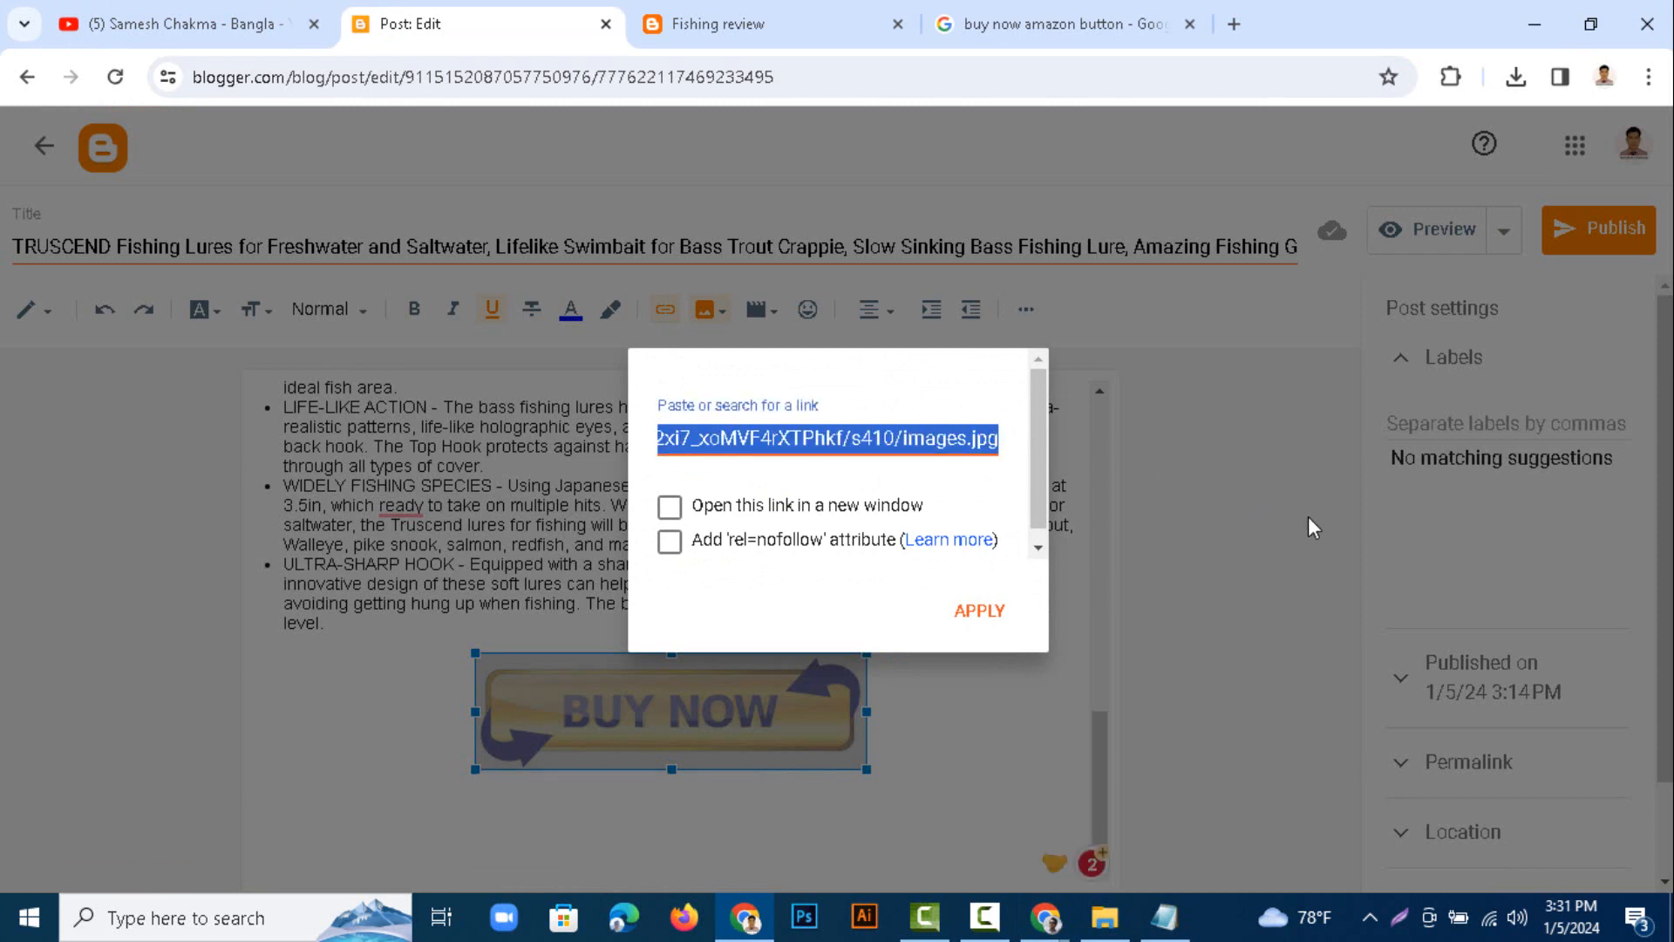
pyautogui.rightClick(949, 446)
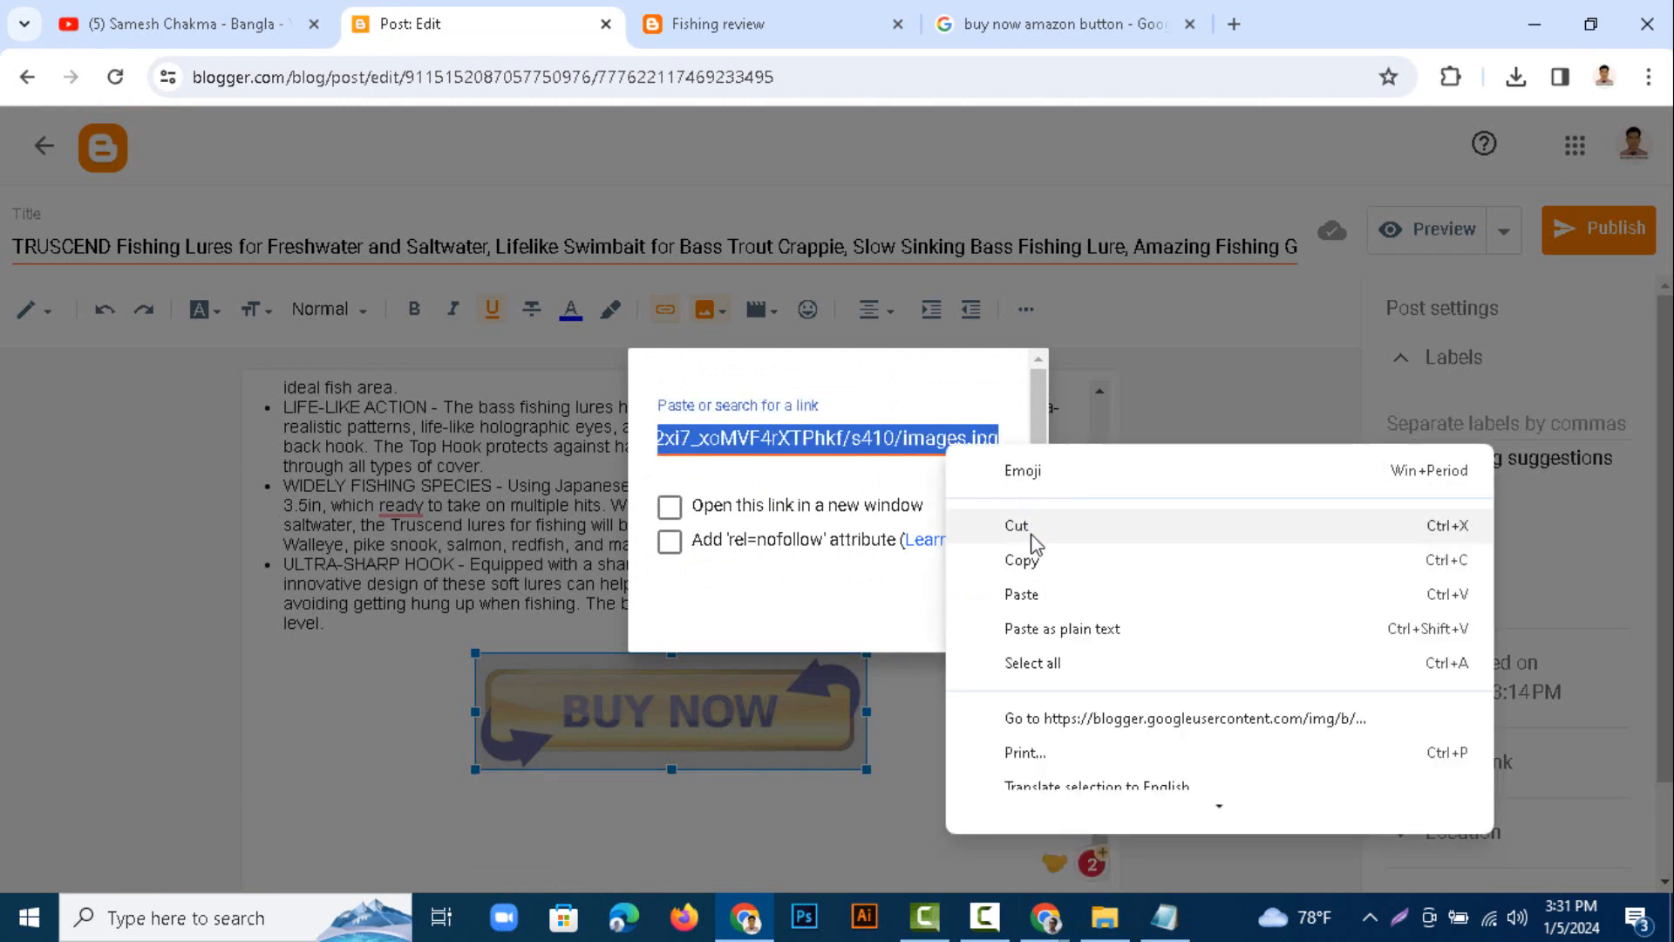
pyautogui.click(1032, 590)
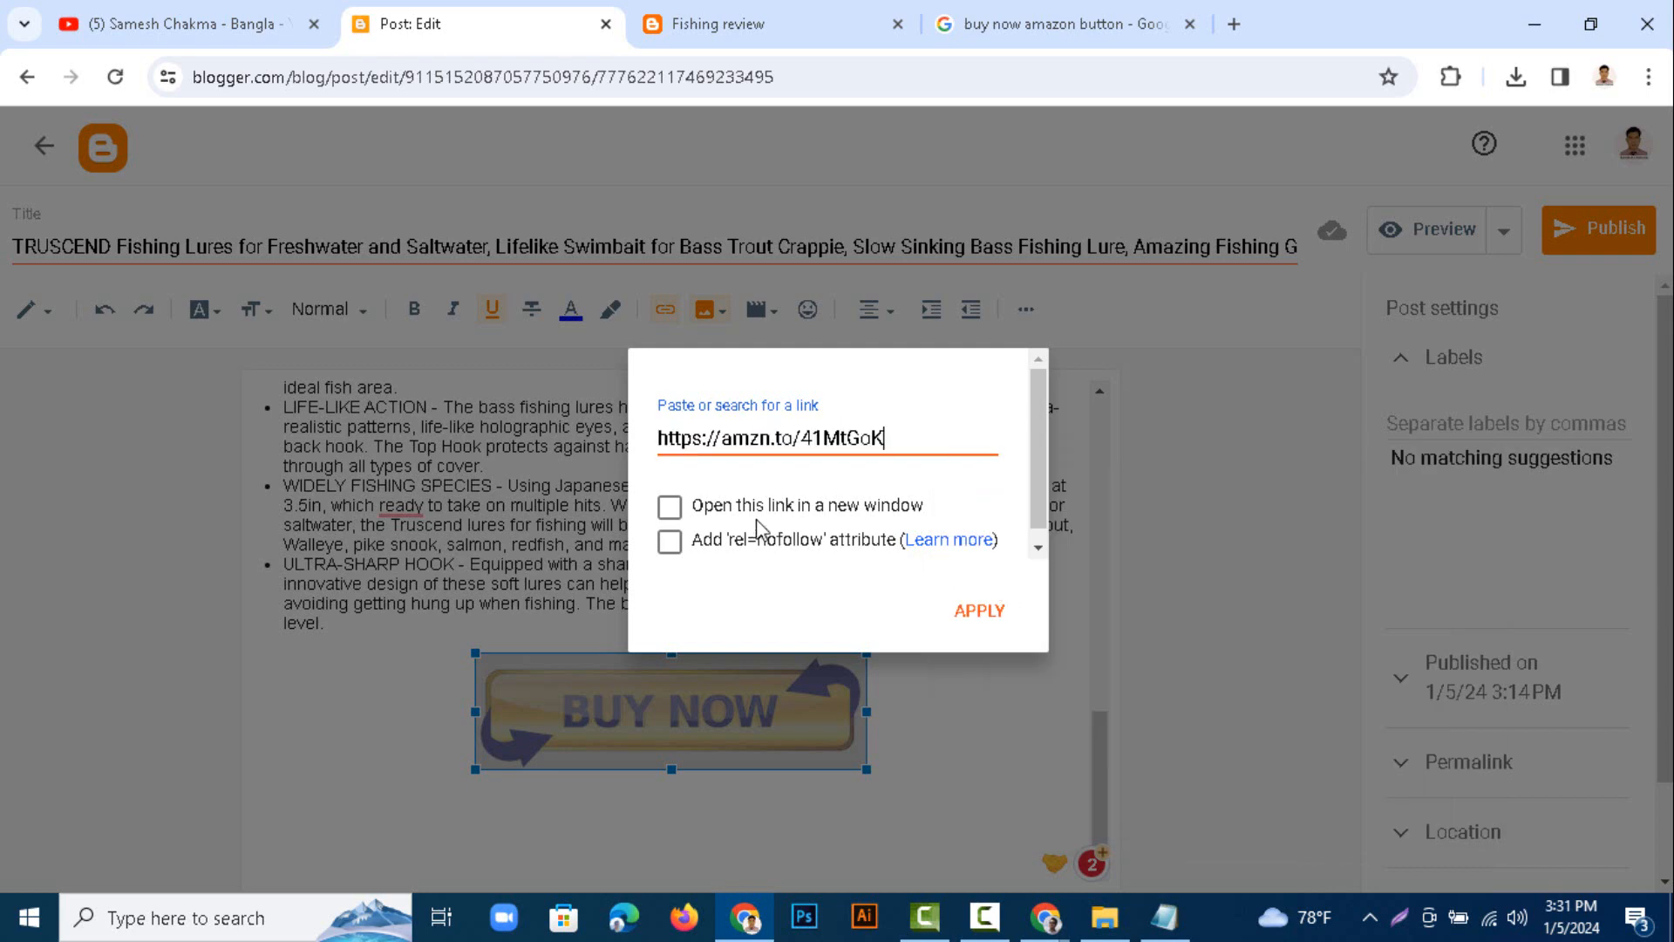
pyautogui.click(669, 507)
pyautogui.click(668, 542)
pyautogui.click(979, 613)
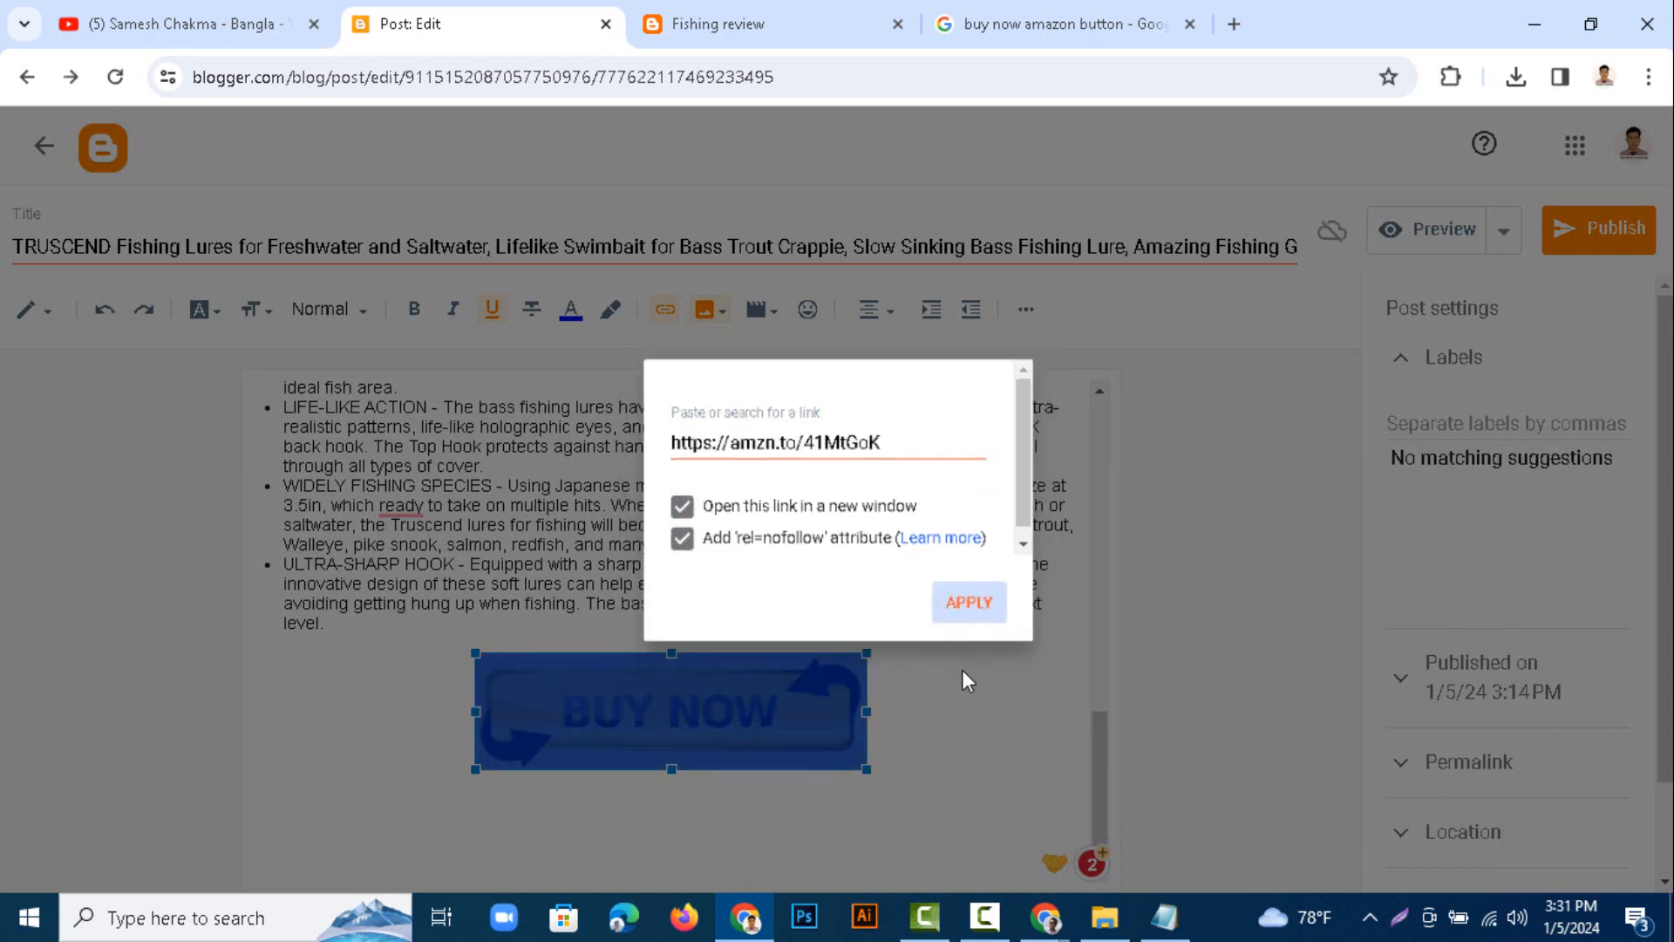
pyautogui.scroll(5, 872, 689)
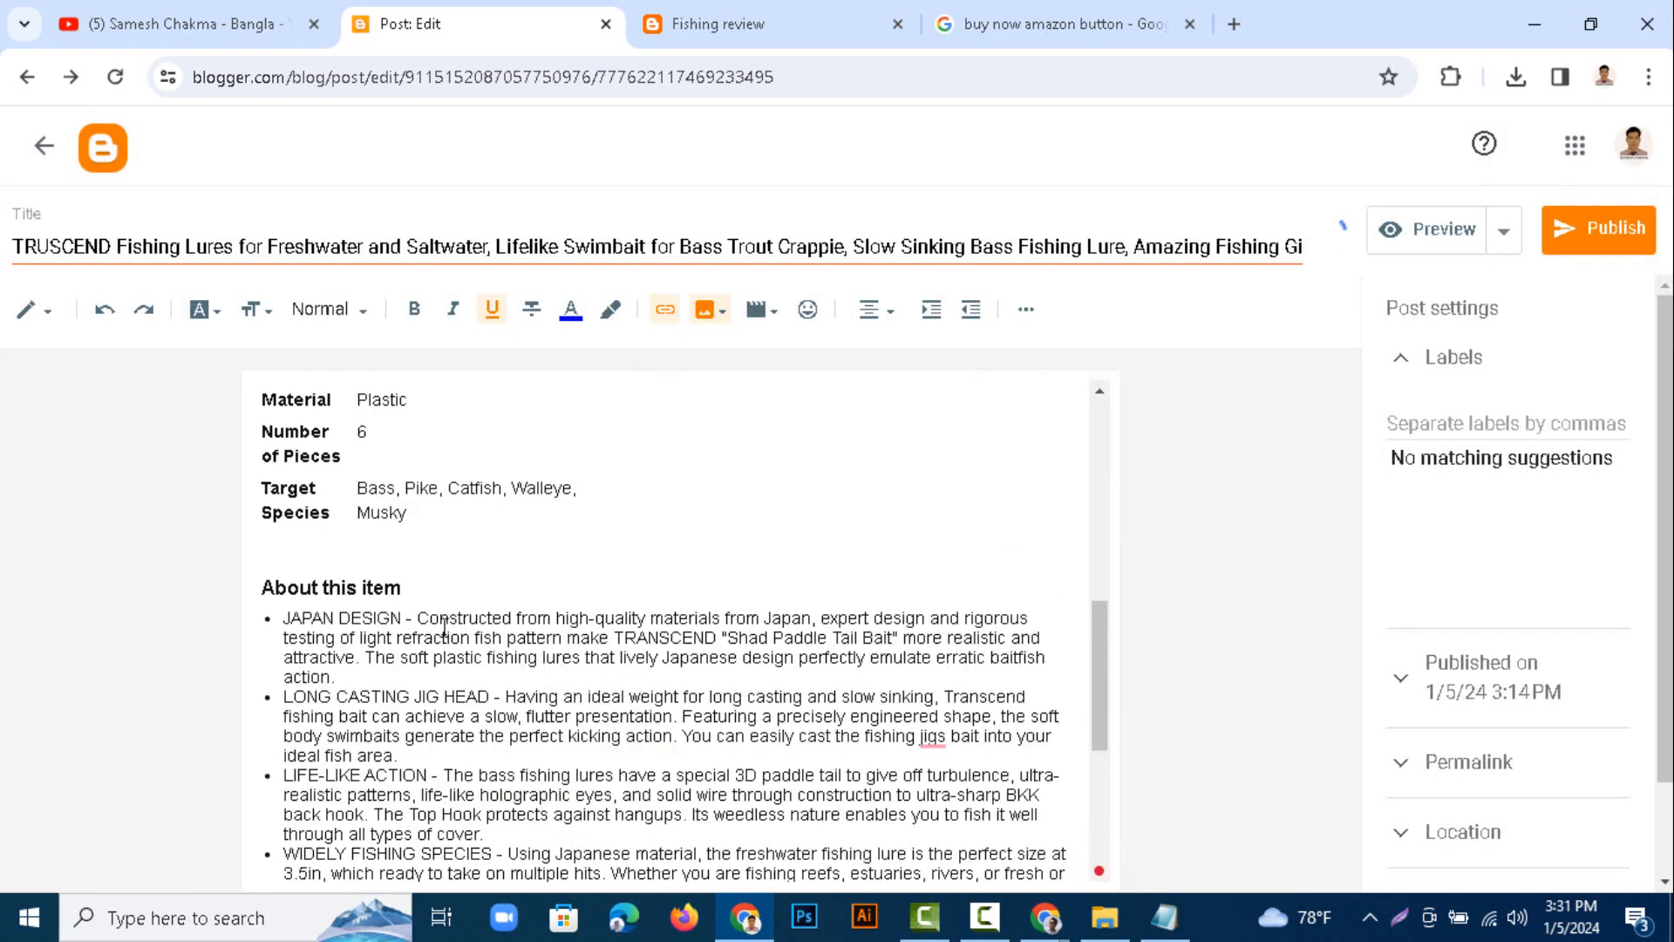
pyautogui.scroll(3, 445, 610)
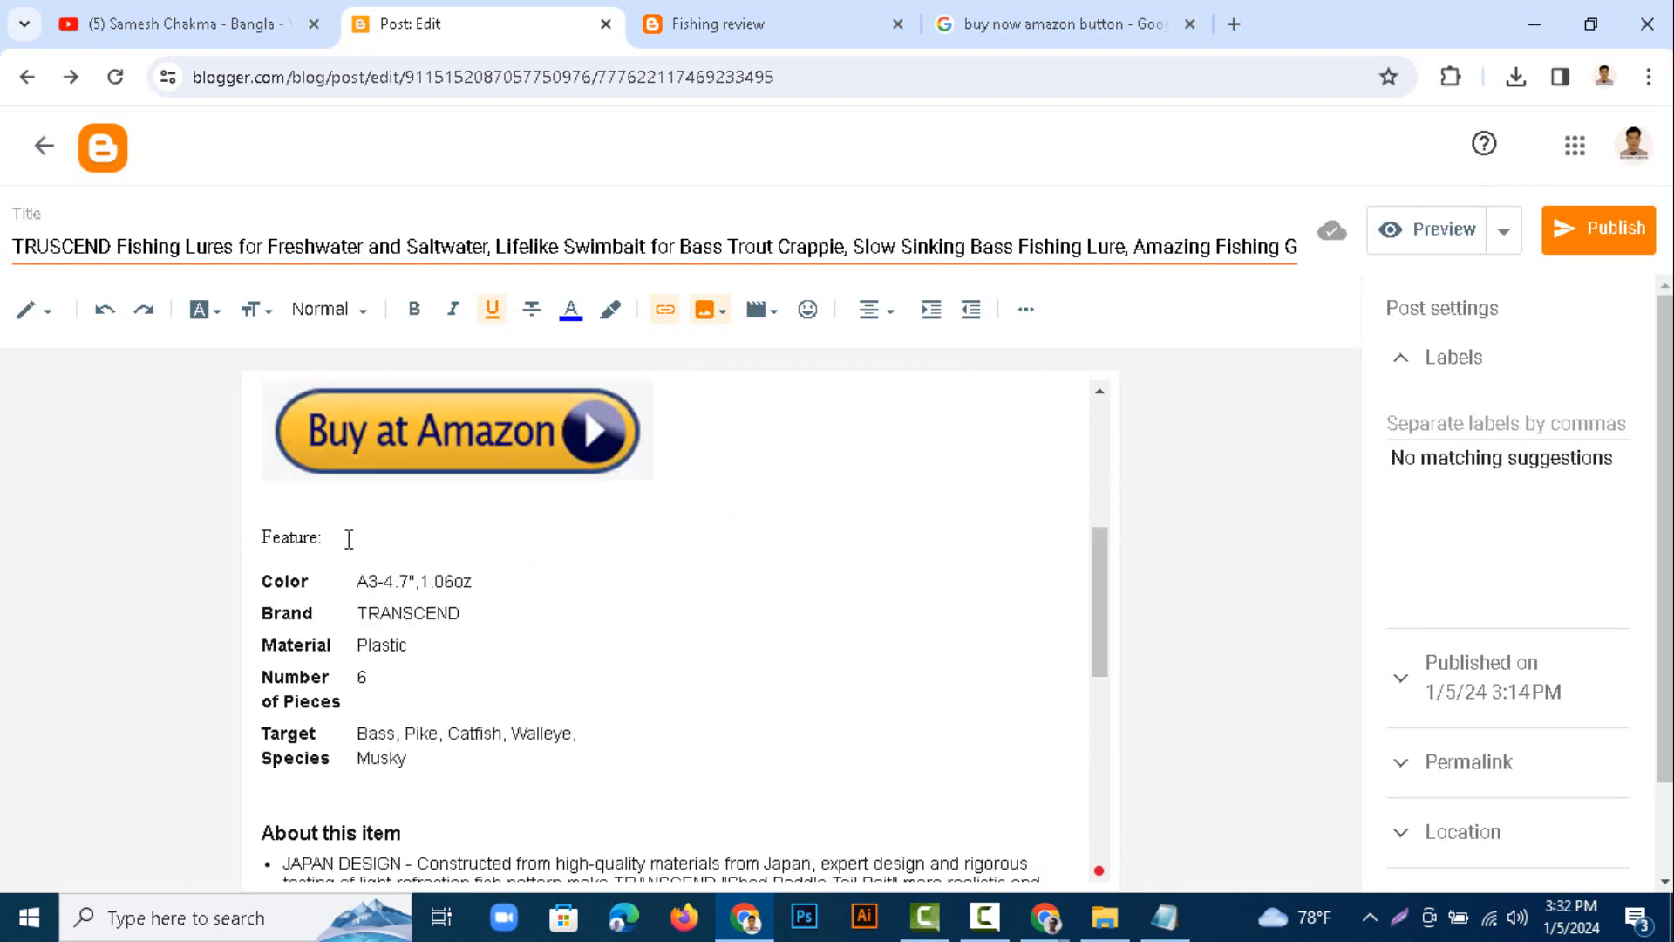
pyautogui.click(473, 469)
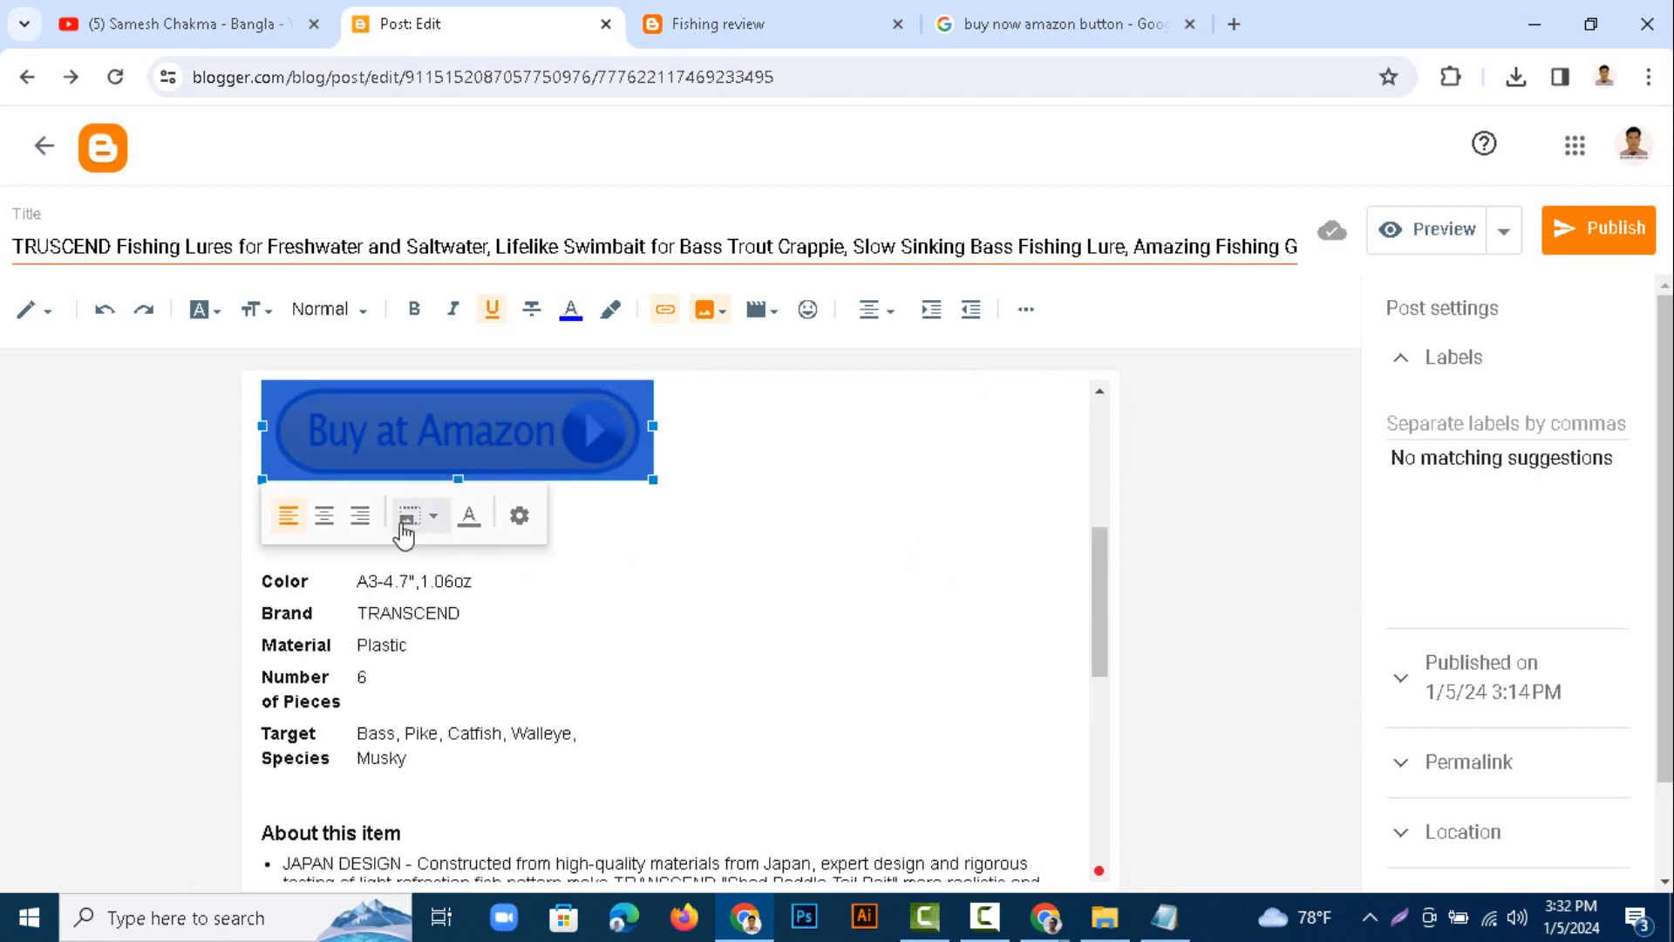
pyautogui.click(667, 312)
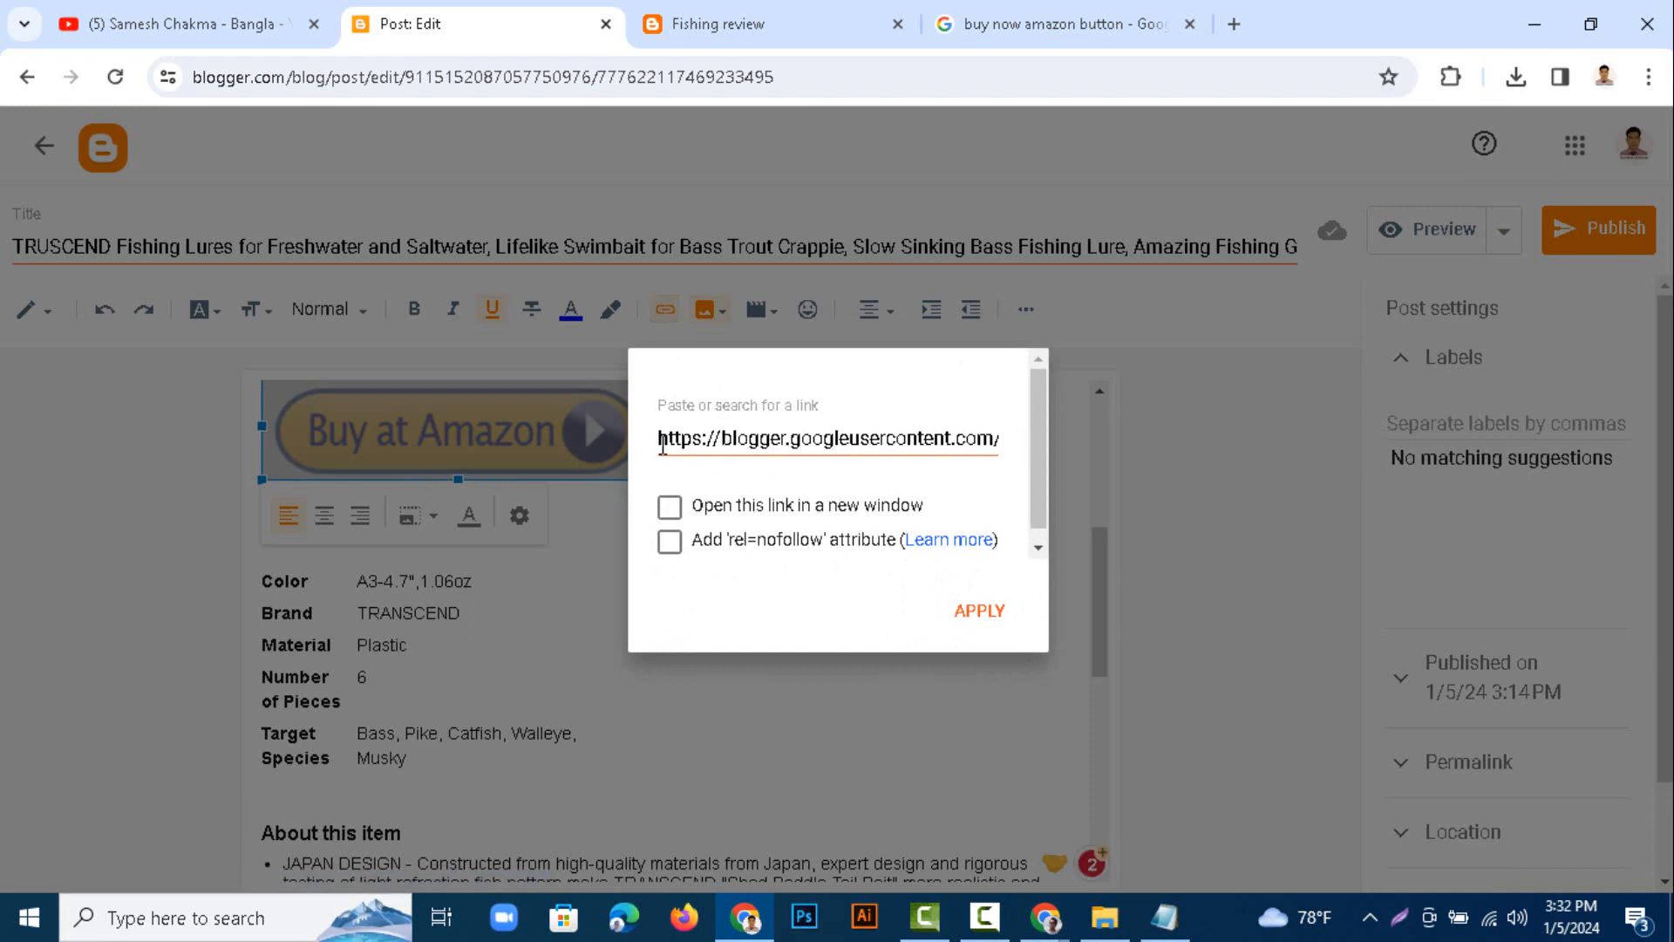
pyautogui.moveTo(662, 441); pyautogui.dragTo(1378, 531)
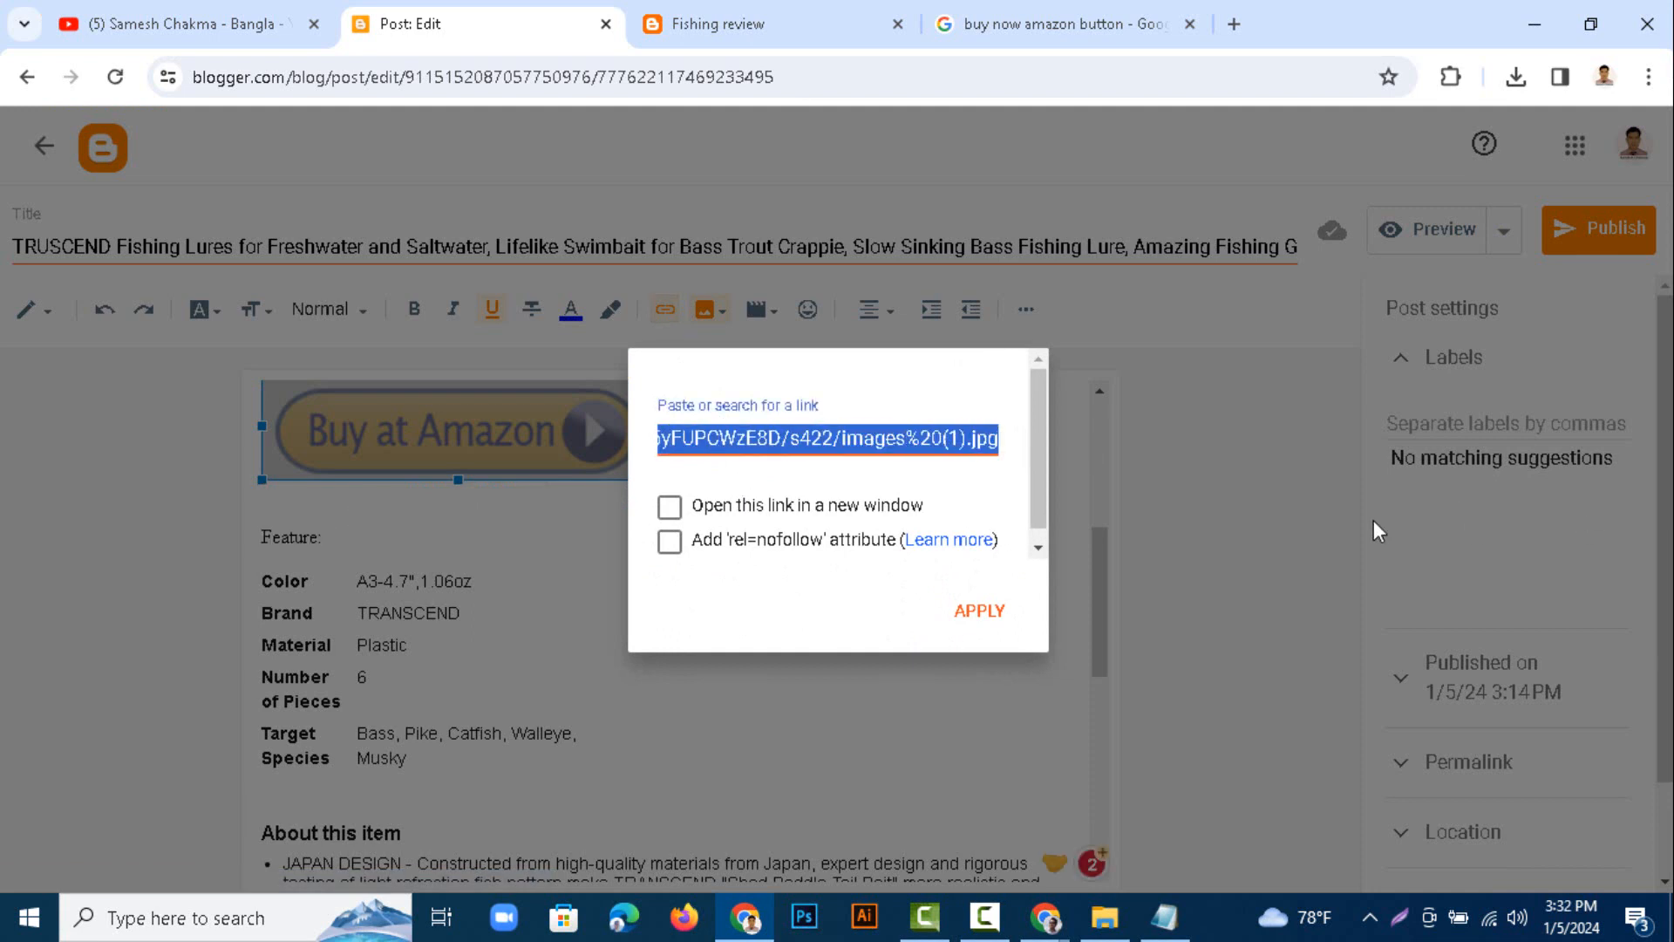
pyautogui.rightClick(969, 458)
pyautogui.click(1036, 578)
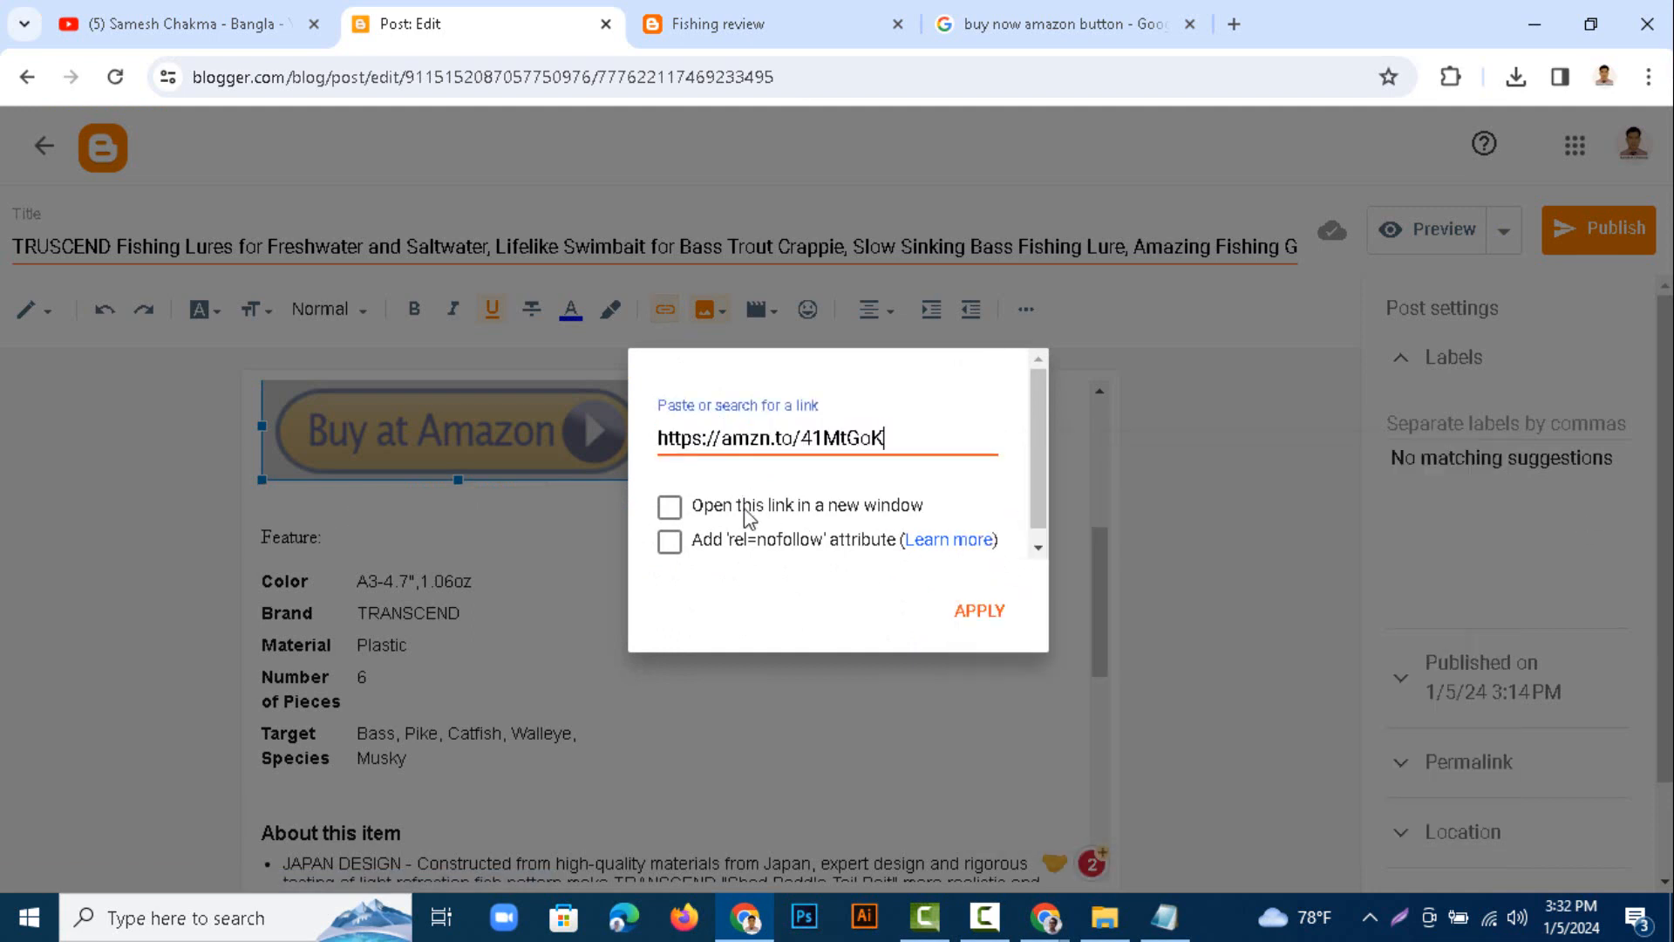
pyautogui.click(670, 507)
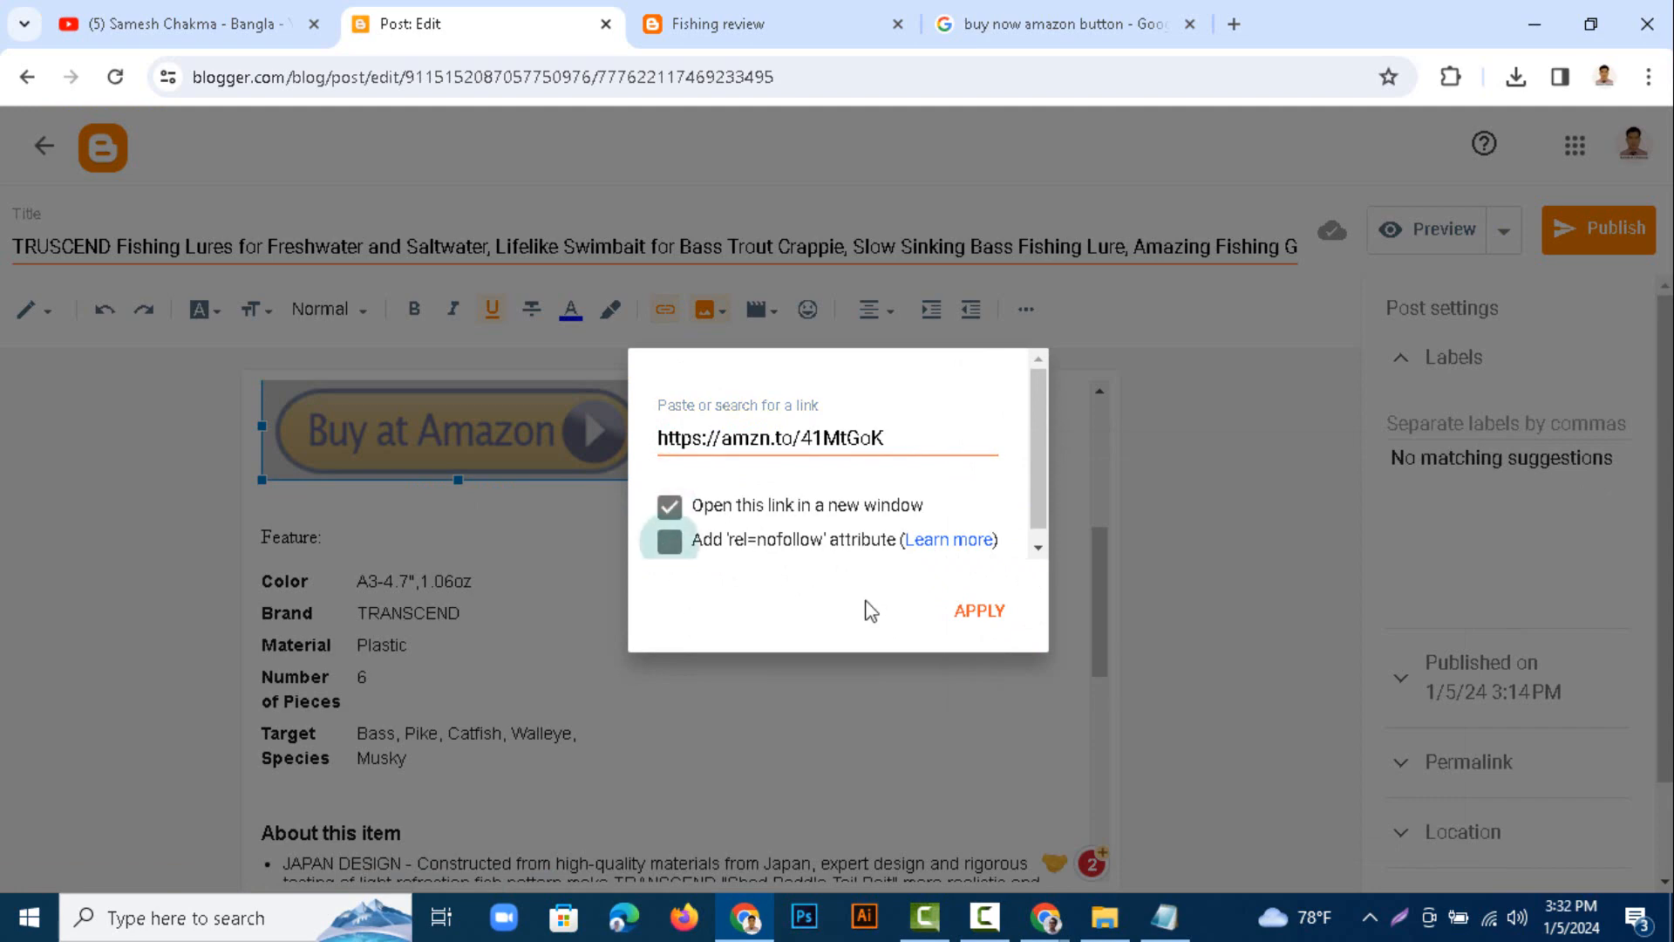
pyautogui.click(980, 626)
pyautogui.scroll(5, 852, 627)
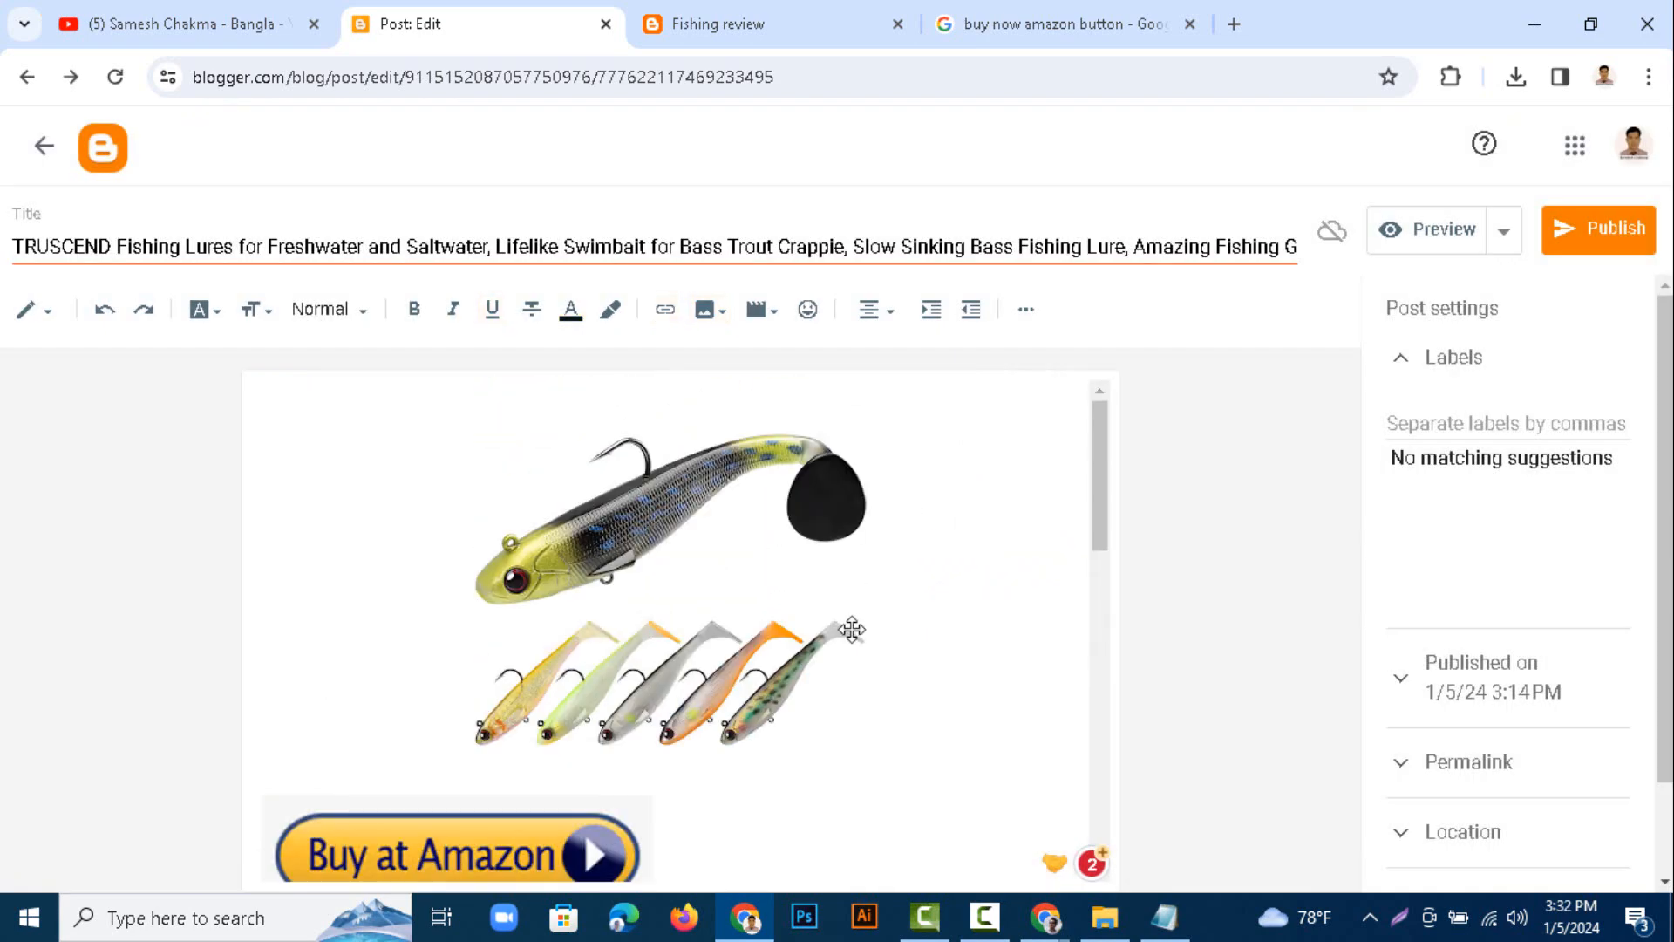
pyautogui.click(662, 587)
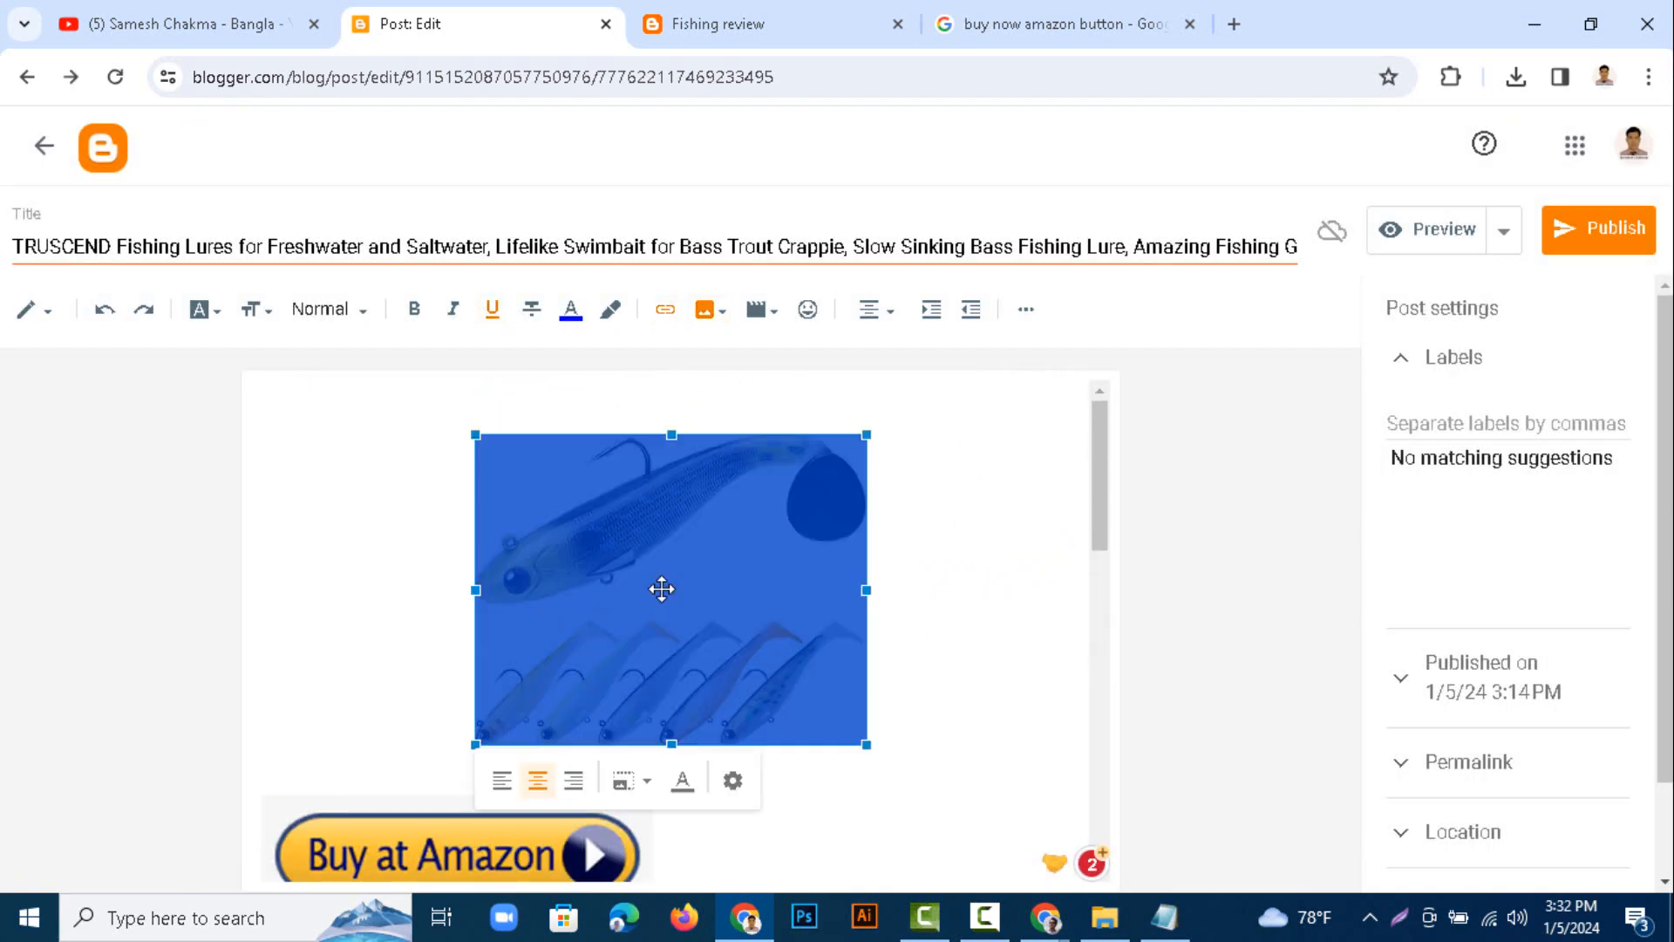
pyautogui.click(666, 311)
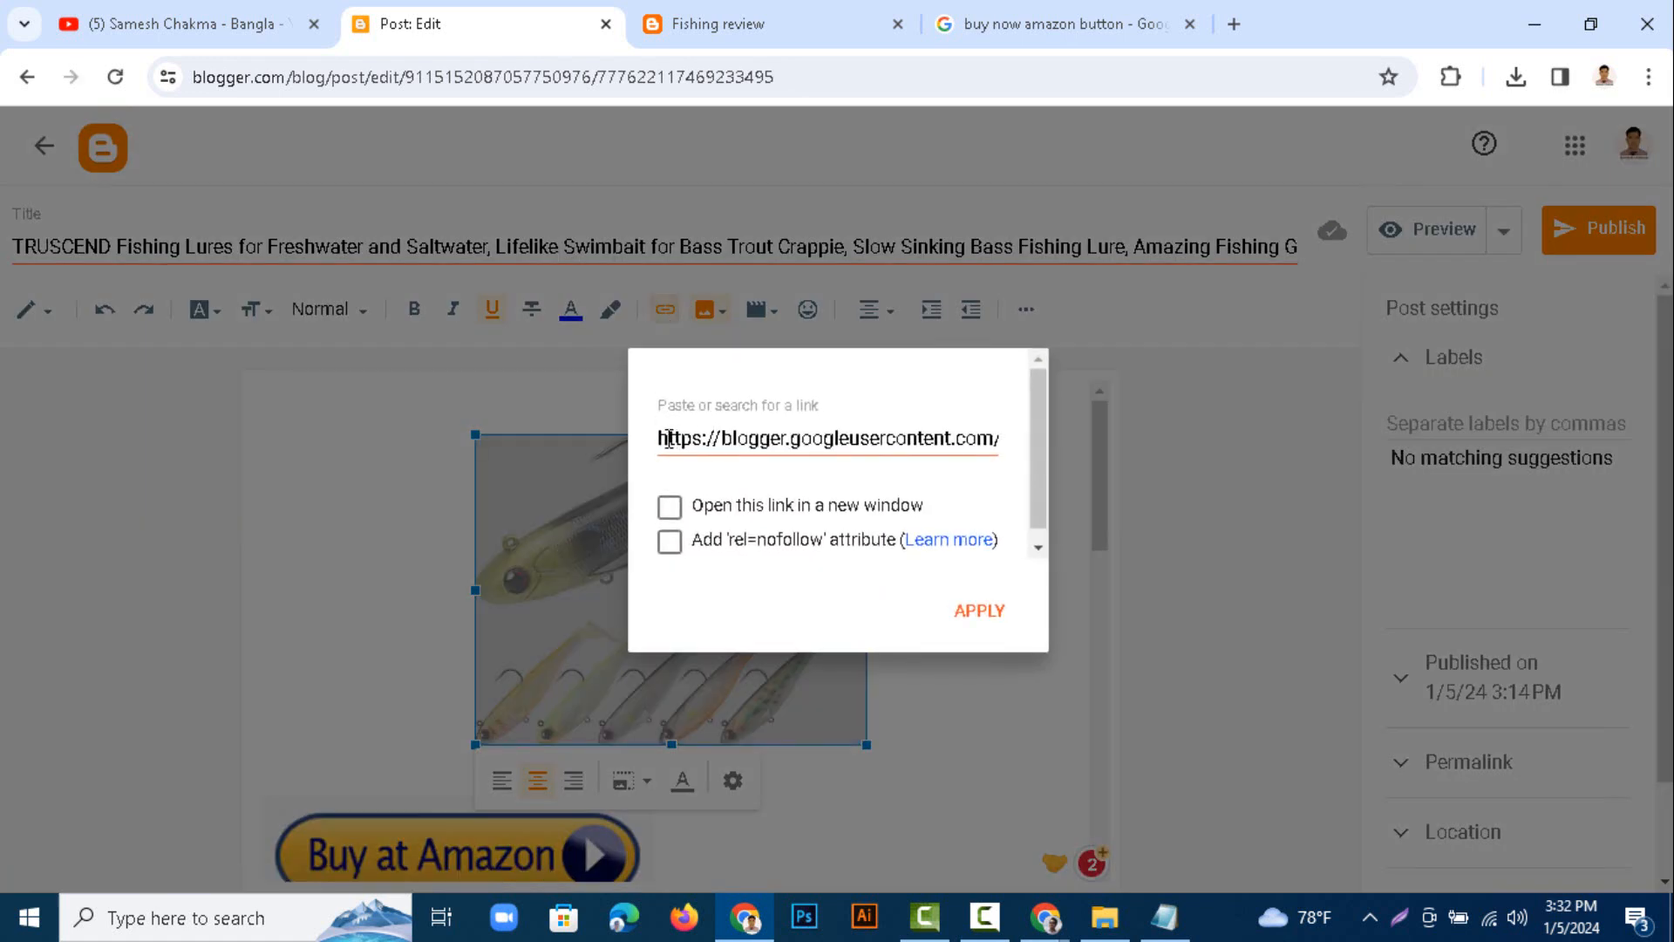
pyautogui.moveTo(663, 442); pyautogui.dragTo(1487, 534)
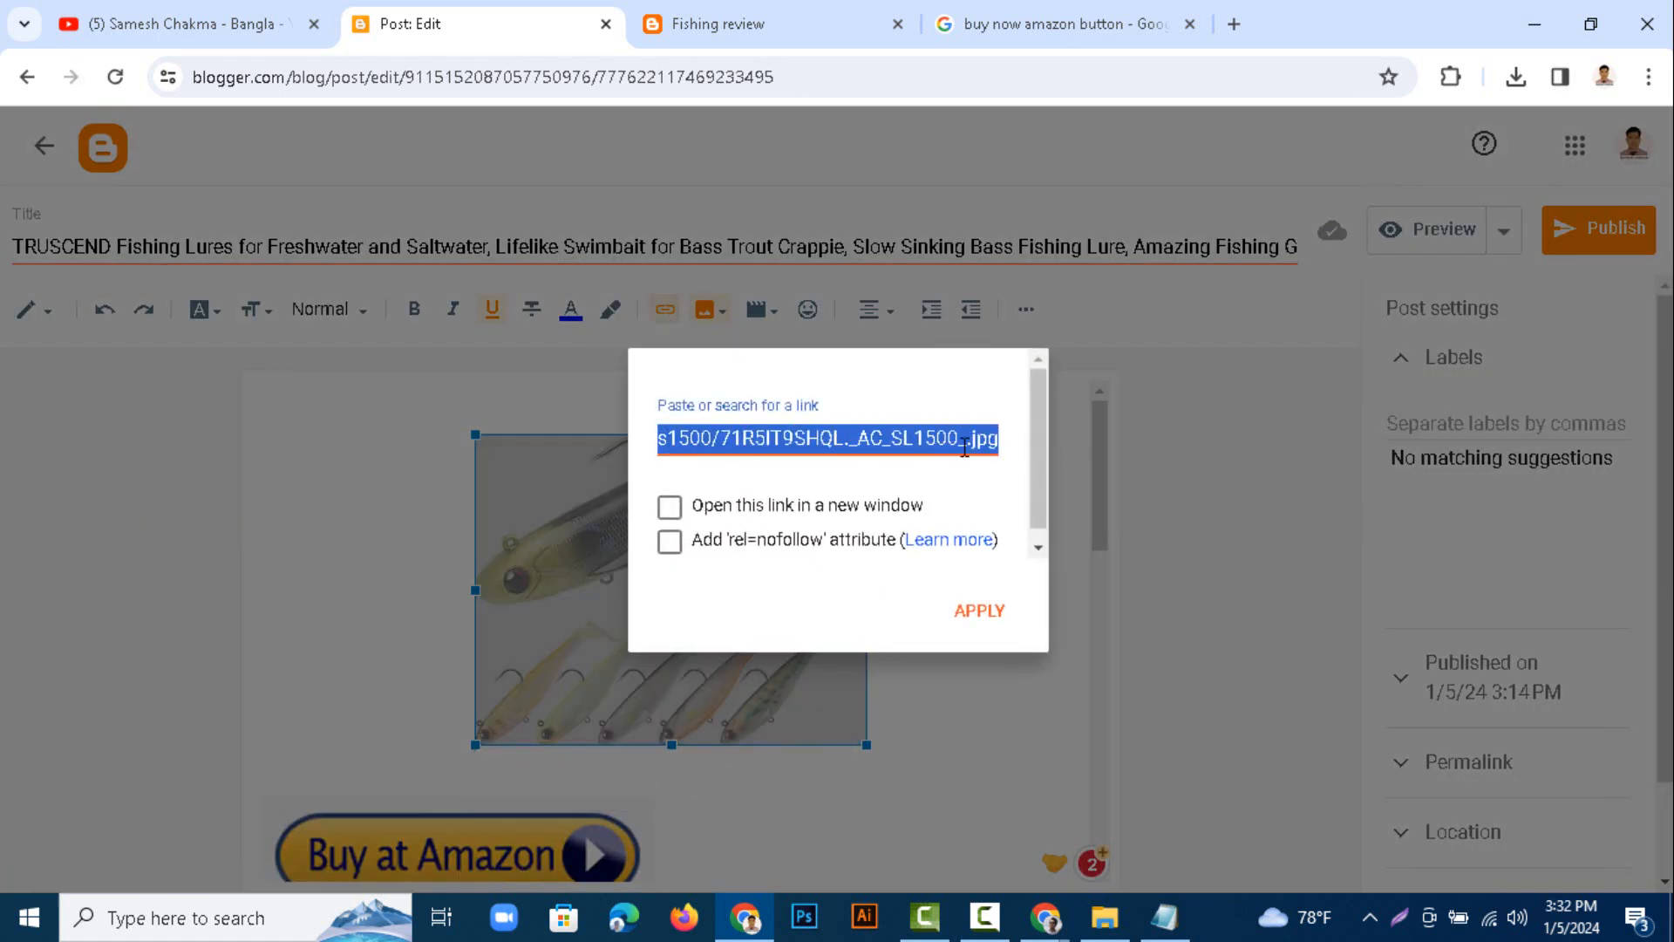
pyautogui.rightClick(911, 438)
pyautogui.click(976, 583)
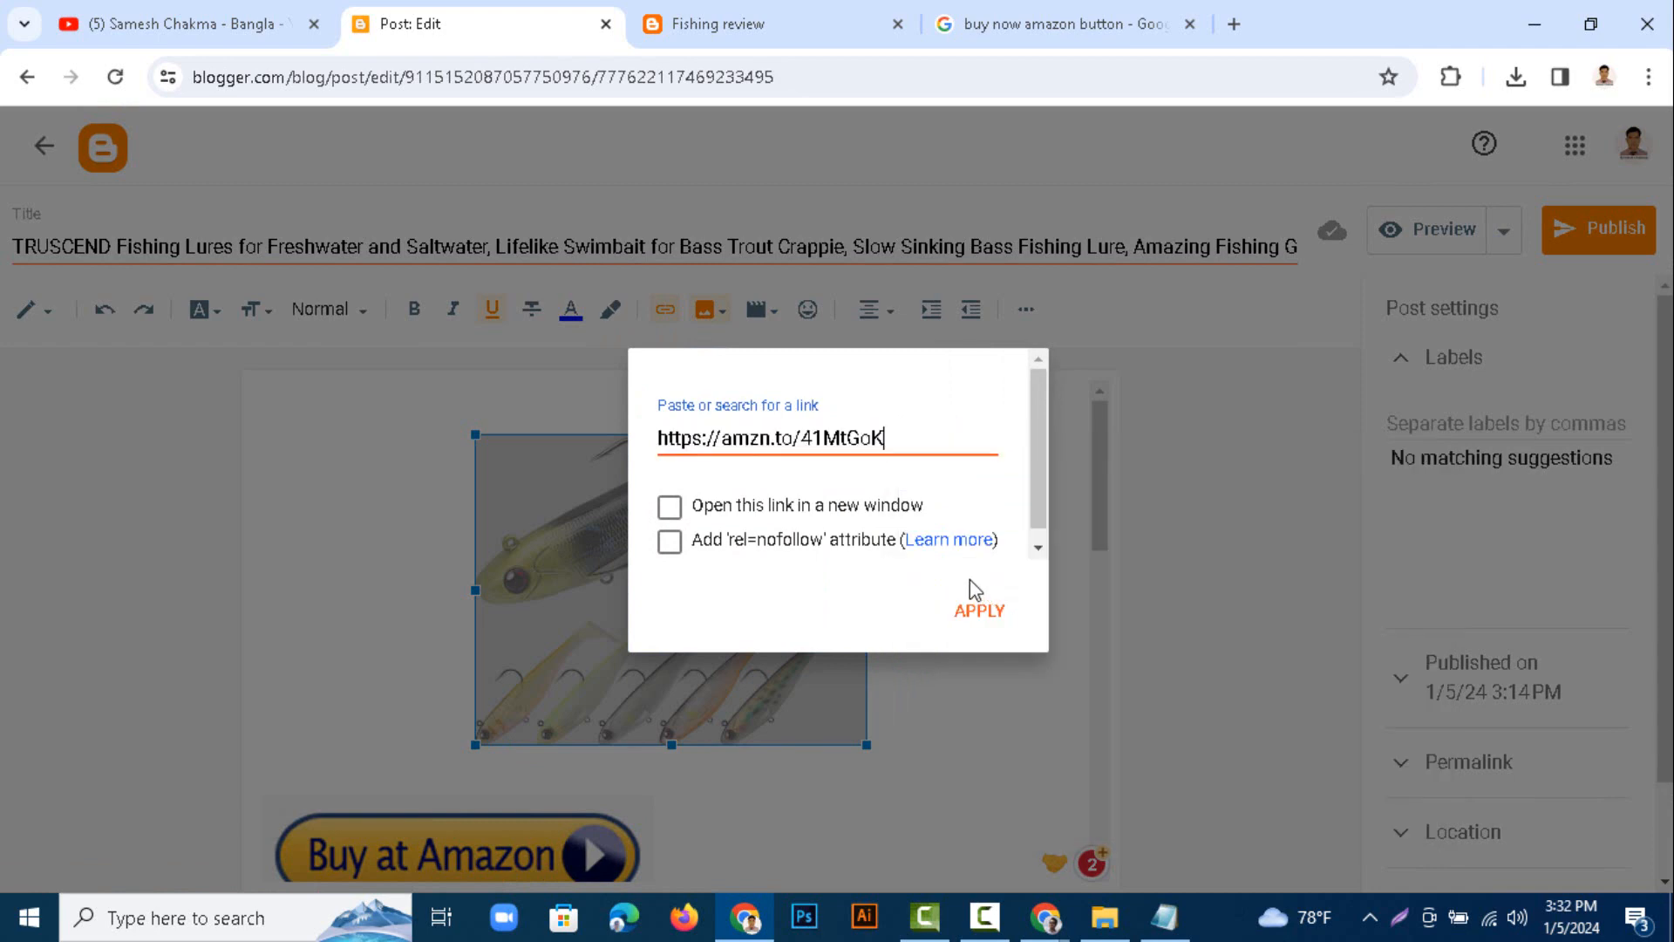
pyautogui.click(677, 511)
pyautogui.click(980, 610)
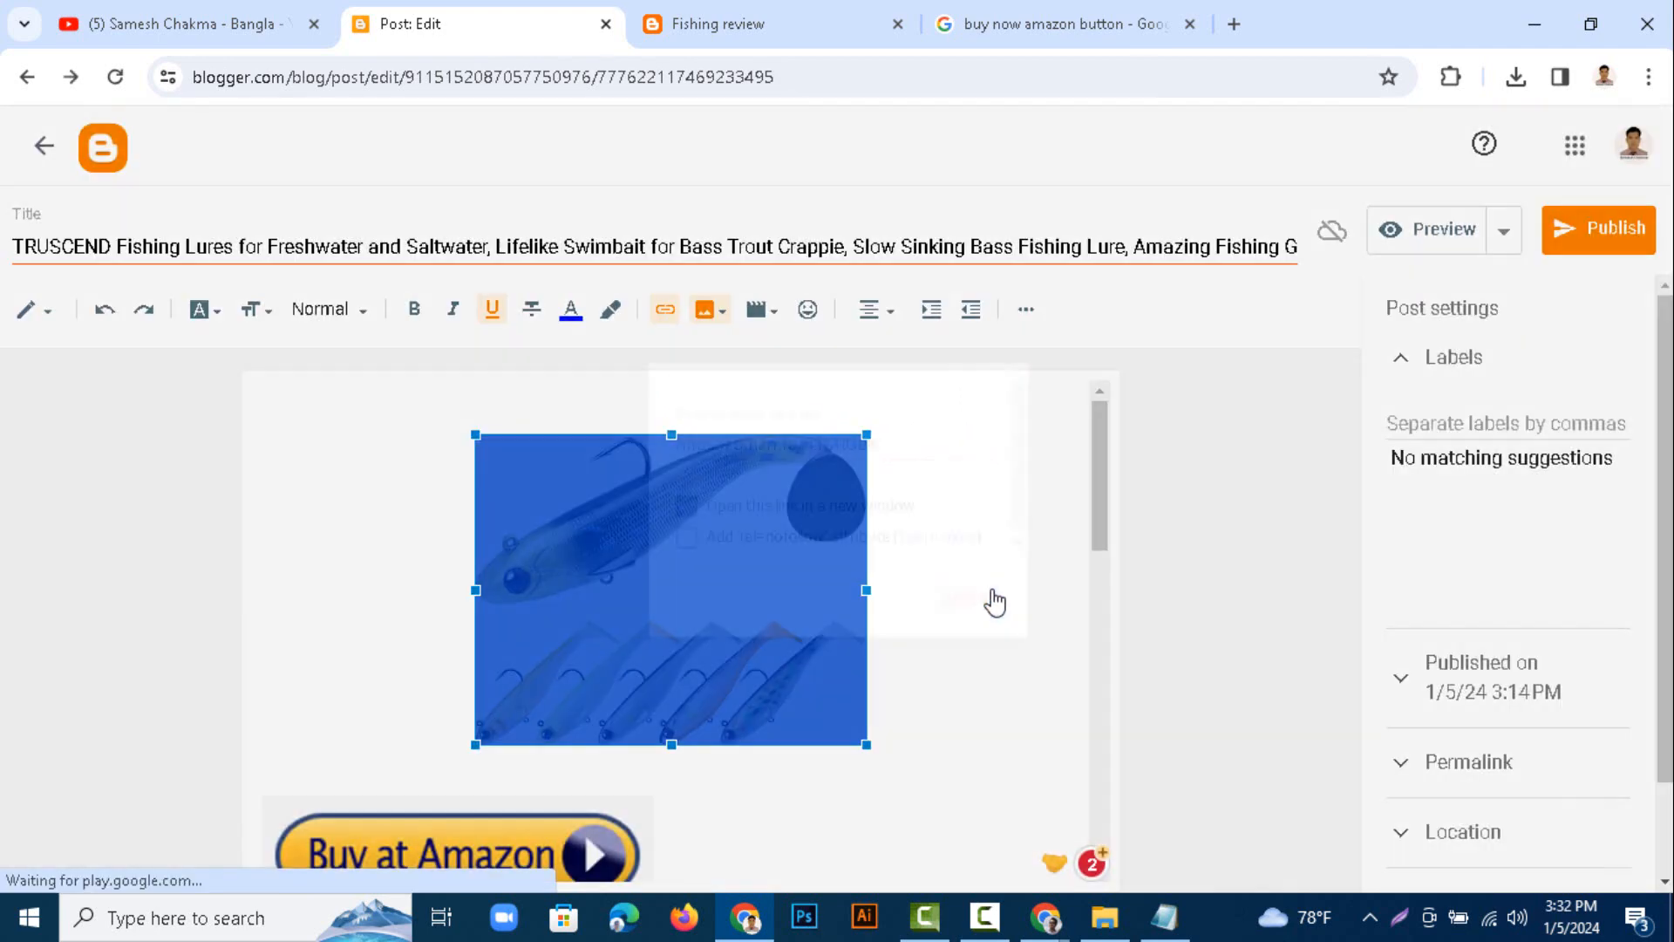
pyautogui.scroll(-10, 997, 585)
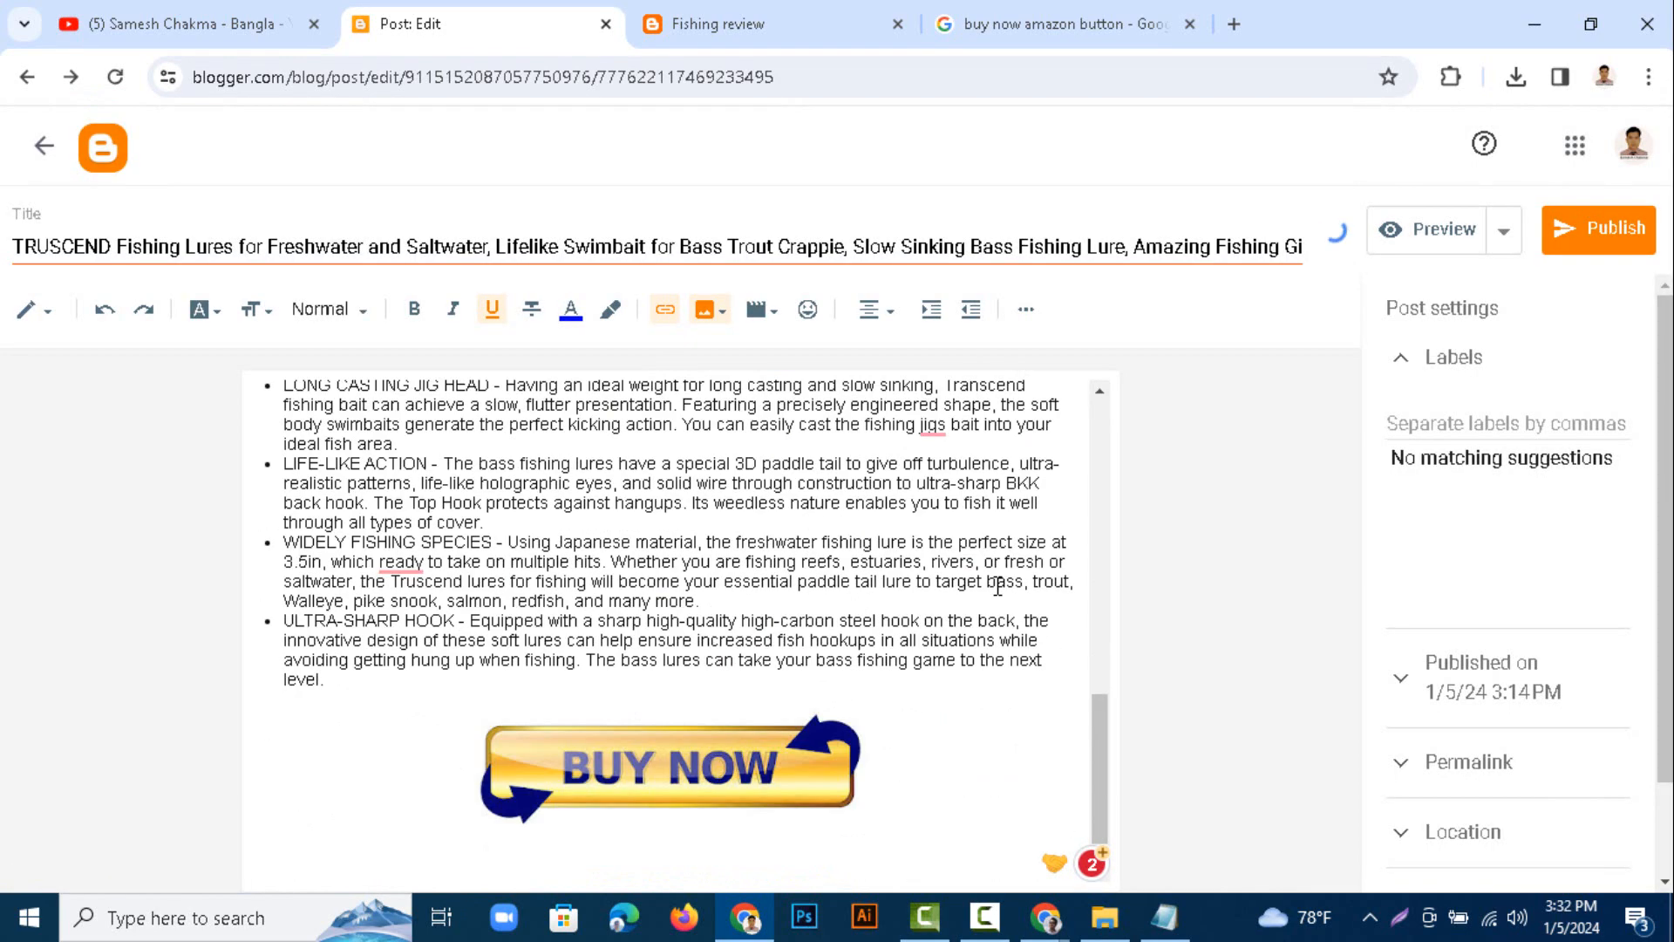
pyautogui.scroll(5, 996, 587)
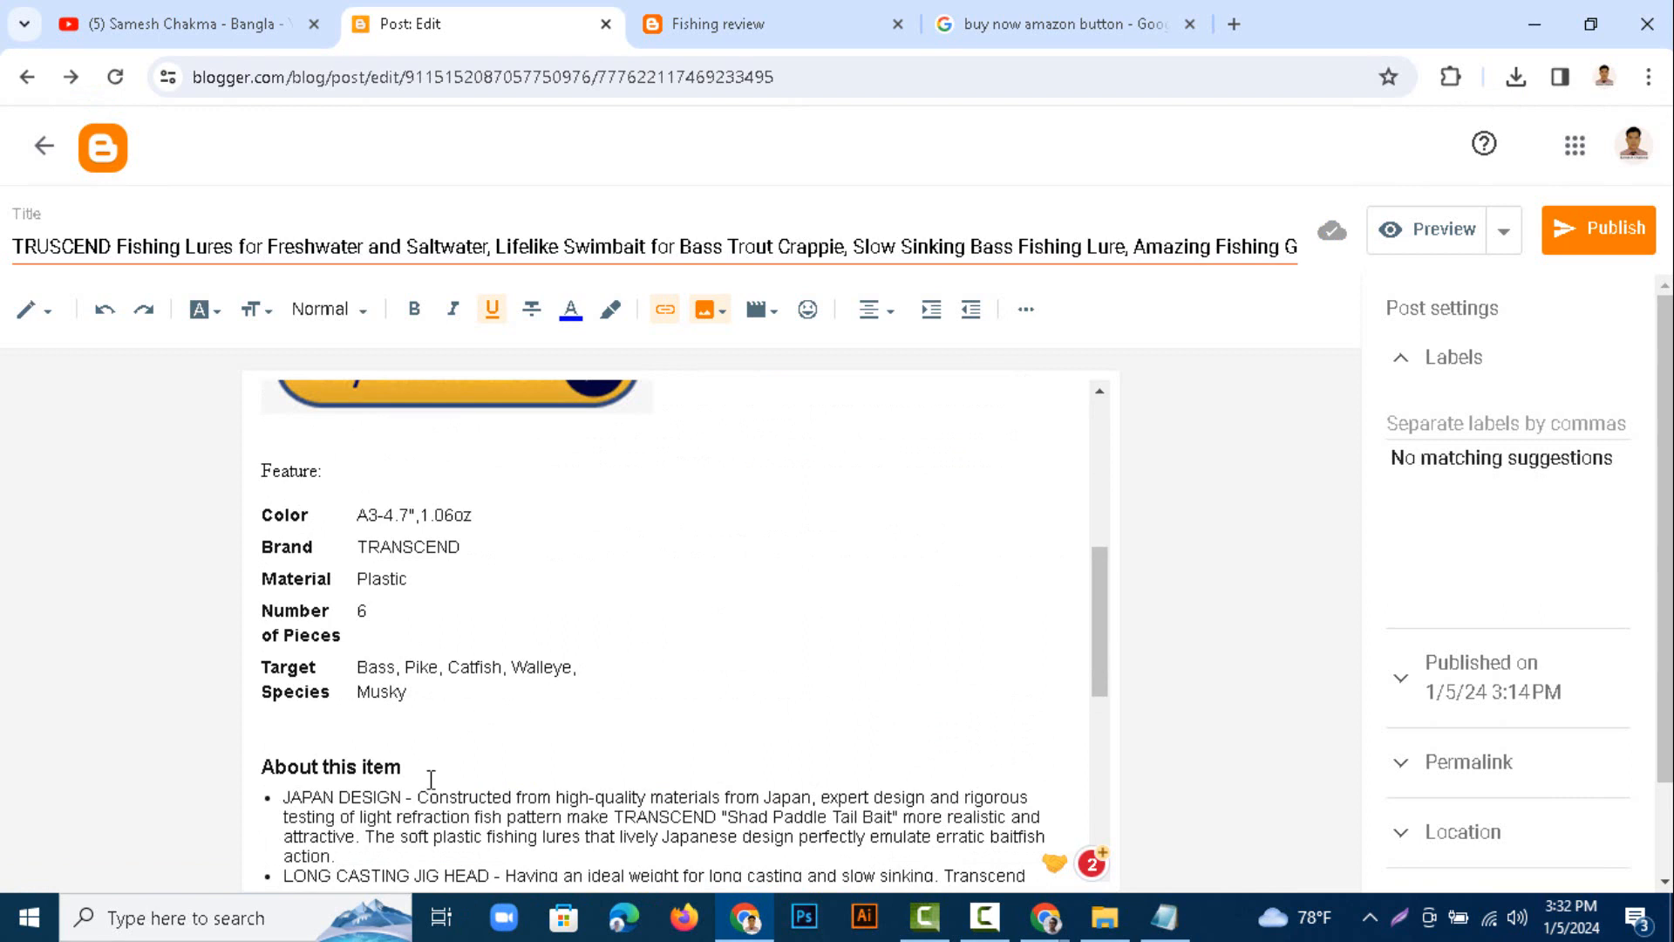
pyautogui.moveTo(430, 772); pyautogui.dragTo(239, 775)
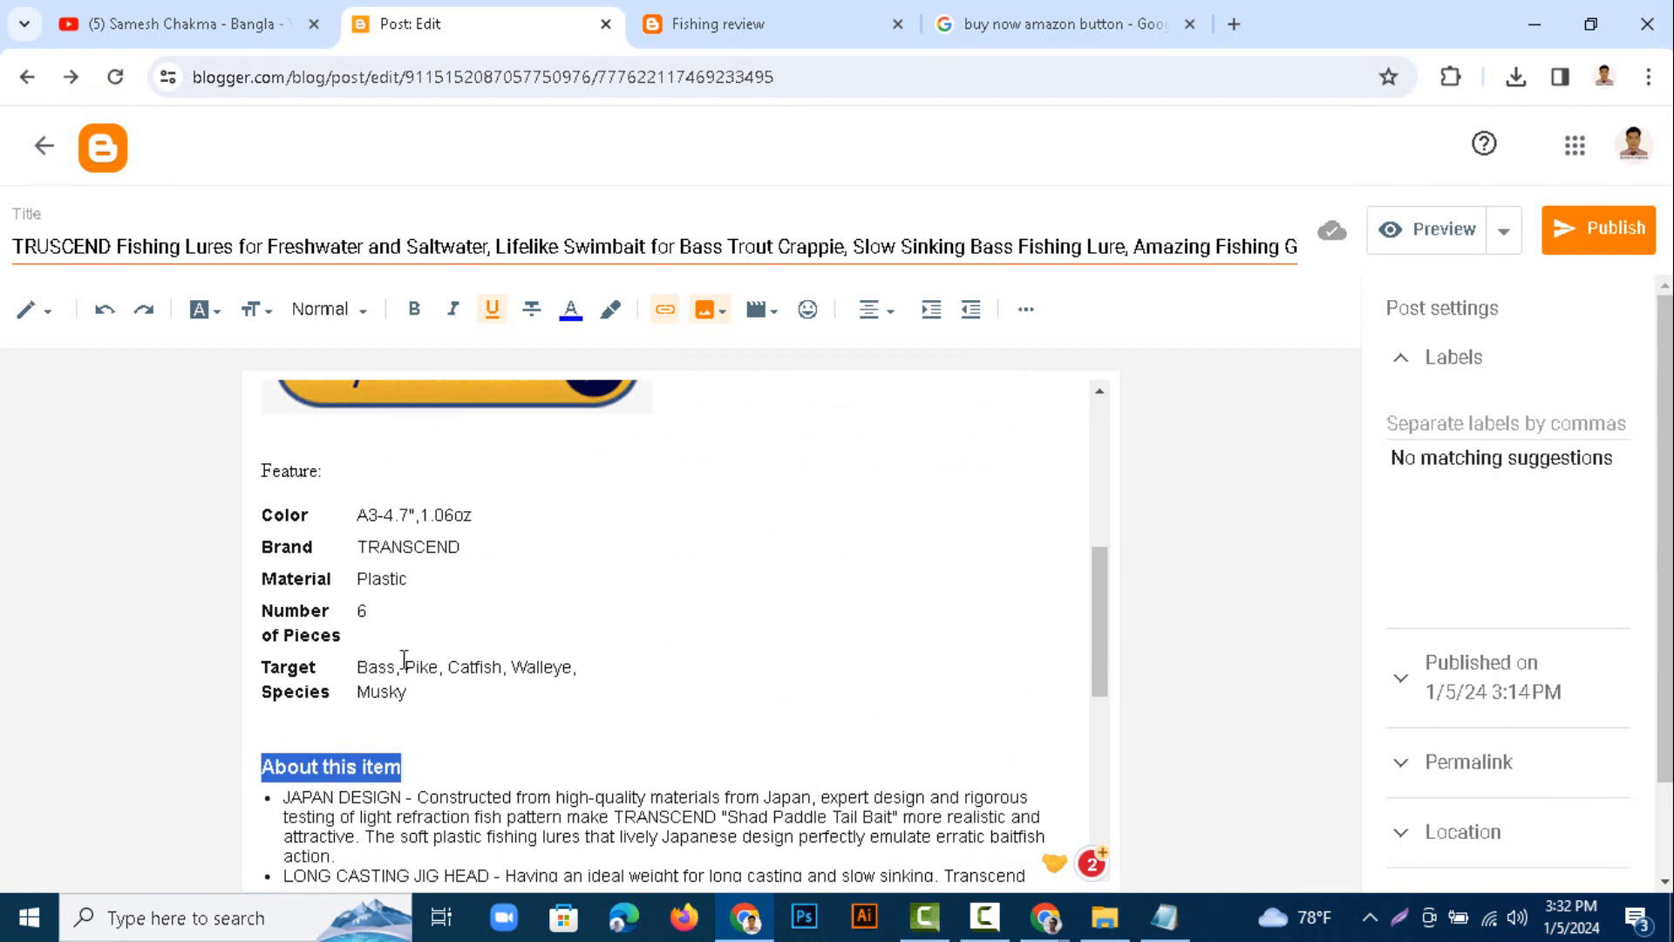
pyautogui.click(677, 330)
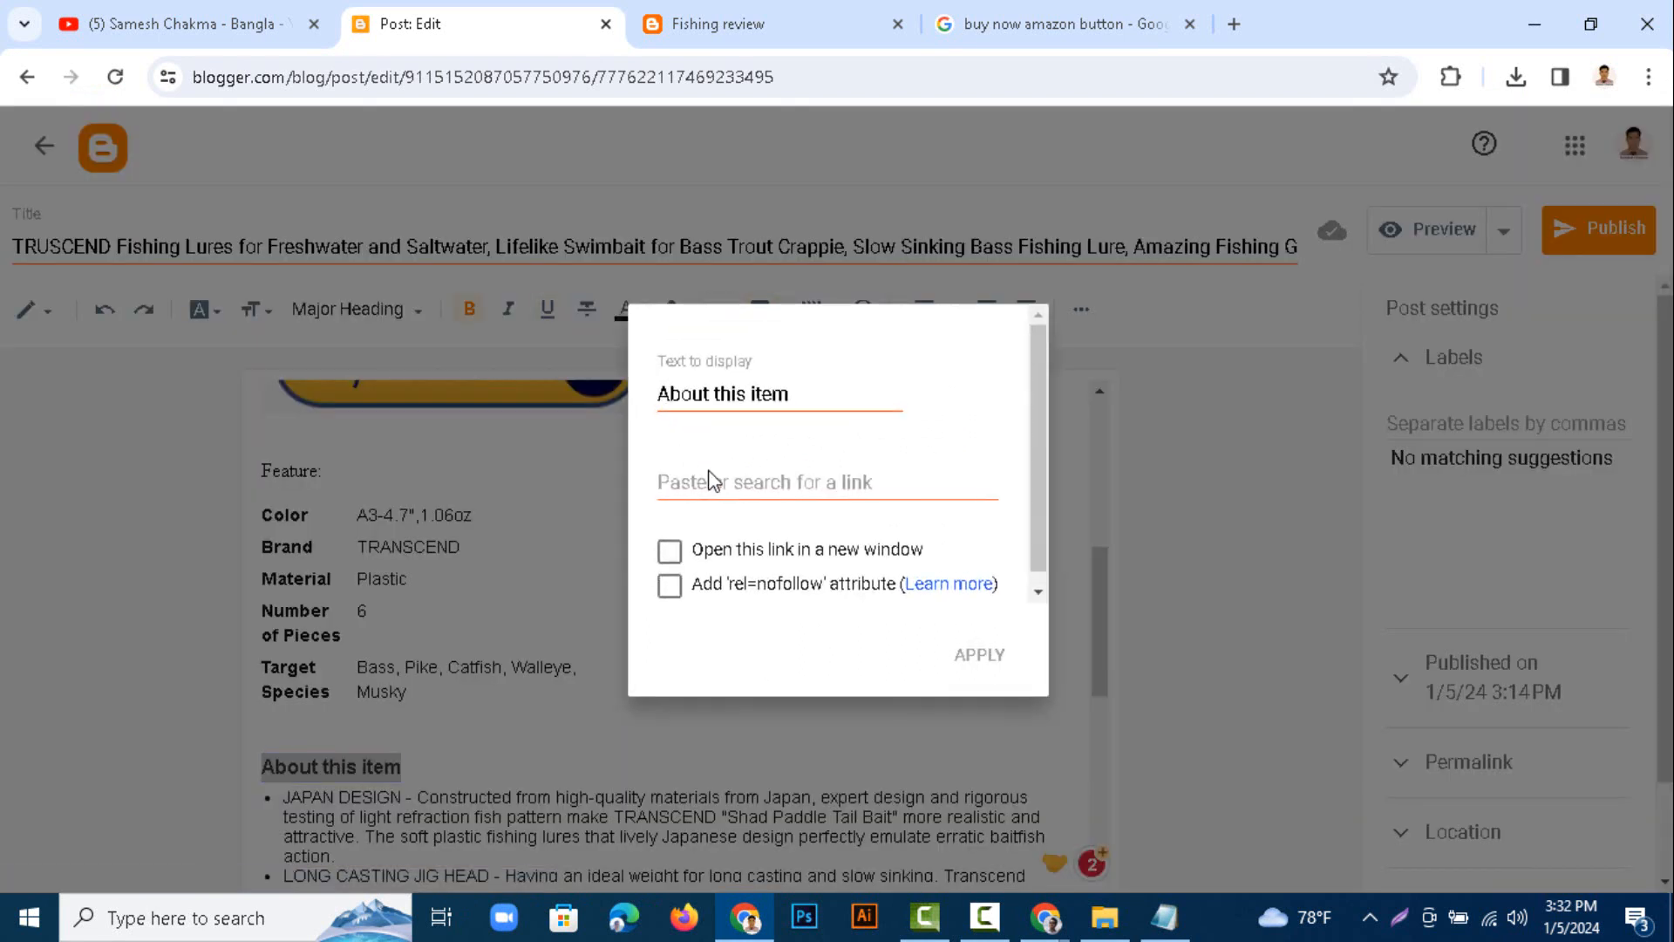
pyautogui.rightClick(706, 485)
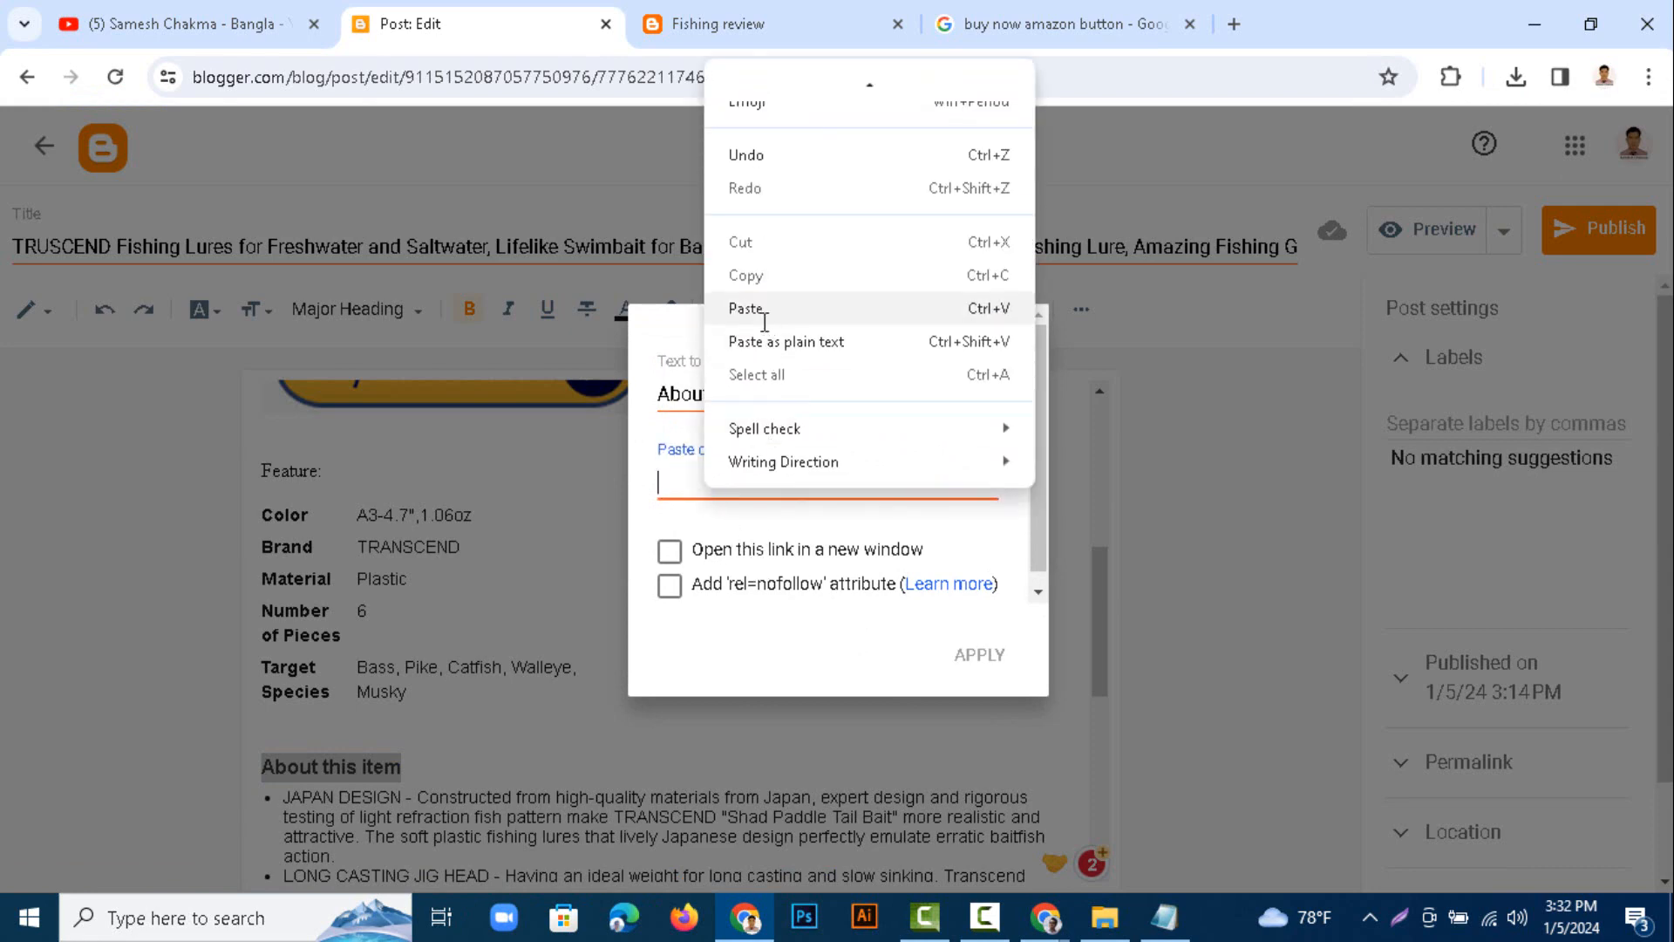
pyautogui.click(749, 294)
pyautogui.click(669, 551)
pyautogui.click(980, 655)
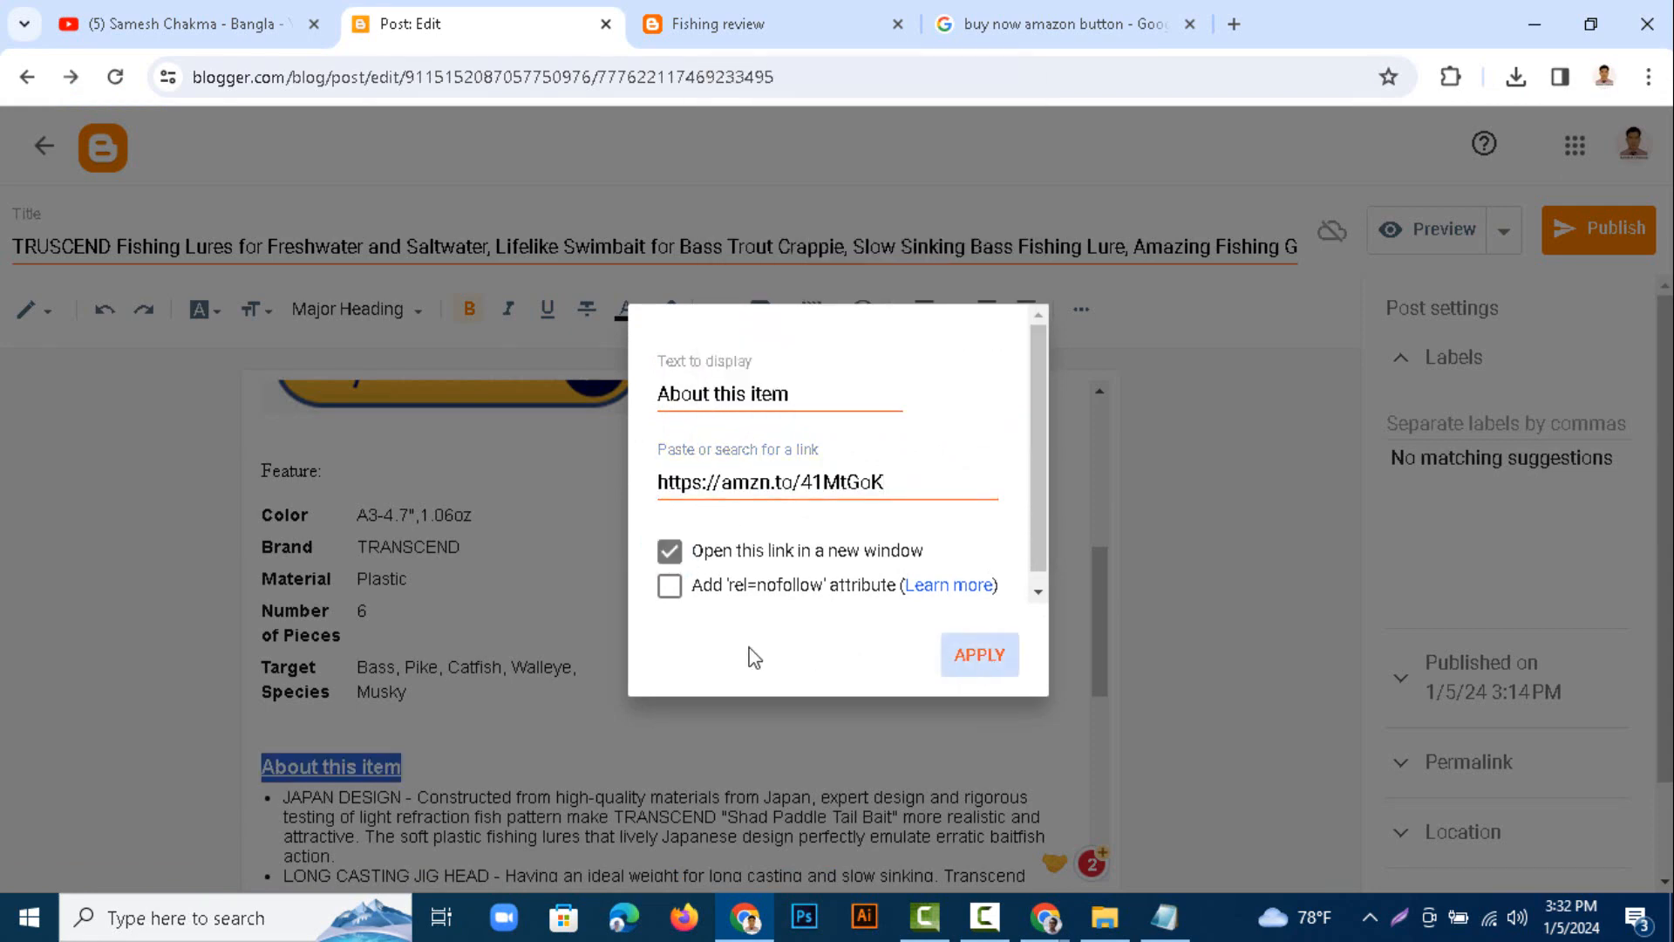
# - Format the "Feature:" line above the product specifications as a Heading and look over the post
pyautogui.moveTo(322, 471); pyautogui.dragTo(259, 472)
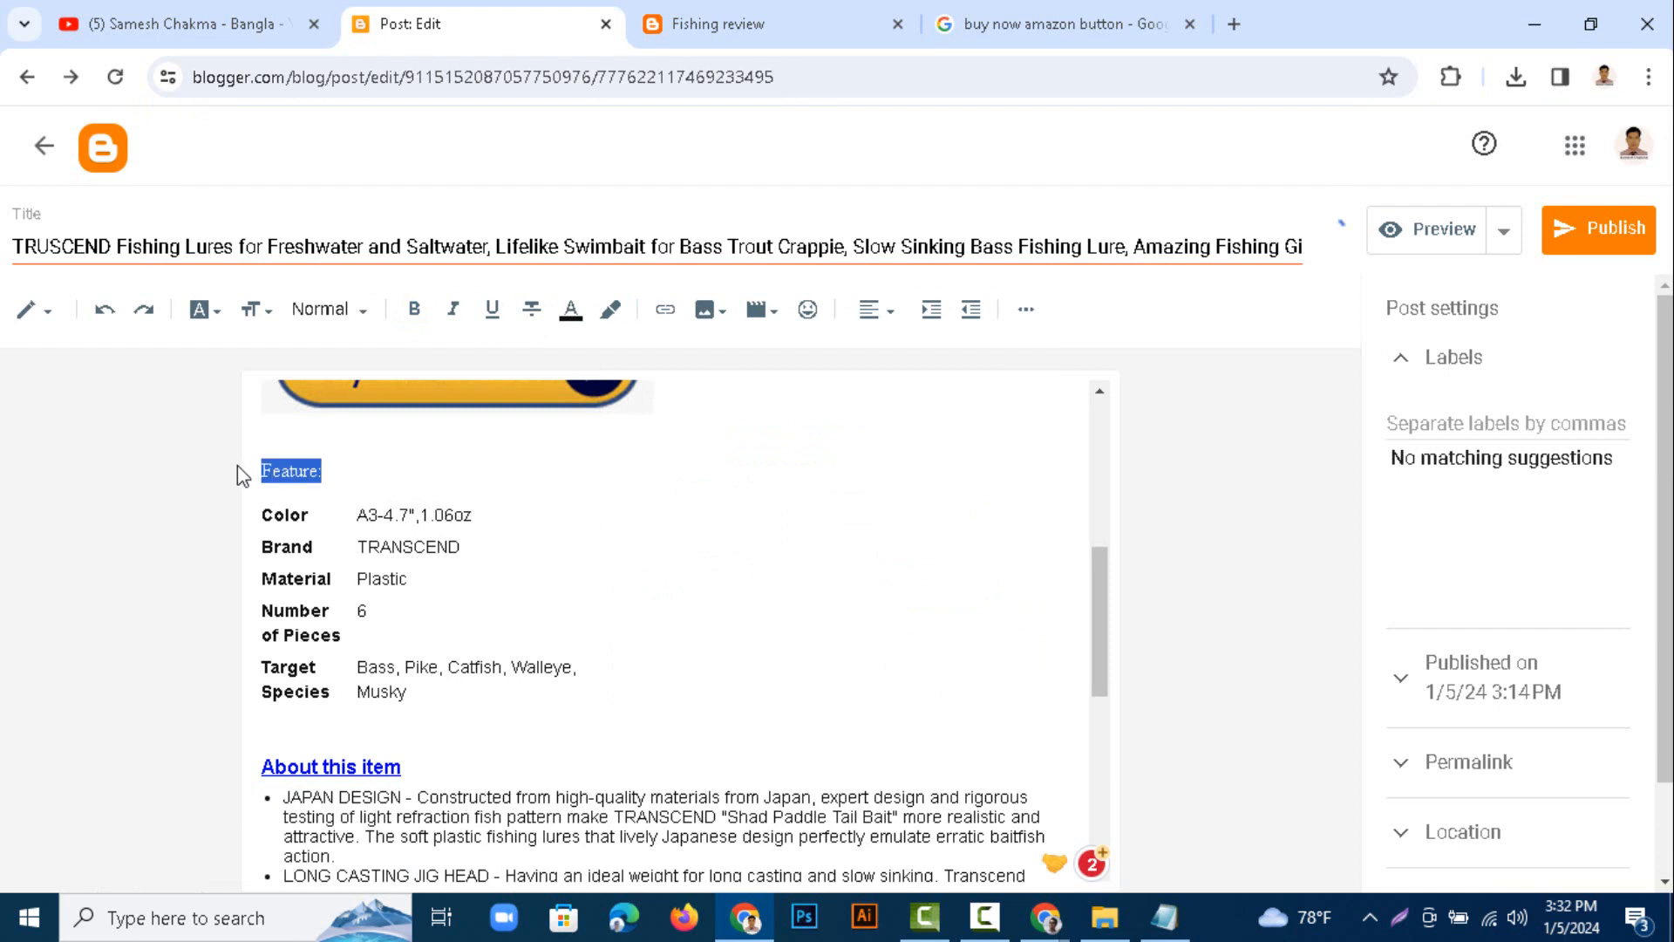
pyautogui.click(341, 321)
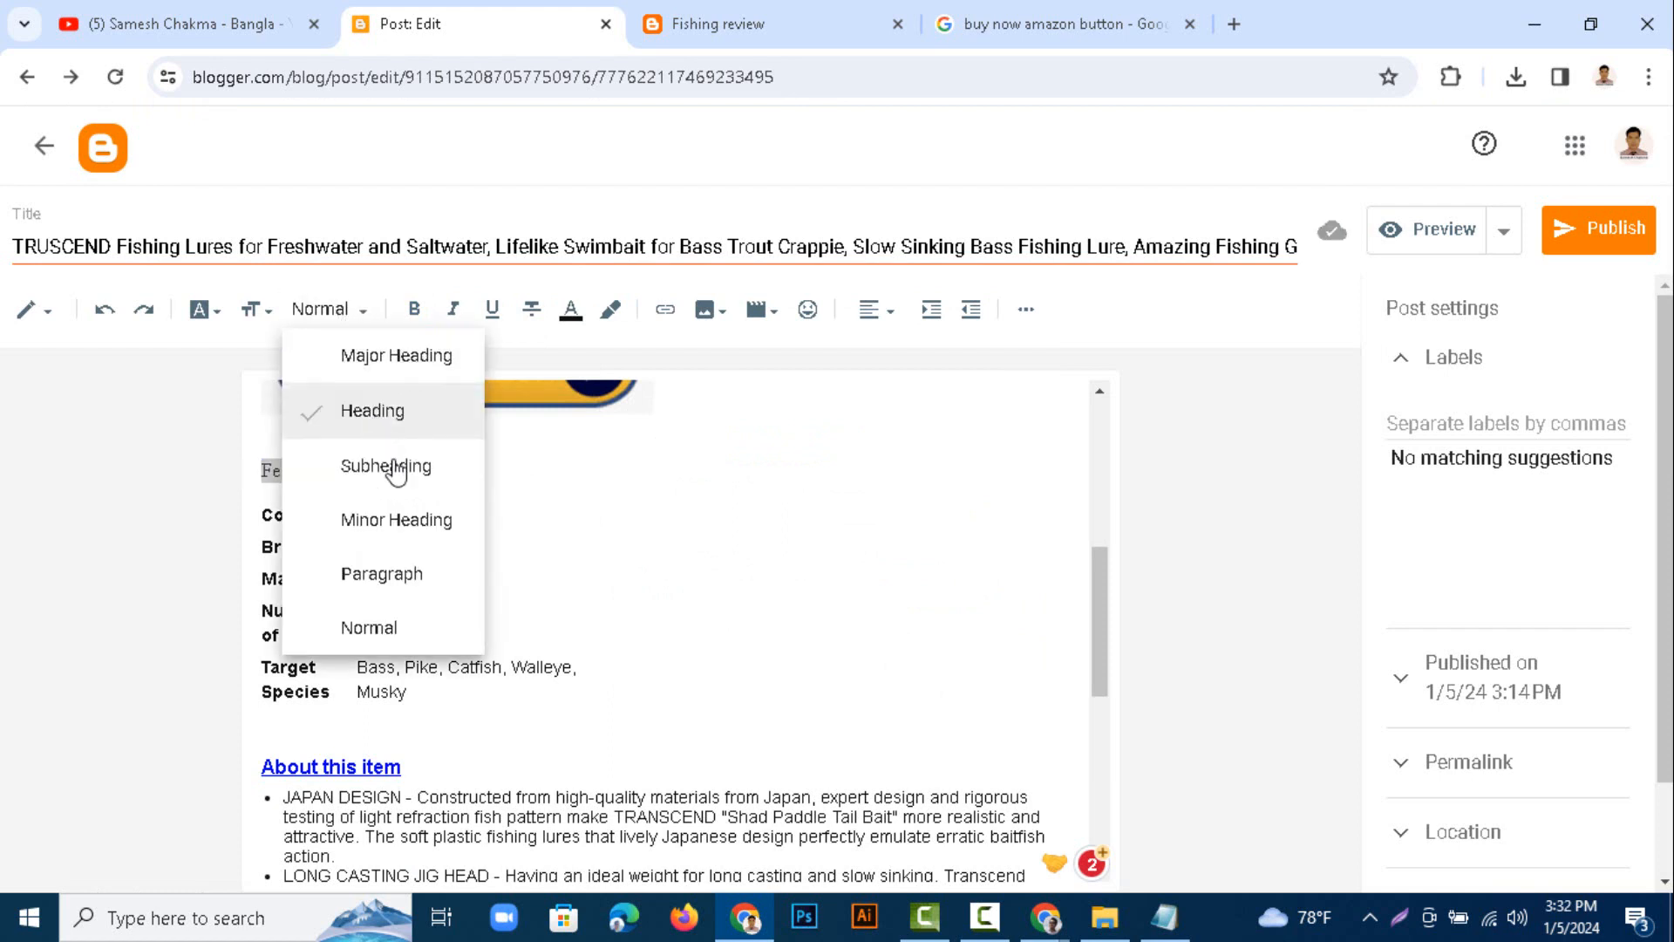
pyautogui.click(397, 427)
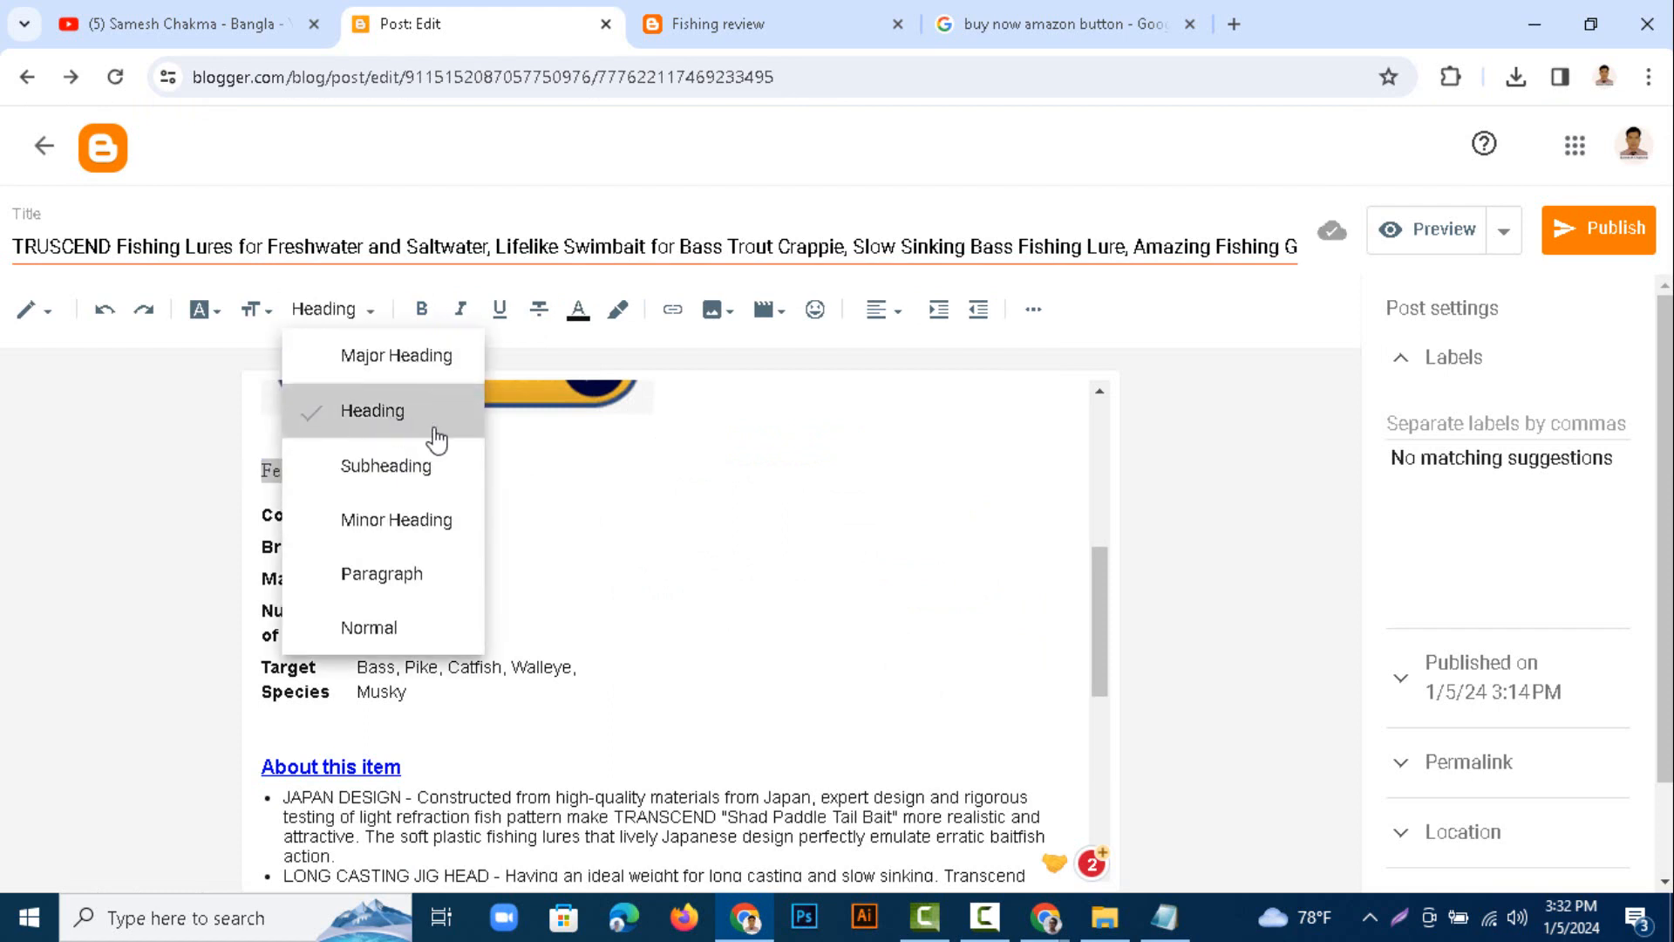
pyautogui.click(692, 580)
pyautogui.scroll(-1, 722, 617)
pyautogui.scroll(-1, 722, 617)
pyautogui.scroll(5, 722, 616)
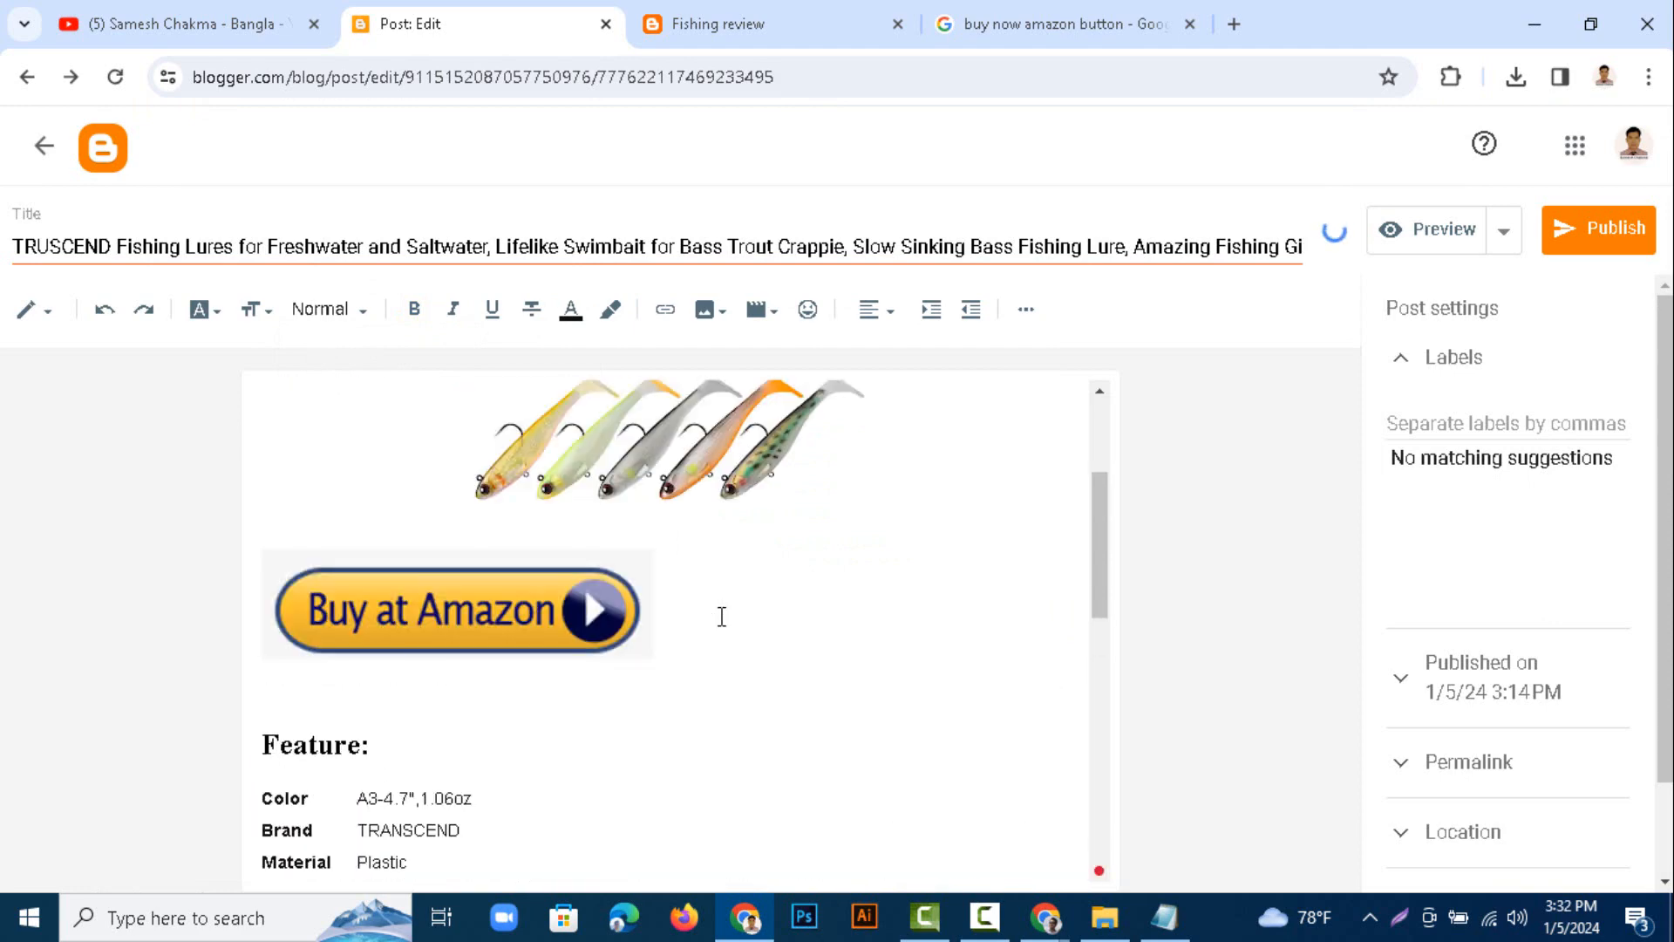
pyautogui.scroll(-10, 722, 617)
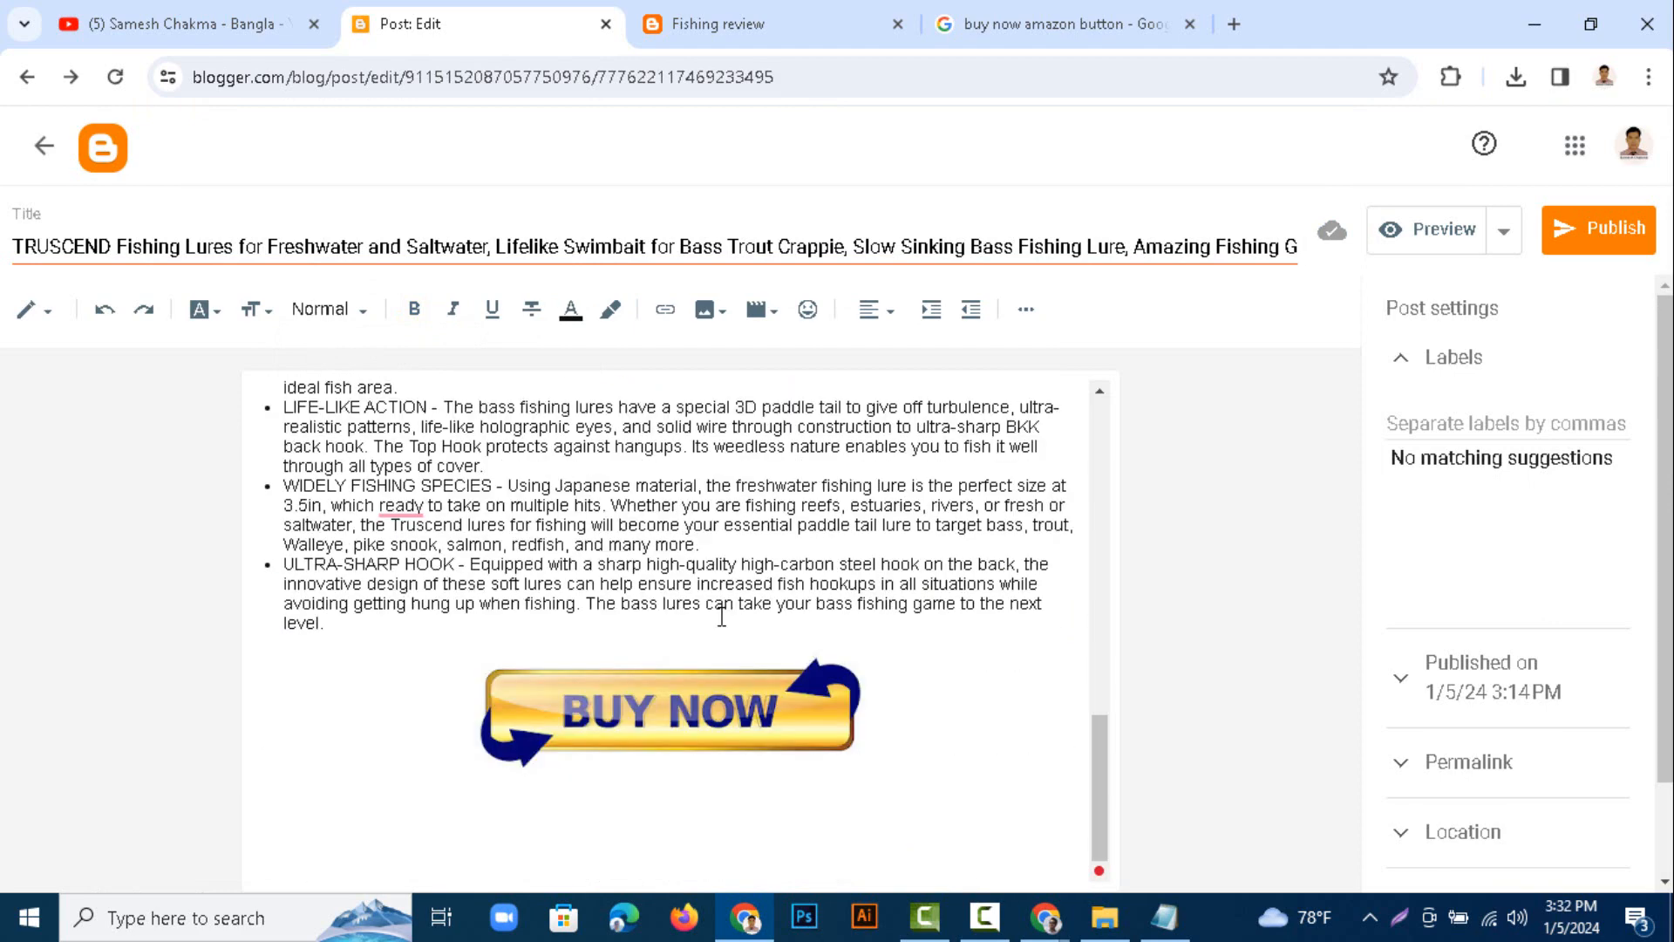
pyautogui.scroll(10, 854, 657)
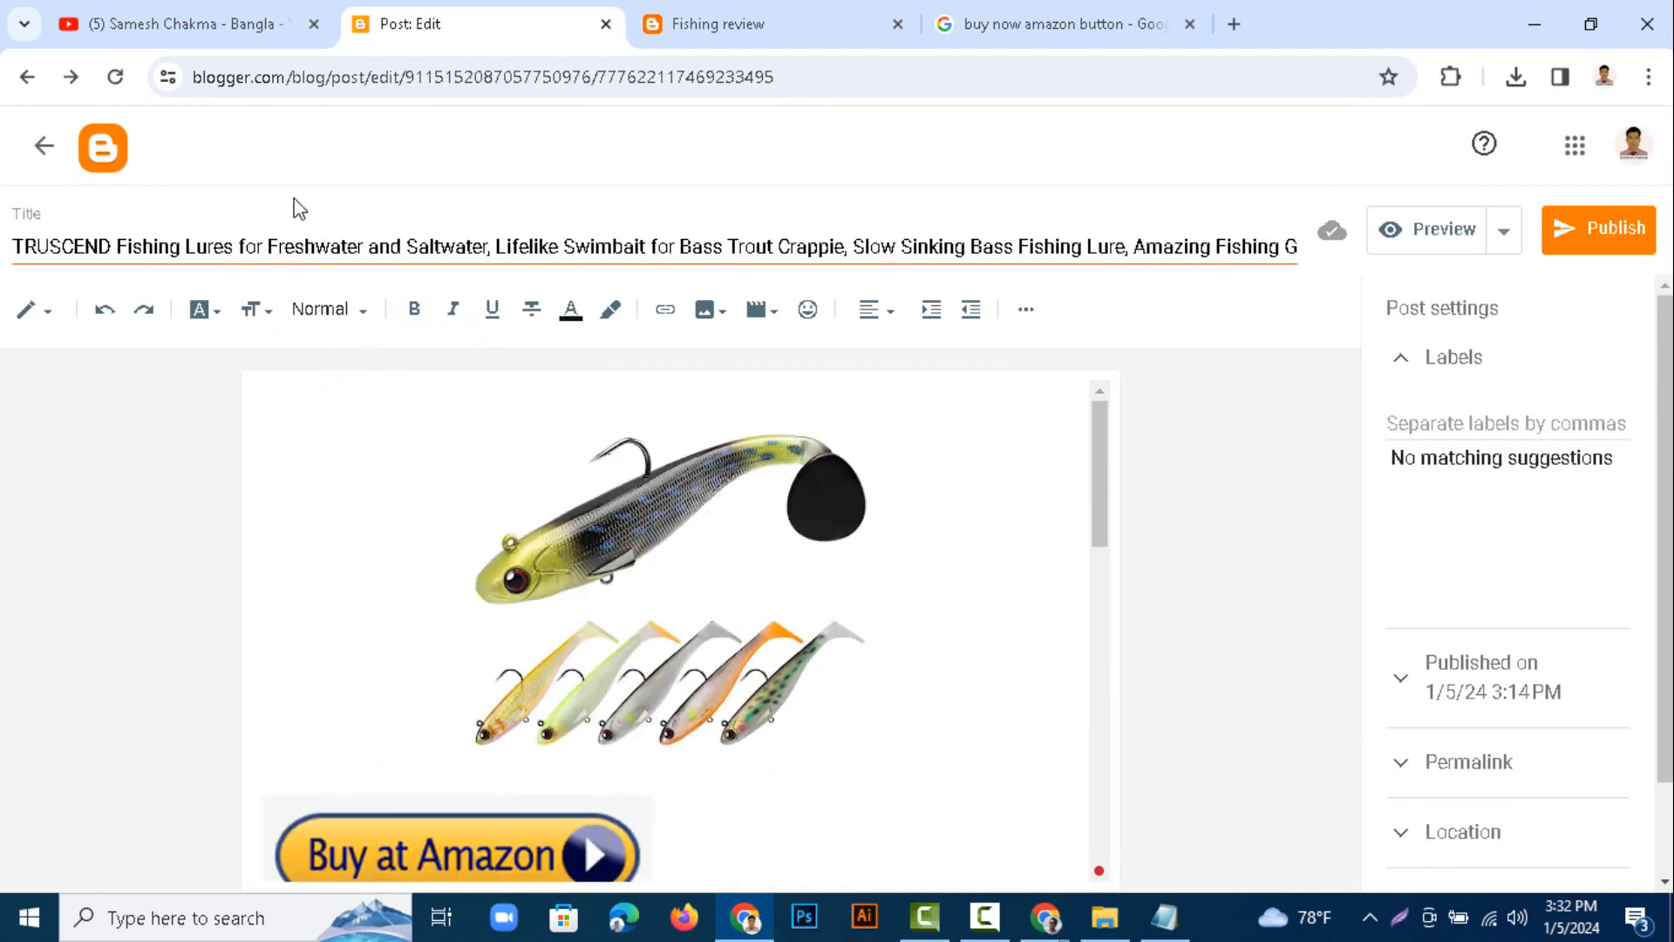
# - Switch to the TRUSCEND product page on Amazon and copy "fishing gear" from the search text
pyautogui.click(315, 246)
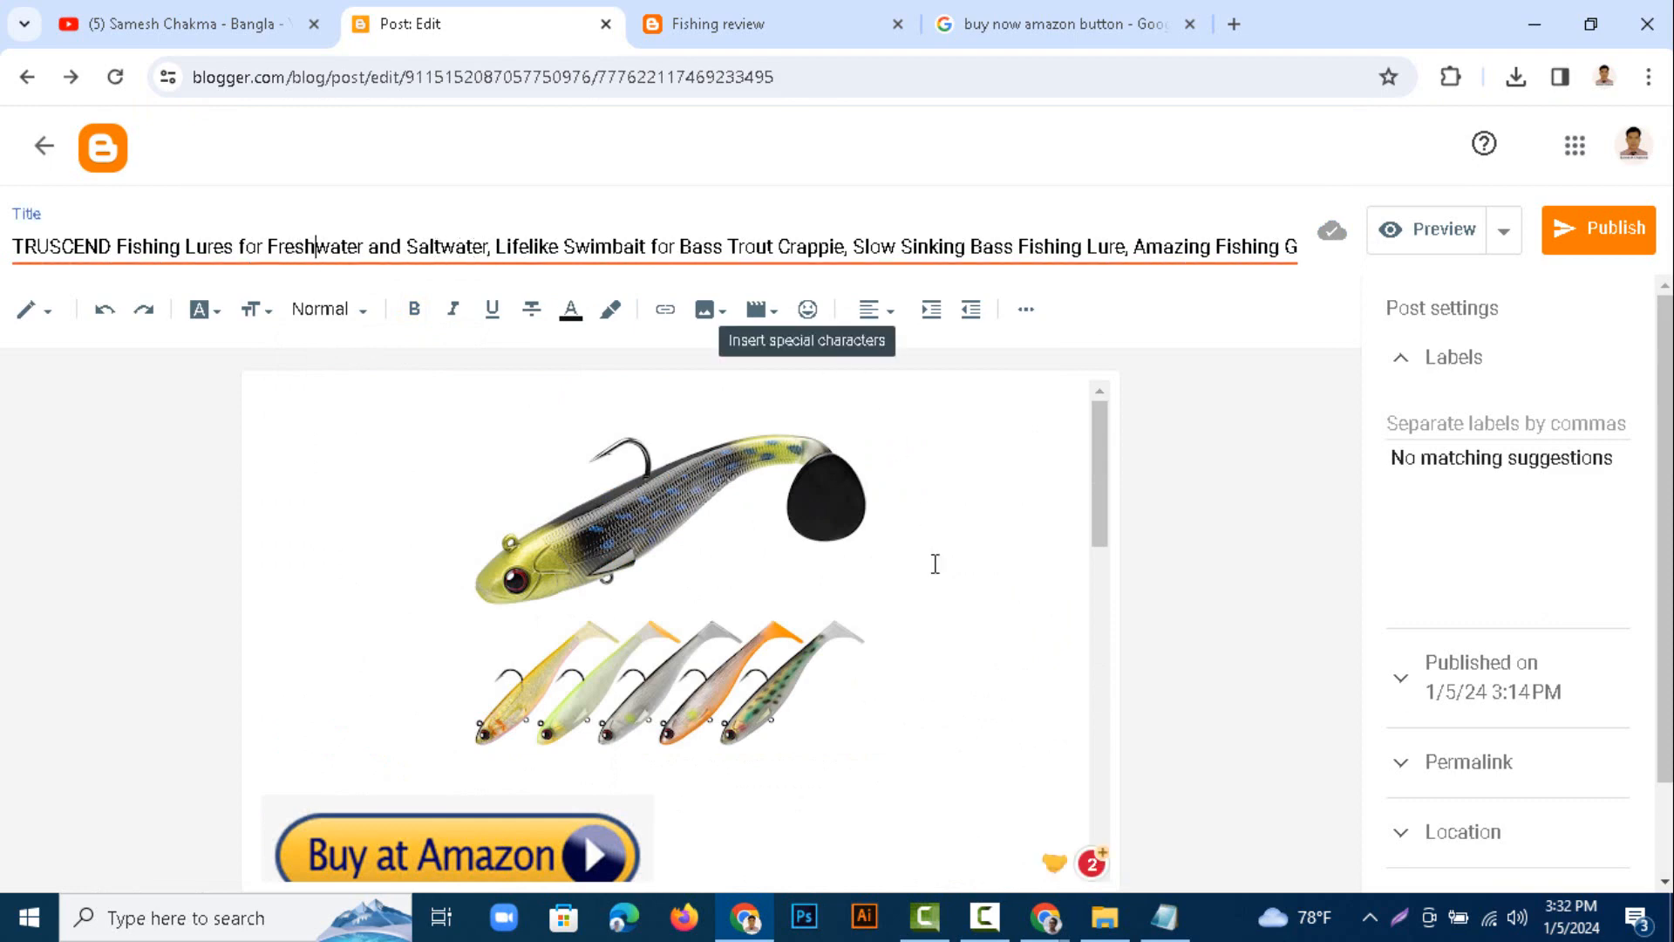
pyautogui.click(1046, 918)
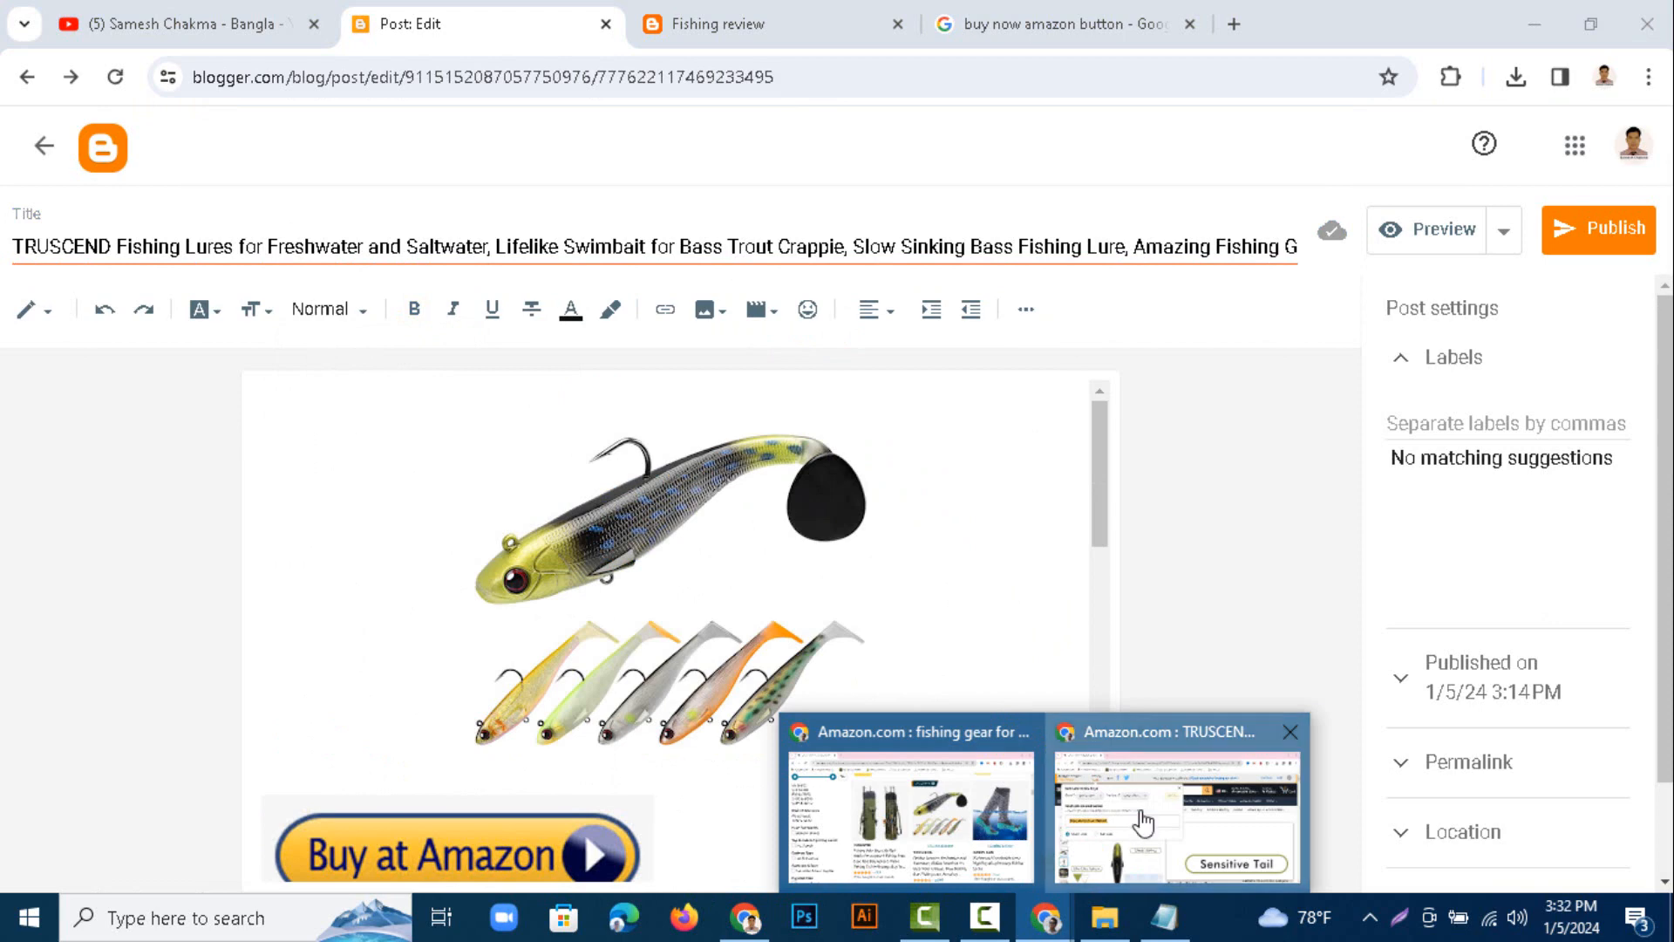
pyautogui.click(1086, 785)
pyautogui.click(1052, 458)
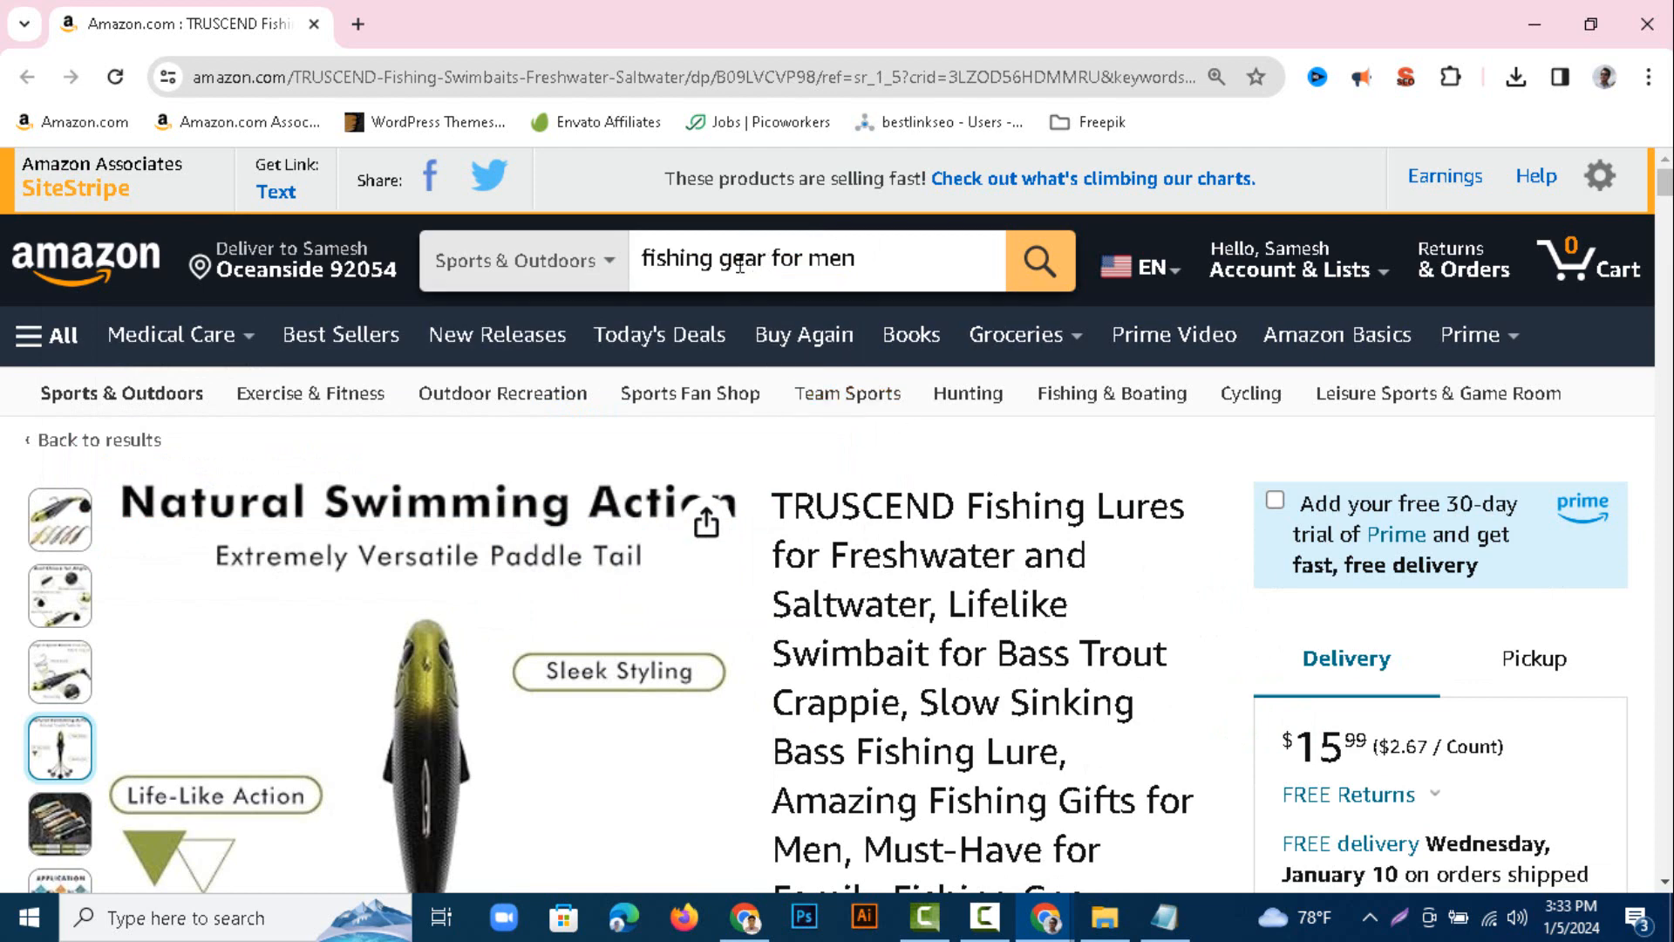
pyautogui.moveTo(766, 261); pyautogui.dragTo(648, 271)
pyautogui.rightClick(653, 270)
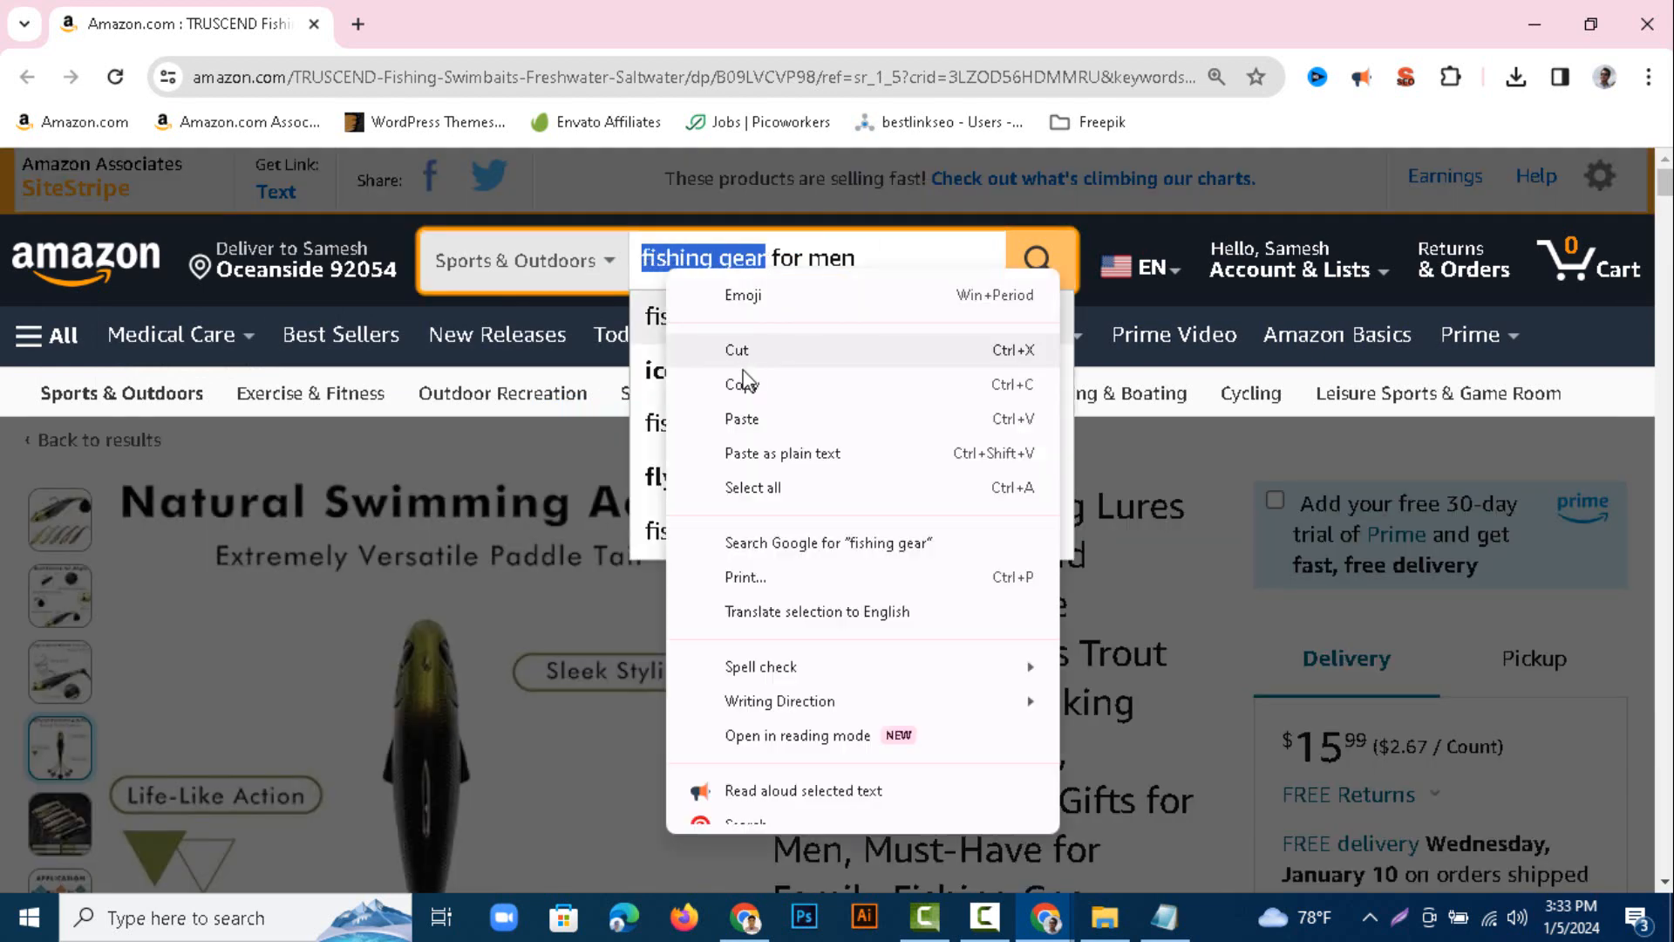
pyautogui.click(741, 374)
# - Switch to the Notepad document and paste "fishing gear" on a blank line above the Website POST Tag section, adding two extra line breaks
pyautogui.click(1166, 918)
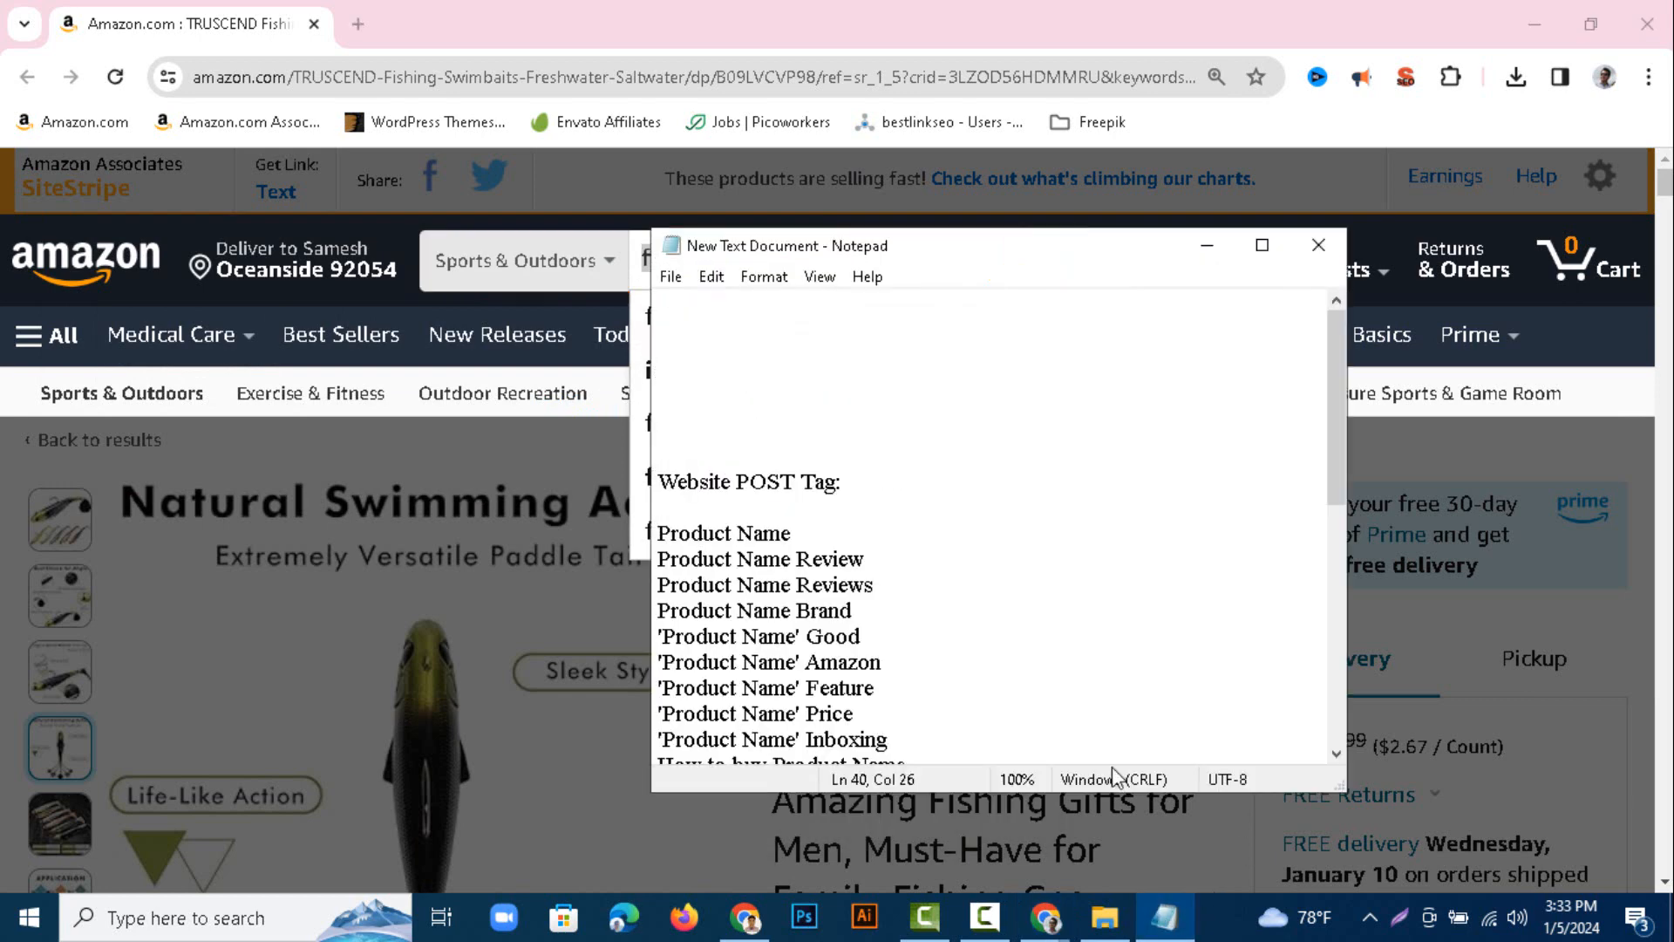
pyautogui.scroll(-5, 901, 553)
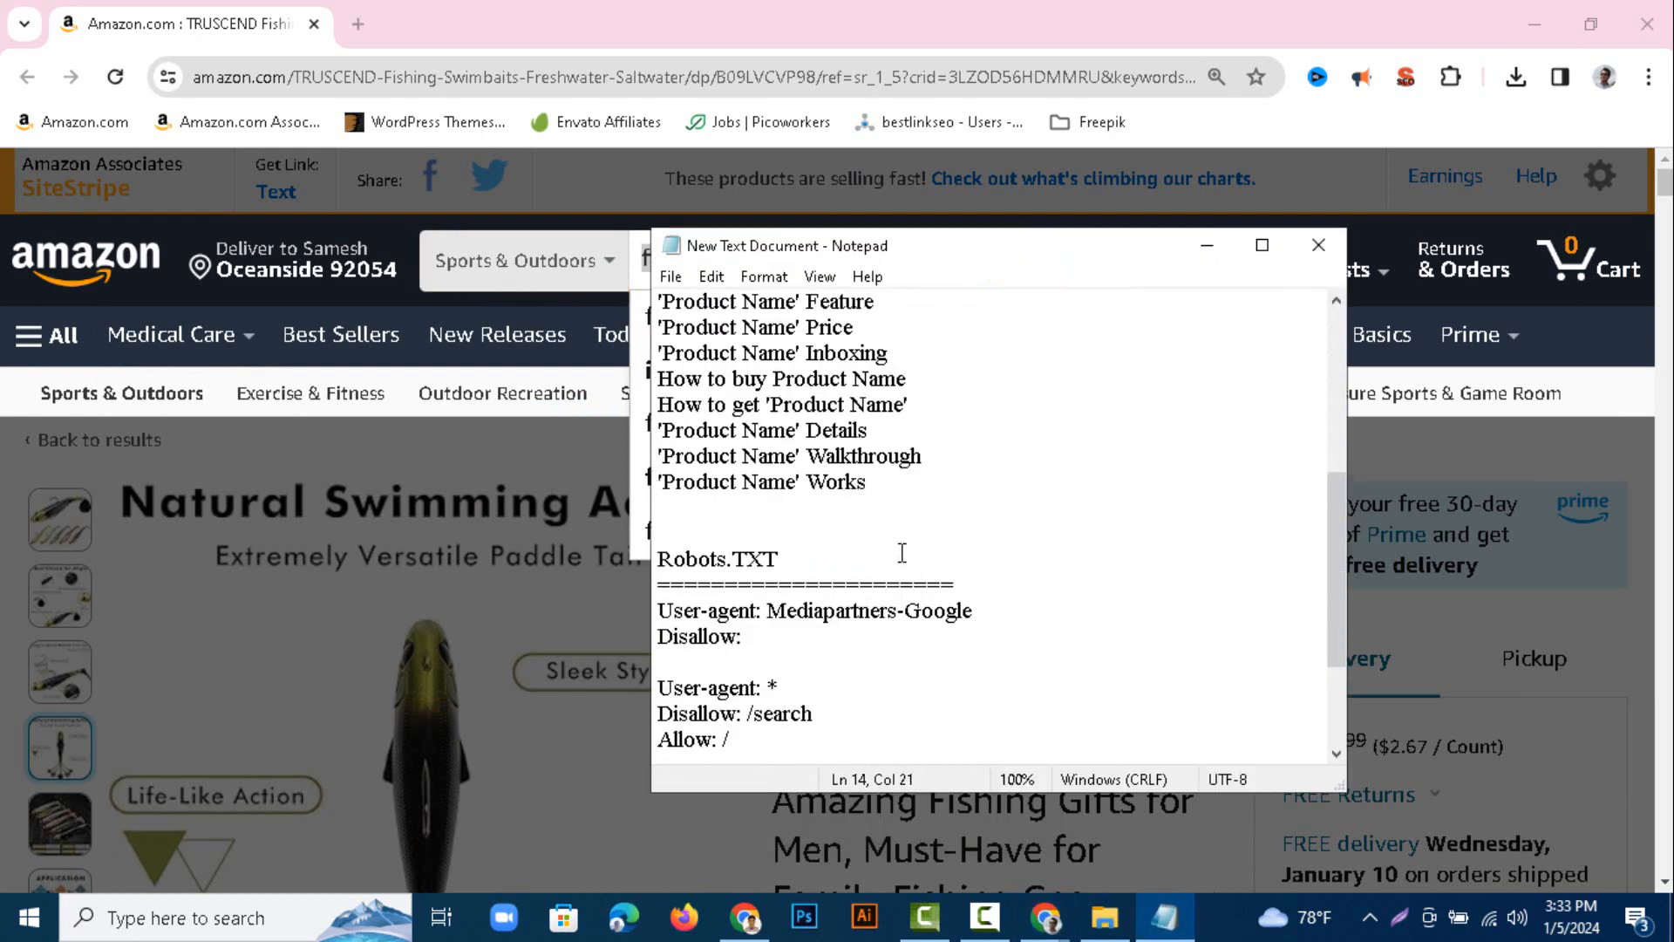
pyautogui.scroll(5, 889, 551)
pyautogui.click(699, 372)
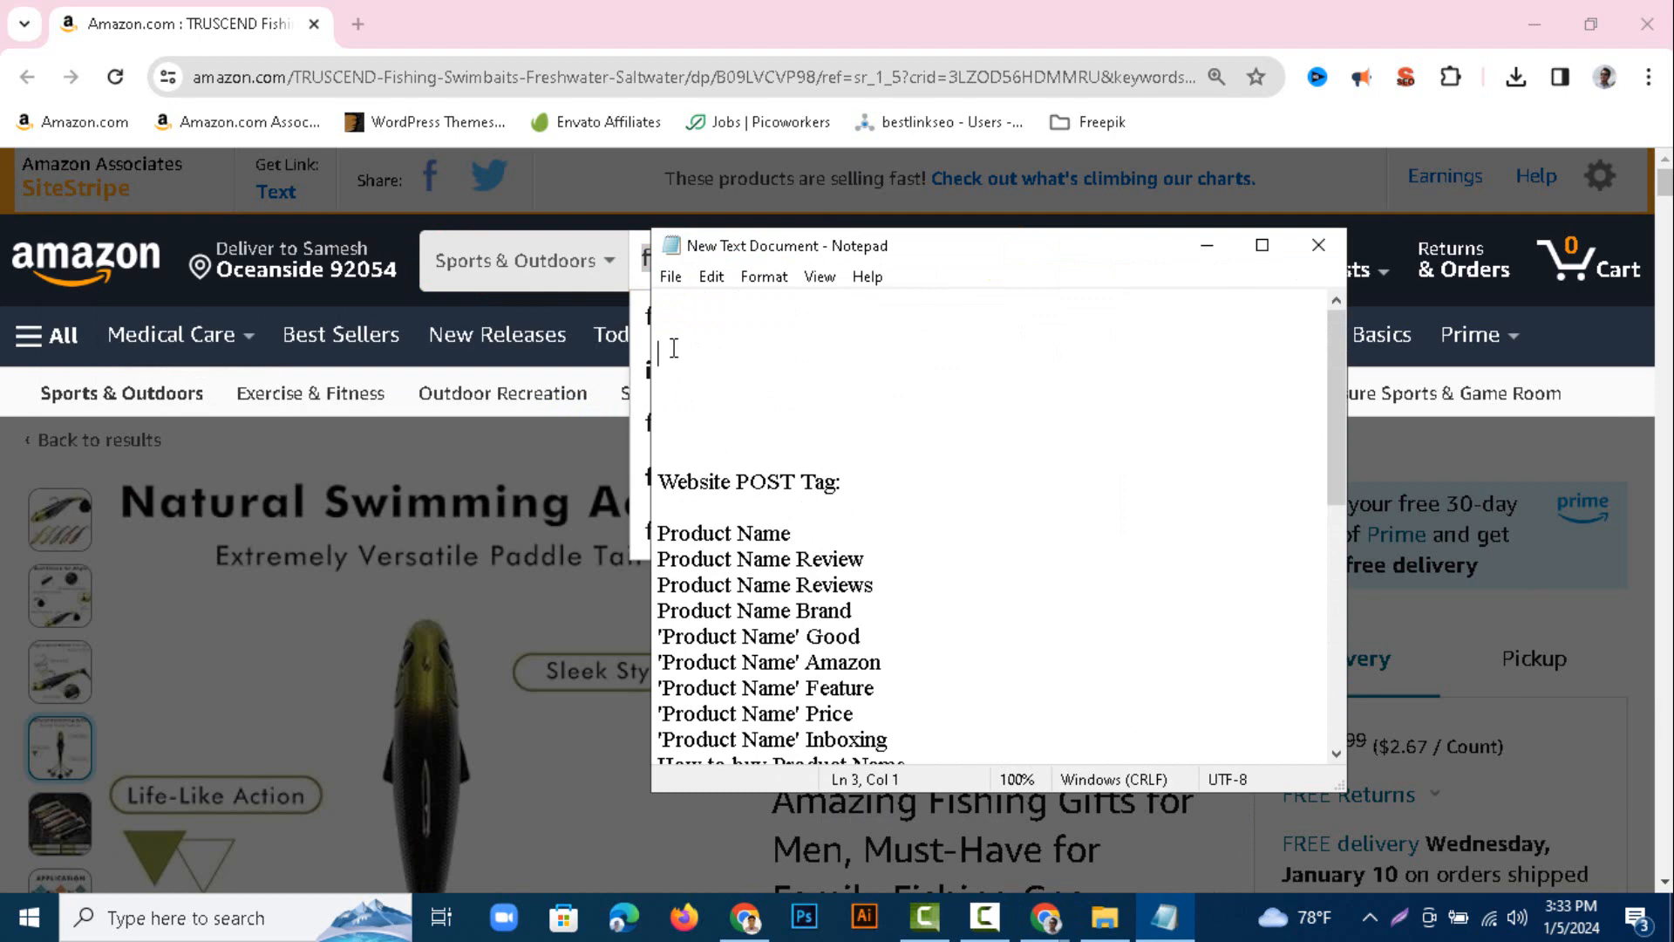
pyautogui.press('Return')
pyautogui.press('Return')
pyautogui.rightClick(679, 344)
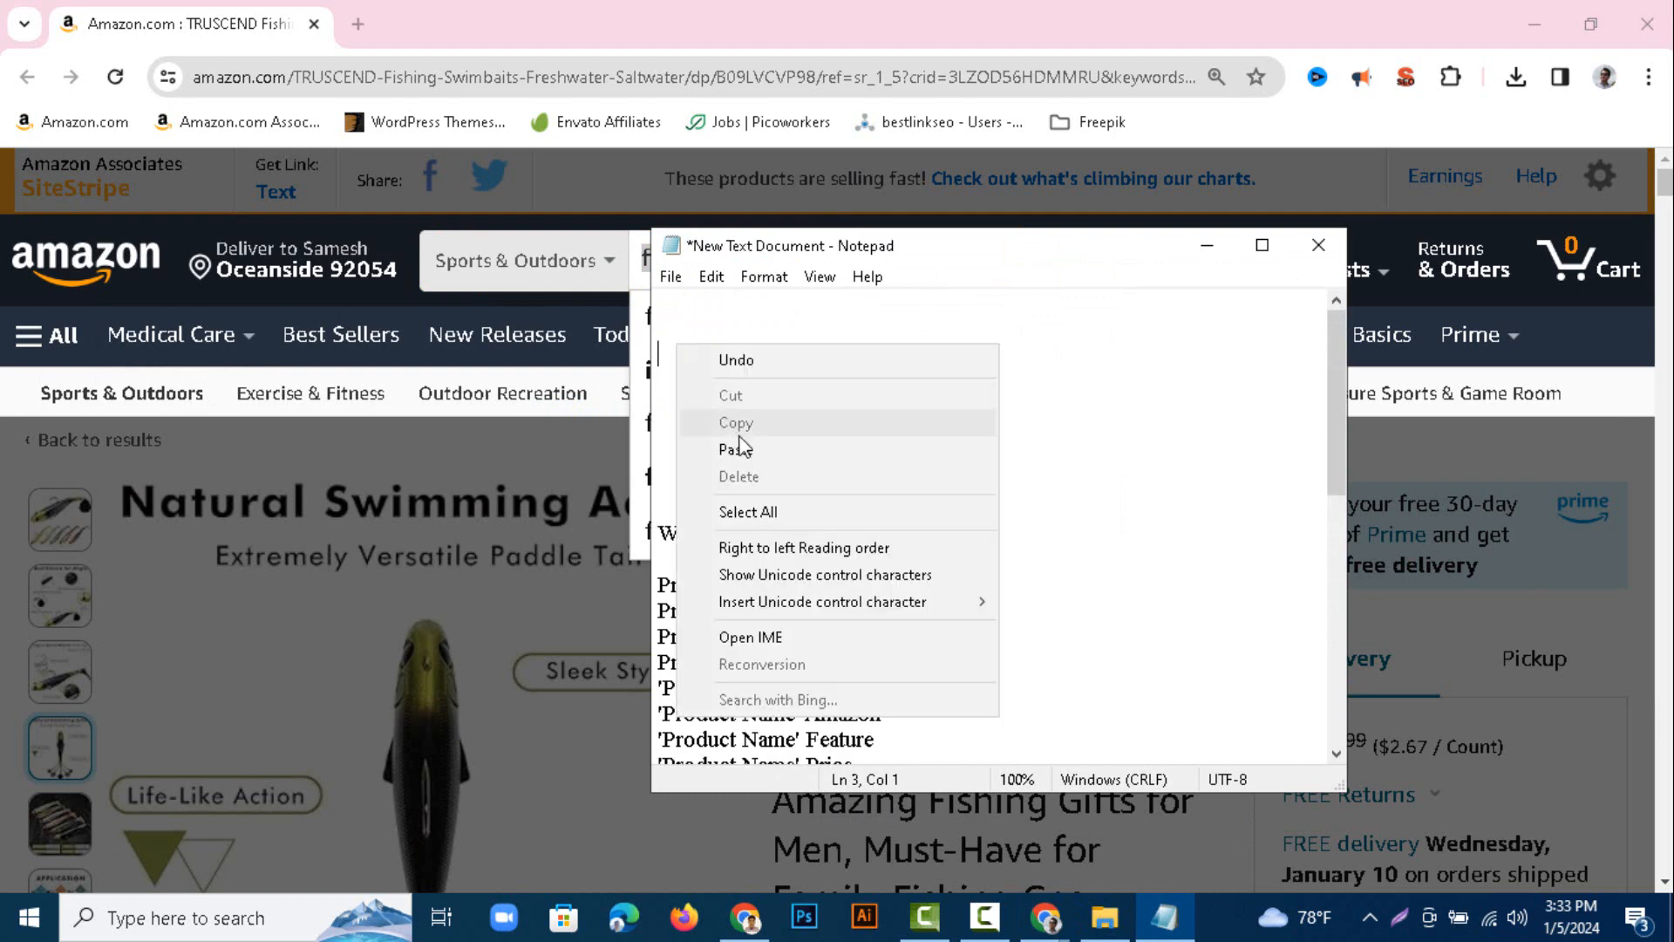
pyautogui.click(741, 438)
# - Copy the whole Product Name tag template list from Website POST Tag and paste it directly below the "fishing gear" line
pyautogui.scroll(-3, 870, 620)
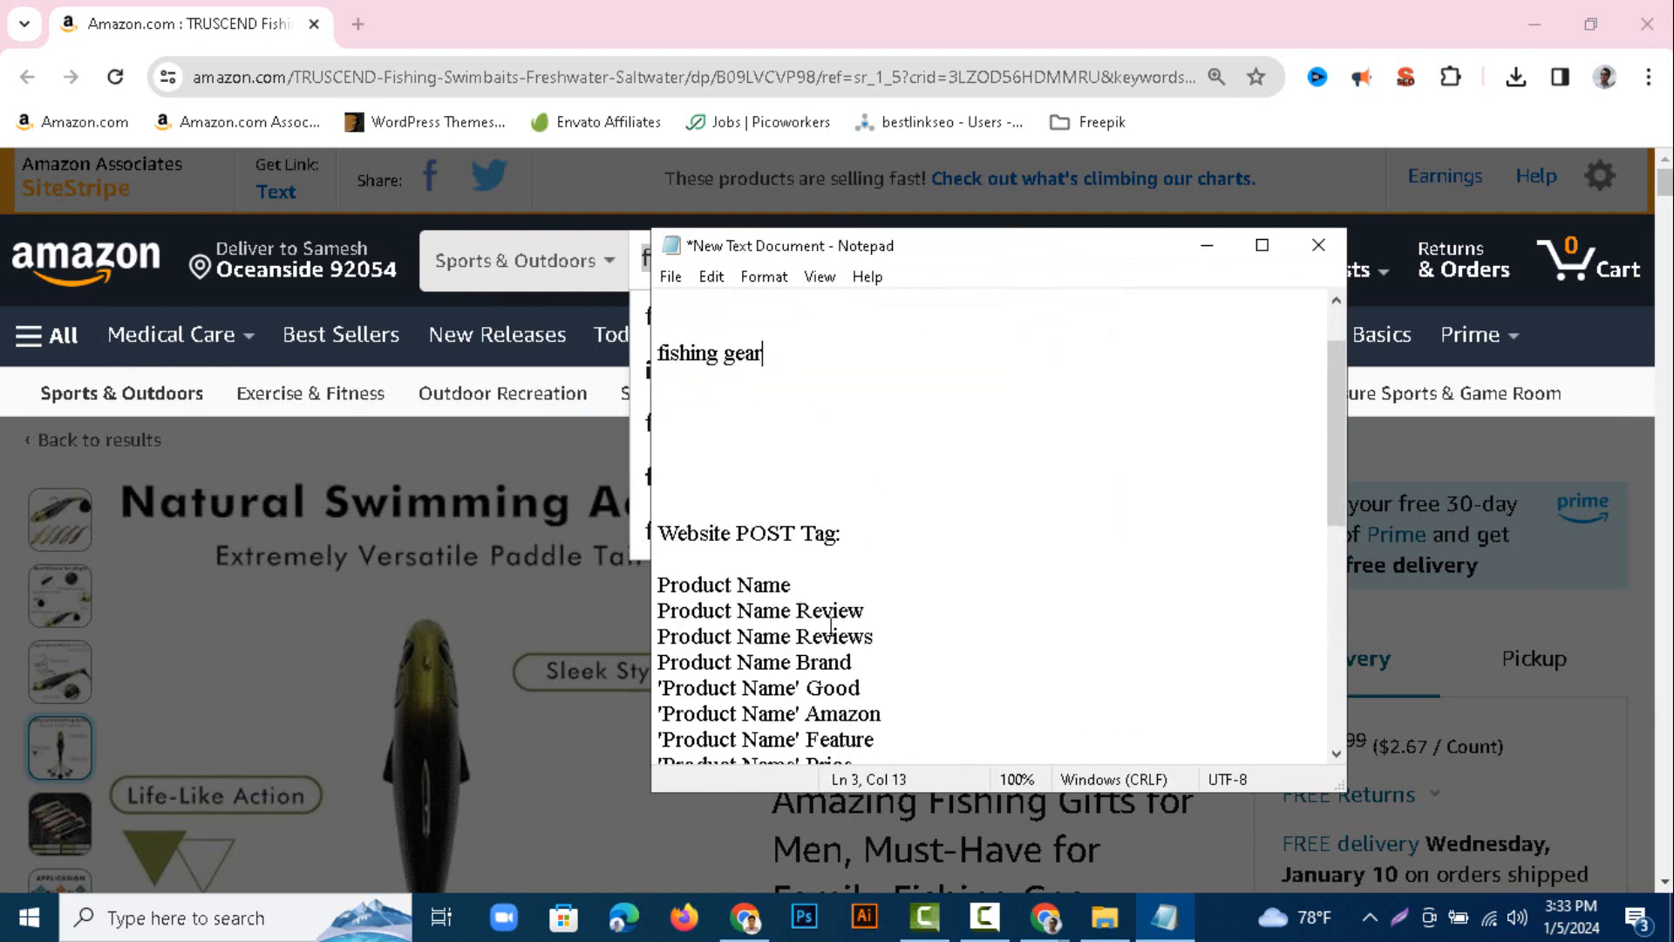
pyautogui.moveTo(906, 696); pyautogui.dragTo(678, 353)
pyautogui.rightClick(692, 368)
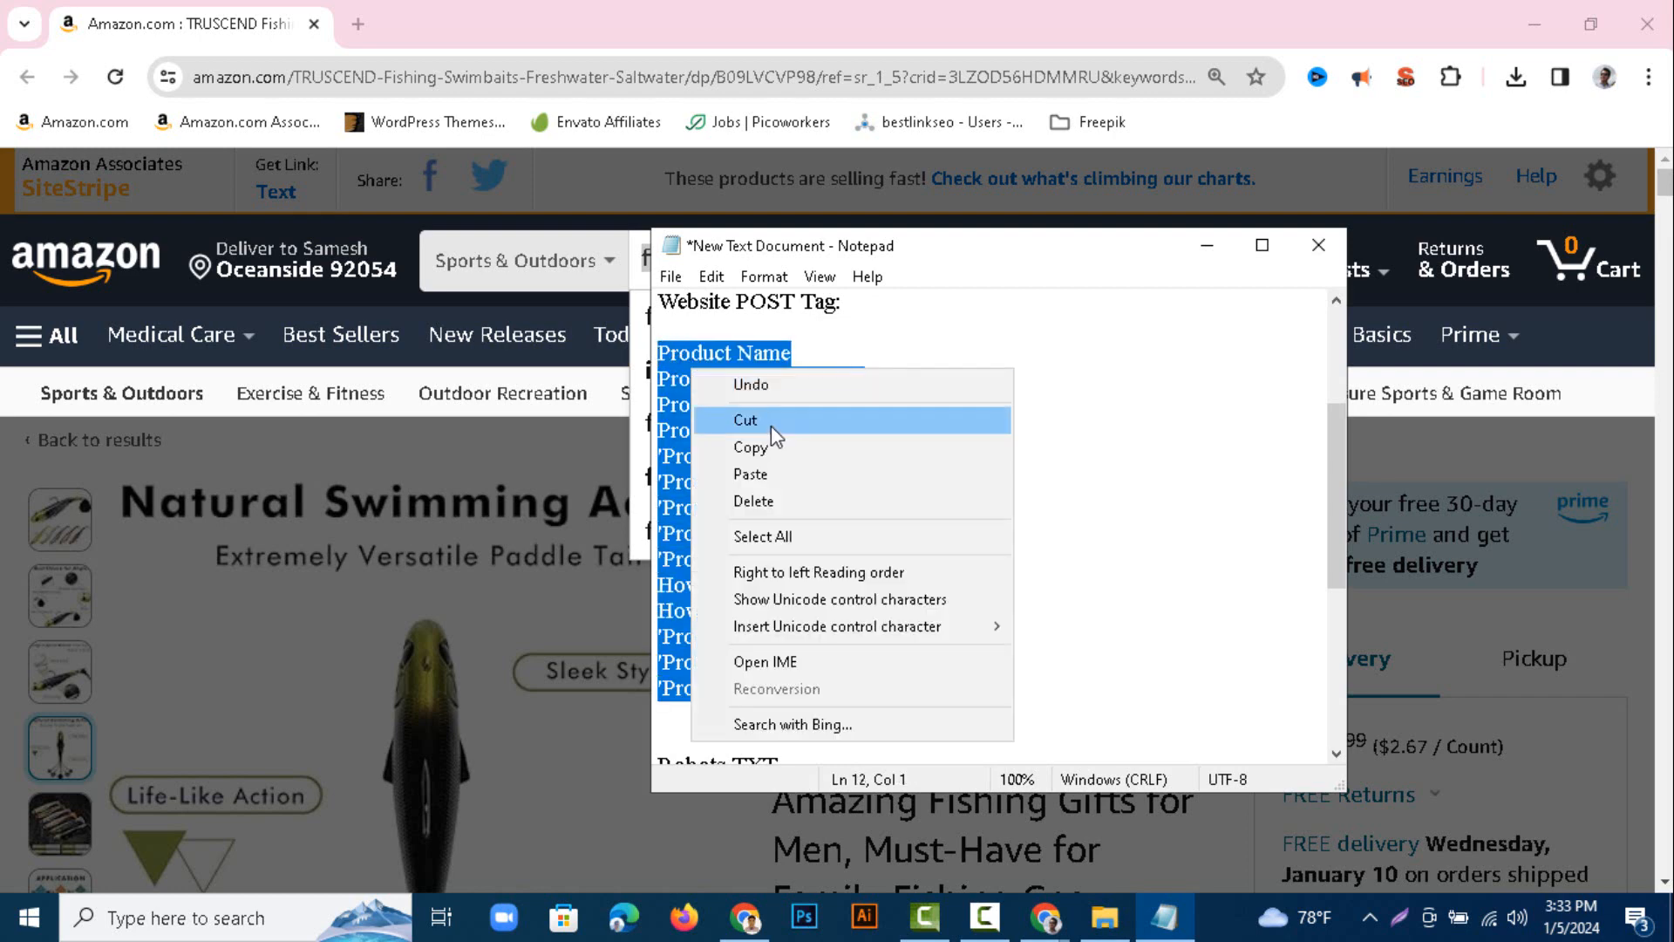
pyautogui.click(768, 442)
pyautogui.click(1020, 323)
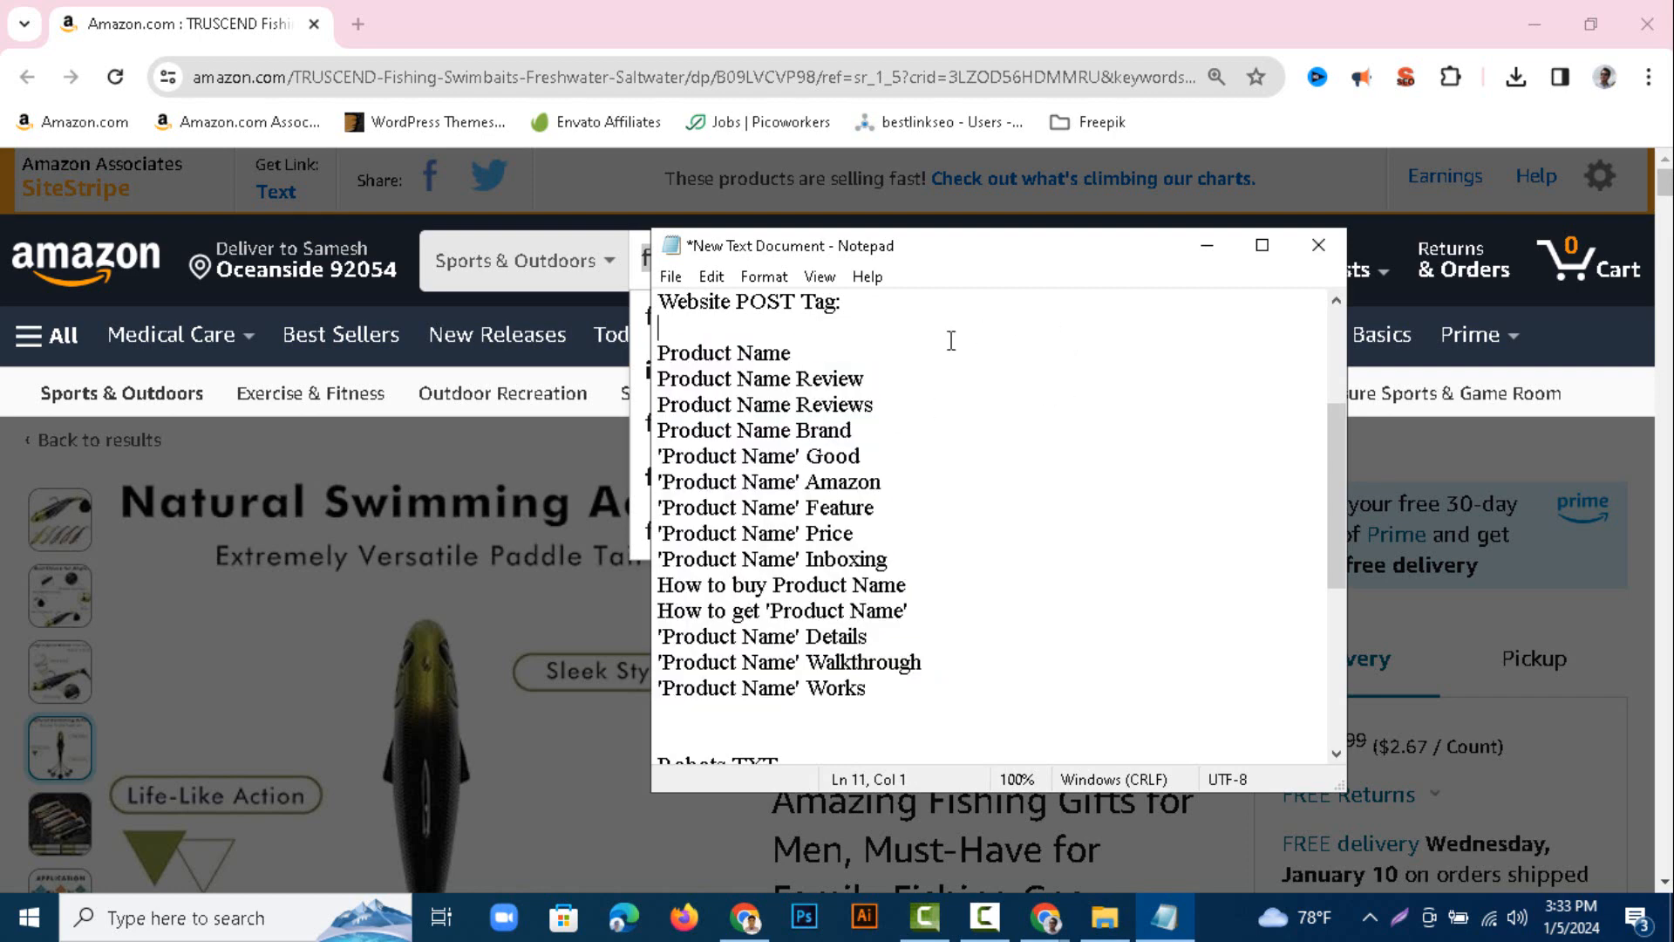
pyautogui.scroll(3, 924, 410)
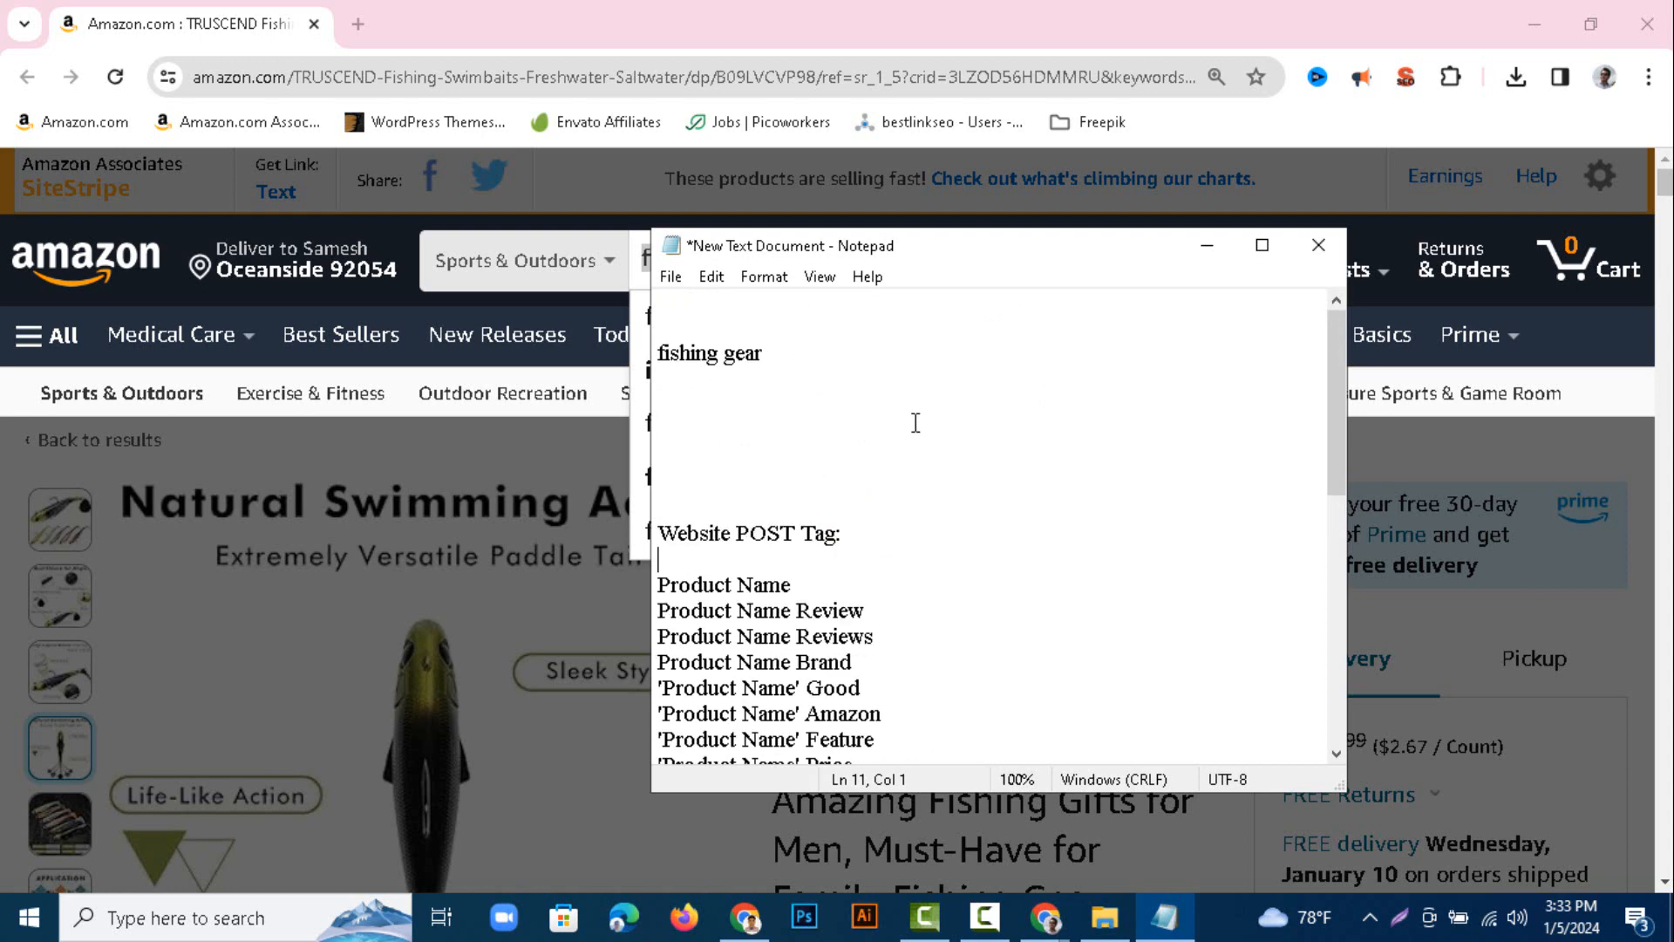
pyautogui.rightClick(683, 384)
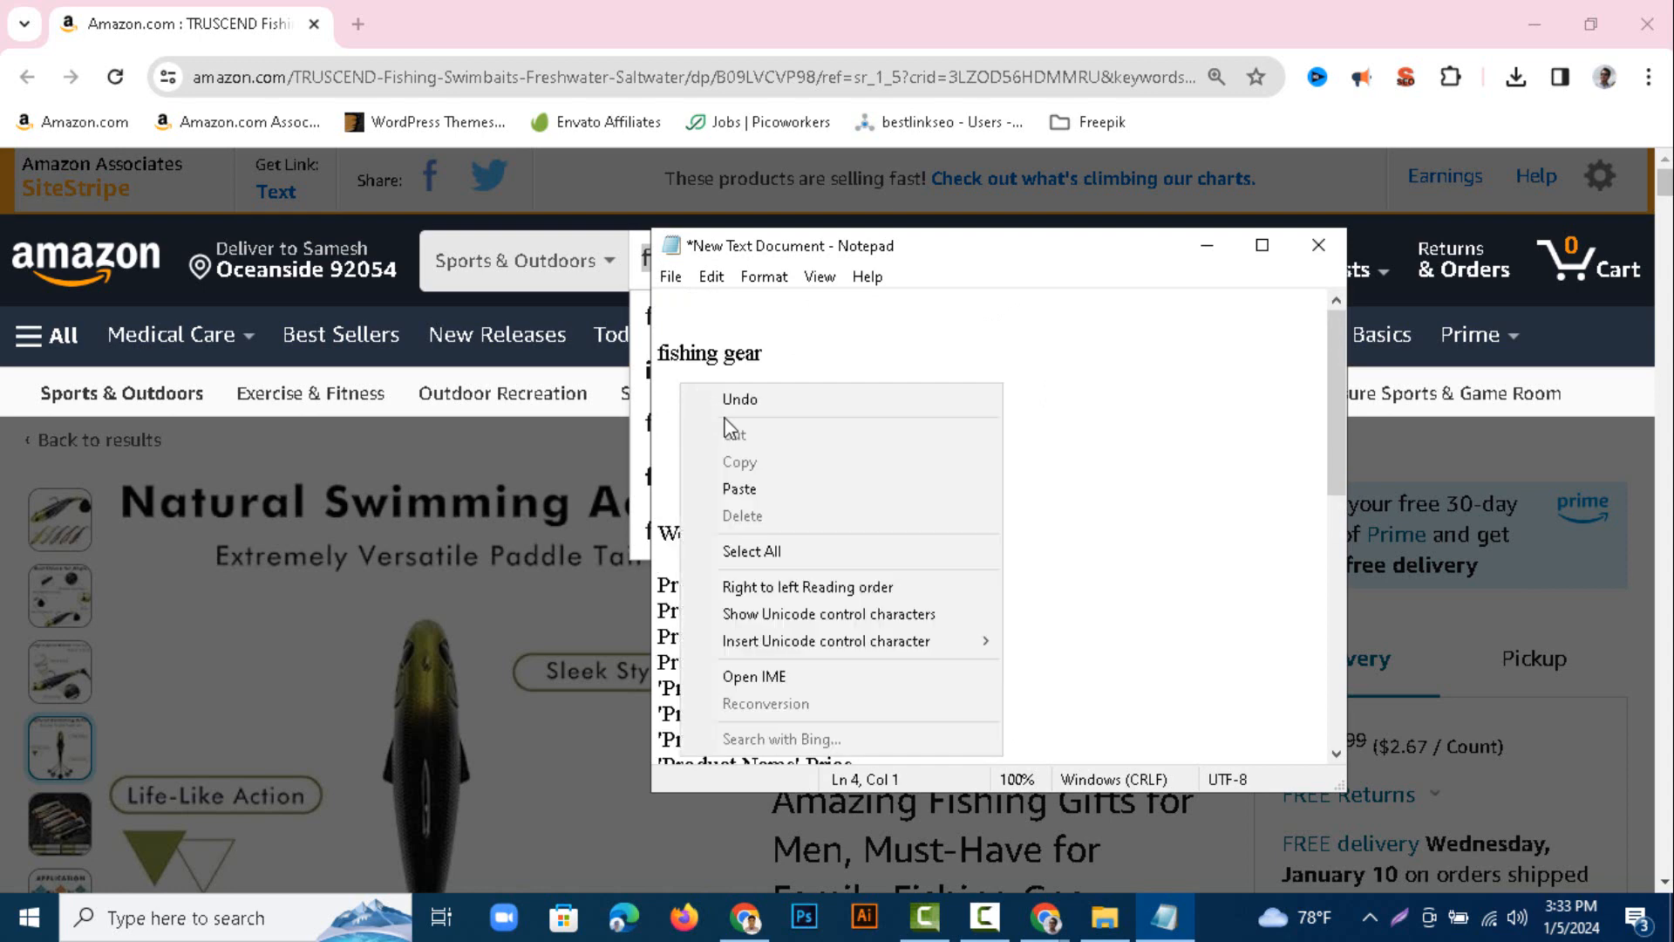
pyautogui.click(751, 489)
# - Copy "fishing gear" and paste it over the word "Product" in the first pasted line, making it "fishing gear Name"
pyautogui.moveTo(766, 354); pyautogui.dragTo(660, 350)
pyautogui.rightClick(693, 351)
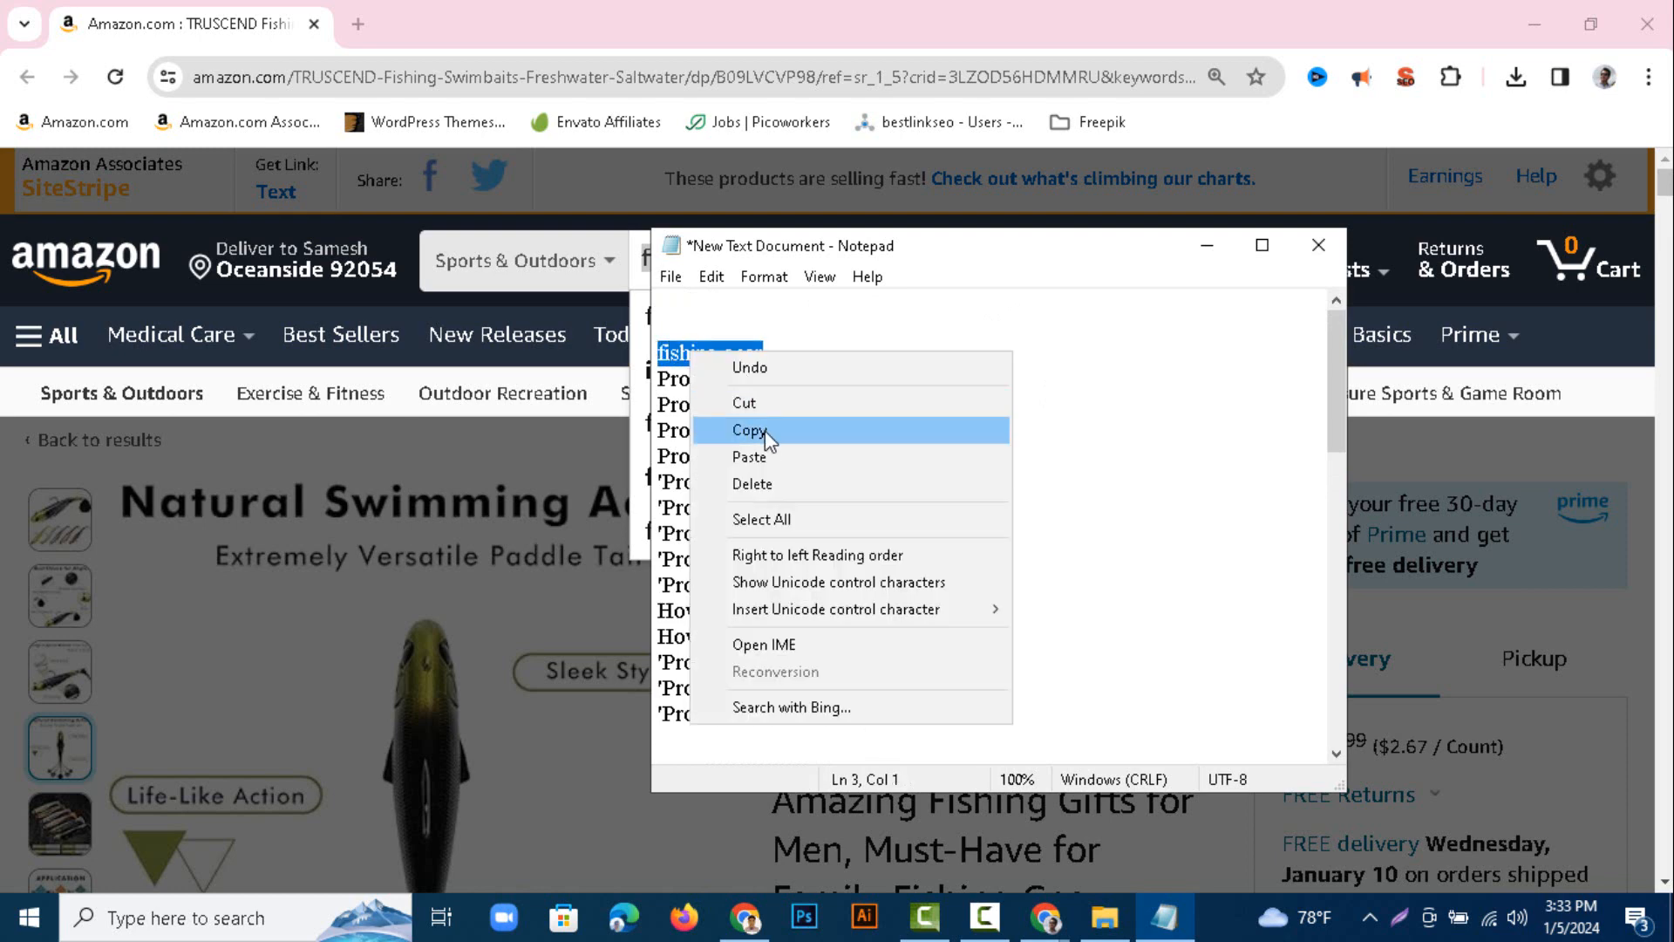
pyautogui.click(765, 430)
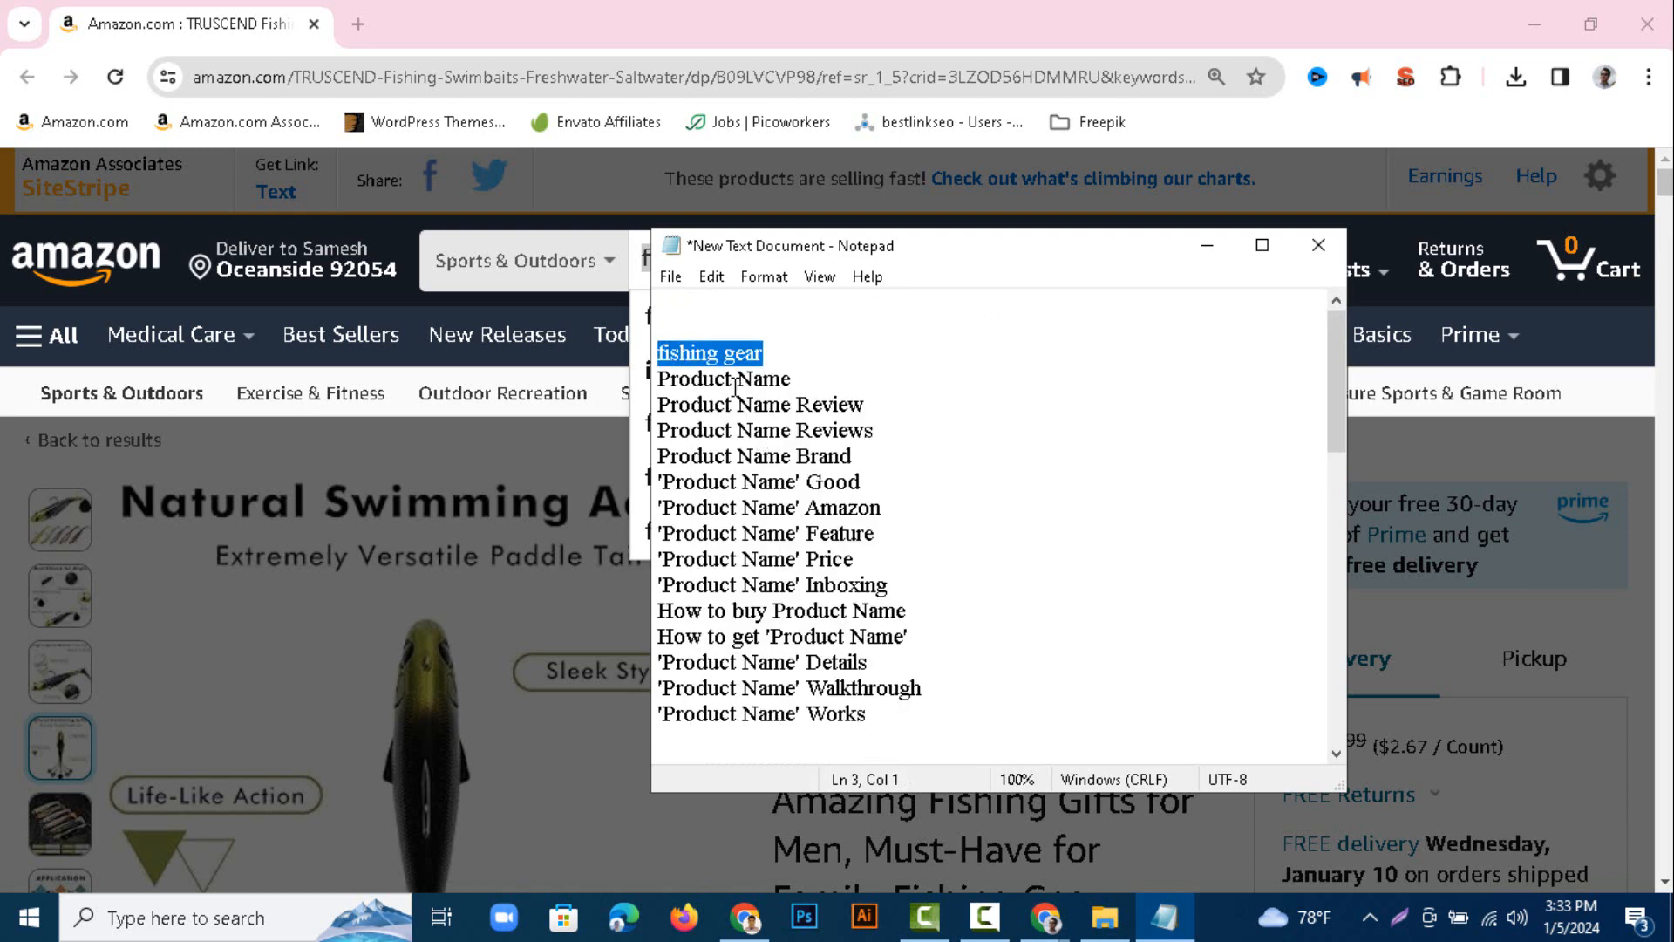
pyautogui.moveTo(735, 381); pyautogui.dragTo(657, 377)
pyautogui.rightClick(699, 375)
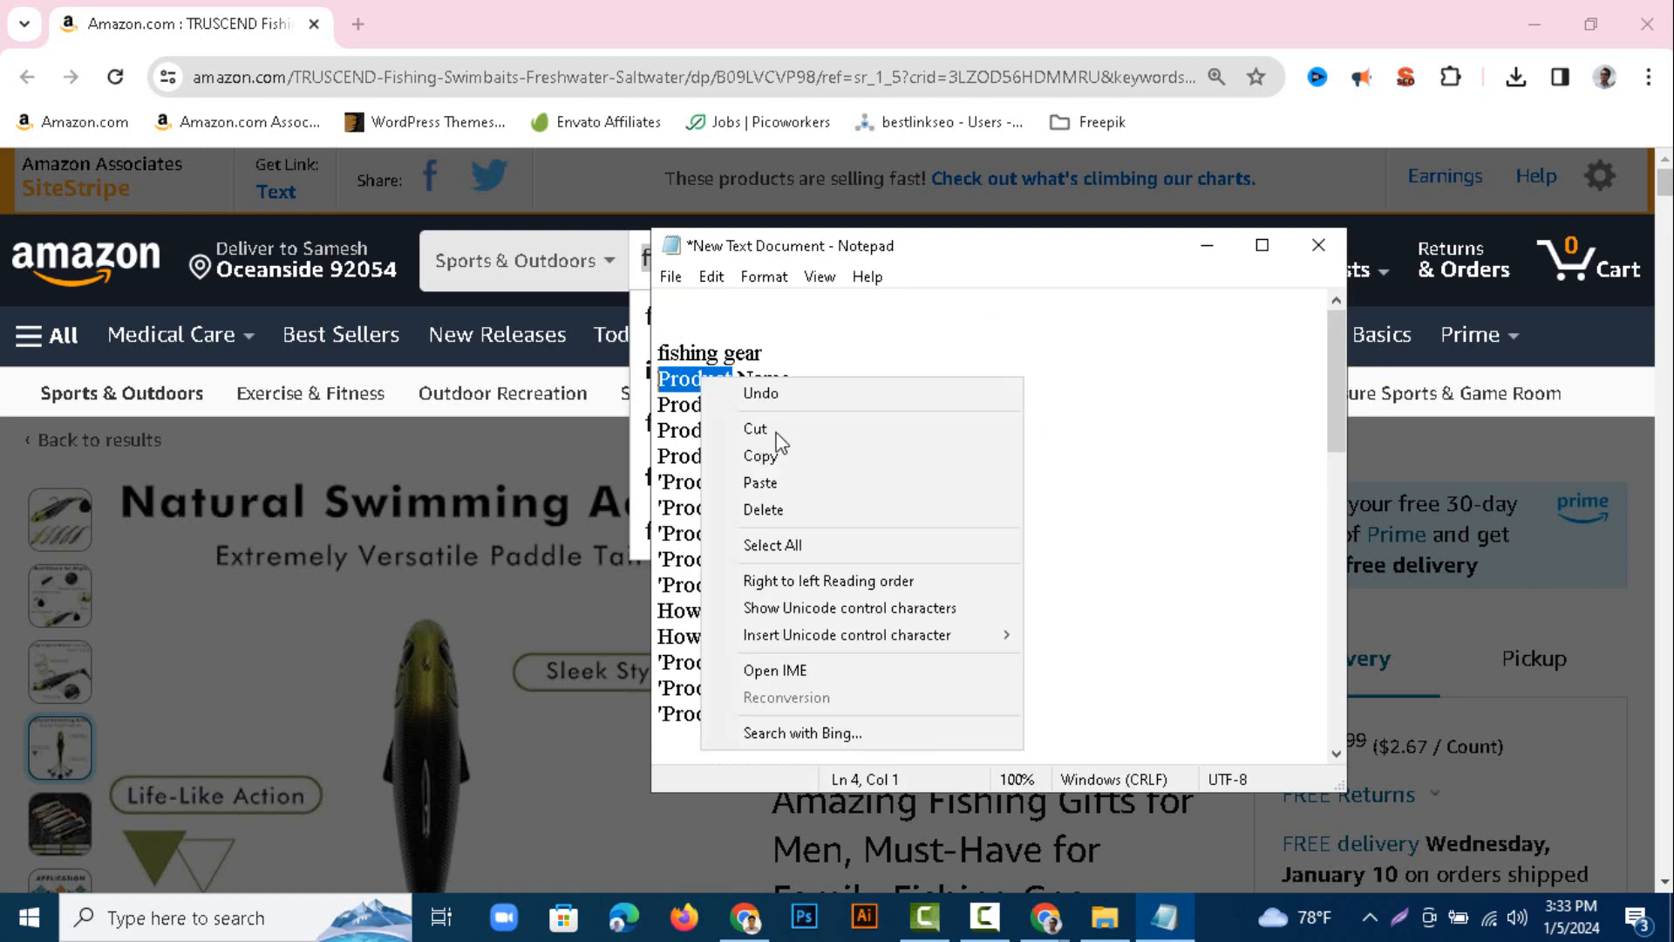
pyautogui.click(777, 481)
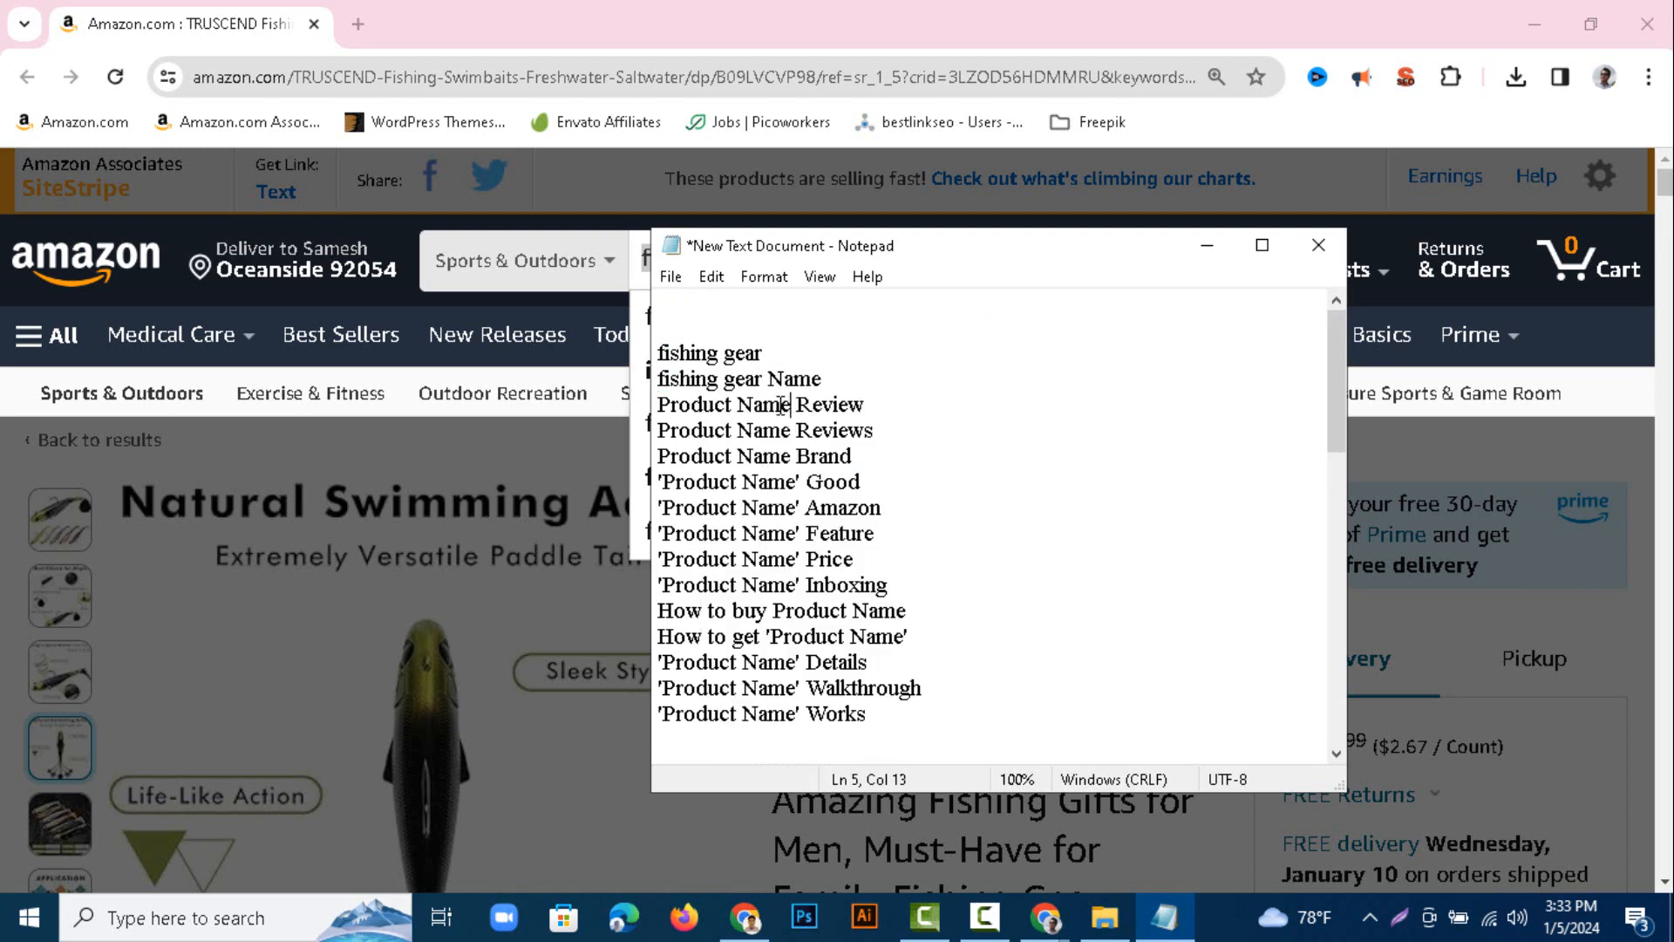
# - Replace "Product Name" with "fishing gear" in the Review and Reviews tag lines
pyautogui.moveTo(783, 405); pyautogui.dragTo(669, 407)
pyautogui.rightClick(683, 408)
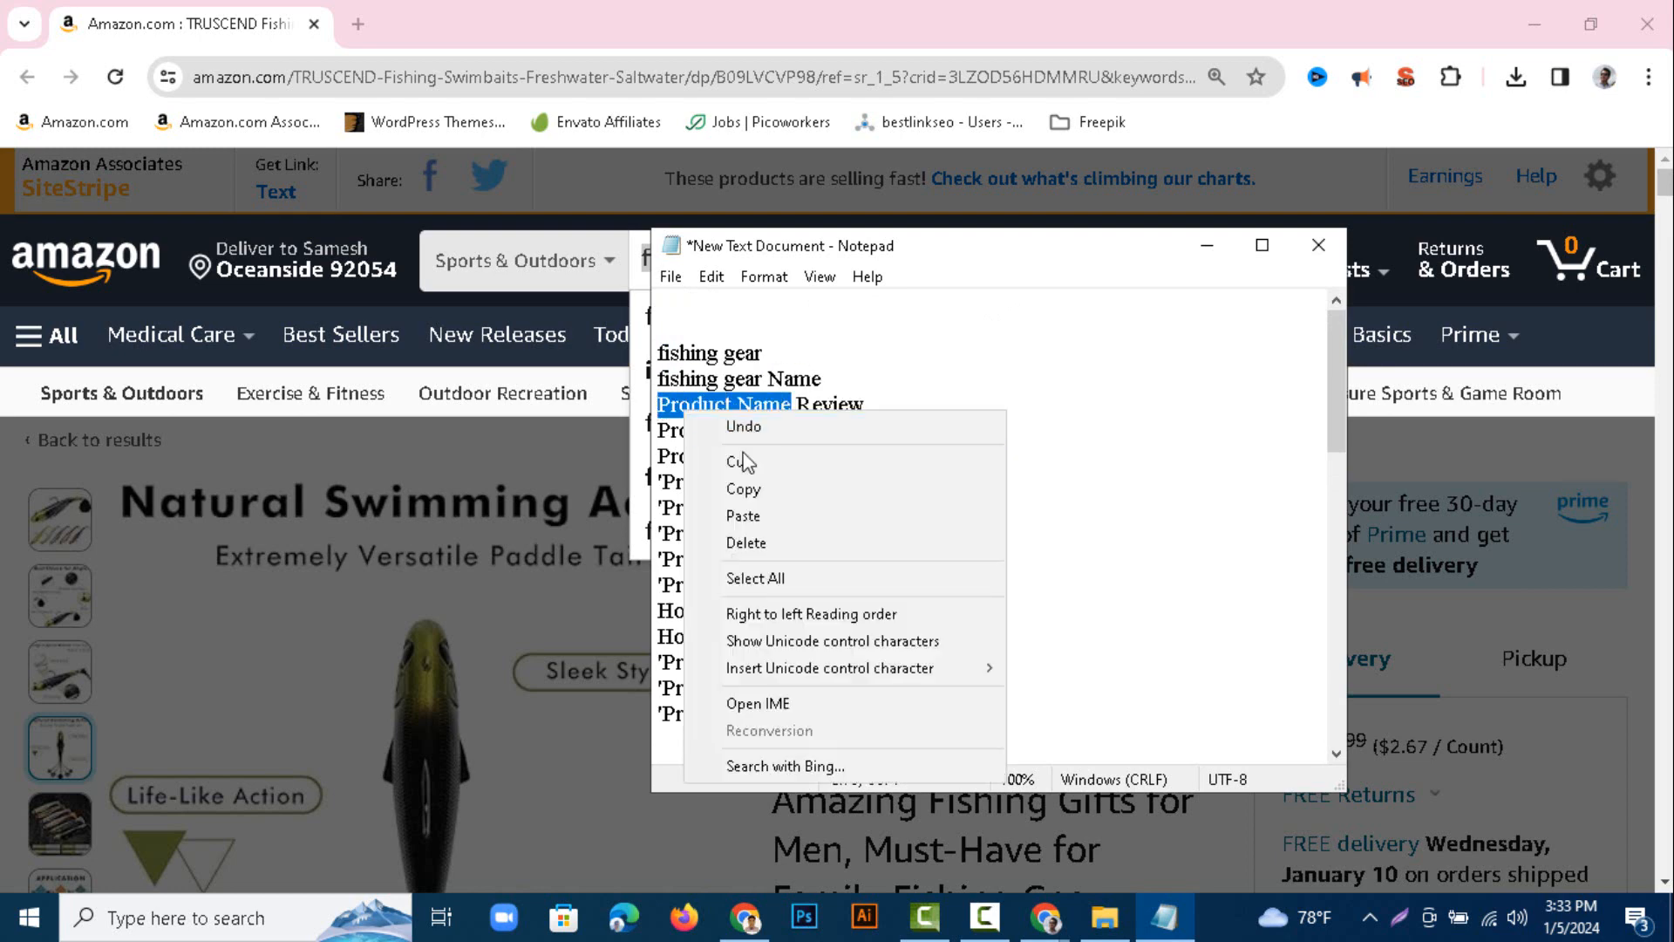
pyautogui.click(761, 513)
pyautogui.moveTo(790, 433); pyautogui.dragTo(656, 433)
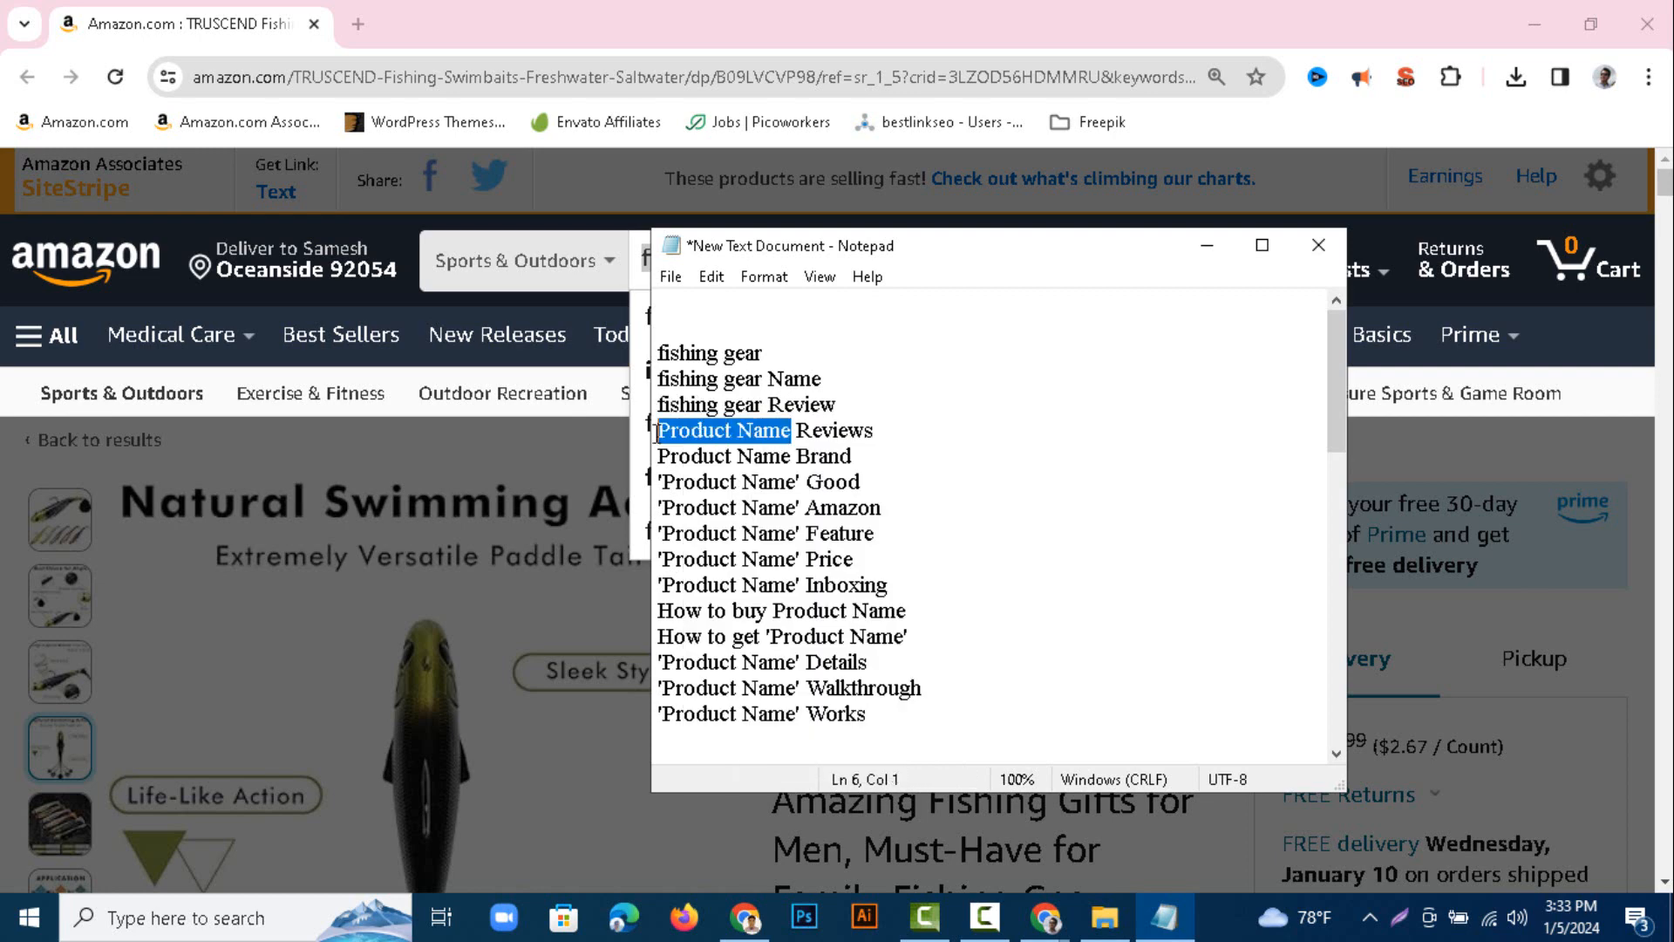
pyautogui.rightClick(685, 433)
pyautogui.click(755, 540)
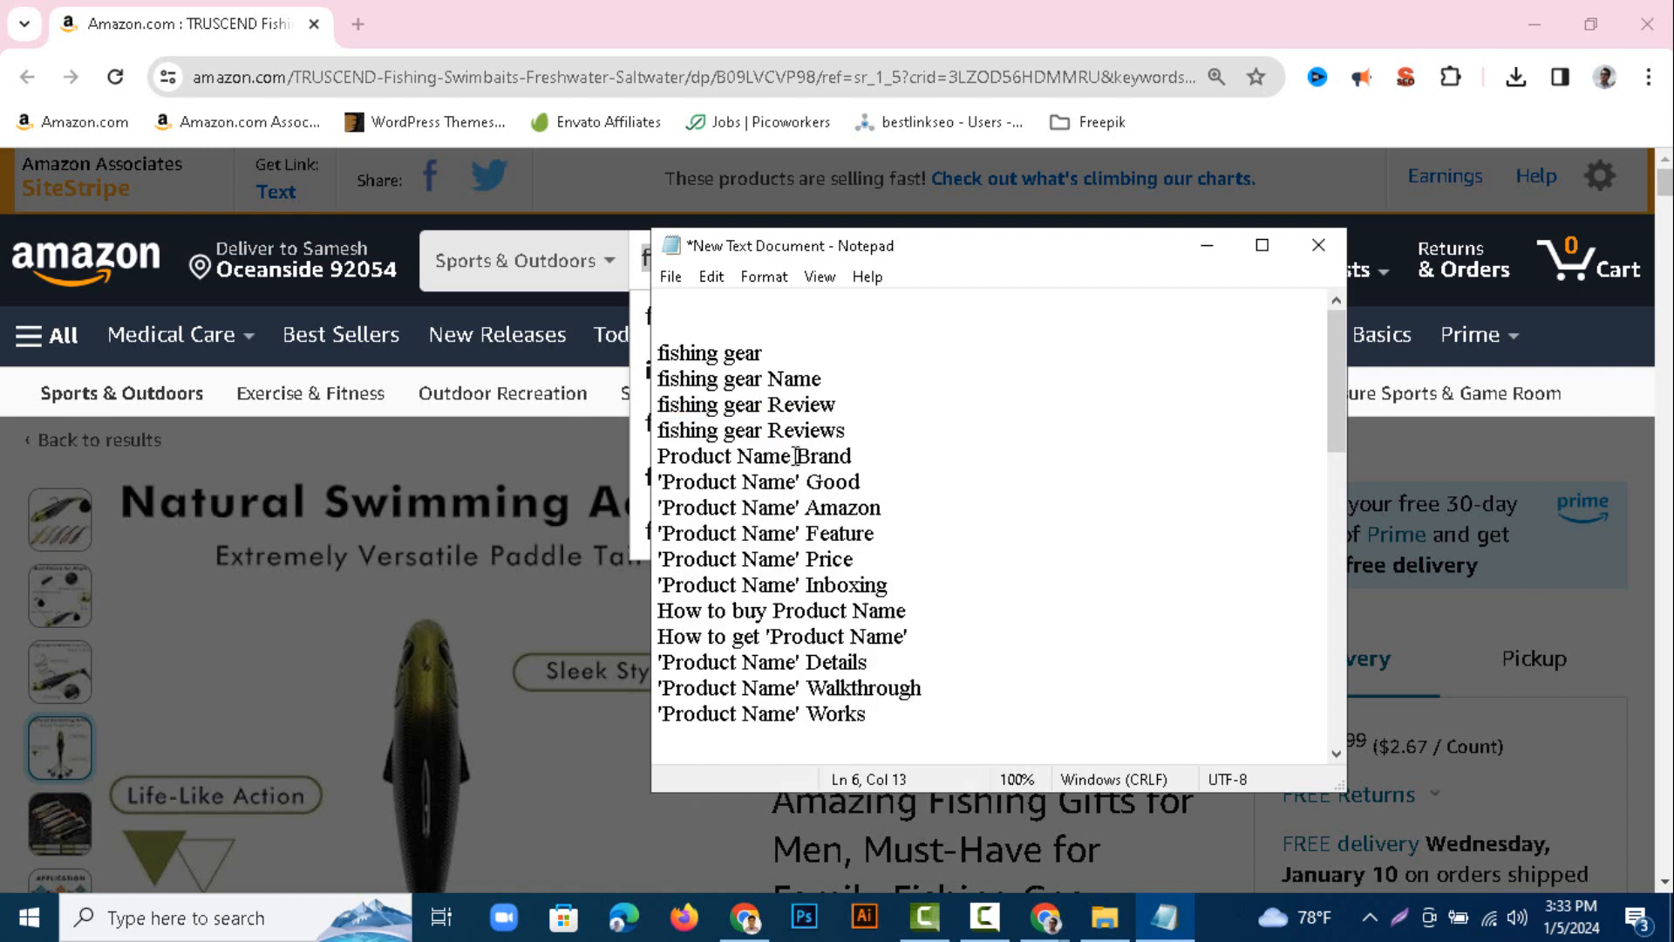
# - Replace the product name placeholder with "fishing gear" in the Brand and Good tag lines, removing the quotation marks around it
pyautogui.moveTo(796, 456); pyautogui.dragTo(658, 455)
pyautogui.rightClick(688, 455)
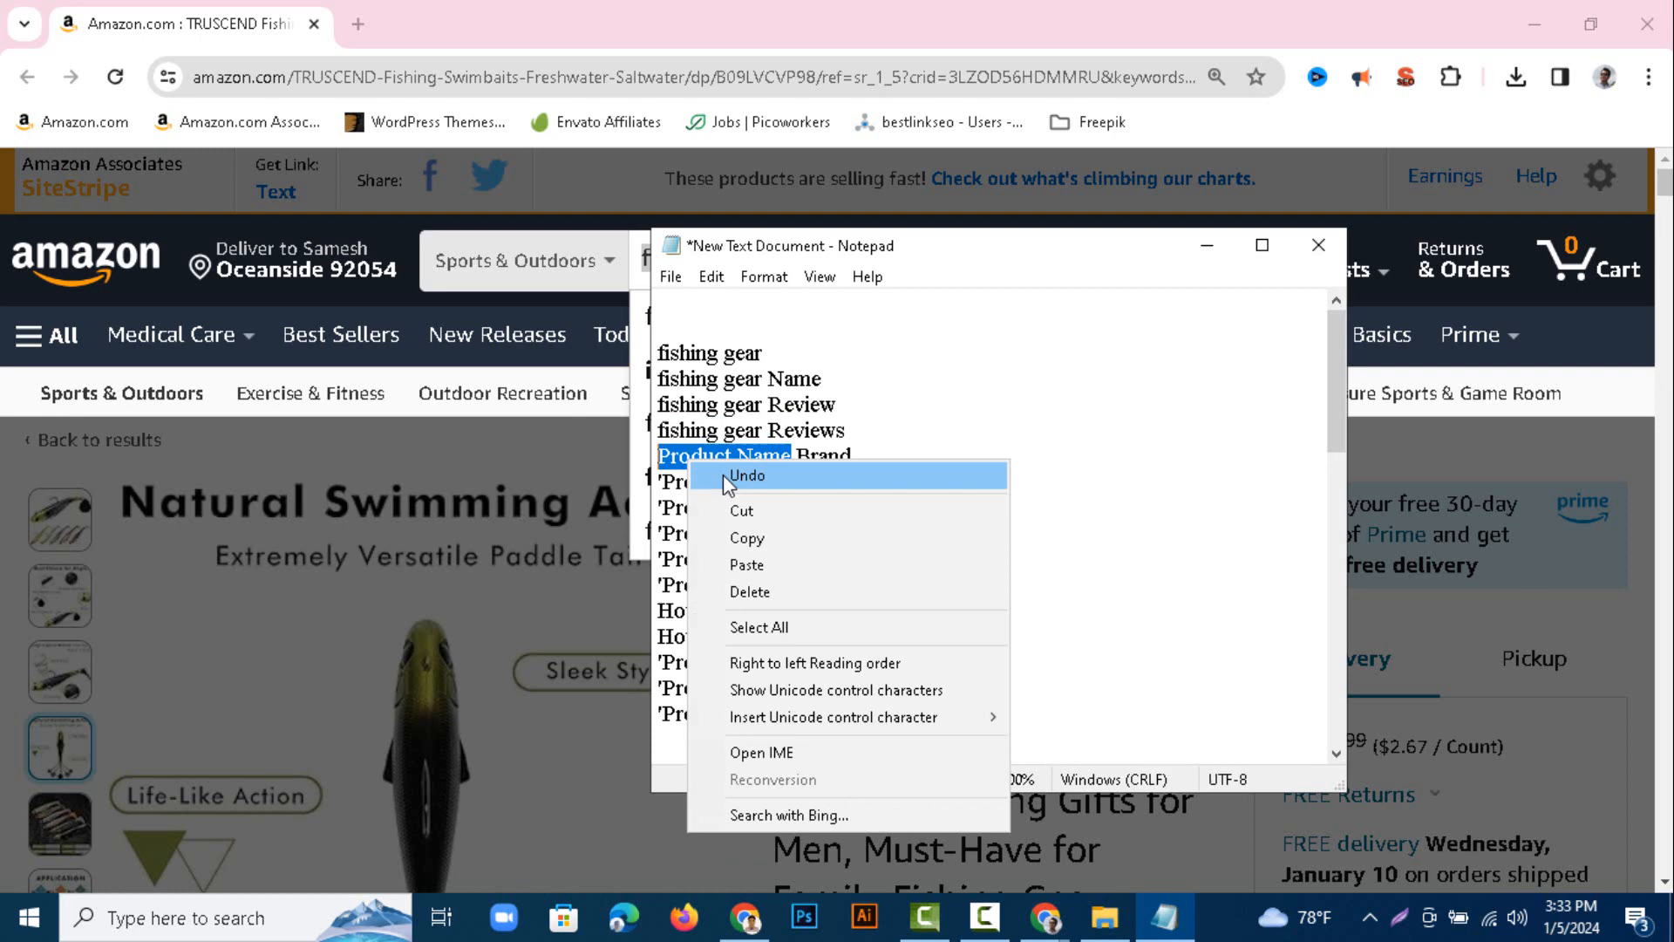
pyautogui.click(748, 567)
pyautogui.moveTo(803, 485); pyautogui.dragTo(663, 484)
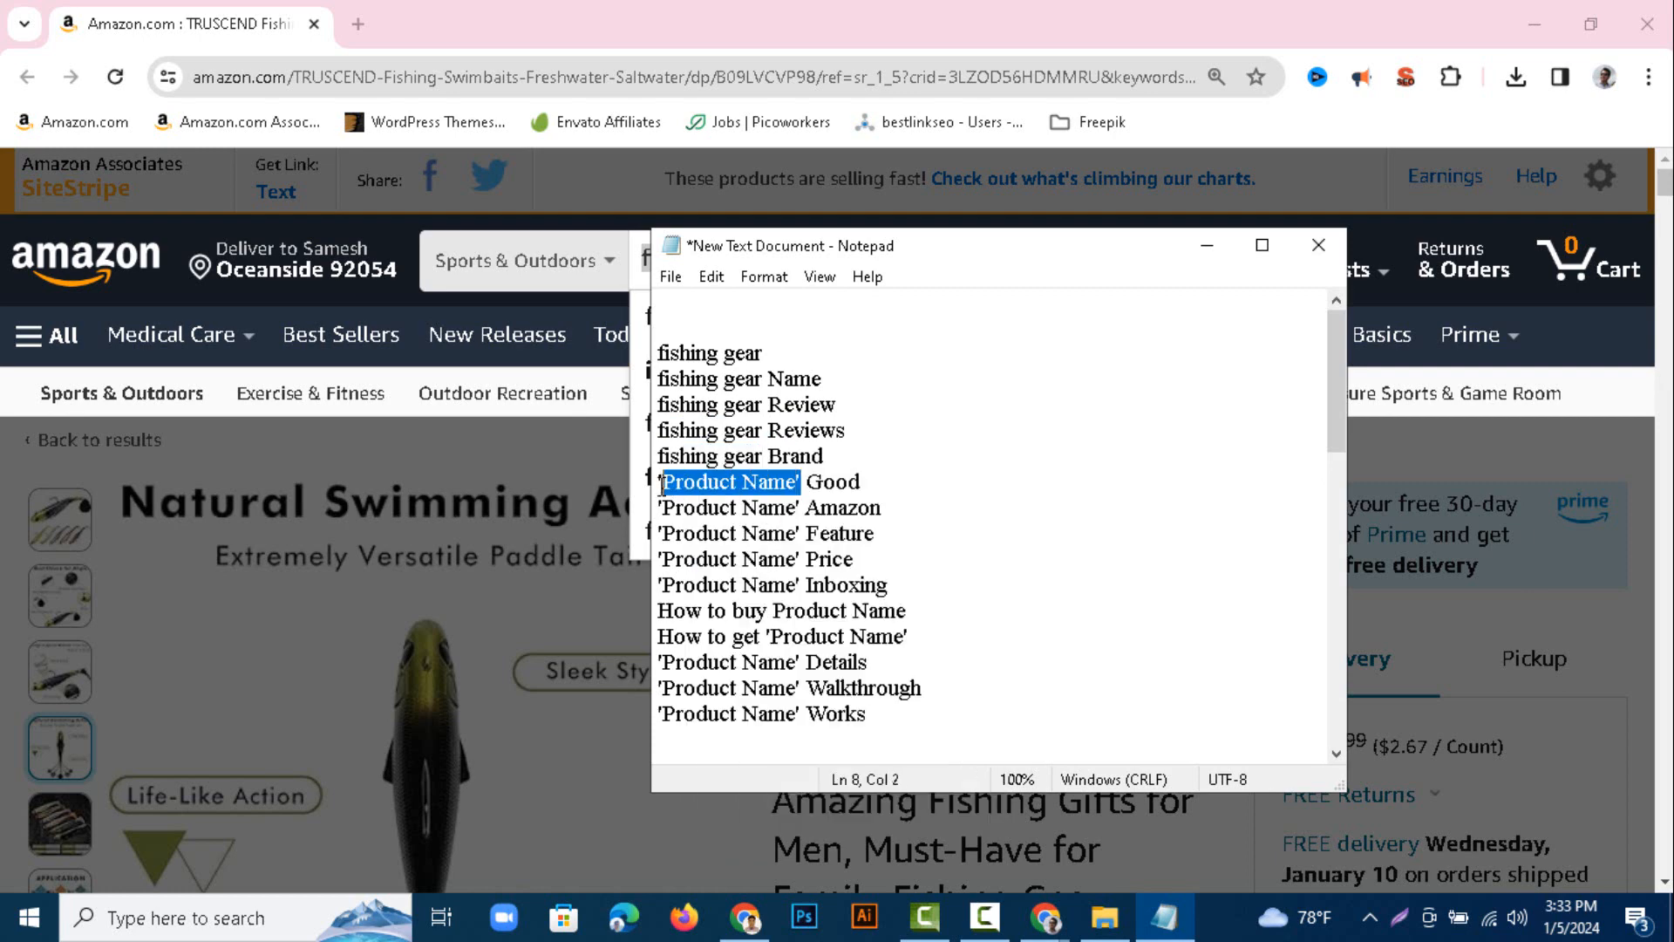
pyautogui.rightClick(687, 487)
pyautogui.click(752, 588)
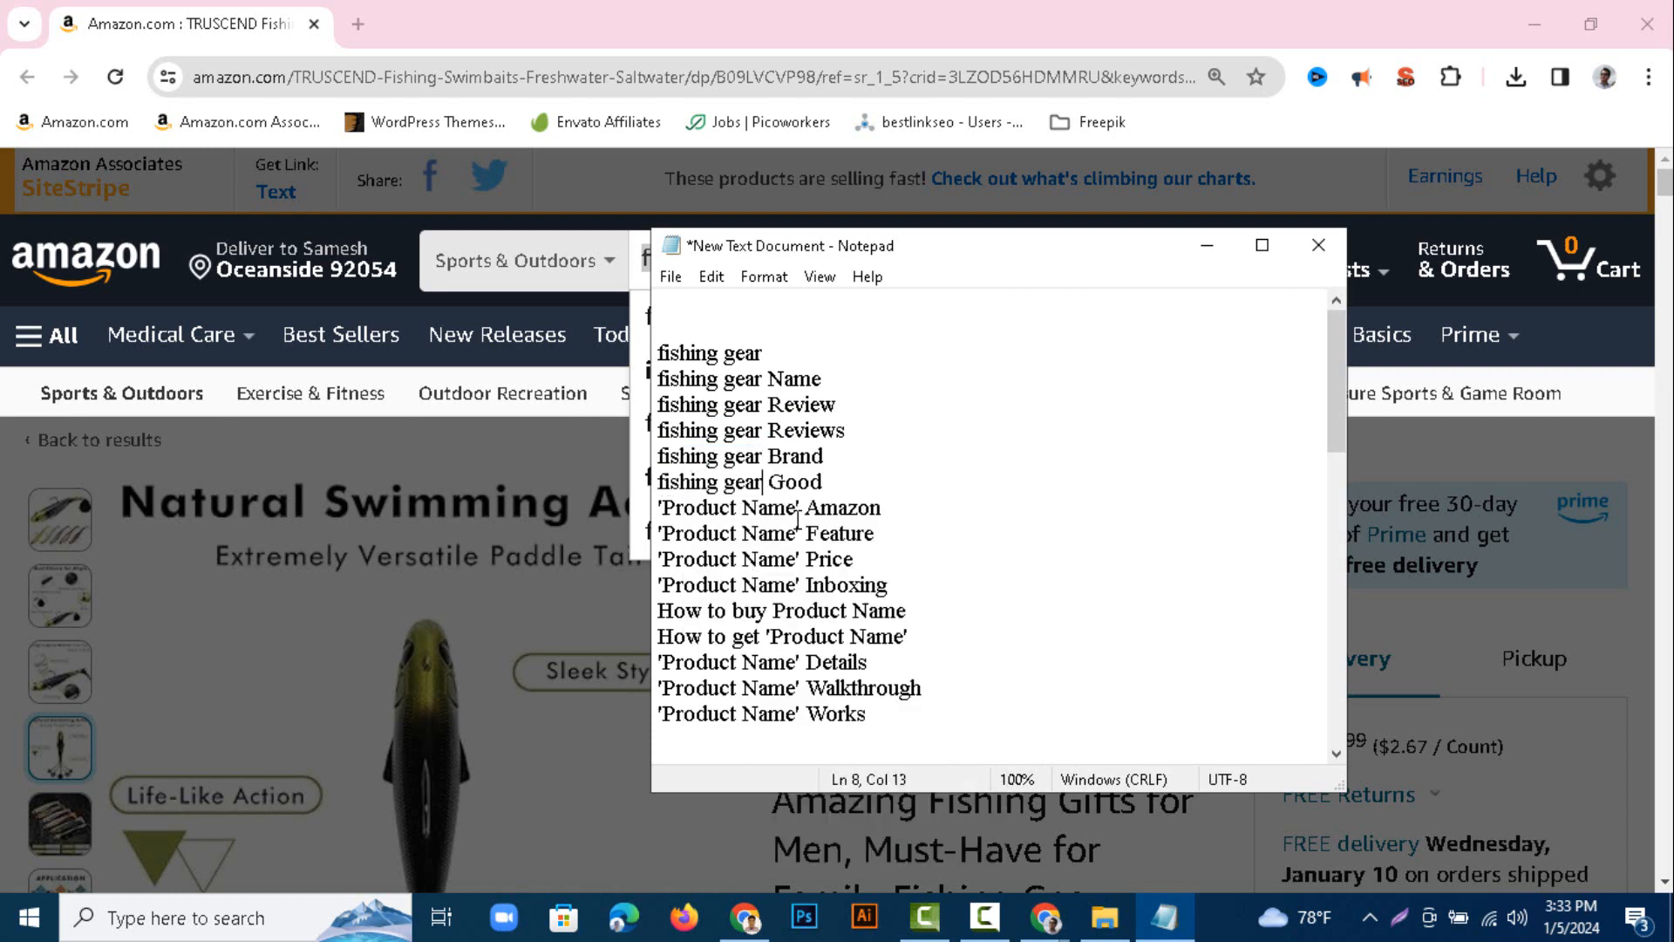
# - Replace the quoted product name placeholder with "fishing gear" in the Amazon and Feature tag lines
pyautogui.moveTo(803, 508); pyautogui.dragTo(648, 518)
pyautogui.rightClick(686, 518)
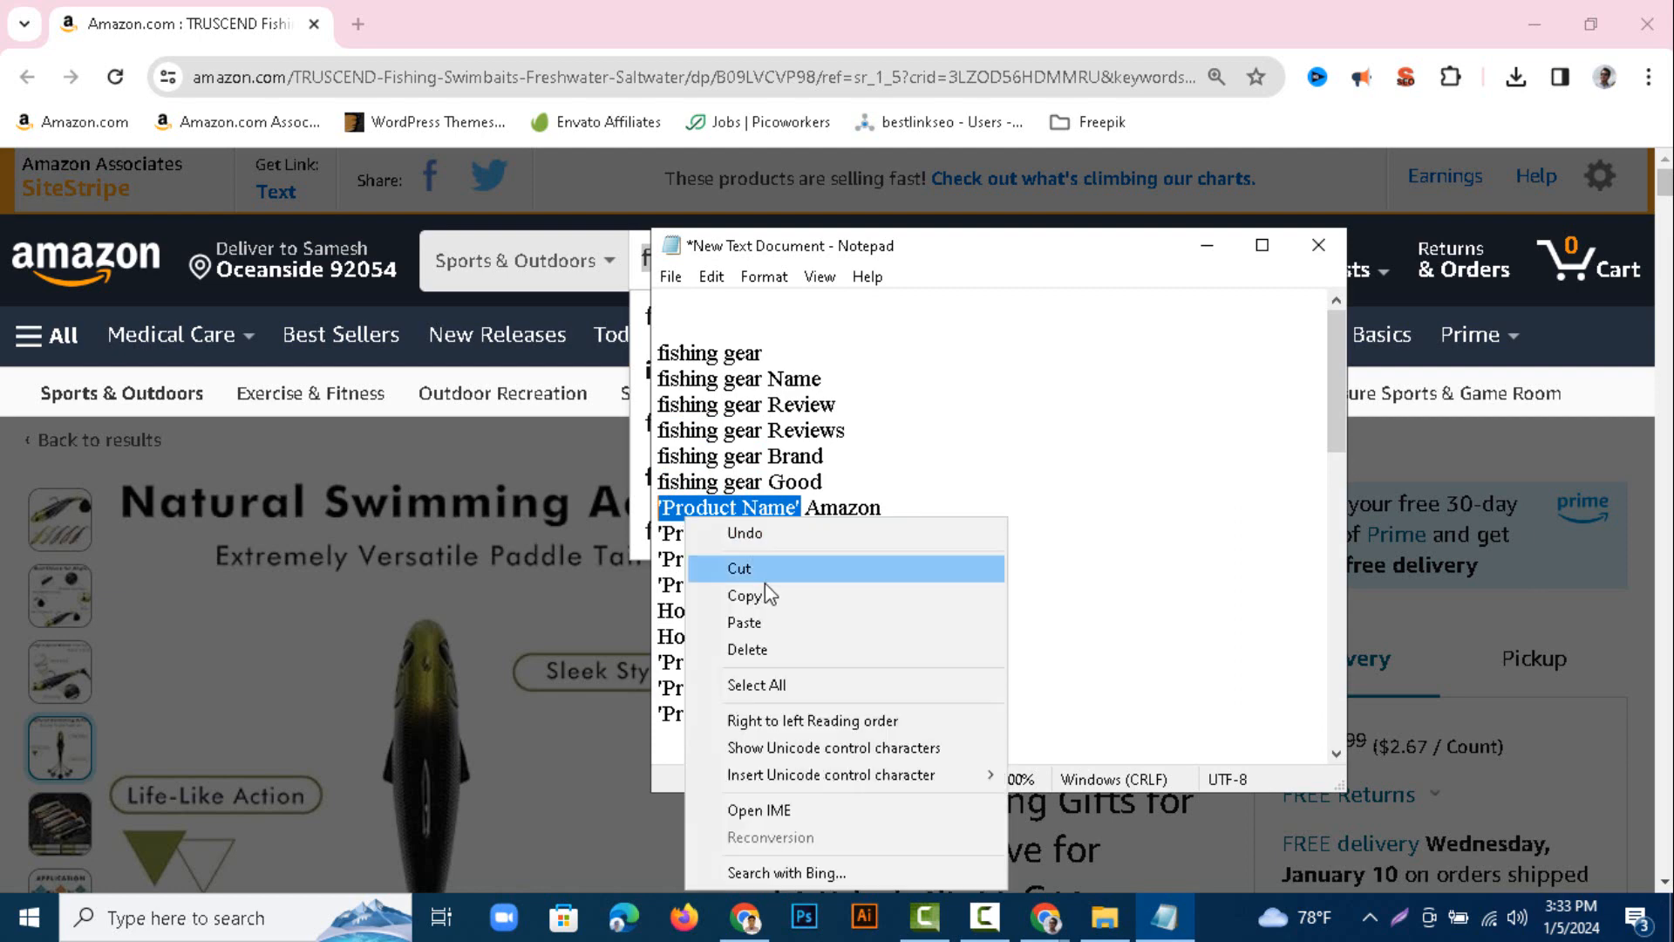
pyautogui.click(750, 620)
pyautogui.moveTo(801, 534); pyautogui.dragTo(661, 533)
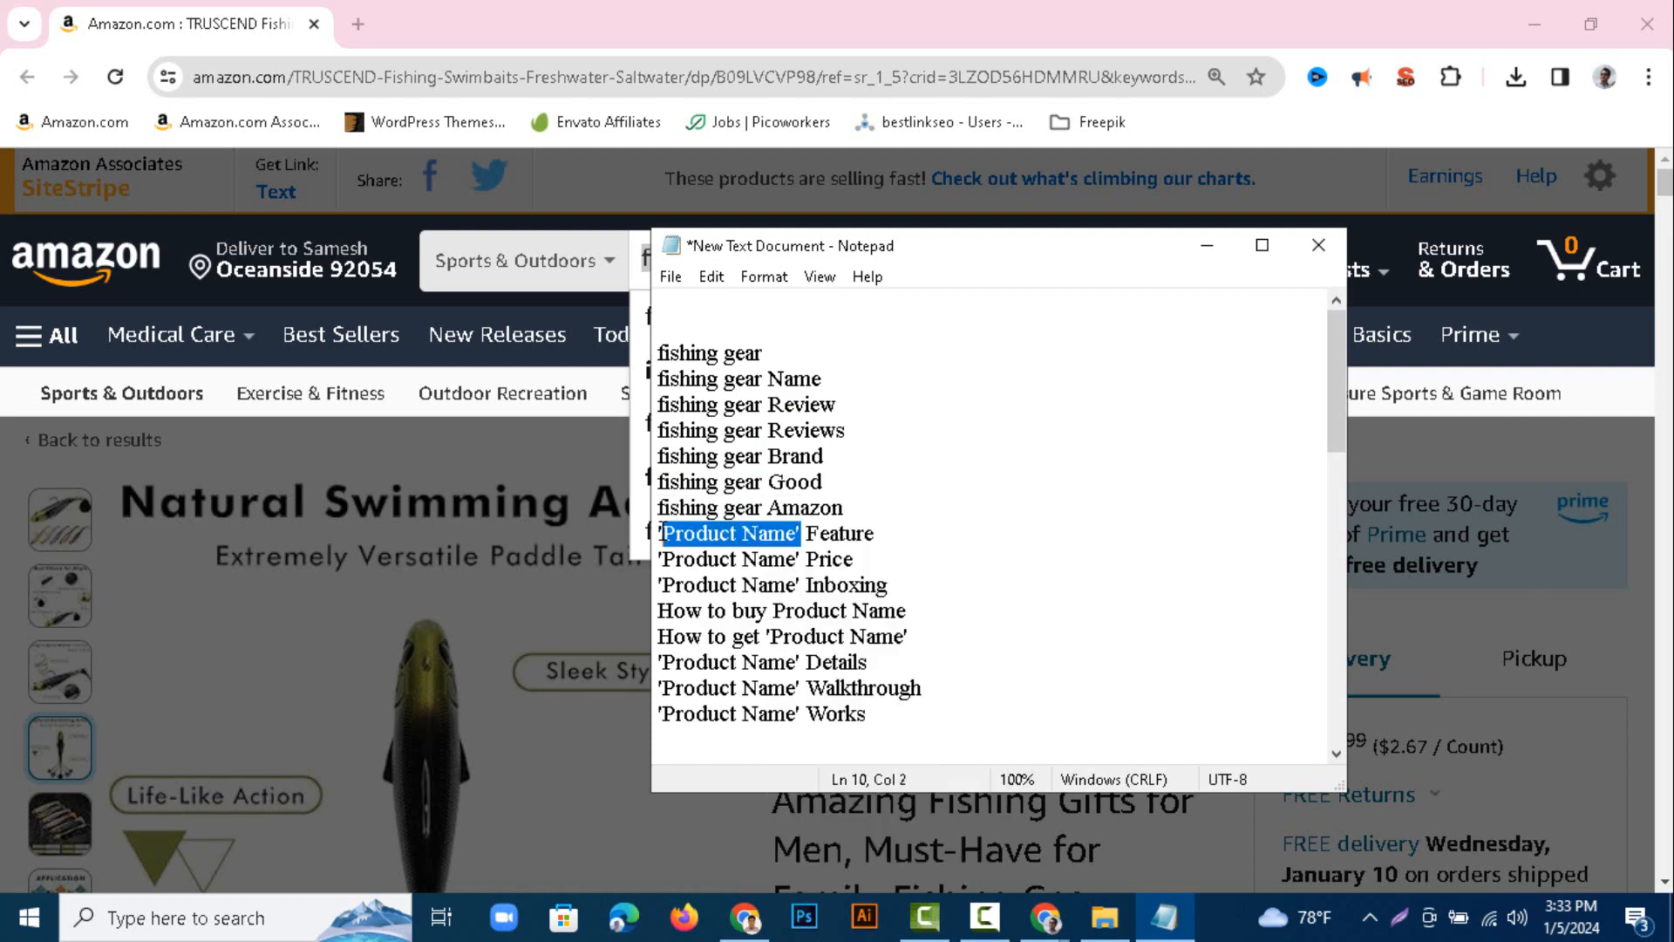
pyautogui.rightClick(684, 533)
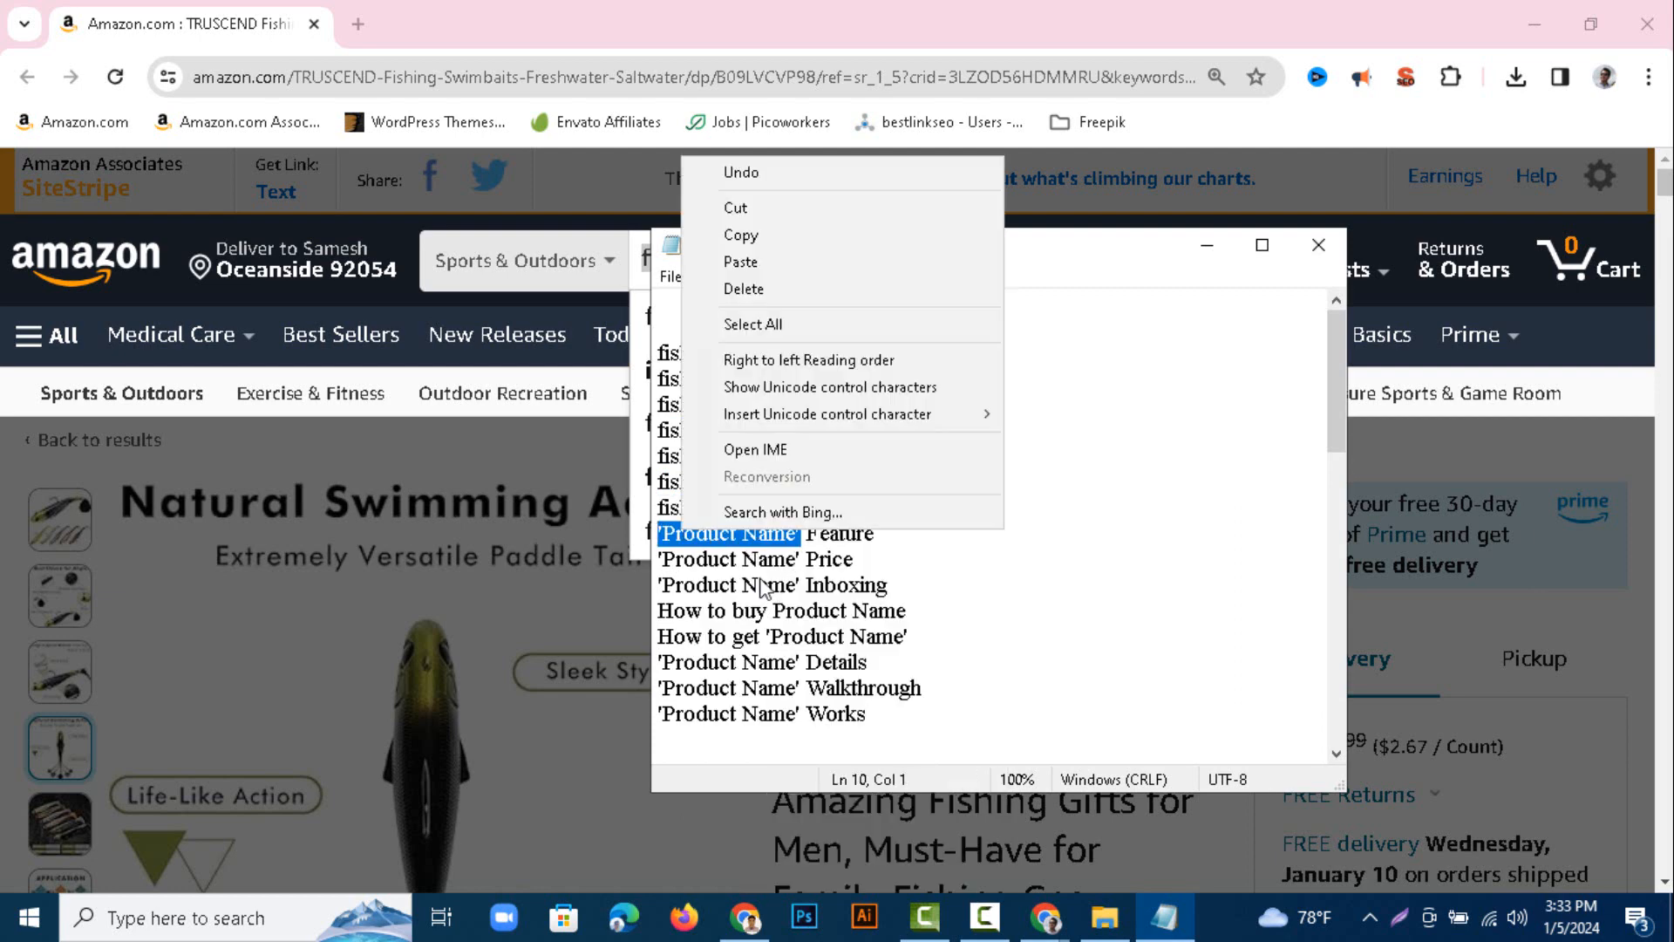
pyautogui.click(748, 258)
# - Replace the quoted product name placeholder with "fishing gear" in the Price and Inboxing tag lines
pyautogui.moveTo(802, 563); pyautogui.dragTo(660, 559)
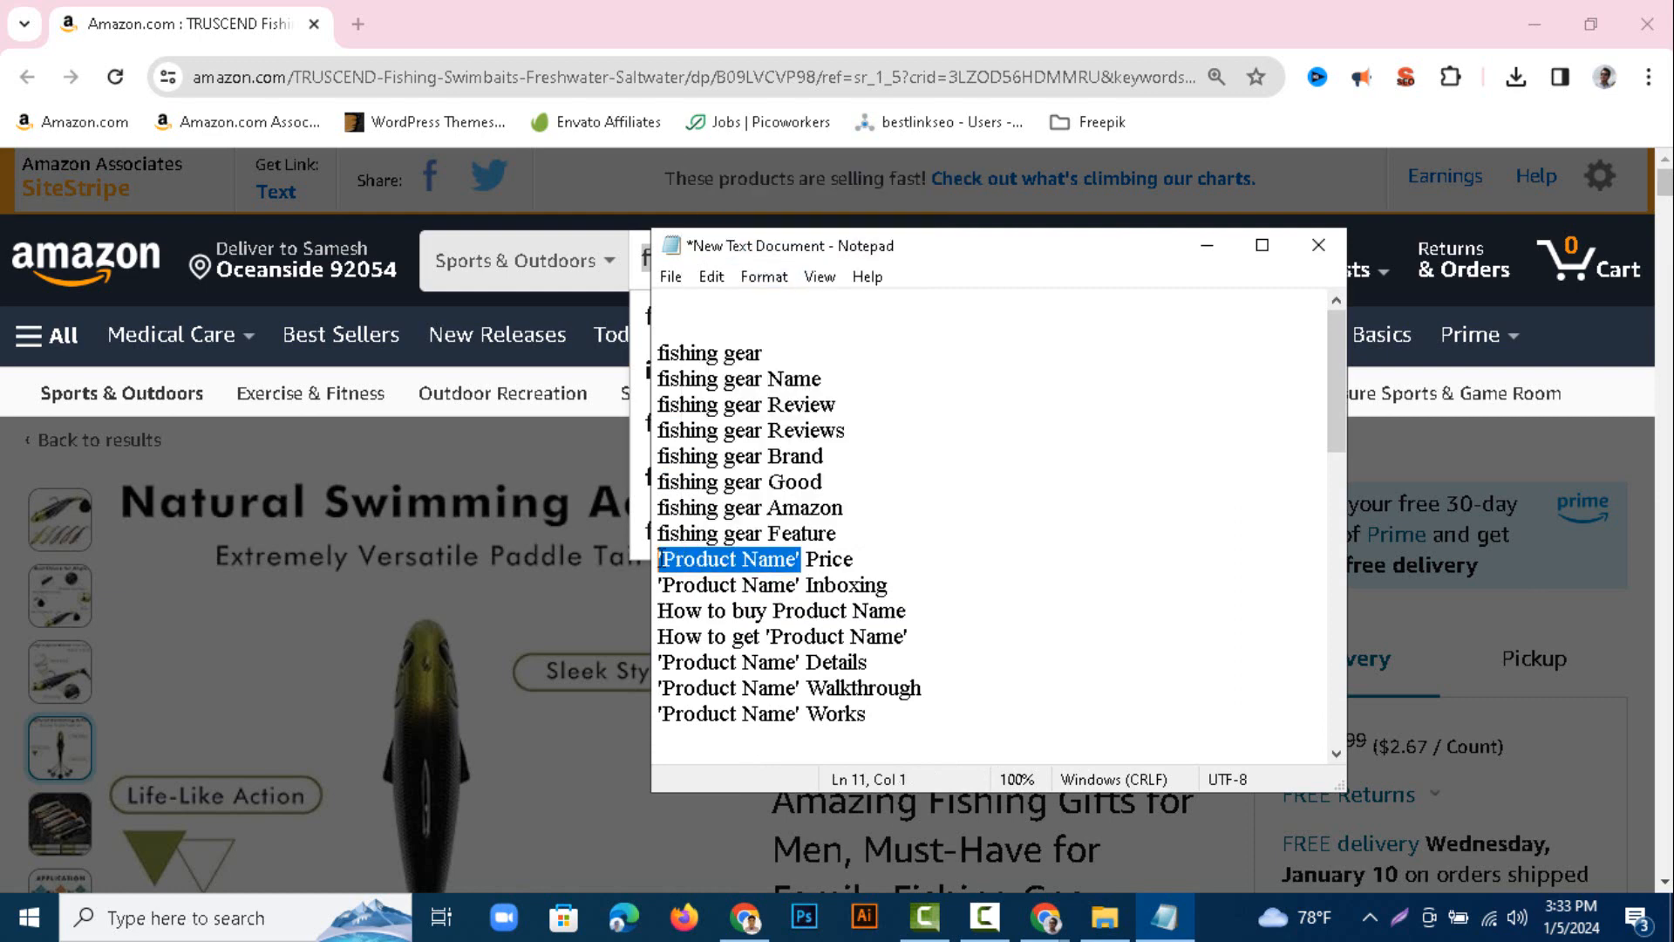
pyautogui.rightClick(685, 559)
pyautogui.click(748, 291)
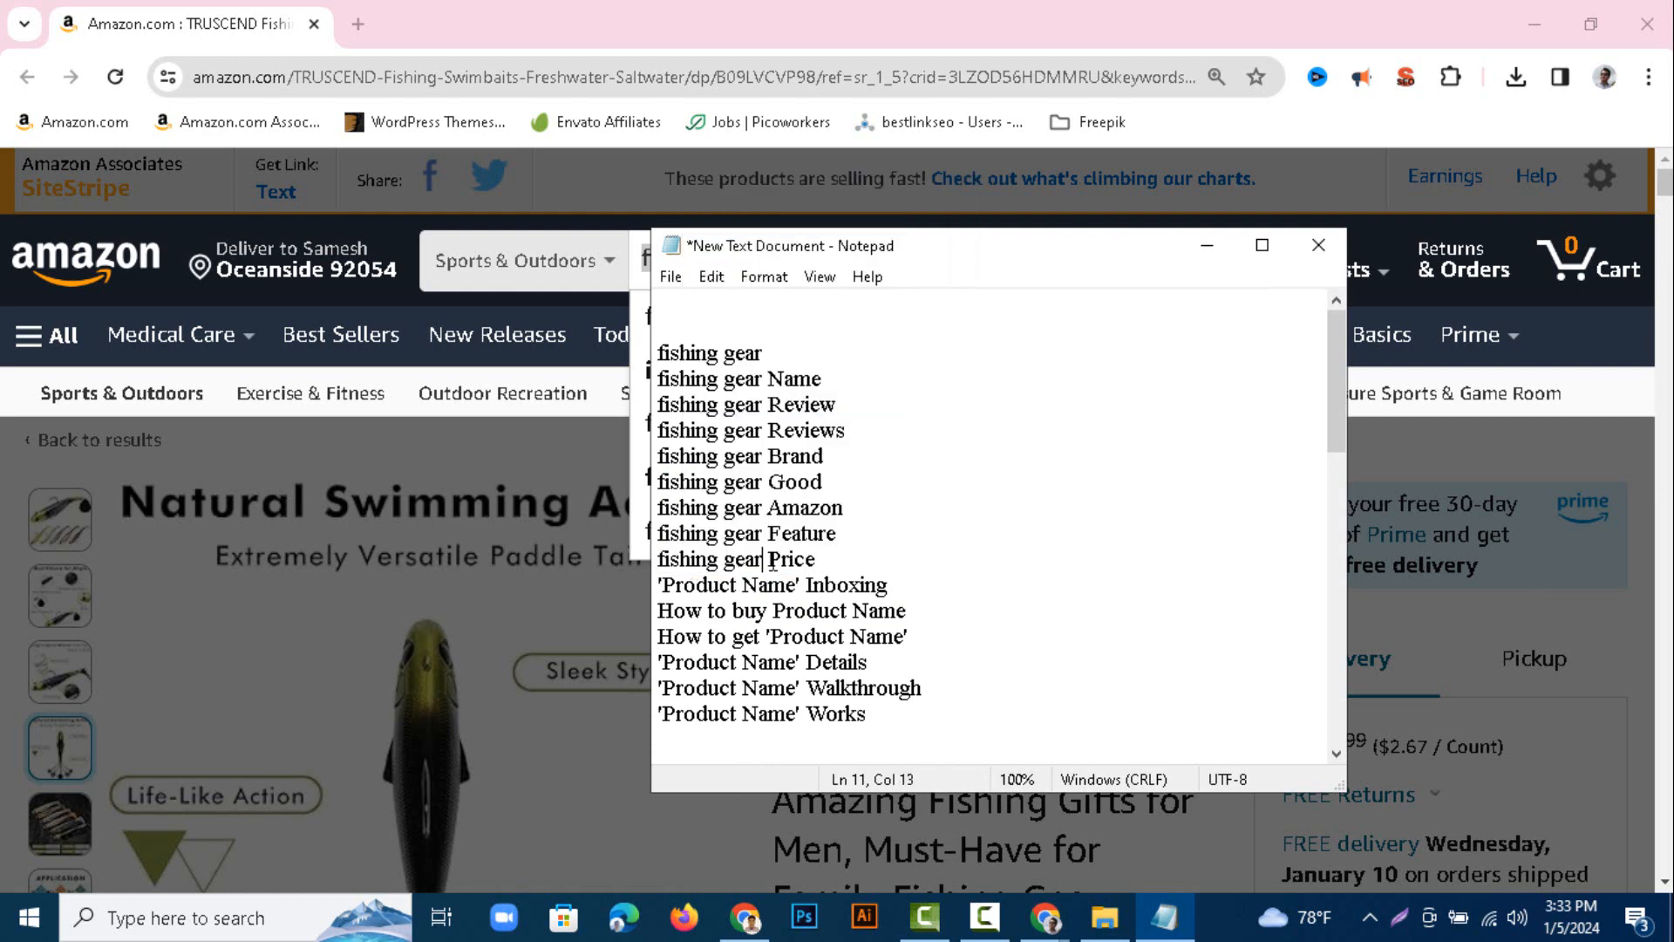
pyautogui.moveTo(800, 585); pyautogui.dragTo(656, 579)
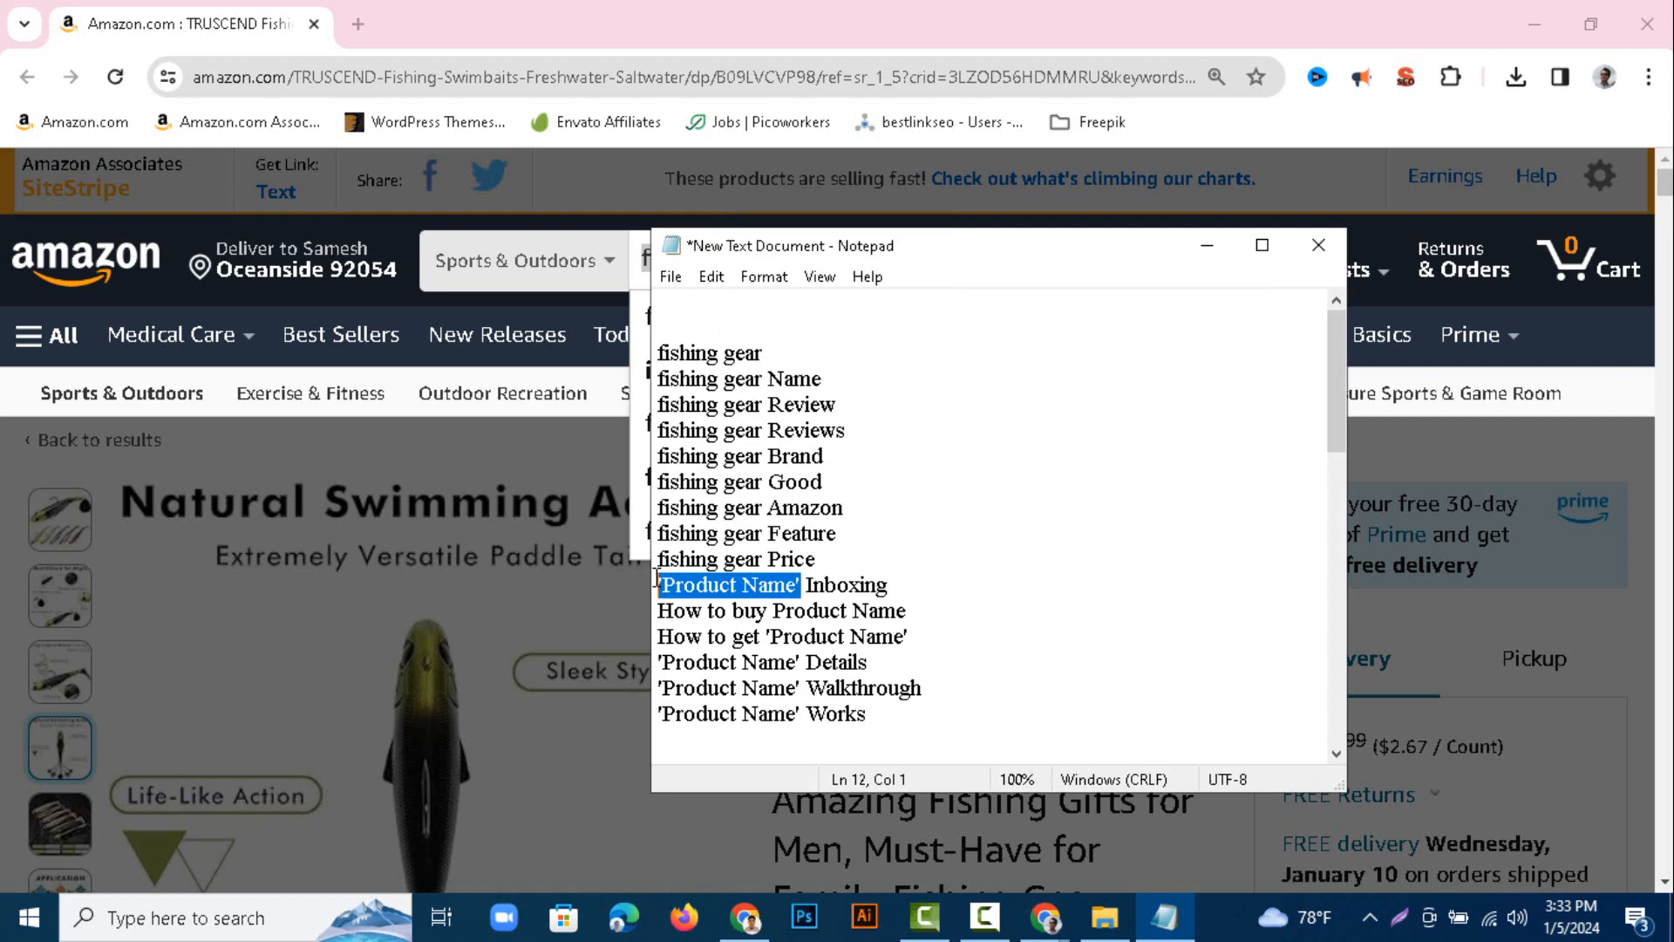
pyautogui.rightClick(703, 594)
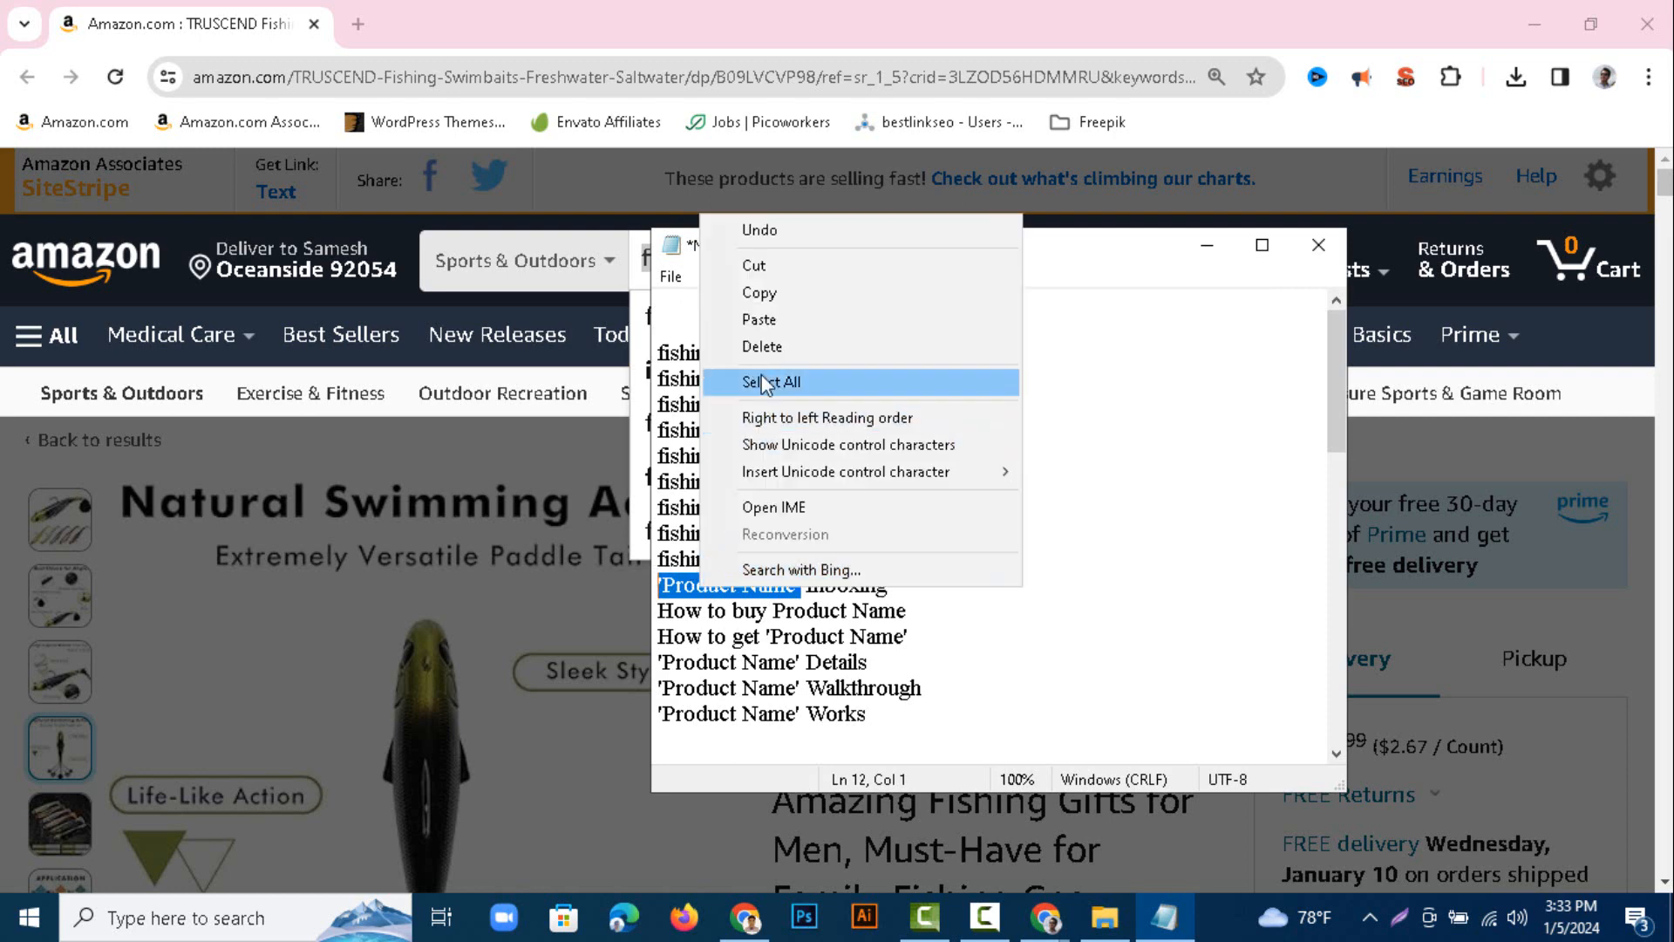
pyautogui.click(763, 322)
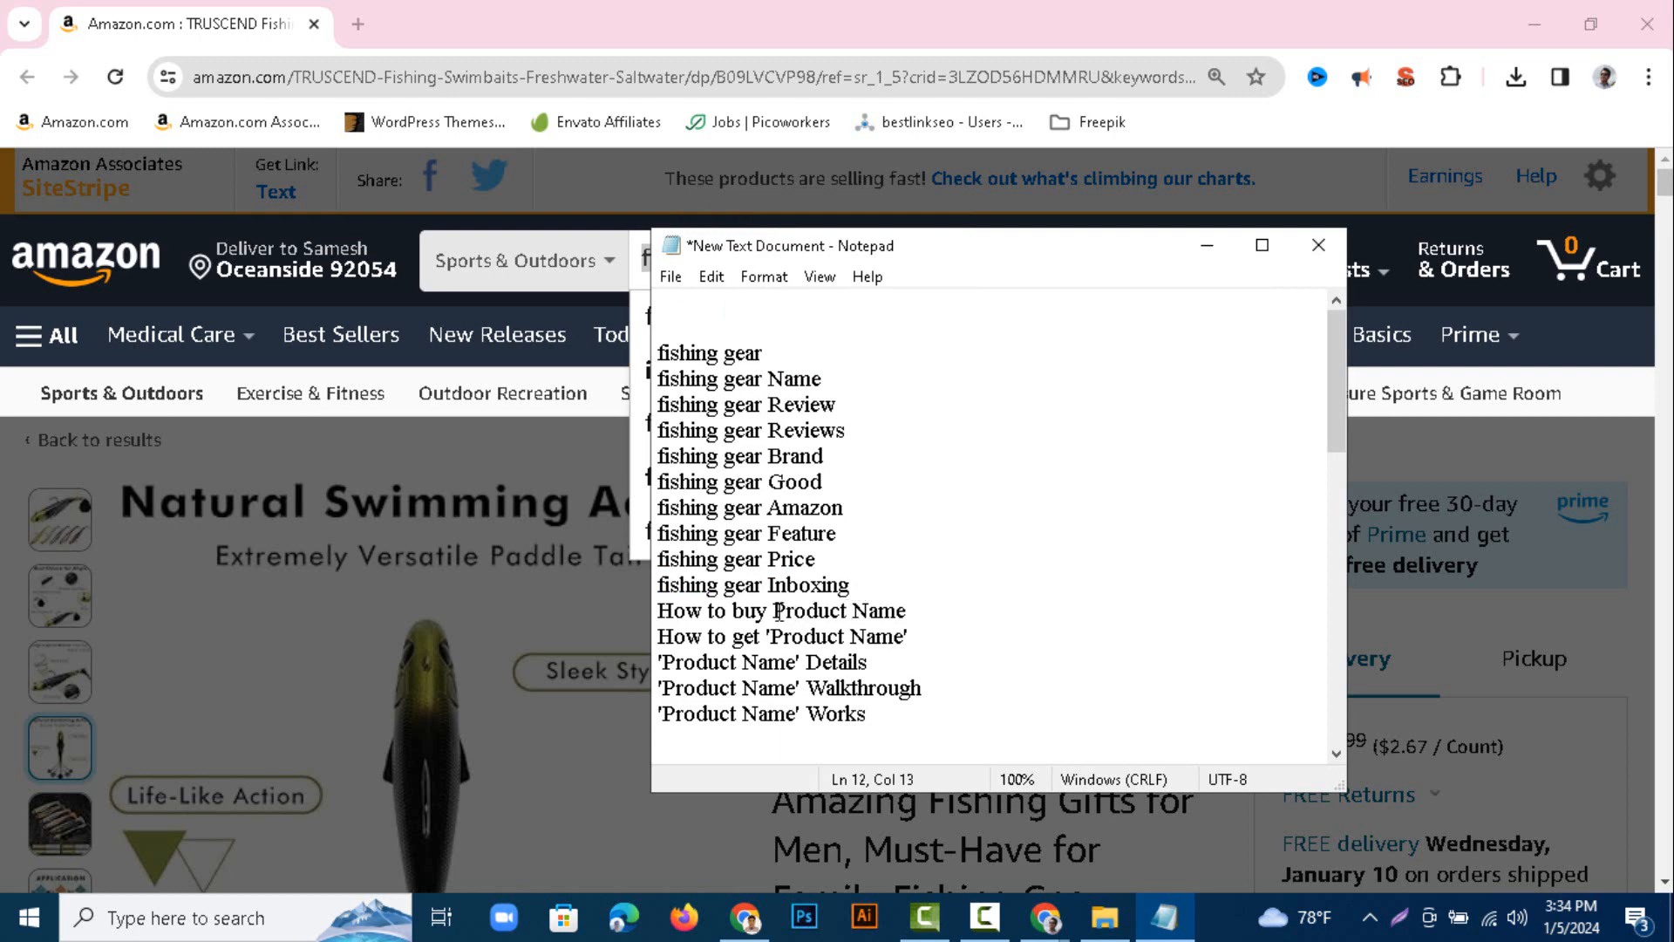
# - Replace the product name placeholder with "fishing gear" in the "How to buy" and "How to get" tag lines
pyautogui.moveTo(777, 610); pyautogui.dragTo(908, 606)
pyautogui.rightClick(905, 610)
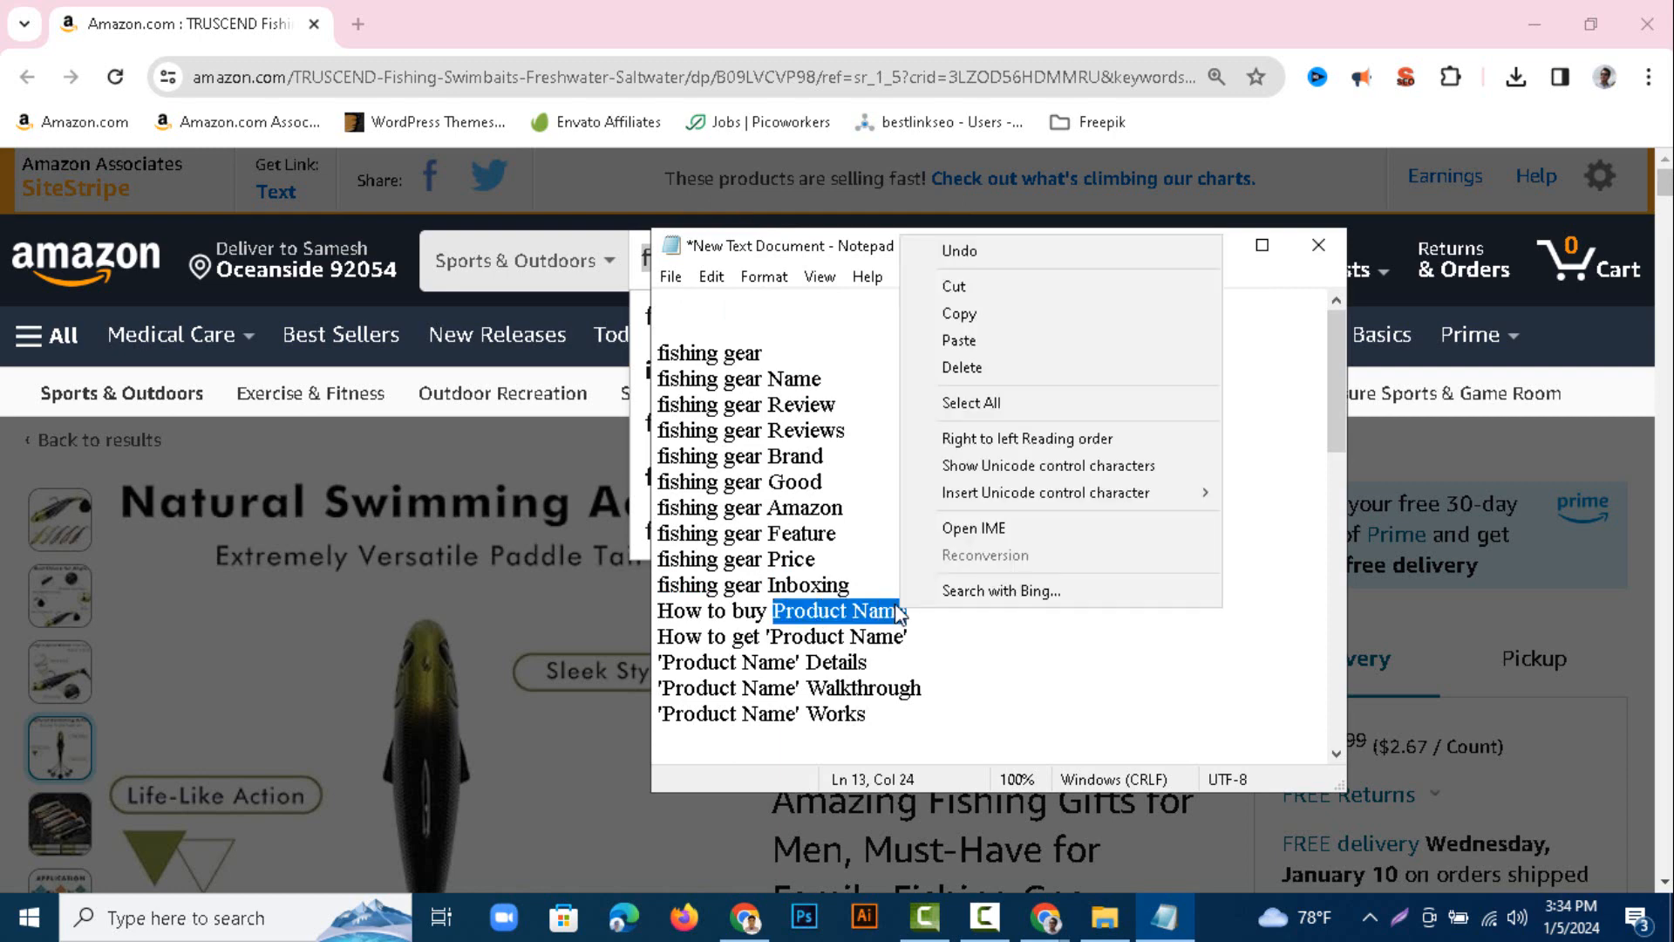
pyautogui.click(965, 342)
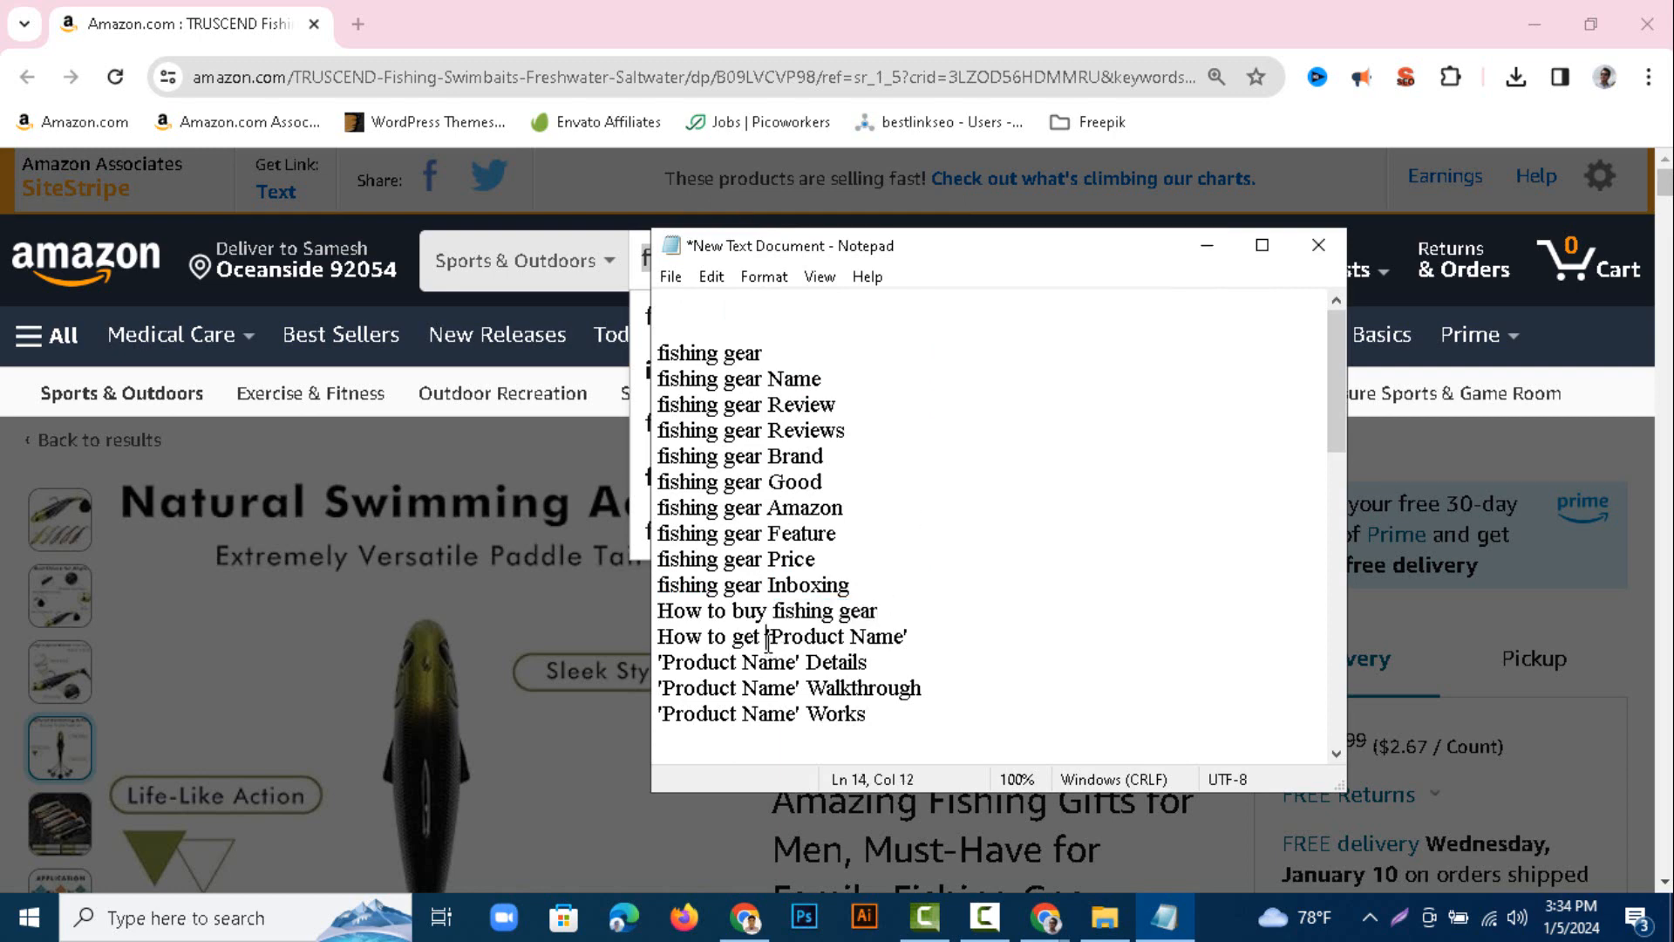
pyautogui.moveTo(768, 639); pyautogui.dragTo(916, 647)
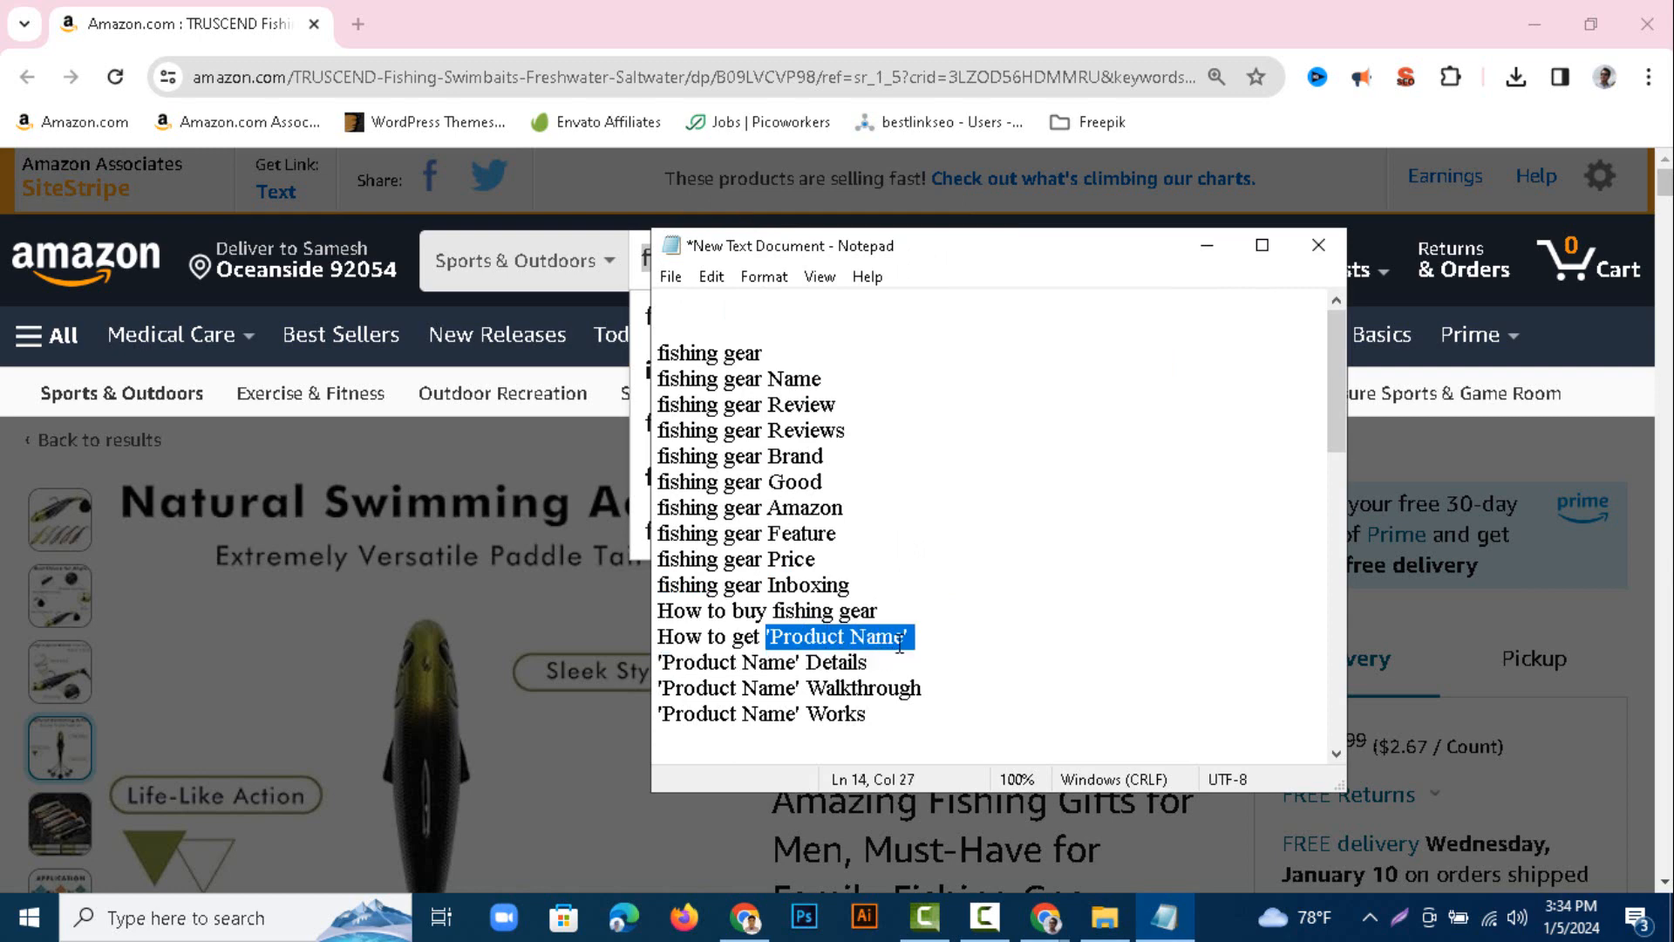
pyautogui.rightClick(899, 644)
pyautogui.click(968, 375)
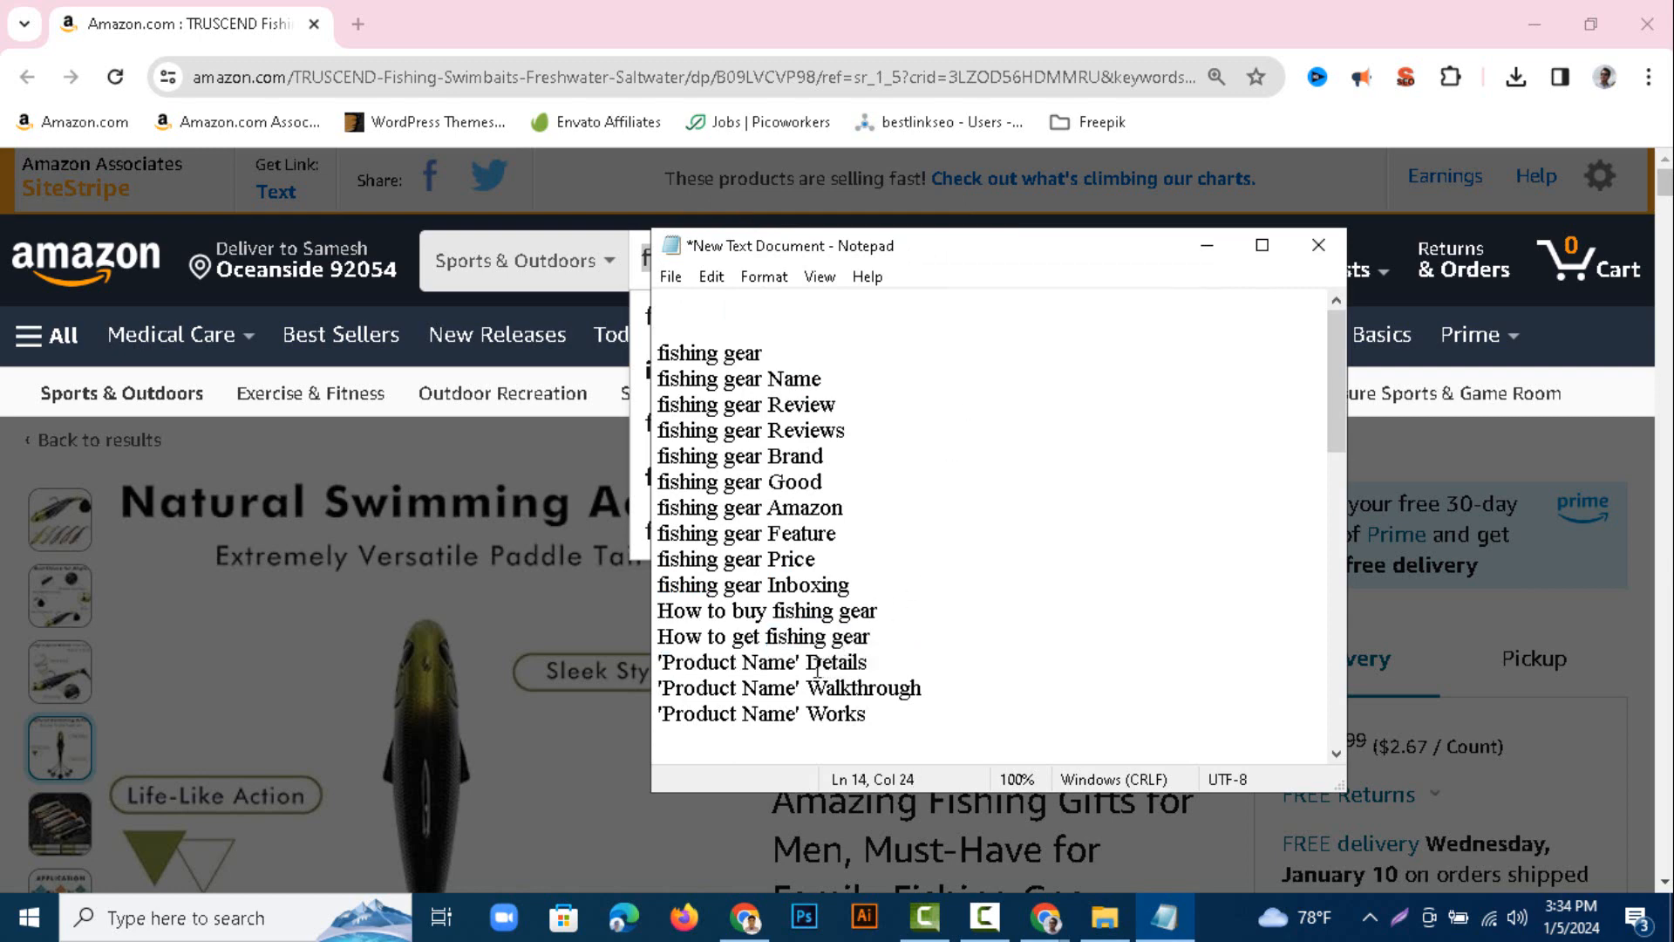
# - Replace the quoted product name placeholder with "fishing gear" in the Details, Walkthrough and Works tag lines
pyautogui.moveTo(803, 662); pyautogui.dragTo(658, 663)
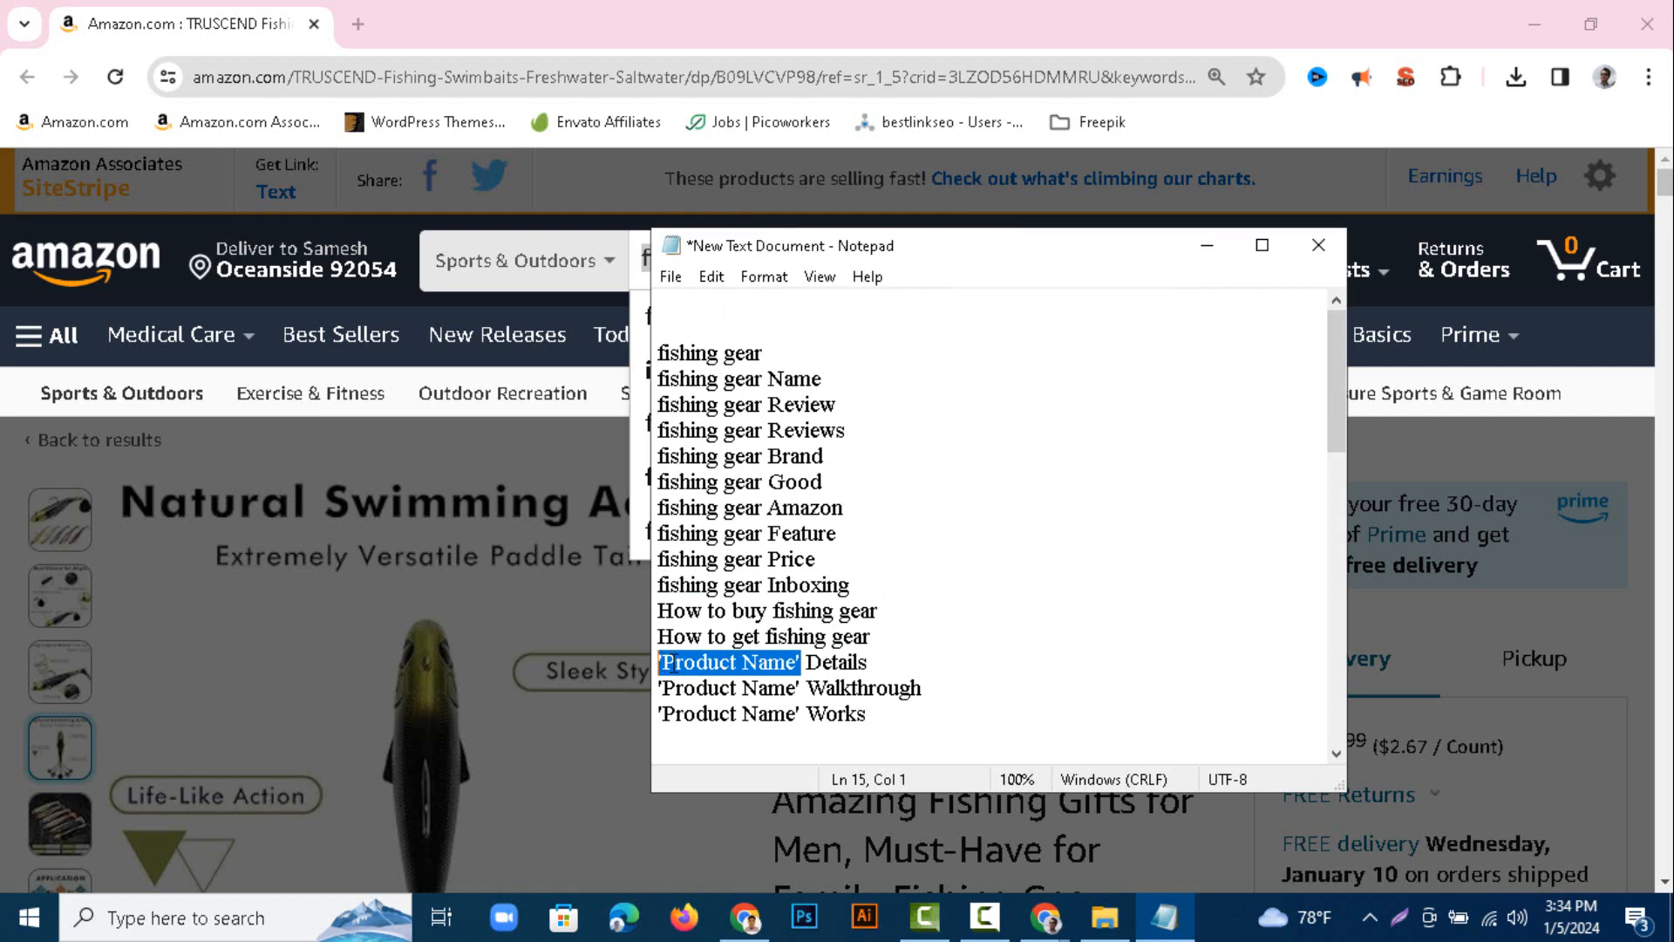
pyautogui.rightClick(669, 671)
pyautogui.click(738, 396)
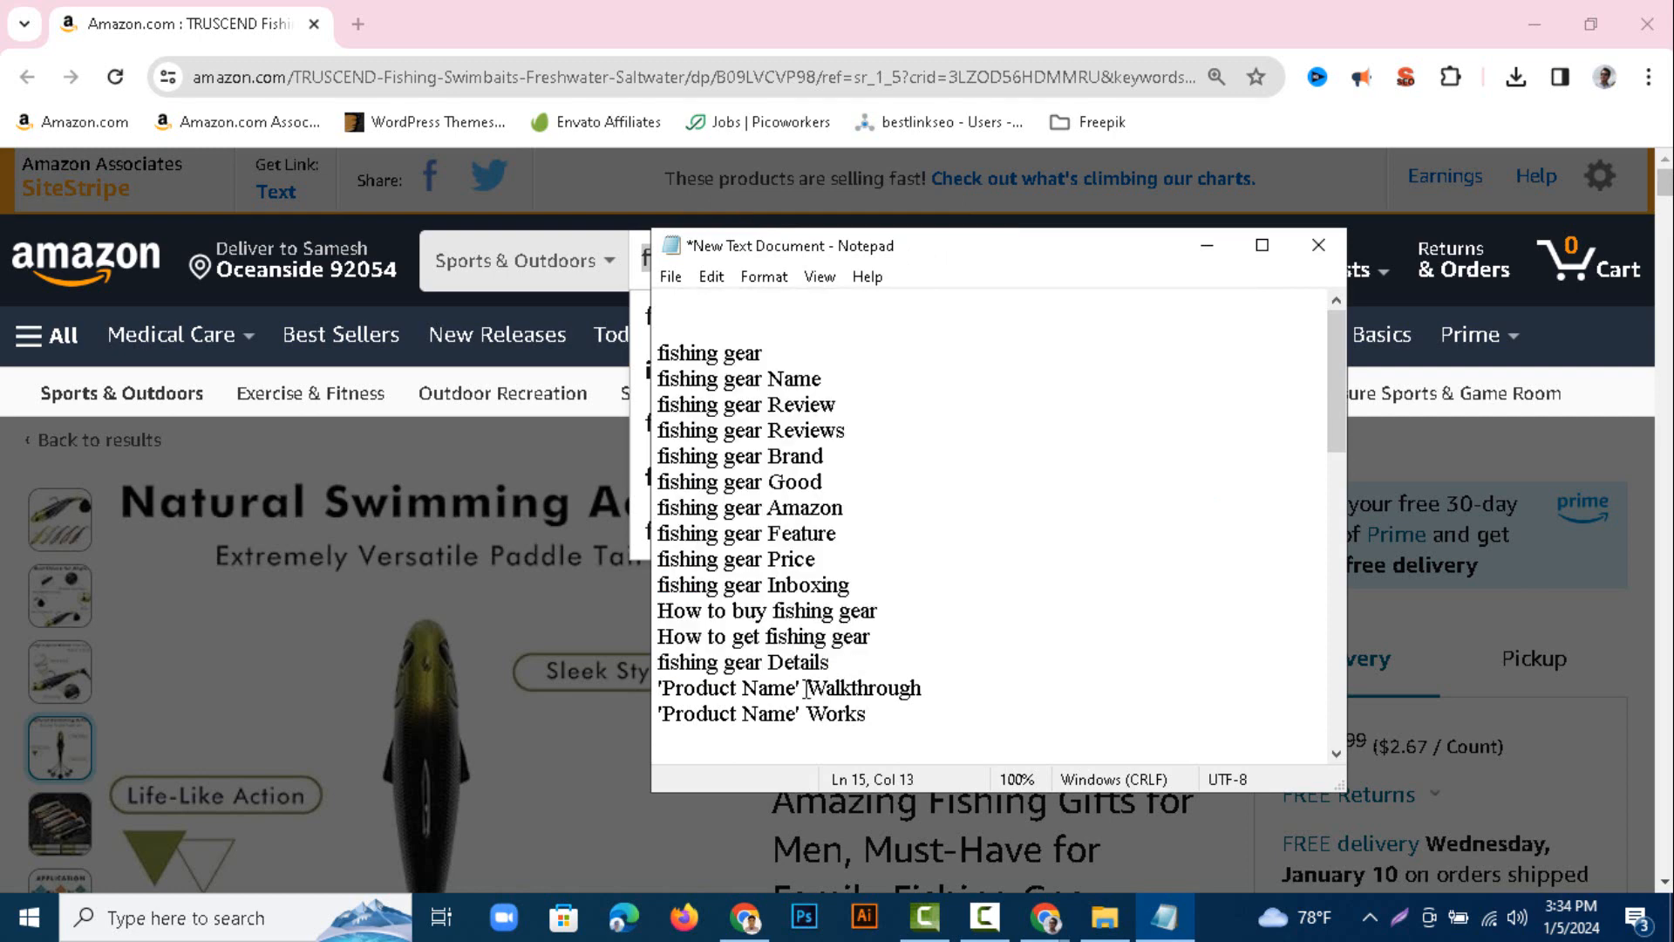
pyautogui.moveTo(806, 689); pyautogui.dragTo(665, 689)
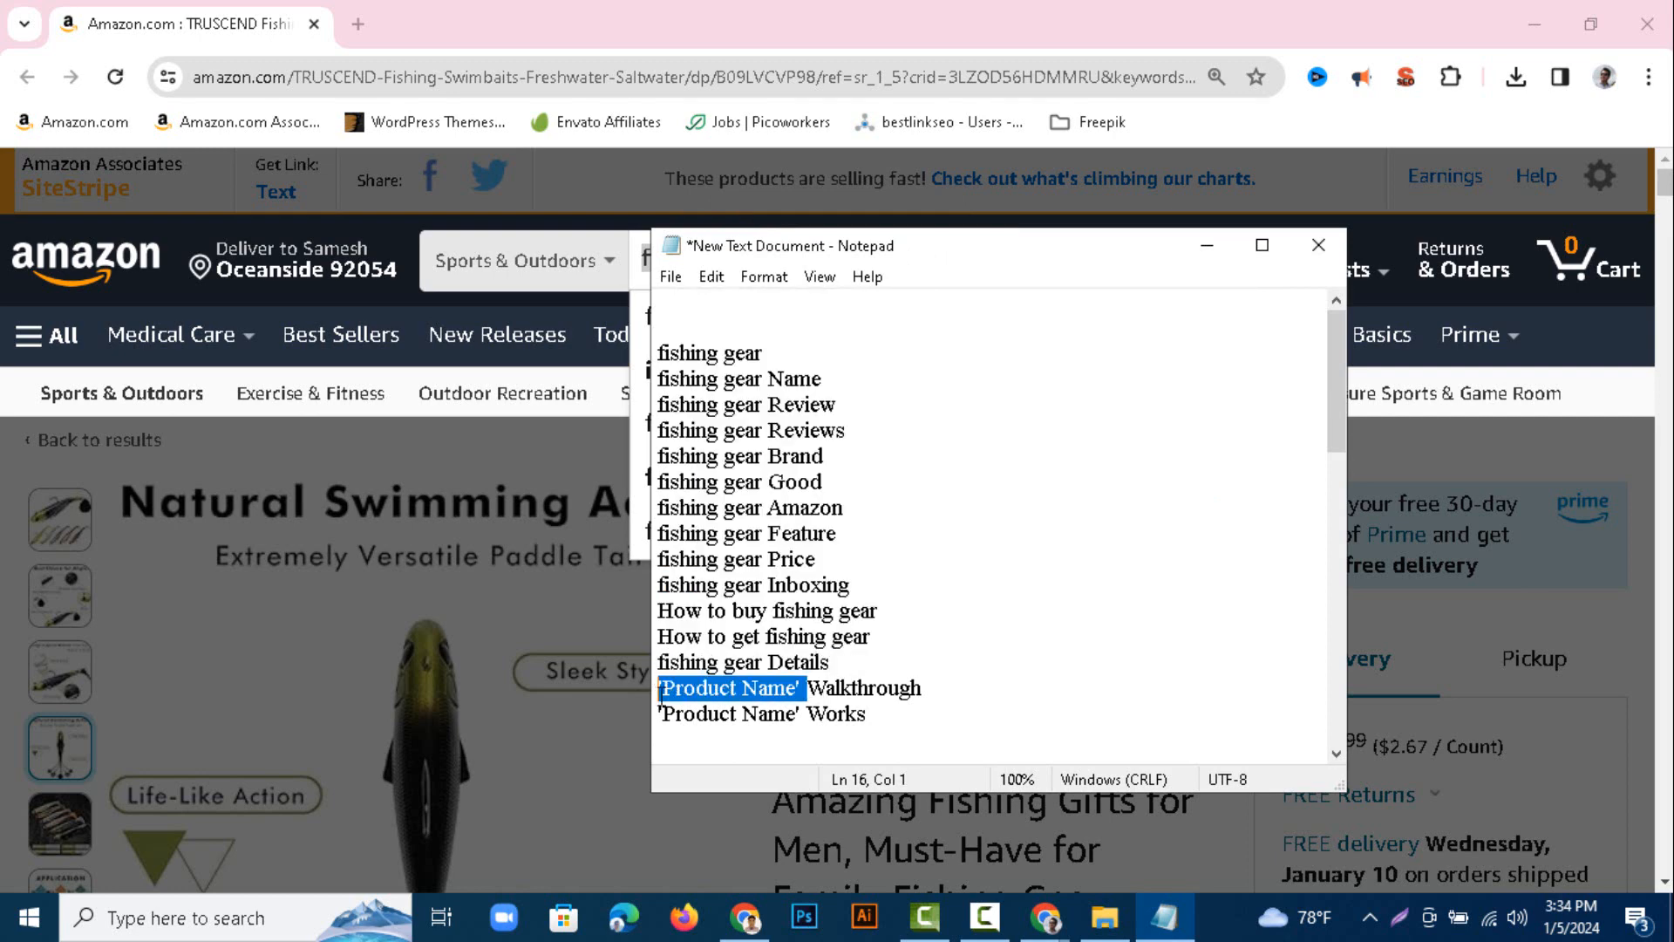
pyautogui.rightClick(679, 695)
pyautogui.click(741, 427)
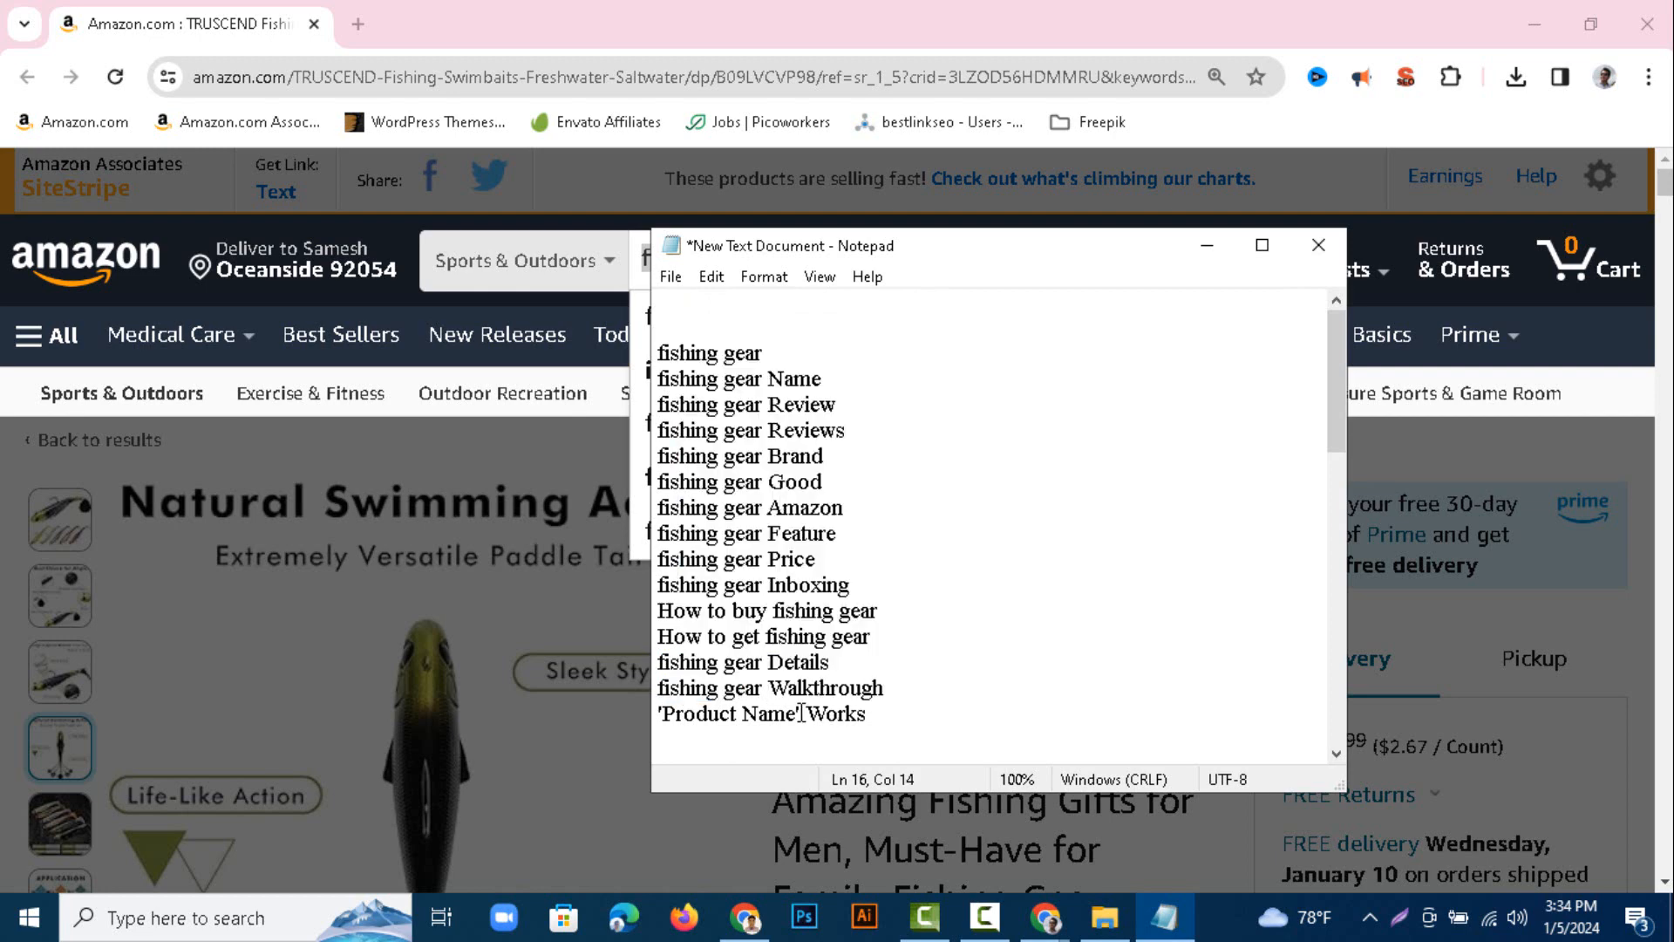
pyautogui.moveTo(802, 714); pyautogui.dragTo(662, 708)
pyautogui.rightClick(706, 720)
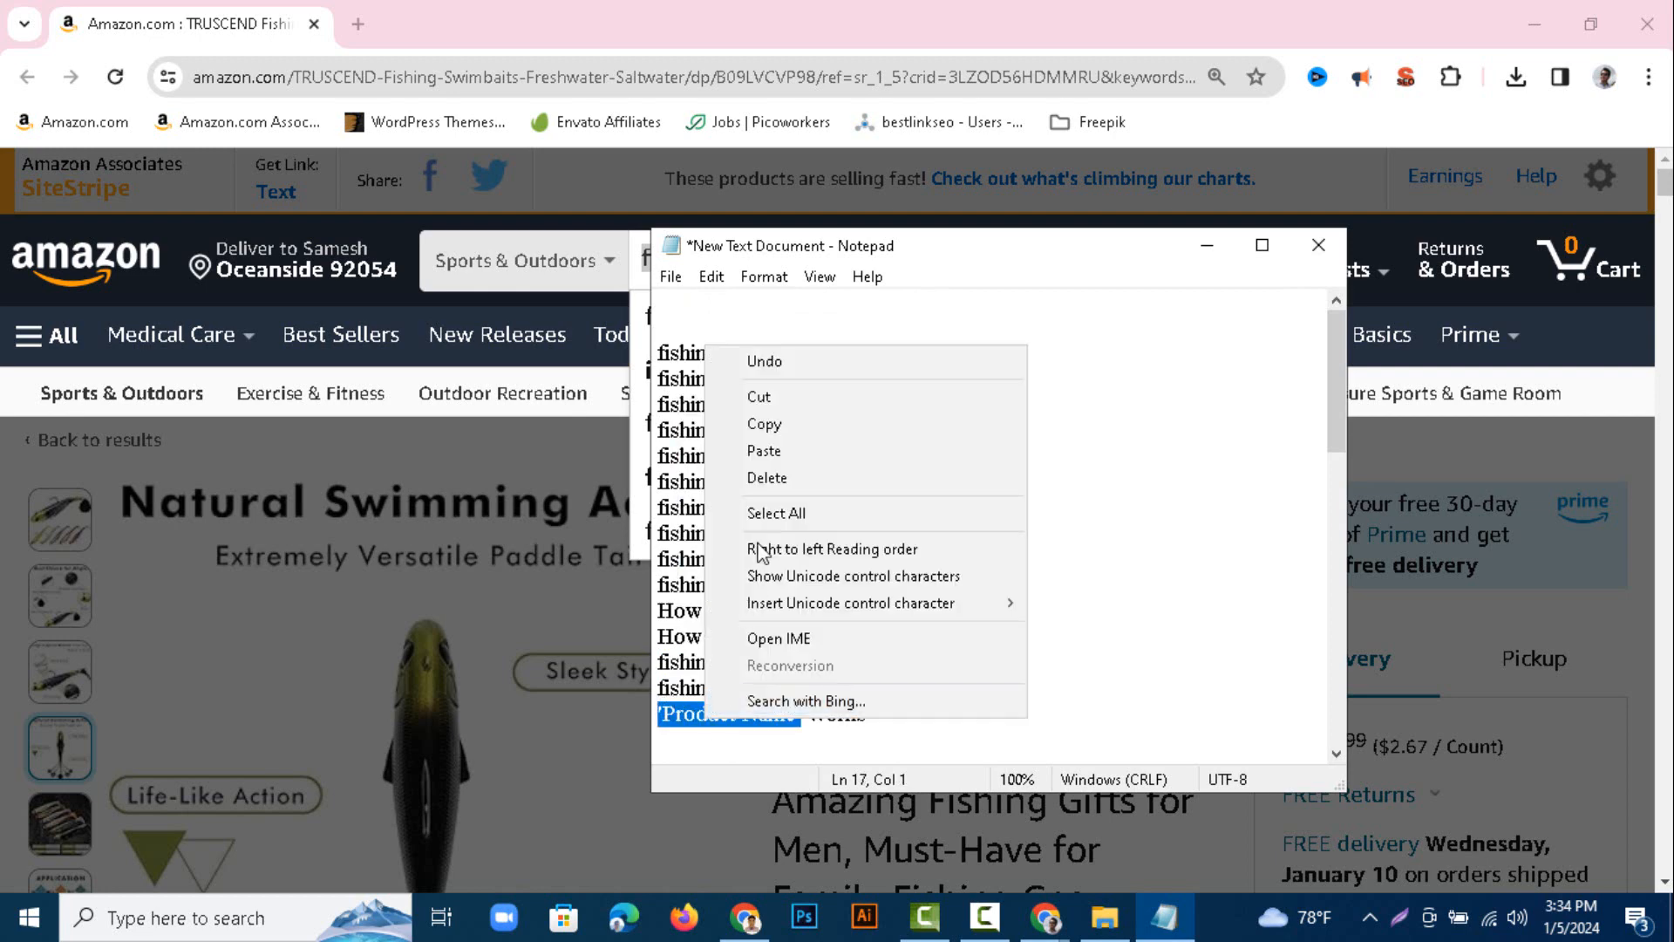
pyautogui.click(758, 450)
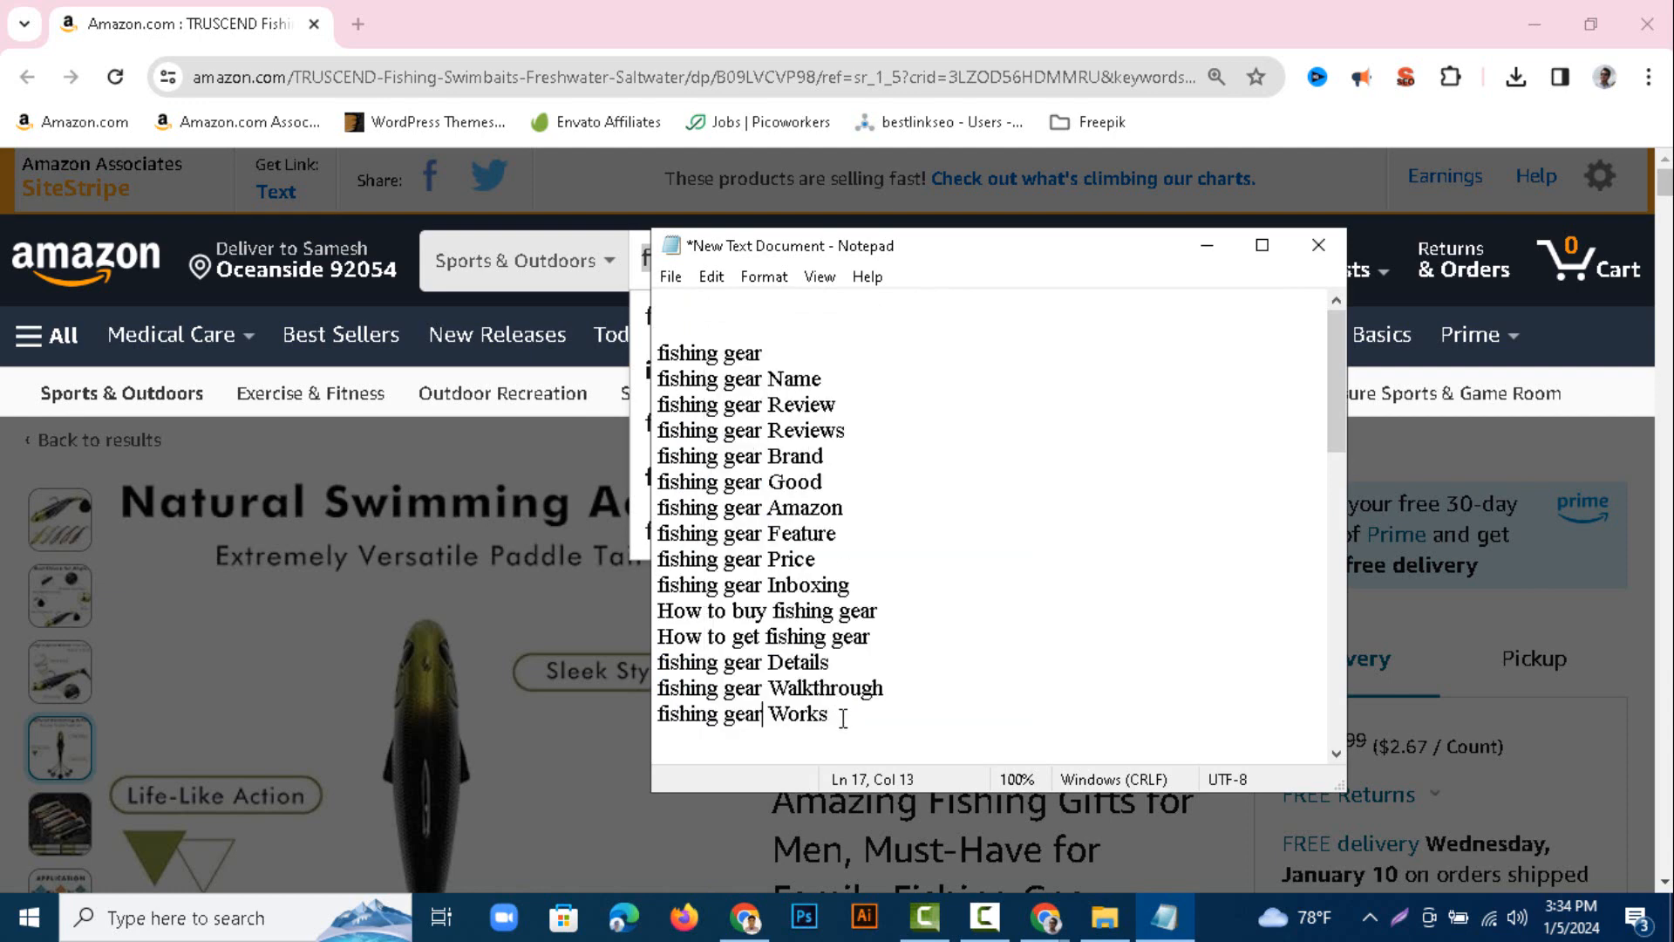
# - Add a comma at the end of every tag line, from "fishing gear" through "fishing gear Works"
pyautogui.write(',')
pyautogui.click(886, 688)
pyautogui.write(',')
pyautogui.click(837, 663)
pyautogui.write(',')
pyautogui.click(876, 638)
pyautogui.click(832, 565)
pyautogui.write(',')
pyautogui.click(844, 537)
pyautogui.click(847, 512)
pyautogui.write(',')
pyautogui.click(829, 482)
pyautogui.write(',')
pyautogui.click(839, 457)
pyautogui.write(',')
pyautogui.click(855, 438)
pyautogui.write(',,')
pyautogui.click(834, 379)
pyautogui.write(',,')
pyautogui.moveTo(865, 728); pyautogui.dragTo(658, 354)
pyautogui.rightClick(715, 378)
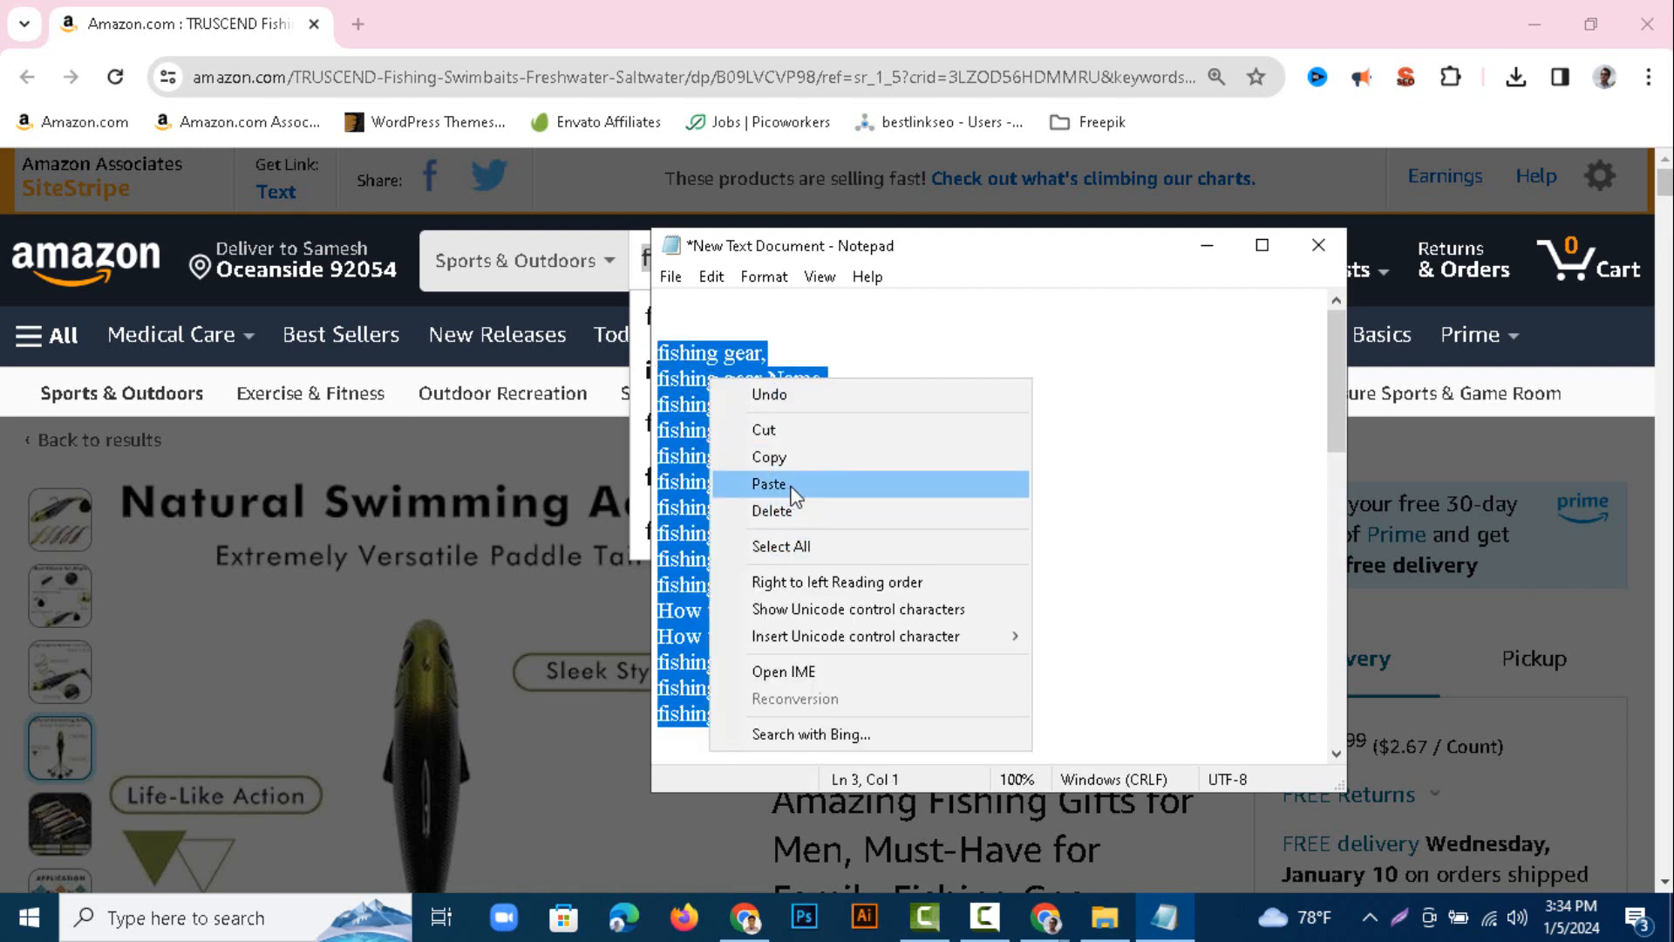
pyautogui.click(1103, 405)
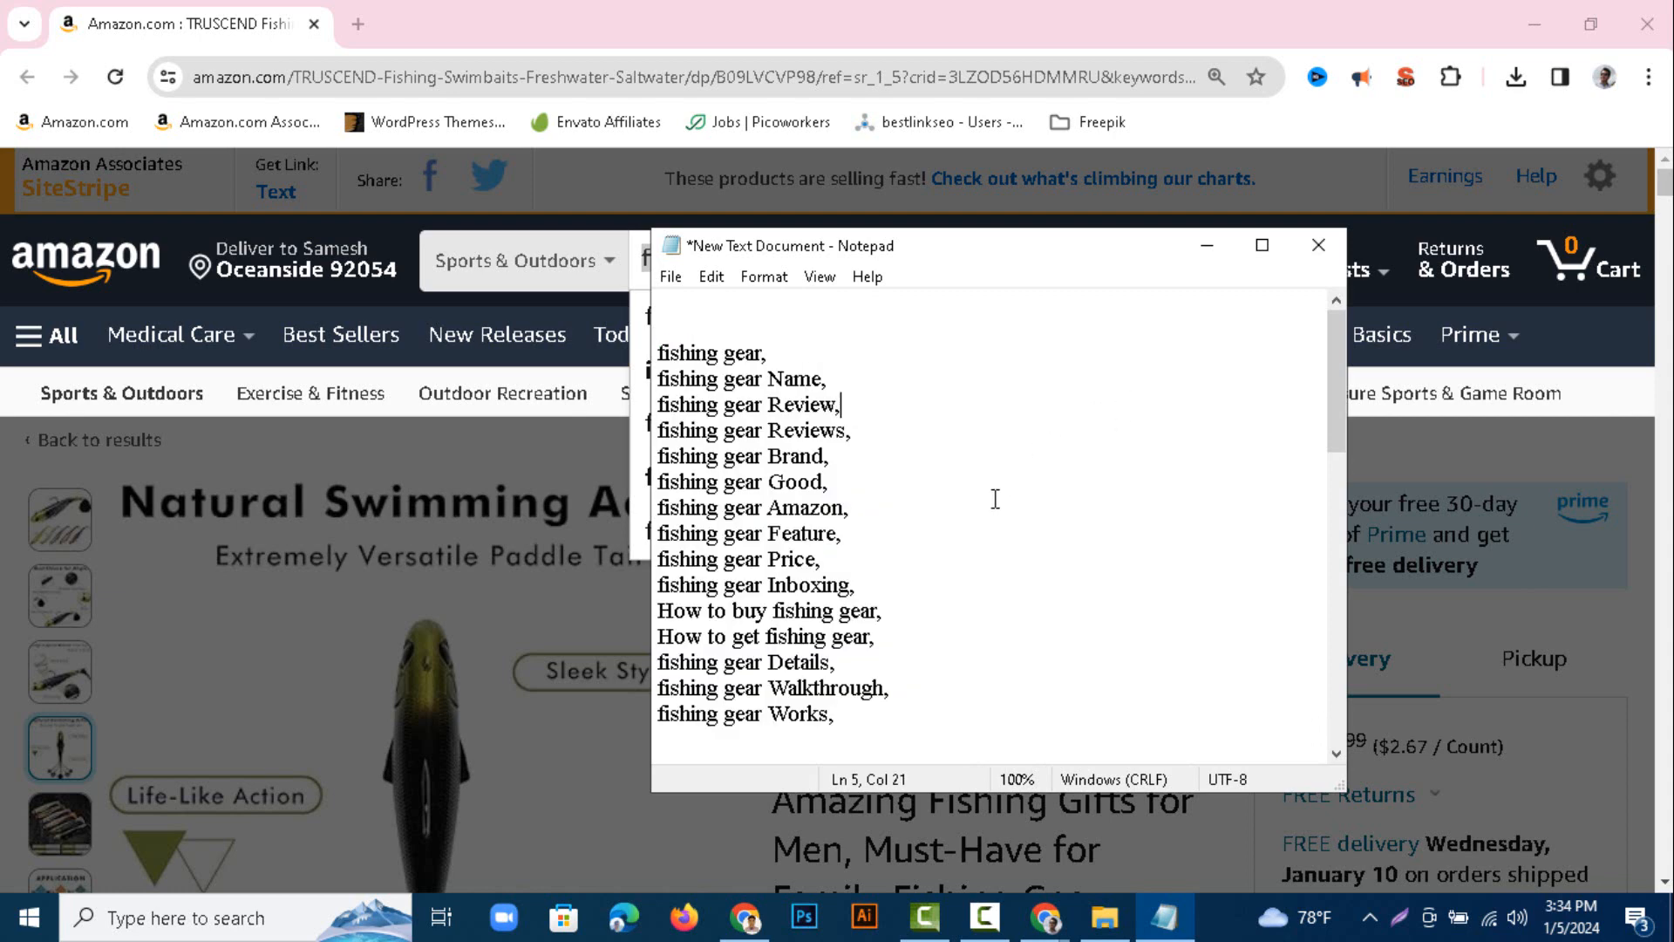
# - Remove "Name" from the second tag line, leaving "fishing gear,", and copy the whole comma-separated tag list
pyautogui.click(828, 381)
pyautogui.press('BackSpace')
pyautogui.press('BackSpace')
pyautogui.moveTo(858, 730); pyautogui.dragTo(658, 347)
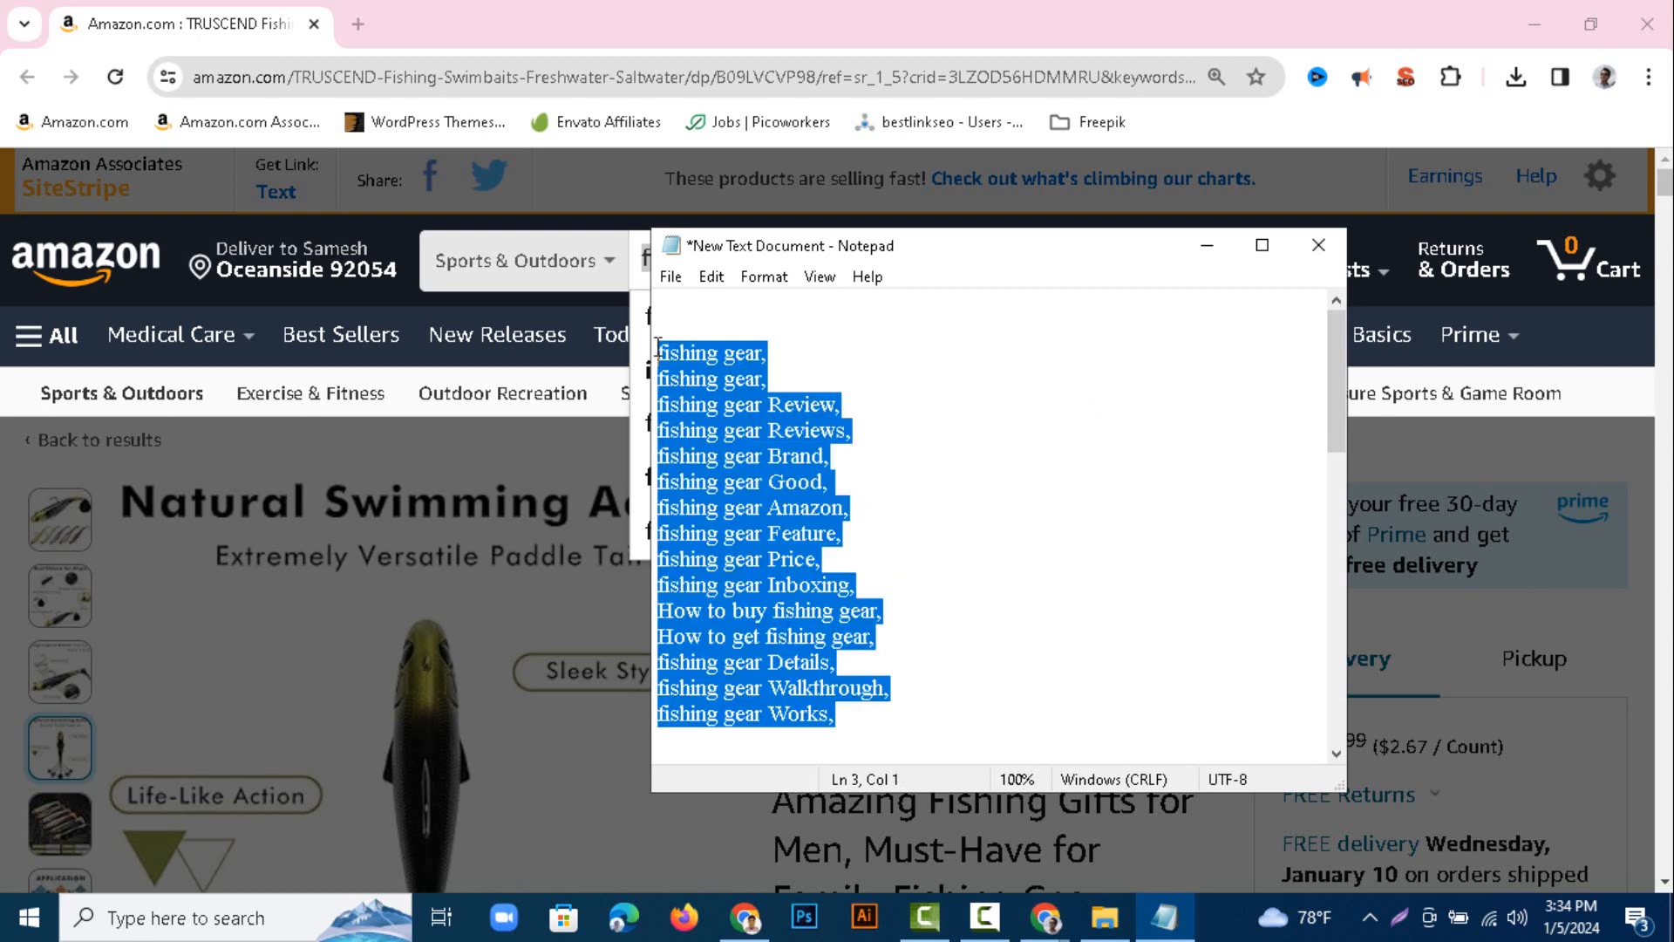
pyautogui.rightClick(720, 384)
pyautogui.click(804, 466)
# - Switch to the Blogger post editor and paste the copied fishing gear tag list as the post's labels
pyautogui.click(747, 916)
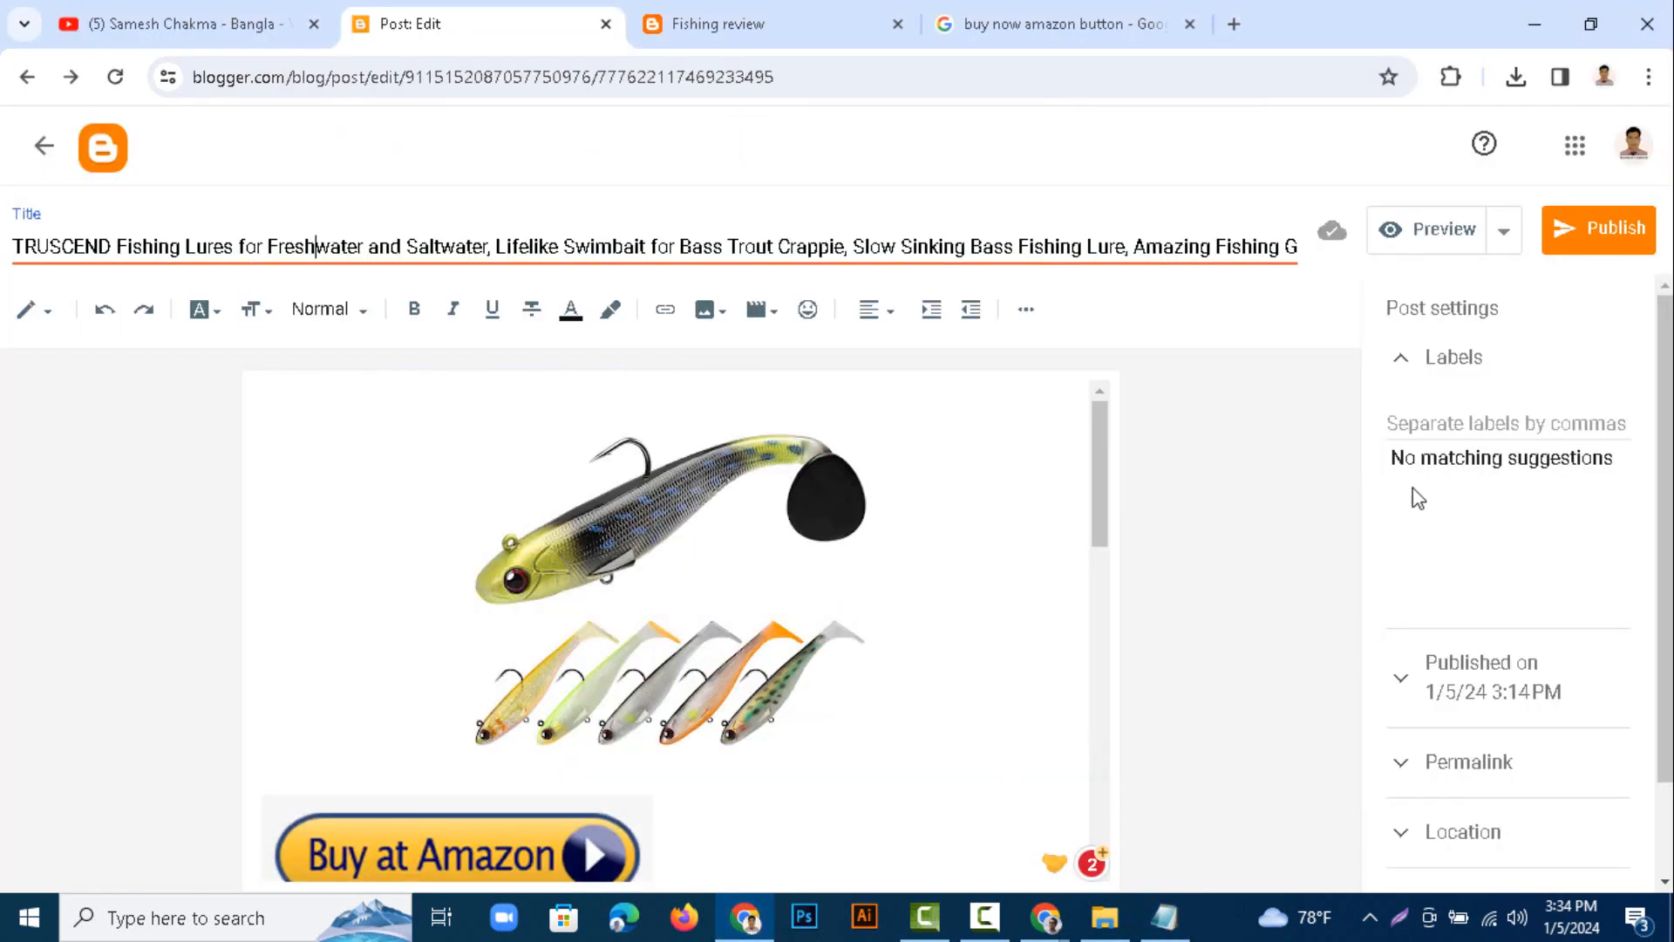
pyautogui.click(1444, 425)
pyautogui.rightClick(1442, 425)
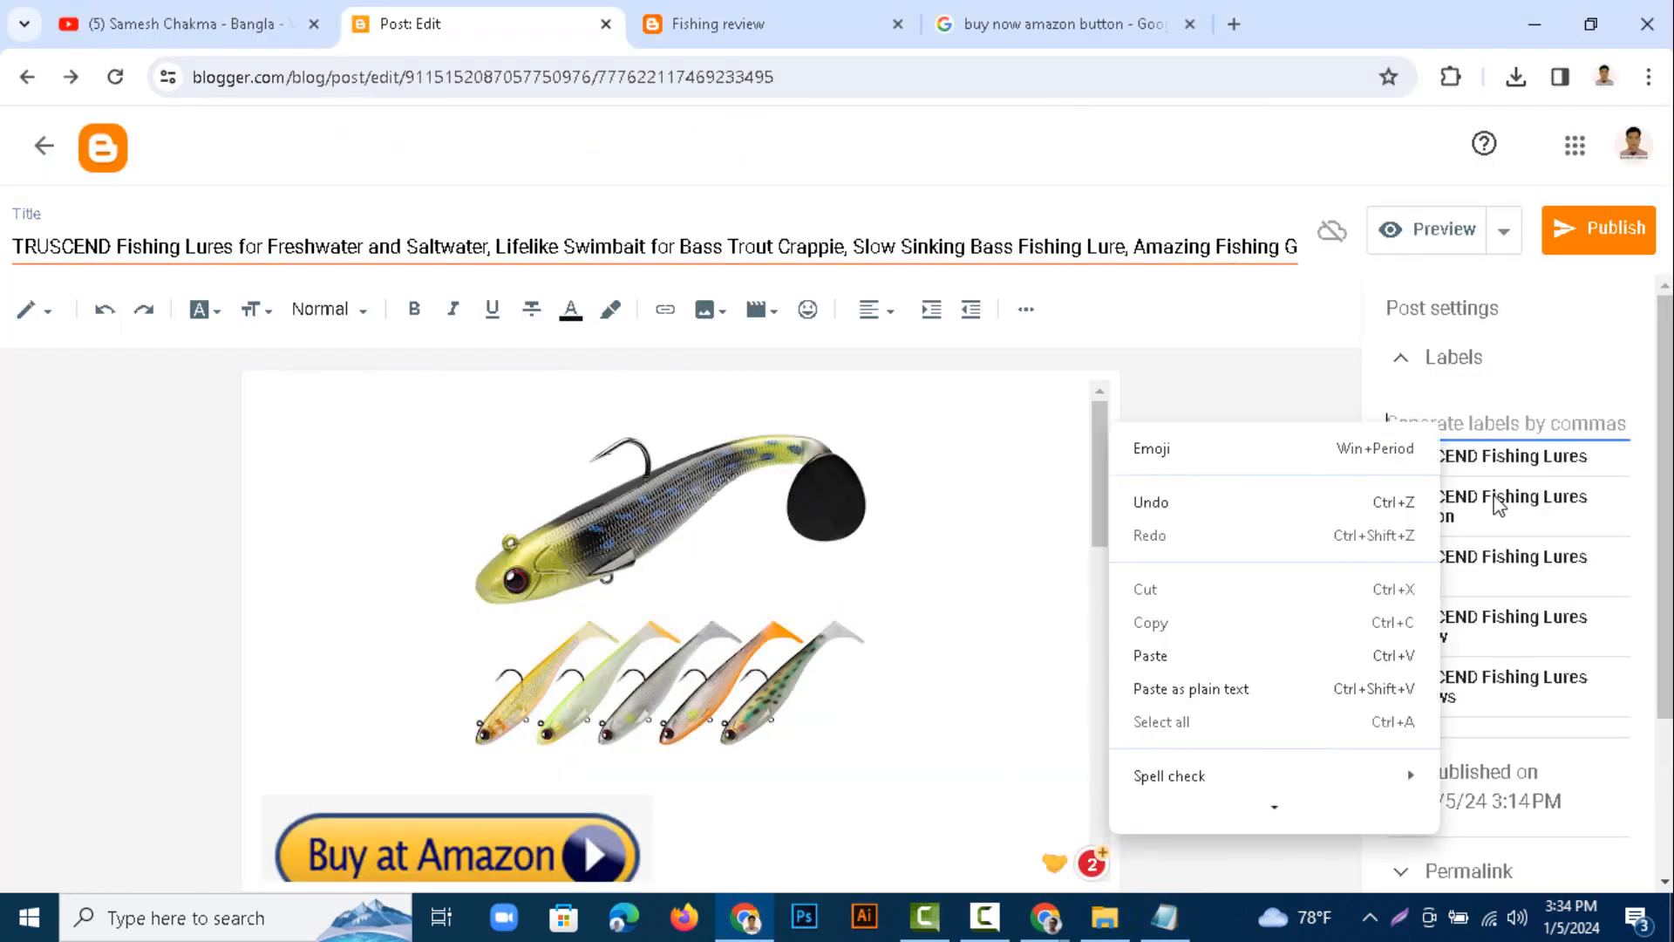
pyautogui.click(1163, 655)
pyautogui.scroll(-5, 1480, 736)
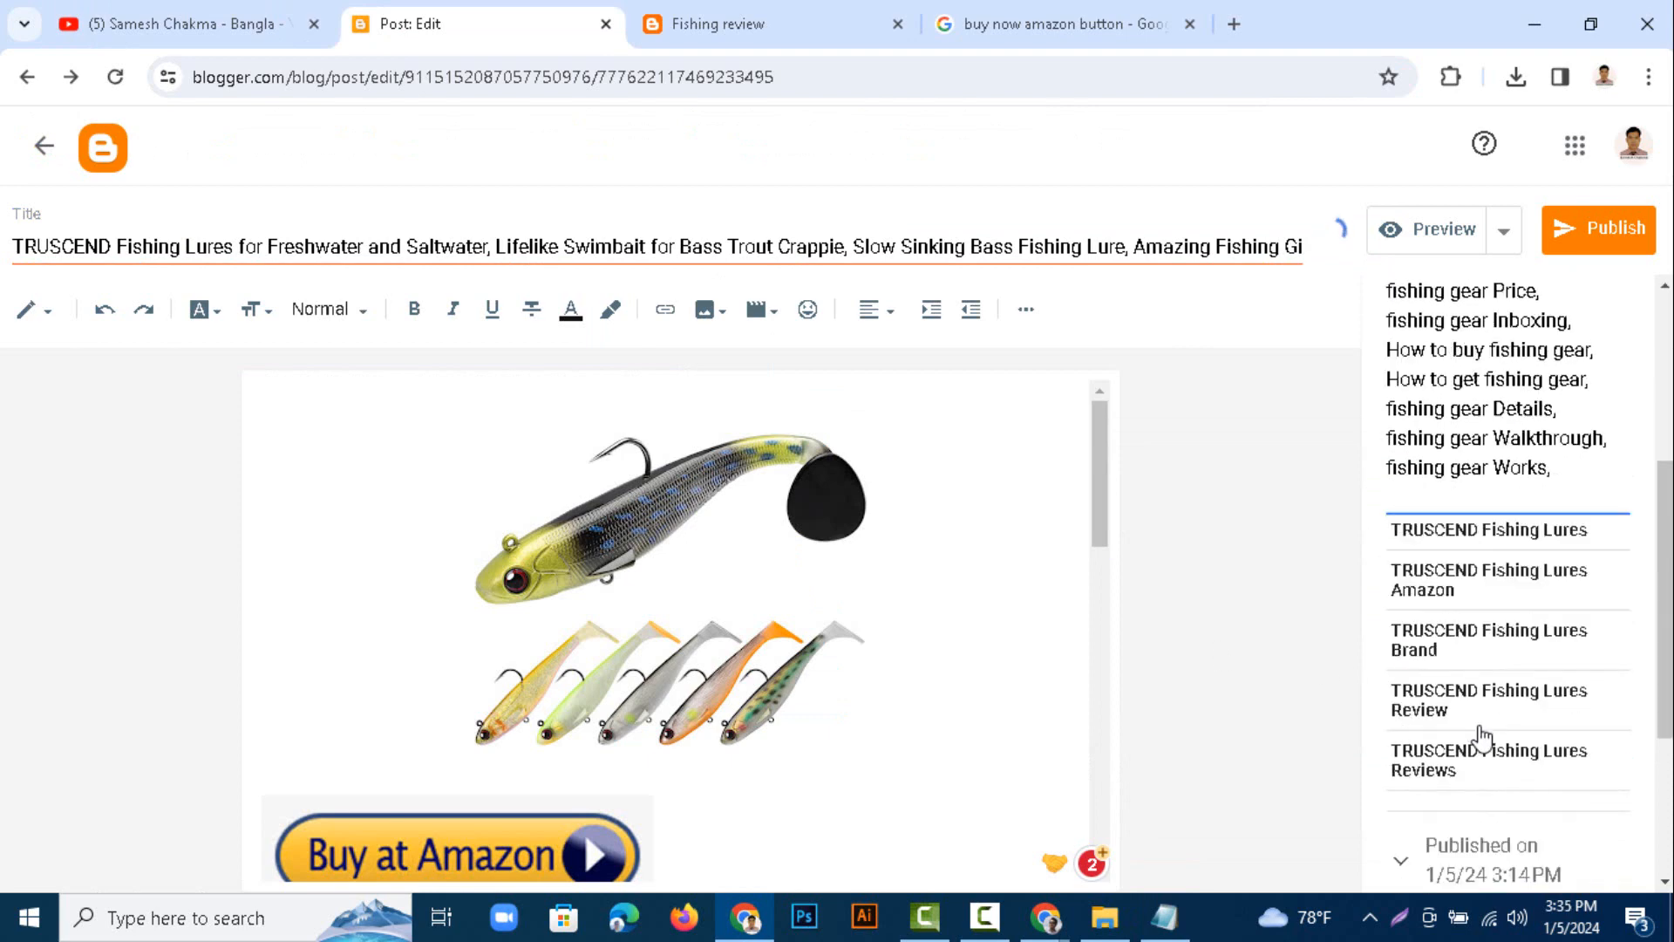
# - Open the post's location settings and search for "USA" to set the post location
pyautogui.click(1483, 734)
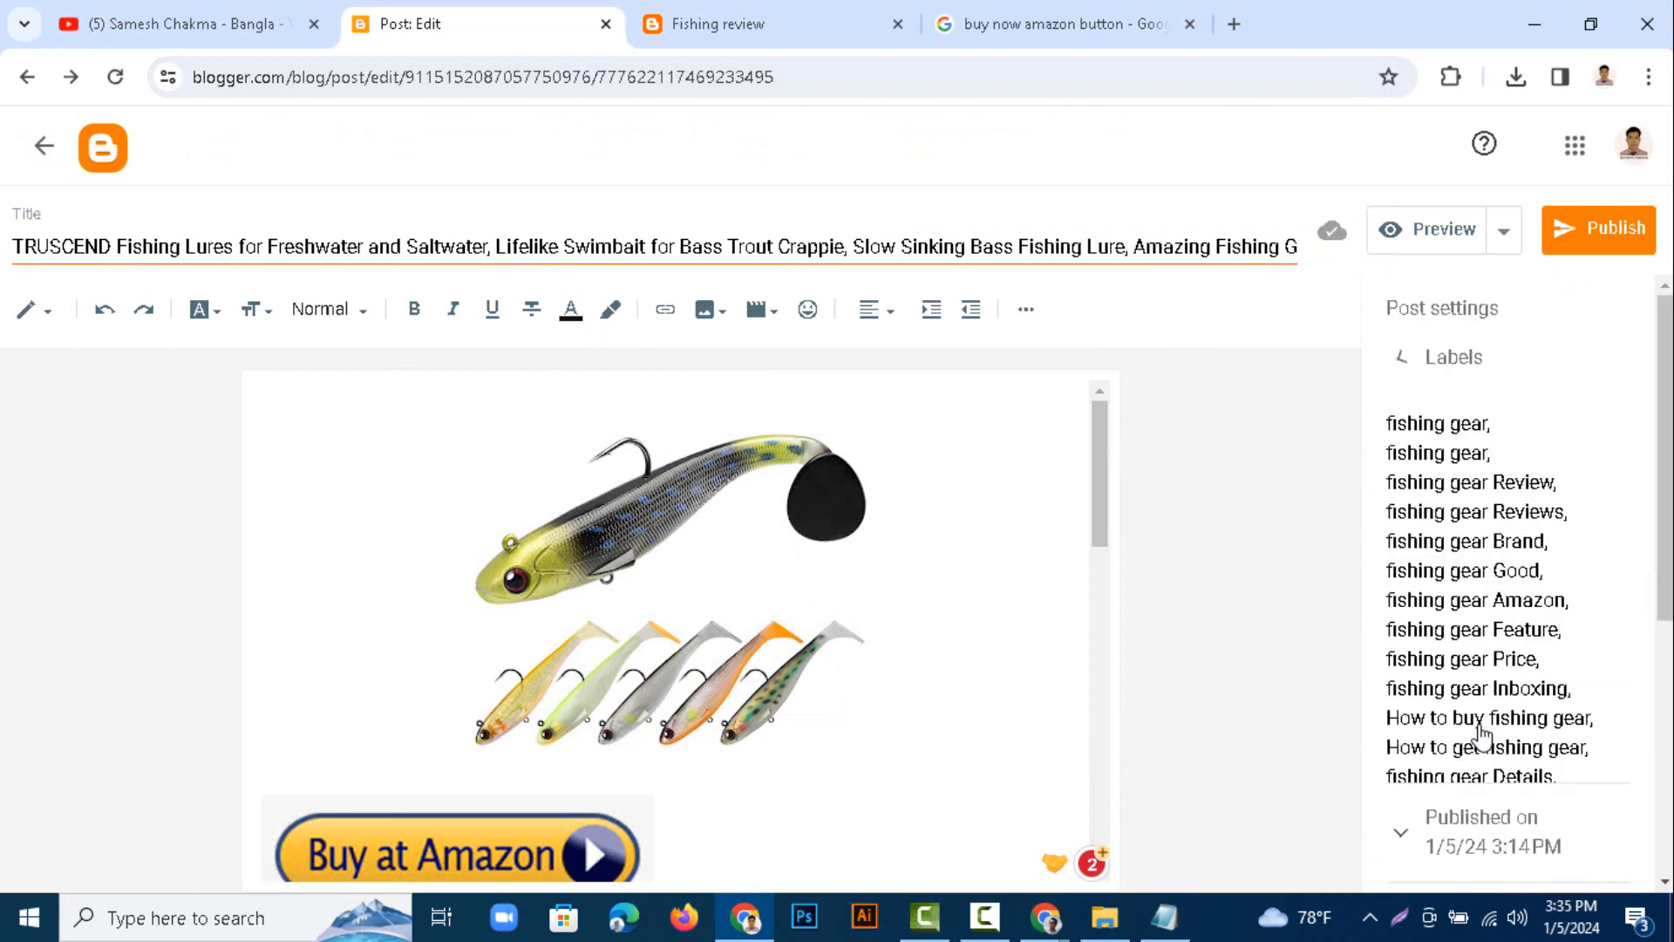
pyautogui.click(1500, 670)
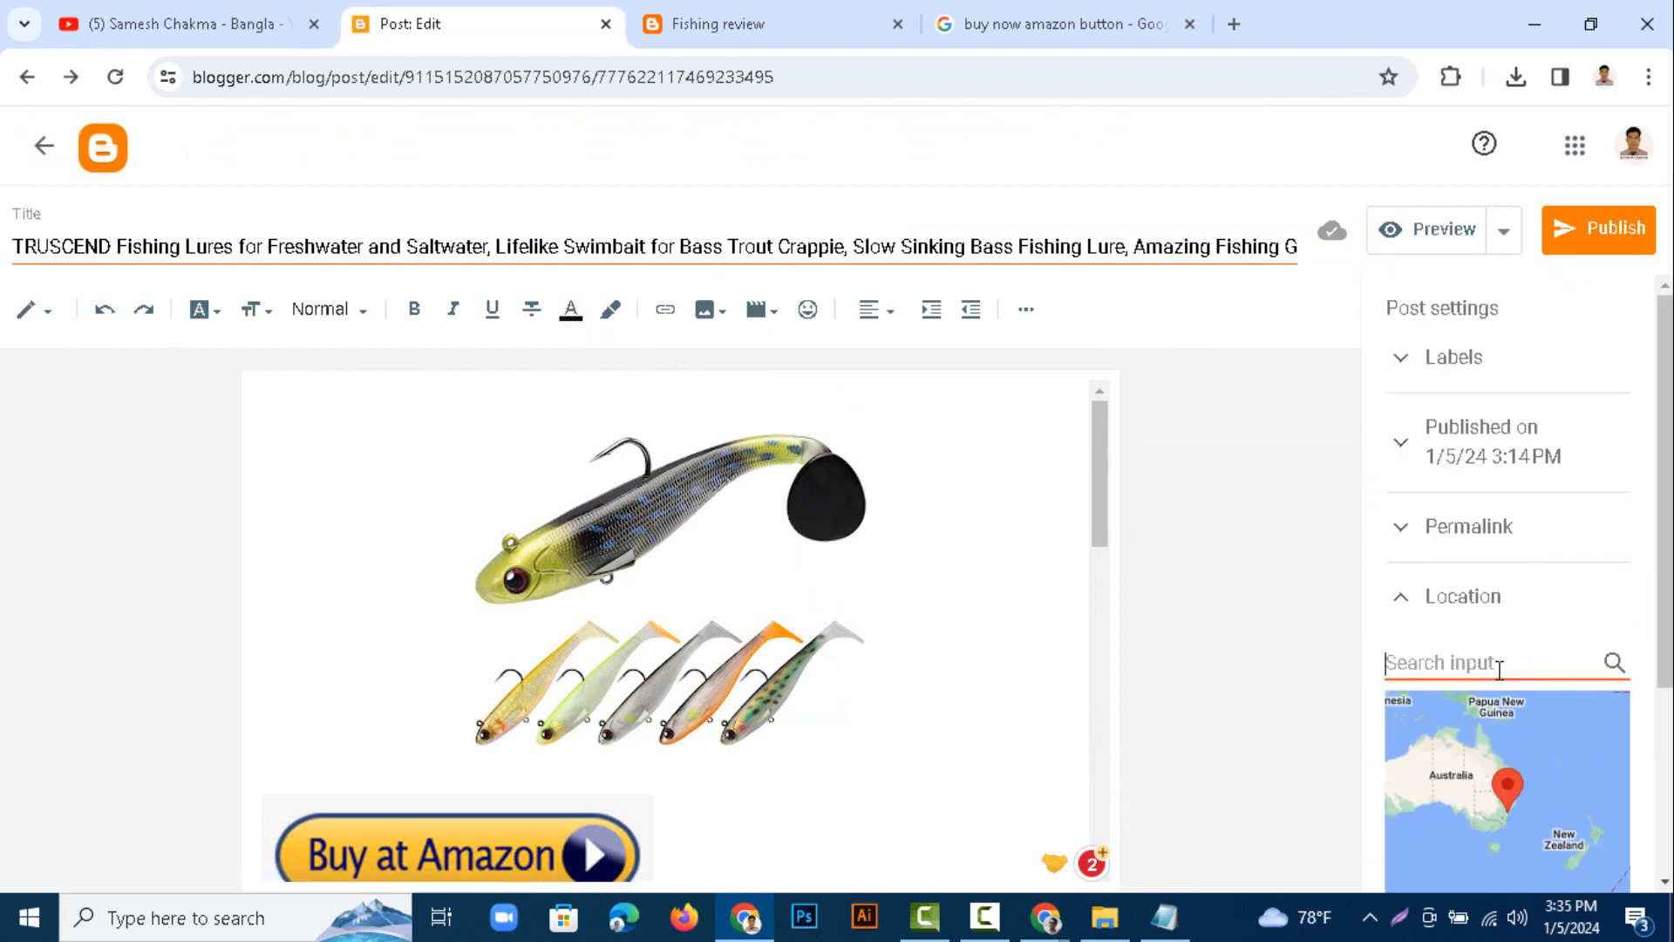
pyautogui.write('USA')
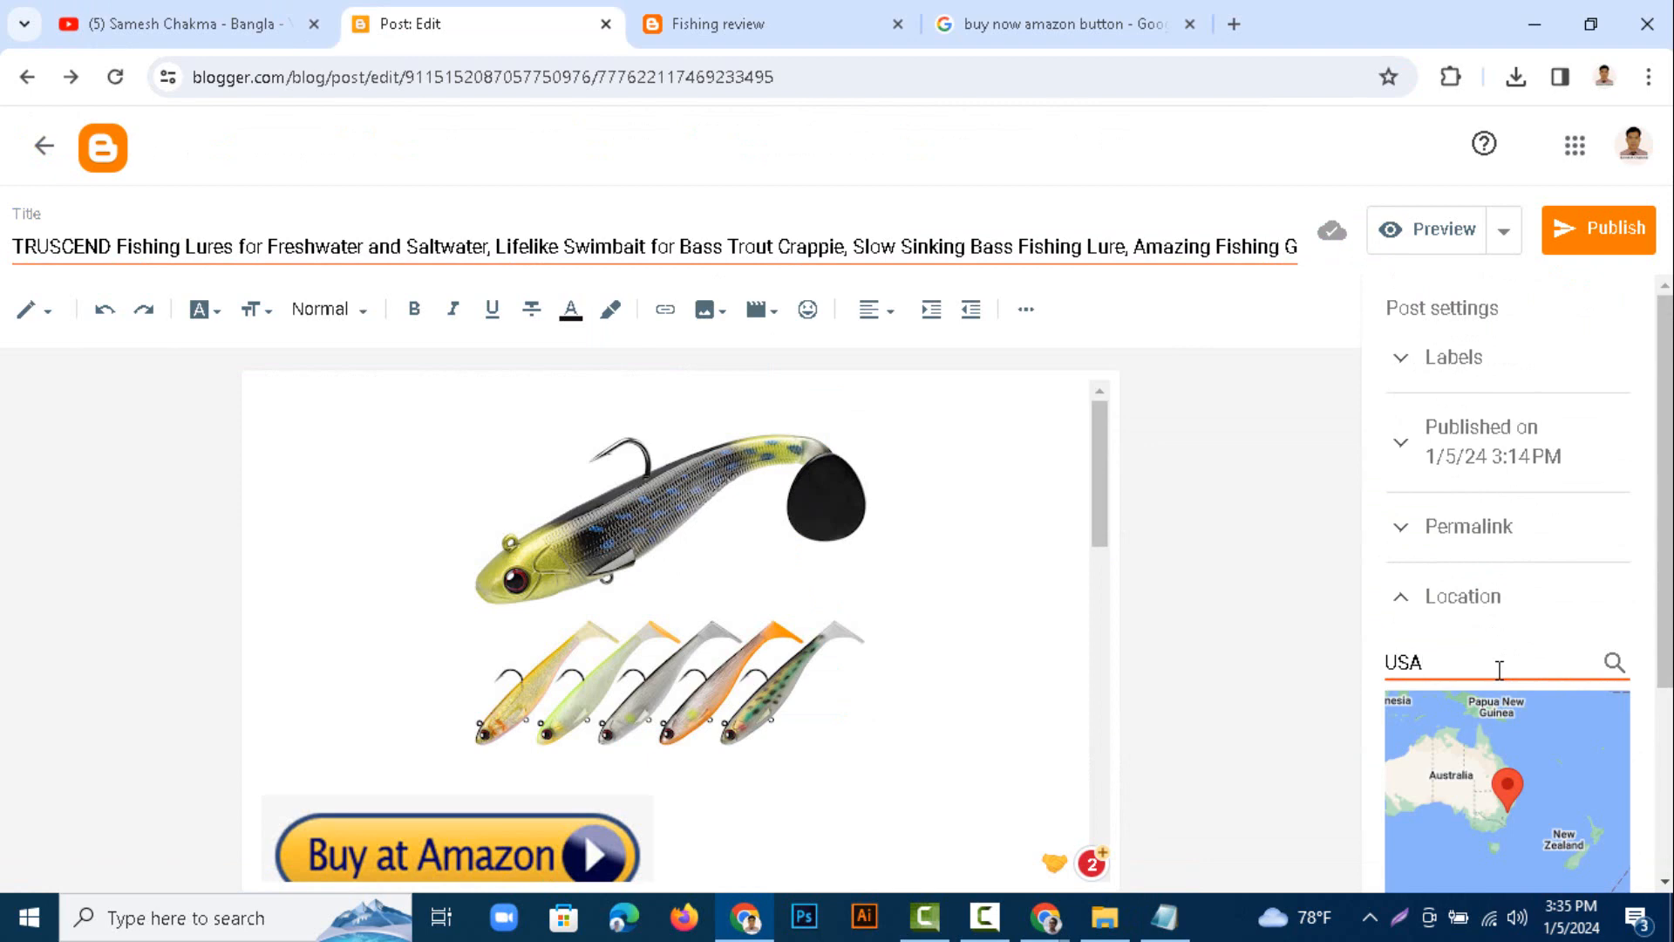
pyautogui.click(1614, 666)
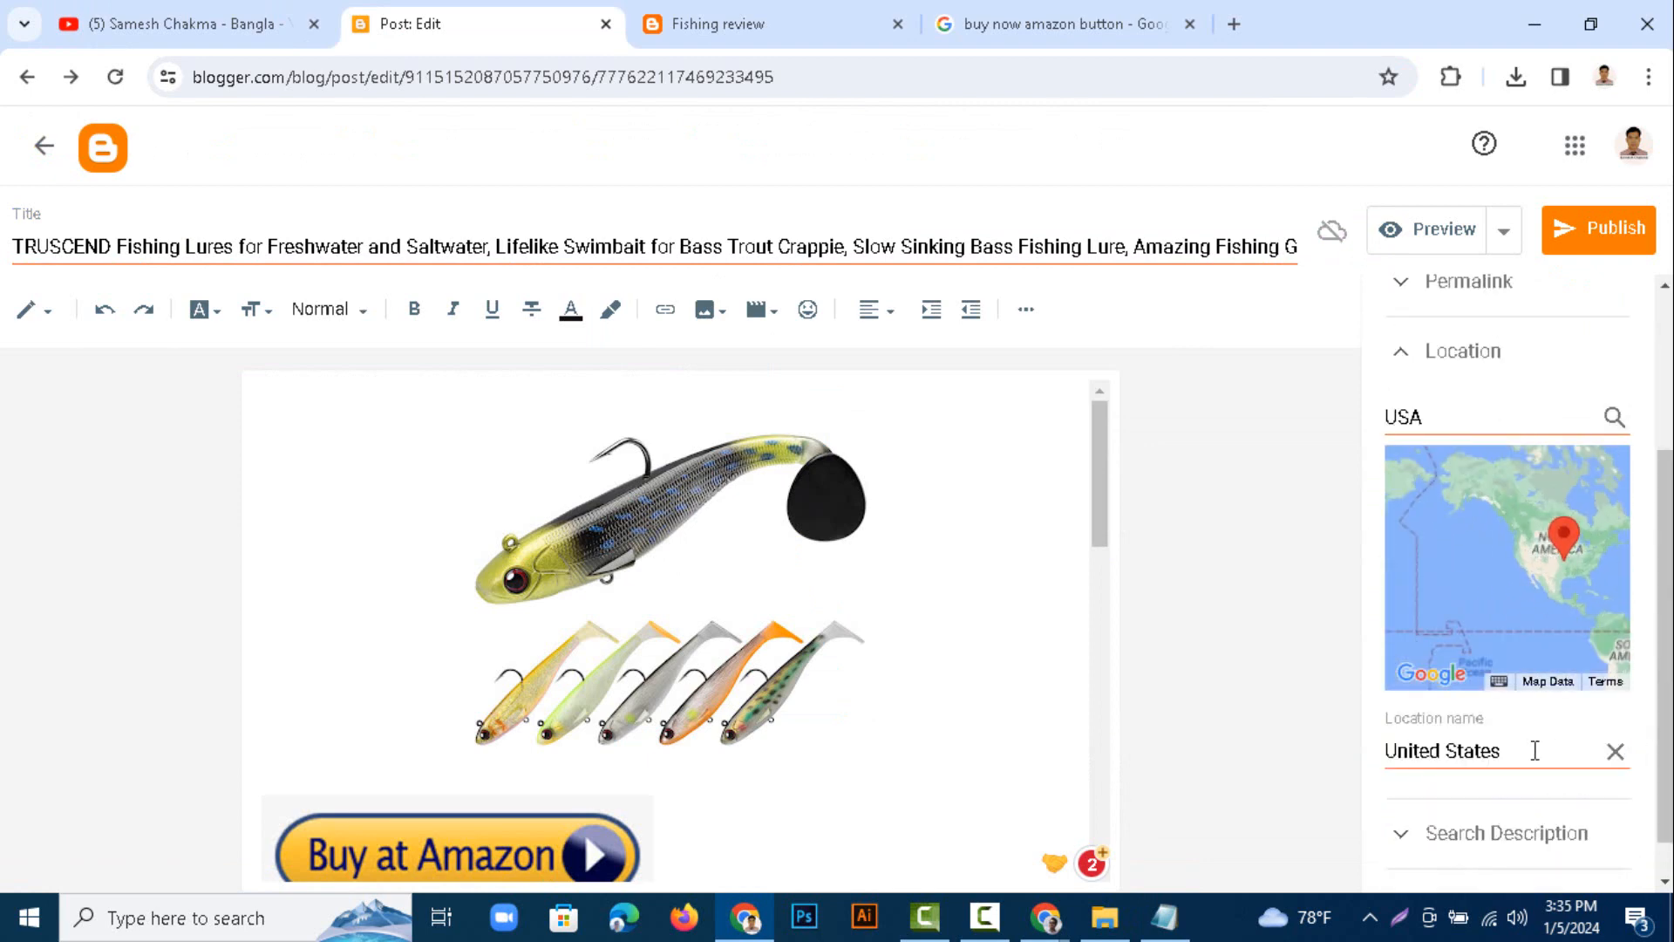
# - Copy the location name "United States", paste it over "USA" in the location search and run the search again
pyautogui.moveTo(1532, 751); pyautogui.dragTo(1409, 759)
pyautogui.rightClick(1408, 759)
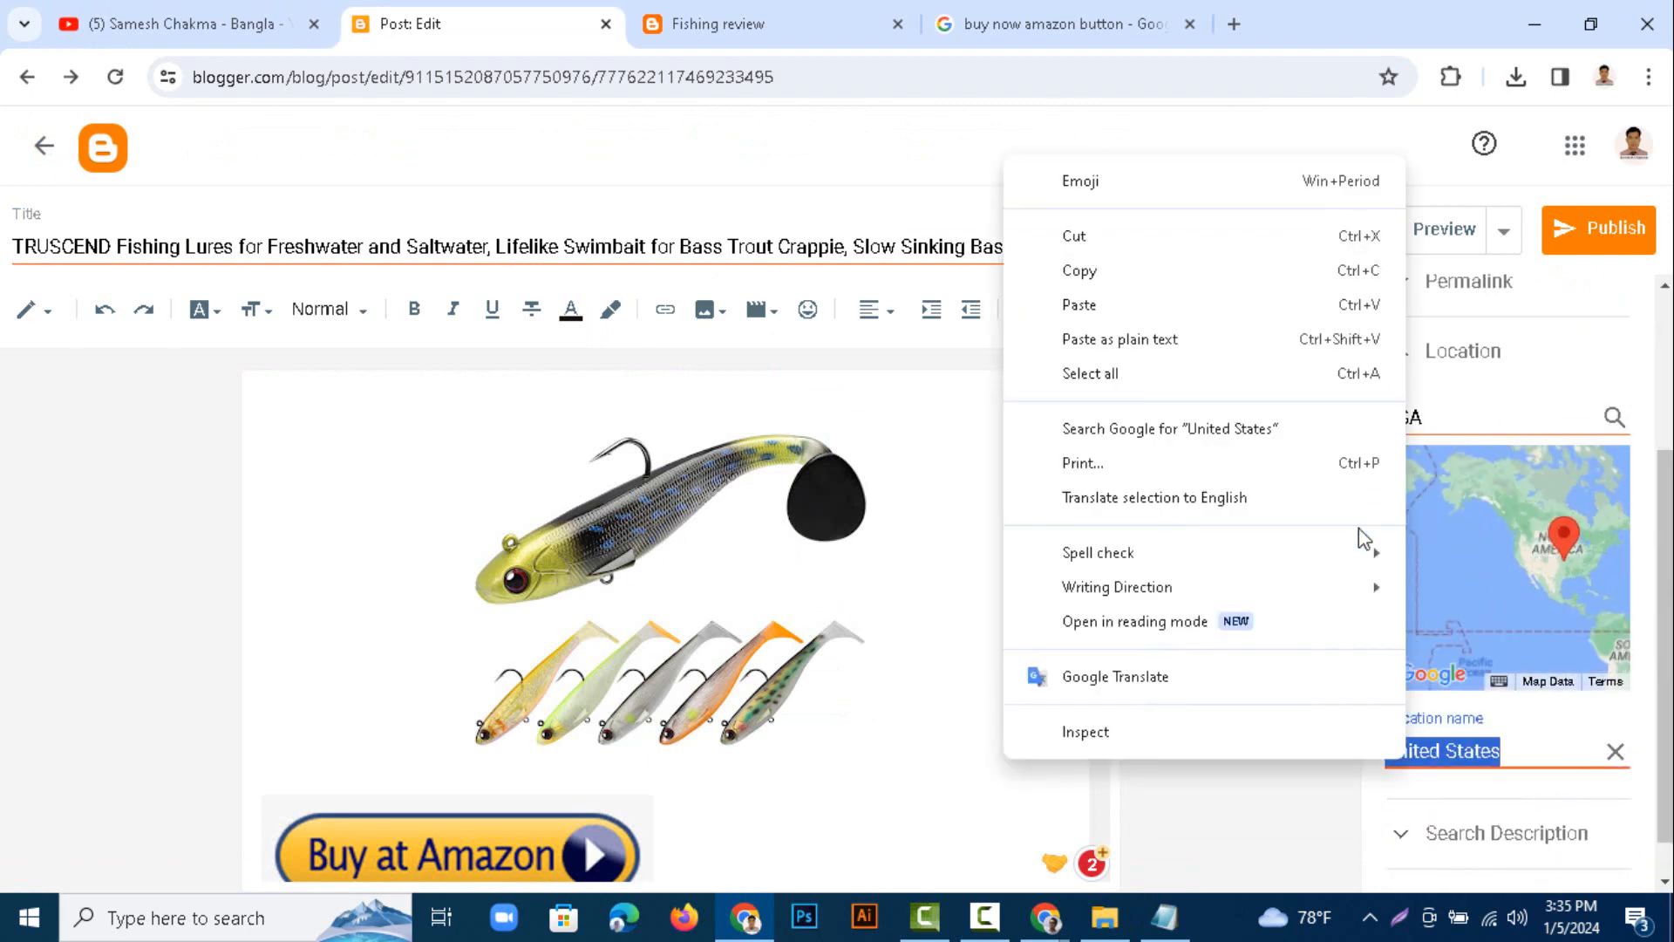
pyautogui.click(1114, 272)
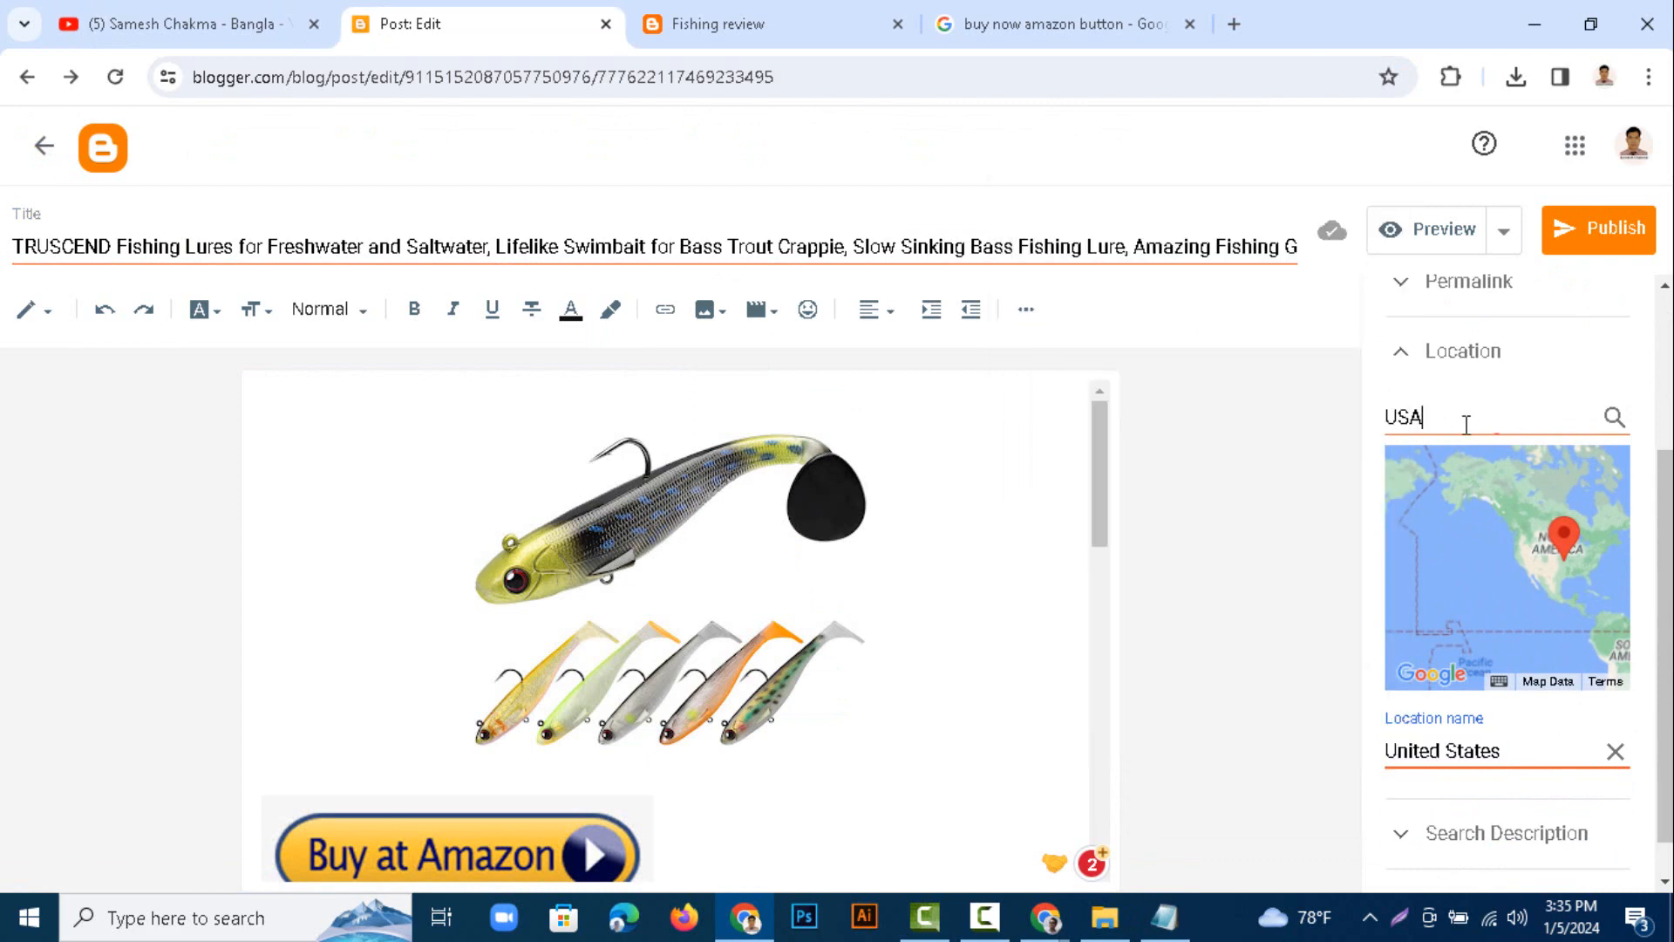
pyautogui.moveTo(1465, 422); pyautogui.dragTo(1342, 434)
pyautogui.rightClick(1404, 425)
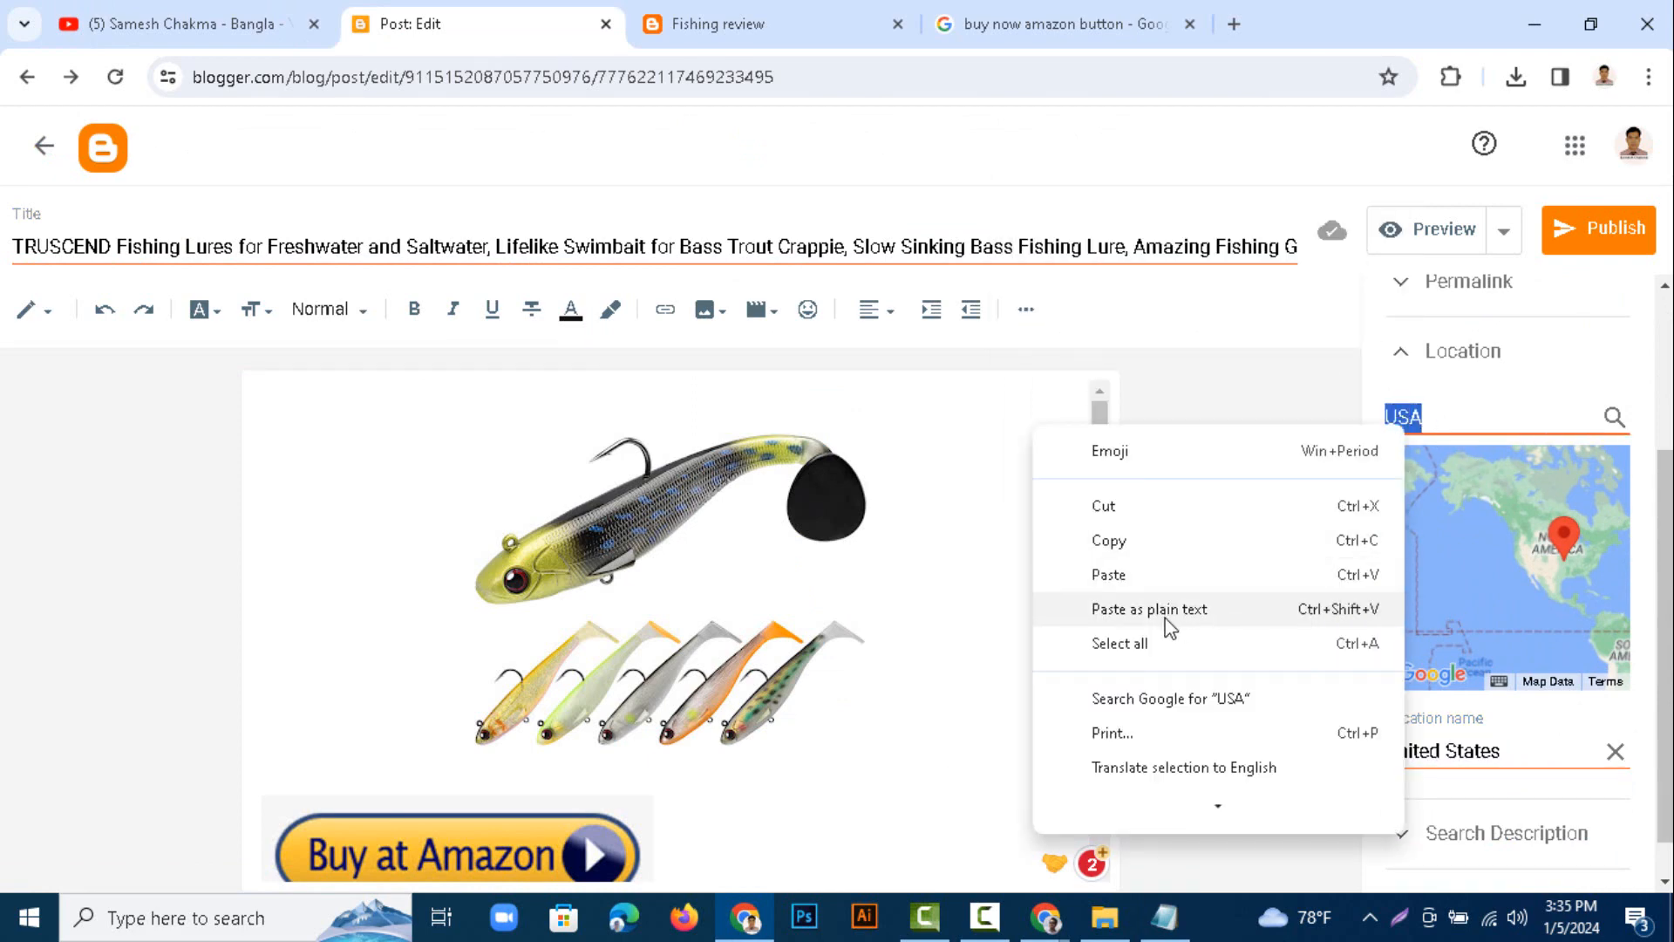
pyautogui.click(1126, 577)
pyautogui.scroll(-1, 1427, 752)
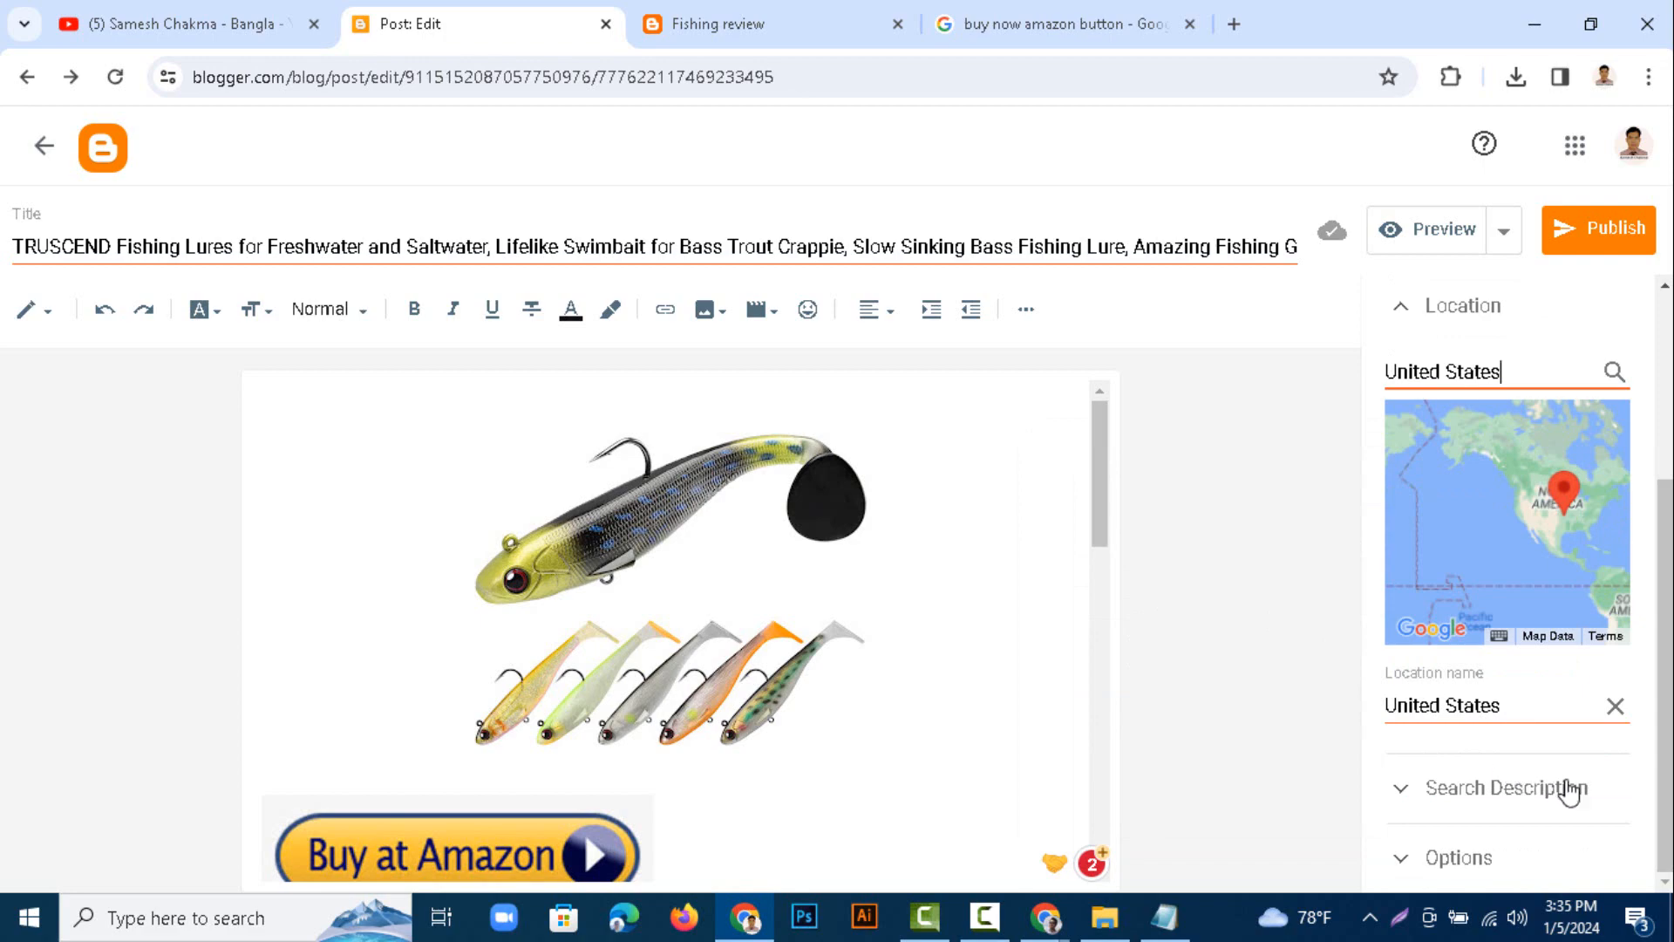
pyautogui.click(1623, 373)
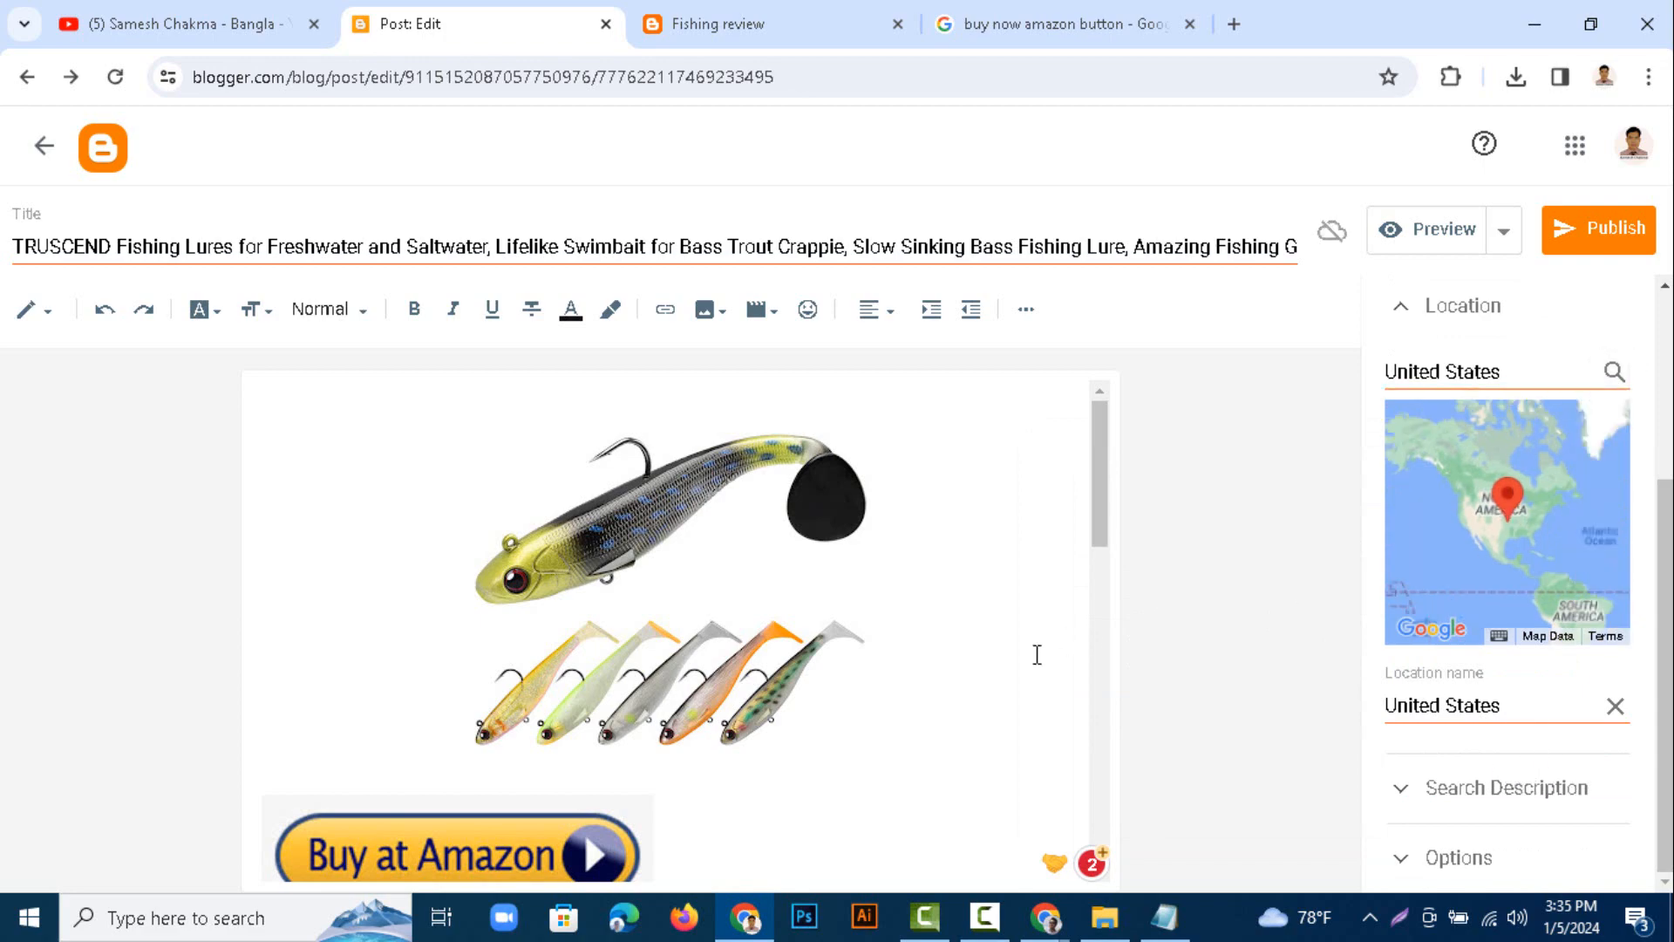
pyautogui.scroll(-10, 811, 704)
pyautogui.scroll(-5, 813, 707)
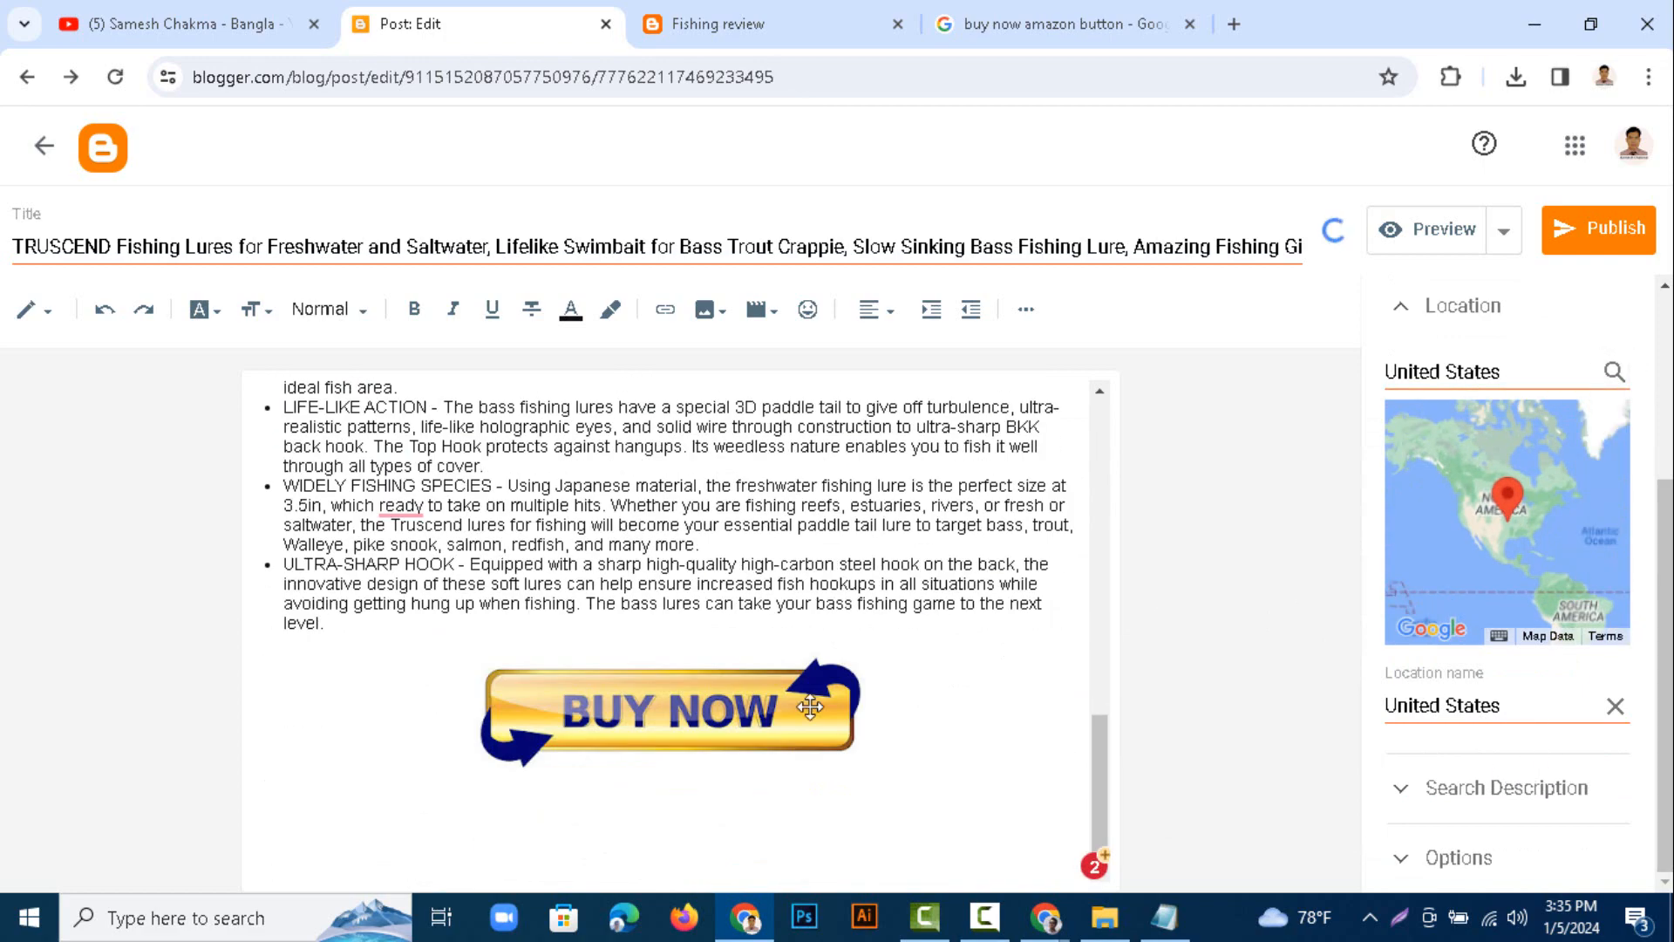
pyautogui.scroll(7, 813, 706)
pyautogui.scroll(-3, 813, 707)
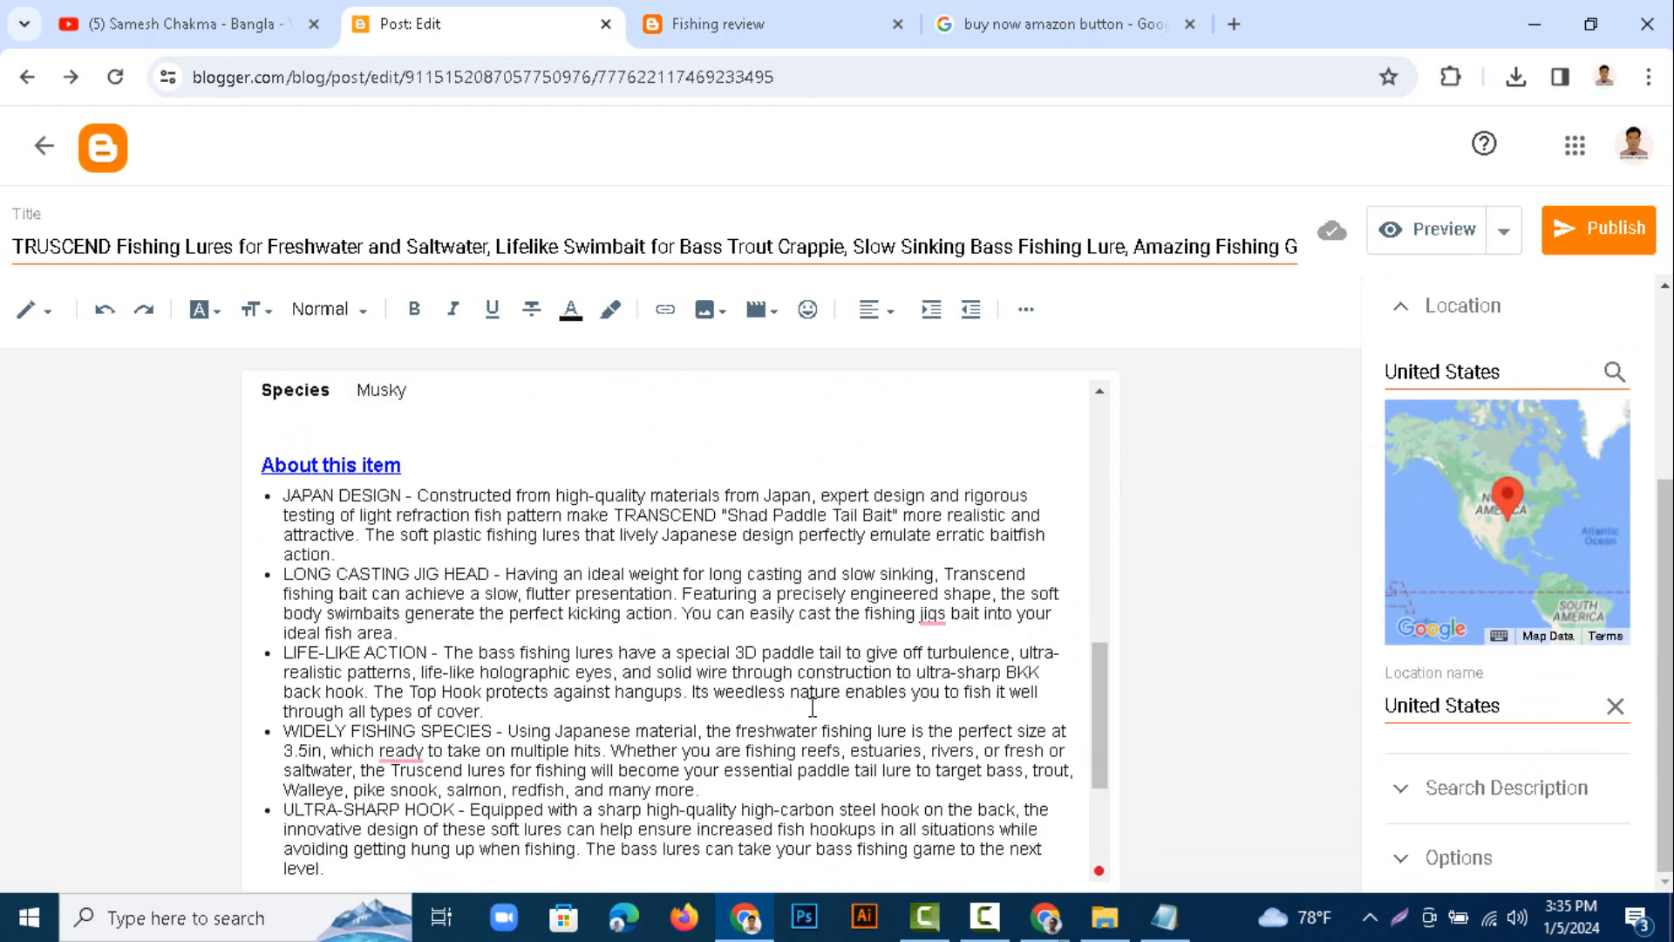
# - Publish the finished TRUSCEND fishing lures post to the Fishing review blog
pyautogui.click(1598, 251)
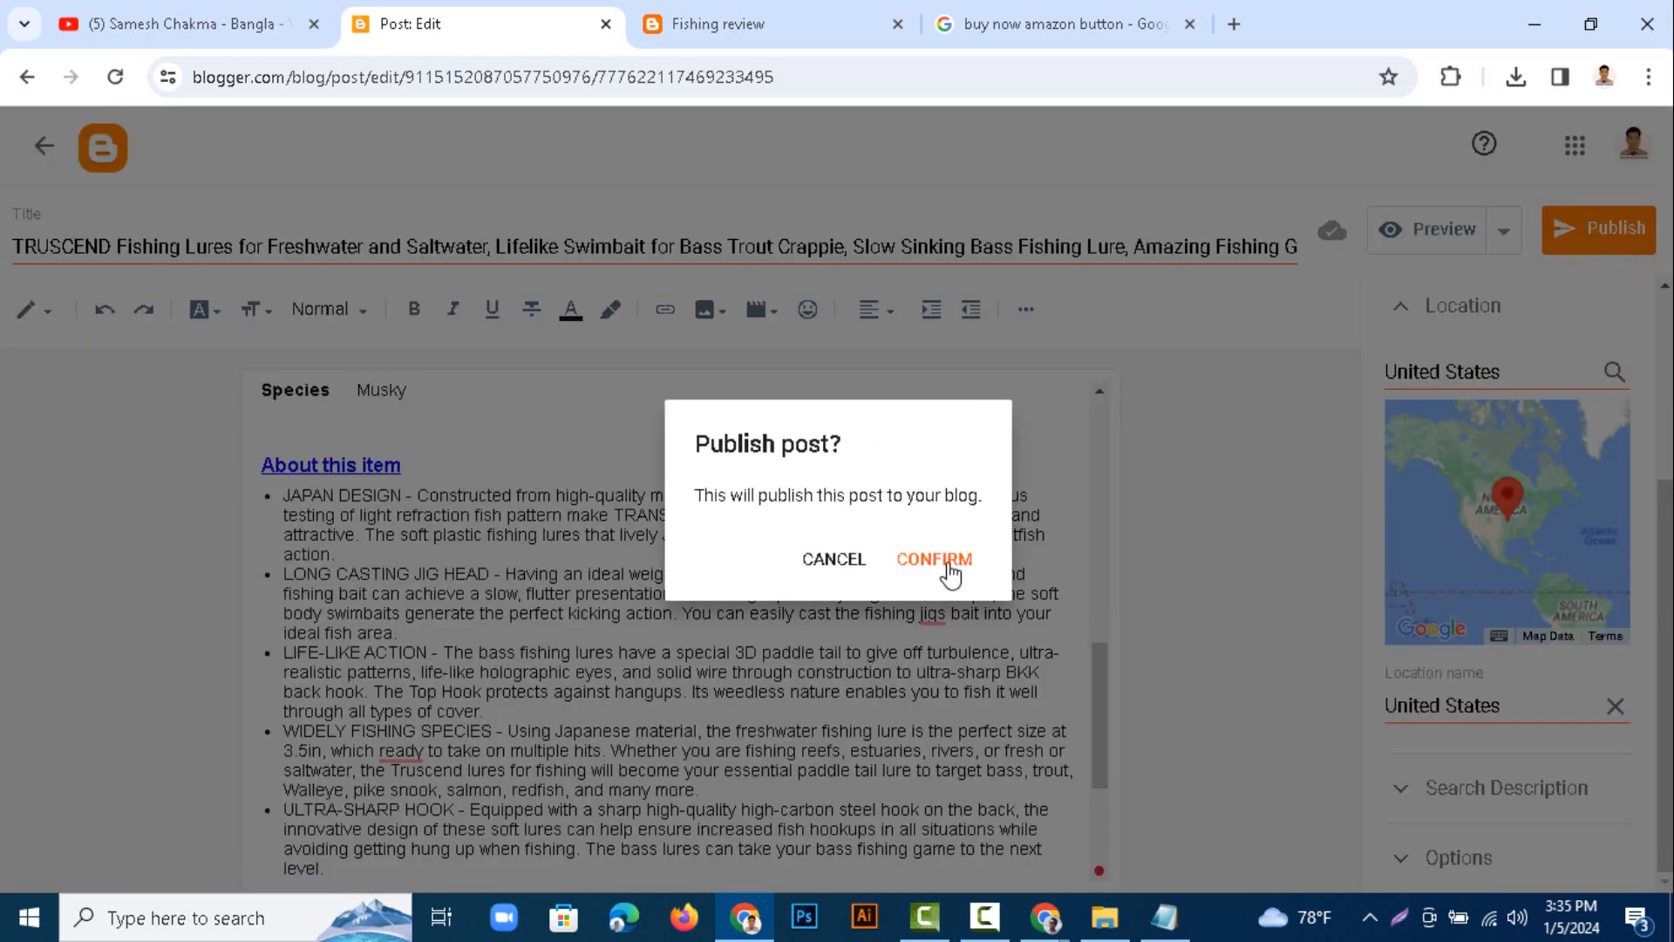
pyautogui.click(934, 559)
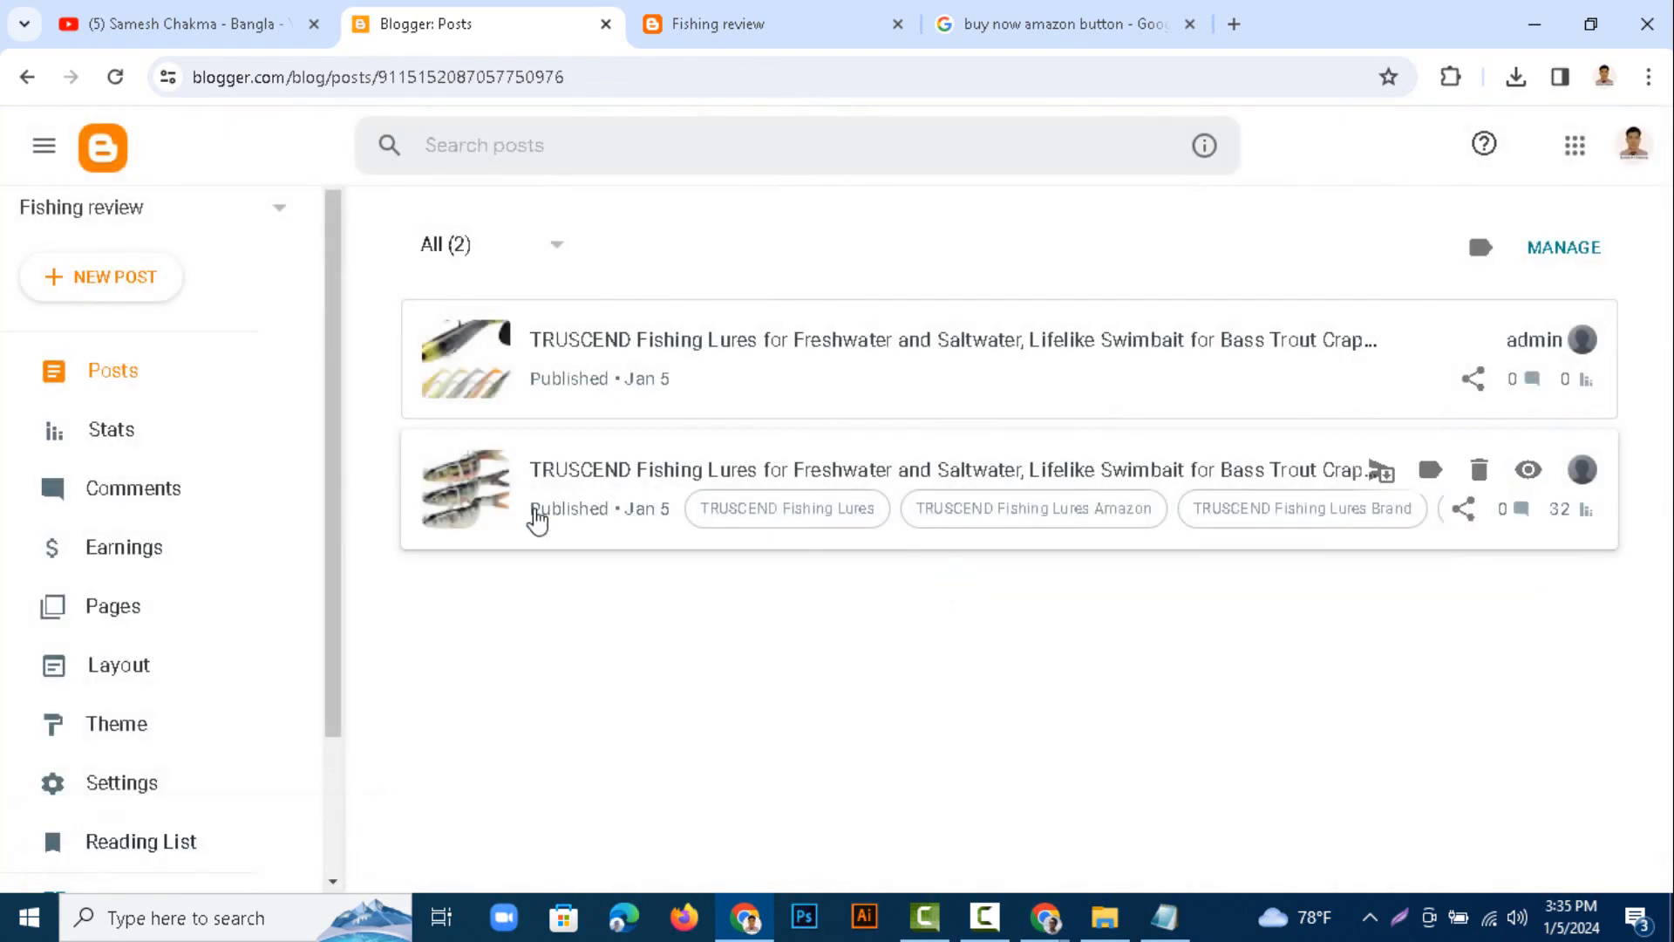
# - Open the live Fishing review blog and close the "buy now amazon button" Google search page
pyautogui.scroll(-3, 232, 636)
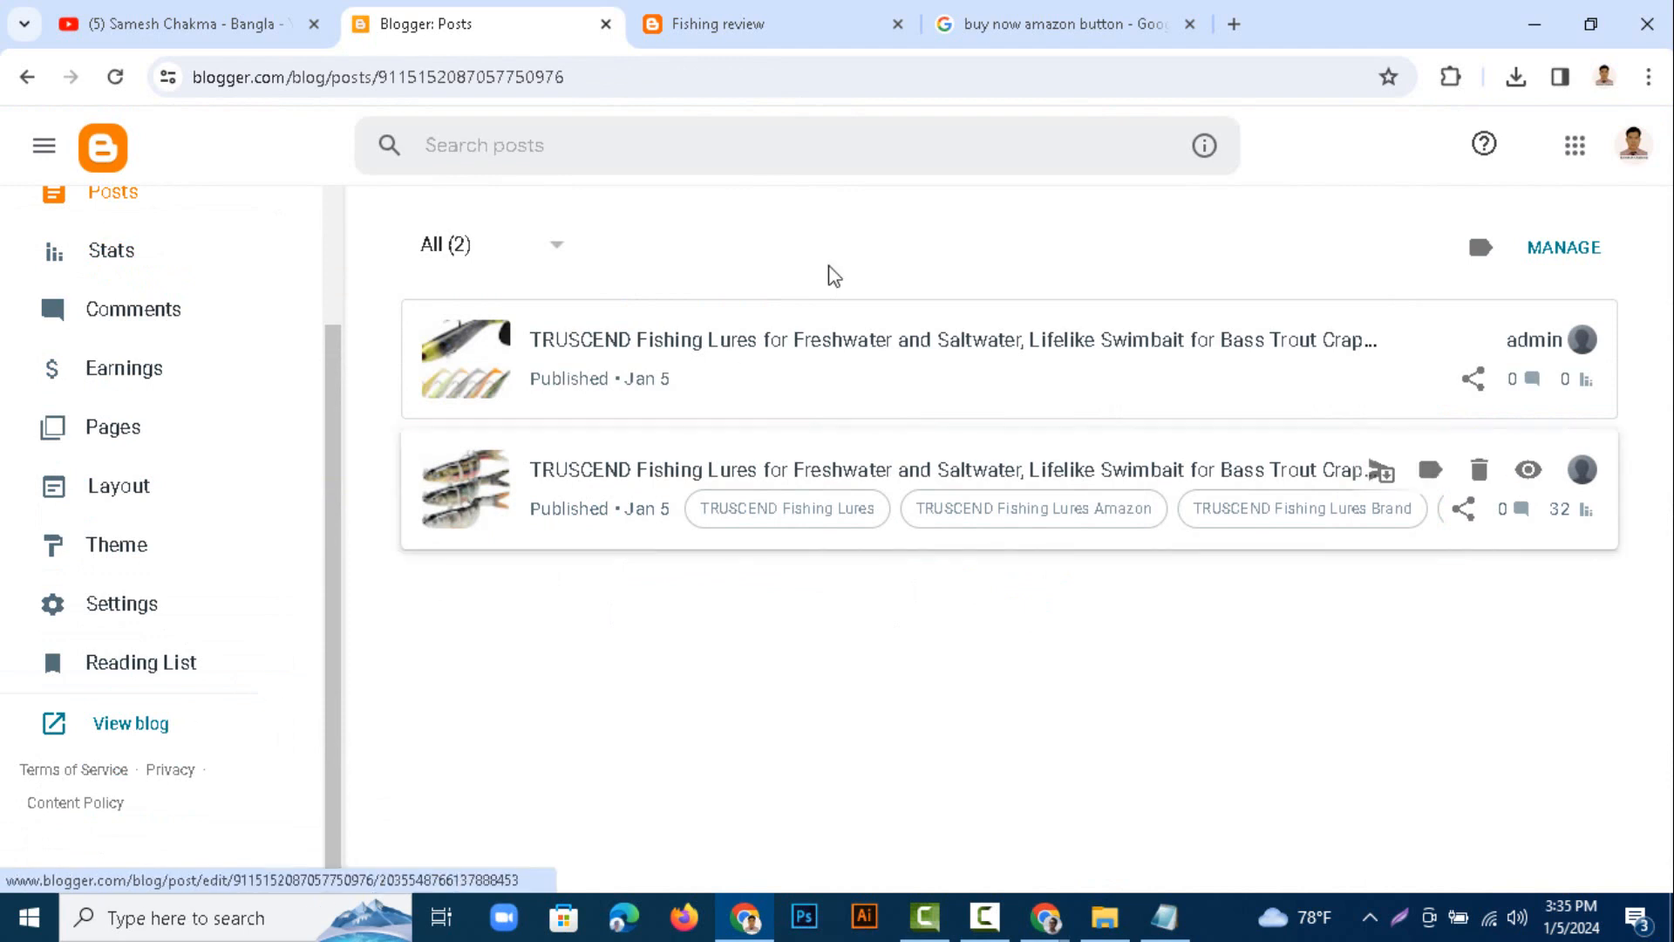
pyautogui.click(114, 729)
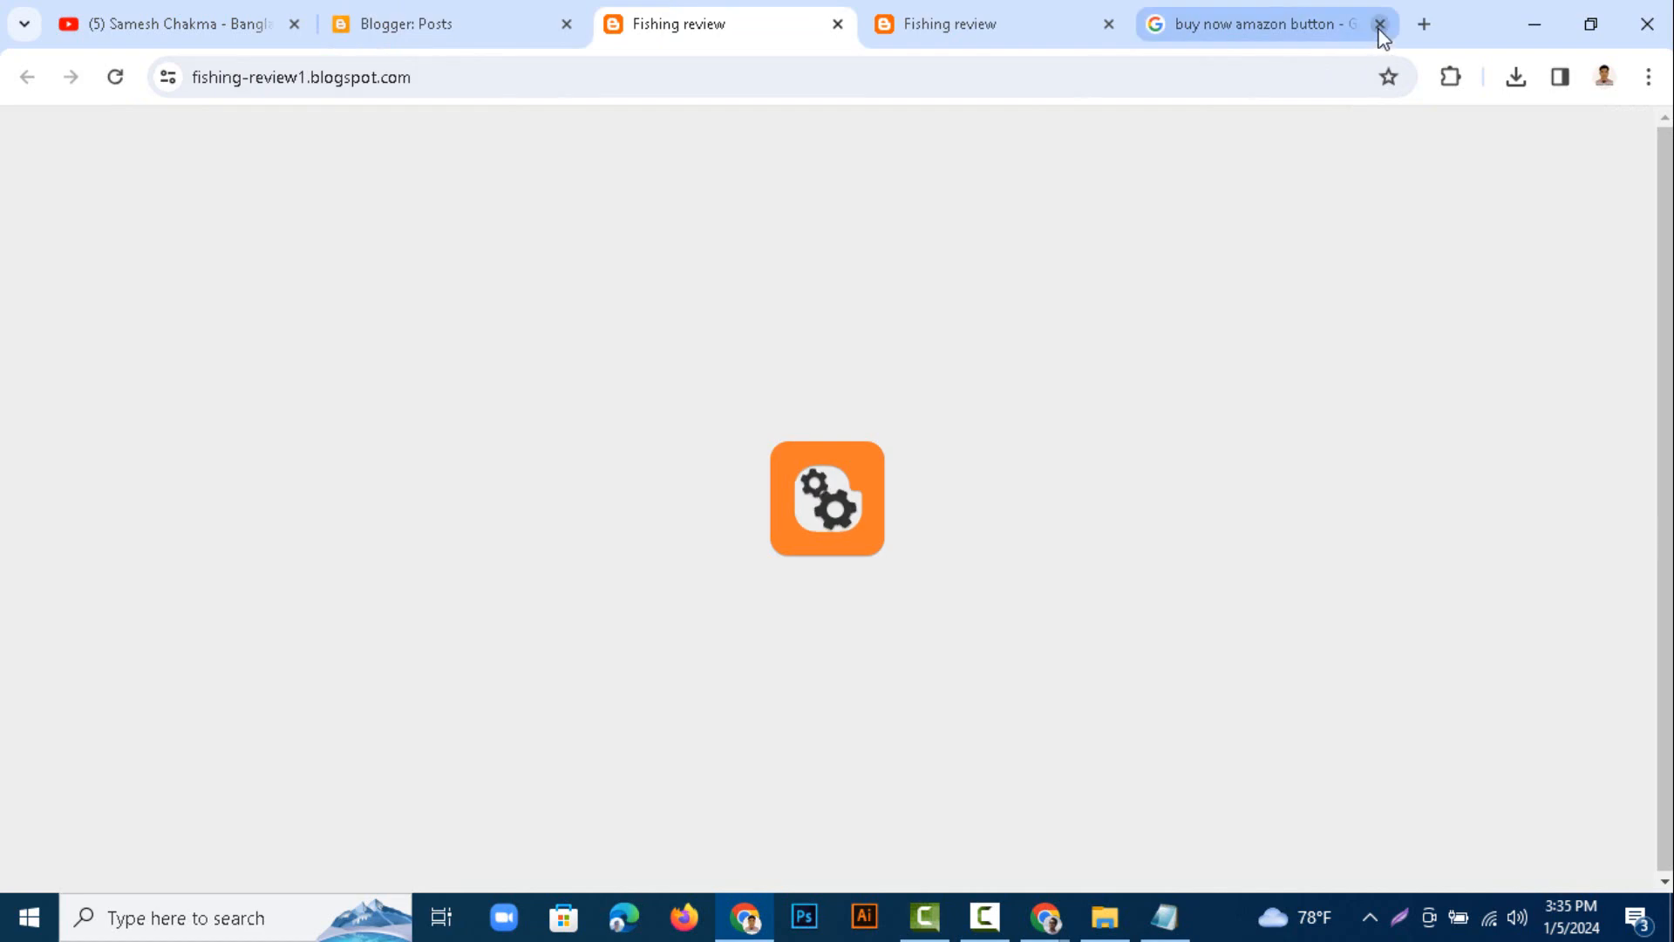
pyautogui.click(1379, 26)
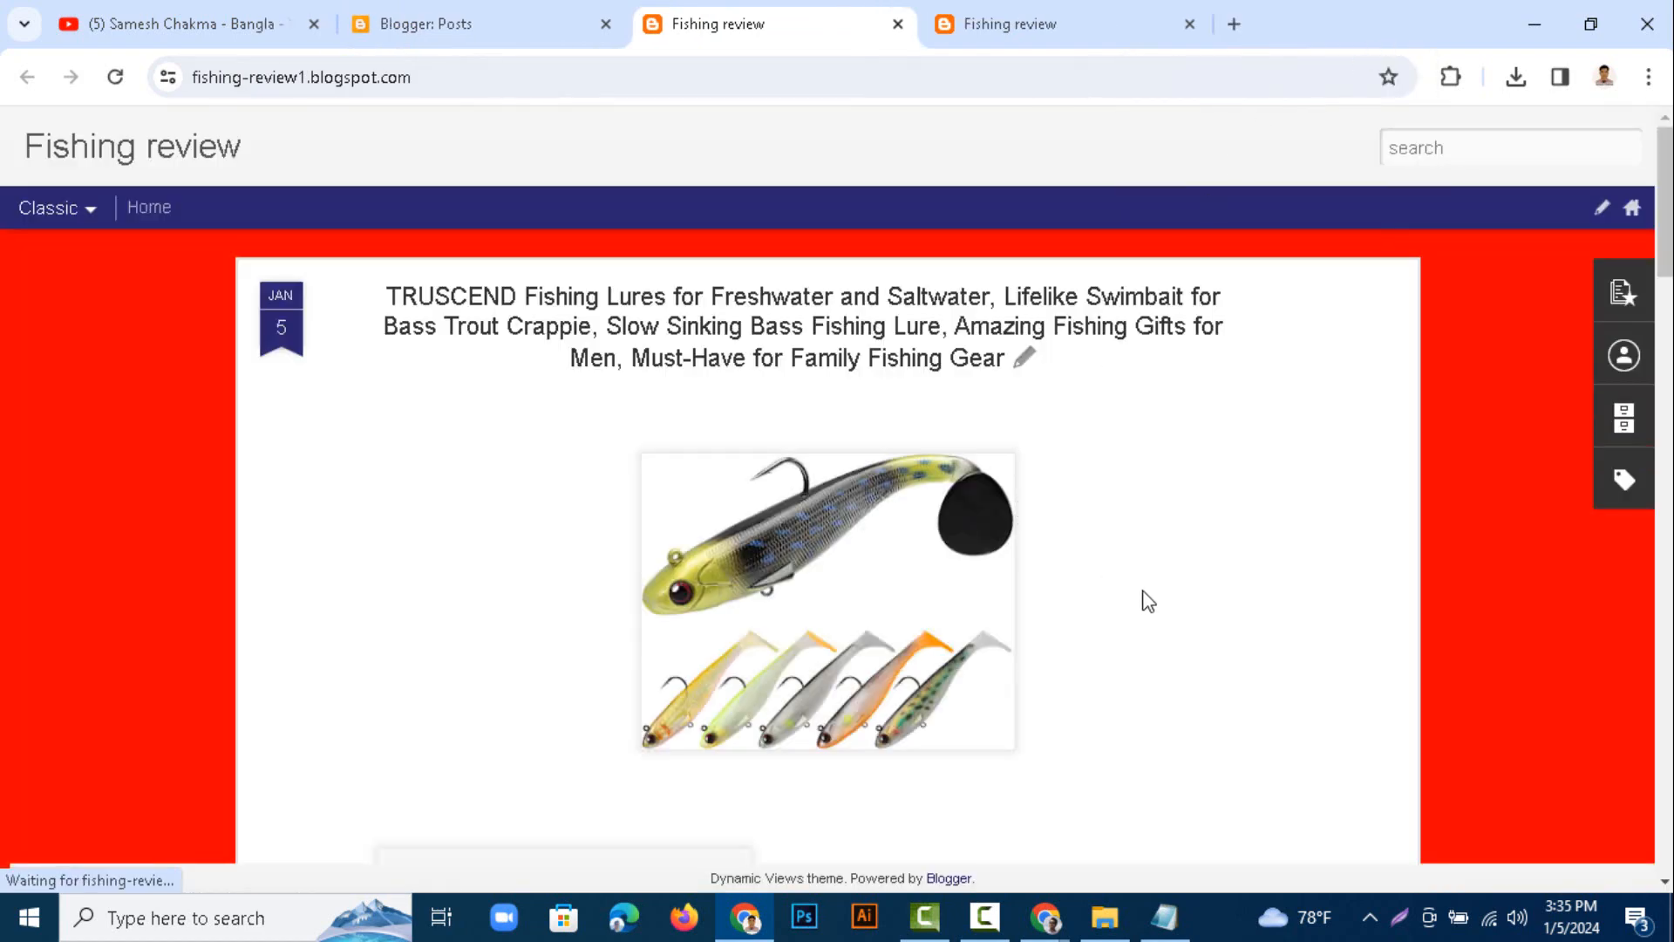
# - Review the published lure post on the live blog, checking its title, product image, Amazon buttons, feature details, location and the older post below
pyautogui.scroll(-7, 1169, 607)
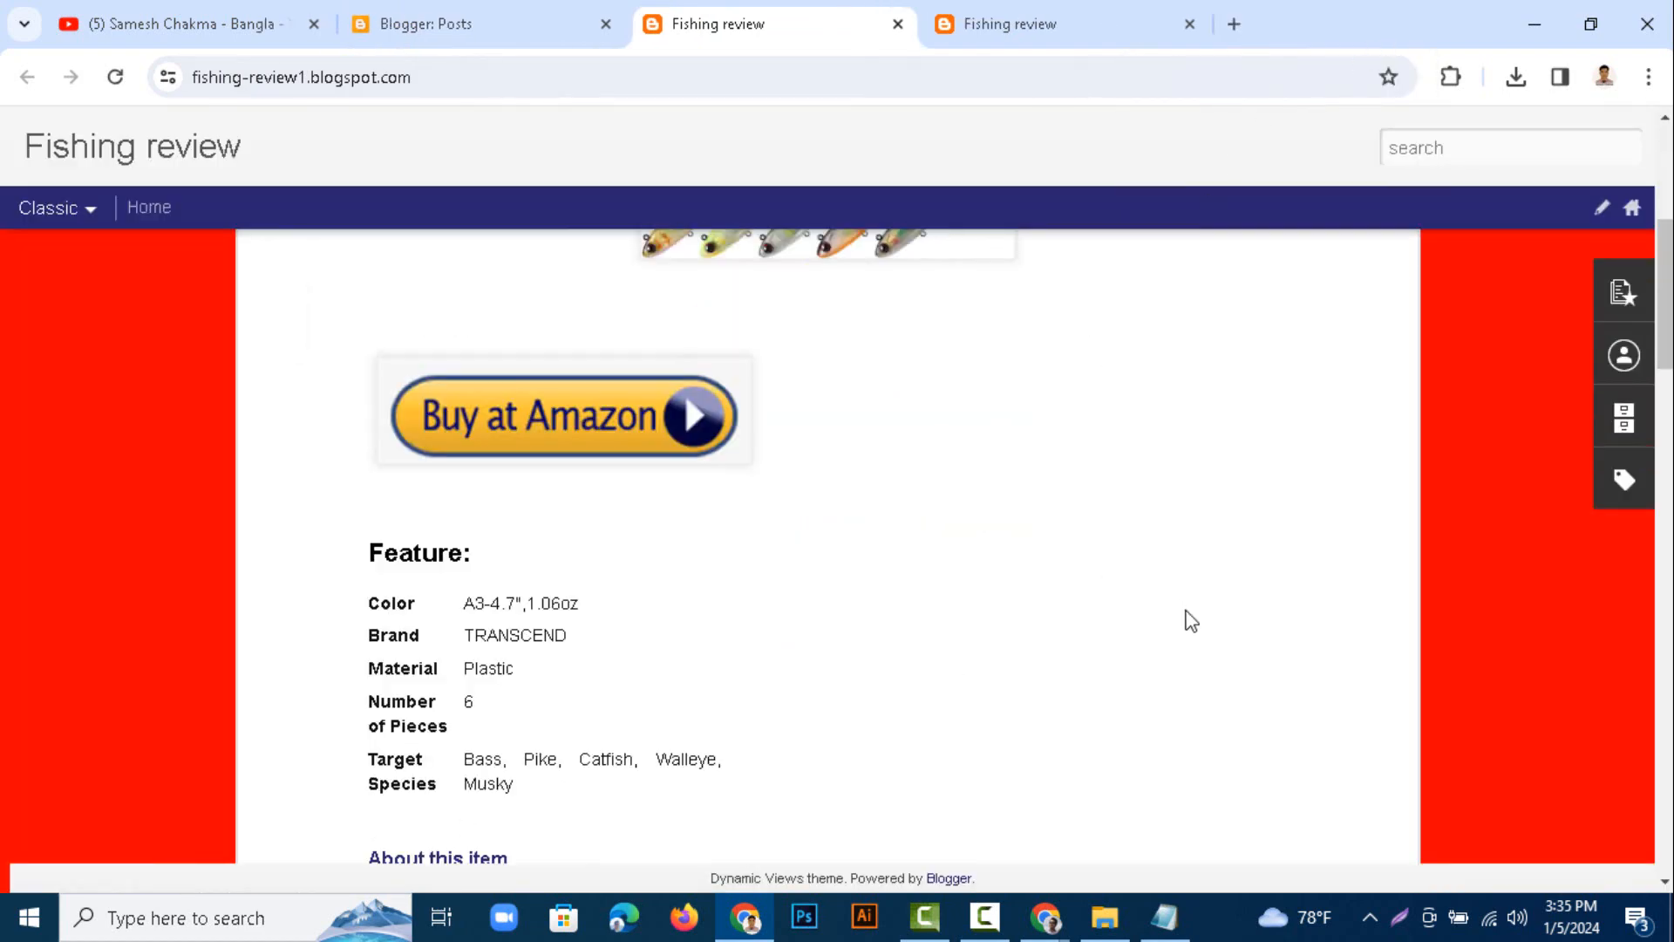
pyautogui.scroll(-9, 1191, 621)
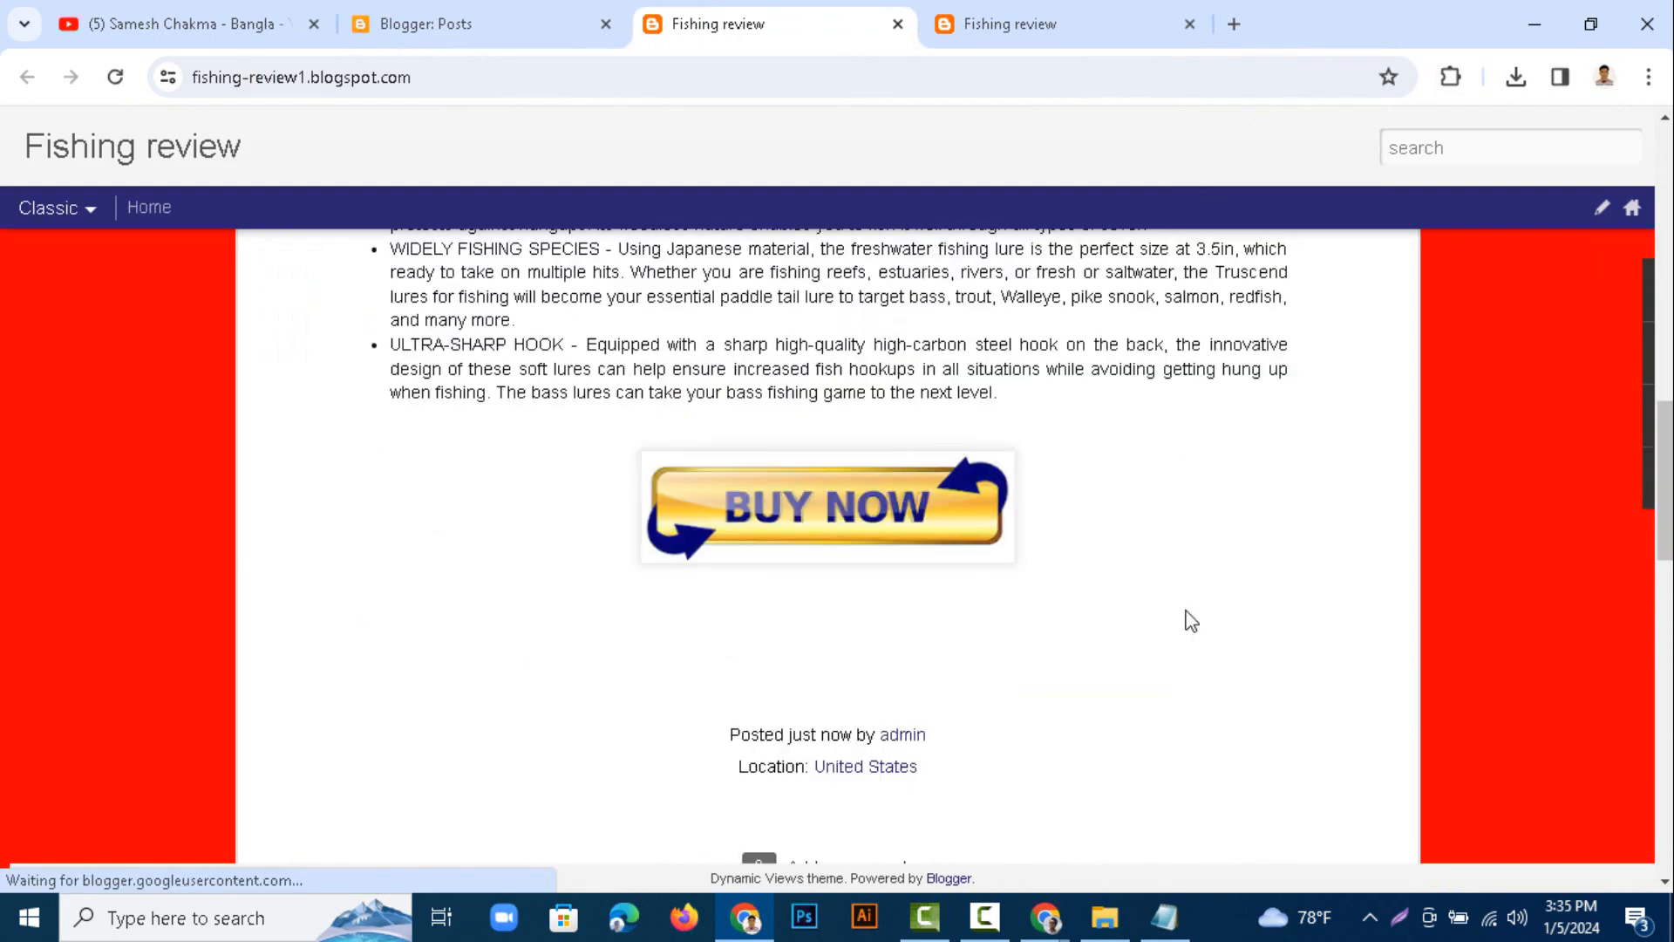
pyautogui.scroll(-6, 997, 619)
pyautogui.scroll(6, 1020, 621)
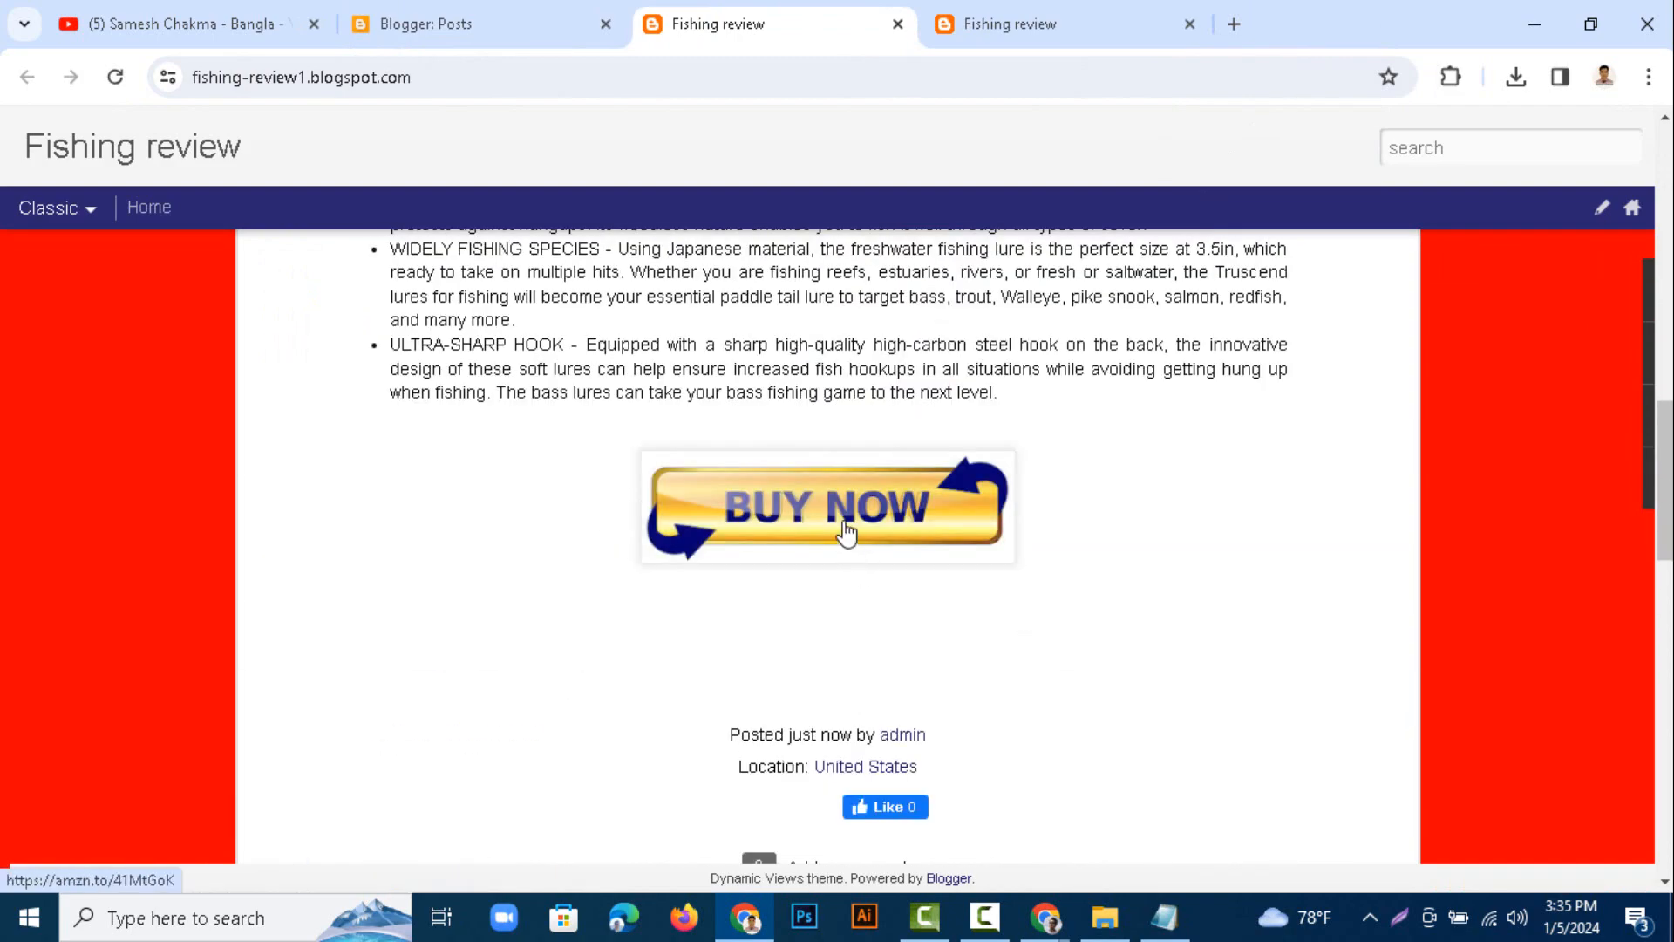
pyautogui.scroll(3, 847, 530)
pyautogui.scroll(-4, 865, 541)
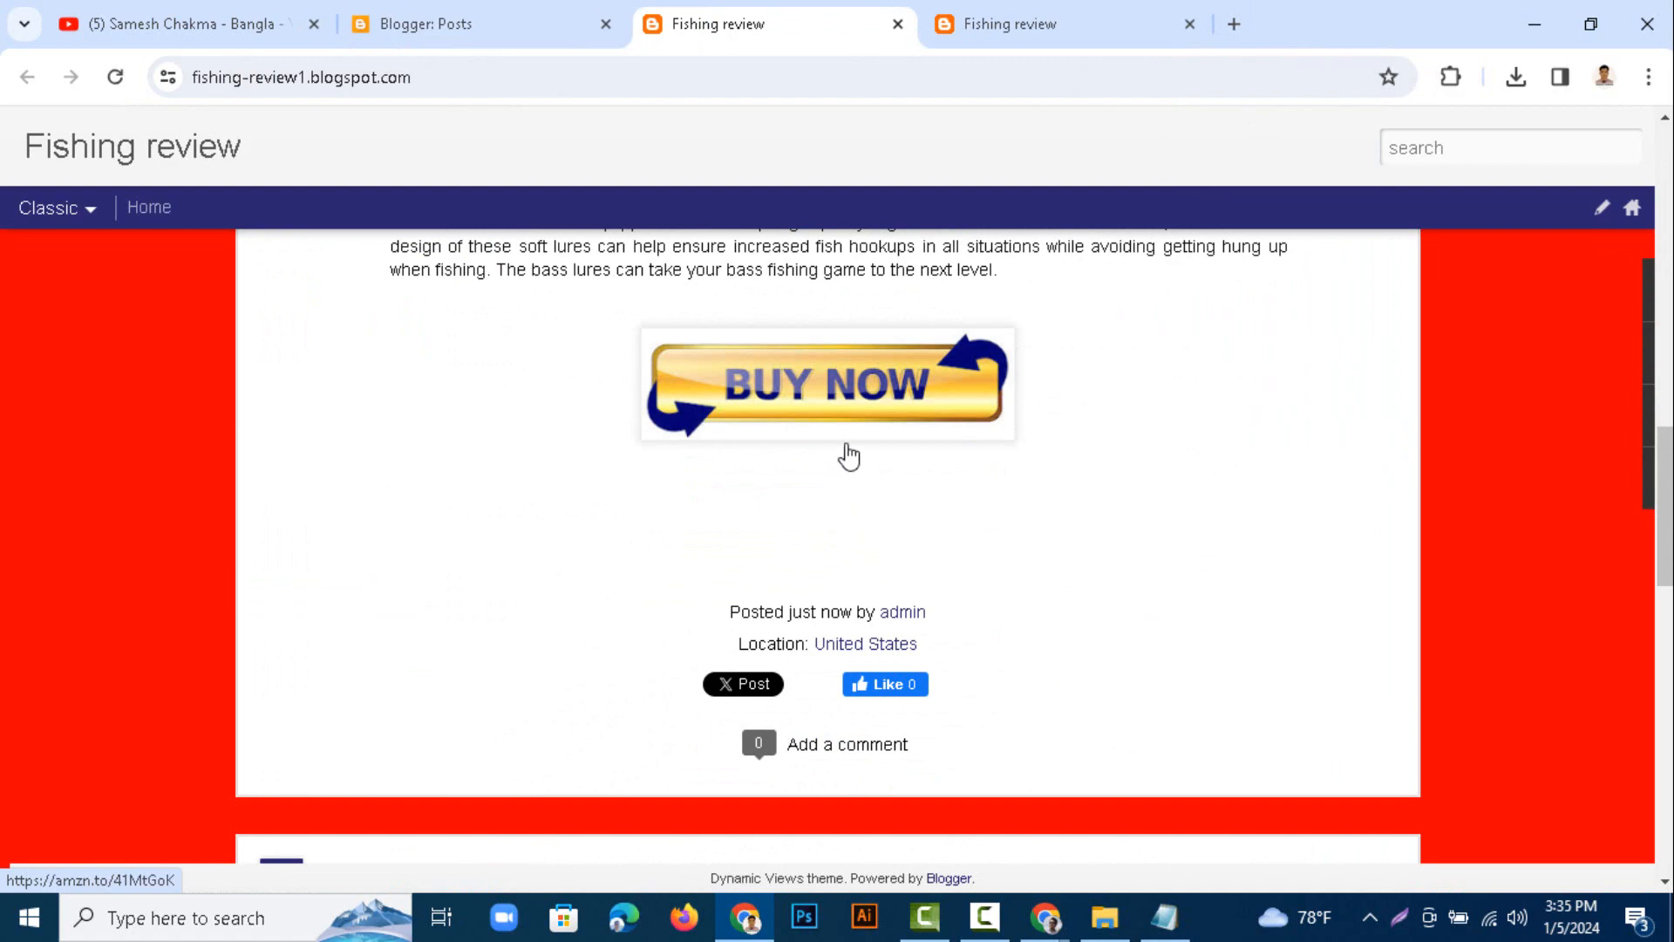
pyautogui.scroll(7, 851, 449)
pyautogui.scroll(9, 849, 444)
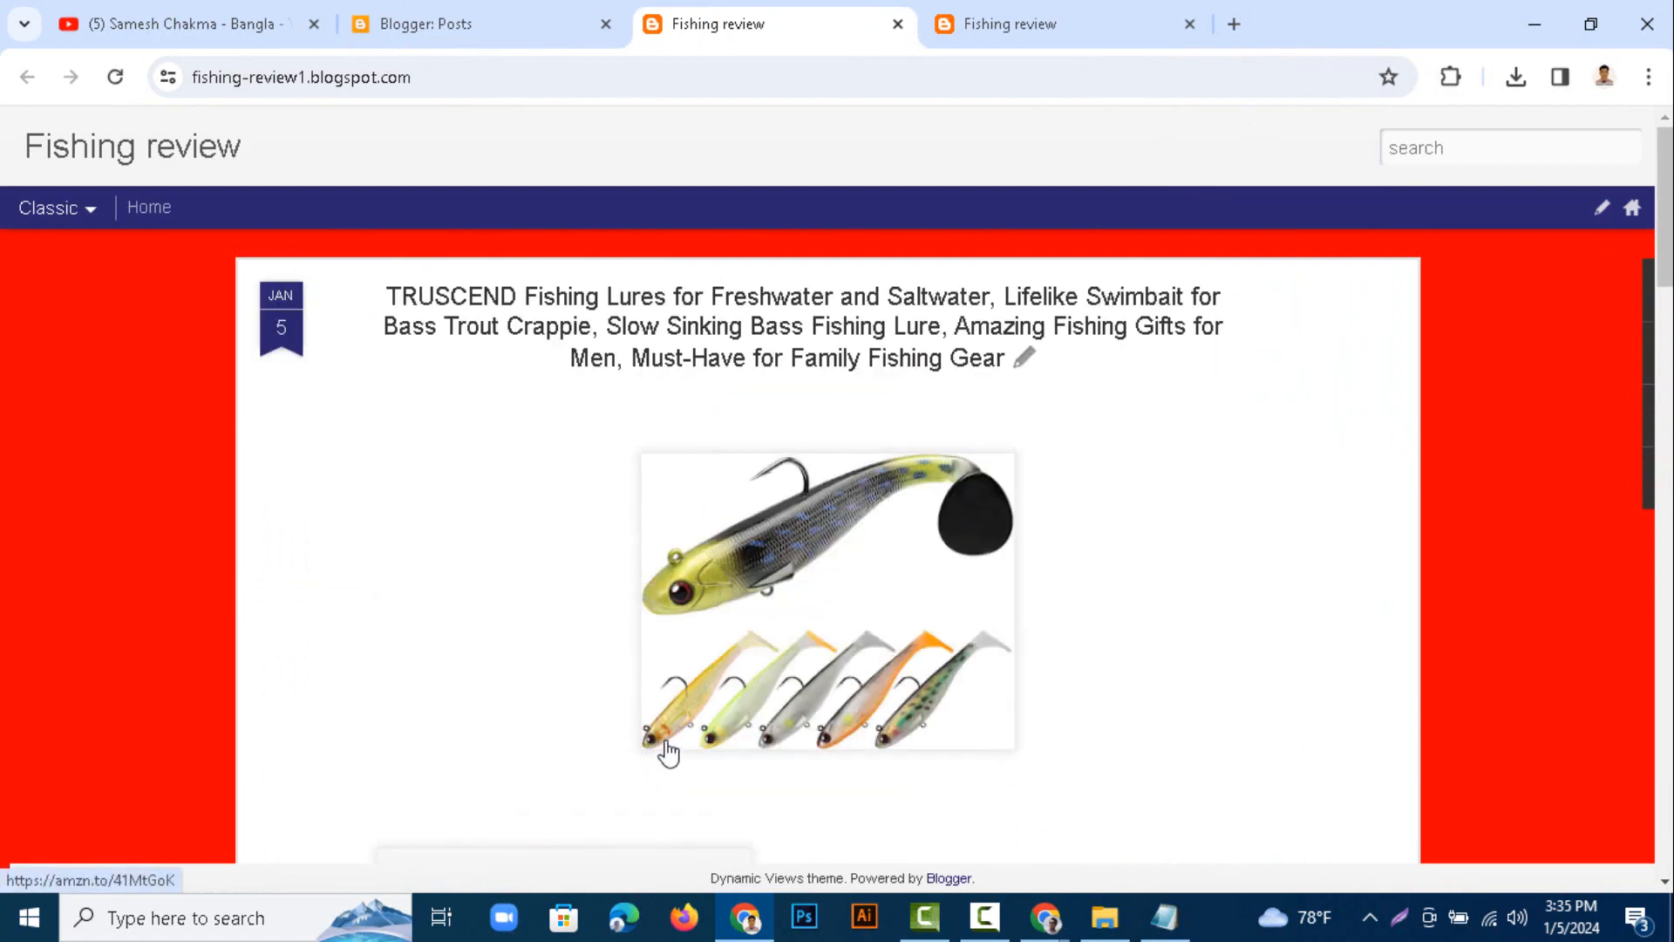
pyautogui.scroll(-3, 1085, 593)
pyautogui.scroll(3, 882, 587)
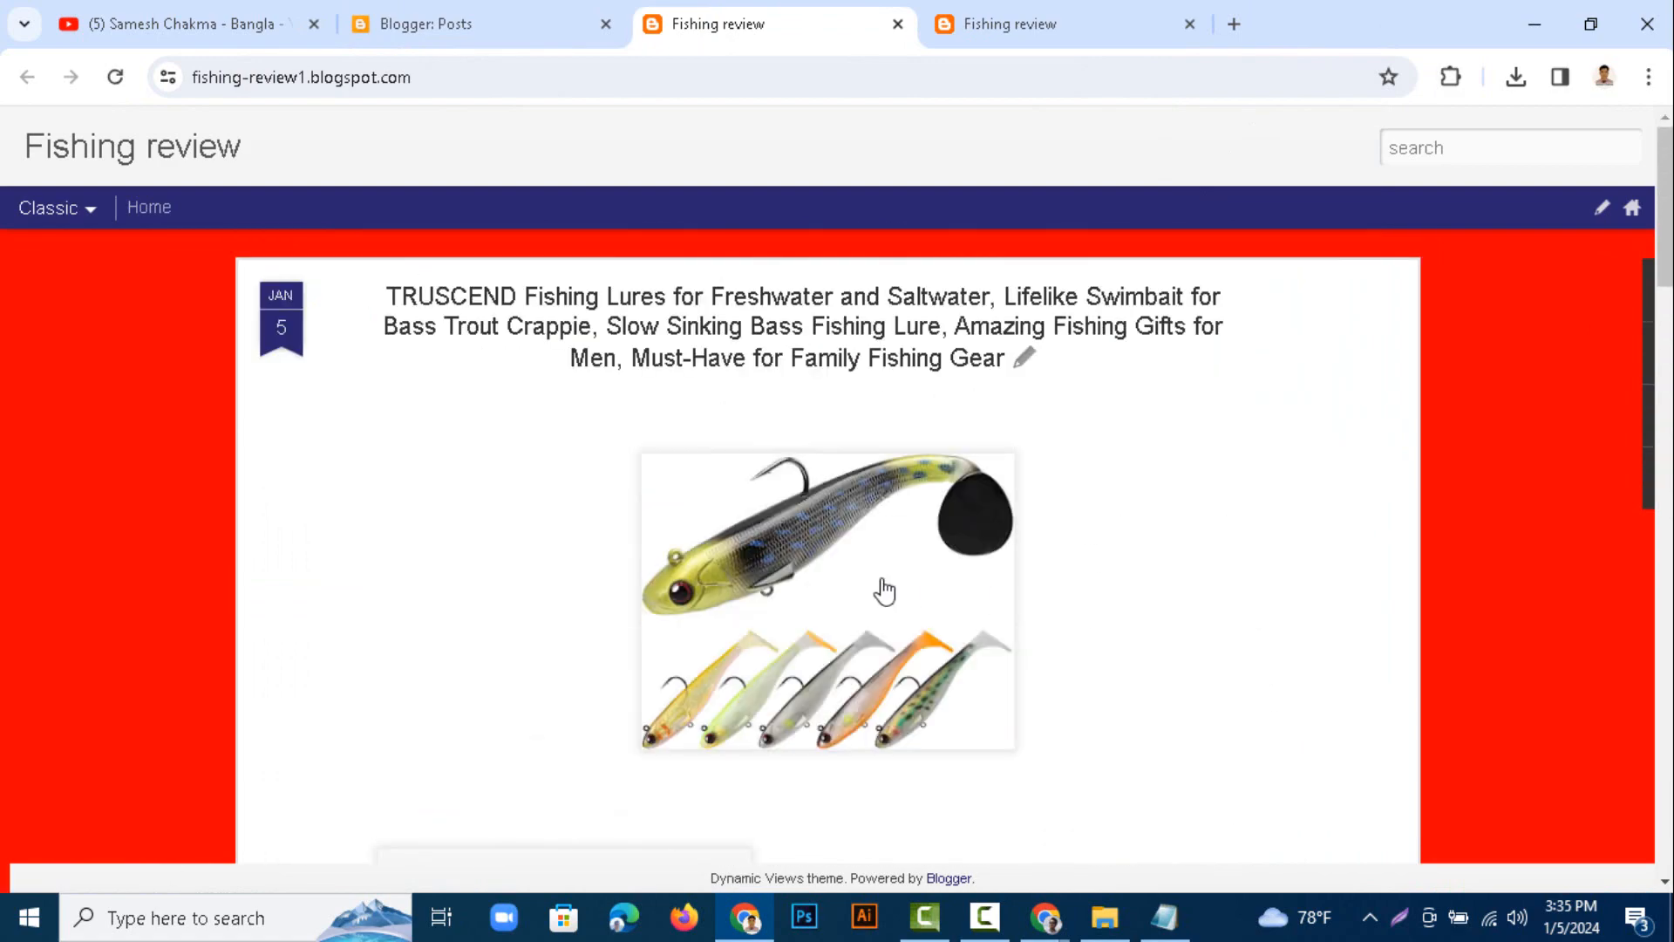
pyautogui.scroll(-1, 885, 590)
pyautogui.scroll(-15, 886, 590)
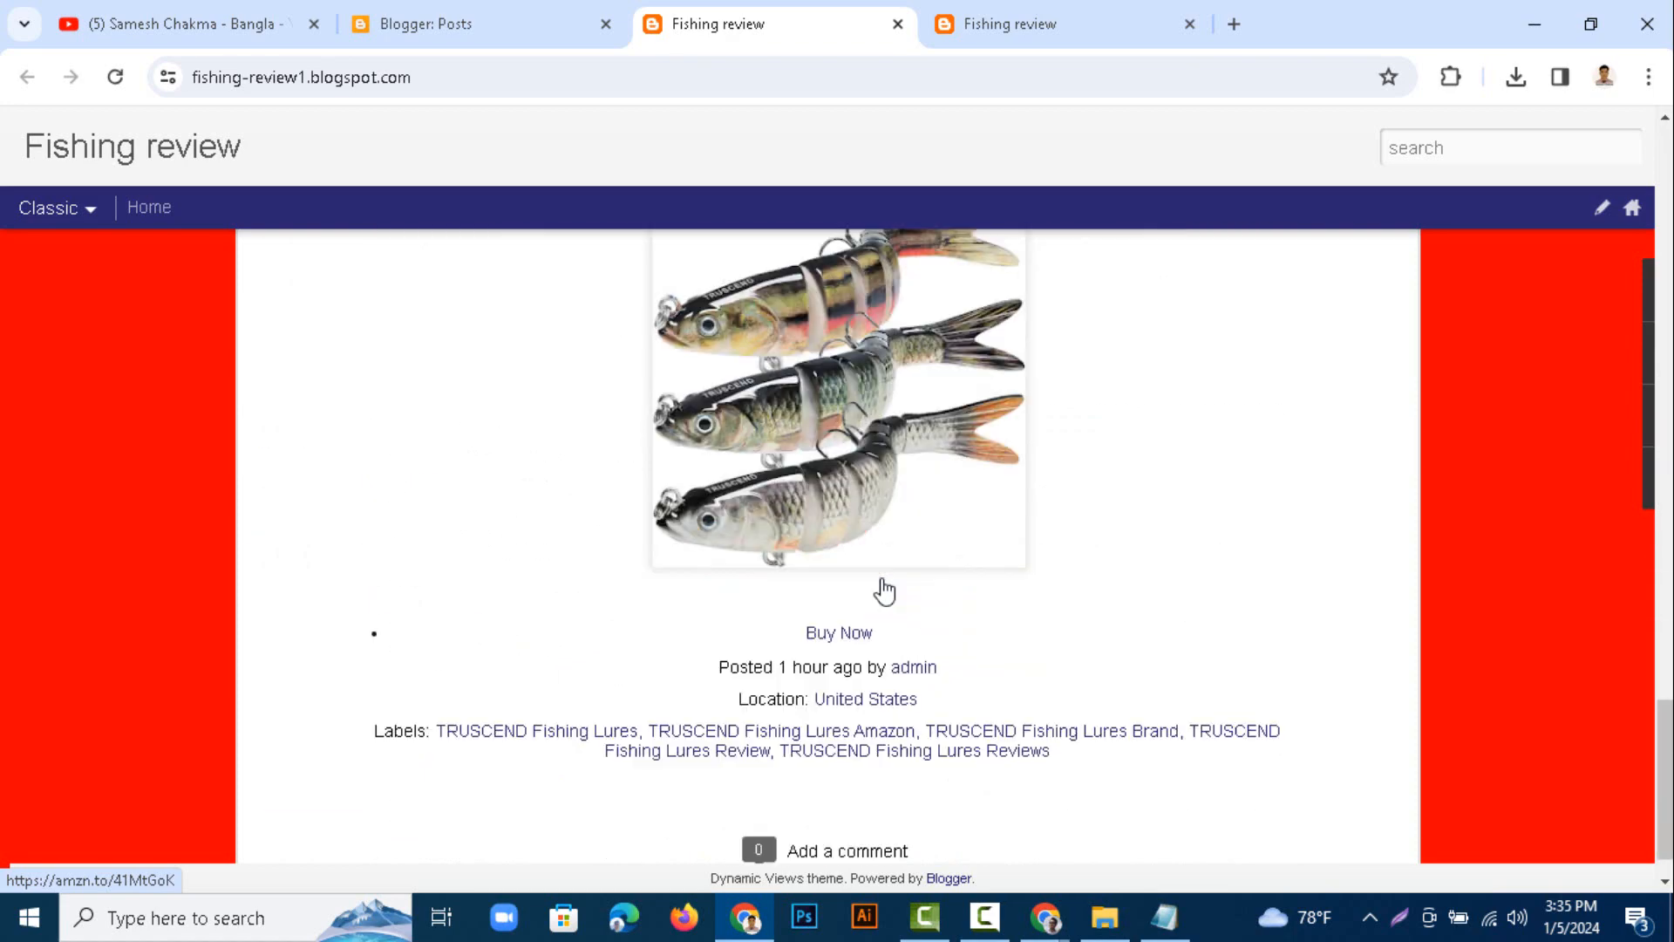
pyautogui.scroll(12, 887, 588)
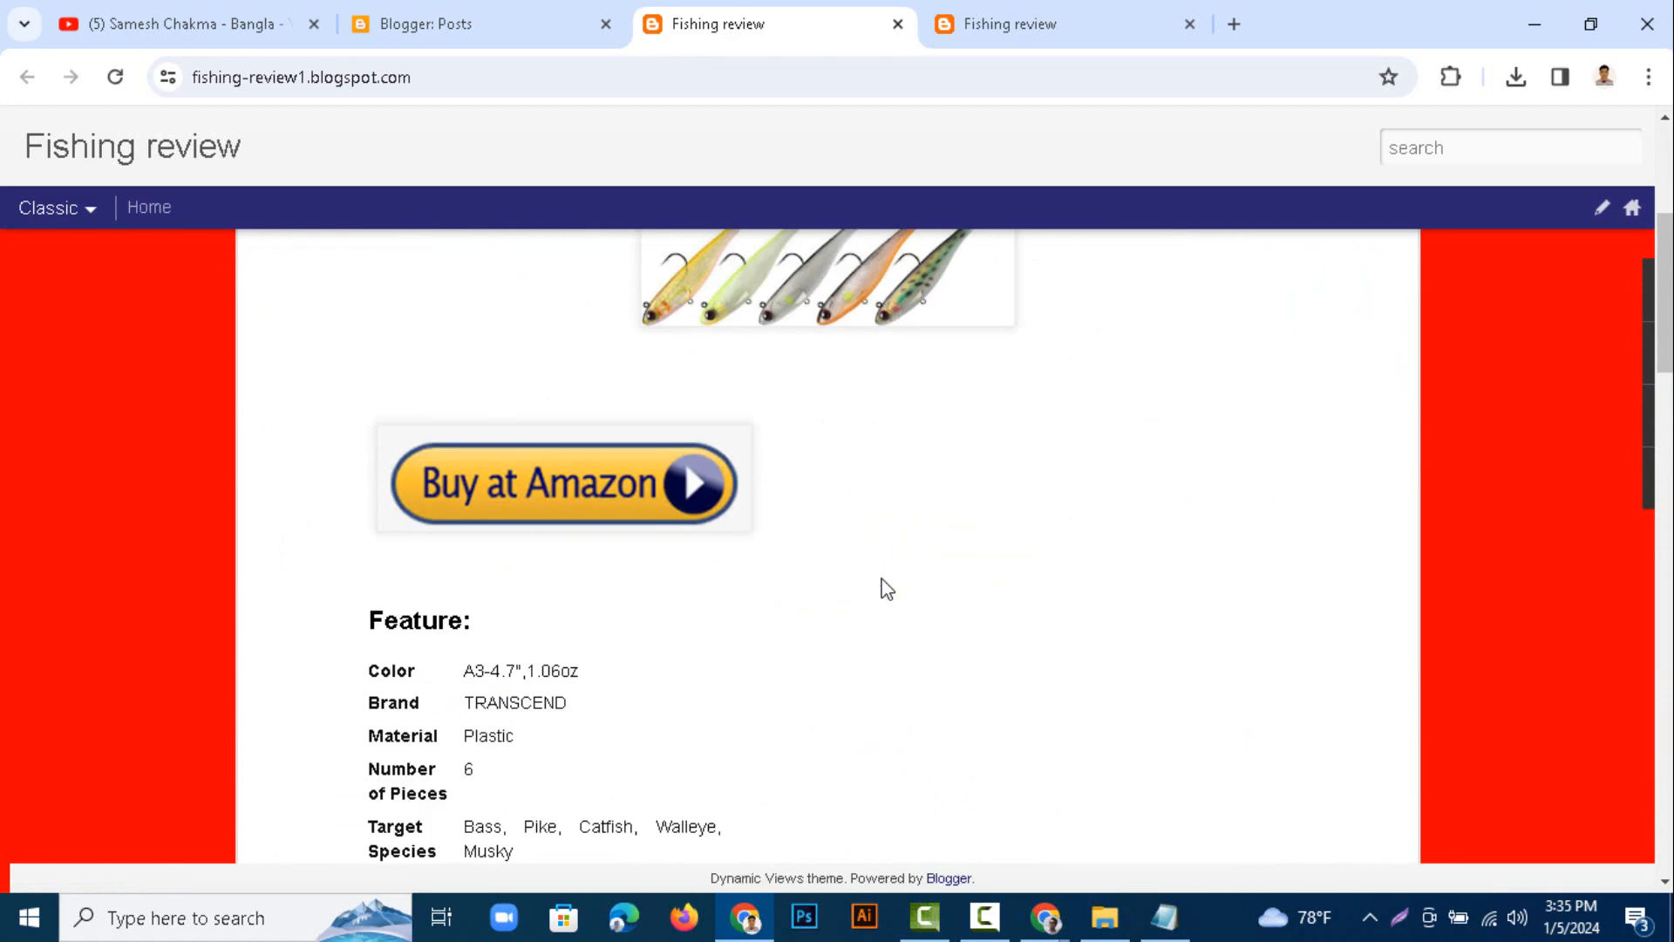
pyautogui.scroll(5, 882, 588)
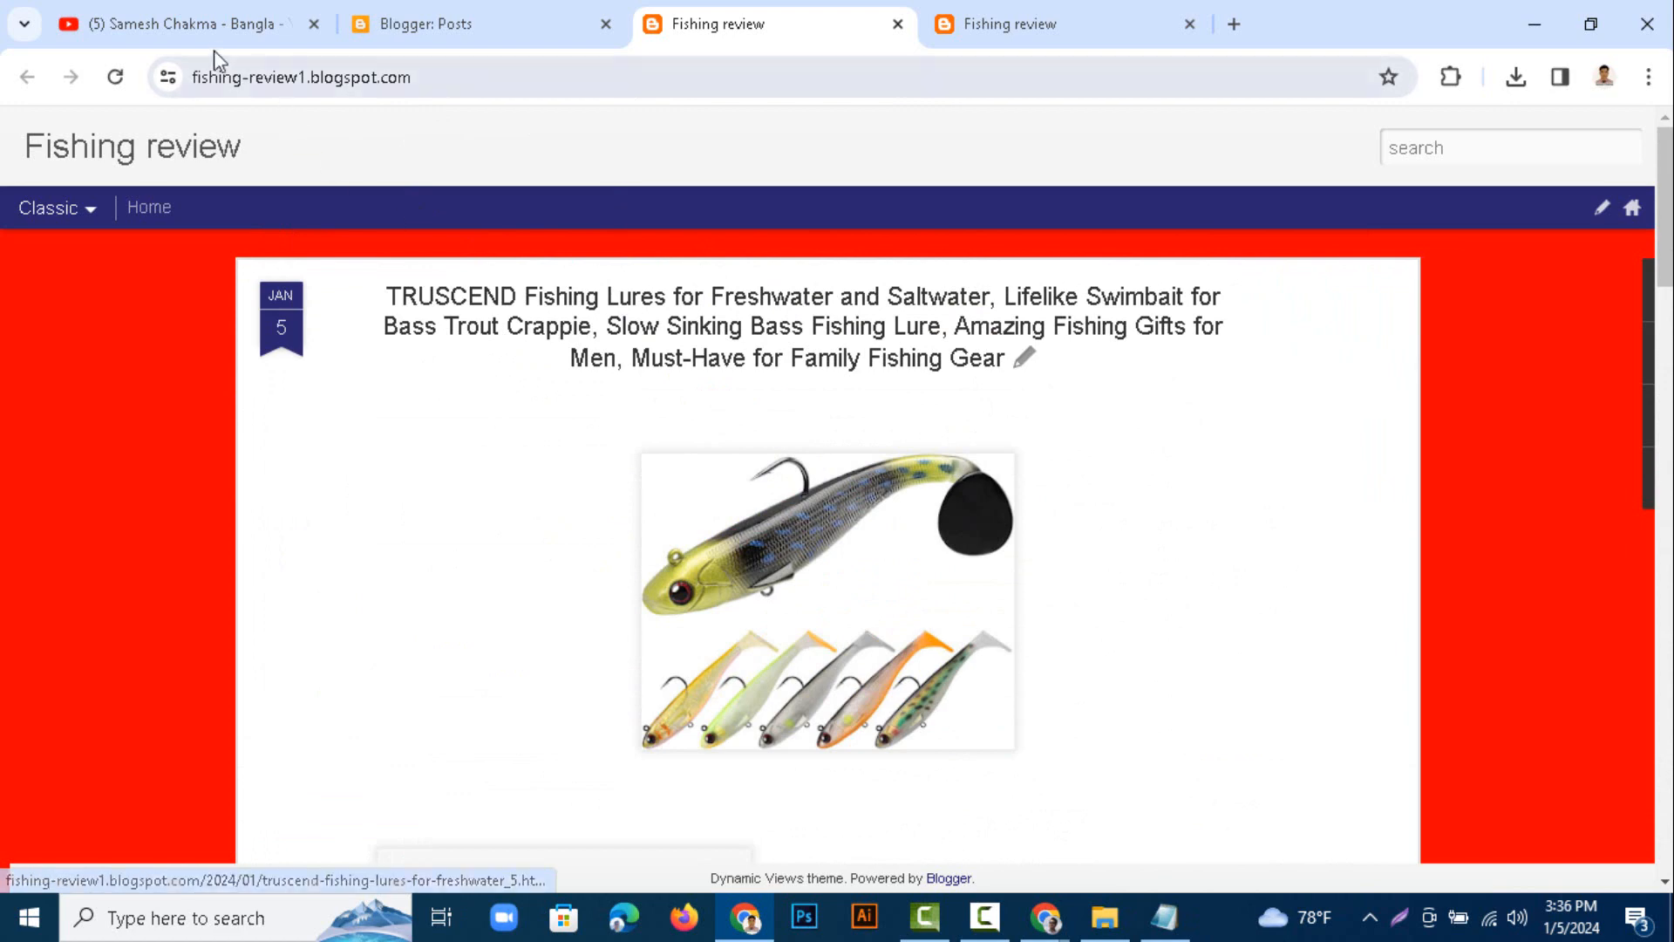
# - Switch to the YouTube channel page and look over its banner, channel details and recommended affiliate marketing videos
pyautogui.click(211, 22)
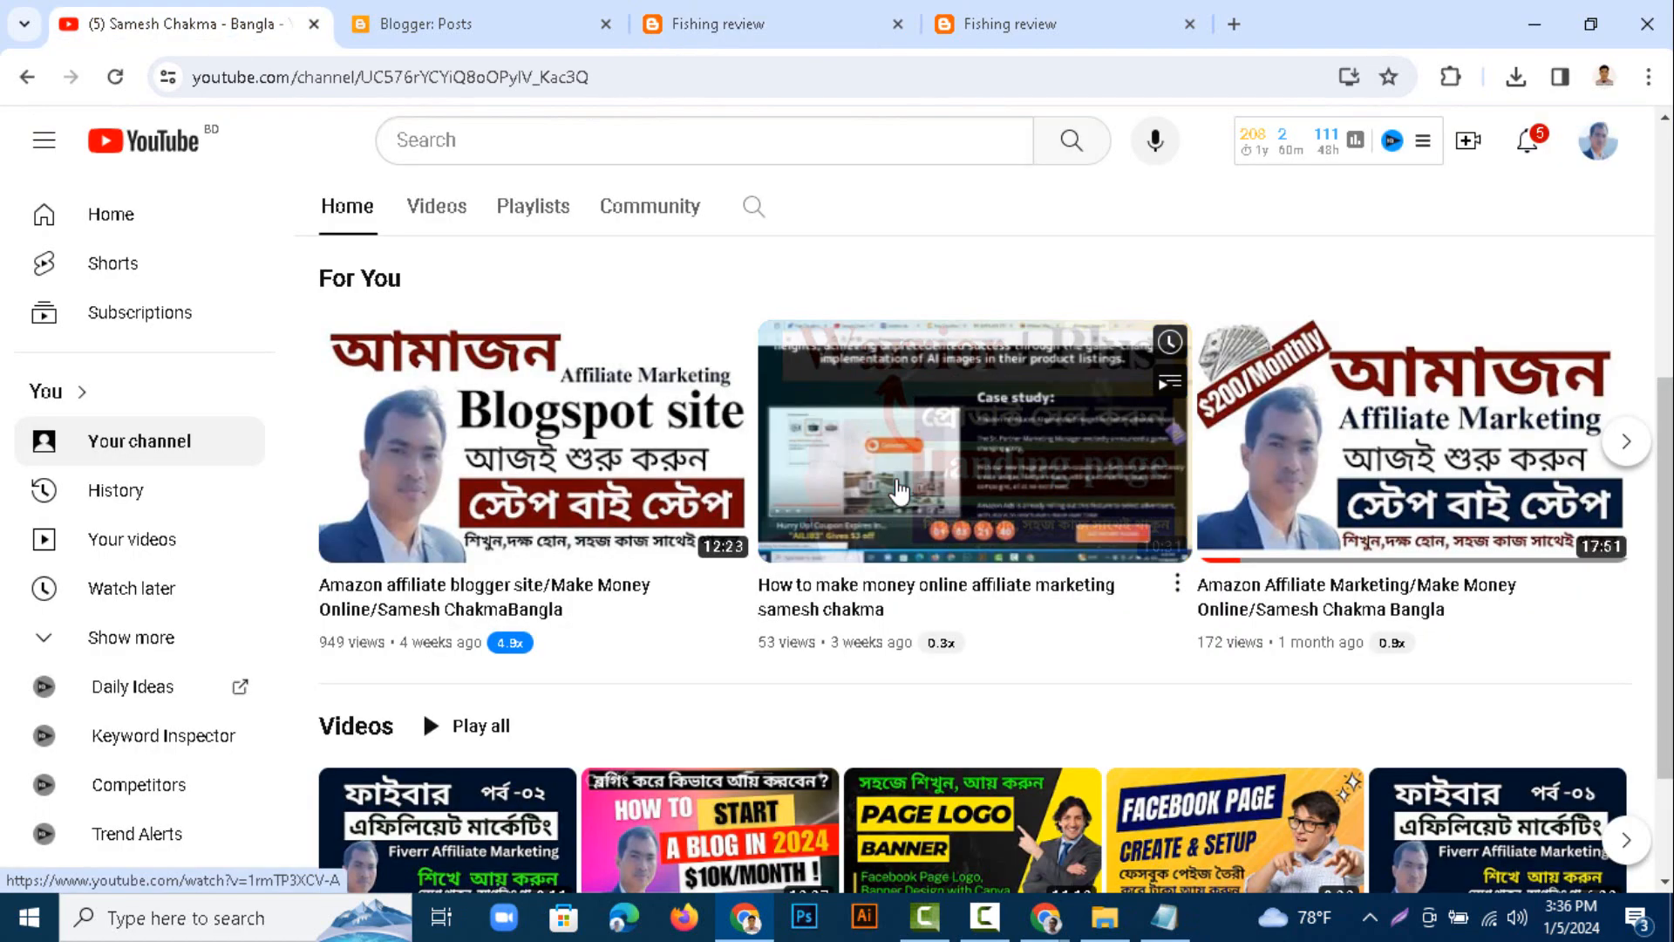
pyautogui.scroll(4, 896, 481)
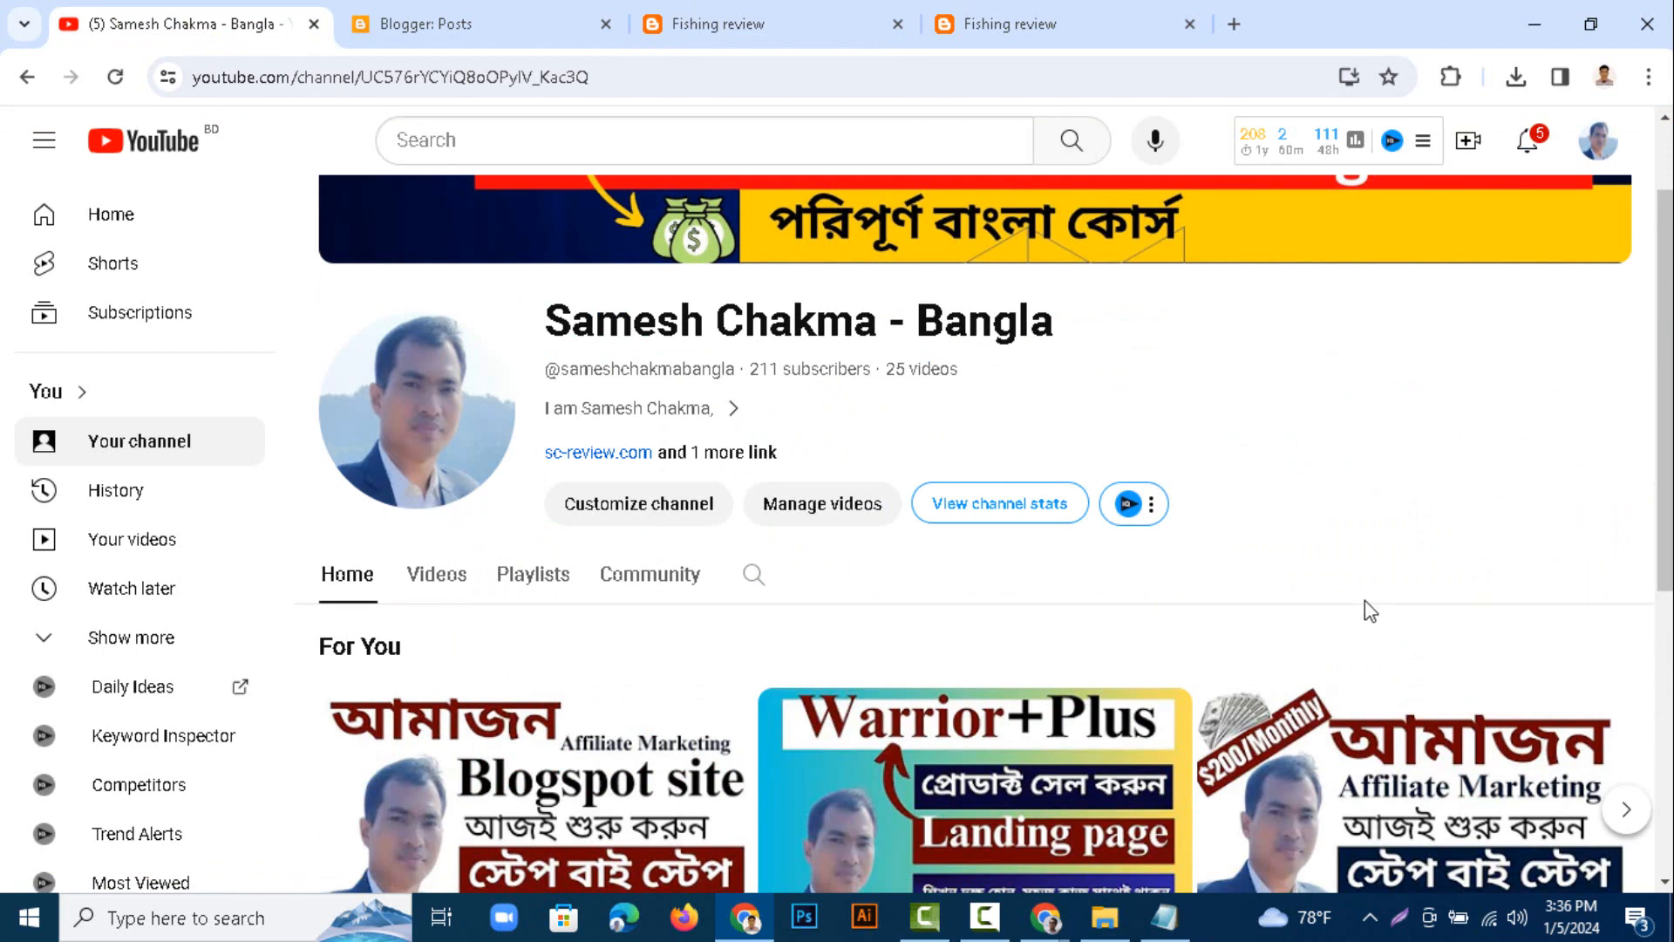
pyautogui.scroll(2, 1365, 602)
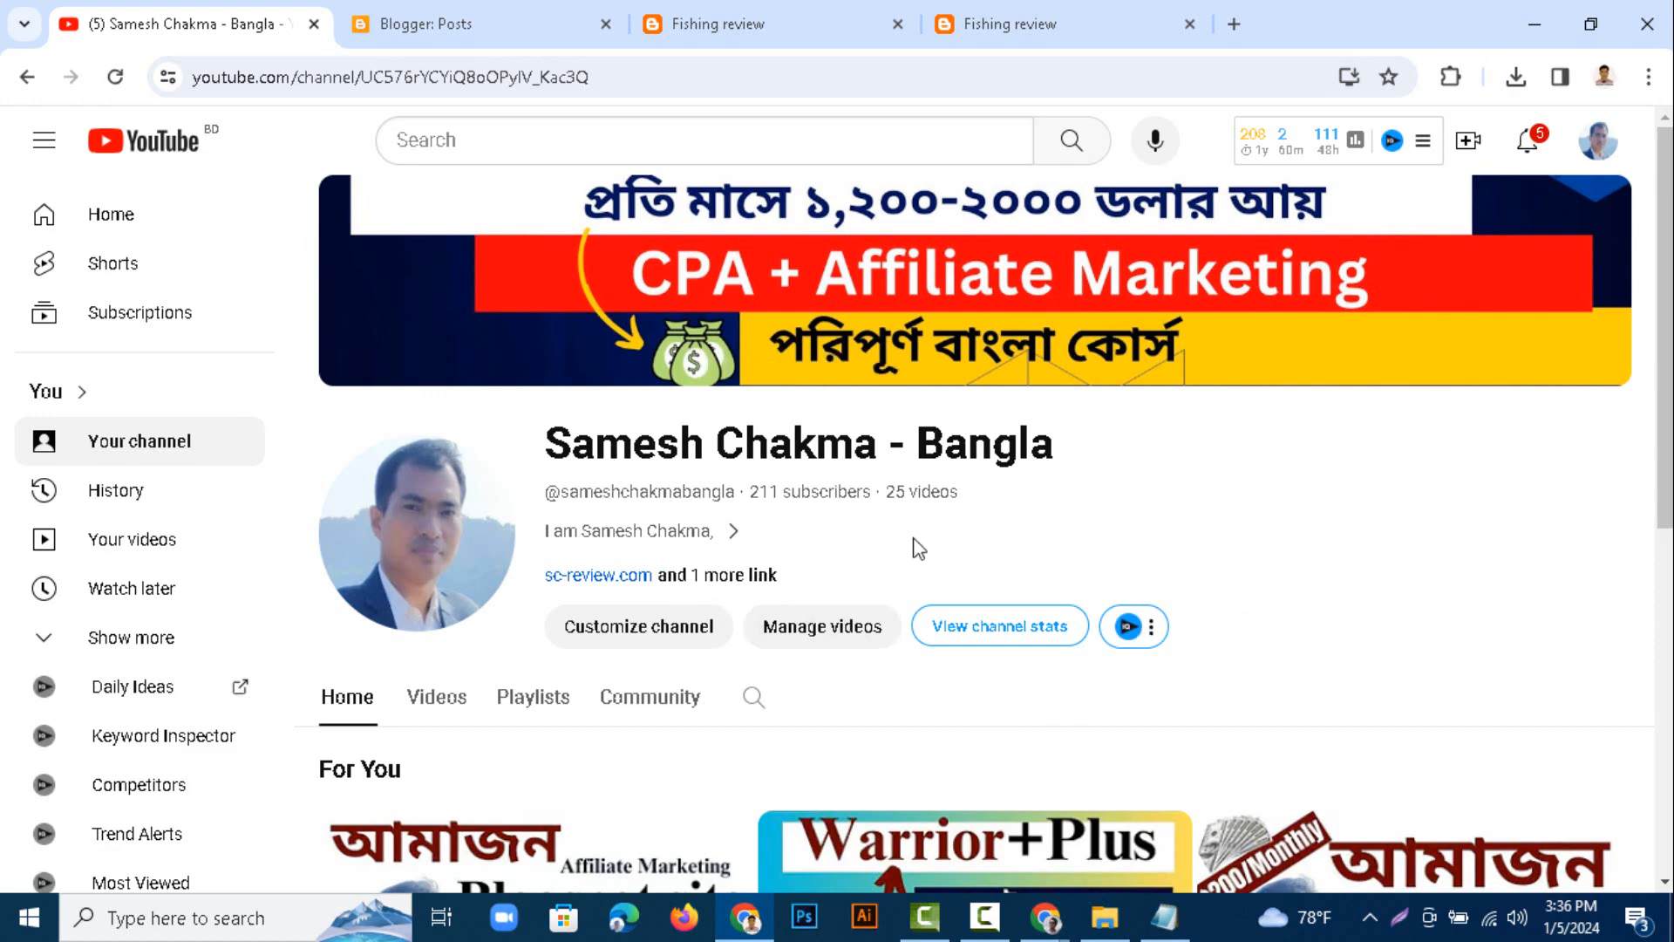
pyautogui.scroll(-3, 823, 635)
pyautogui.scroll(-5, 822, 635)
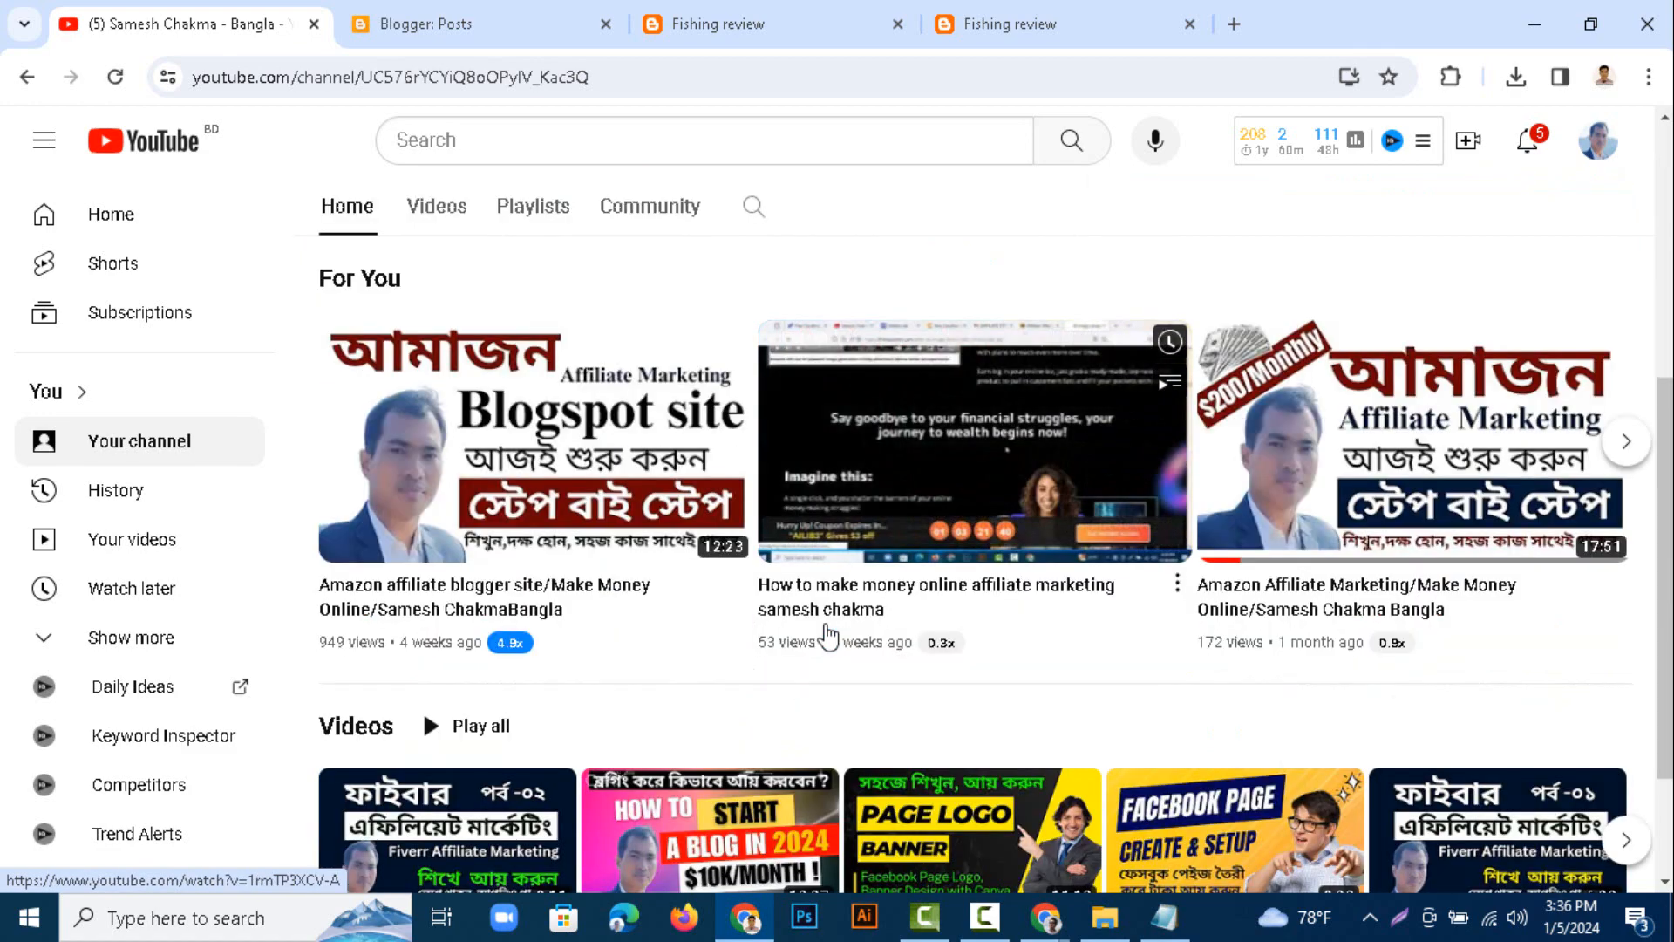